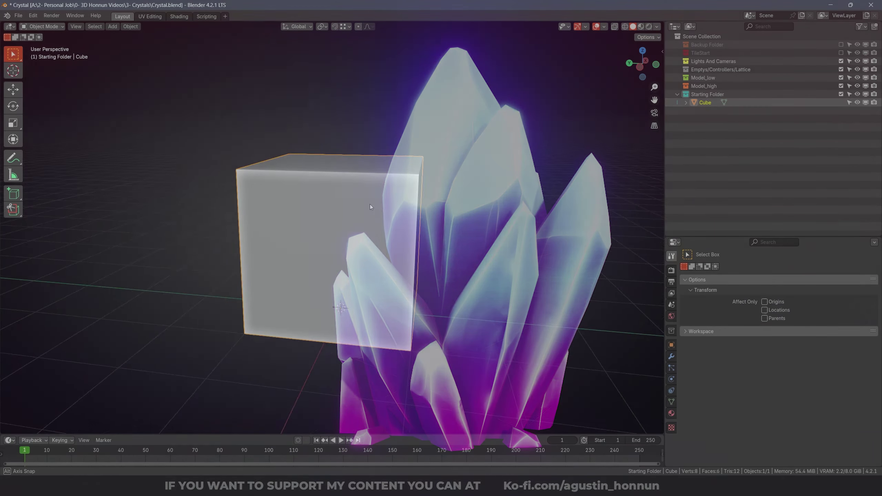
Scale the cube down to about 0.4 and raise its top face into a tall prism with a slightly tilted top.
key("s")
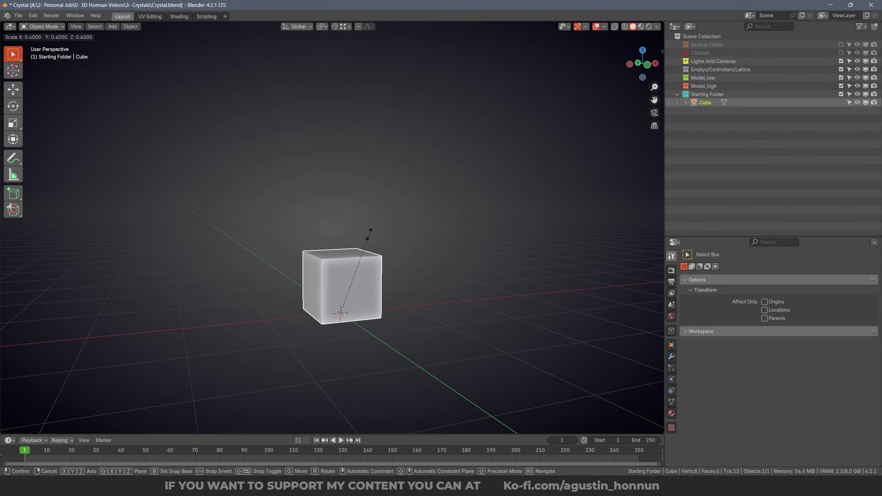
scroll(351, 260, "up", 3)
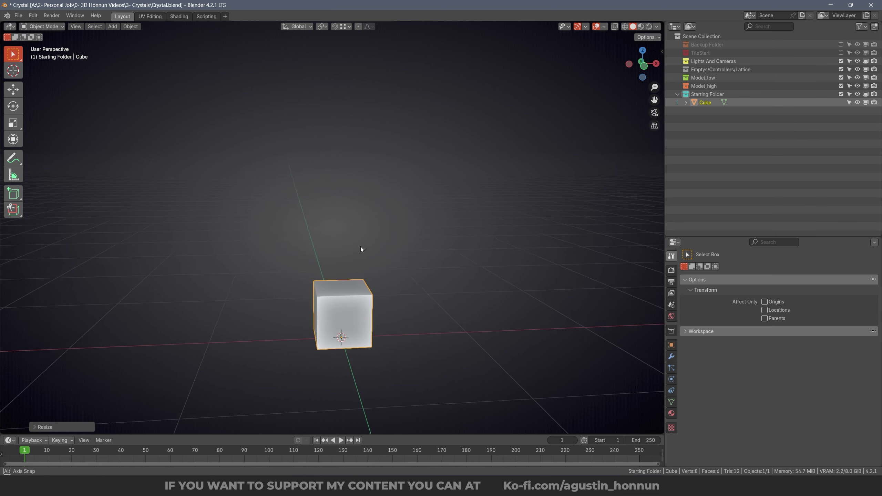
key("Tab")
middle_click_drag(325, 243, 360, 271)
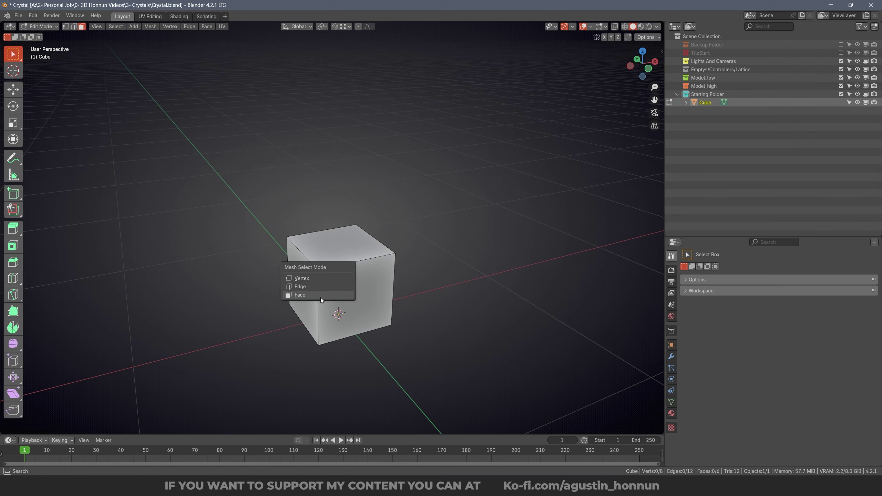
left_click(320, 298)
left_click(342, 244)
scroll(410, 267, "down", 2)
middle_click_drag(442, 280, 439, 262)
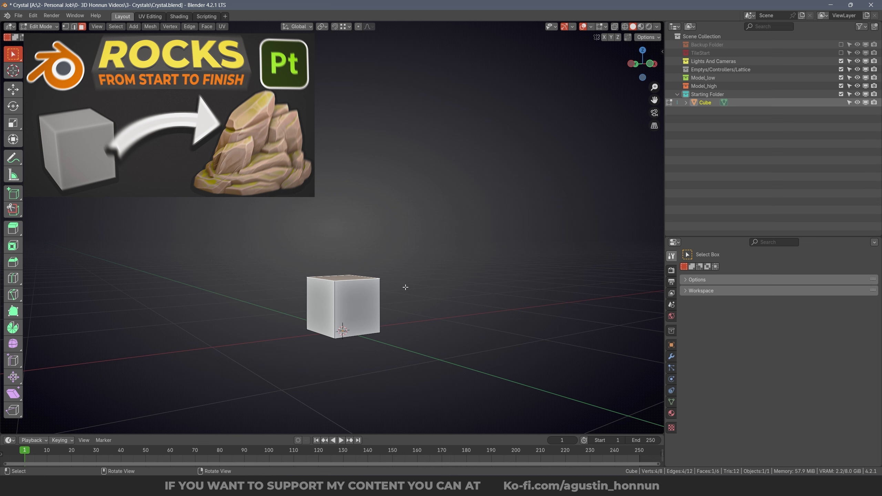
middle_click_drag(406, 287, 362, 286)
key("g")
middle_click_drag(388, 169, 409, 183, "alt")
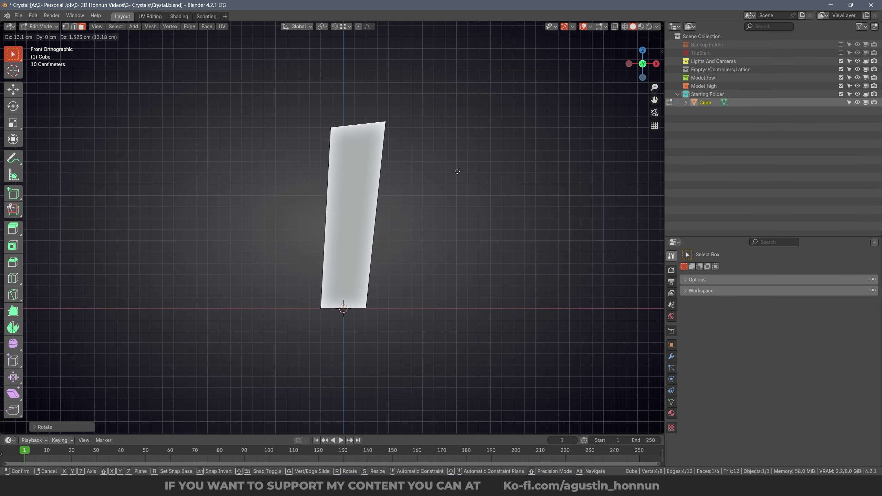
Duplicate the prism along negative X and rotate the copy so it leans outward beside the original.
key("shift+d")
key("x")
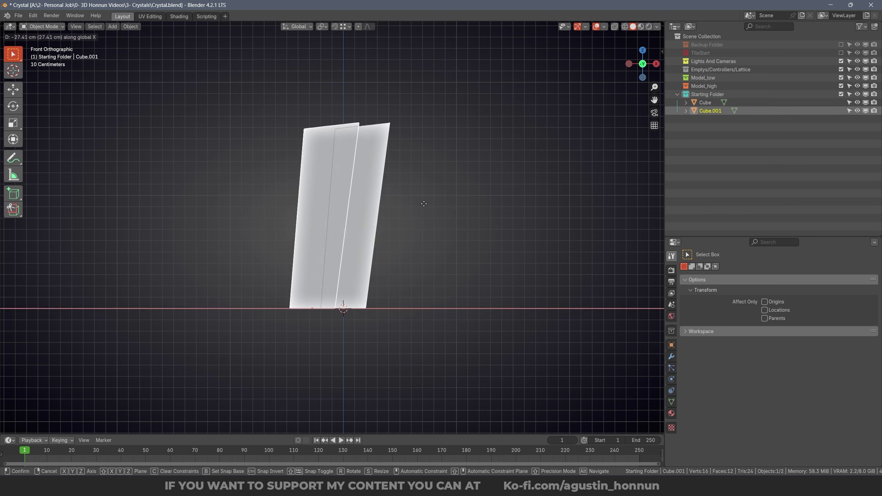
key("r")
key("z")
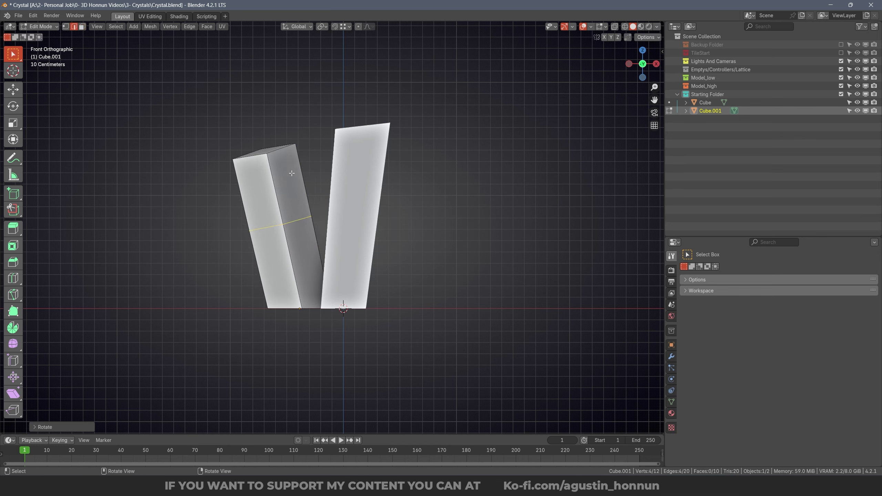
Add a loop cut around the middle of the leaning prism and shrink its top face into a tapered crystal tip.
key("ctrl+Tab")
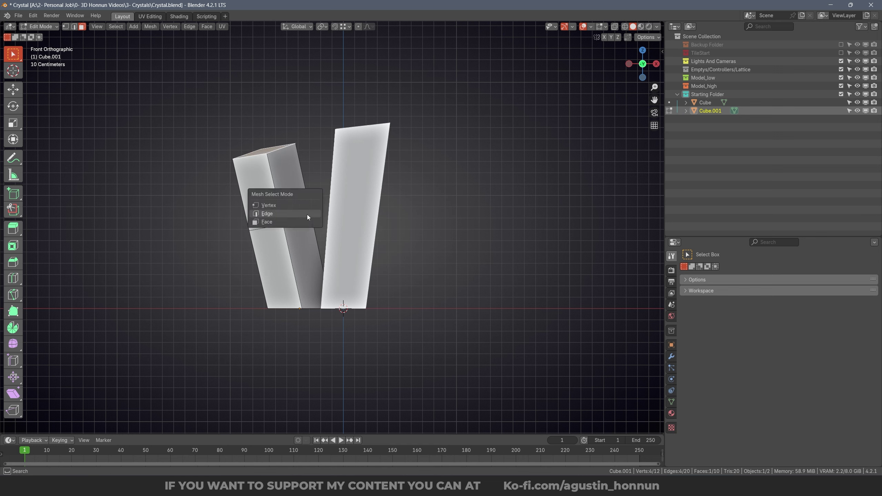
left_click(307, 214)
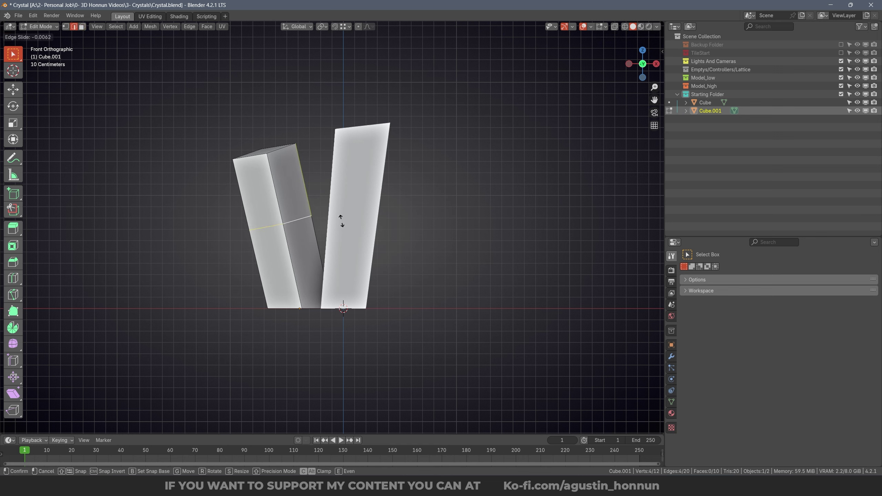
key("alt+z")
left_click_drag(226, 132, 386, 171)
key("alt+z")
key("s")
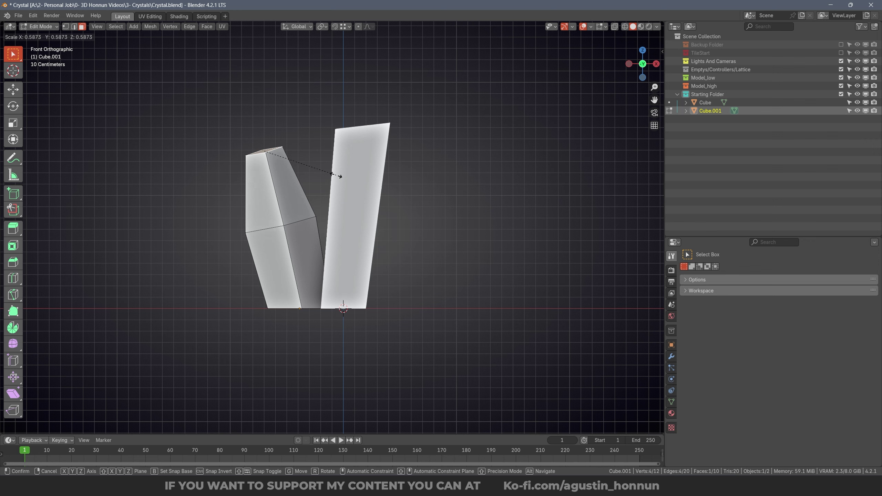
middle_click_drag(338, 153, 328, 158, "shift")
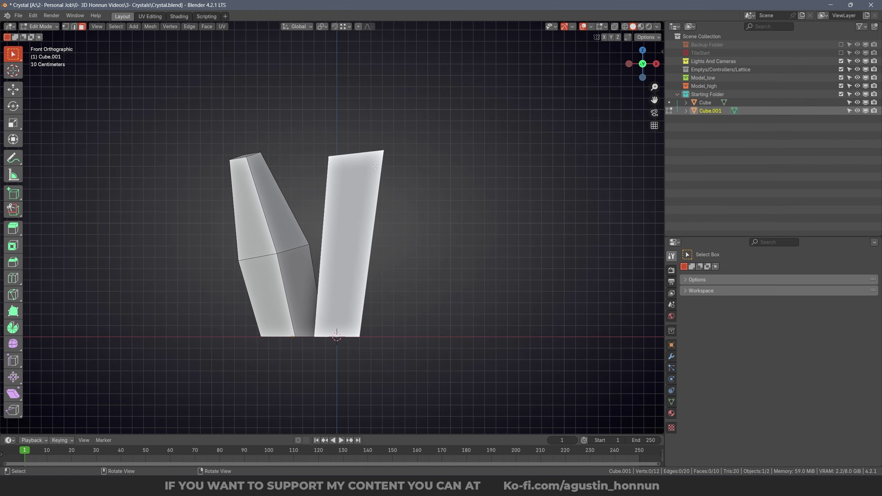
Widen the middle loop of the central prism, rotate it slightly, and narrow the top face into a crystal tip.
key("alt+q")
key("s")
left_click(514, 139)
key("r")
middle_click_drag(398, 132, 359, 128, "shift")
key("alt+z")
left_click_drag(285, 41, 389, 119)
key("s")
left_click(453, 105)
Resize the upper section of the leaning crystal beside the central one, and adjust its tilt.
key("Tab")
left_click(261, 200)
key("Tab")
key("alt+z")
left_click_drag(198, 108, 334, 157)
key("s")
left_click(291, 120)
key("alt+z")
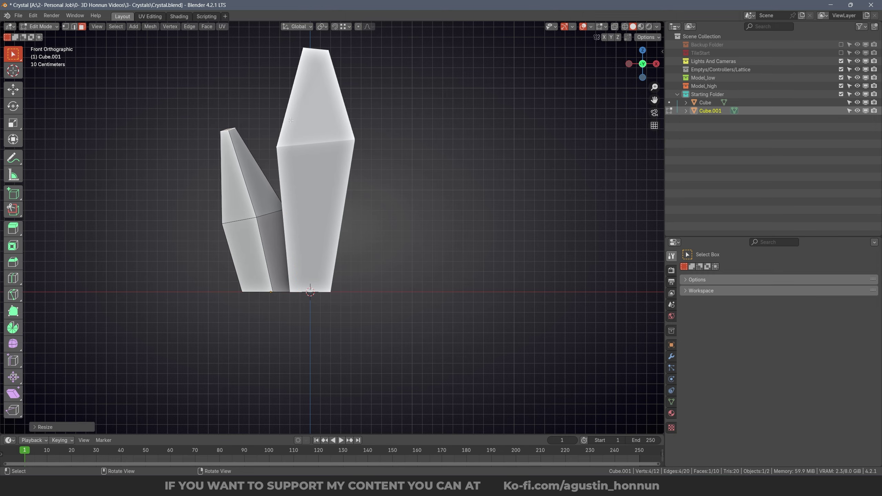
left_click(342, 171)
key("r")
left_click(342, 164)
Duplicate the leaning crystal along positive X to the opposite side of the central crystal.
key("Tab")
key("shift+d")
key("x")
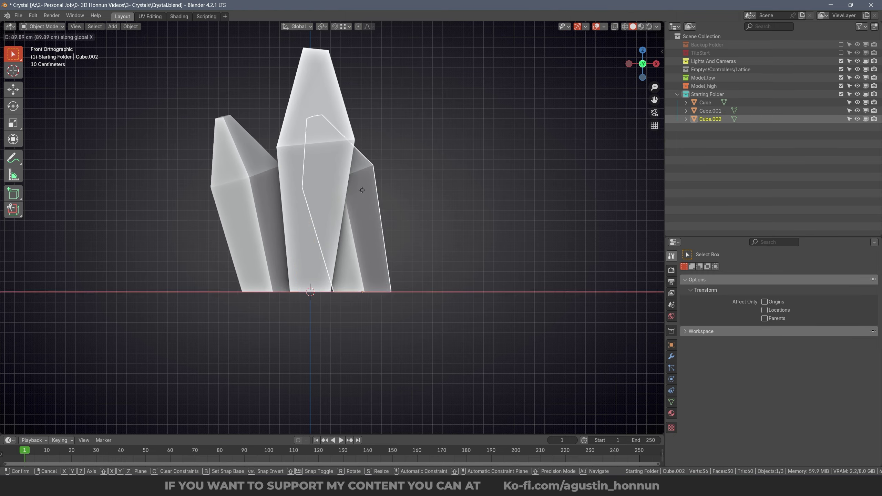
left_click(455, 164)
Shift the upper vertices of the duplicated crystal outward along X.
key("Tab")
key("alt+z")
left_click_drag(451, 205, 313, 101)
key("alt+z")
key("g")
key("x")
left_click(498, 216)
Shift the base of the duplicated crystal along X and rotate its upper section by about 9°.
left_click_drag(469, 341, 340, 264)
key("alt+z")
key("g")
key("x")
left_click_drag(341, 115, 451, 226)
key("alt+z")
key("r")
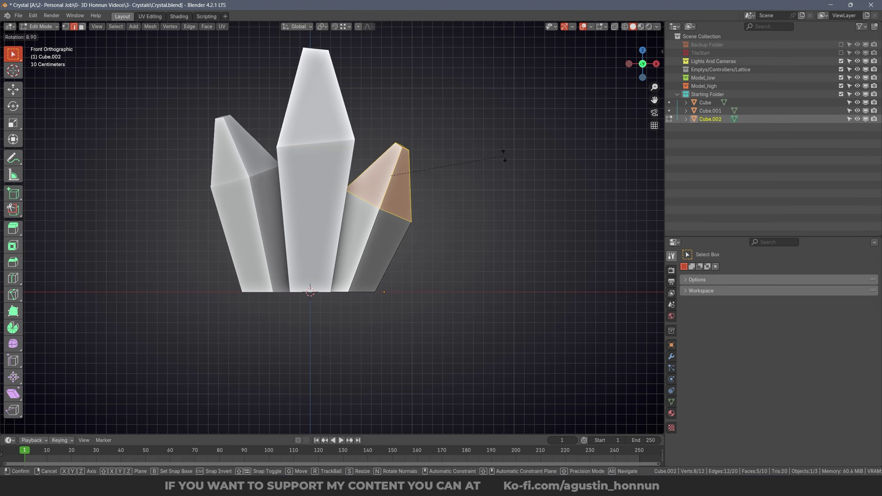
left_click(504, 153)
Duplicate three more crystals and arrange the rotated copies around the central one in top view.
middle_click_drag(494, 167, 422, 227)
key("Tab")
key("KP_7")
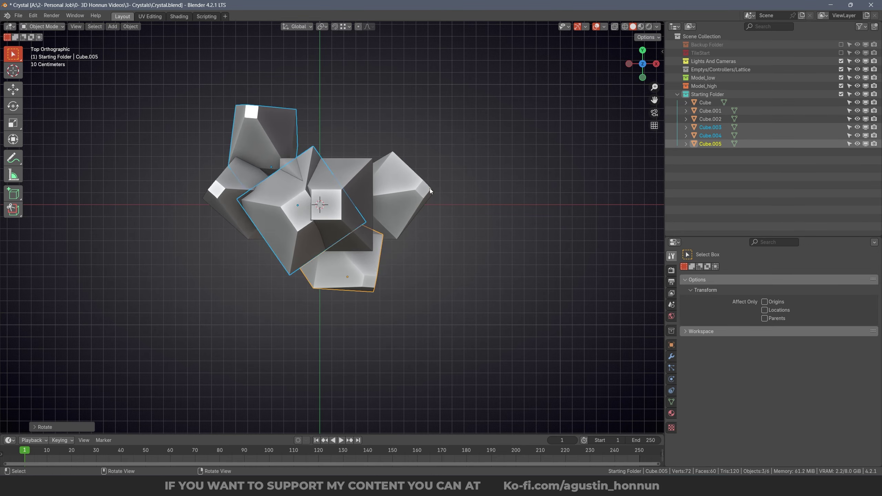
key("Delete")
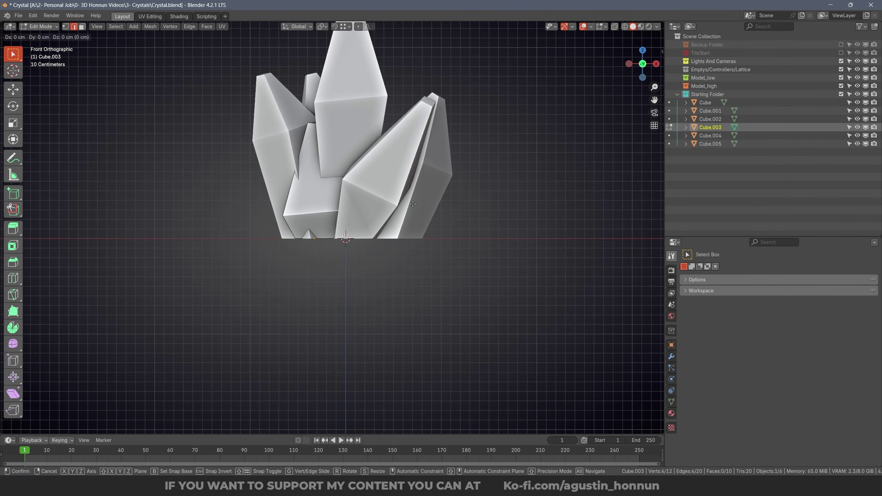
Reshape the front crystal into a short one by lowering its middle loop and adjusting its top face.
middle_click_drag(402, 150, 384, 174)
left_click(322, 144)
left_click(300, 207, "alt")
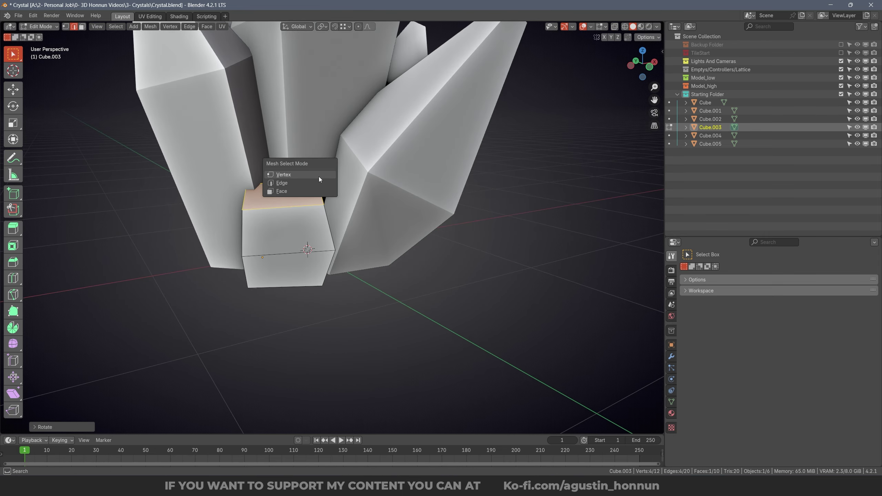
middle_click_drag(318, 176, 266, 216)
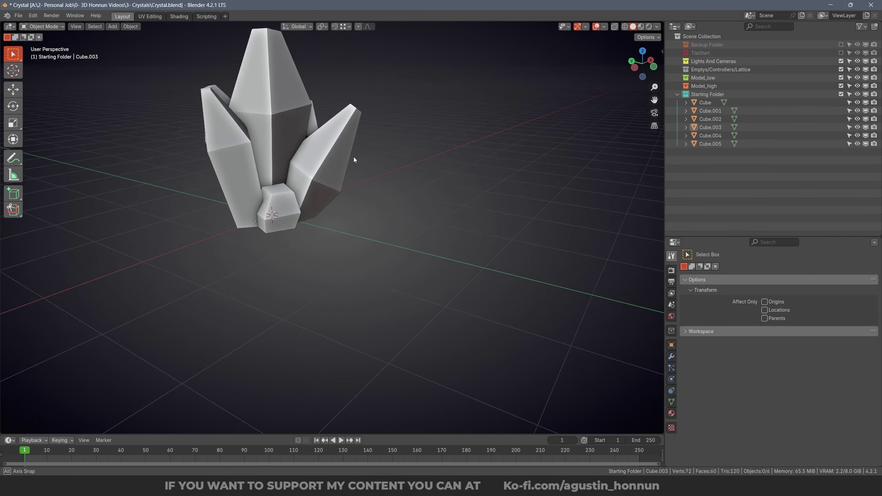
Fill out the cluster with four more duplicated crystals and adjust a middle vertex of the crystal named Cube.002.
key("KP_7")
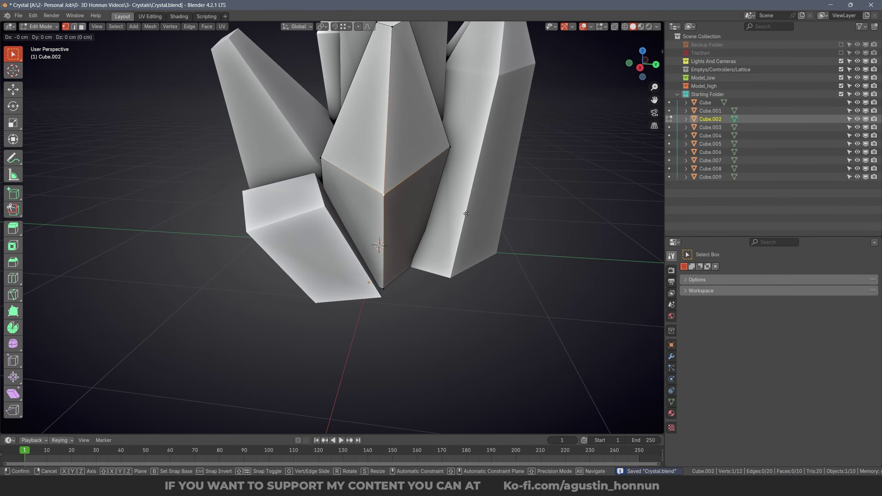
key("Tab")
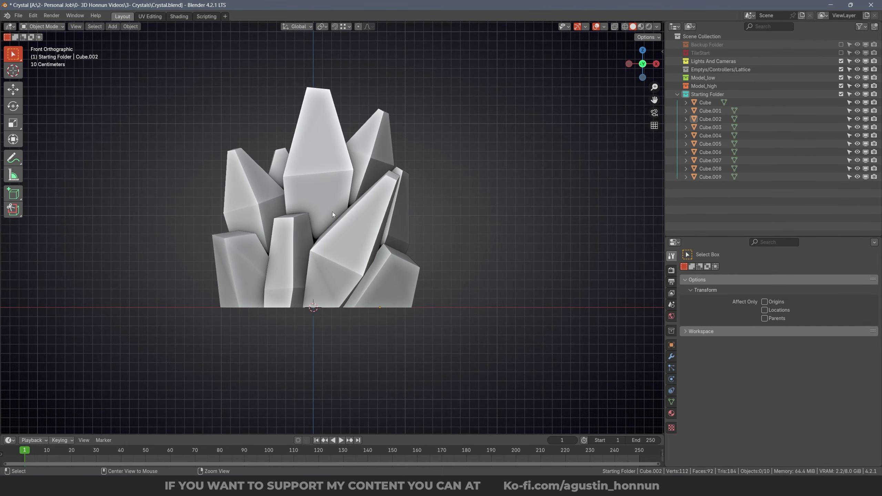
Scale the base vertices of all crystals inward with proportional editing, including along Y, and save the file.
key("Tab")
key("s")
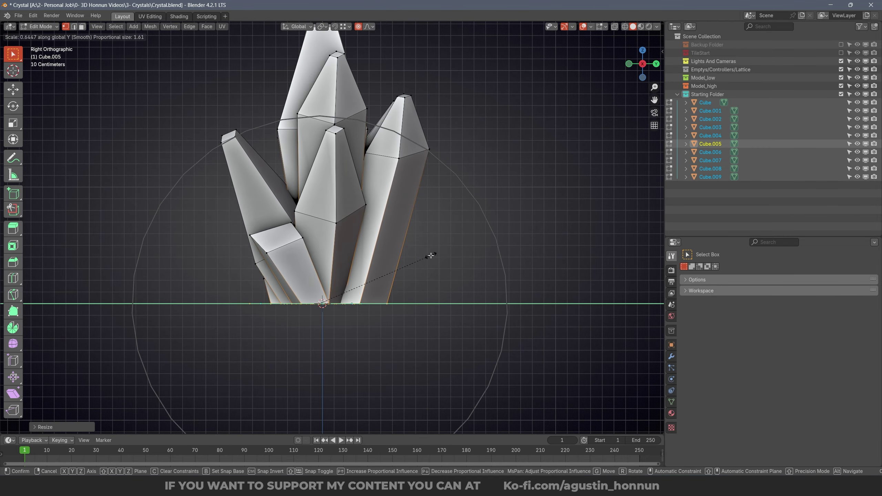
key("ctrl+s")
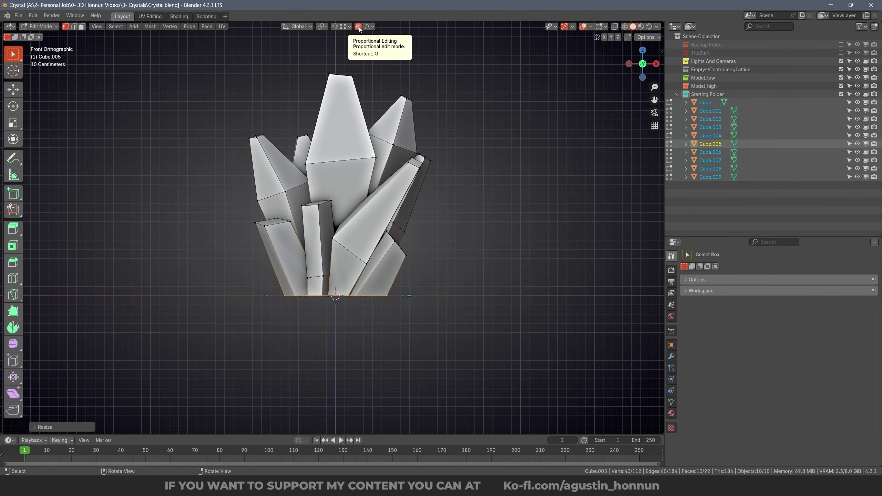
Select the upper vertices of all crystals in front view and scale them with proportional editing to spread the tips.
middle_click_drag(360, 40, 350, 83, "shift")
key("alt+z")
left_click_drag(466, 236, 223, 105)
key("alt+z")
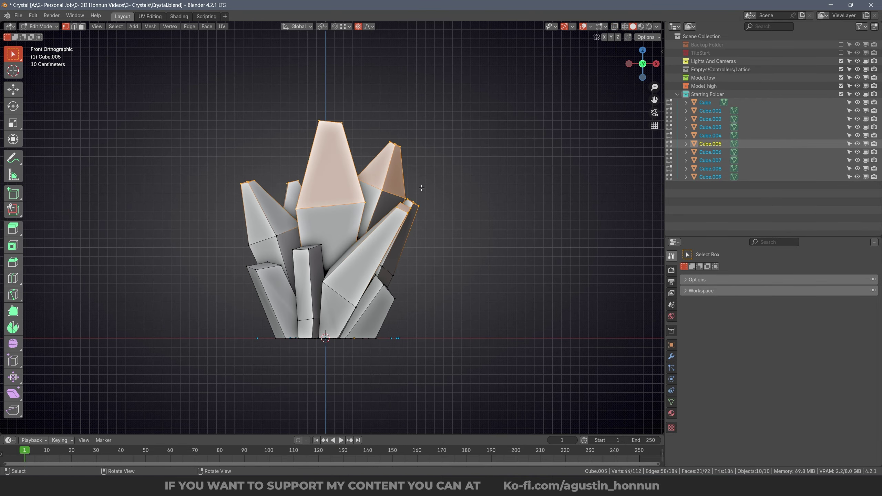
key("s")
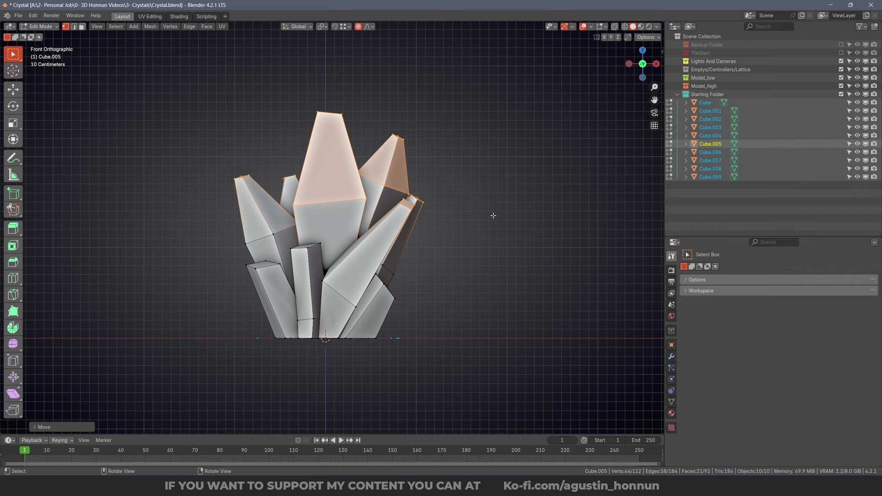
key("s")
left_click(470, 207)
Scale the upper vertices of the crystals along Y in side view, and save the file.
key("KP_3")
key("s")
key("y")
scroll(450, 205, "down", 4)
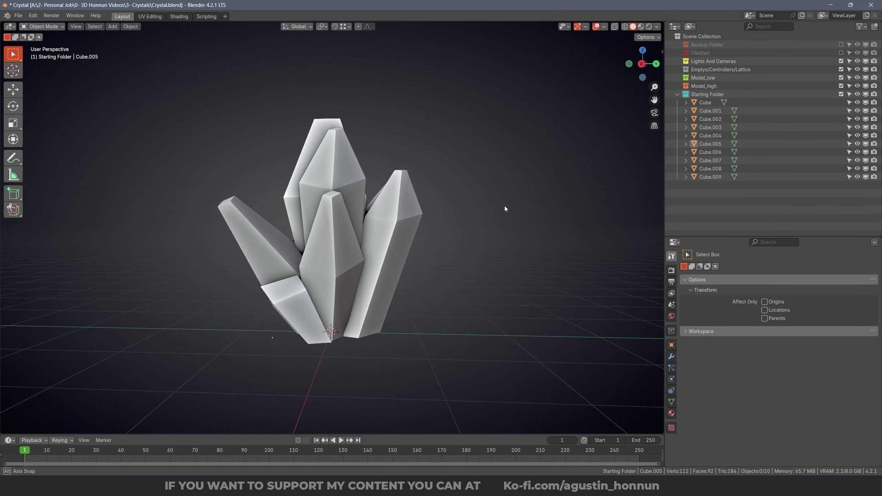
middle_click_drag(505, 205, 431, 222)
key("ctrl+s")
Slide a bottom edge of the Cube.001 crystal along its sides at the cluster's base.
left_click(382, 147)
key("Tab")
key("ctrl+Tab")
left_click(340, 224)
key("g")
key("g")
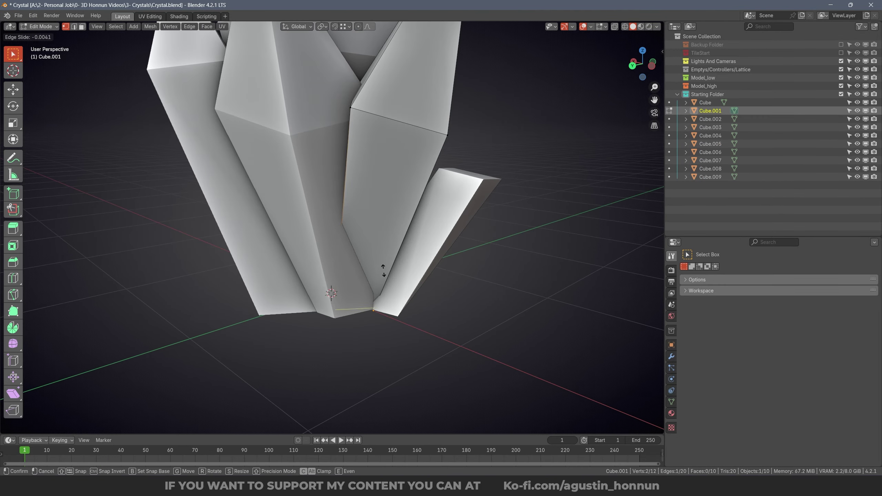
left_click(384, 271)
key("Tab")
Slide another part of the crystal's lower geometry to tighten the fit with its neighbours.
middle_click_drag(384, 271, 301, 227)
key("Tab")
key("g")
key("g")
left_click(347, 264)
key("Tab")
Move a base corner vertex of the Cube.002 crystal about 2.8 cm along Y toward the neighbouring crystal.
left_click(348, 209)
key("Tab")
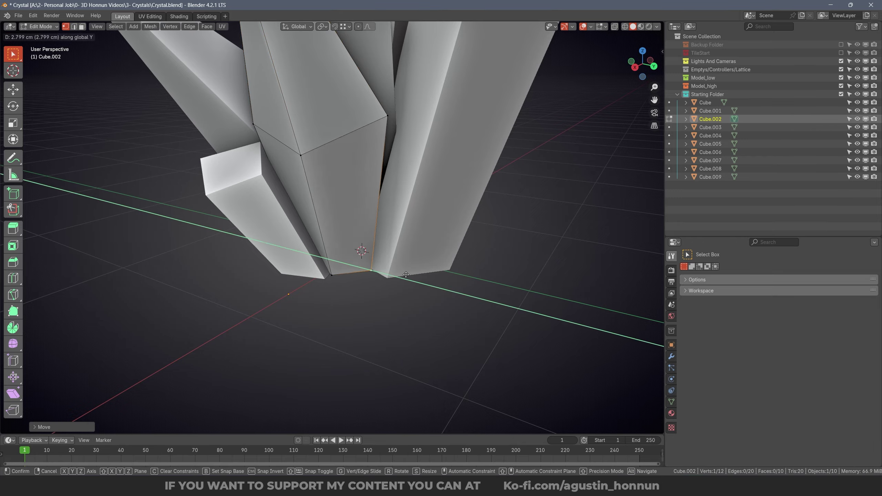
left_click(406, 275)
key("Tab")
Slide the lower geometry of further crystals so their bases fit closely against the neighbouring crystals.
key("alt+z")
middle_click_drag(418, 317, 429, 231)
left_click(399, 240)
key("Tab")
key("g")
key("g")
left_click(370, 232)
key("Tab")
middle_click_drag(370, 233, 370, 118)
key("g")
key("g")
left_click(318, 173)
key("Tab")
scroll(324, 171, "down", 5)
Save the file, add a loop cut around the Cube.007 crystal, and scale the loop up to about 1.13.
left_click(344, 193)
key("ctrl+s")
key("Tab")
key("ctrl+r")
key("s")
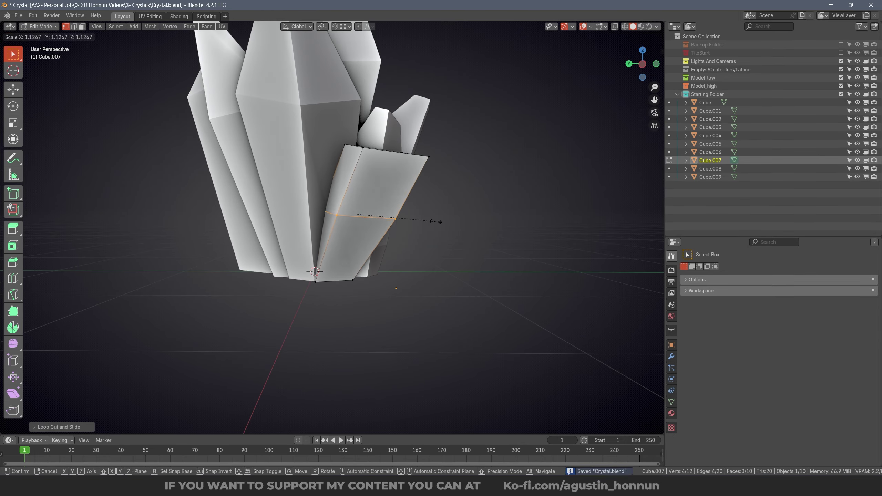
left_click(436, 222)
key("Tab")
left_click(436, 222)
Add a plane at the cluster's base, extrude and taper it into a small crystal, and save the file.
scroll(436, 221, "down", 2)
middle_click_drag(436, 222, 285, 198)
scroll(436, 224, "up", 5)
key("shift+a")
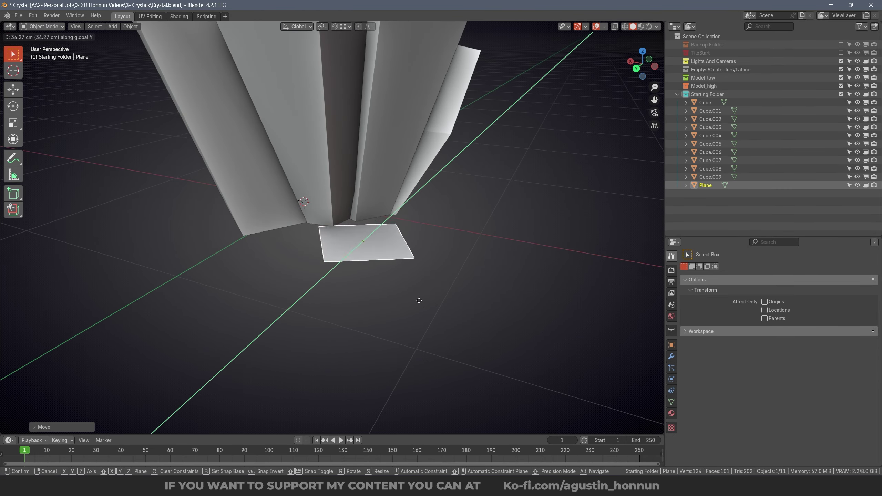
left_click(419, 301)
key("Tab")
key("e")
key("s")
left_click(430, 212)
key("Tab")
key("ctrl+s")
Duplicate the small base crystal, rotate the copy about 26°, and reposition it along Y beside the cluster.
middle_click_drag(430, 212, 340, 246)
key("shift+d")
key("r")
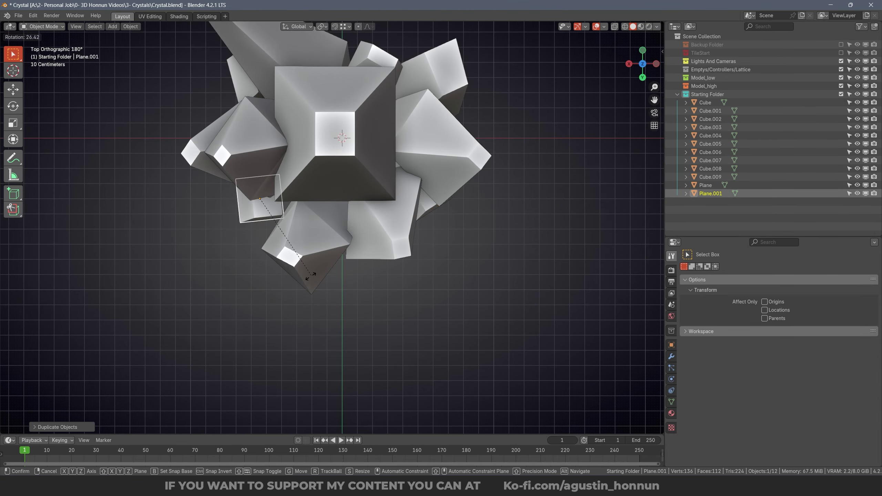
left_click(311, 276)
key("g")
key("y")
middle_click_drag(311, 277, 436, 241)
left_click(412, 234)
Duplicate another small base crystal along Y to the other side of the cluster, and save the file.
key("shift+d")
key("y")
left_click(354, 272)
key("Tab")
key("a")
key("Tab")
scroll(435, 240, "down", 8)
key("ctrl+s")
Duplicate a small base crystal and move the copy about 39.7 cm in the negative X direction along the cluster's base.
left_click(302, 250)
key("shift+d")
key("x")
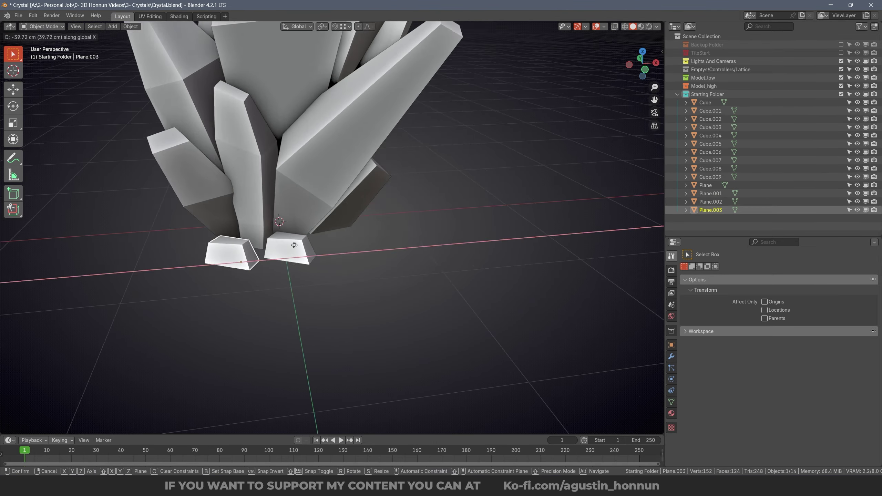
left_click(294, 245)
Raise the top face of the Plane.003 base crystal along Z, rotate it into a slant, and save the file.
key("Tab")
key("KP_1")
key("g")
key("z")
middle_click_drag(294, 246, 497, 195)
key("Tab")
key("Tab")
key("r")
left_click(350, 197)
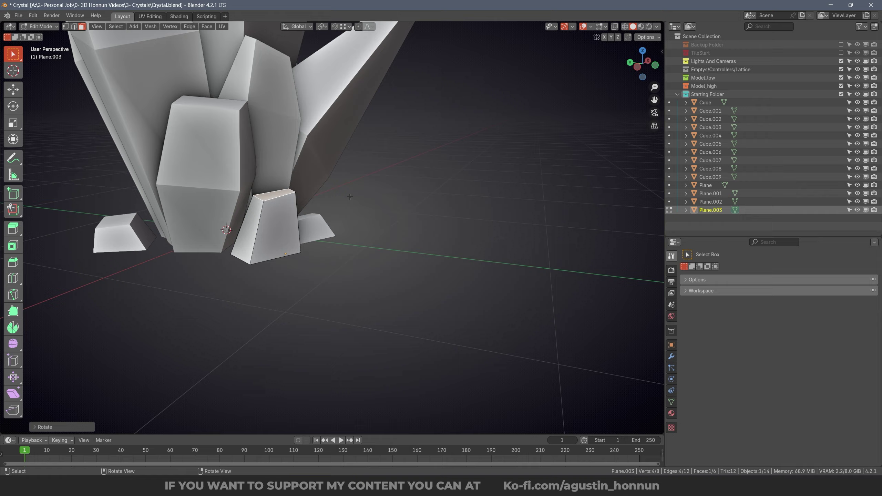
key("Tab")
key("ctrl+s")
Shift the selected geometry of the Plane.003 base crystal along Y, leave Edit Mode and deselect it.
middle_click_drag(350, 197, 348, 223)
key("Tab")
key("ctrl+Tab")
left_click(348, 223)
key("g")
key("y")
key("Tab")
left_click(217, 160)
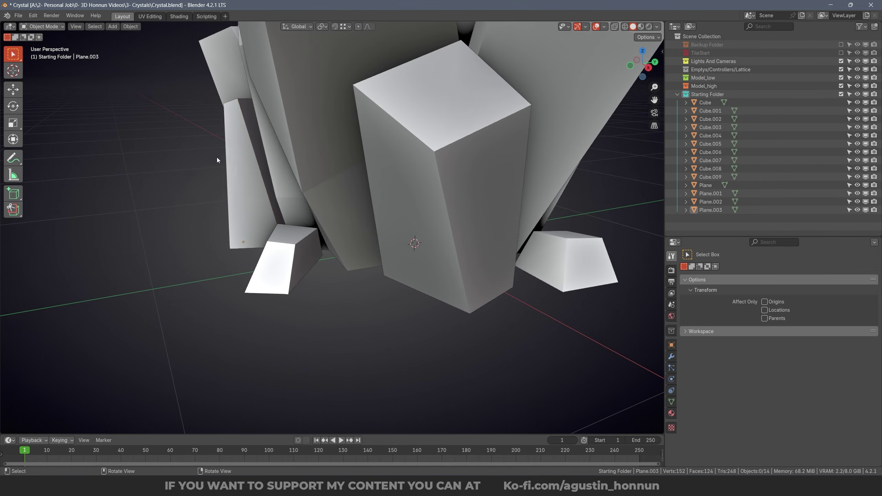
Reposition geometry on the Cube.001 crystal in Edit Mode and save the file.
scroll(353, 242, "down", 5)
middle_click_drag(217, 161, 113, 254)
left_click(353, 242)
key("Tab")
key("Tab")
left_click(321, 251)
key("Tab")
key("g")
key("ctrl+s")
key("Tab")
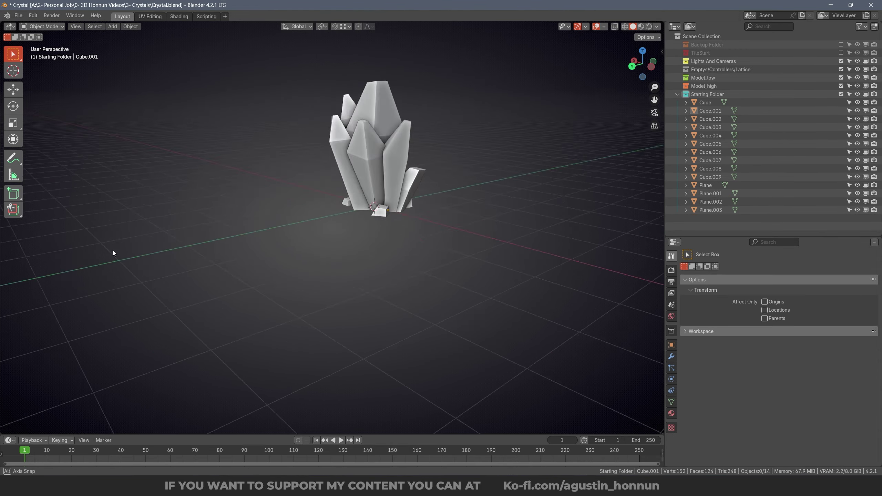
Move the tip edge of the central Cube crystal, add a lengthwise loop cut, and scale the loop along Y to about 1.04.
key("KP_1")
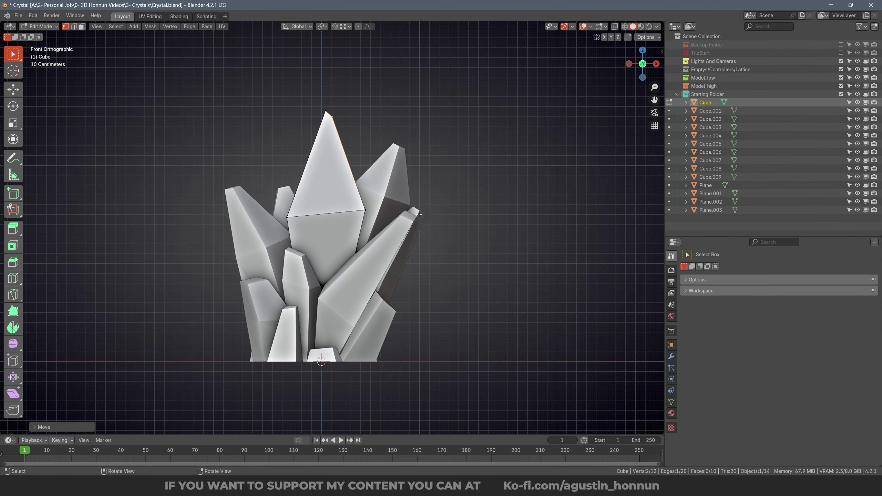
middle_click_drag(418, 215, 316, 200)
scroll(302, 147, "up", 4)
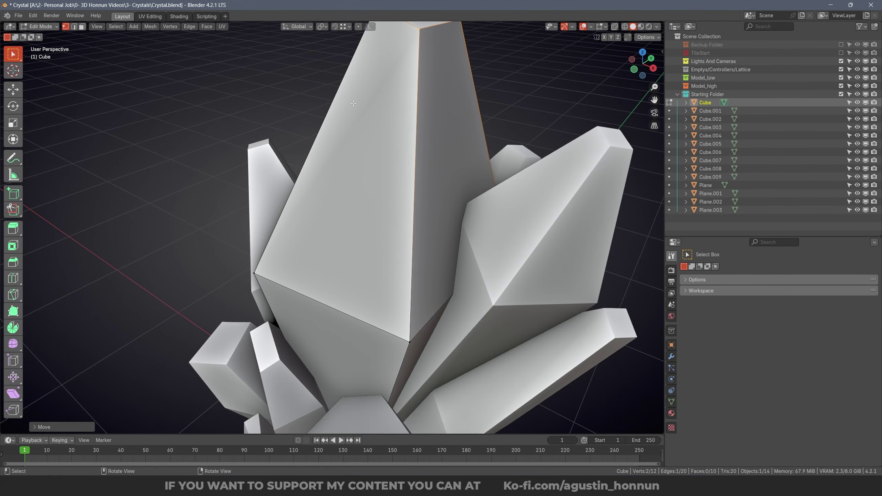
scroll(365, 122, "down", 2)
middle_click_drag(377, 122, 387, 143)
key("alt+a")
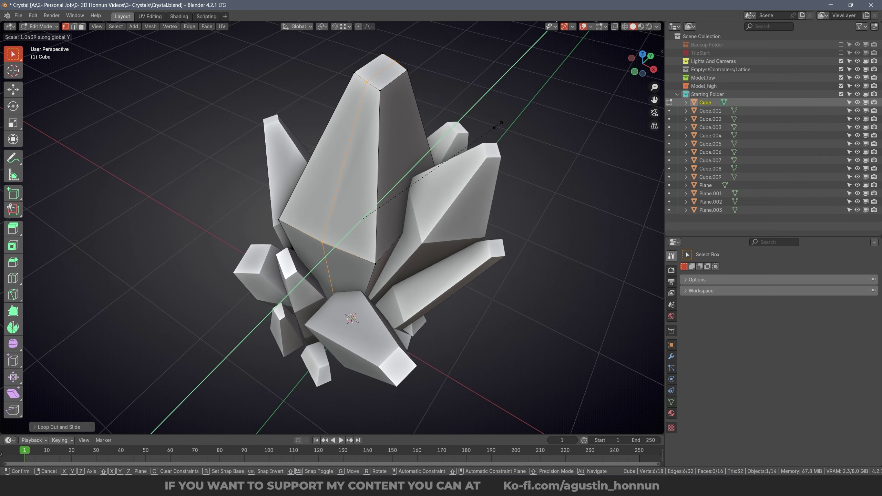
left_click(517, 126)
Add a second, crossing loop cut around the central Cube crystal and scale it along X to about 1.09.
middle_click_drag(514, 126, 429, 146)
key("alt+a")
left_click(385, 101)
middle_click_drag(385, 101, 469, 163)
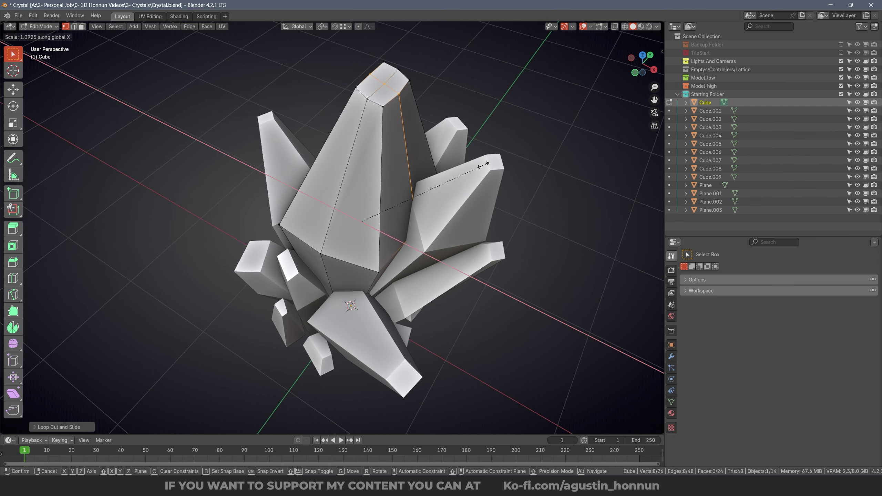
Reposition individual tip vertices of the central Cube crystal in front view, using see-through display to reach them.
left_click(387, 84)
key("KP_1")
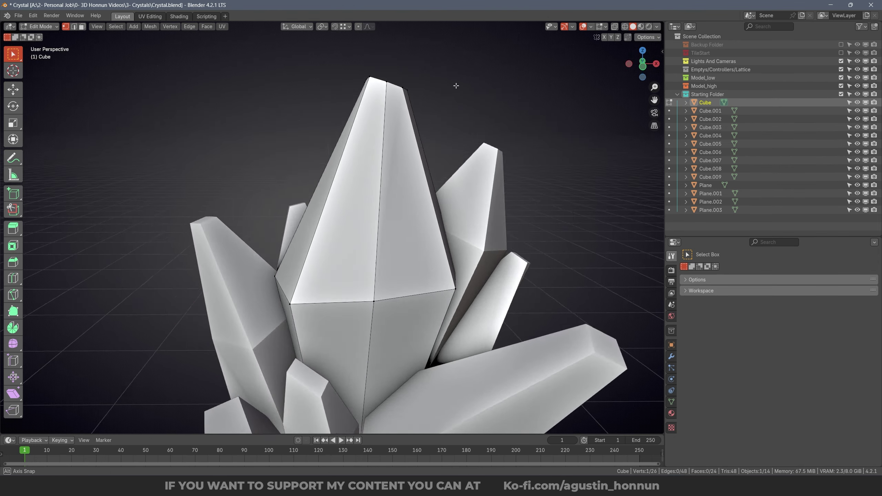
key("g")
key("alt+a")
key("shift+z")
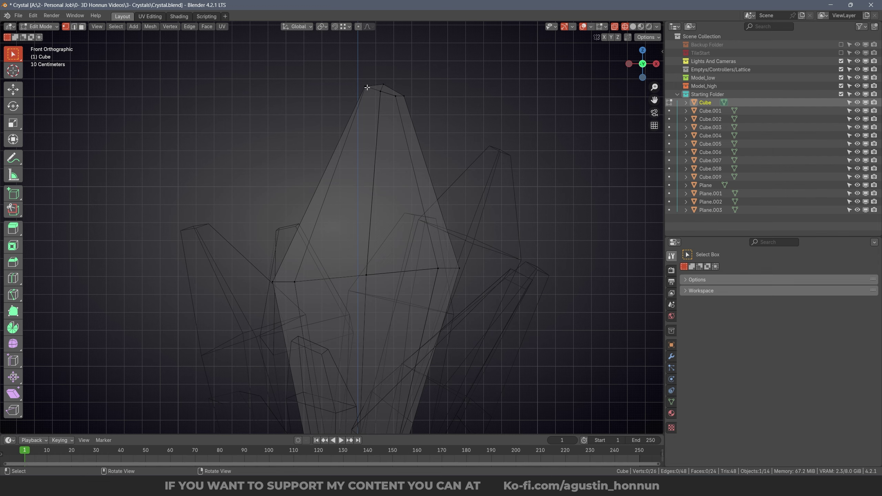
key("shift+z")
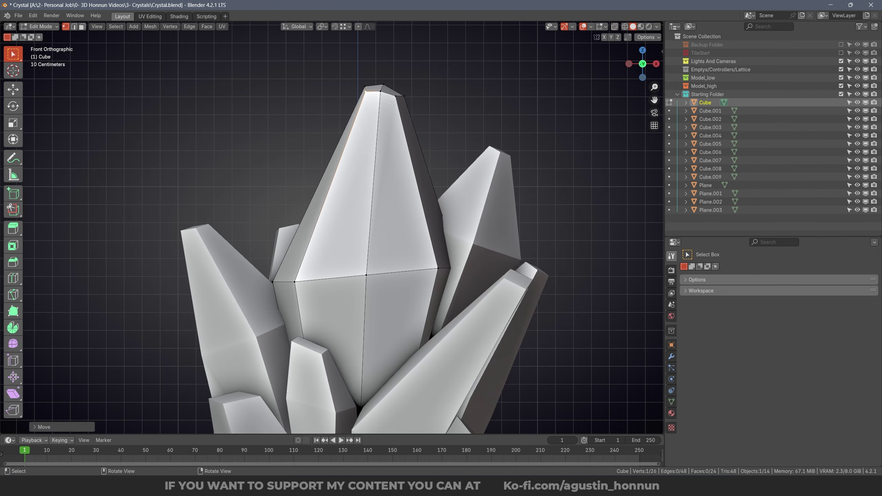
key("alt+z")
left_click(392, 103)
key("alt+z")
Slide tip vertices of the central Cube crystal along their edges to make its top outline irregular.
middle_click_drag(428, 112, 266, 161)
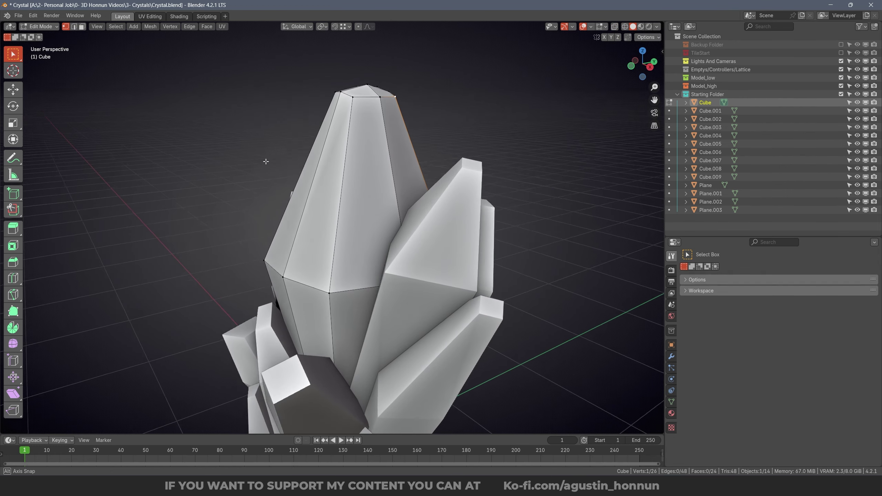
left_click(355, 98)
key("g")
key("g")
middle_click_drag(354, 99, 355, 133)
key("shift+v")
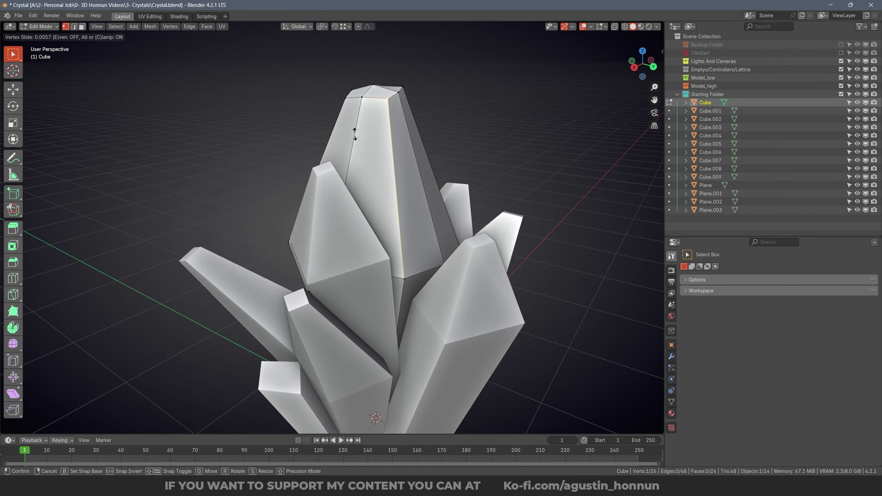
scroll(466, 145, "down", 3)
key("Tab")
middle_click_drag(417, 230, 329, 194)
key("Tab")
scroll(334, 215, "up", 2)
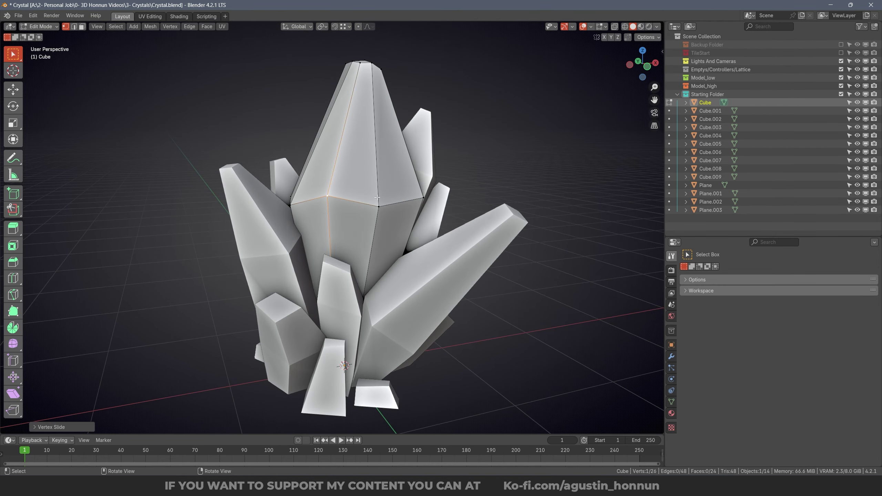
Slide vertices on the widest ring of the central Cube crystal along their edges for an uneven contour.
middle_click_drag(432, 197, 406, 212)
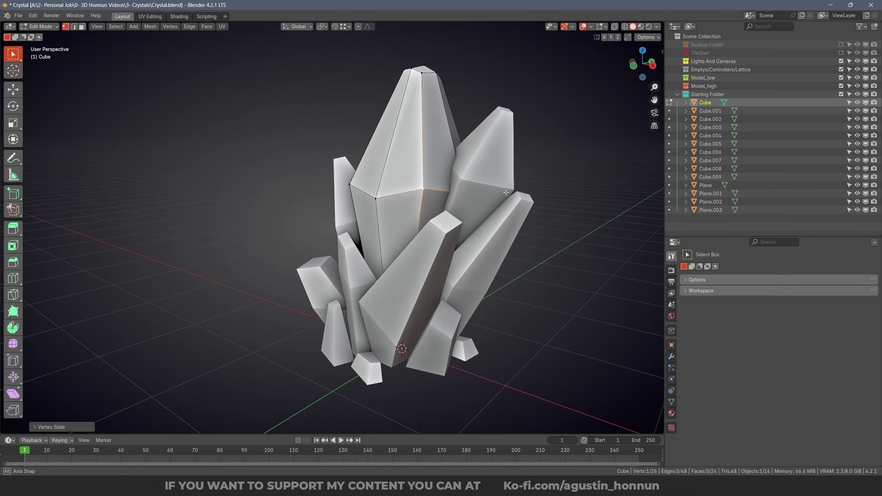
middle_click_drag(506, 193, 306, 188)
key("shift+v")
left_click(401, 236)
middle_click_drag(401, 236, 312, 187)
key("g")
key("g")
left_click(362, 226)
Switch editing to a neighbouring crystal and slide one of its vertices along an edge.
key("alt+q")
left_click(439, 148)
key("g")
key("g")
middle_click_drag(442, 148, 382, 264)
left_click(498, 153)
Add crossing loop cuts around the Cube.004 crystal and fatten the loops outward by about 2.7 cm.
key("Tab")
left_click(313, 149)
key("Tab")
key("Tab")
left_click(337, 228)
key("Tab")
key("g")
key("g")
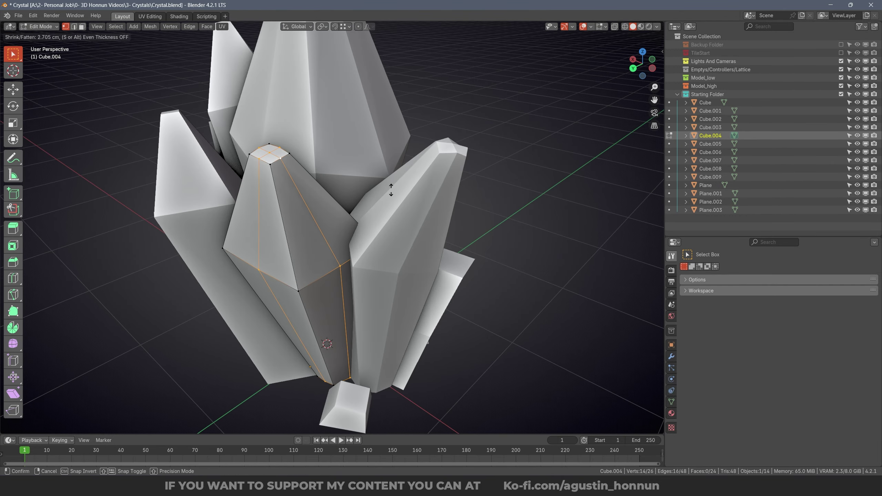
left_click(391, 192)
Switch editing to the next crystal in the cluster, fatten its added loops outward, and clear the selection.
key("alt+q")
middle_click_drag(390, 192, 471, 218)
key("Tab")
left_click(407, 247)
key("Tab")
key("alt+q")
key("alt+s")
left_click(389, 170)
key("alt+a")
Move a single vertex of the fattened crystal, leave Edit Mode and save the file.
middle_click_drag(389, 170, 362, 195)
left_click(332, 129)
key("g")
left_click(364, 154)
key("Tab")
key("ctrl+s")
Move one vertex on the middle ring of the Cube.008 crystal by about 4.7 cm.
left_click(364, 154)
key("Tab")
middle_click_drag(364, 154, 402, 183)
key("g")
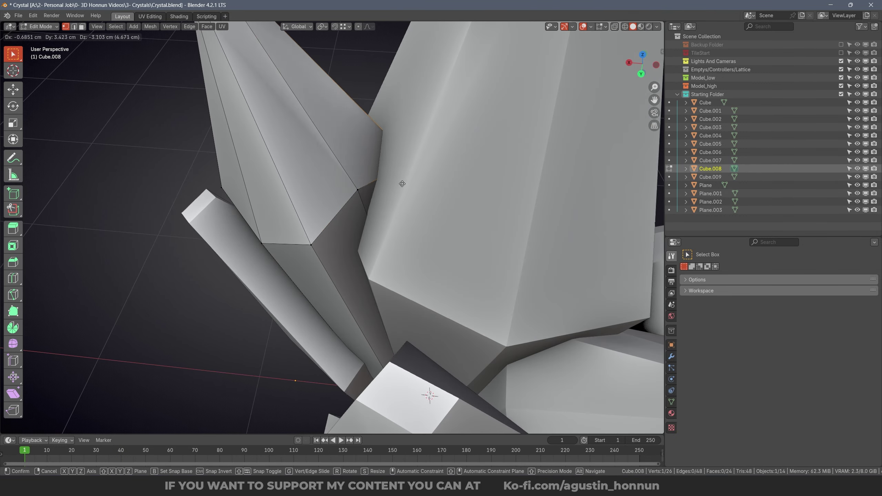
left_click(402, 183)
Add lengthwise loop cuts to the Cube.002 crystal and save the file.
key("Tab")
left_click(342, 178)
key("Tab")
key("ctrl+r")
middle_click_drag(342, 178, 316, 184)
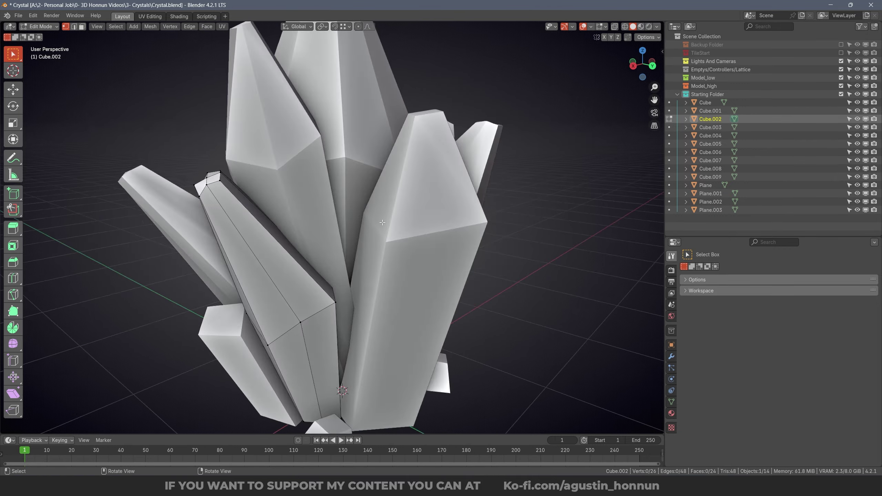
key("ctrl+s")
Switch editing to another crystal, reposition its selected geometry, and leave Edit Mode.
key("alt+q")
middle_click_drag(434, 147, 449, 268)
key("alt+a")
key("g")
left_click(450, 268)
key("Tab")
left_click(361, 276)
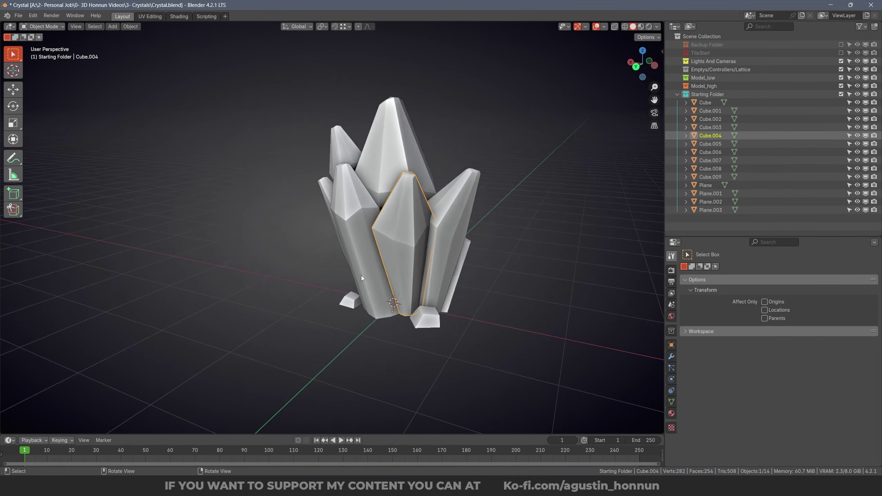
Box-select the upper vertices of the Cube.007 crystal in wireframe front view, then scale and reposition them.
key("alt+a")
key("KP_1")
scroll(382, 151, "down", 6)
scroll(307, 192, "up", 10)
left_click(305, 222)
key("Tab")
key("shift+z")
left_click_drag(217, 156, 319, 203)
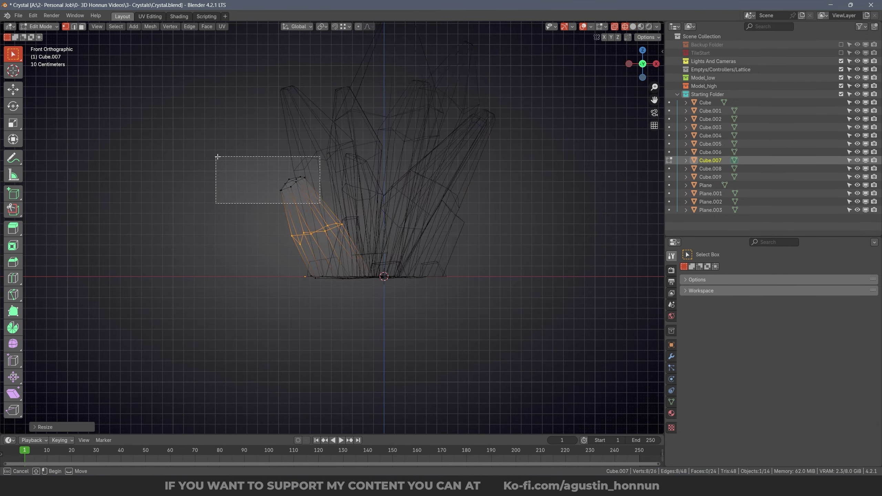
left_click(418, 237)
key("s")
key("g")
left_click(476, 201)
key("Tab")
Check the cluster in side and back views and save the file.
key("KP_3")
left_click(450, 180)
key("ctrl+KP_1")
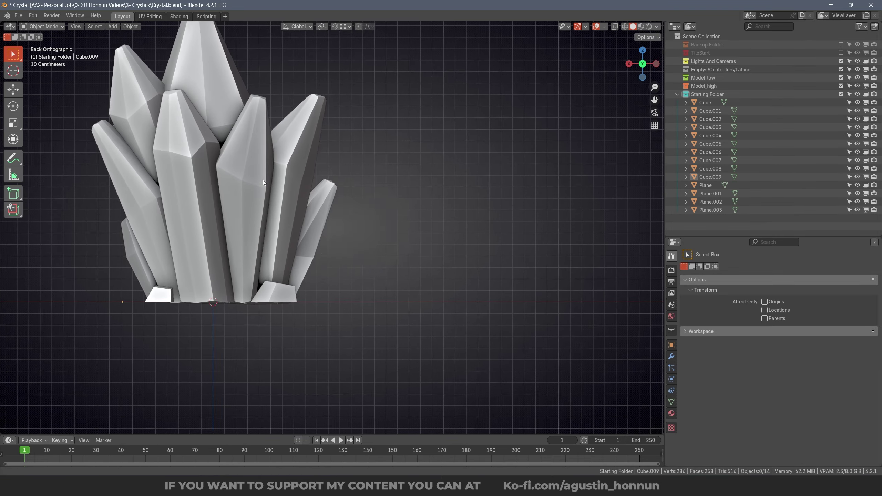
key("Tab")
key("ctrl+s")
Select all crystals and lower them about 1.9 cm along the global Z axis in front view.
middle_click_drag(215, 173, 388, 192)
left_click(379, 191)
left_click(471, 333)
left_click_drag(493, 386, 217, 152)
key("KP_1")
middle_click_drag(361, 271, 357, 210, "shift")
scroll(357, 209, "up", 4)
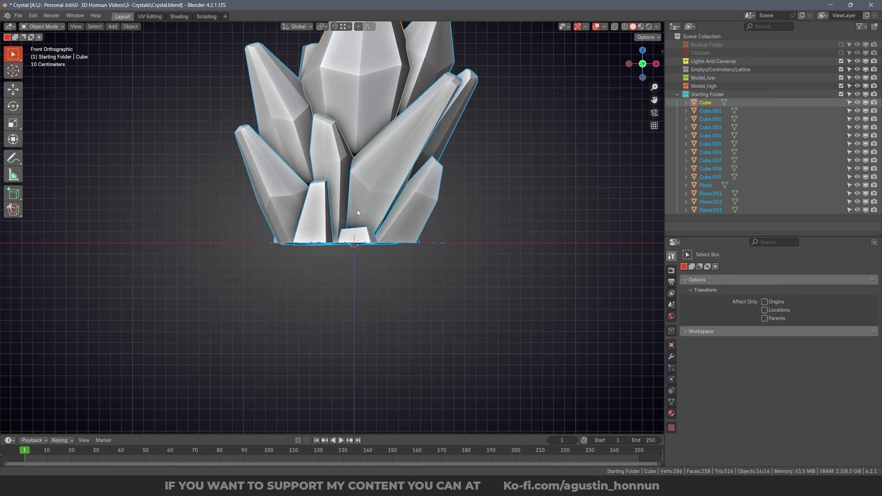
middle_click_drag(500, 243, 306, 229)
key("KP_1")
scroll(290, 256, "up", 1)
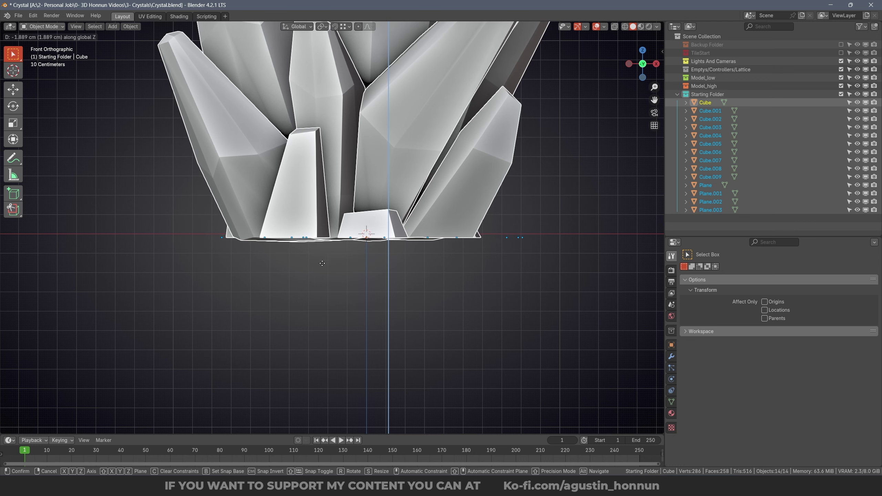
left_click(321, 262)
Reselect every crystal in the cluster and apply All Transforms to them.
left_click(315, 227)
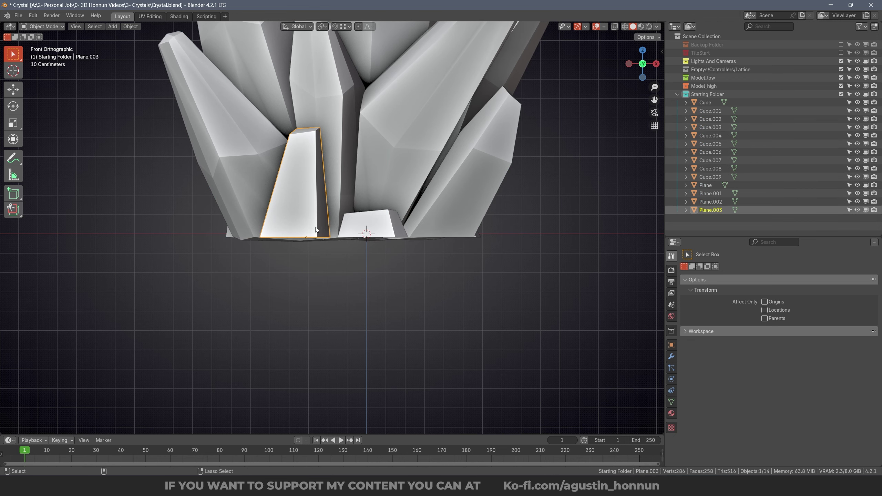
key("alt+a")
key("a")
key("ctrl+a")
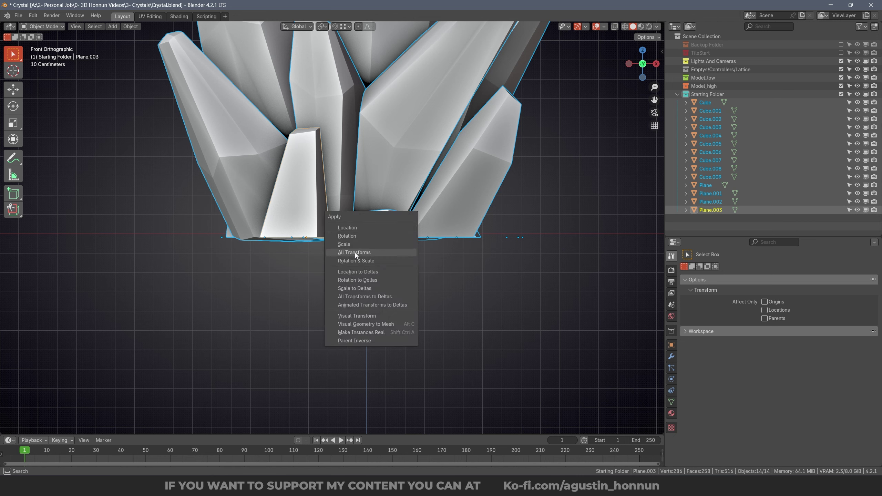
left_click(368, 250)
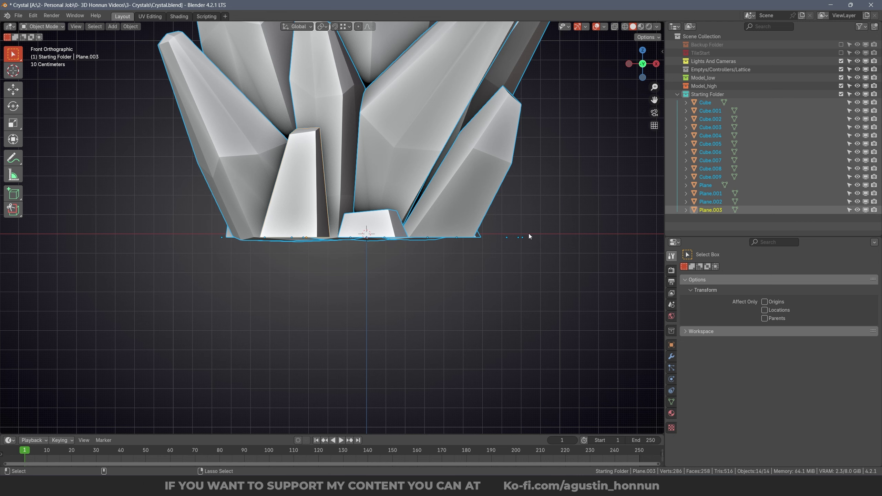
key("ctrl+a")
left_click(486, 250)
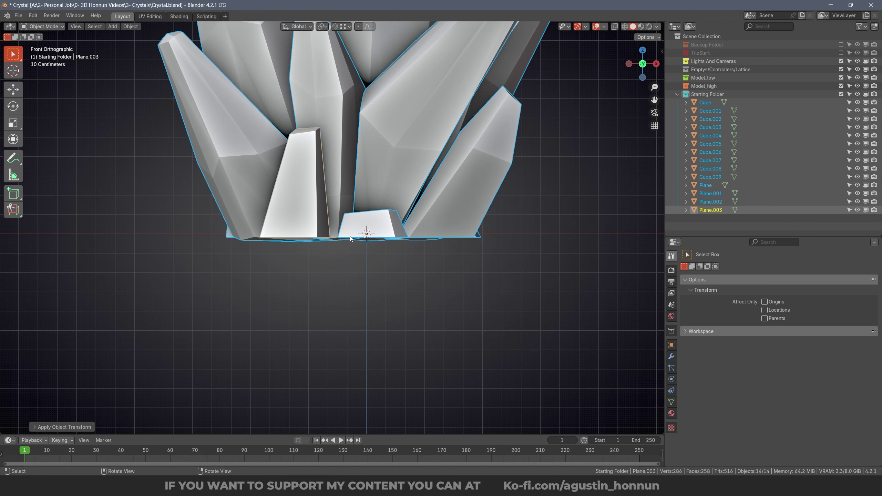
Bisect the full geometry of all crystals with a horizontal cut along the ground line in multi-object Edit Mode.
key("Tab")
middle_click_drag(388, 83, 388, 200, "shift")
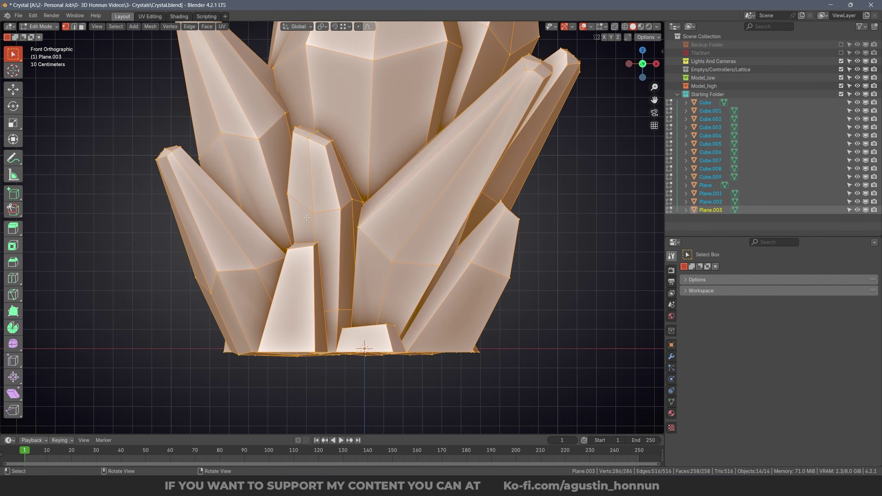
middle_click_drag(289, 146, 289, 213, "ctrl")
key("alt+a")
key("a")
middle_click_drag(234, 213, 238, 229, "shift")
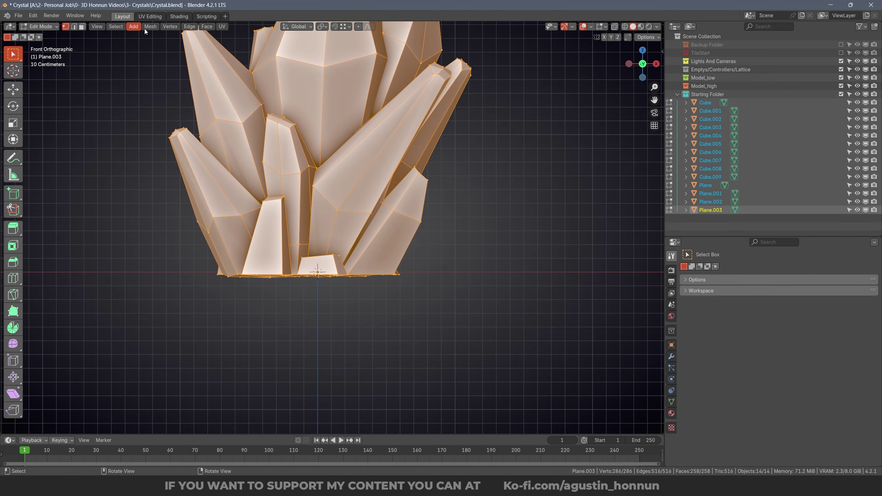
left_click(189, 27)
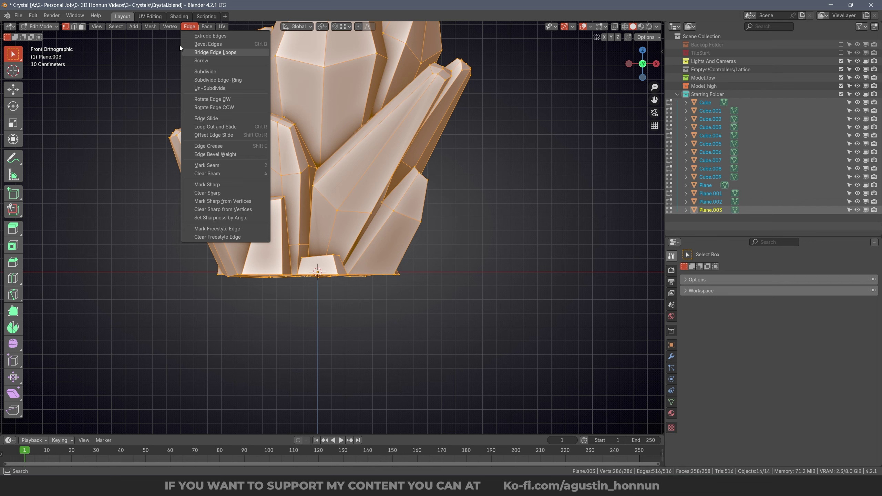
mouse_move(150, 29)
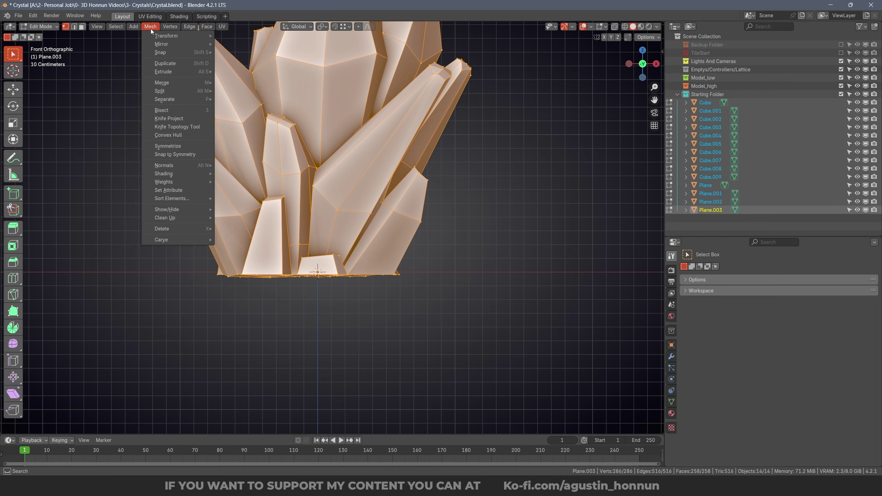
left_click(169, 111)
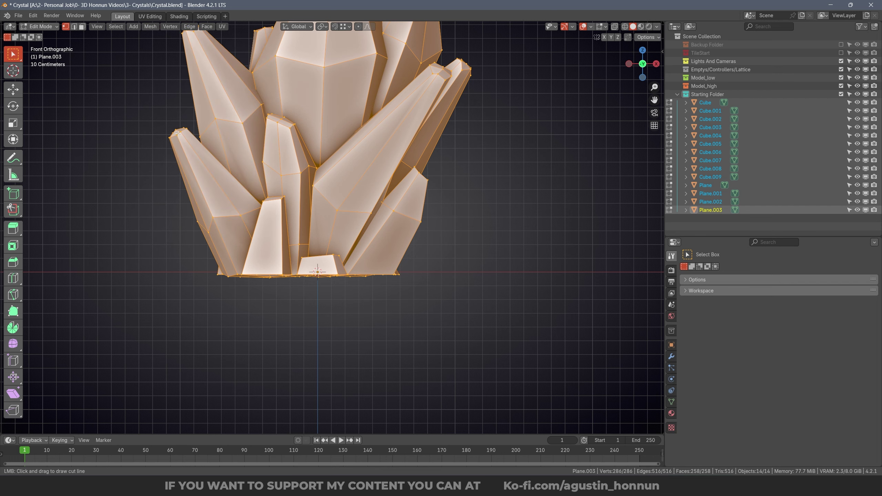
left_click_drag(186, 272, 40, 269)
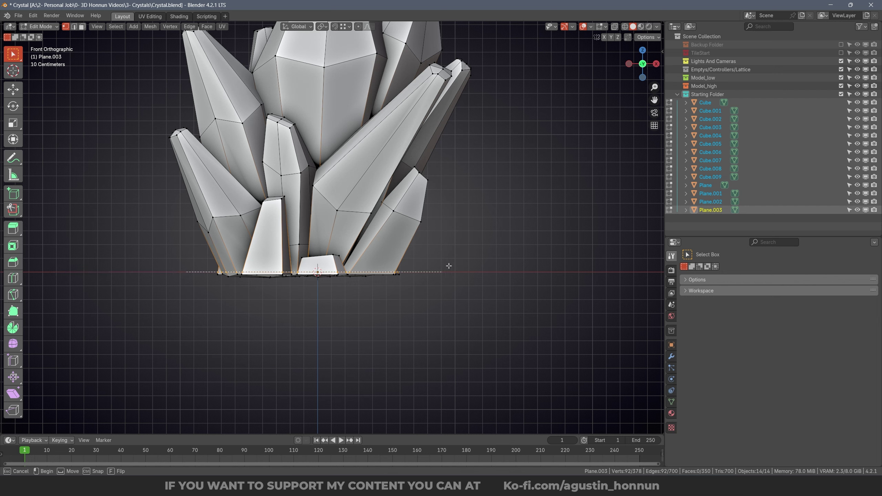
left_click_drag(467, 264, 467, 265)
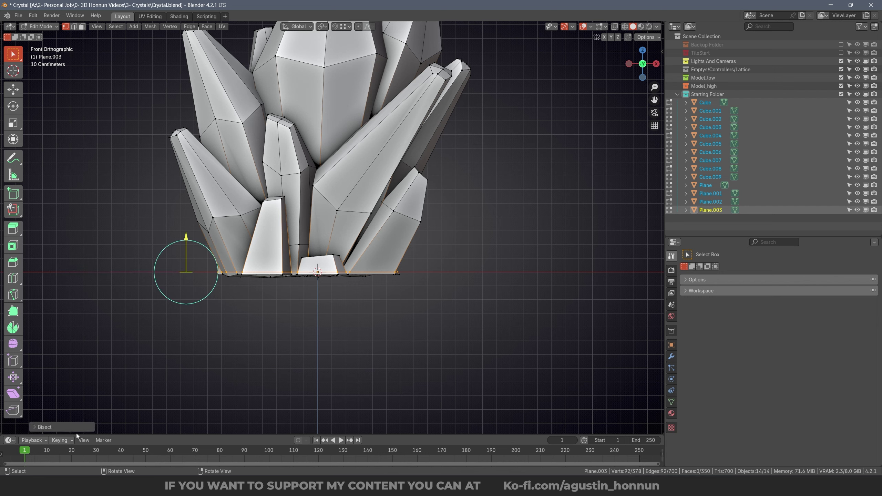
Enable Clear Inner and Fill for the bisect to remove and cap the geometry below the ground, and leave Edit Mode.
left_click(45, 429)
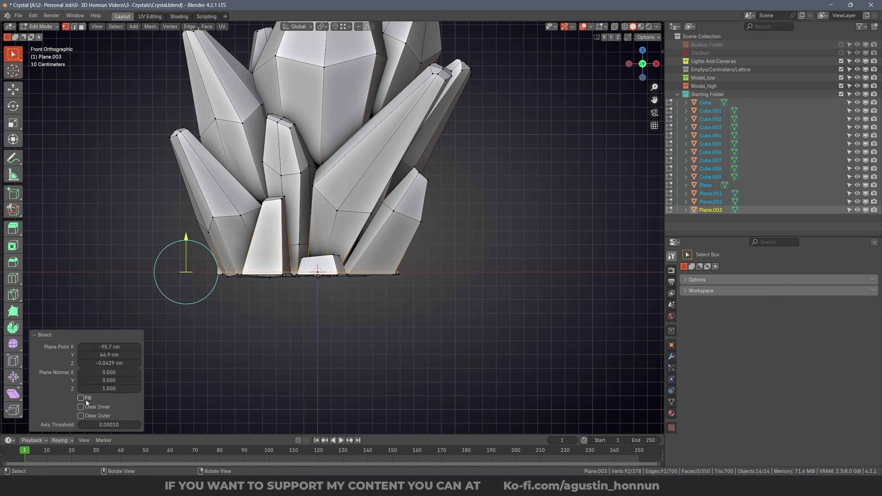
left_click(99, 408)
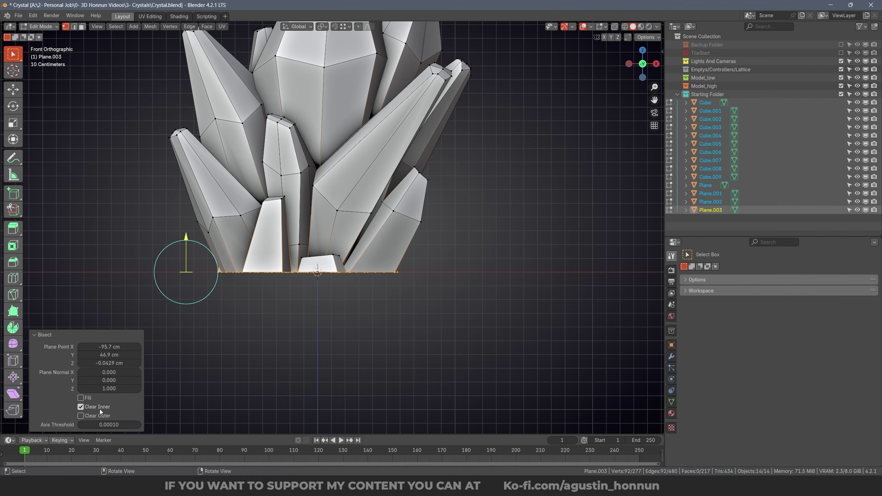
left_click(81, 397)
middle_click_drag(149, 386, 419, 218)
key("Tab")
Check the trimmed cluster in perspective view and save the file.
left_click(359, 277)
scroll(360, 277, "down", 6)
scroll(353, 219, "up", 3)
scroll(389, 258, "up", 1)
key("ctrl+s")
left_click(389, 259)
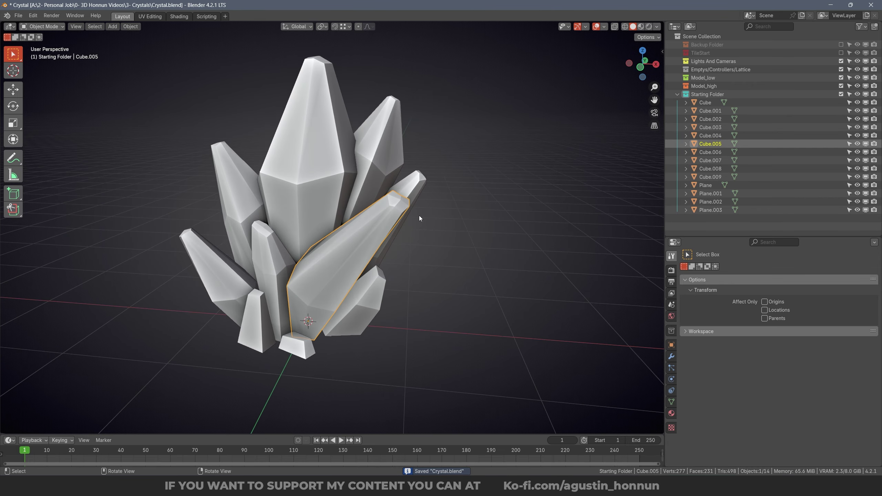
Add a Remesh modifier to the large central crystal.
left_click(420, 216)
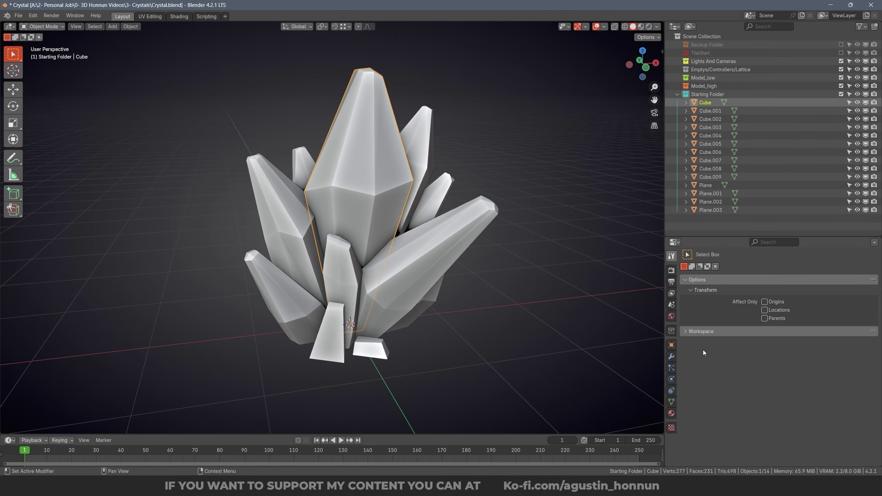
left_click(672, 357)
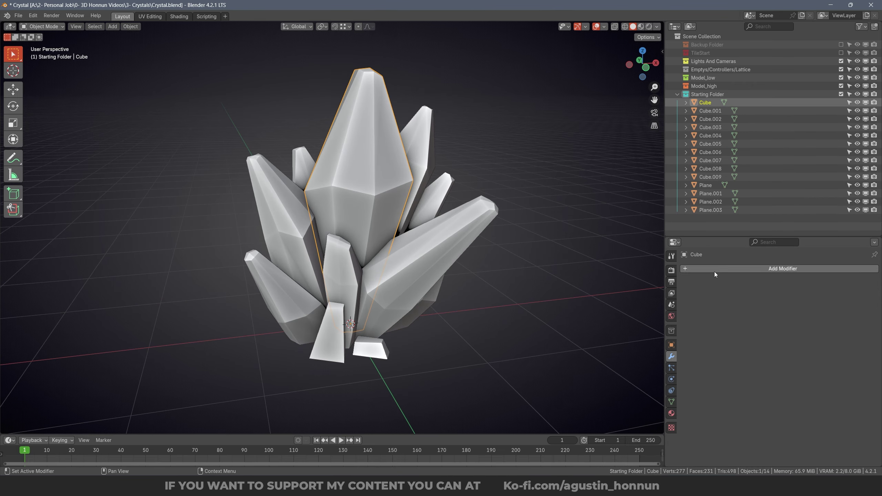
left_click(749, 272)
mouse_move(726, 303)
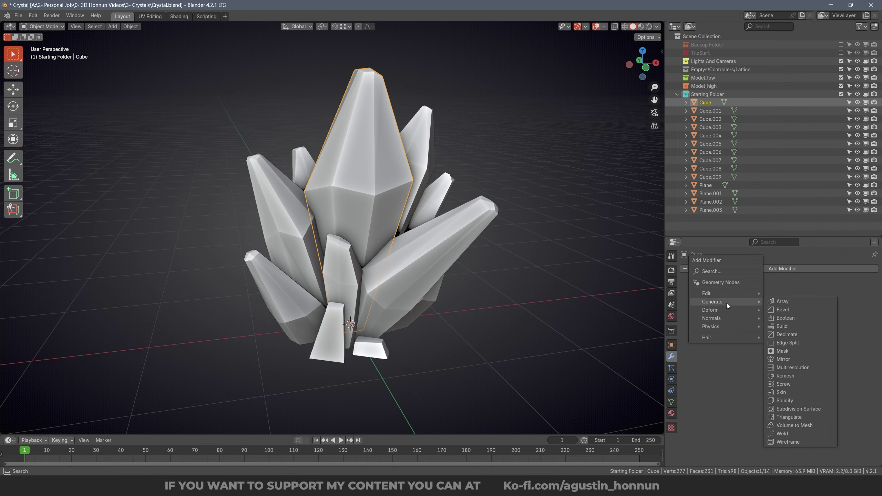
left_click(792, 377)
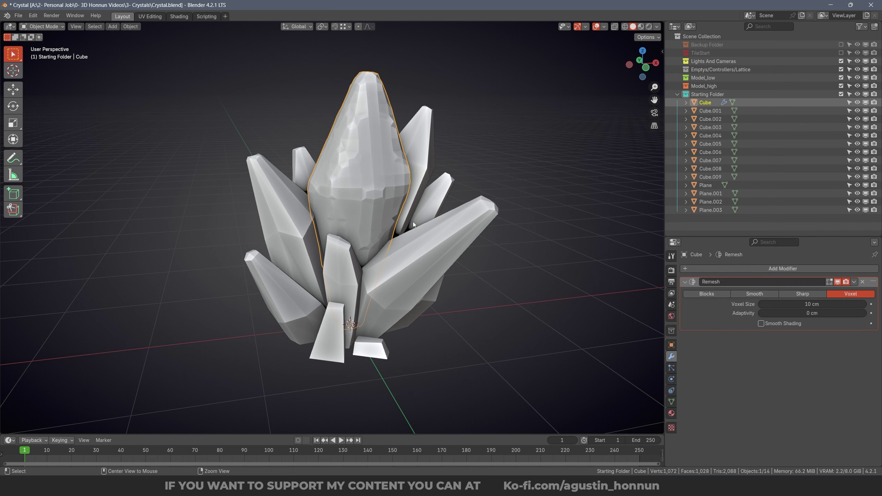
Reduce the Remesh modifier's voxel size to 0.4 cm on the central crystal.
scroll(355, 229, "up", 2)
left_click(761, 305)
left_click(761, 304)
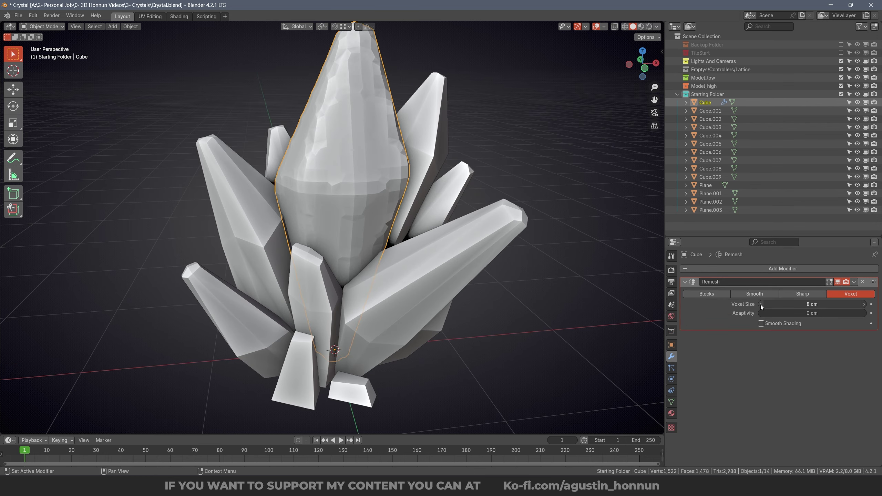
left_click(761, 304)
left_click(761, 305)
left_click(761, 305)
left_click(762, 305)
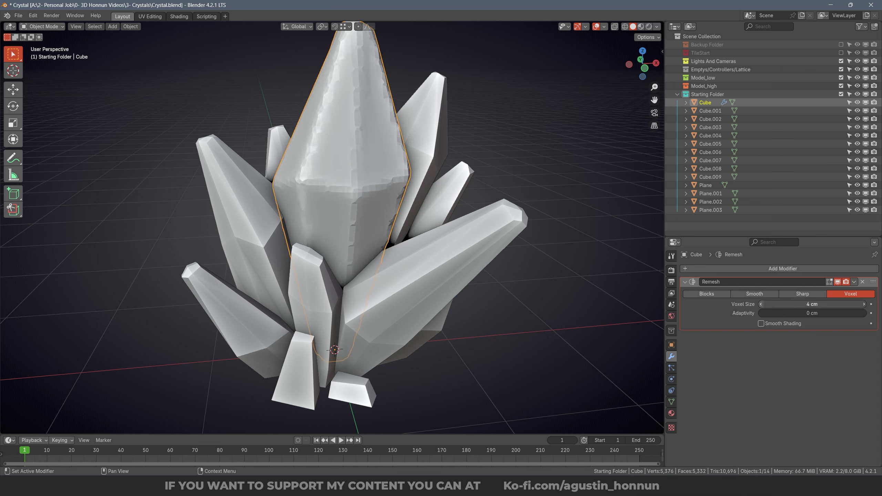
left_click(761, 305)
left_click(761, 304)
left_click(762, 305)
double_click(818, 304)
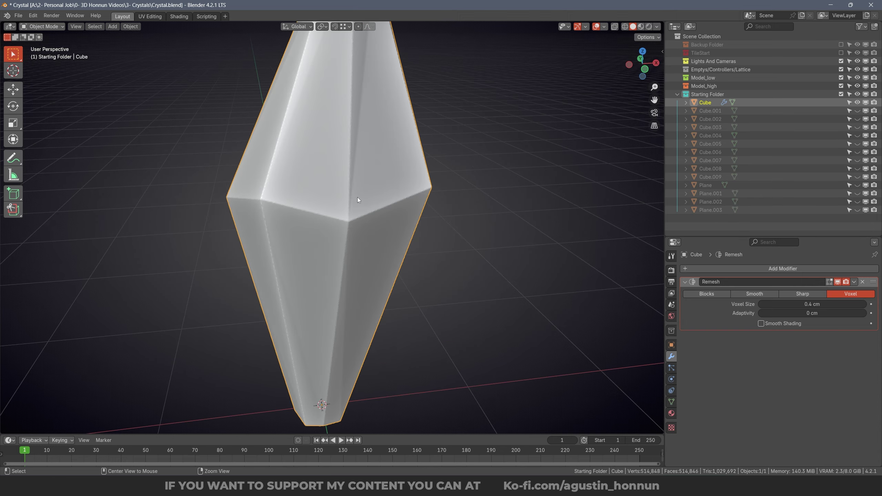
Unhide the other crystals and inspect the remeshed edges of the central crystal up close.
key("alt+h")
scroll(357, 199, "up", 1)
key("alt+a")
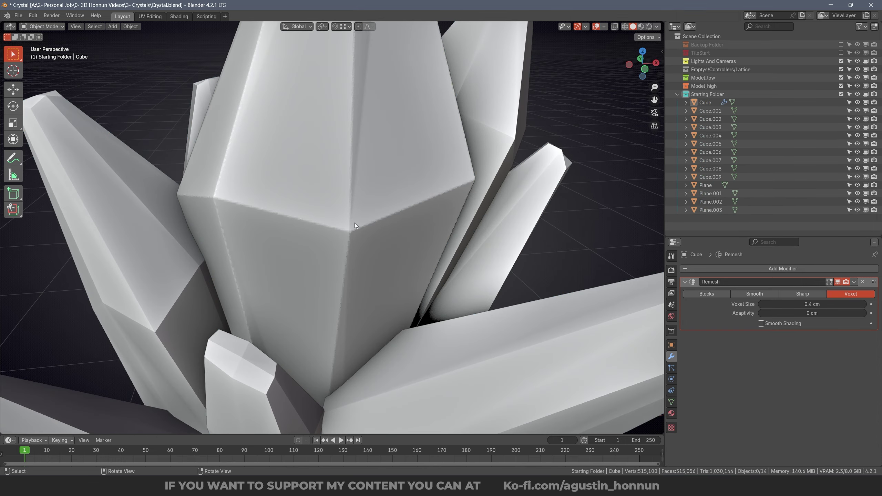
scroll(354, 223, "up", 3)
left_click(361, 184)
scroll(397, 192, "down", 8)
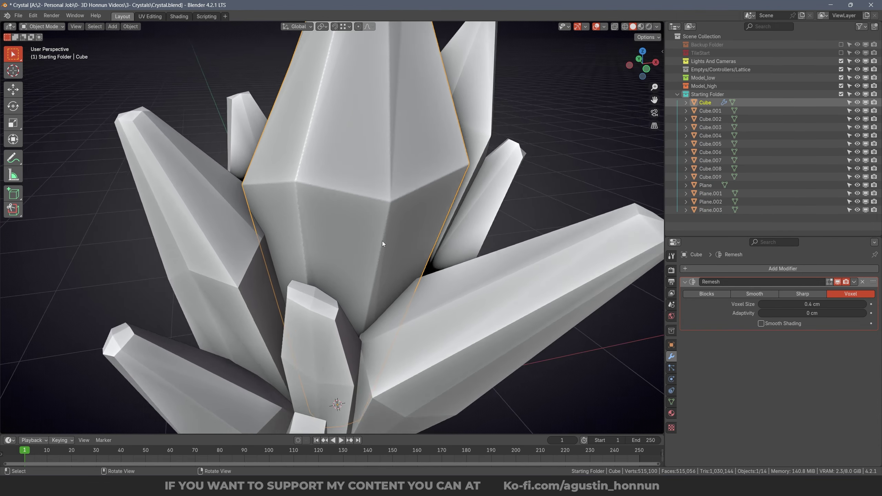
scroll(384, 242, "up", 1)
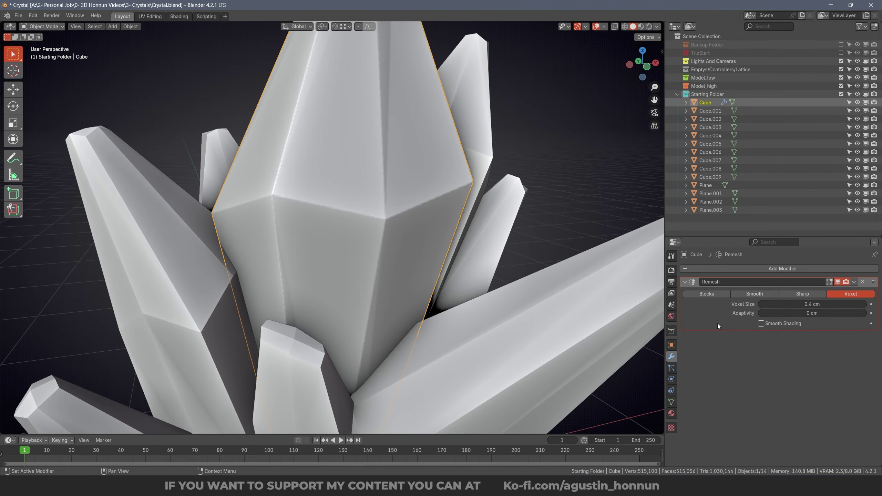
Enable Smooth Shading in the central crystal's Remesh modifier and inspect its surface.
left_click(792, 326)
scroll(391, 203, "down", 2)
key("alt+a")
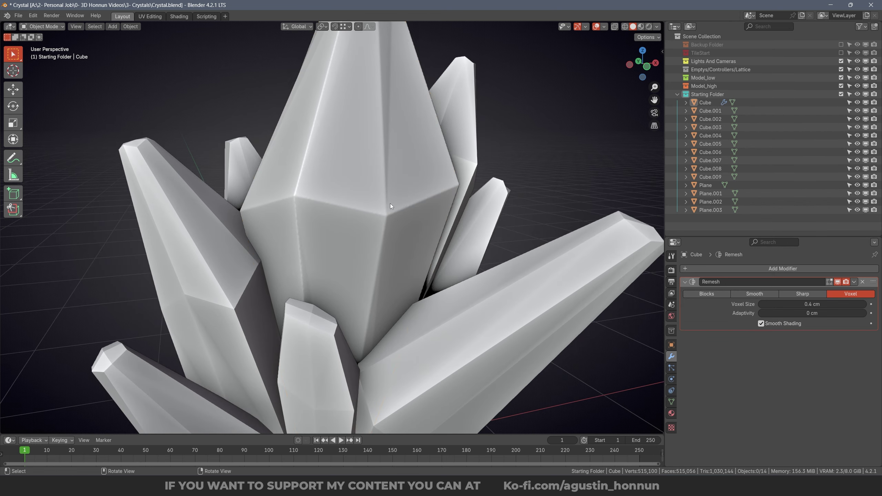
left_click(391, 203)
scroll(359, 231, "down", 3)
mouse_move(360, 231)
middle_mouse_down()
mouse_move(235, 214)
mouse_move(351, 225)
middle_mouse_up()
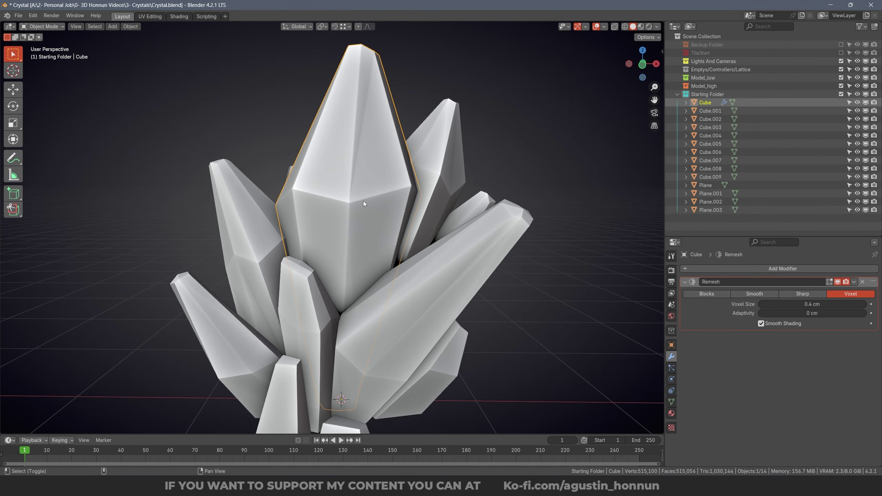
Isolate the central crystal to check its shape and polygon statistics, and unhide the rest of the cluster.
key("shift+h")
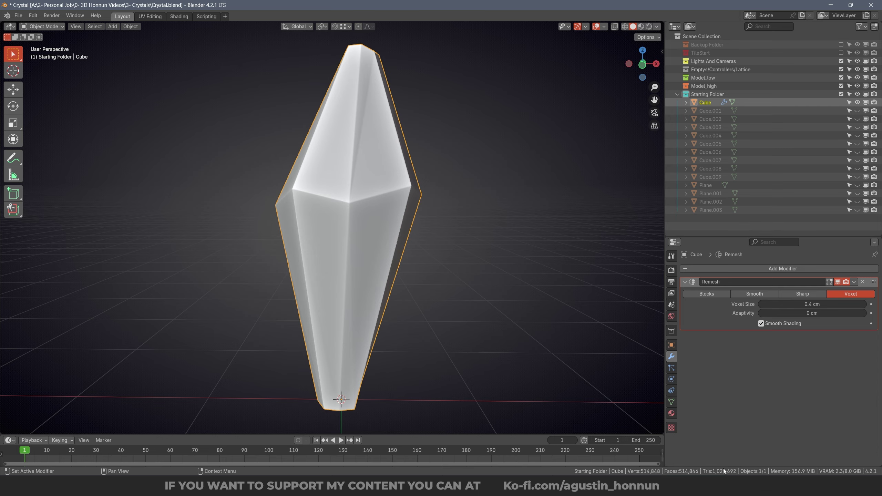
middle_click_drag(443, 227, 373, 180)
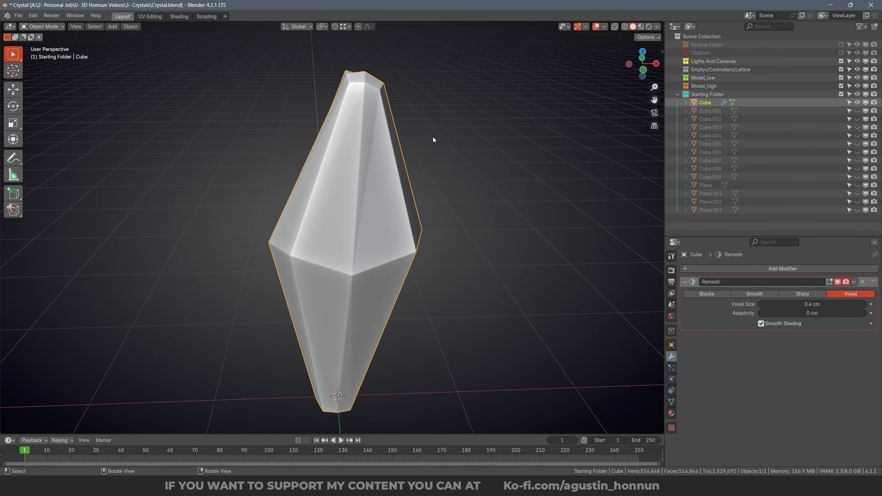
key("alt+h")
middle_click_drag(379, 226, 366, 167)
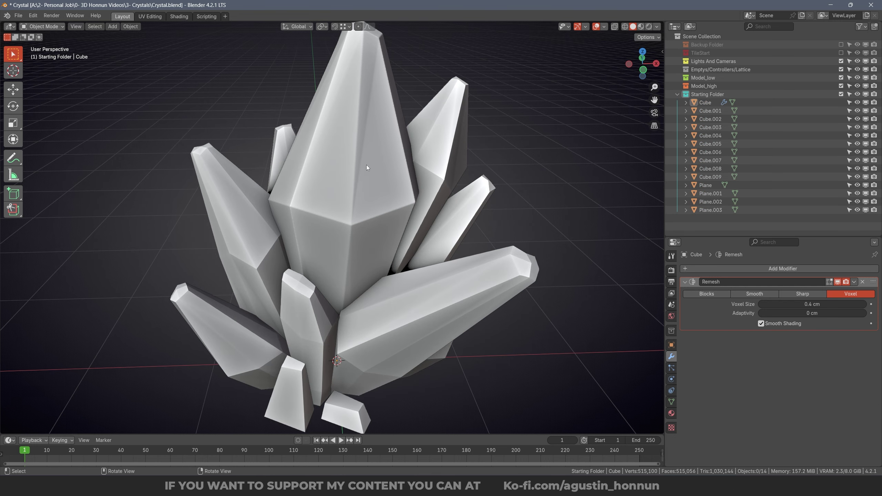
middle_click_drag(424, 280, 389, 224, "shift")
scroll(390, 225, "down", 1)
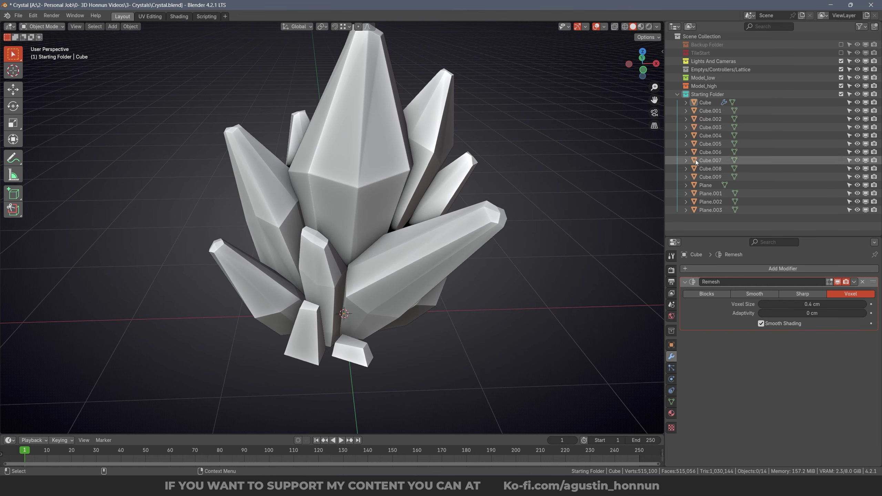
Select all objects from Cube to Plane.003 to check the scene statistics, and reselect the central crystal for inspection.
left_click(711, 102)
left_click(712, 211, "shift")
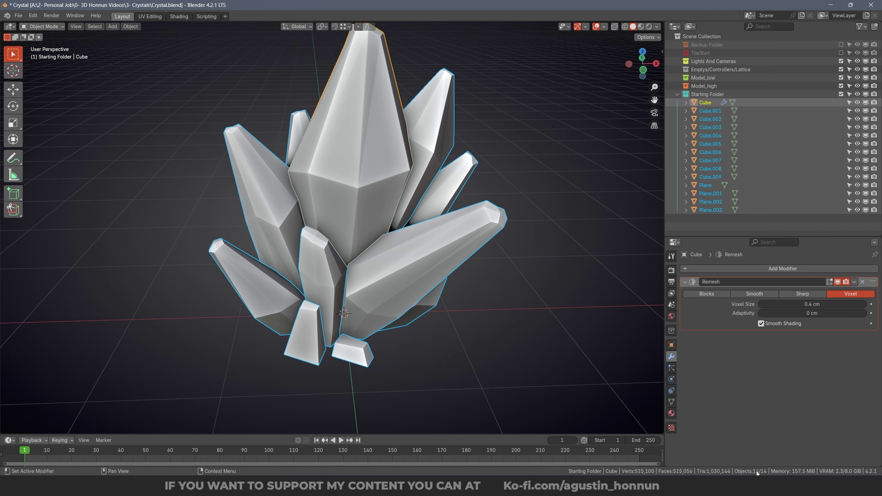
left_click(357, 163)
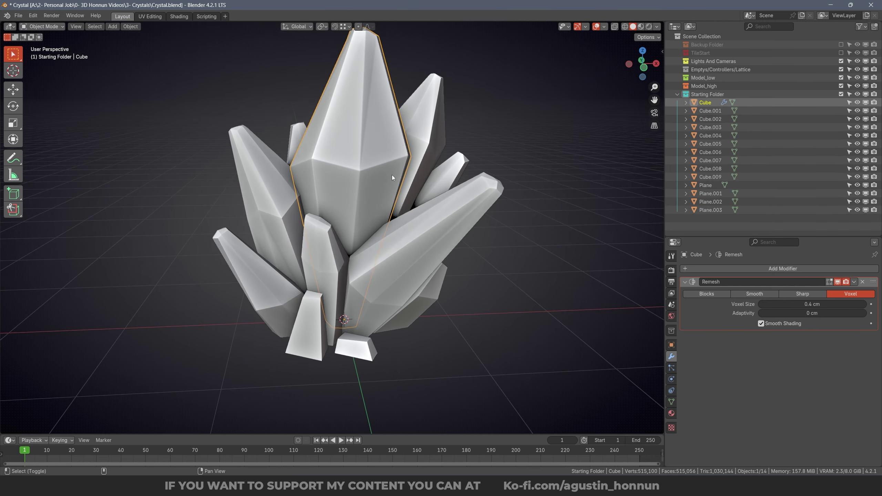
scroll(391, 175, "up", 3)
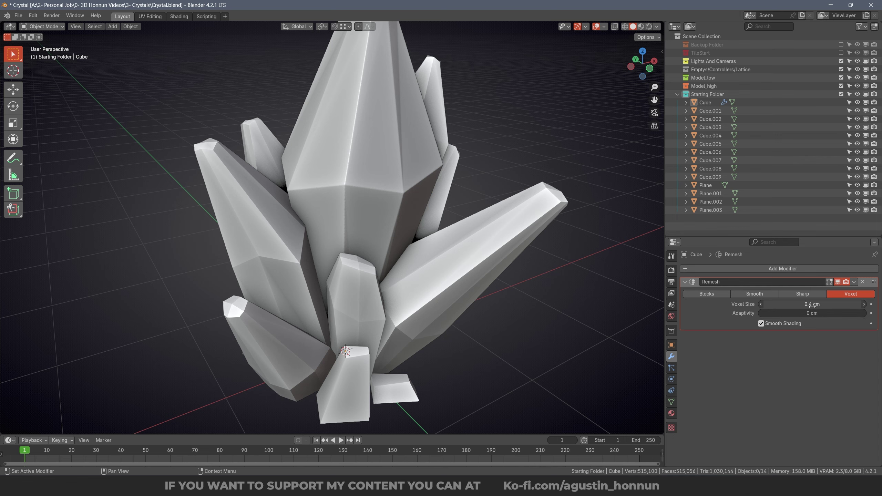
Copy the central crystal's Remesh modifier with its 0.4 cm voxel size to all other crystals in the cluster.
middle_click_drag(466, 248, 415, 263)
left_click(408, 261)
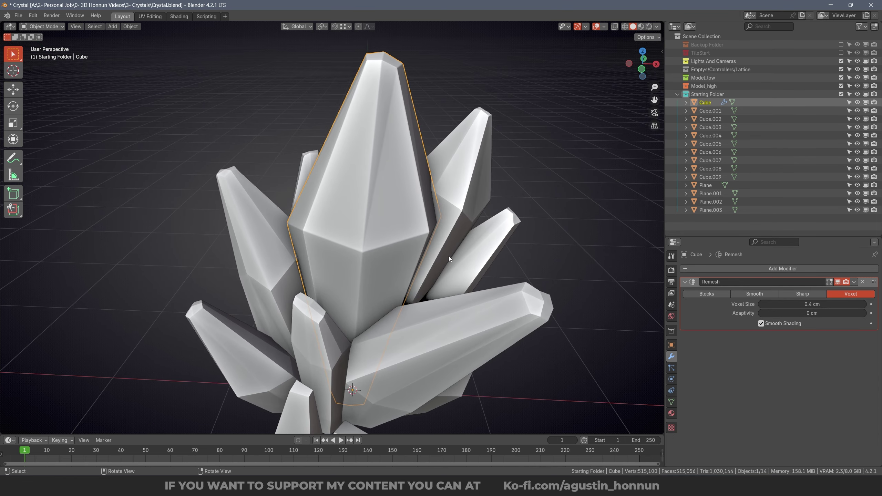
middle_click_drag(641, 323, 549, 230)
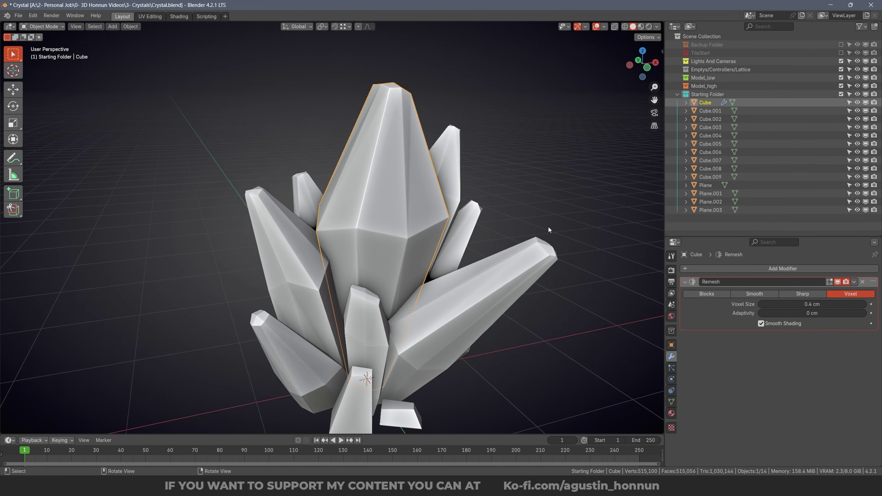
middle_click_drag(424, 277, 434, 250)
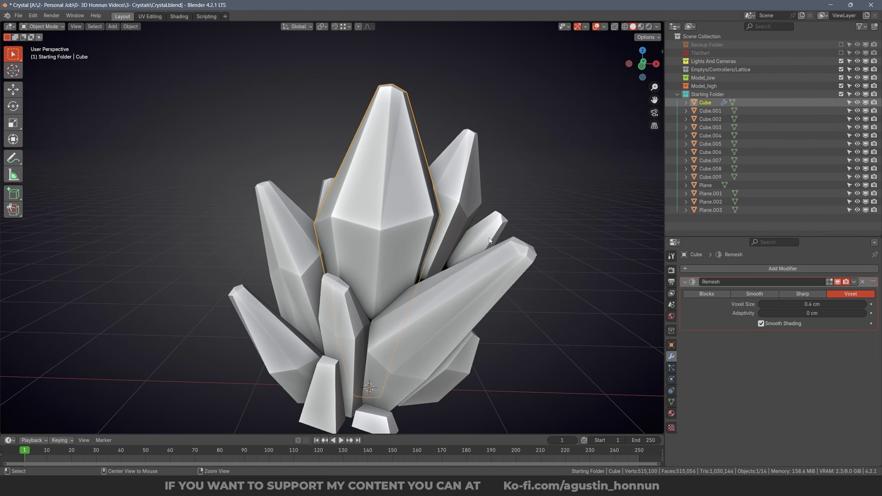
middle_click_drag(490, 241, 467, 265)
key("a")
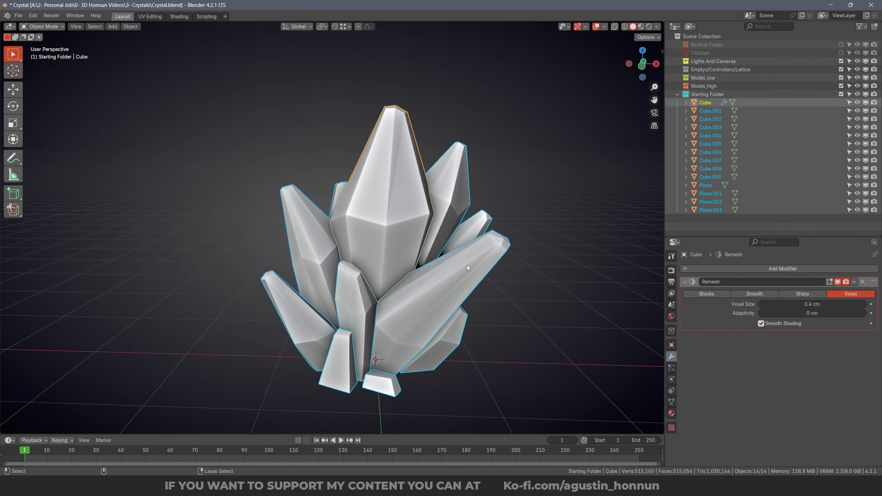
right_click(468, 265)
left_click(130, 27)
mouse_move(170, 207)
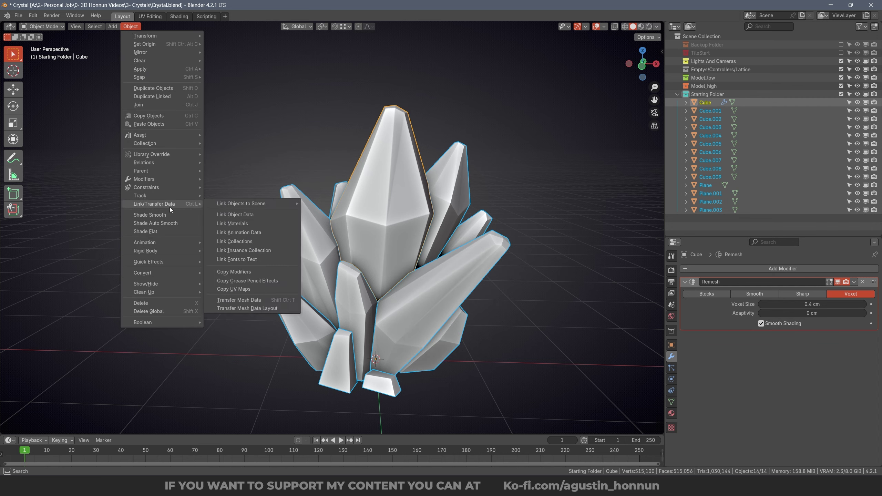
left_click(245, 274)
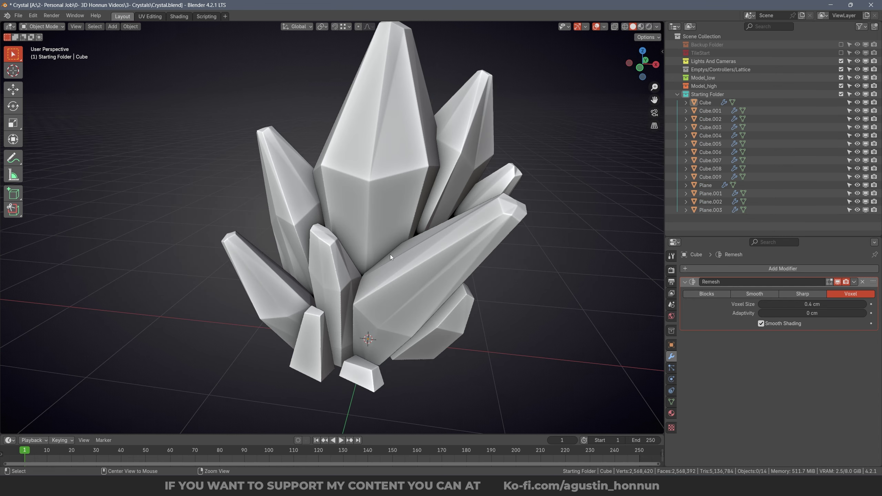
Examine the remeshed cluster and the surface of the small front crystal Plane.003 up close.
key("a")
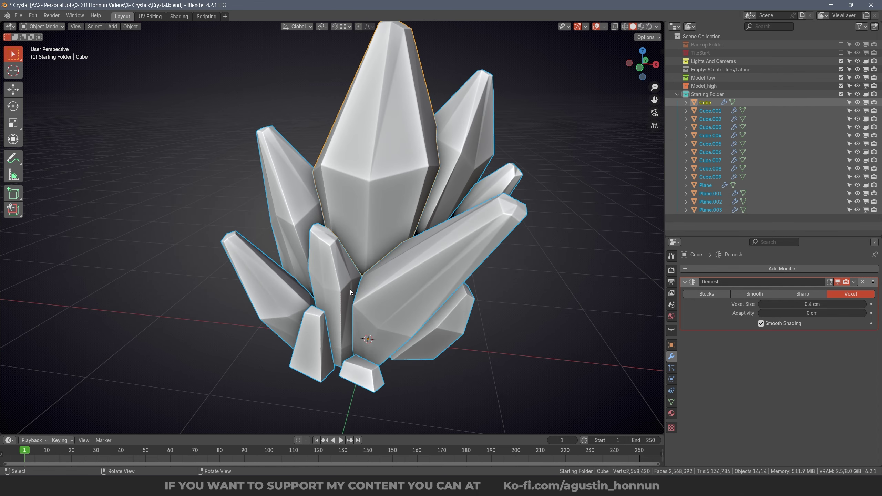
key("alt+a")
middle_click_drag(350, 290, 361, 318)
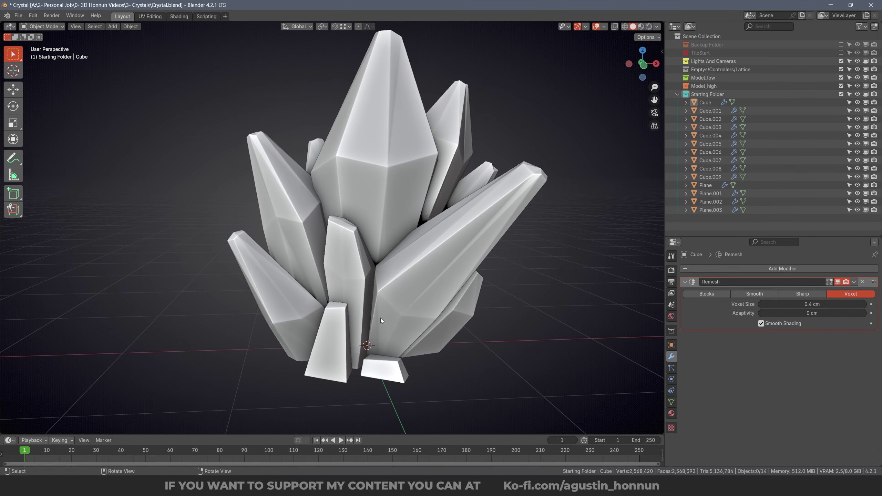
scroll(352, 313, "up", 1)
left_click(323, 349)
scroll(341, 349, "up", 6)
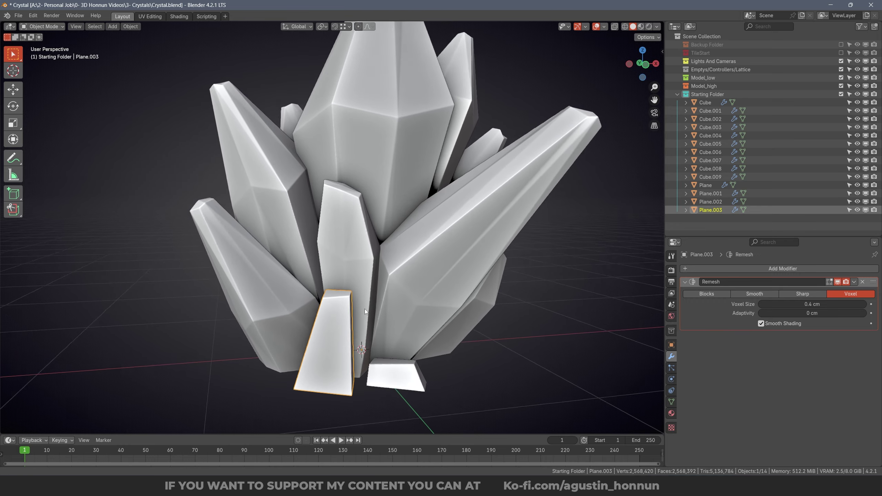
middle_click_drag(360, 304, 445, 297)
right_click_drag(446, 297, 419, 353, "alt")
middle_click_drag(419, 353, 467, 288)
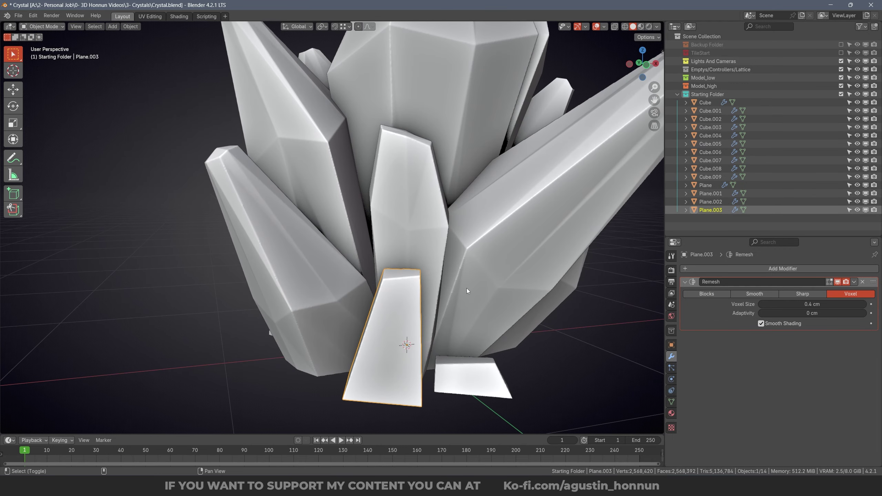
Isolate the small front crystal Plane.003 to inspect its remeshed edges and polygon statistics, and unhide the rest of the cluster.
key("shift+h")
scroll(404, 304, "up", 4)
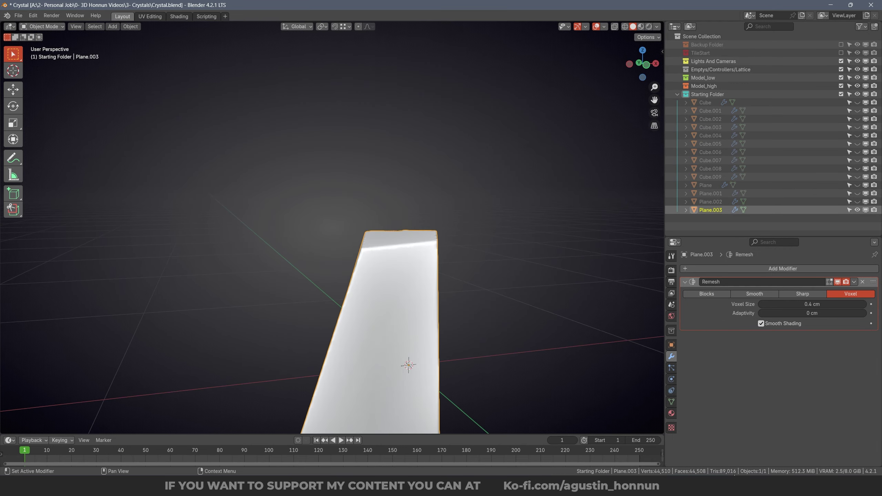
middle_click_drag(485, 284, 397, 324, "shift")
key("alt+h")
key("alt+a")
scroll(379, 281, "down", 4)
Set the Remesh voxel size of the central crystal to 0.2 cm.
left_click(415, 212)
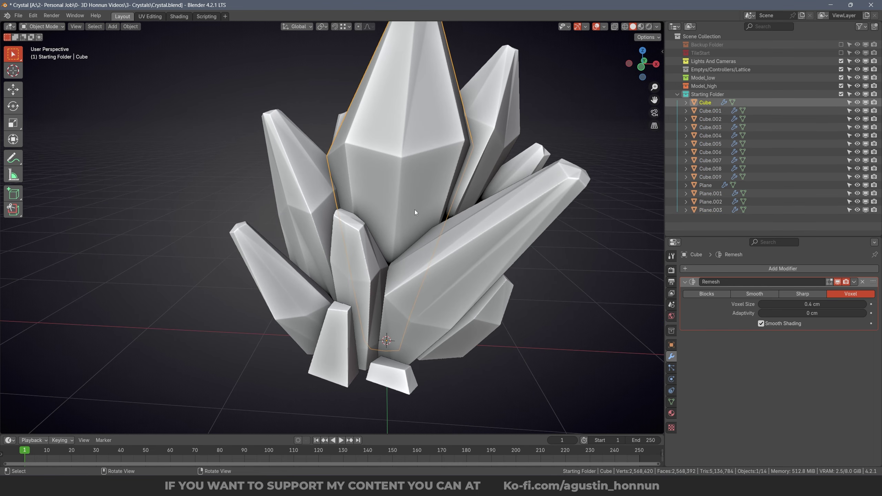
double_click(780, 305)
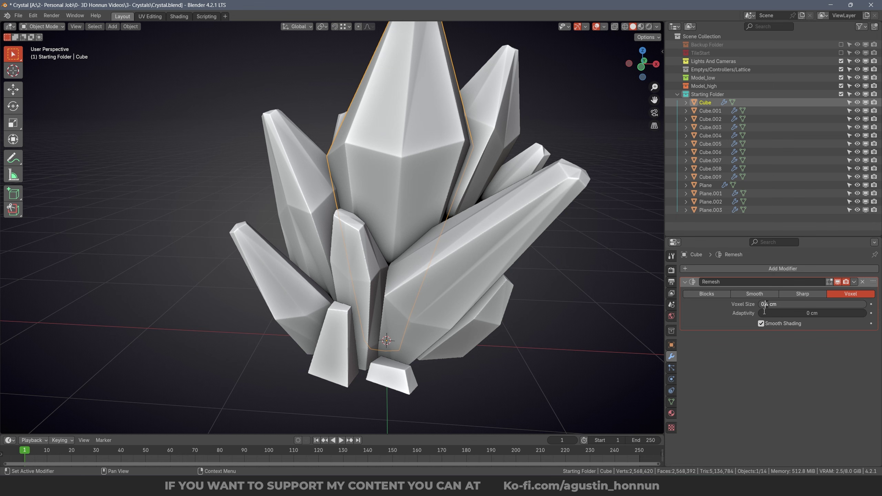
type("2")
key("Return")
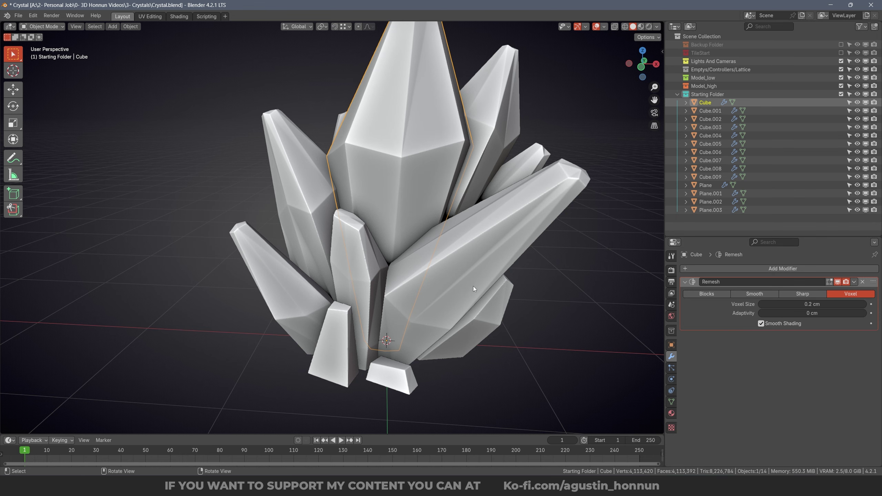
Select all crystals and copy the central crystal's 0.2 cm Remesh modifier to them.
middle_click_drag(473, 286, 511, 263)
key("a")
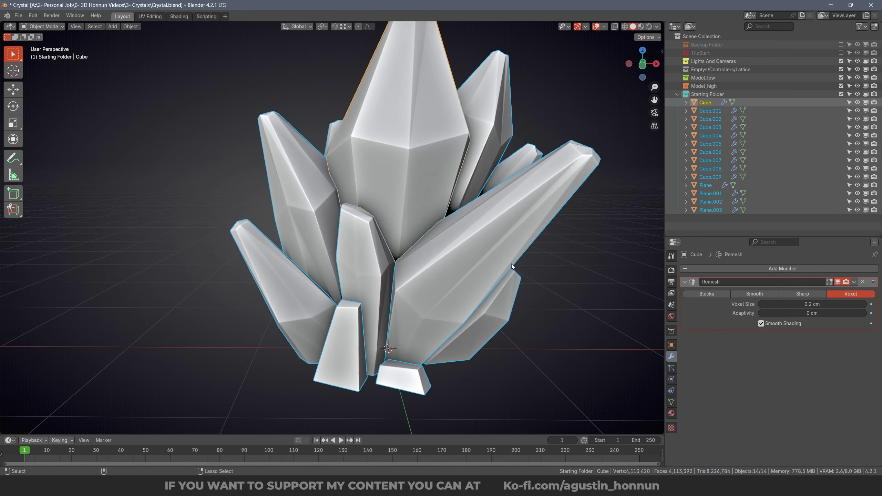
key("ctrl+l")
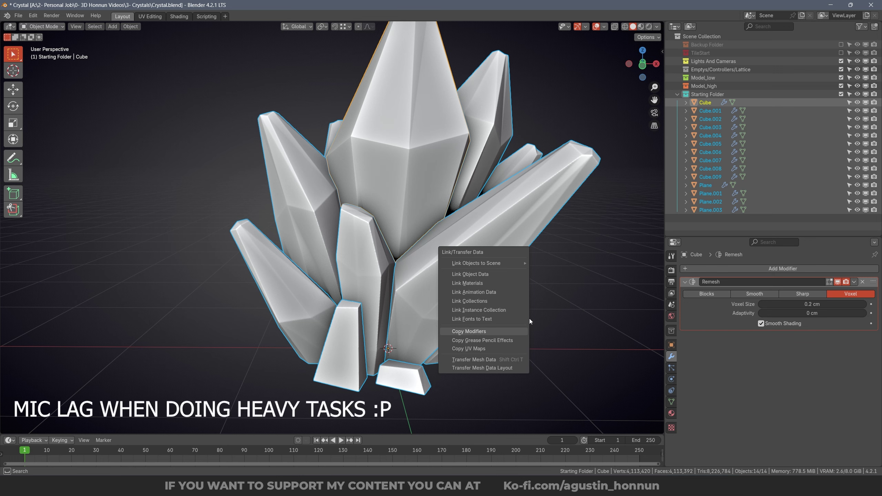
key("Return")
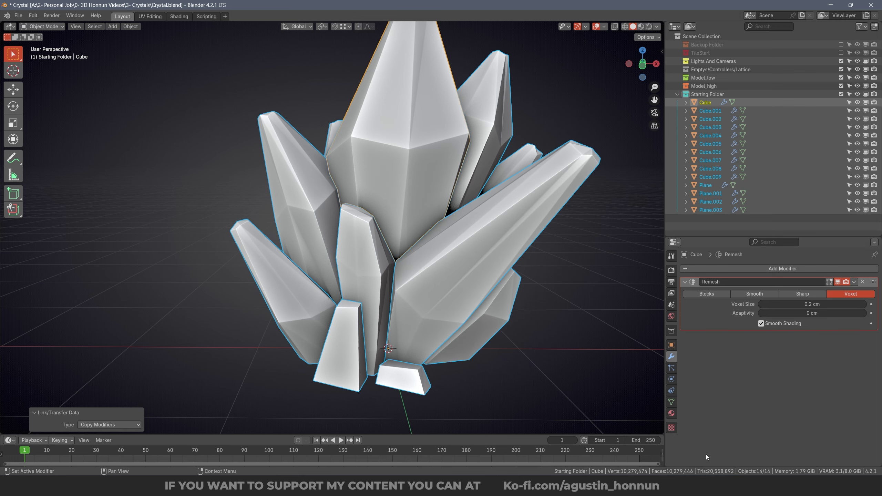
Isolate the small front crystal Plane.003 in local view to examine its denser mesh, and return to the full cluster.
key("alt+a")
left_click(353, 344)
middle_click_drag(353, 339, 369, 329)
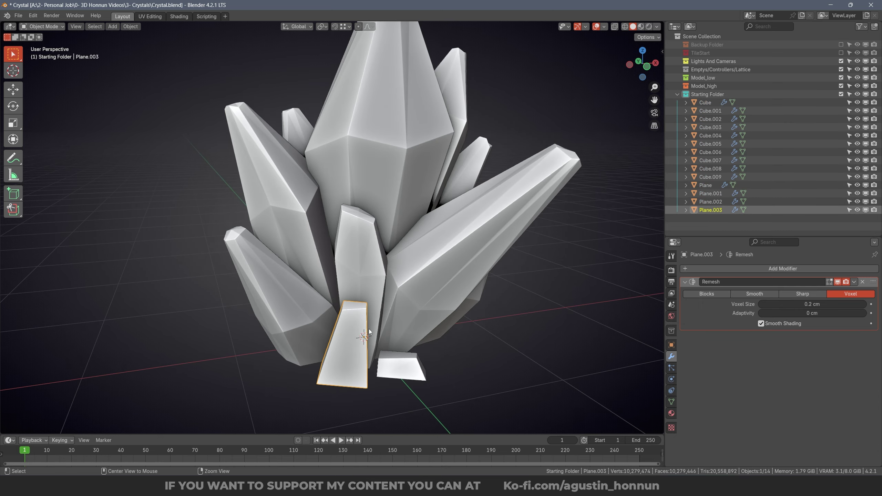
right_click_drag(369, 329, 395, 216, "alt")
middle_click_drag(395, 216, 447, 229)
right_click_drag(446, 229, 515, 298, "alt")
middle_click_drag(504, 273, 271, 212, "shift")
key("KP_Divide")
scroll(418, 147, "up", 3)
key("KP_Divide")
Isolate the smallest crystals: Plane, Plane.001, Plane.002, Plane.003 and Cube.006.
key("alt+a")
left_click(372, 231)
scroll(372, 231, "up", 3)
mouse_move(372, 231)
middle_mouse_down()
mouse_move(326, 231)
mouse_move(385, 228)
middle_mouse_up()
scroll(385, 229, "down", 3)
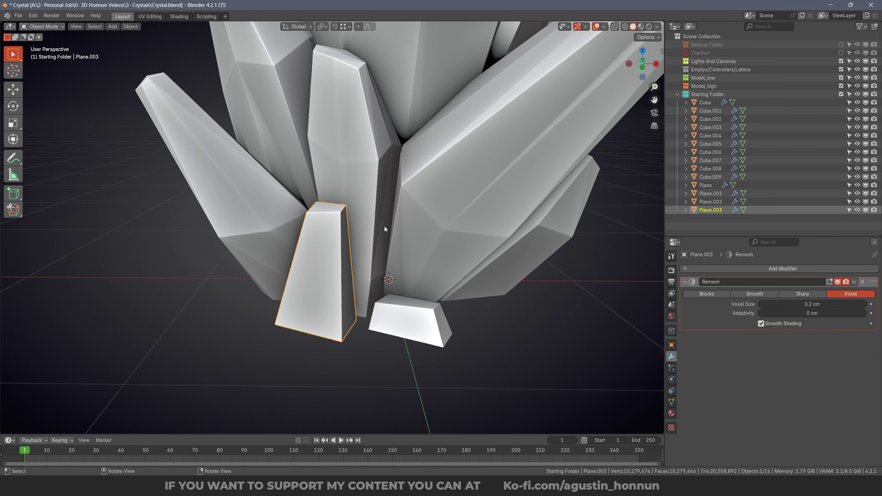
middle_click_drag(316, 247, 236, 289)
left_click(397, 304, "shift")
right_click_drag(564, 314, 486, 307, "shift")
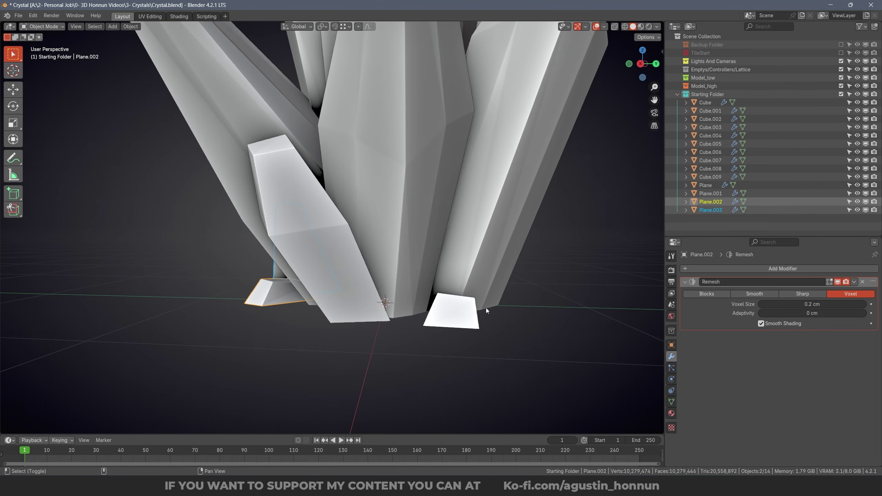
left_click(470, 319, "shift")
middle_click_drag(537, 314, 332, 207)
left_click(521, 304, "shift")
left_click(390, 191, "shift")
middle_click_drag(390, 191, 338, 229)
key("shift+h")
Set the Remesh voxel size of crystal Cube.006 to 0.1 cm and compare it with the smaller pieces' settings.
left_click(335, 234)
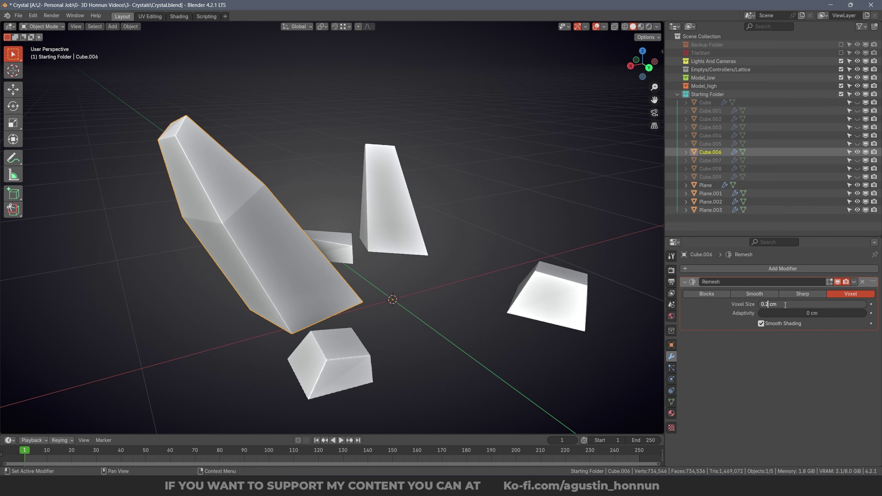
key("Return")
left_click(319, 350)
middle_click_drag(505, 319, 485, 311, "shift")
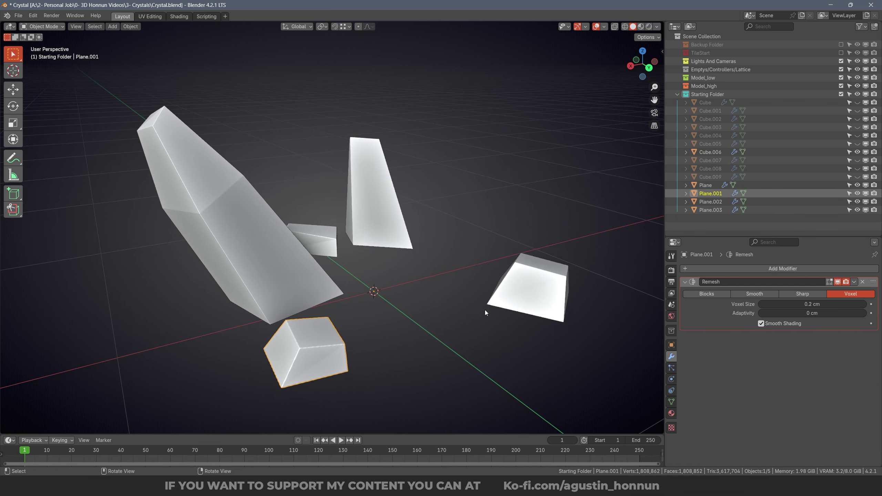
left_click(300, 257)
left_click(309, 344)
Select the isolated crystals one by one to check the voxel size in each Remesh modifier.
middle_click_drag(553, 312, 468, 189)
middle_click_drag(438, 301, 382, 230, "shift")
left_click(229, 227)
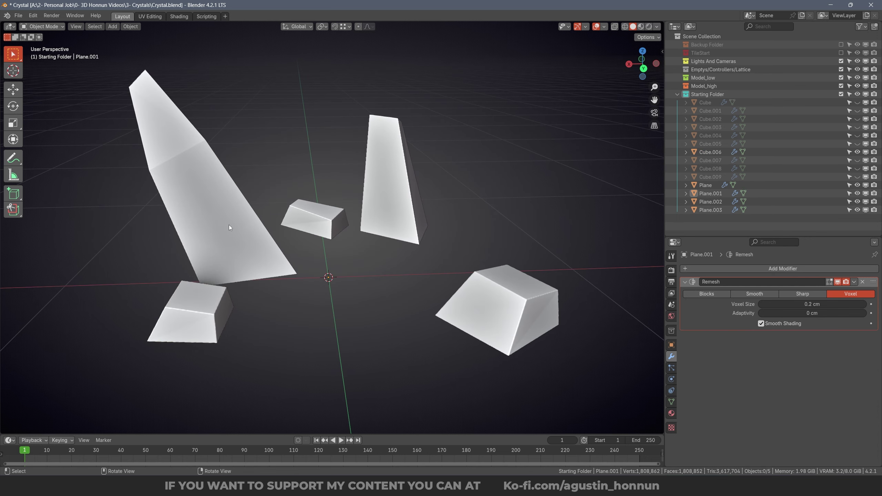
key("a")
middle_click_drag(199, 170, 291, 193)
left_click(178, 188)
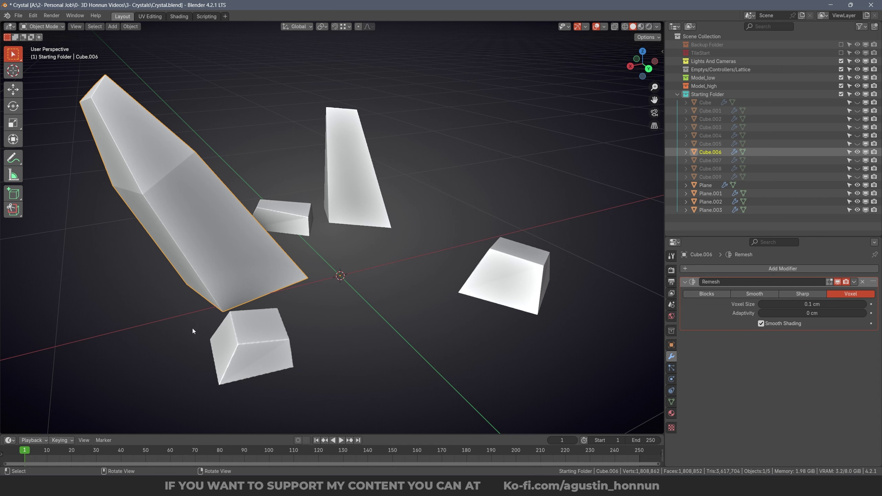
left_click(273, 341)
left_click(269, 258)
left_click(338, 184)
left_click(472, 279)
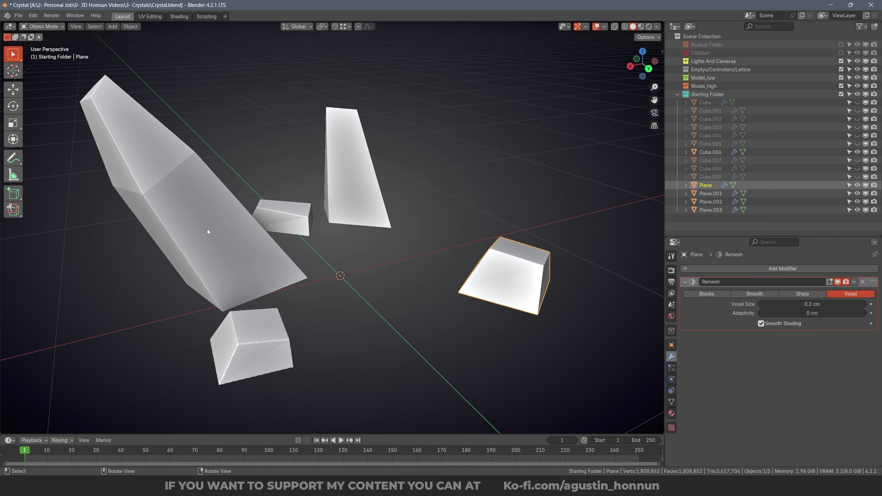
Copy the 0.1 cm Remesh modifier from Cube.006 to the four isolated Plane crystals.
left_click(208, 232)
key("a")
left_click(131, 27)
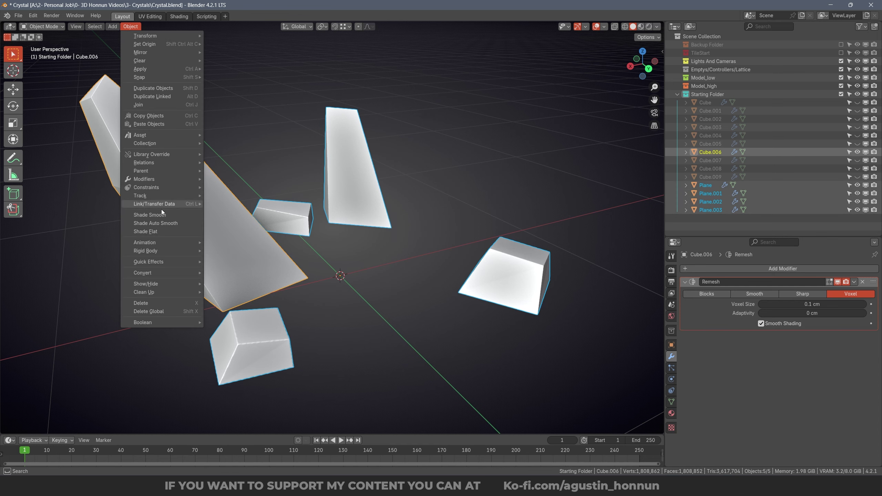
mouse_move(174, 204)
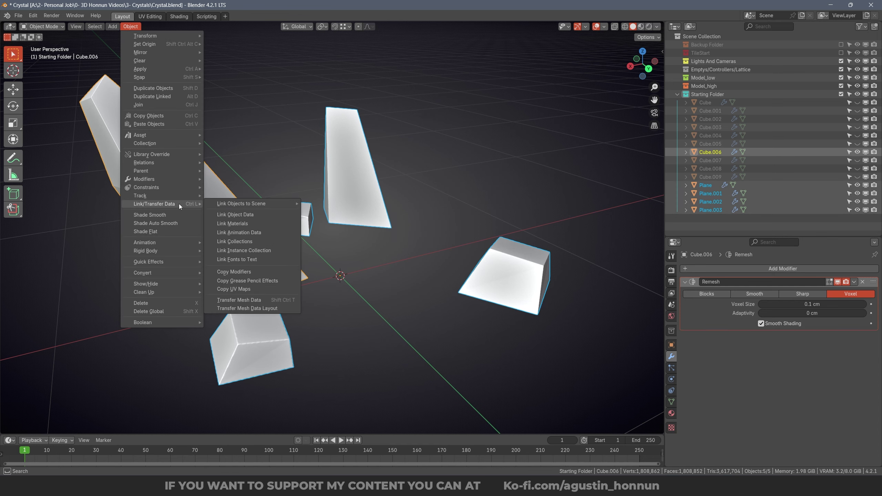
left_click(246, 272)
Inspect the surfaces of the isolated small crystals from several angles, checking the large block Plane up close.
key("alt+a")
mouse_move(392, 277)
middle_mouse_down()
mouse_move(368, 261)
mouse_move(403, 287)
middle_mouse_up()
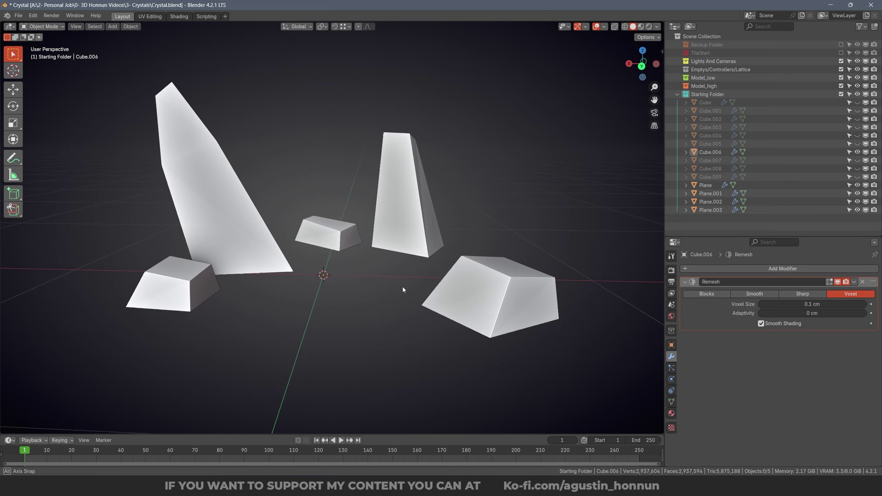
left_click(461, 288)
scroll(532, 244, "up", 6)
scroll(336, 235, "down", 7)
middle_click_drag(459, 207, 285, 267)
scroll(303, 236, "up", 2)
middle_click_drag(289, 205, 330, 256)
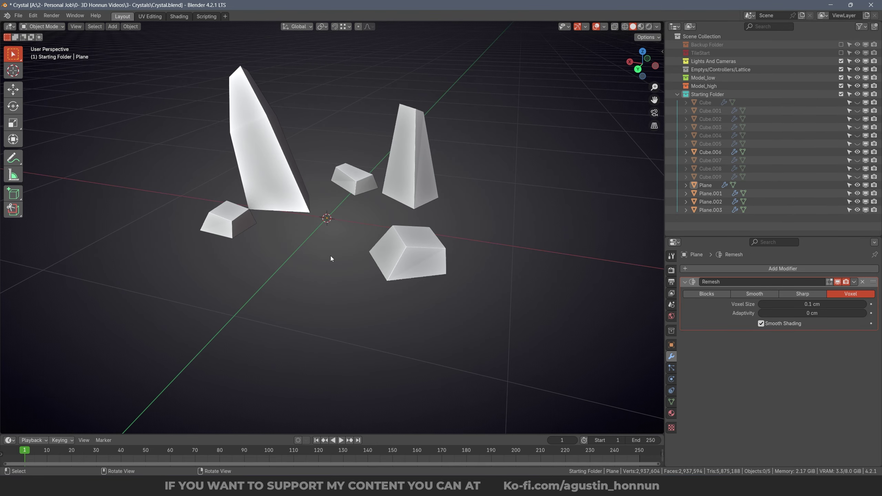
Unhide the rest of the cluster and select the crystal Cube.009.
key("alt+h")
middle_click_drag(291, 229, 327, 238)
right_click_drag(327, 239, 306, 226, "alt")
left_click(306, 226)
middle_click_drag(306, 226, 361, 226)
Select all crystals and convert them to meshes to apply their Remesh modifiers.
key("a")
middle_click_drag(257, 212, 323, 214)
middle_click_drag(323, 214, 399, 233)
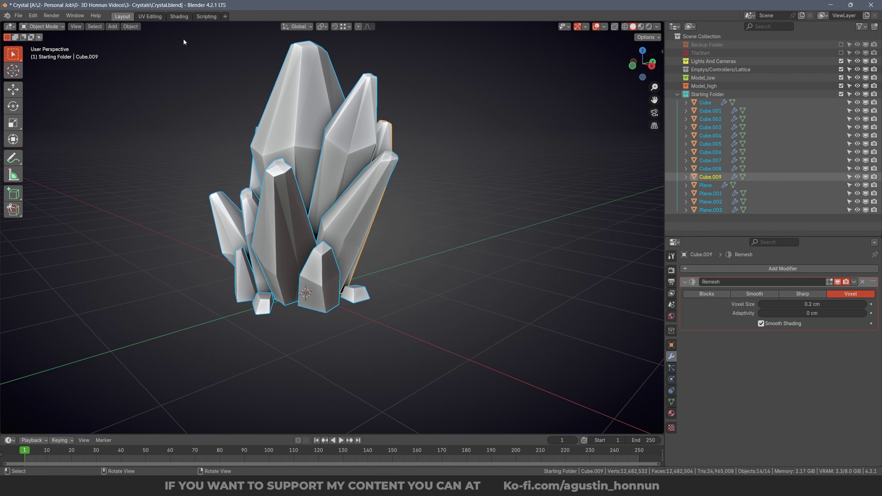
left_click(129, 30)
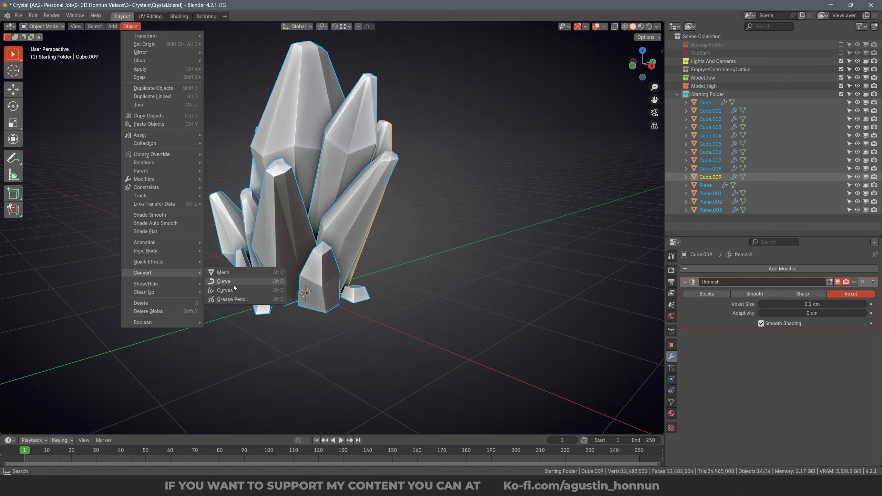
left_click(239, 274)
Select the central crystal and switch it to Sculpt Mode.
scroll(164, 230, "up", 3)
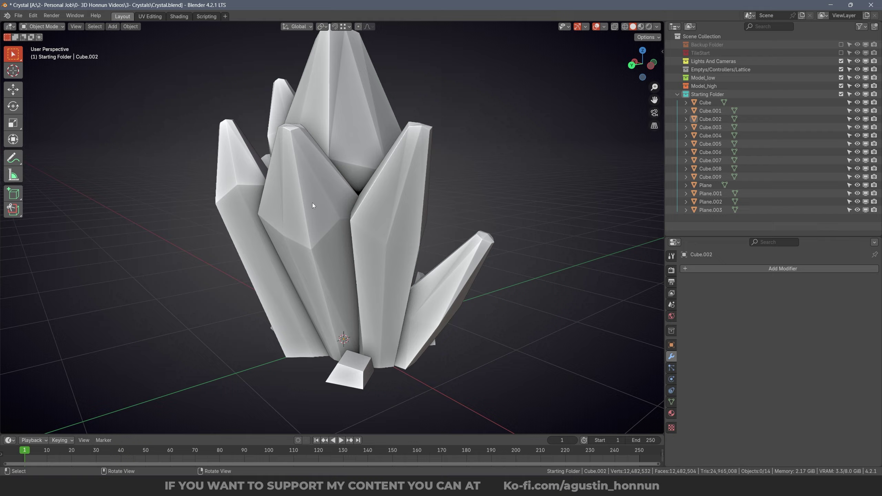
middle_click_drag(313, 202, 246, 191)
scroll(323, 229, "down", 3)
middle_click_drag(323, 229, 135, 240)
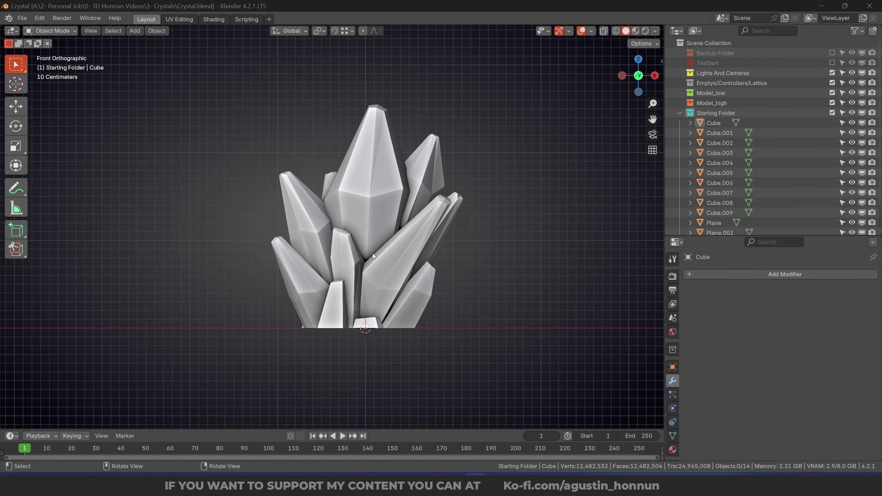
middle_click_drag(372, 254, 340, 221)
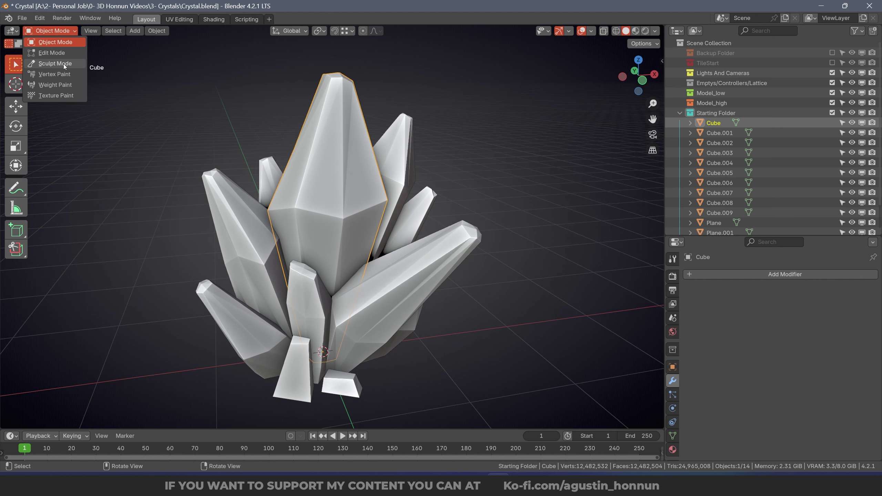
left_click(55, 63)
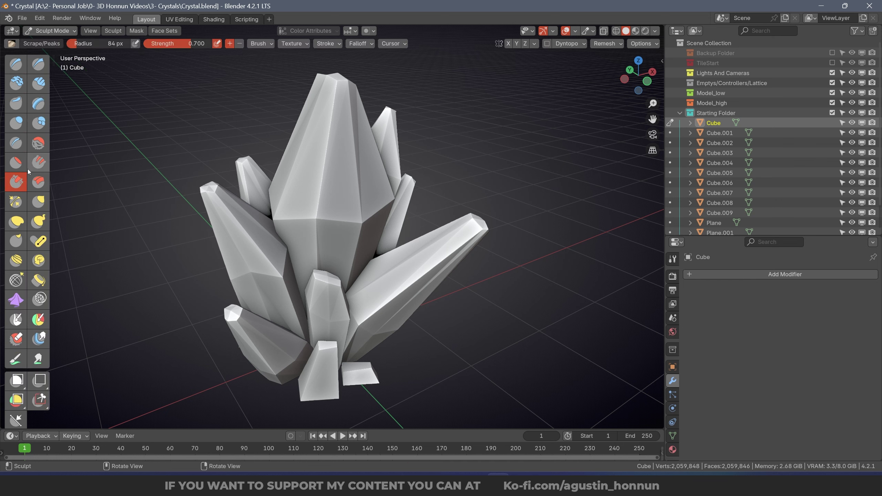
Load the A|Orb_Flatten_EdgeProtect brush for sculpting the central crystal.
left_click(11, 43)
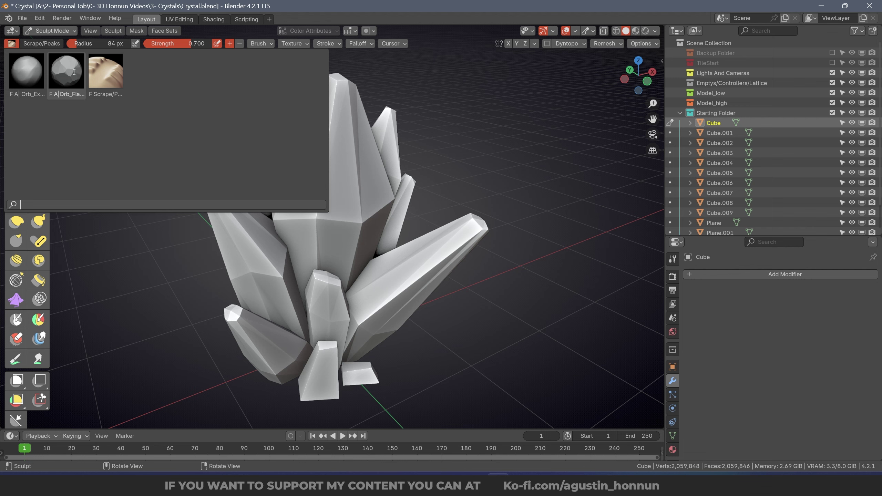
left_click(75, 72)
scroll(376, 313, "up", 2)
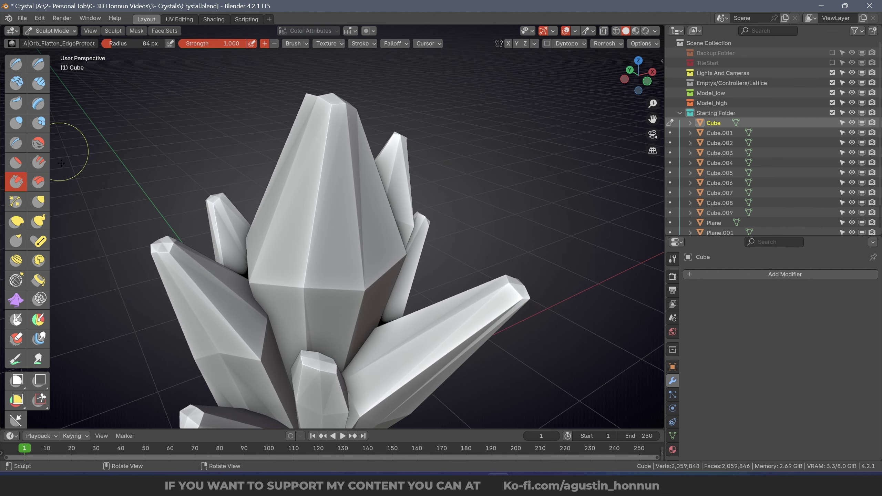
Browse the custom brushes available for the Draw sculpting tool.
left_click(11, 44)
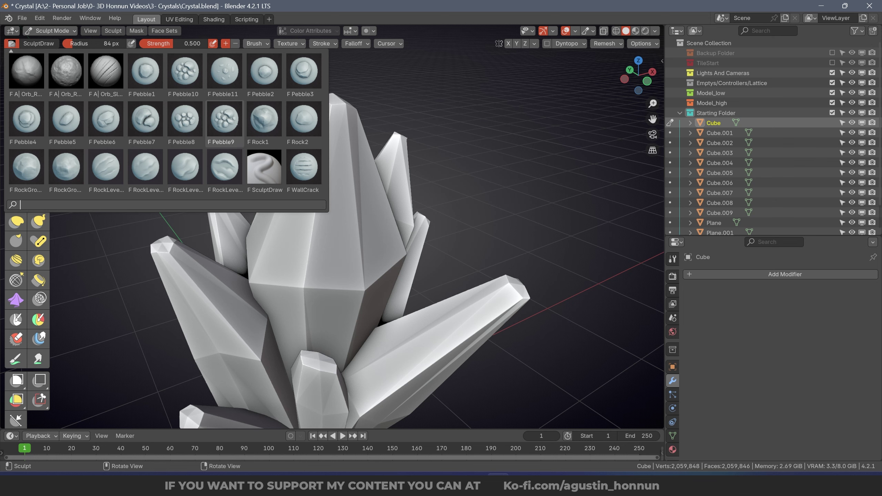
left_click(116, 289)
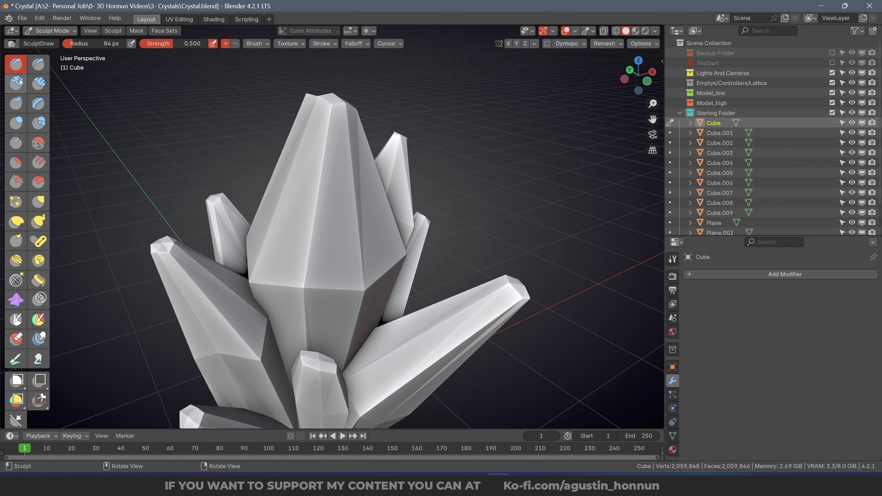
left_click(370, 44)
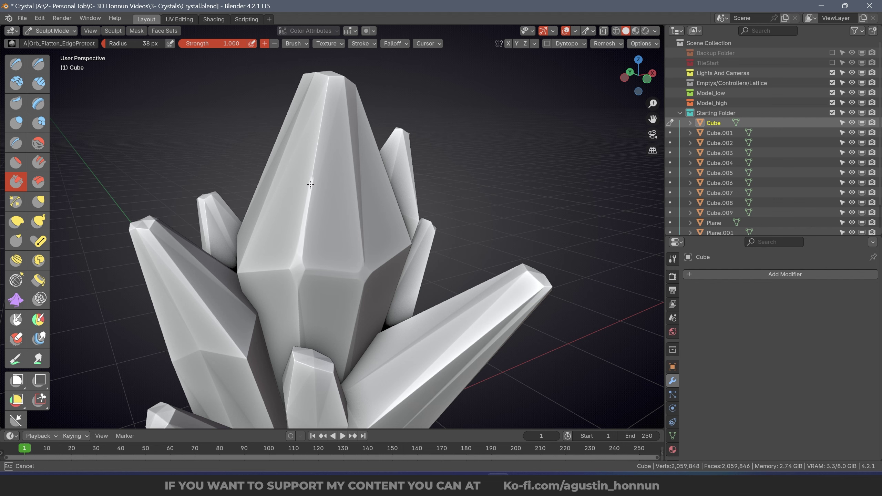
Flatten the edges along the front and around the tip of the central crystal Cube with A|Orb_Flatten_EdgeProtect, and save the file.
middle_click_drag(325, 94, 320, 196)
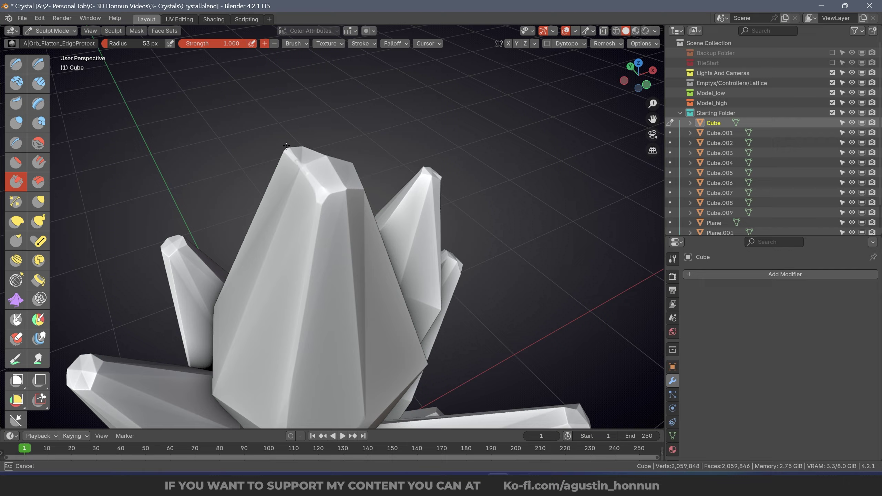
left_click_drag(286, 146, 284, 142)
middle_click_drag(286, 145, 530, 170)
mouse_move(318, 166)
middle_mouse_down()
mouse_move(276, 150)
mouse_move(272, 105)
middle_mouse_up()
left_click_drag(272, 105, 270, 116)
middle_click_drag(270, 117, 377, 119)
left_click_drag(300, 128, 277, 141)
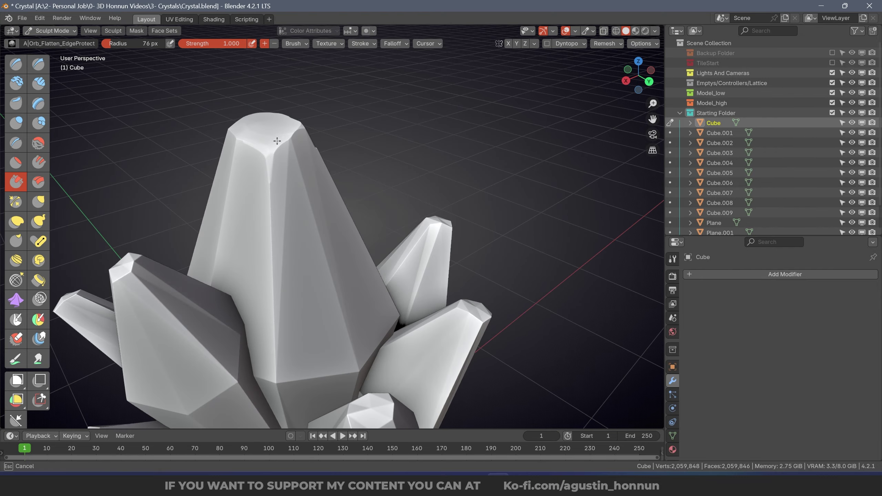
mouse_move(277, 141)
middle_mouse_down()
mouse_move(69, 187)
mouse_move(237, 292)
mouse_move(304, 362)
mouse_move(437, 252)
mouse_move(417, 243)
mouse_move(332, 299)
mouse_move(384, 128)
mouse_move(448, 236)
mouse_move(307, 293)
mouse_move(354, 259)
mouse_move(312, 134)
mouse_move(466, 282)
mouse_move(317, 156)
mouse_move(449, 223)
mouse_move(295, 207)
mouse_move(414, 384)
mouse_move(262, 280)
mouse_move(321, 282)
mouse_move(295, 188)
mouse_move(348, 365)
mouse_move(311, 256)
mouse_move(297, 249)
mouse_move(303, 242)
mouse_move(313, 264)
mouse_move(327, 223)
mouse_move(316, 278)
mouse_move(334, 278)
mouse_move(321, 209)
mouse_move(348, 269)
mouse_move(296, 152)
mouse_move(295, 174)
mouse_move(508, 197)
mouse_move(452, 292)
middle_mouse_up()
key("ctrl+s")
Switch sculpting to the tall crystal Cube.009 and flatten its edges with a large brush.
key("alt+q")
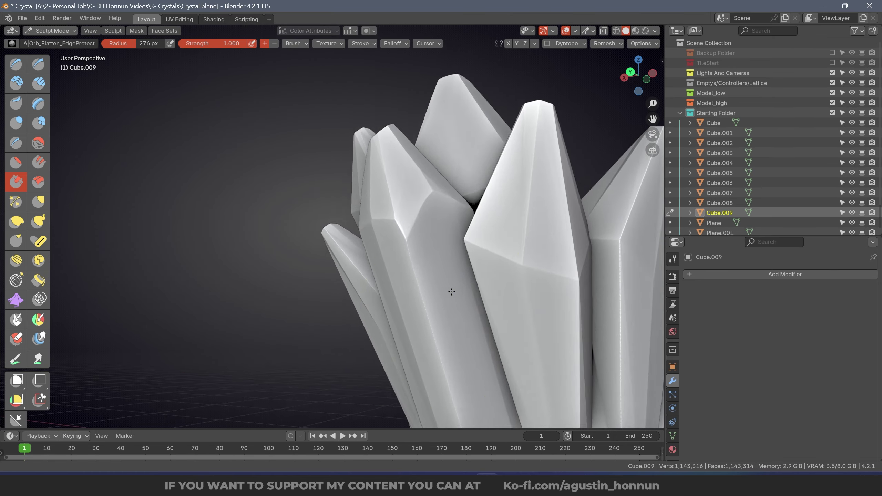
middle_click_drag(447, 226, 451, 225)
scroll(374, 226, "up", 5)
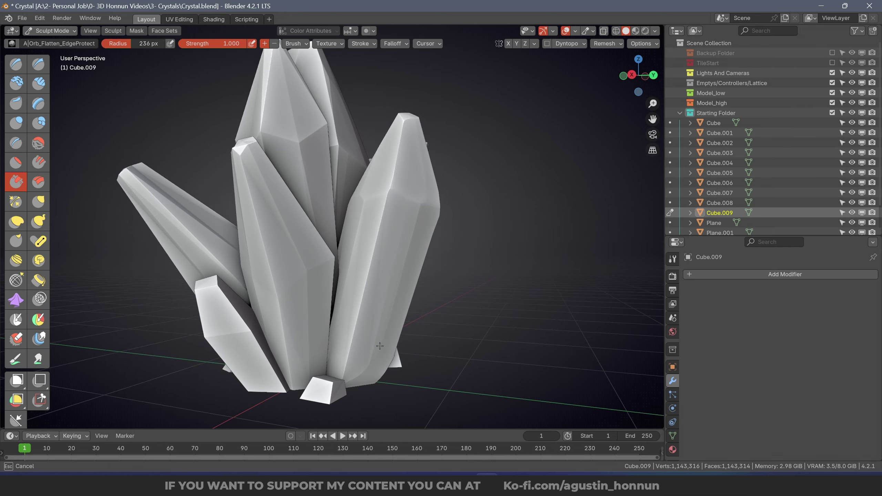
mouse_move(288, 184)
middle_mouse_down()
mouse_move(321, 170)
mouse_move(244, 178)
mouse_move(267, 184)
mouse_move(351, 166)
mouse_move(382, 243)
mouse_move(404, 203)
mouse_move(403, 305)
mouse_move(430, 319)
mouse_move(420, 144)
mouse_move(434, 301)
mouse_move(354, 276)
mouse_move(446, 244)
middle_mouse_up()
Switch sculpting to the leaning crystal Cube.002, flatten its edges, and save the file.
key("alt+q")
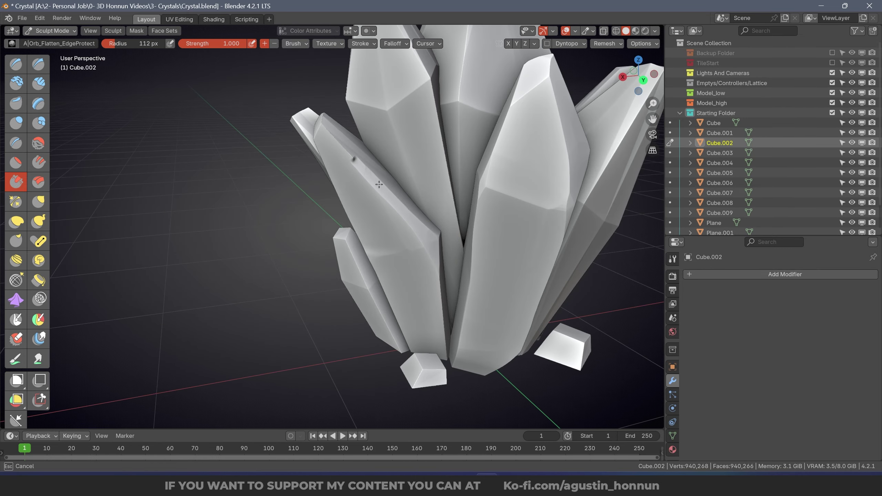
middle_click_drag(379, 184, 508, 191)
key("ctrl+s")
Switch sculpting to the small leaning crystal Cube.006, flatten its edges on several sides, and save the file.
right_click_drag(509, 192, 407, 332, "alt")
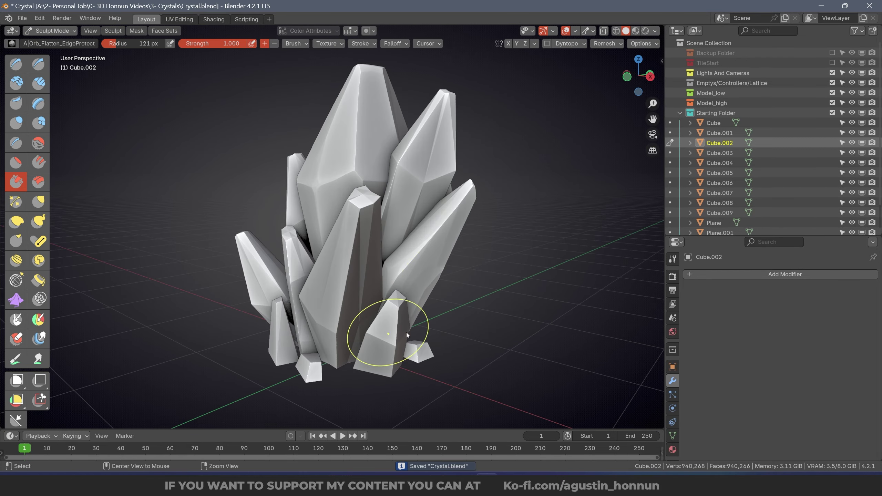
key("alt+q")
mouse_move(407, 333)
middle_mouse_down()
mouse_move(365, 367)
mouse_move(408, 305)
mouse_move(435, 360)
mouse_move(361, 368)
mouse_move(420, 269)
middle_mouse_up()
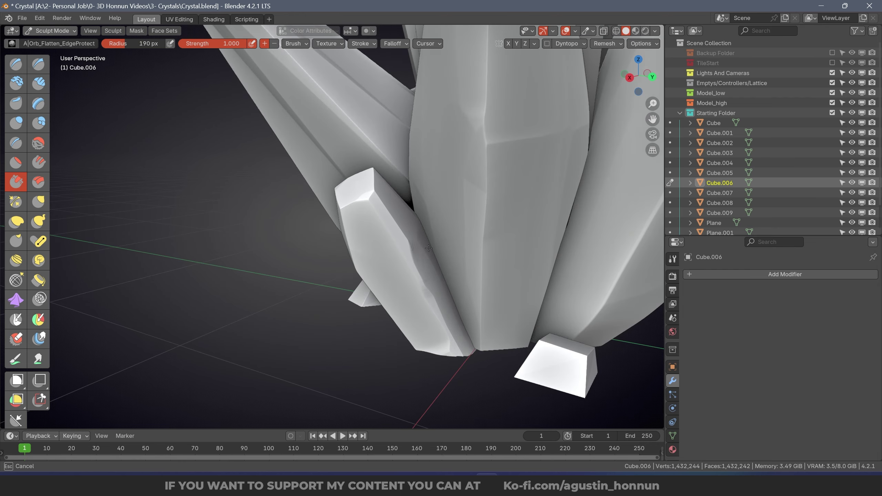
mouse_move(475, 353)
middle_mouse_down()
mouse_move(453, 375)
mouse_move(365, 328)
mouse_move(385, 303)
mouse_move(320, 292)
middle_mouse_up()
left_click_drag(400, 271, 409, 342)
middle_click_drag(312, 330, 244, 339)
left_click_drag(450, 250, 462, 312)
scroll(463, 312, "down", 6)
key("ctrl+s")
Switch sculpting to the large slanted crystal Cube.005, flatten its edges with a resized brush, and save the file.
mouse_move(462, 313)
middle_mouse_down()
mouse_move(421, 223)
mouse_move(452, 240)
mouse_move(410, 334)
mouse_move(366, 301)
mouse_move(347, 138)
mouse_move(326, 306)
middle_mouse_up()
key("alt+q")
scroll(454, 243, "up", 2)
key("f")
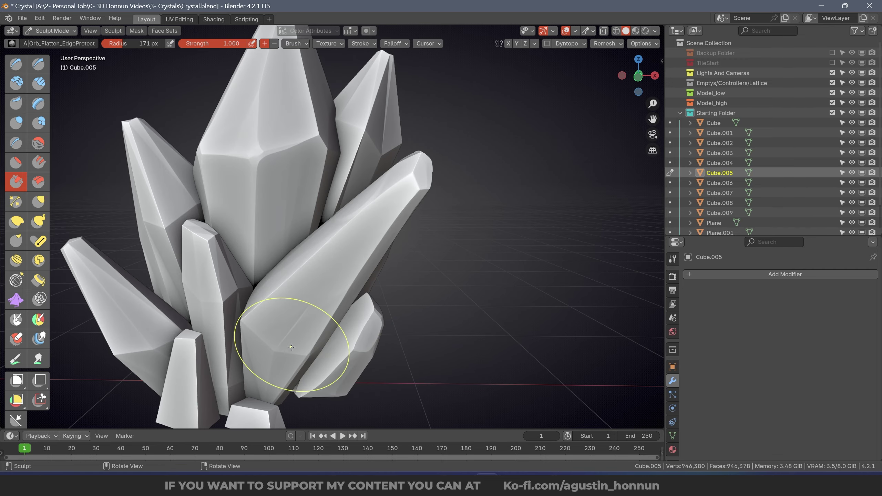
mouse_move(292, 347)
middle_mouse_down()
mouse_move(354, 197)
mouse_move(310, 199)
mouse_move(349, 205)
mouse_move(283, 150)
mouse_move(376, 258)
mouse_move(292, 199)
mouse_move(331, 286)
mouse_move(389, 197)
mouse_move(406, 203)
mouse_move(206, 345)
middle_mouse_up()
mouse_move(310, 239)
middle_mouse_down()
mouse_move(347, 203)
mouse_move(374, 203)
mouse_move(185, 367)
mouse_move(224, 187)
mouse_move(345, 345)
middle_mouse_up()
key("ctrl+s")
Switch sculpting to the small front block Plane.002 and flatten its edges with a resized brush.
key("alt+q")
scroll(248, 379, "up", 8)
mouse_move(248, 378)
middle_mouse_down()
mouse_move(368, 211)
mouse_move(361, 313)
middle_mouse_up()
left_click_drag(361, 313, 269, 220)
mouse_move(269, 220)
middle_mouse_down()
mouse_move(323, 236)
mouse_move(223, 216)
middle_mouse_up()
left_click_drag(258, 295, 278, 322)
mouse_move(277, 321)
middle_mouse_down()
mouse_move(256, 295)
mouse_move(309, 292)
middle_mouse_up()
key("f")
left_click(343, 295)
middle_click_drag(180, 257, 253, 327)
mouse_move(403, 313)
middle_mouse_down()
mouse_move(347, 272)
mouse_move(299, 257)
middle_mouse_up()
Isolate the block Plane.002 and flatten its remaining edges and corners from all sides.
key("ctrl+Tab")
key("shift+h")
key("ctrl+Tab")
middle_click_drag(386, 269, 332, 300)
left_click_drag(332, 300, 342, 301)
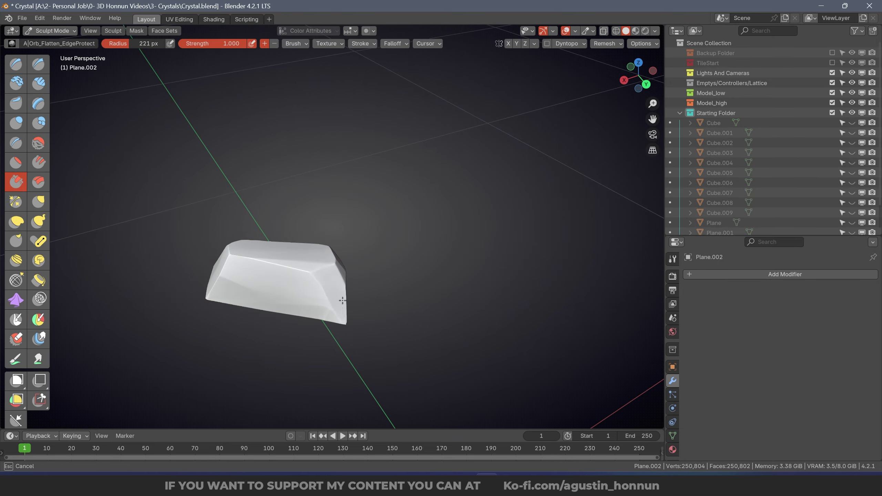
middle_click_drag(320, 339, 458, 329)
middle_click_drag(421, 302, 397, 342)
Unhide the rest of the cluster and select the tapered block Plane.003, saving the file.
key("ctrl+Tab")
key("alt+h")
left_click(355, 188)
key("ctrl+s")
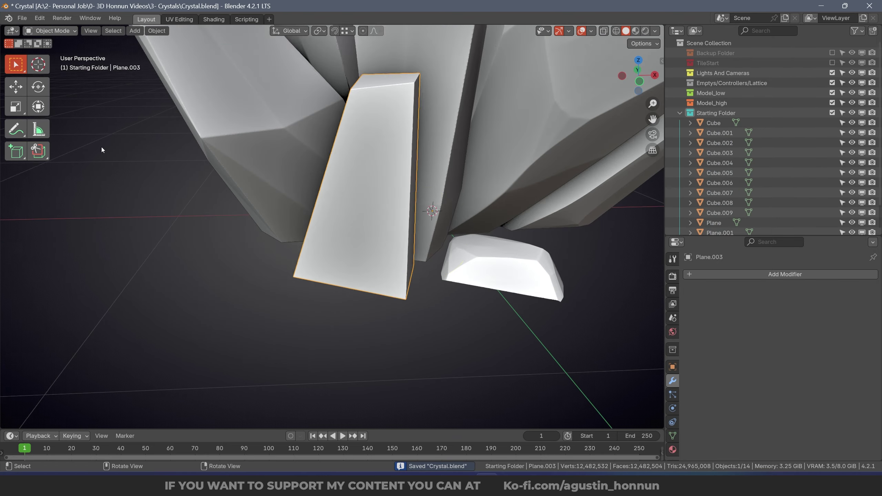
Sculpt the tapered block Plane.003, flattening its long vertical edges and the corners around its tip.
key("ctrl+Tab")
middle_click_drag(363, 161, 392, 177)
left_click_drag(360, 174, 370, 219)
middle_click_drag(371, 219, 355, 231)
middle_click_drag(382, 154, 400, 147)
left_click_drag(380, 178, 394, 237)
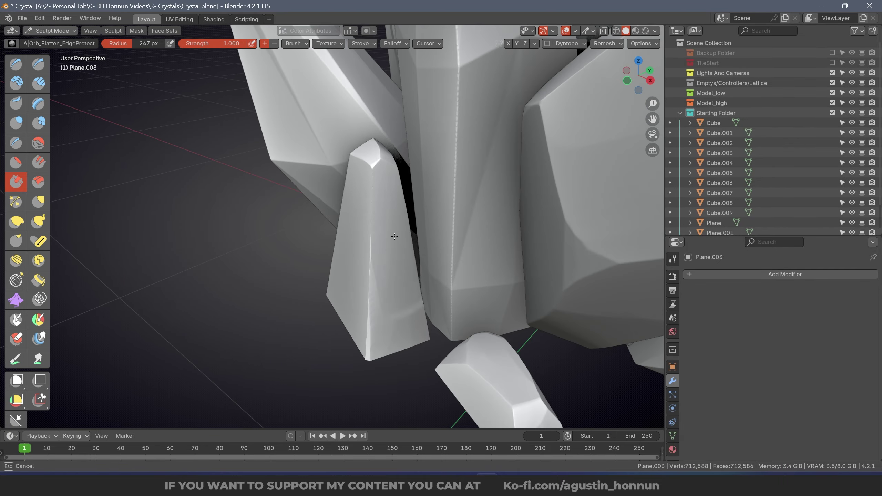
middle_click_drag(394, 237, 326, 212)
left_click_drag(332, 177, 315, 264)
middle_click_drag(314, 264, 329, 255)
left_click_drag(365, 181, 358, 204)
middle_click_drag(361, 198, 342, 251)
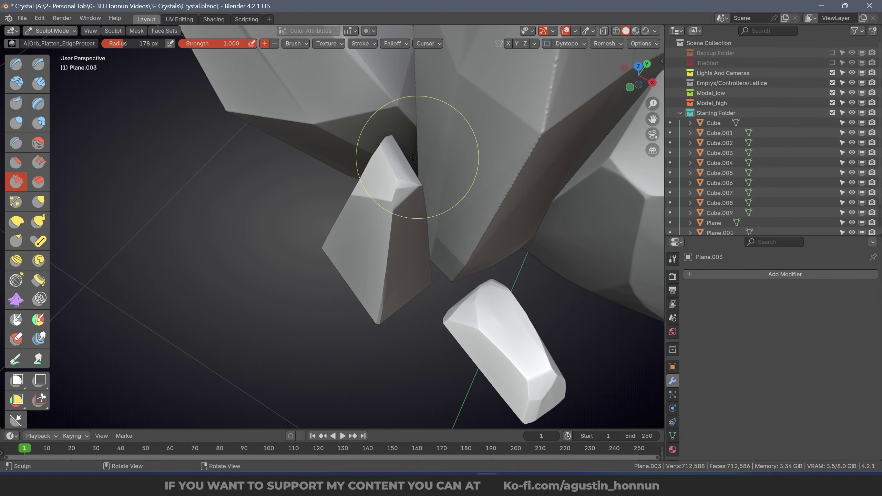
Flatten the remaining edges on the other sides of Plane.003 and save the file.
middle_click_drag(421, 244, 396, 198)
left_click_drag(391, 377, 387, 180)
middle_click_drag(386, 180, 431, 188)
left_click_drag(431, 188, 438, 167)
mouse_move(438, 167)
middle_mouse_down()
mouse_move(457, 414)
mouse_move(430, 283)
mouse_move(344, 339)
middle_mouse_up()
key("ctrl+s")
Switch sculpting to the small upright crystal Cube.003, flatten its edges and tip, and save the file.
key("alt+q")
middle_click_drag(374, 193, 318, 203)
mouse_move(366, 250)
middle_mouse_down()
mouse_move(343, 236)
mouse_move(226, 262)
mouse_move(291, 248)
mouse_move(330, 307)
mouse_move(313, 256)
mouse_move(310, 296)
middle_mouse_up()
left_click_drag(295, 167, 283, 147)
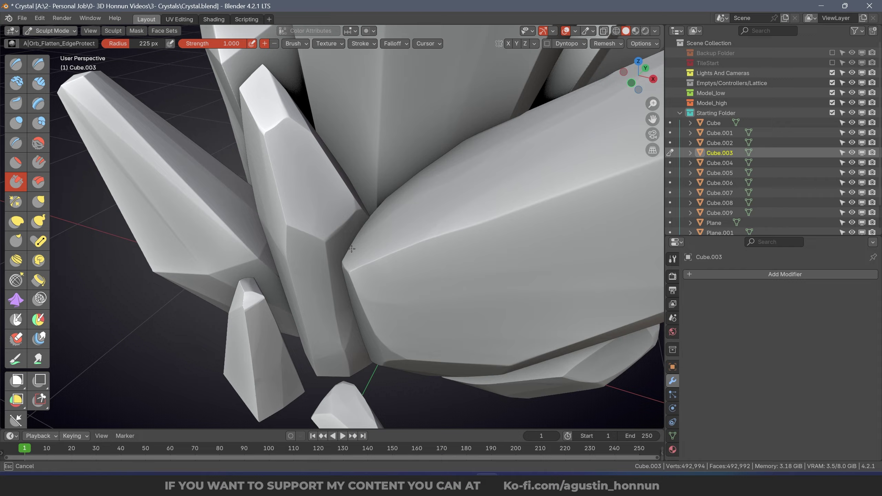
middle_click_drag(283, 146, 288, 154)
mouse_move(312, 222)
middle_mouse_down()
mouse_move(333, 202)
mouse_move(380, 306)
mouse_move(345, 301)
middle_mouse_up()
key("ctrl+s")
Switch sculpting to the low outward-leaning crystal Cube.007, flatten its edges, and save the file.
key("alt+q")
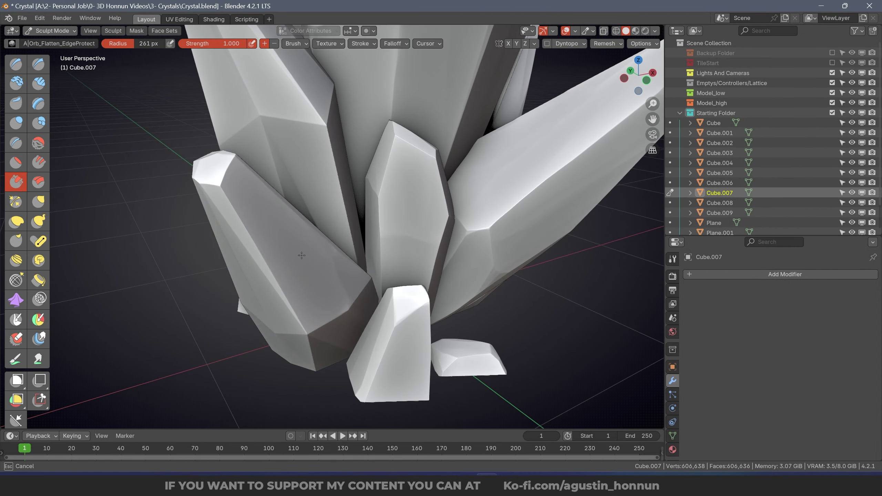
middle_click_drag(302, 255, 273, 331)
middle_click_drag(253, 361, 186, 364)
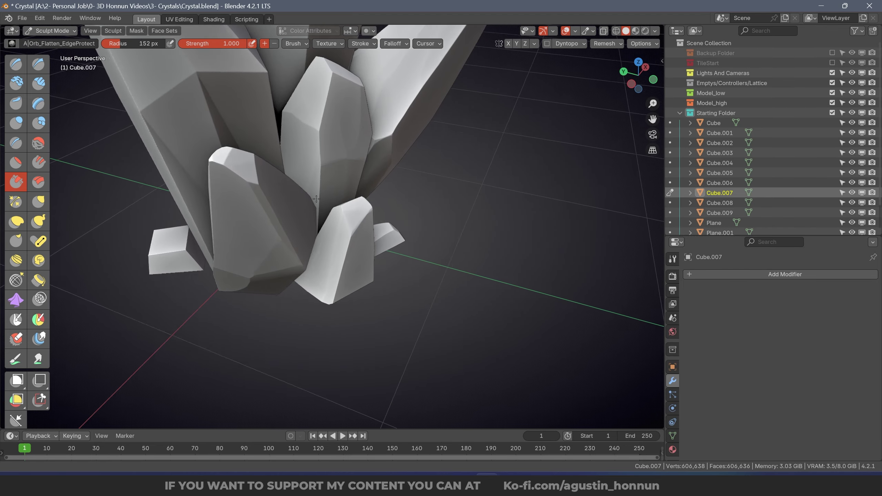
mouse_move(195, 343)
middle_mouse_down()
mouse_move(302, 368)
mouse_move(301, 241)
mouse_move(404, 339)
middle_mouse_up()
key("ctrl+s")
Switch sculpting to the small base block Plane, flatten its edges and corners, and save the file.
key("alt+q")
scroll(325, 355, "up", 3)
mouse_move(278, 344)
middle_mouse_down()
mouse_move(235, 379)
mouse_move(325, 372)
middle_mouse_up()
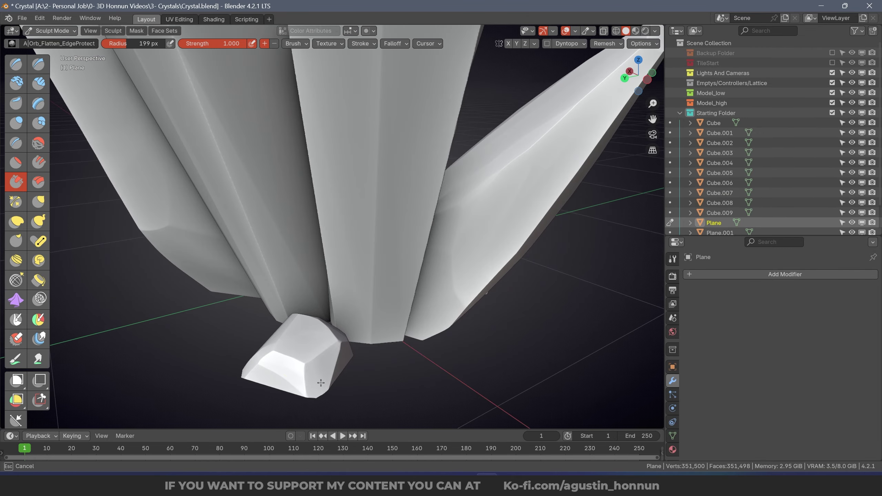
left_click_drag(321, 383, 315, 373)
key("ctrl+s")
Switch sculpting to the small base block Plane.001 and flatten its edges and corners.
scroll(314, 374, "down", 4)
middle_click_drag(314, 374, 399, 368)
key("alt+q")
scroll(264, 368, "up", 4)
left_click_drag(264, 379, 291, 360)
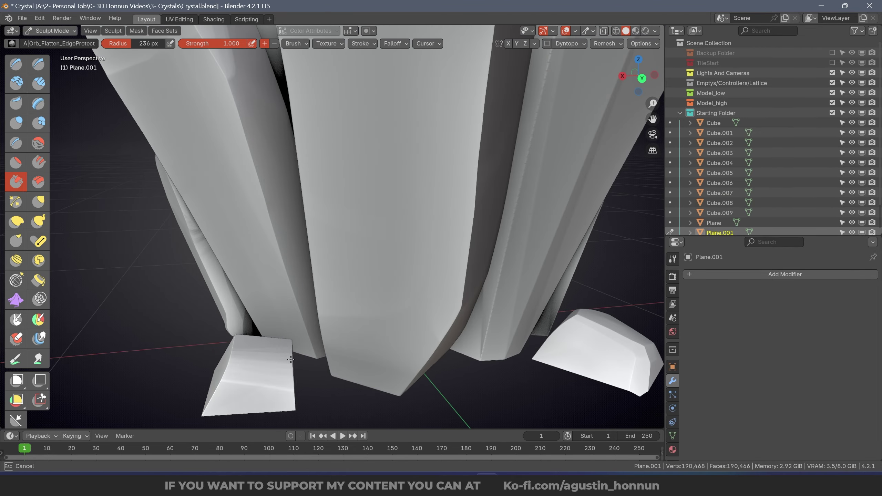
middle_click_drag(261, 375, 390, 341)
Switch sculpting to the crystal Cube.008 and flatten its edges and tip, adjusting the brush size.
key("alt+q")
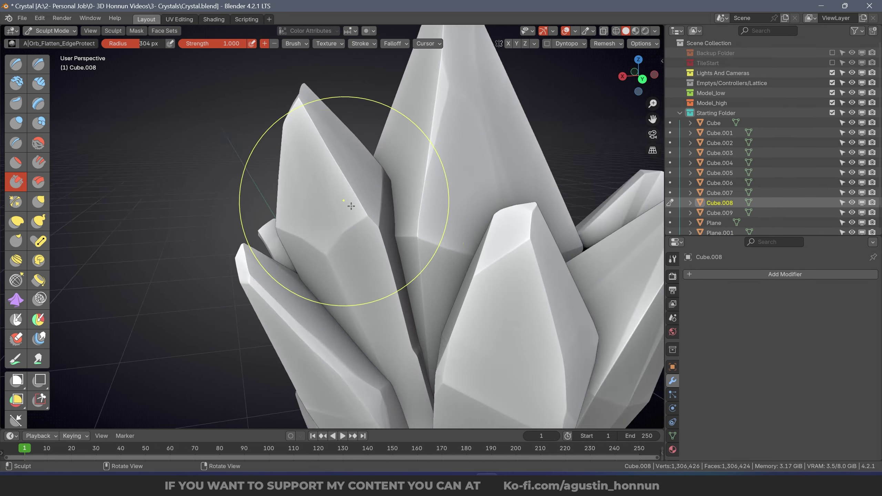
middle_click_drag(351, 206, 365, 244)
scroll(365, 244, "down", 3)
mouse_move(361, 309)
middle_mouse_down()
mouse_move(65, 357)
mouse_move(85, 224)
mouse_move(115, 208)
middle_mouse_up()
left_click_drag(278, 133, 283, 153)
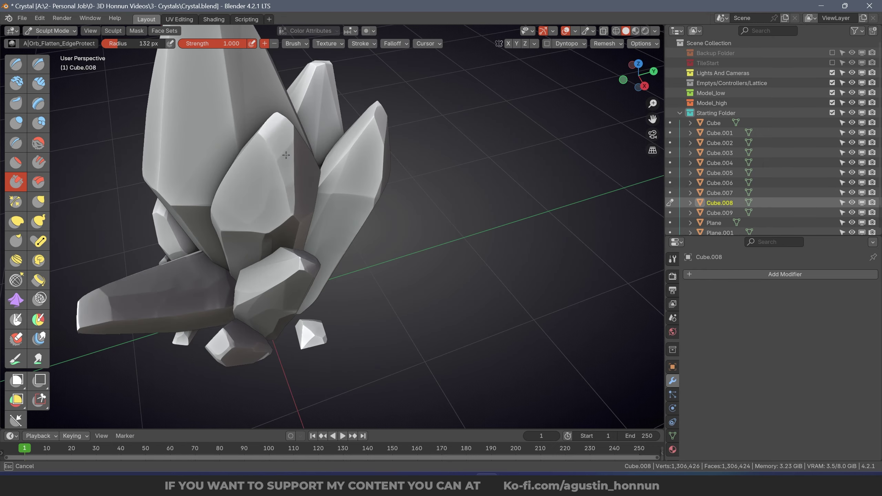
middle_click_drag(283, 154, 361, 167)
scroll(361, 167, "up", 4)
key("f")
left_click(344, 167)
left_click_drag(358, 164, 361, 170)
Refine the edges of the large slanted crystal Cube.005 and save the file.
middle_click_drag(316, 247, 356, 217)
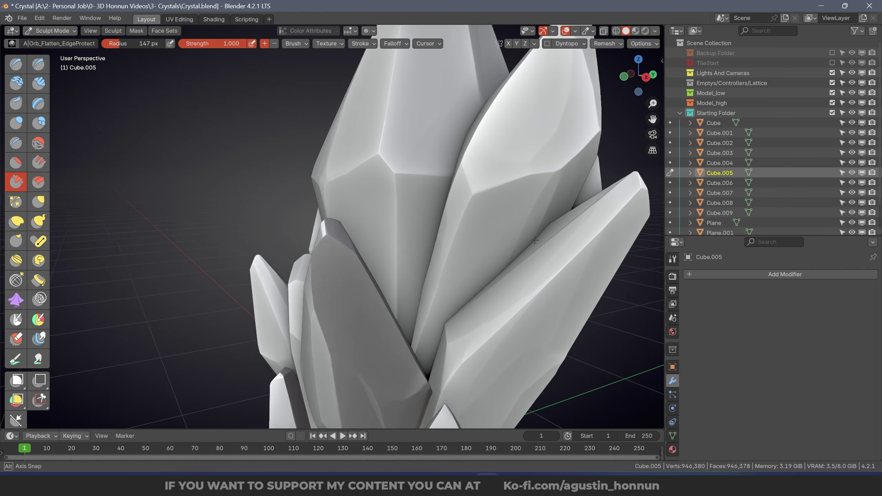
scroll(326, 257, "down", 3)
middle_click_drag(306, 276, 399, 314)
key("ctrl+s")
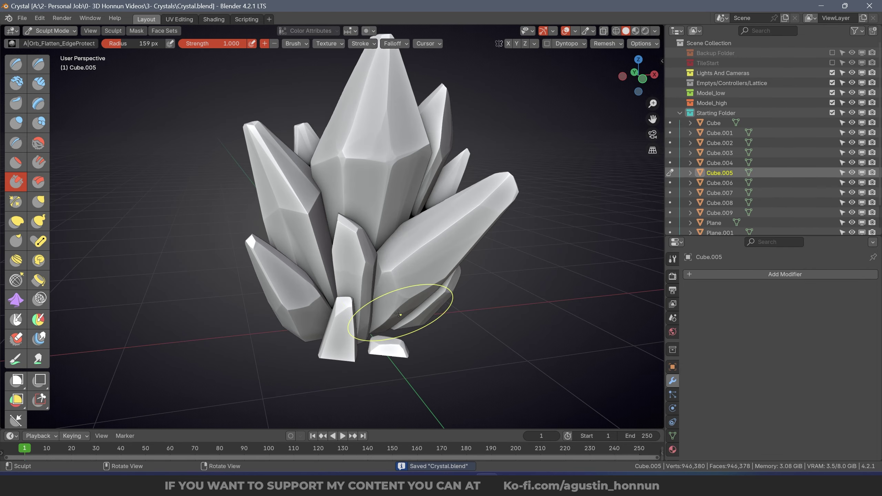
Return sculpting to the leaning crystal Cube.002 and flatten more of its edges and faces.
middle_click_drag(310, 169, 246, 177)
middle_click_drag(272, 235, 354, 225)
key("alt+q")
left_click_drag(354, 224, 355, 225)
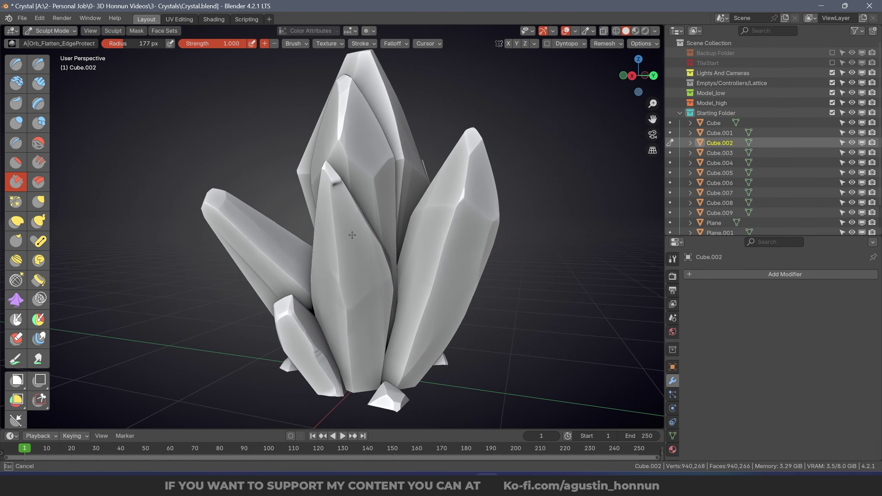
middle_click_drag(434, 339, 407, 335)
mouse_move(181, 362)
middle_mouse_down()
mouse_move(250, 369)
mouse_move(286, 384)
middle_mouse_up()
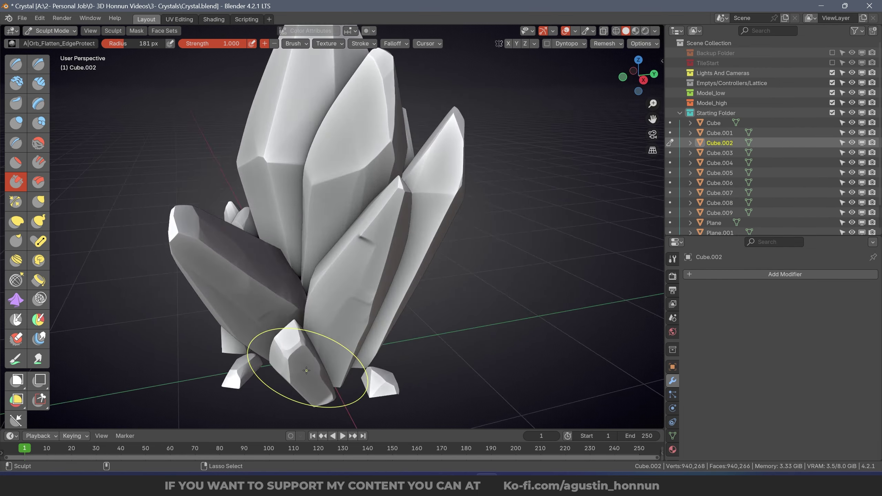
Return sculpting to the central crystal Cube and set the brush radius to 200 px.
middle_click_drag(528, 209, 489, 171)
scroll(489, 171, "up", 2)
key("alt+q")
key("f")
left_click(382, 243)
middle_click_drag(223, 279, 338, 309)
scroll(339, 309, "down", 2)
key("alt+q")
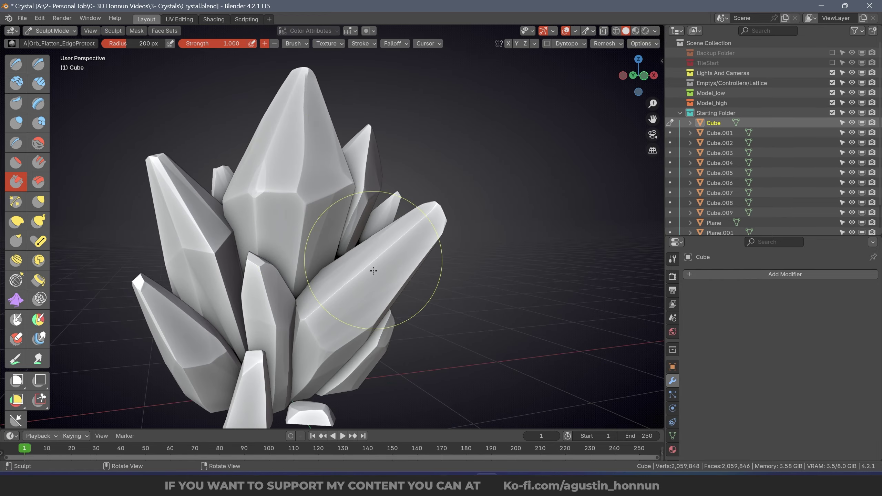
Switch sculpting to the crystal Cube.001 and flatten the edges around its tip with a 72 px brush.
mouse_move(374, 270)
middle_mouse_down()
mouse_move(371, 286)
mouse_move(312, 261)
mouse_move(247, 211)
mouse_move(278, 200)
mouse_move(295, 217)
middle_mouse_up()
key("alt+q")
key("f")
left_click(296, 216)
mouse_move(209, 254)
middle_mouse_down()
mouse_move(180, 289)
mouse_move(87, 305)
middle_mouse_up()
middle_click_drag(361, 212, 284, 87)
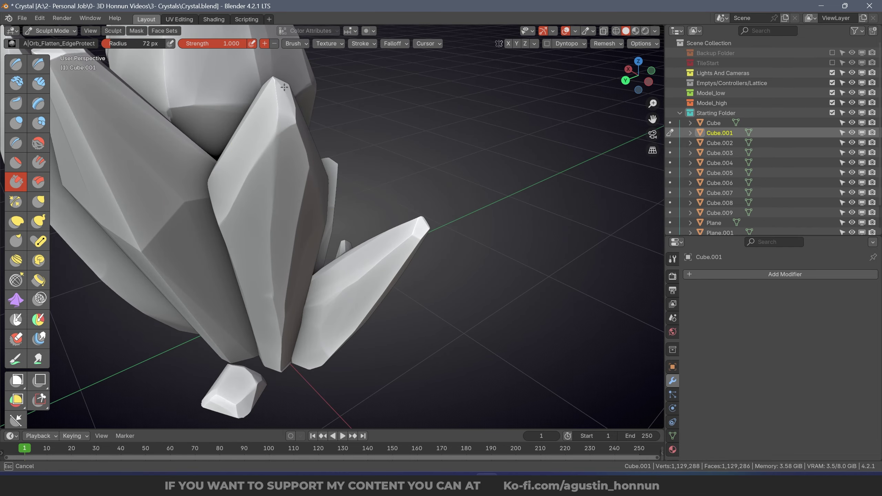
middle_click_drag(290, 190, 634, 332)
Flatten the edges and tip of the crystal Cube.004 with a resized brush, and save the file.
mouse_move(363, 339)
middle_mouse_down()
mouse_move(407, 250)
mouse_move(489, 232)
mouse_move(516, 288)
middle_mouse_up()
scroll(516, 287, "down", 3)
middle_click_drag(420, 303, 448, 306)
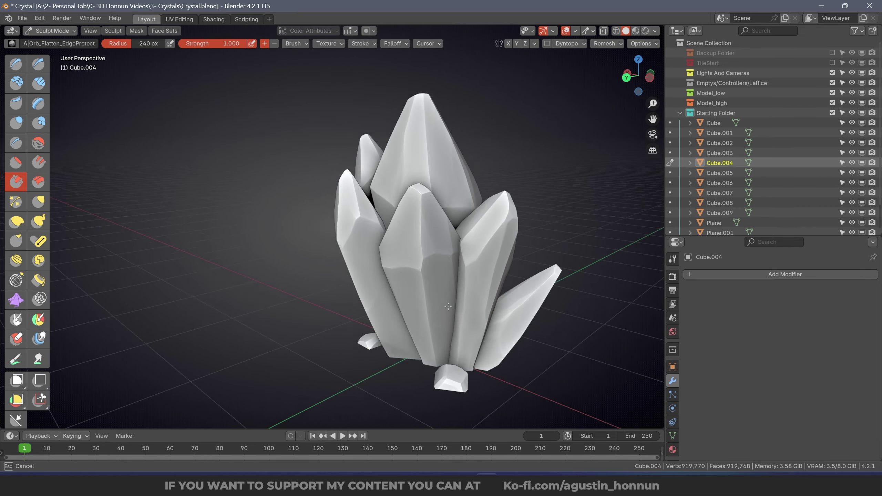
middle_click_drag(408, 328, 339, 342)
key("f")
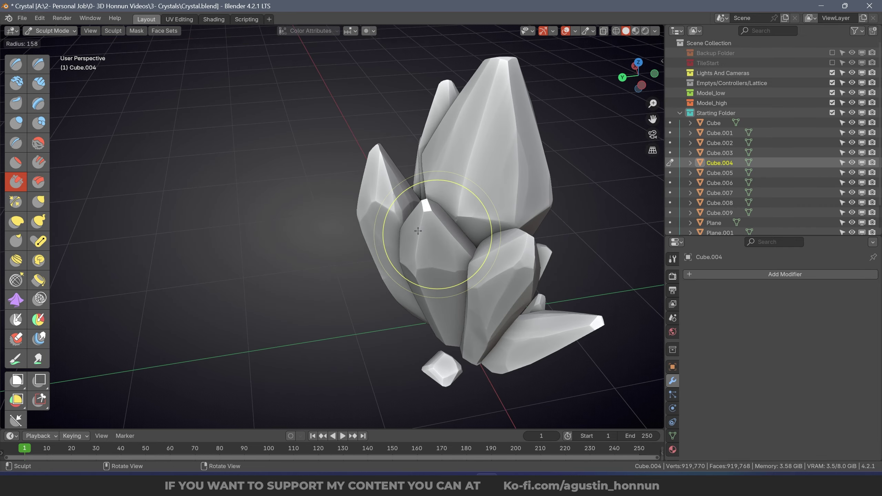
left_click(489, 232)
mouse_move(489, 232)
middle_mouse_down()
mouse_move(522, 296)
mouse_move(416, 254)
mouse_move(214, 348)
middle_mouse_up()
key("alt+q")
key("ctrl+s")
Return to the central crystal Cube and flatten its broad facets and edges with a large brush.
scroll(214, 348, "up", 3)
key("alt+q")
scroll(522, 225, "down", 2)
mouse_move(531, 240)
middle_mouse_down("shift")
mouse_move(385, 293)
mouse_move(436, 209)
middle_mouse_up("shift")
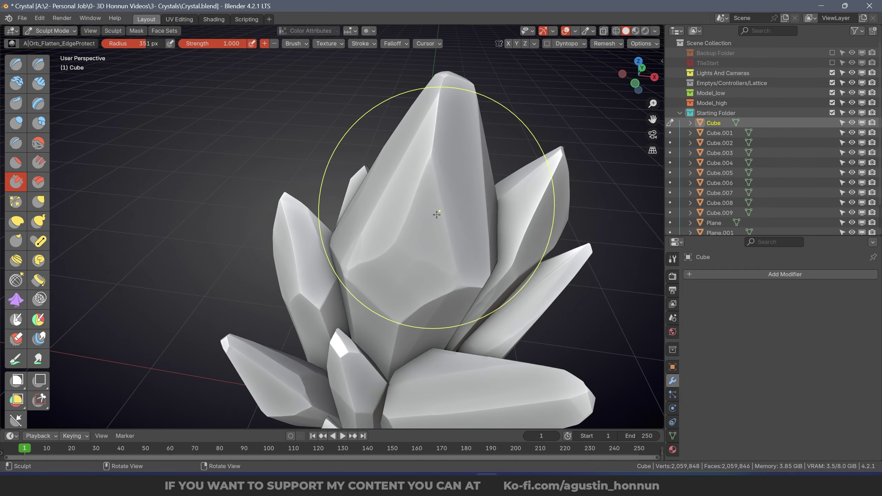
scroll(437, 327, "down", 1)
middle_click_drag(438, 327, 462, 284)
mouse_move(416, 181)
middle_mouse_down()
mouse_move(354, 201)
mouse_move(375, 243)
mouse_move(358, 290)
mouse_move(236, 364)
mouse_move(333, 313)
middle_mouse_up()
middle_click_drag(312, 386, 317, 333, "shift")
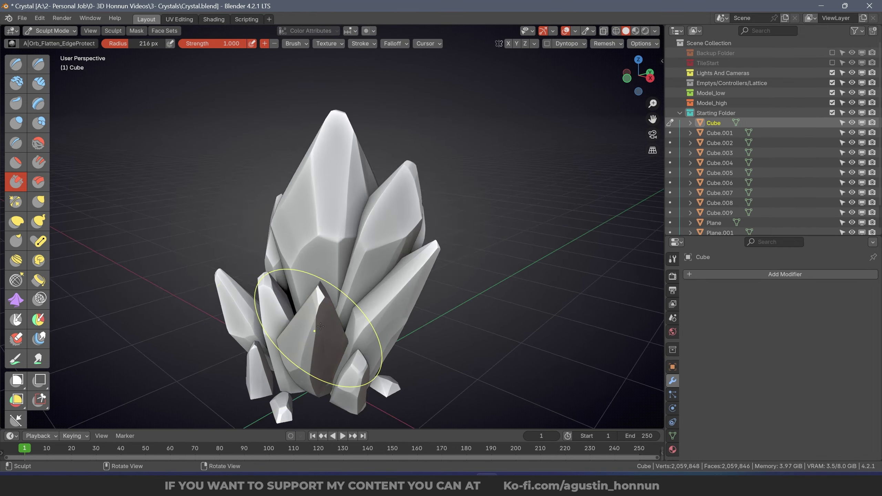
Switch sculpting to the crystal Cube.001, flatten its surface with a large brush of about 263 px, and save the file.
key("alt+q")
scroll(317, 333, "up", 3)
mouse_move(333, 139)
middle_mouse_down()
mouse_move(382, 206)
mouse_move(336, 374)
mouse_move(372, 240)
mouse_move(368, 296)
middle_mouse_up()
scroll(335, 375, "down", 2)
scroll(373, 241, "up", 3)
key("alt+q")
left_click_drag(351, 222, 346, 349)
mouse_move(346, 349)
middle_mouse_down()
mouse_move(378, 223)
mouse_move(342, 256)
middle_mouse_up()
key("ctrl+s")
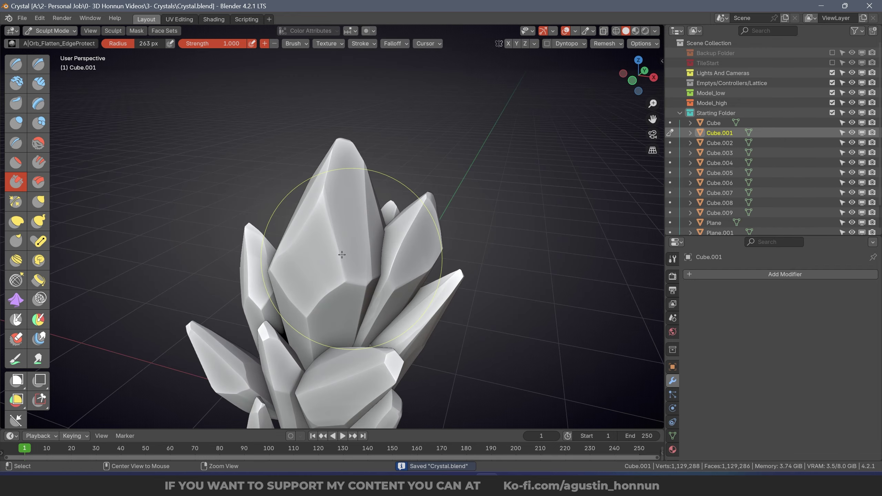
Leave sculpting on the central crystal Cube for Object Mode, and save the file.
key("alt+q")
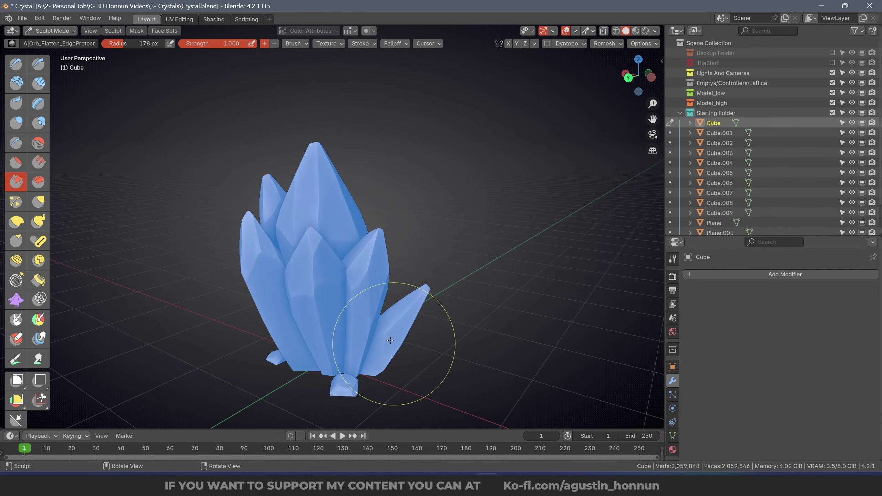
middle_click_drag(390, 341, 451, 313)
left_click(552, 30)
left_click(521, 230)
middle_click_drag(452, 244, 389, 251)
left_click(58, 31)
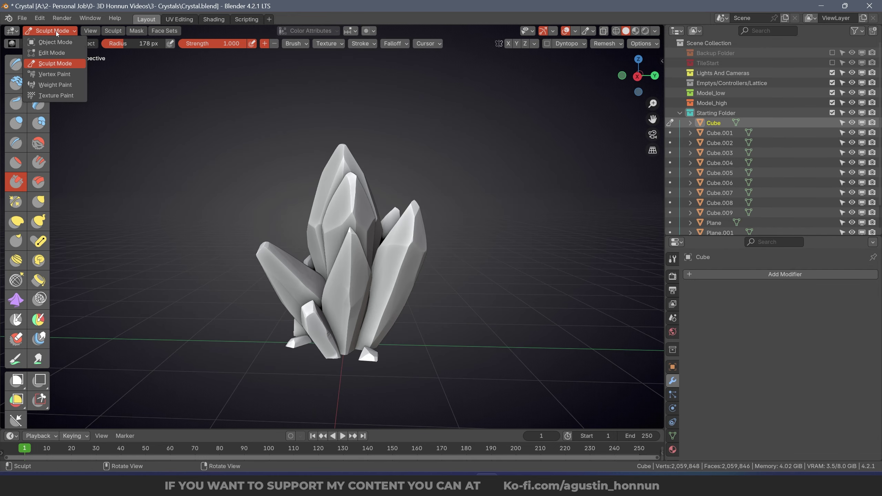
left_click(53, 42)
middle_click_drag(347, 285, 430, 300)
key("ctrl+s")
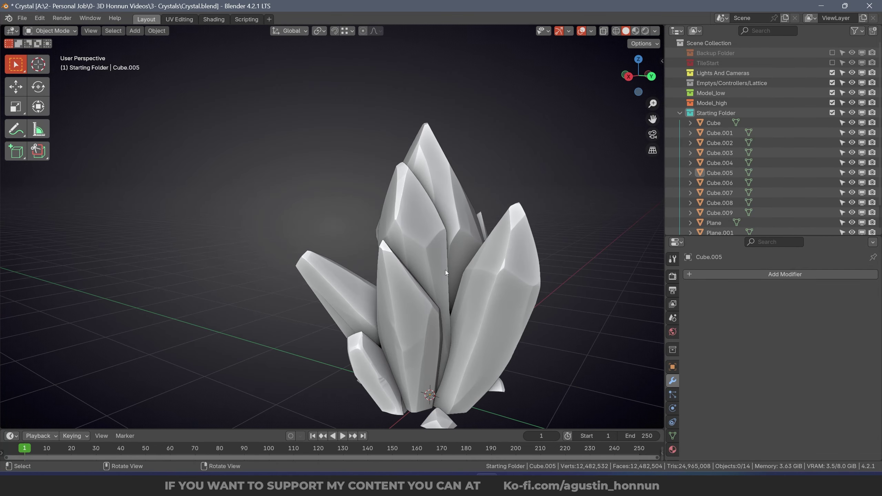
Examine the crystal cluster from the left and back sides for gaps in the arrangement.
middle_click_drag(445, 270, 209, 258)
left_click(396, 274)
key("alt+a")
scroll(438, 258, "down", 4)
middle_click_drag(422, 260, 398, 254, "alt")
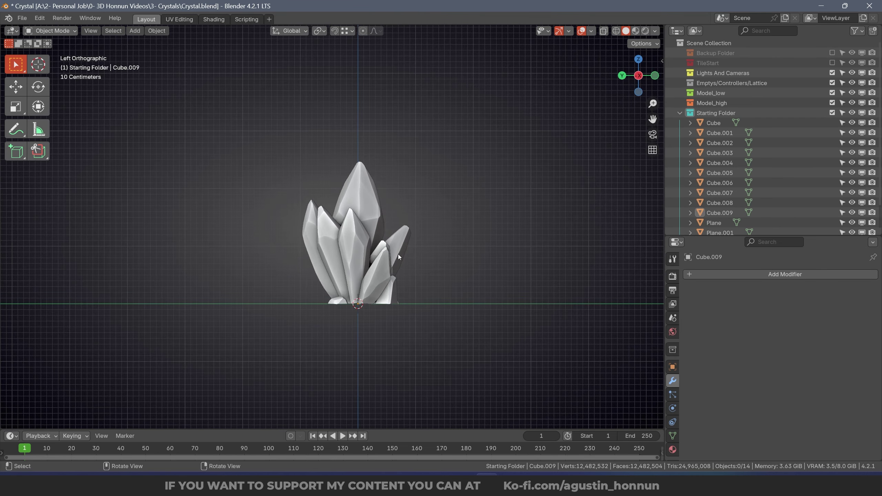
left_click(397, 256)
scroll(397, 251, "up", 2)
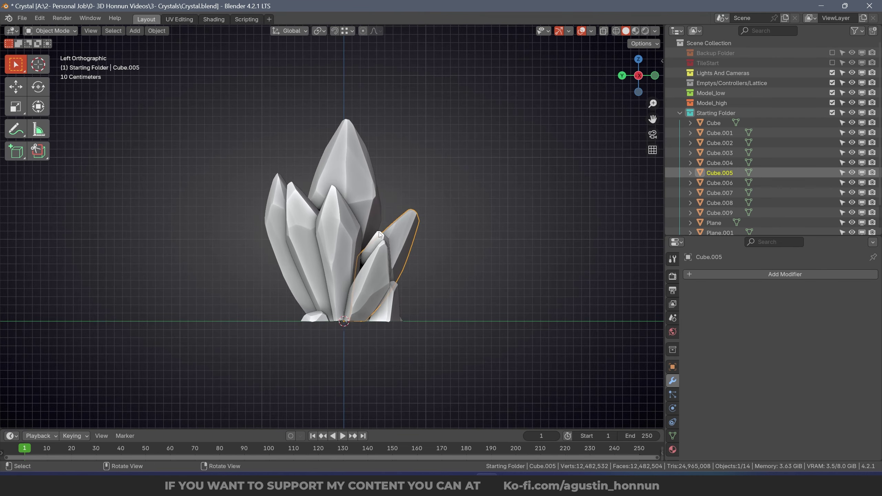
middle_click_drag(245, 240, 427, 248, "alt")
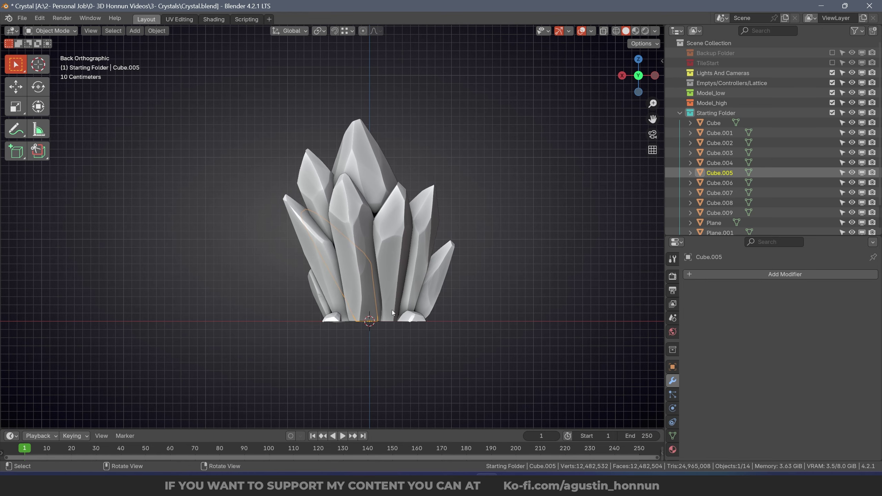
left_click(401, 264)
middle_click_drag(402, 264, 430, 248)
left_click(413, 284)
middle_click_drag(347, 308, 494, 251, "alt")
Duplicate the small crystal Cube.003 and move the copy 109.63 cm along the global Y axis.
left_click(447, 254)
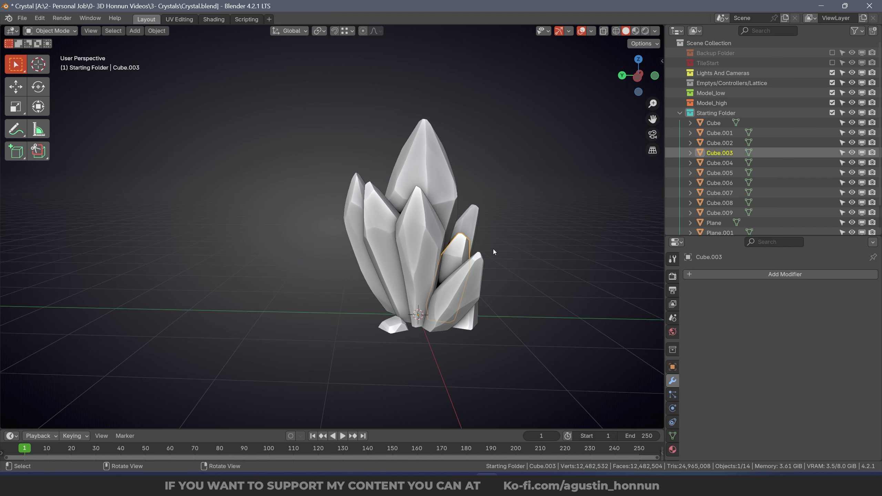
key("shift+d")
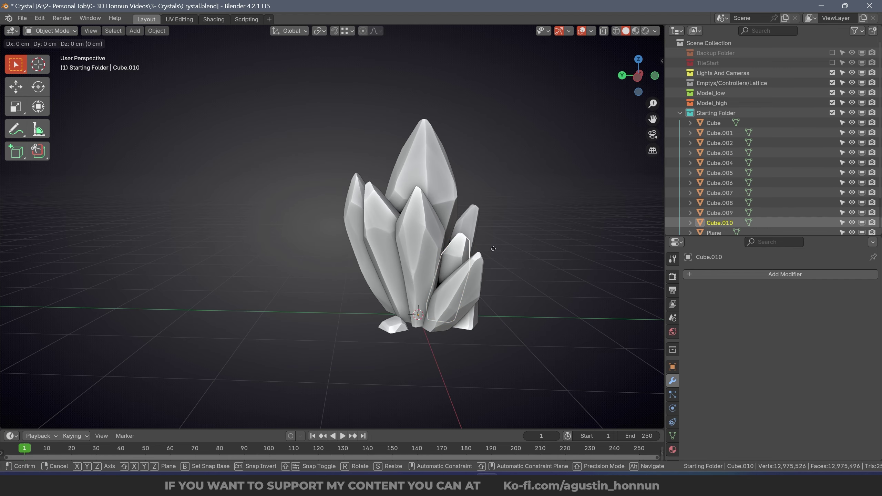
right_click(494, 249)
key("g")
key("y")
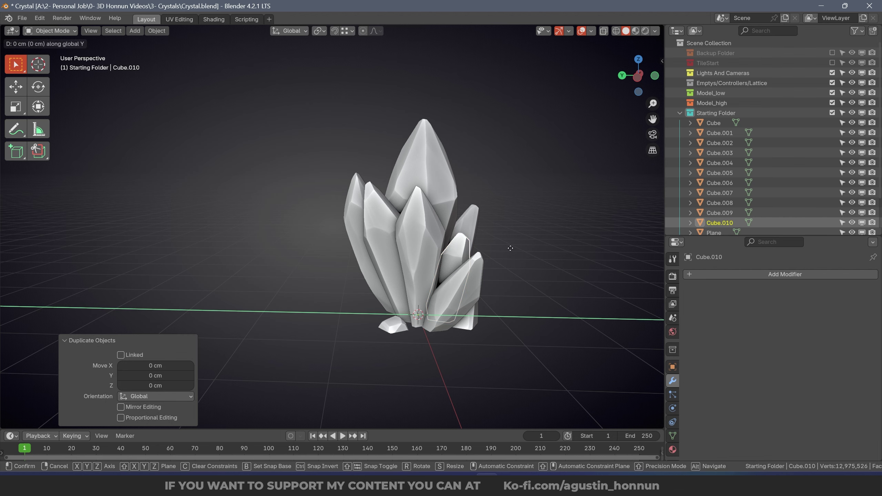
left_click(414, 266)
Mirror the copied crystal by scaling it -1 along the global Y axis.
key("ctrl+KP_3")
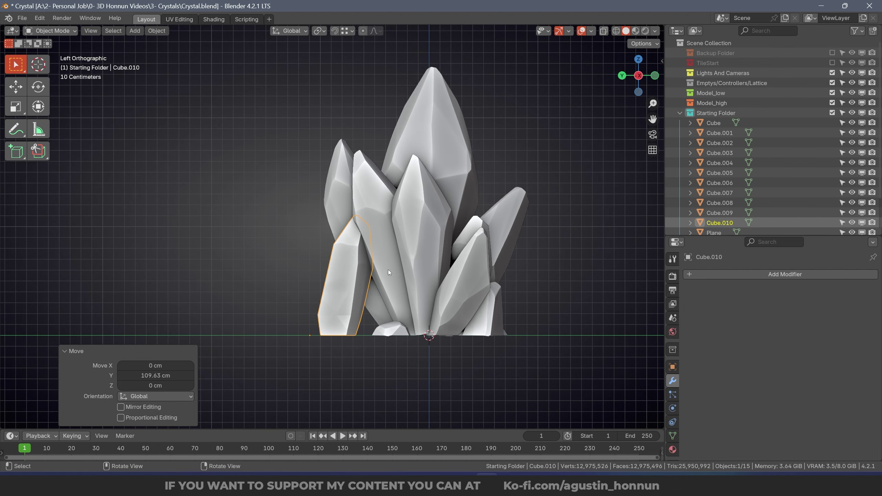
scroll(392, 252, "up", 1)
middle_click_drag(394, 246, 371, 259, "shift")
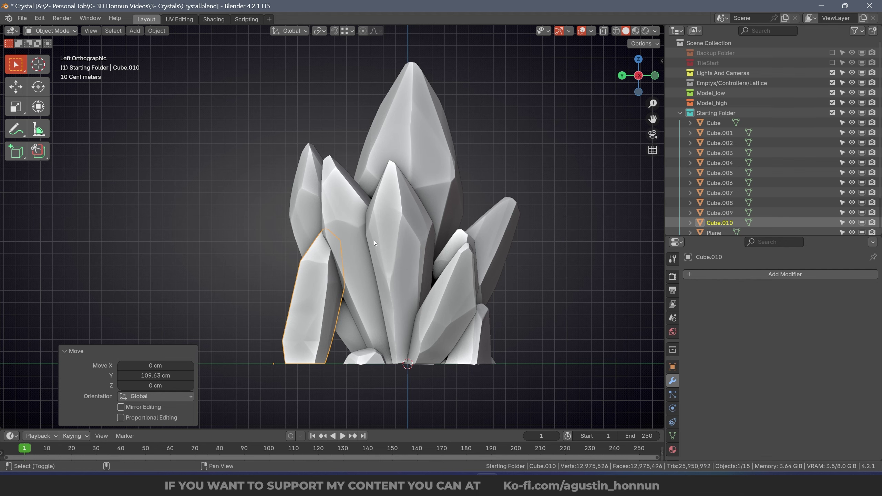
middle_click_drag(393, 193, 386, 222, "shift")
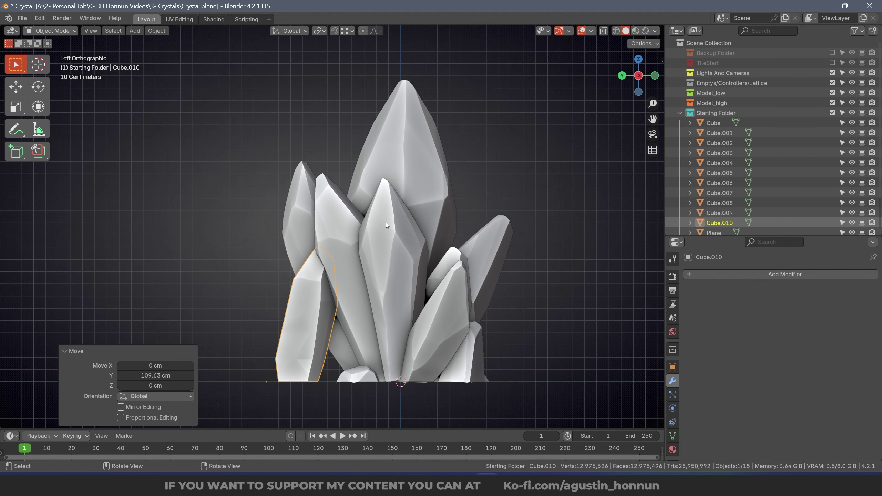
key("s")
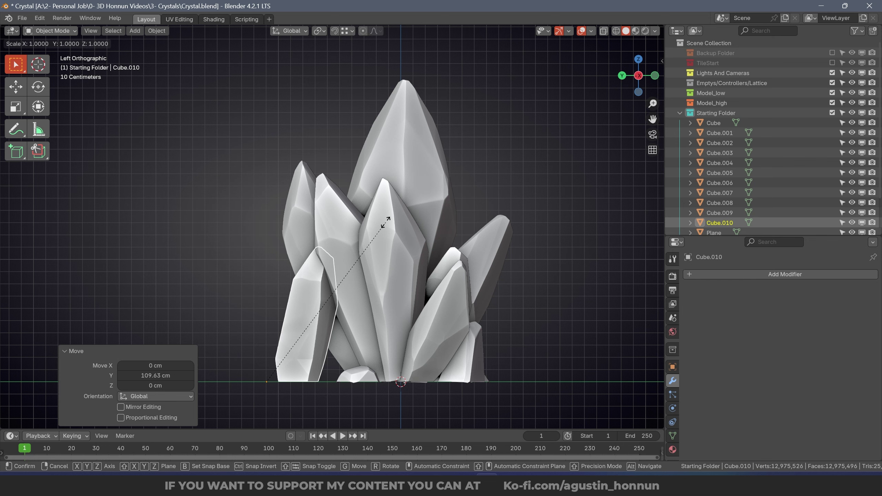
type("y")
type("-1")
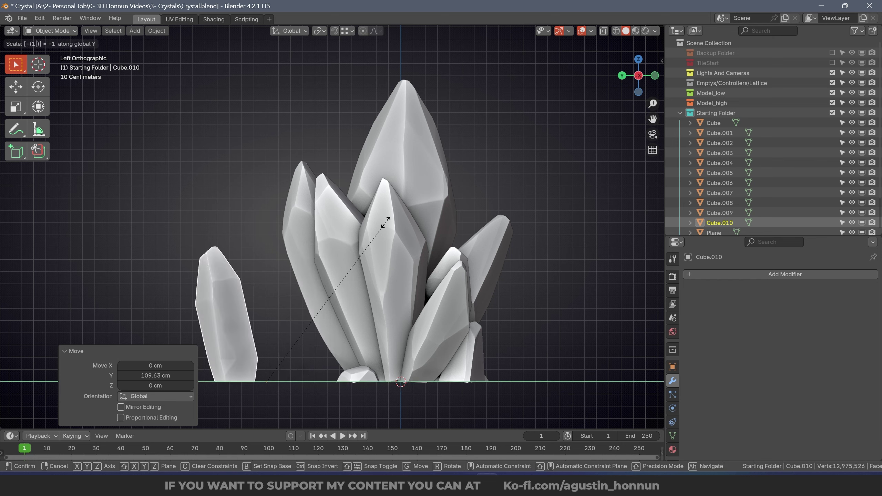
key("Return")
Move the mirrored crystal -83.024 cm along Y and 1.8549 cm along X, in front of Cube.004.
key("g")
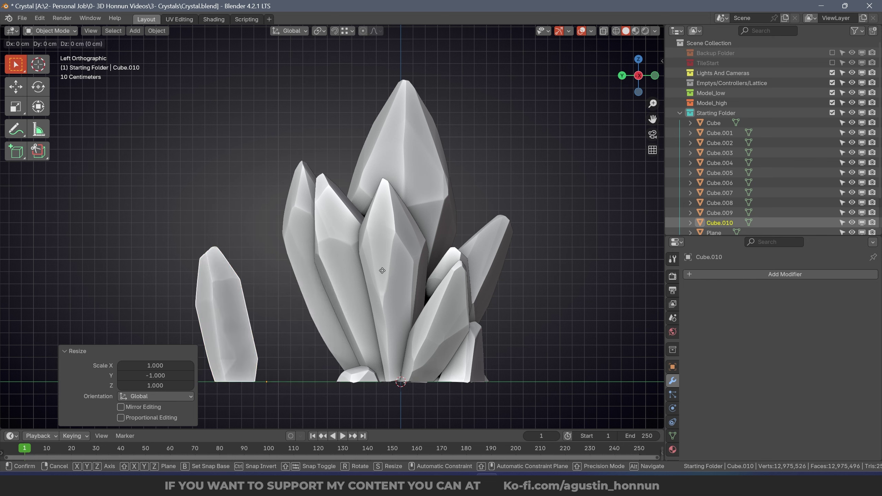
key("y")
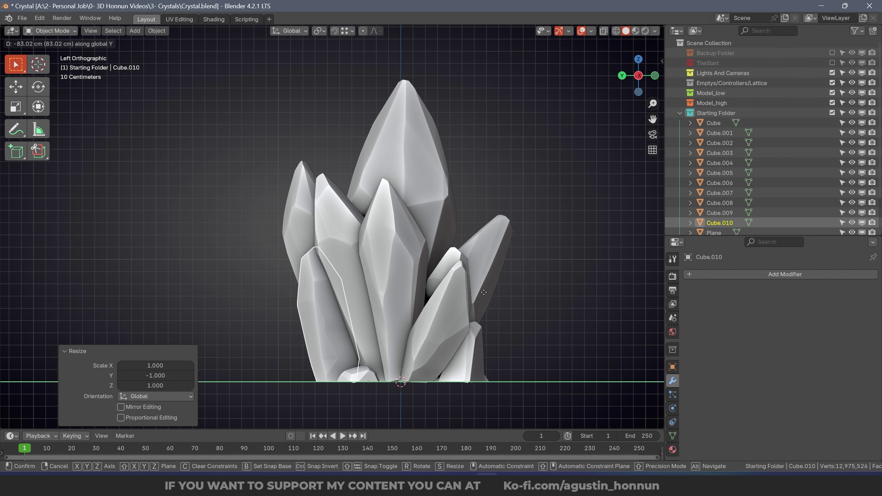
left_click(479, 294)
middle_click_drag(478, 296, 439, 271)
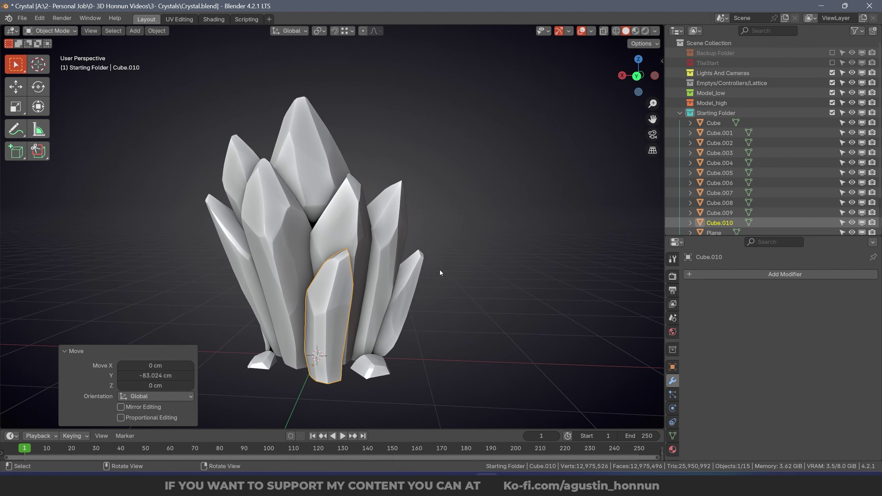
key("g")
key("x")
left_click(438, 270)
Scale the copied crystal by 0.81 and again by 0.95, and adjust its position along Y.
key("s")
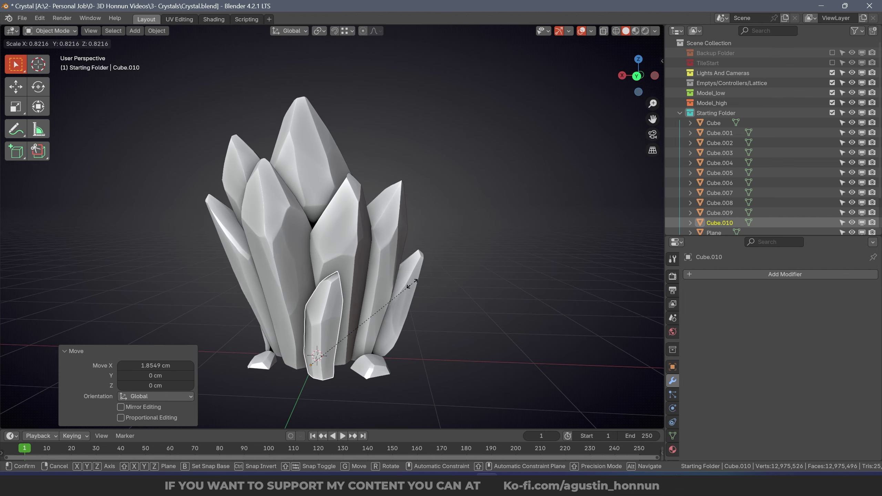
left_click(414, 286)
key("ctrl+KP_3")
scroll(361, 309, "up", 5)
key("s")
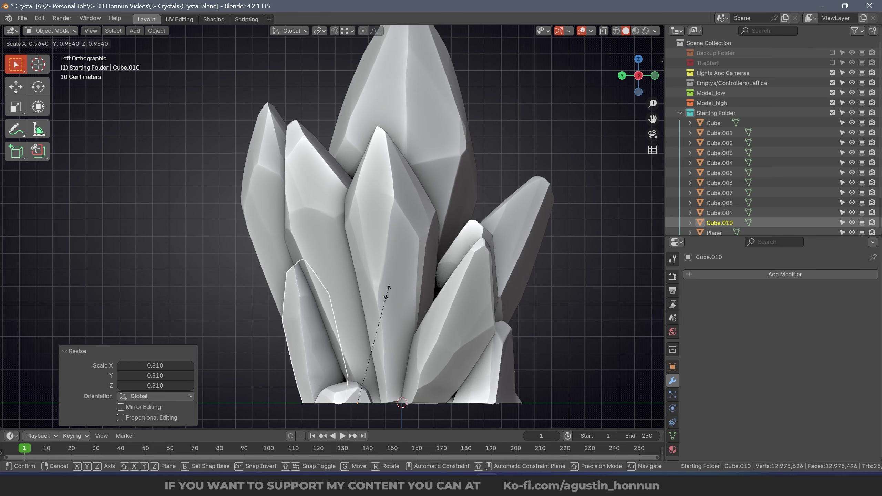
left_click(400, 294)
middle_click_drag(423, 278, 419, 268, "shift")
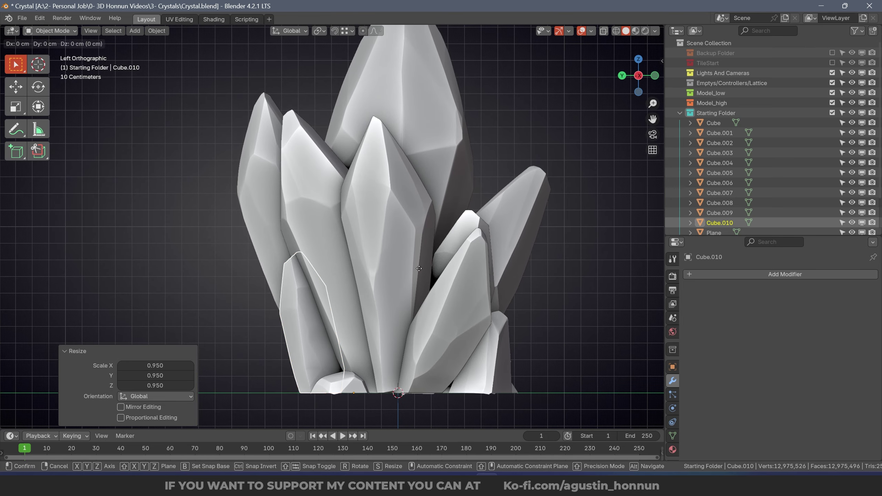
key("g")
key("y")
left_click(396, 272)
left_click(222, 265)
Check the new crystal's placement against its neighbours from below, behind and the side of the cluster.
middle_click_drag(215, 263, 285, 313)
left_click(386, 367)
middle_click_drag(236, 368, 197, 371)
middle_click_drag(359, 356, 252, 296, "shift")
key("alt+a")
left_click(342, 319)
left_click(321, 275)
mouse_move(321, 275)
middle_mouse_down()
mouse_move(268, 285)
mouse_move(288, 301)
mouse_move(313, 285)
middle_mouse_up()
key("alt+a")
scroll(267, 285, "down", 4)
left_click(321, 228)
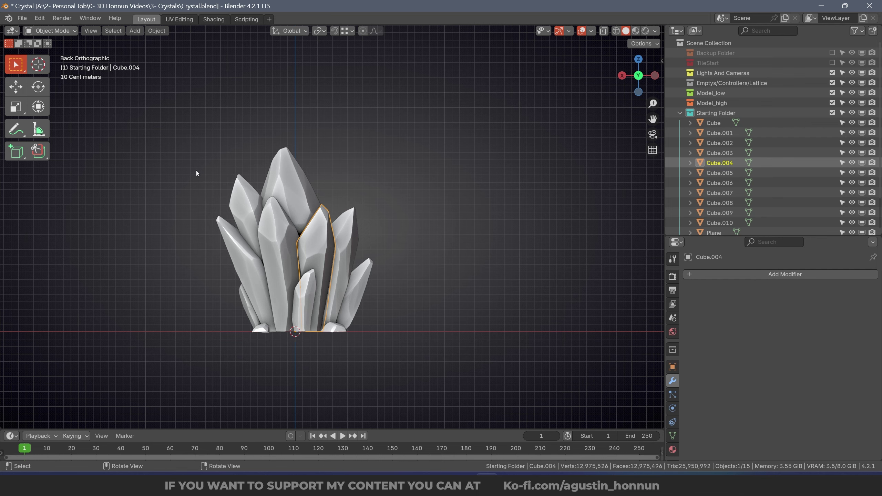
middle_click_drag(187, 252, 250, 282)
left_click(223, 288)
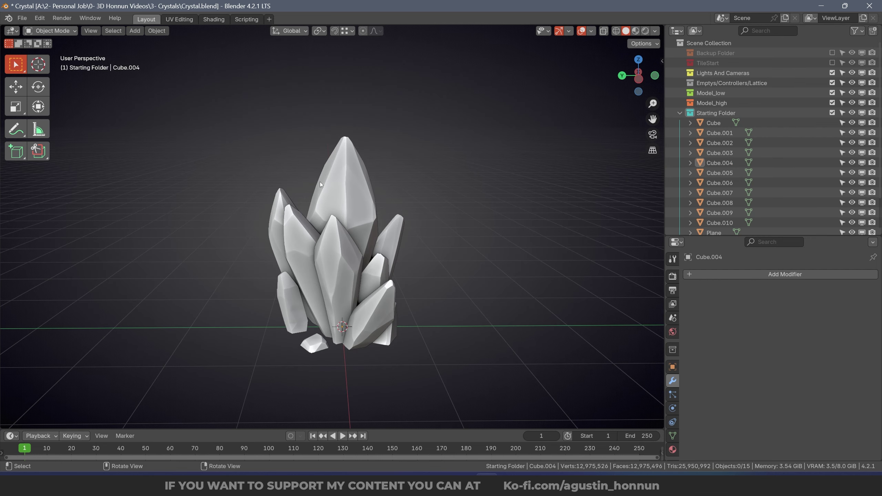
Deselect all crystals and save the file.
left_click(372, 204)
key("alt+a")
key("ctrl+s")
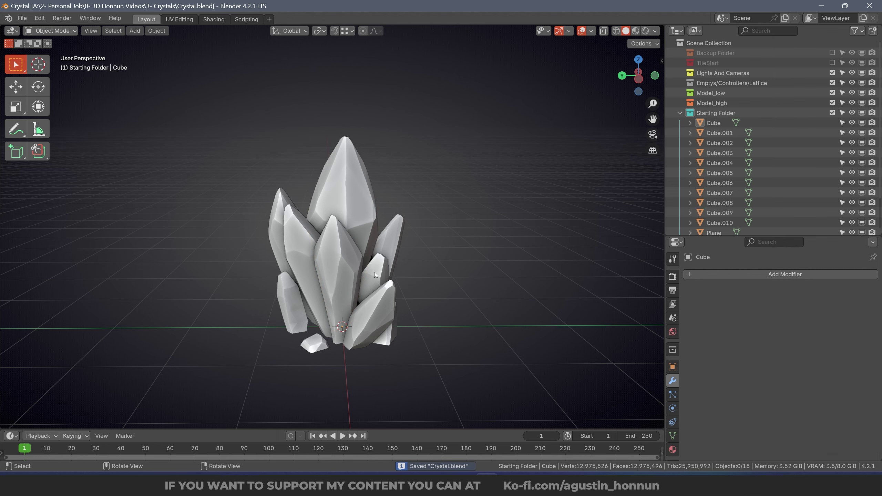
Examine up close how the crystal Cube.001 meets the central crystal and its neighbours.
left_click(350, 221)
middle_click_drag(350, 251, 354, 259)
right_click_drag(354, 259, 353, 242, "alt")
key("alt+a")
left_click(350, 253)
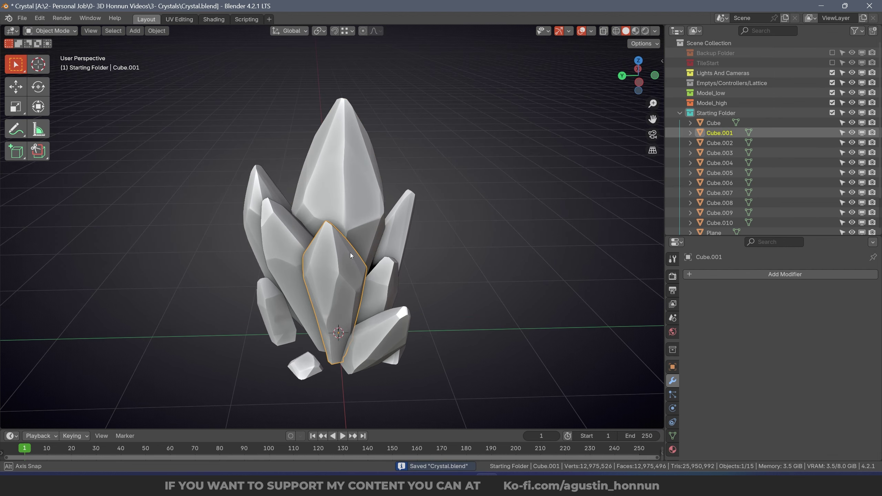
mouse_move(350, 253)
middle_mouse_down()
mouse_move(392, 271)
mouse_move(342, 242)
middle_mouse_up()
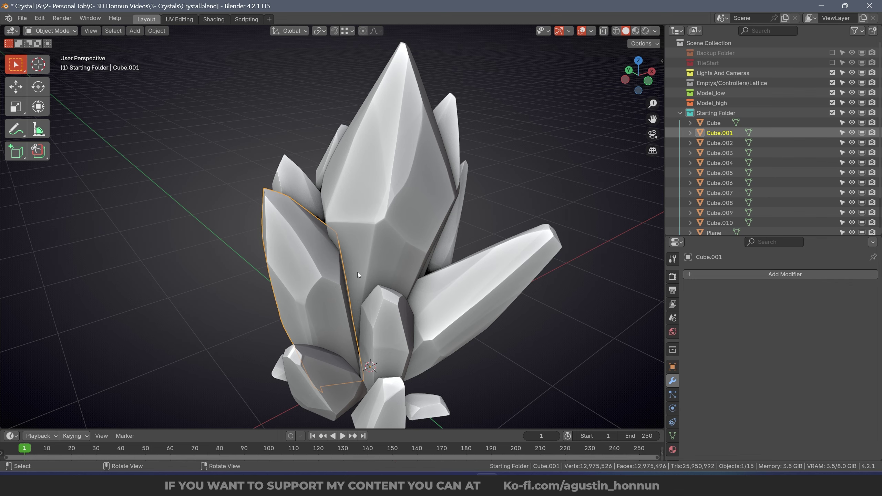
key("shift+grave")
key("w")
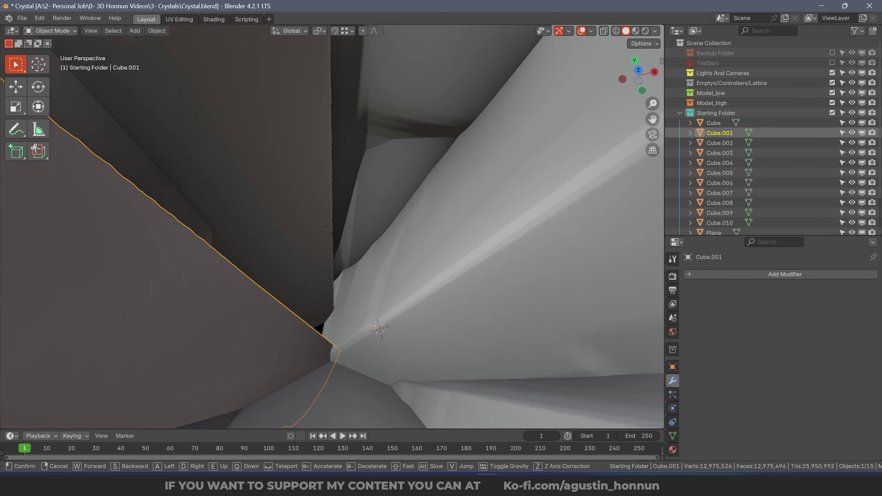
key("w")
key("s")
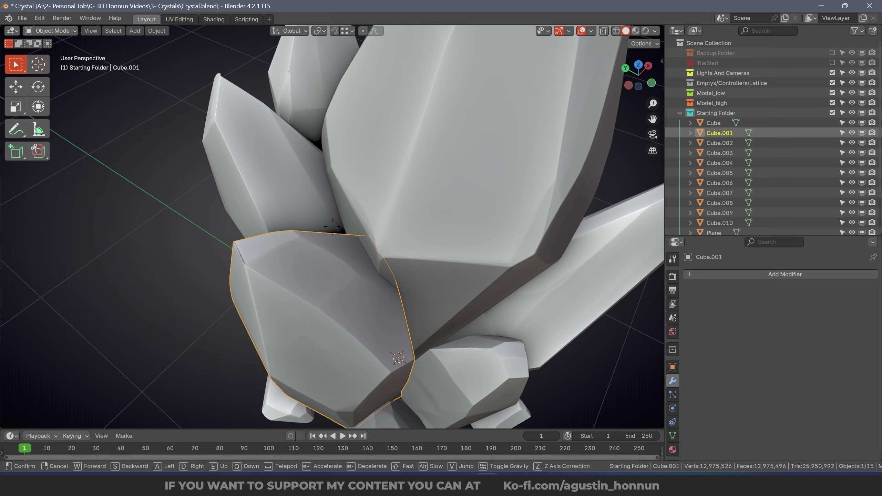
left_click(368, 226)
Select Cube.001, the central crystal Cube and Cube.003, and inspect where the three crystals meet.
key("alt+a")
left_click(321, 235)
middle_click_drag(322, 234, 351, 199)
left_click(360, 198, "shift")
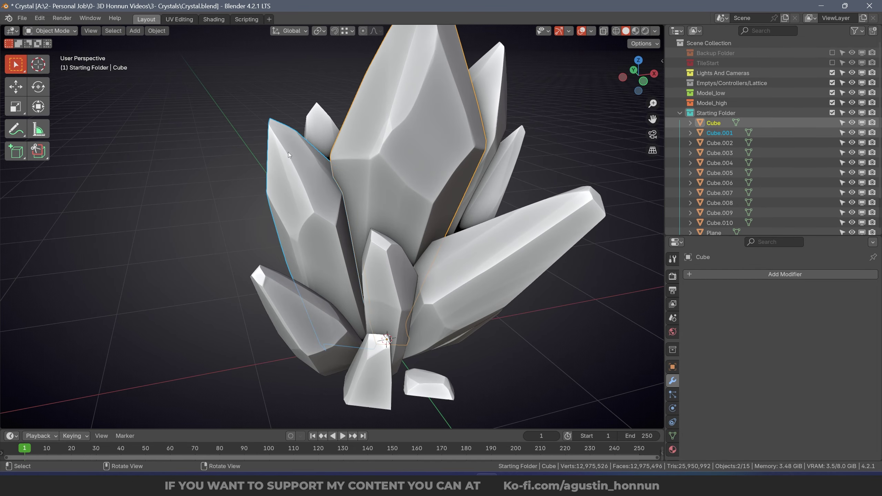
left_click(375, 258, "shift")
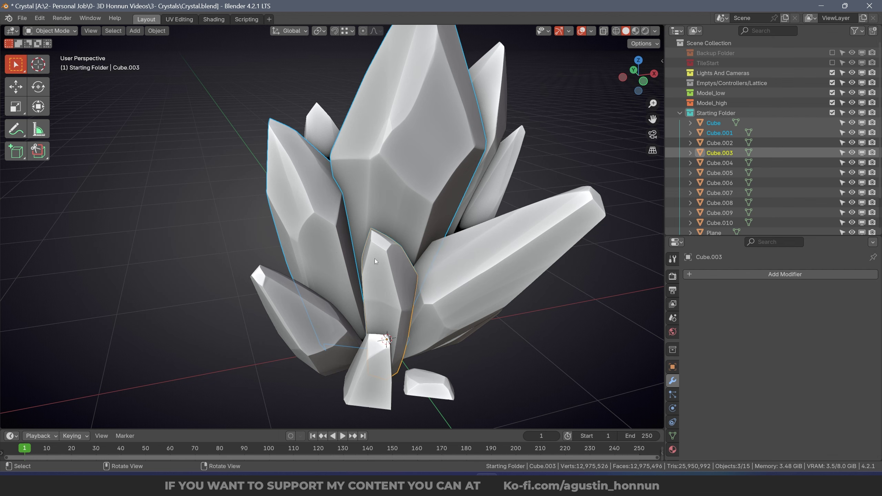
middle_click_drag(375, 259, 415, 270)
scroll(373, 235, "up", 3)
middle_click_drag(373, 235, 355, 252)
scroll(404, 256, "up", 2)
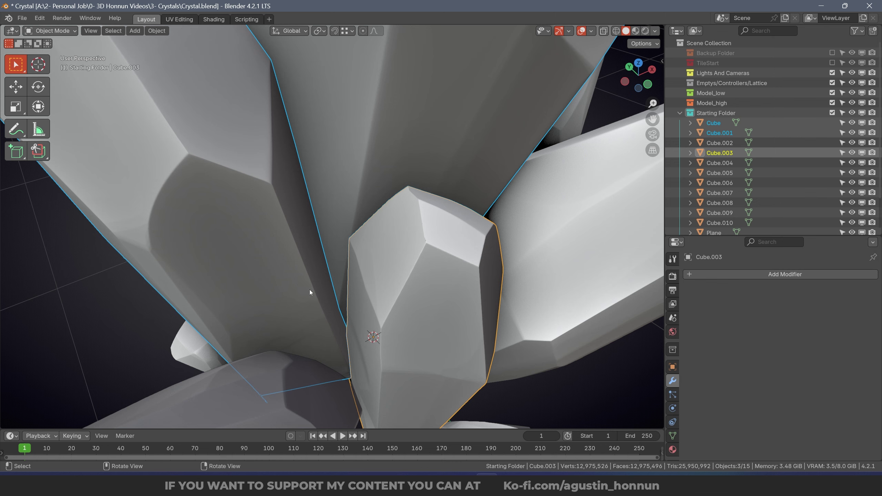
Inspect the gap and the facing facets between Cube.001 and Cube.003 from several angles.
right_click_drag(293, 189, 294, 242, "alt")
key("alt+a")
left_click(293, 242)
left_click(349, 252, "shift")
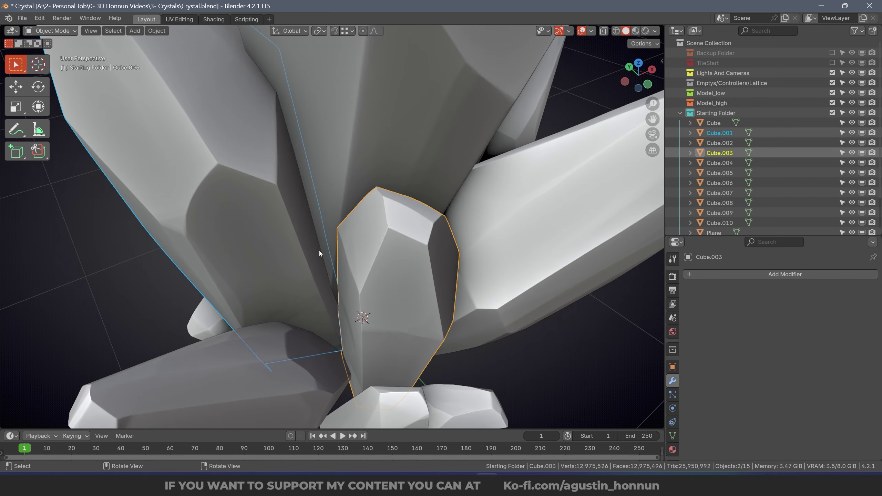
middle_click_drag(320, 251, 278, 291)
left_click(260, 251)
left_click(408, 248)
left_click(335, 266, "ctrl")
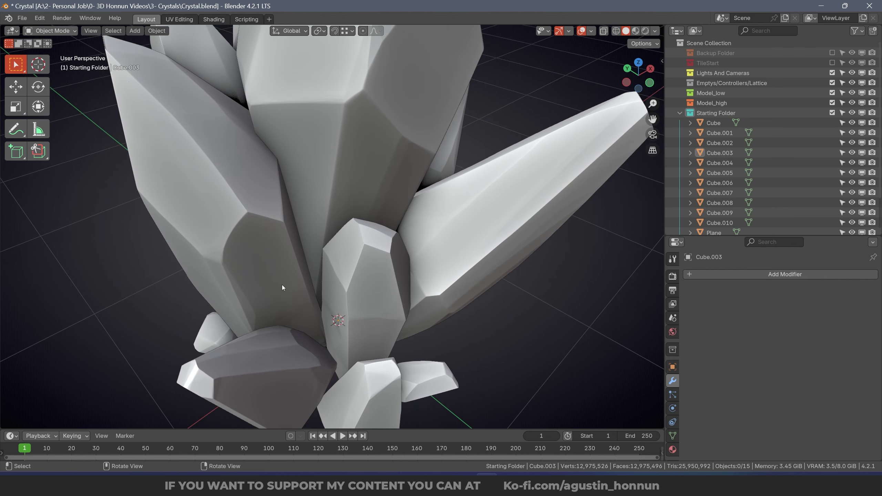
left_click(281, 238)
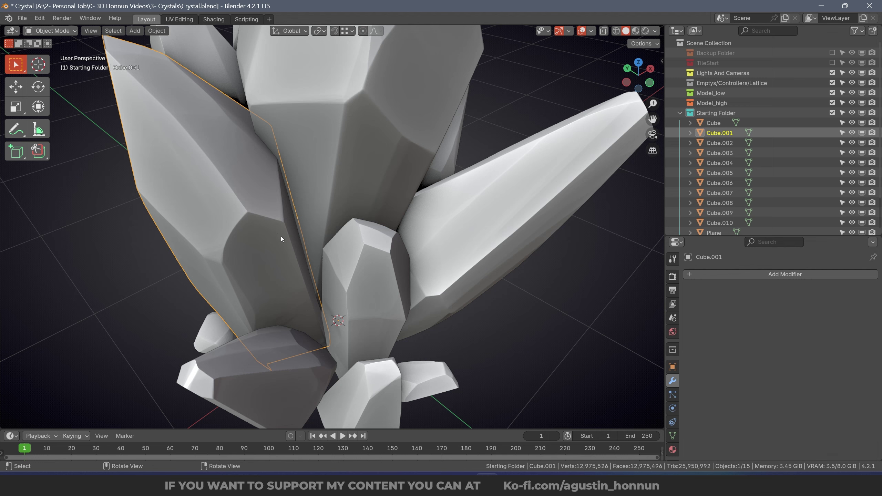
key("alt+a")
middle_click_drag(200, 109, 276, 250, "shift")
left_click(310, 283)
middle_click_drag(243, 274, 406, 214)
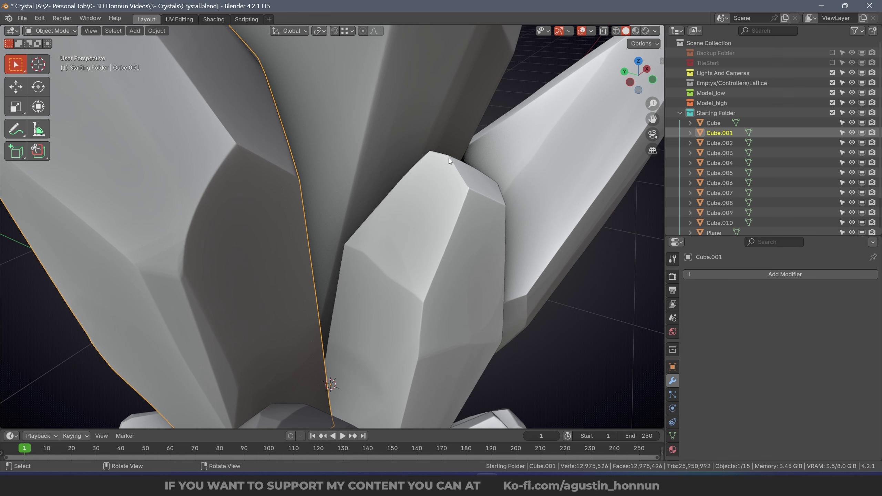
Join Cube.001 and Cube.003 into one object, isolate it and examine where the two crystals meet.
middle_click_drag(437, 335, 293, 247)
key("alt+a")
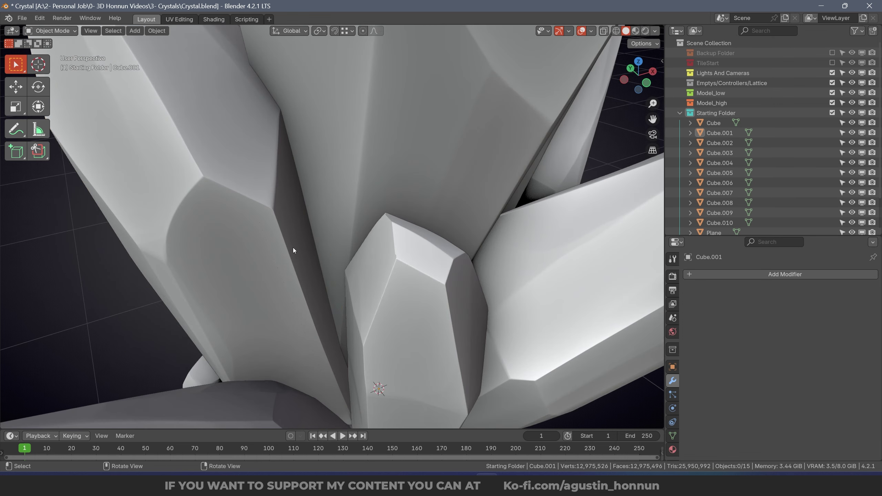
left_click(293, 246)
left_click(383, 275, "shift")
middle_click_drag(384, 276, 274, 80)
key("ctrl+j")
key("shift+h")
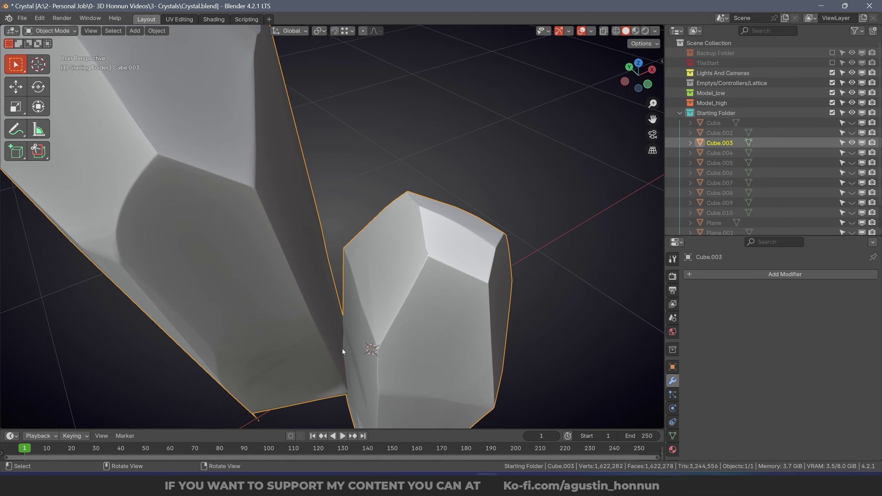
middle_click_drag(251, 142, 362, 221)
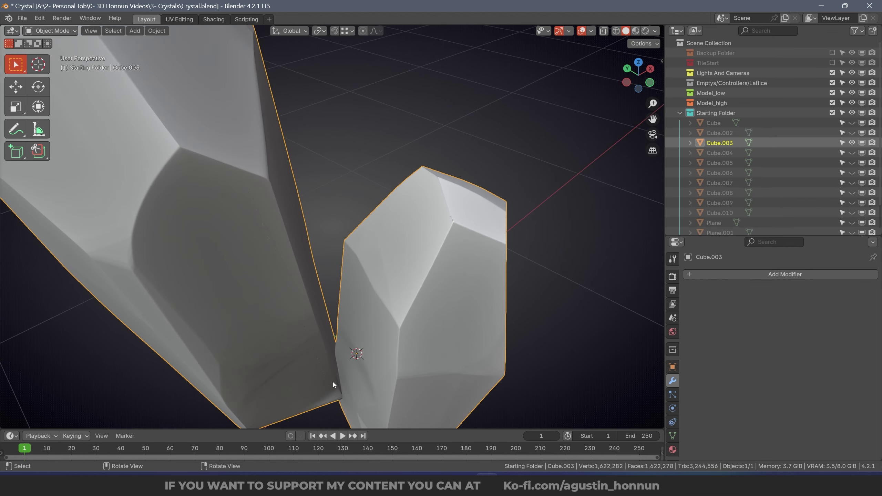
middle_click_drag(333, 382, 328, 293)
Unhide the other crystals, undo the join of Cube.001 and Cube.003, and clear the selection.
key("alt+h")
key("alt+a")
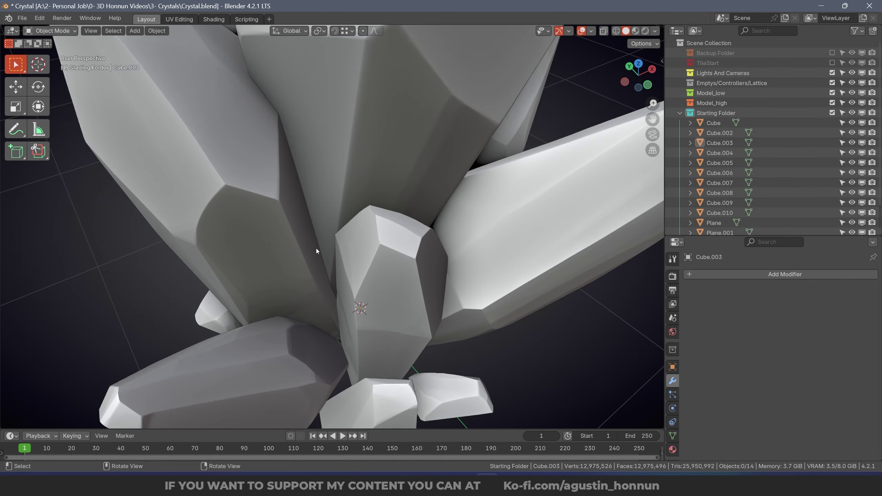
scroll(309, 248, "down", 1)
key("ctrl+z")
key("ctrl+z")
key("alt+a")
scroll(302, 250, "down", 2)
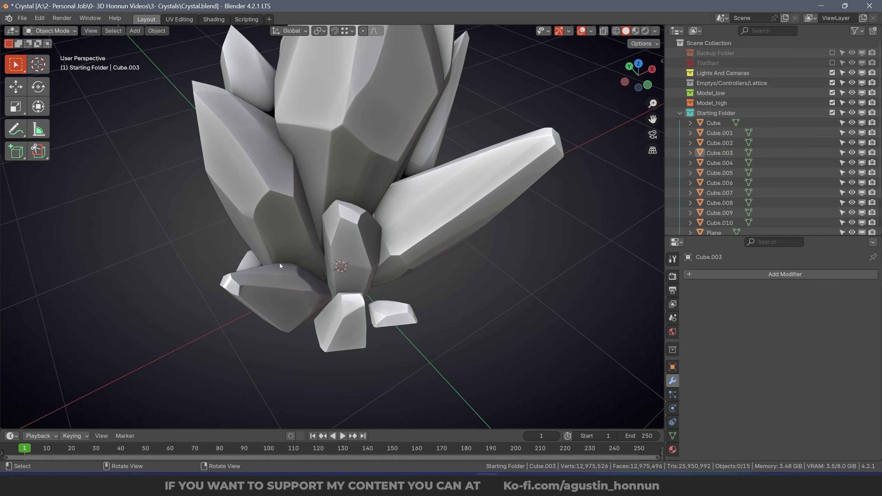
Examine the cluster's underside up close where the bases of the large crystals meet.
middle_click_drag(280, 263, 299, 251)
scroll(299, 251, "down", 1)
middle_click_drag(330, 306, 336, 323)
scroll(336, 323, "up", 4)
middle_click_drag(314, 284, 298, 401)
scroll(329, 245, "down", 4)
scroll(291, 215, "up", 5)
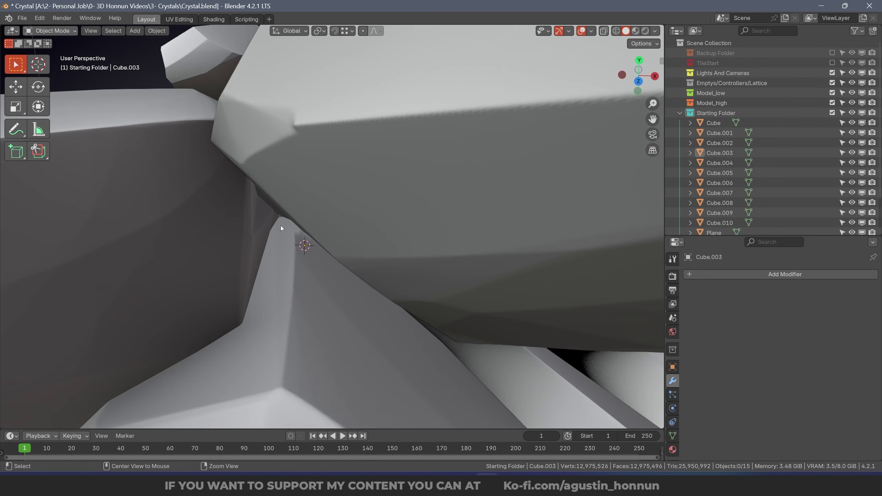
middle_click_drag(281, 226, 304, 273)
middle_click_drag(290, 210, 264, 150)
Sketch freehand annotations around the gap between the crystal bases and the facing facets, and undo them.
left_click(21, 127)
left_click_drag(244, 104, 238, 189)
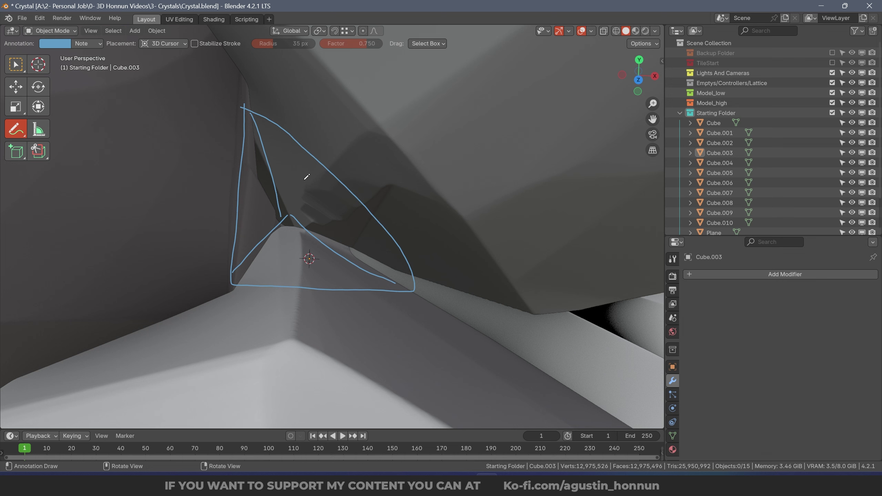
left_click_drag(248, 86, 141, 169)
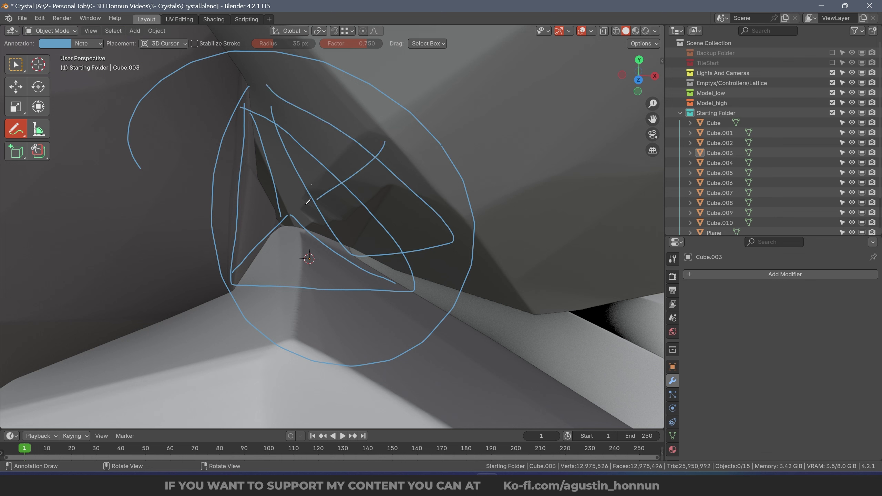
left_click_drag(251, 129, 217, 211)
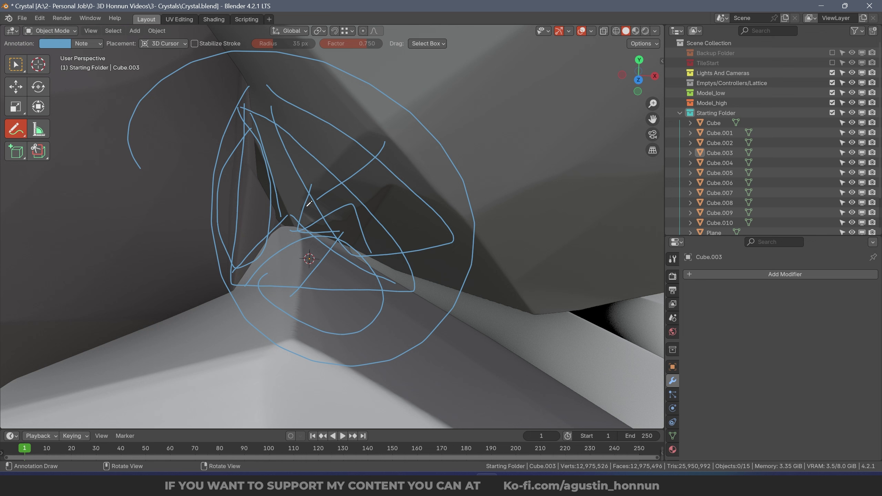
key("ctrl+z")
key("ctrl+z")
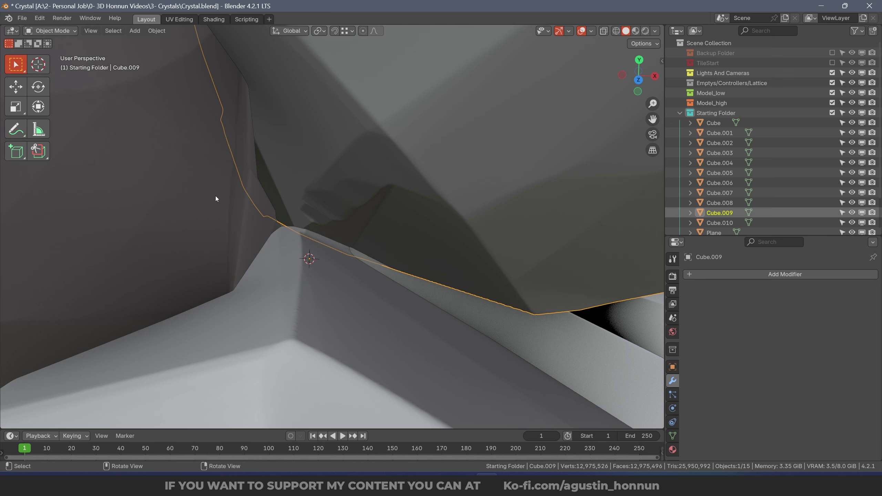
Select the crystals bordering the gap one after another, including Cube and Cube.009, to compare their outlines, and clear the selection.
left_click(215, 196)
left_click(316, 256)
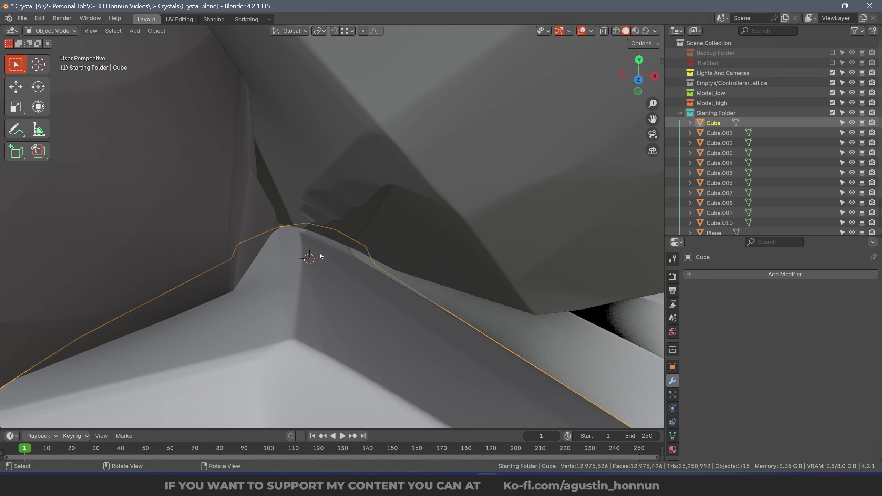
left_click(324, 199)
left_click(234, 190)
left_click(313, 258)
left_click(260, 168)
left_click(291, 256)
left_click(326, 187)
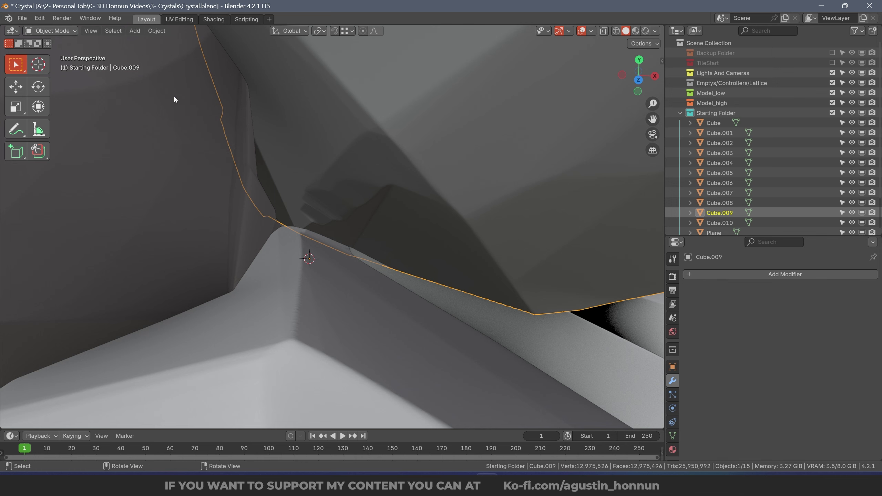
left_click(178, 271)
right_click_drag(249, 165, 256, 205, "alt")
key("alt+a")
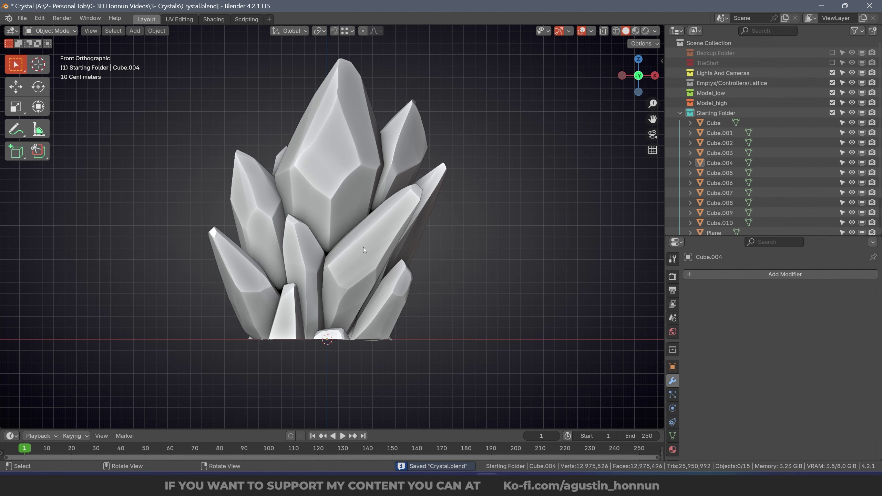
Select Cube.001 and switch it to Sculpt Mode.
middle_click_drag(364, 247, 303, 244)
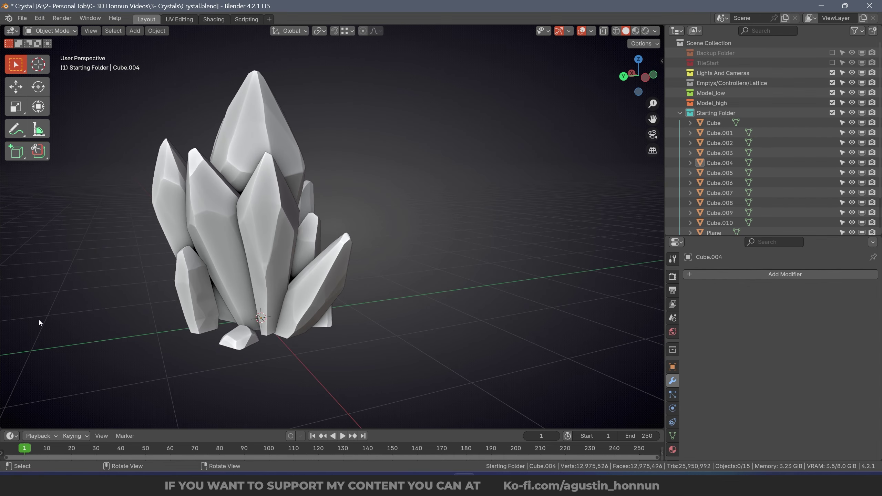
scroll(267, 283, "up", 3)
left_click(341, 218)
scroll(342, 218, "up", 2)
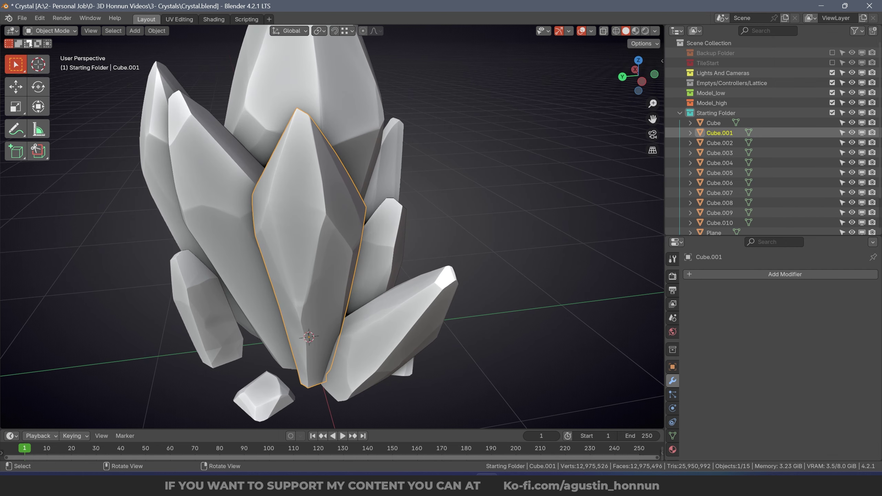
left_click(45, 31)
left_click(55, 64)
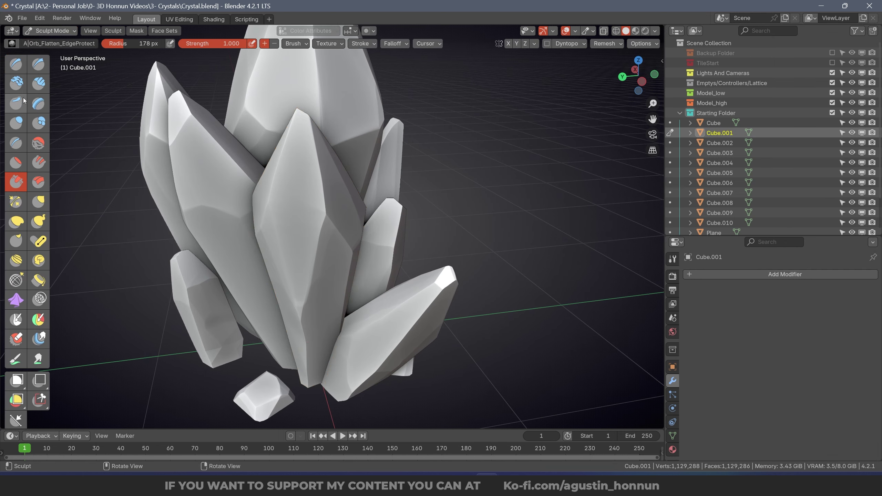
Choose the A| Orb_Slash_01 sculpting brush from the Clay Strips brushes.
left_click(16, 82)
left_click(12, 43)
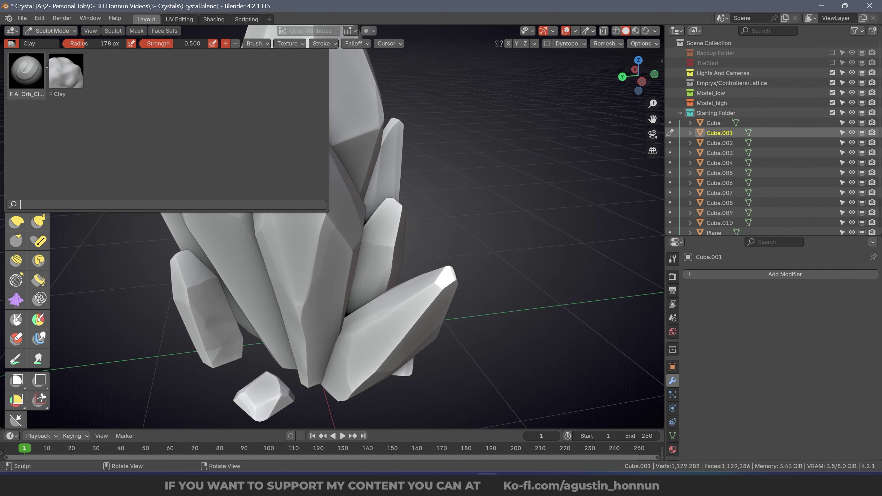
left_click(13, 45)
left_click(15, 46)
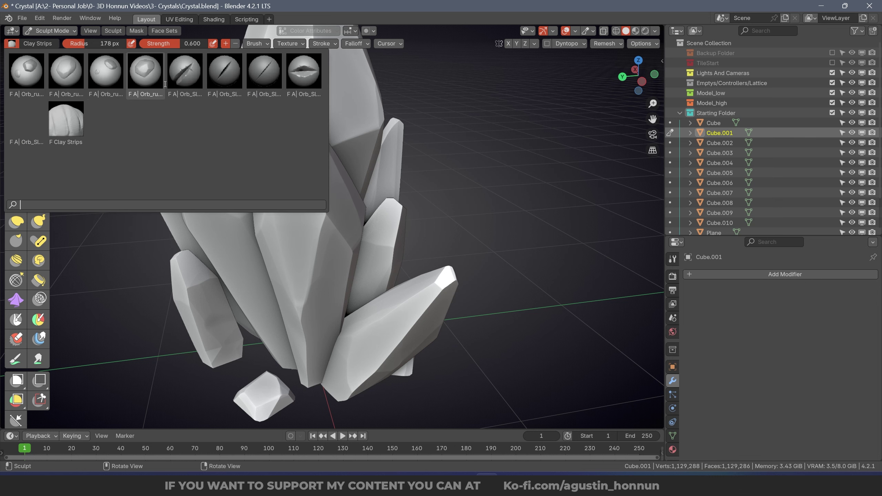
left_click(186, 73)
Try a short horizontal slash stroke across the middle of Cube.001 and undo it.
scroll(362, 285, "up", 2)
left_click_drag(297, 221, 339, 226)
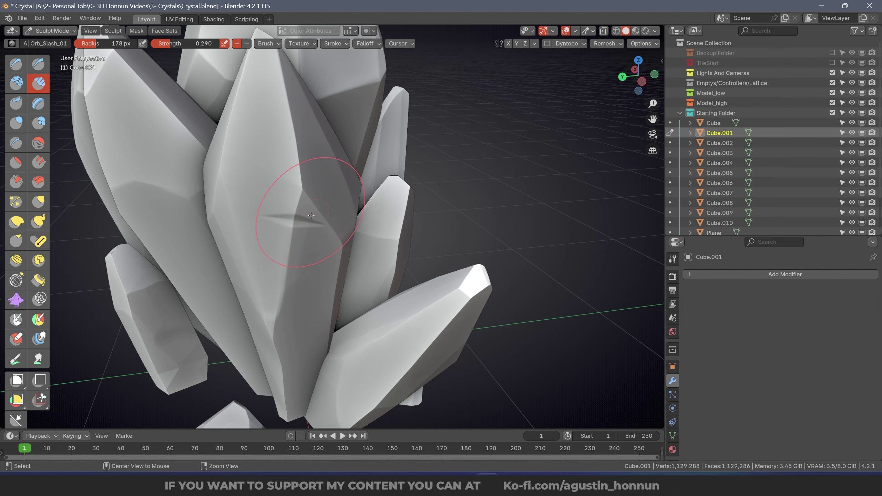
scroll(309, 214, "down", 2)
middle_click_drag(310, 215, 233, 221)
key("ctrl+z")
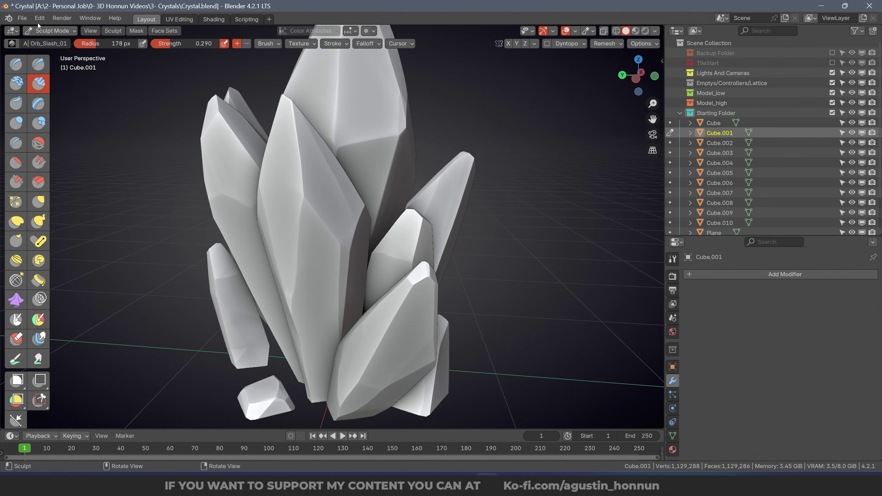
Return to Object Mode and save the file.
left_click(50, 30)
left_click(50, 41)
scroll(356, 201, "down", 3)
key("ctrl+s")
middle_click_drag(355, 201, 329, 199)
middle_click_drag(430, 223, 23, 229)
middle_click_drag(117, 258, 229, 215)
left_click(53, 31)
left_click(58, 42)
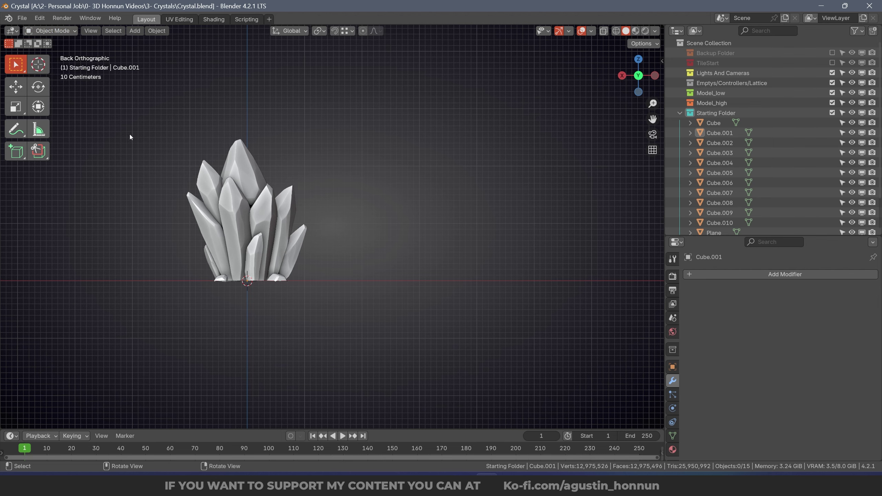
Select Cube.010, the small crystal at the back, and turn on the Face Orientation overlay.
left_click(253, 251)
middle_click_drag(253, 251, 176, 240)
scroll(448, 154, "up", 3)
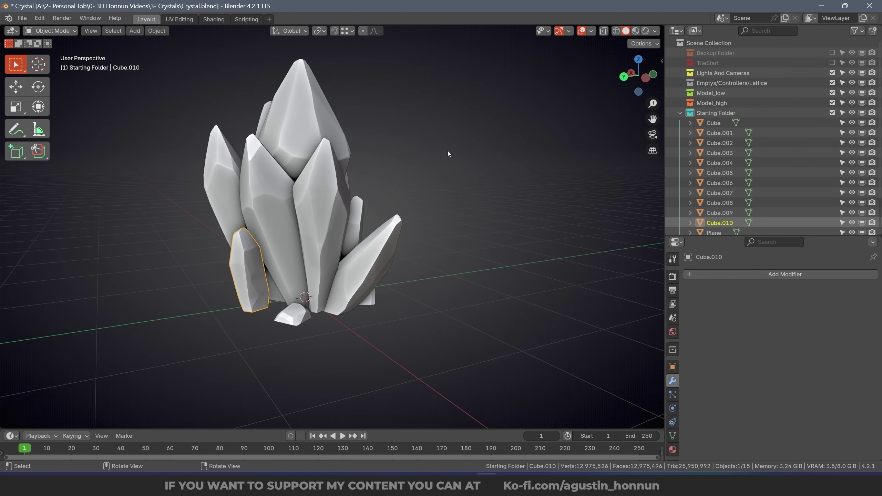
left_click(594, 31)
Select all crystals and apply their location, rotation and scale.
key("a")
middle_click_drag(486, 212, 401, 243)
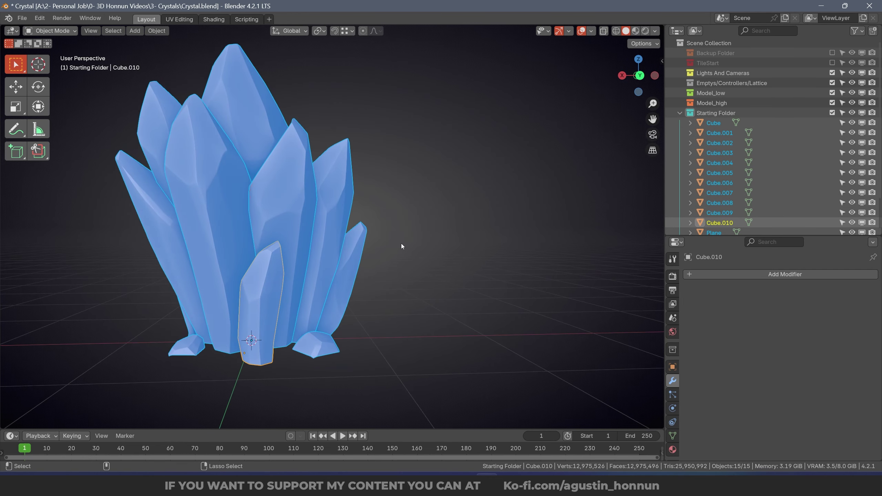
key("ctrl+a")
key("Return")
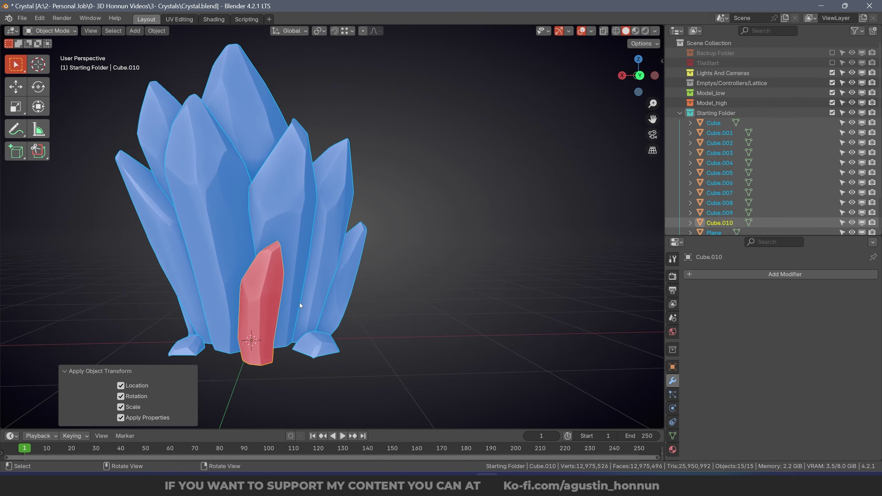
Recalculate the normals of the whole Cube.010 mesh to face outside in Edit Mode.
left_click(371, 273)
middle_click_drag(372, 273, 247, 283)
left_click(174, 291)
scroll(306, 281, "up", 2)
middle_click_drag(339, 280, 356, 241, "shift")
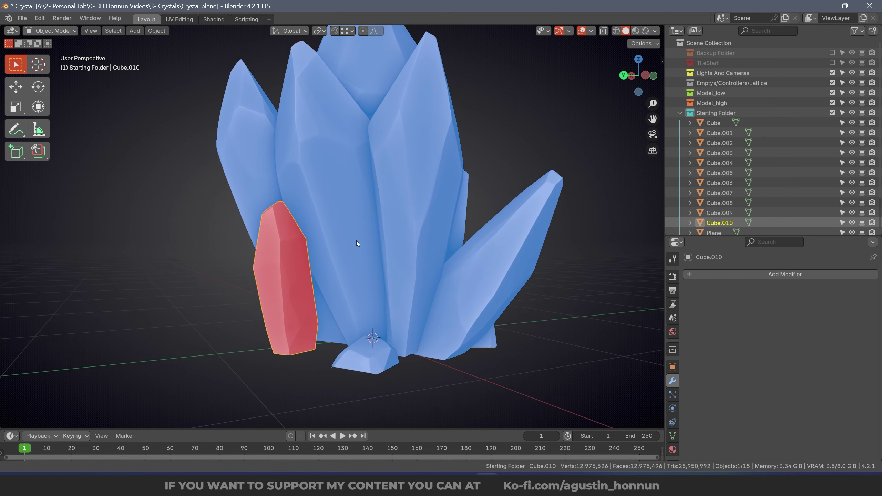
scroll(356, 241, "up", 3)
middle_click_drag(267, 264, 284, 246)
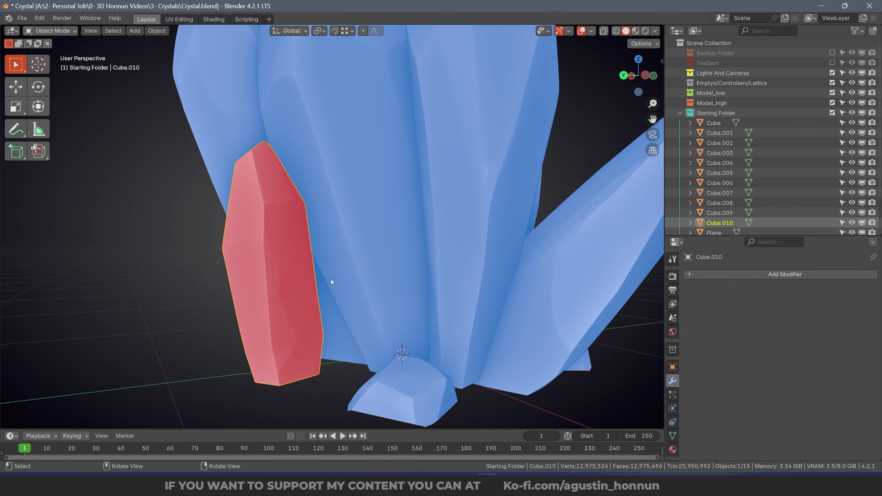
key("Tab")
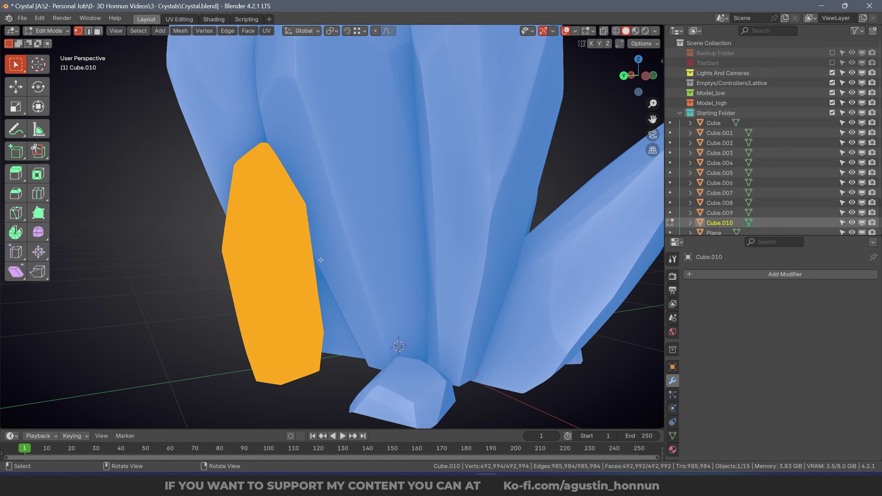
key("ctrl")
key("ctrl+n")
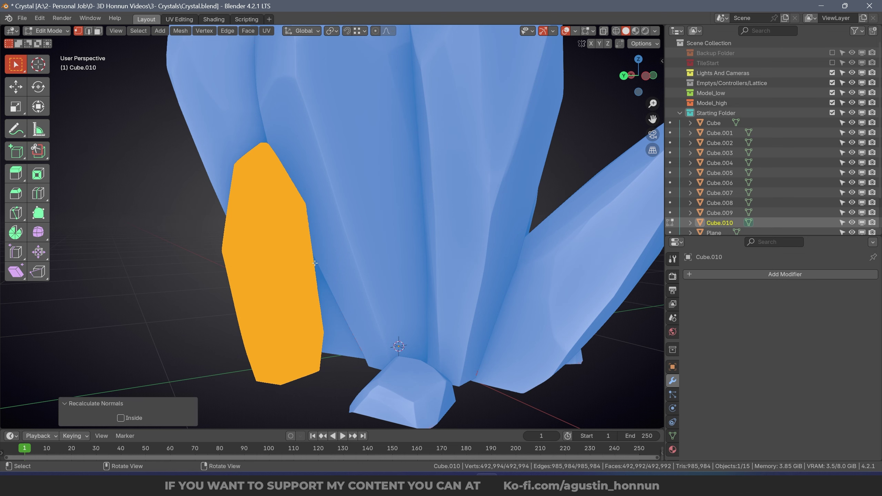
Examine the dense mesh of Cube.010 up close along its edges and facets.
left_click(566, 31)
left_click(565, 31)
scroll(273, 188, "up", 10)
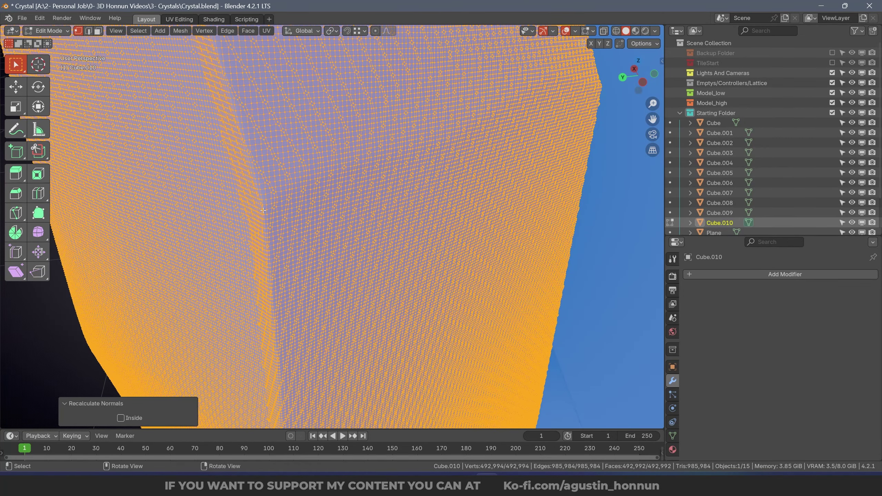
scroll(274, 189, "down", 10)
scroll(300, 185, "up", 6)
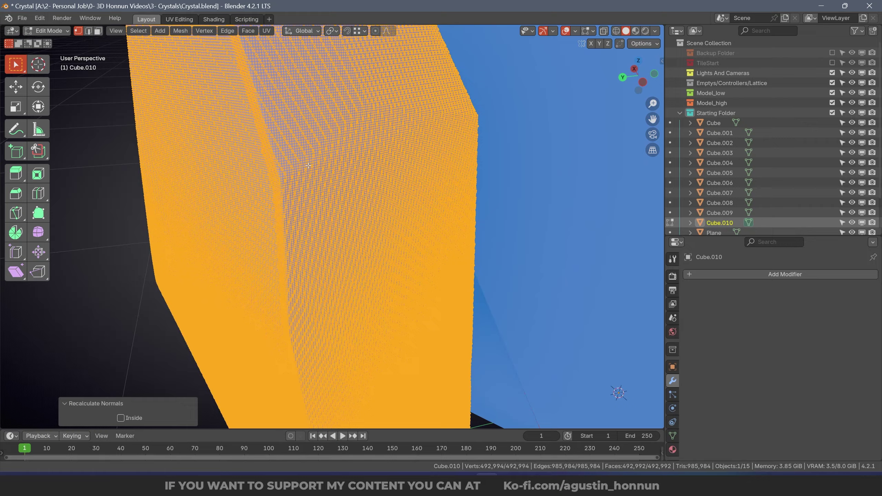
scroll(311, 191, "down", 6)
scroll(310, 191, "up", 8)
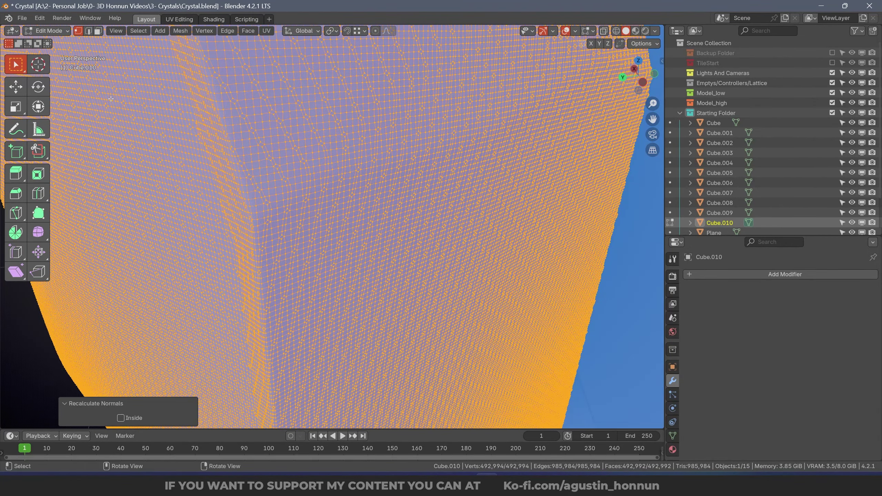
Deselect the mesh of Cube.010 and return to Object Mode with nothing selected.
key("alt+a")
left_click(49, 31)
left_click(45, 39)
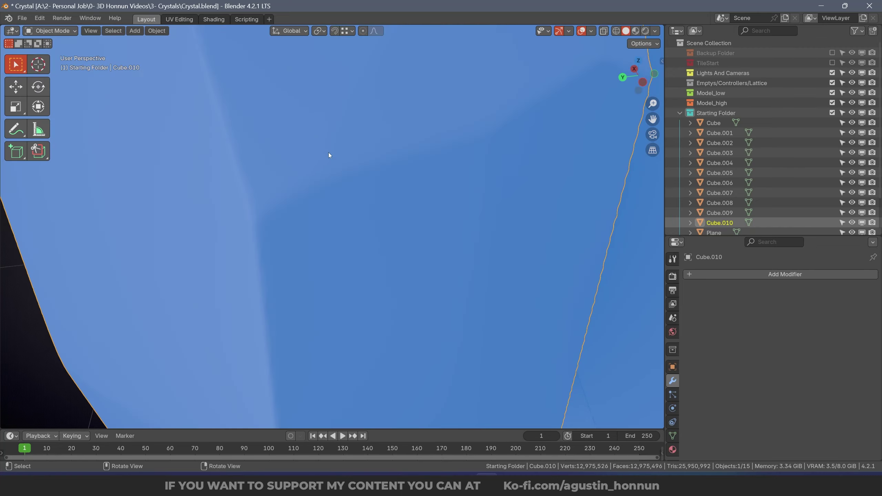
key("alt+a")
scroll(289, 184, "down", 5)
Select all crystals, apply their transforms again and clear the selection.
left_click(306, 167)
middle_click_drag(307, 166, 469, 179)
key("a")
key("ctrl+a")
left_click(344, 241)
key("alt+a")
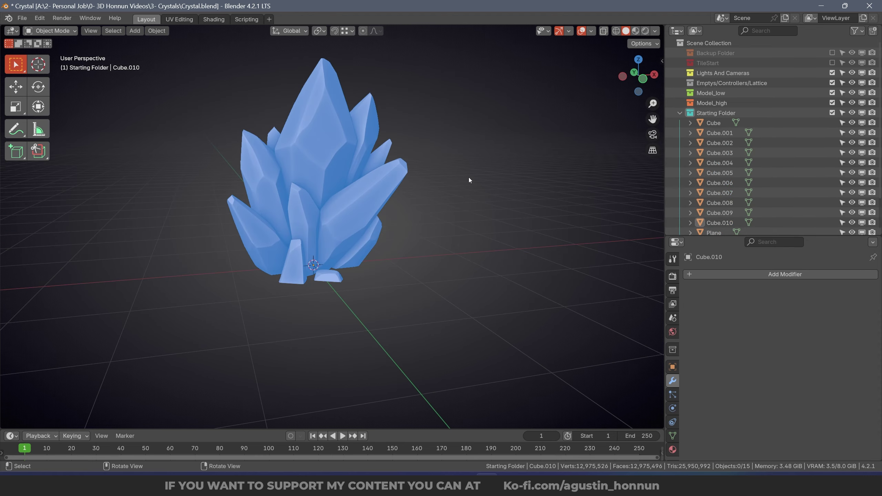
Turn off the Face Orientation overlay and save the file.
left_click(591, 31)
left_click(534, 209)
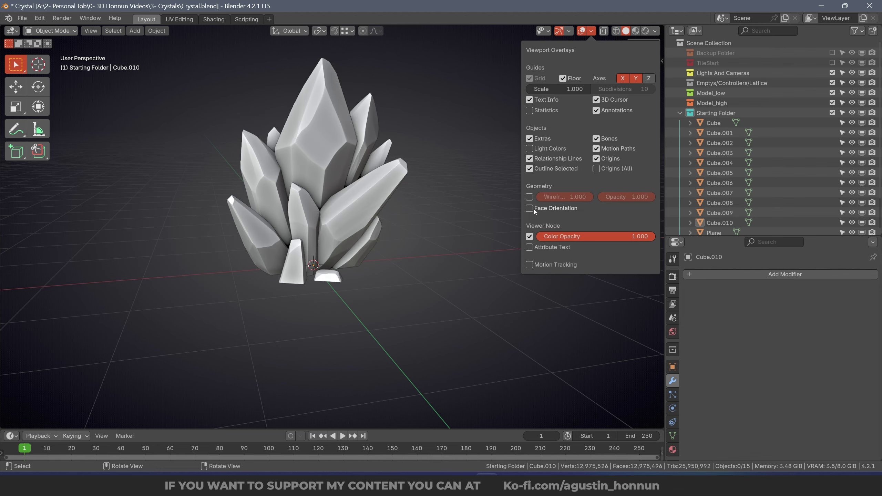
key("ctrl+s")
left_click(310, 194)
middle_click_drag(311, 194, 309, 228, "alt")
scroll(308, 228, "up", 1)
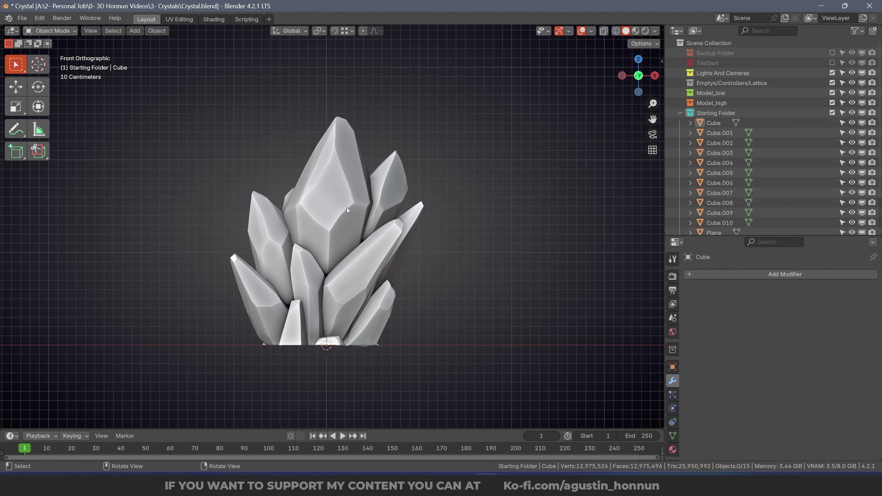
Hide the crystals one after another to check that each is a separate piece, and reveal them all again.
key("h")
left_click(350, 226)
key("h")
left_click(333, 232)
key("h")
left_click(309, 234)
key("h")
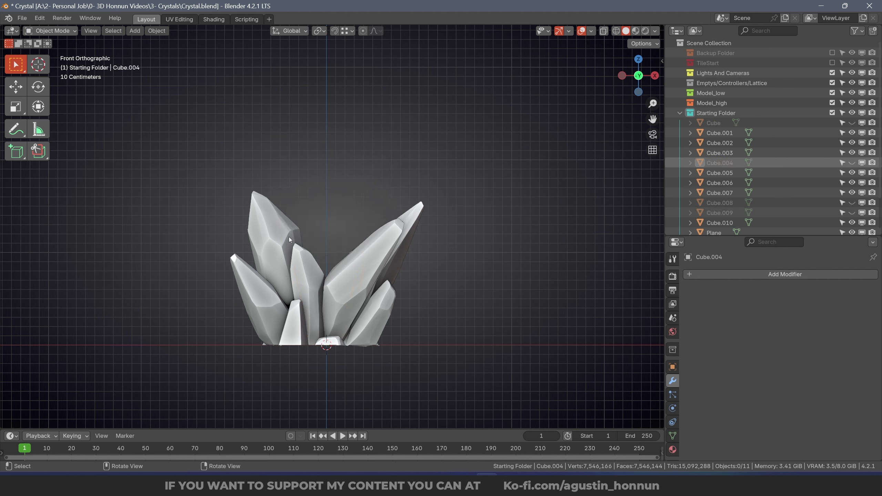
left_click(285, 240)
key("h")
key("h")
left_click(370, 263)
key("h")
left_click(377, 264)
key("h")
left_click(382, 304)
key("h")
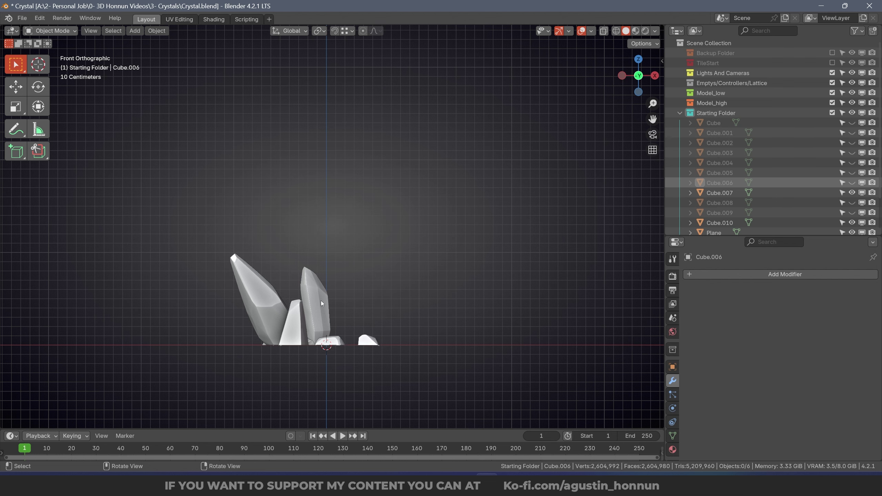
left_click(321, 302)
key("h")
left_click(268, 316)
key("h")
left_click(296, 338)
key("h")
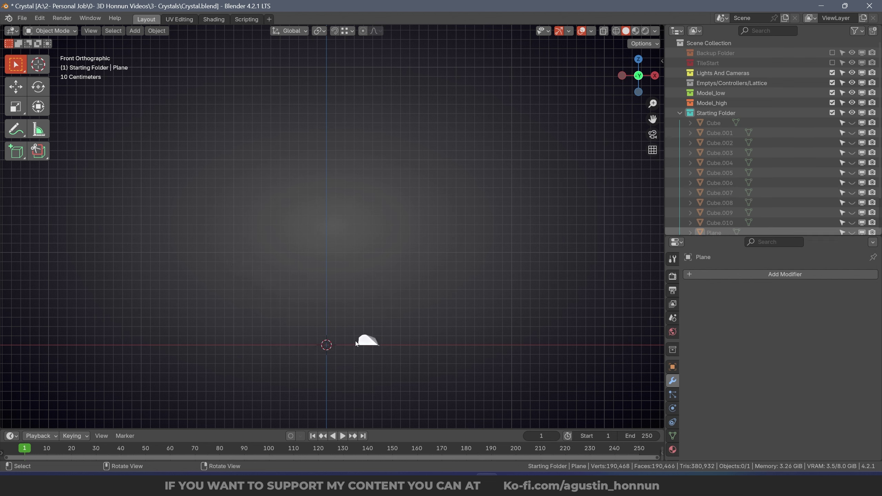
left_click(356, 341)
key("h")
key("alt+h")
Select all crystals, move them into the Model_high collection and exclude the Starting Folder collection.
left_click(390, 271)
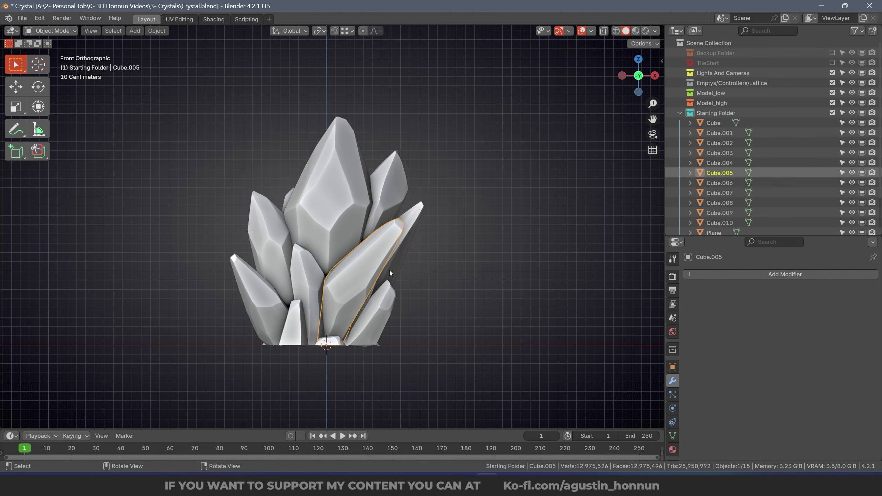
left_click(714, 125)
key("a")
scroll(721, 143, "down", 3)
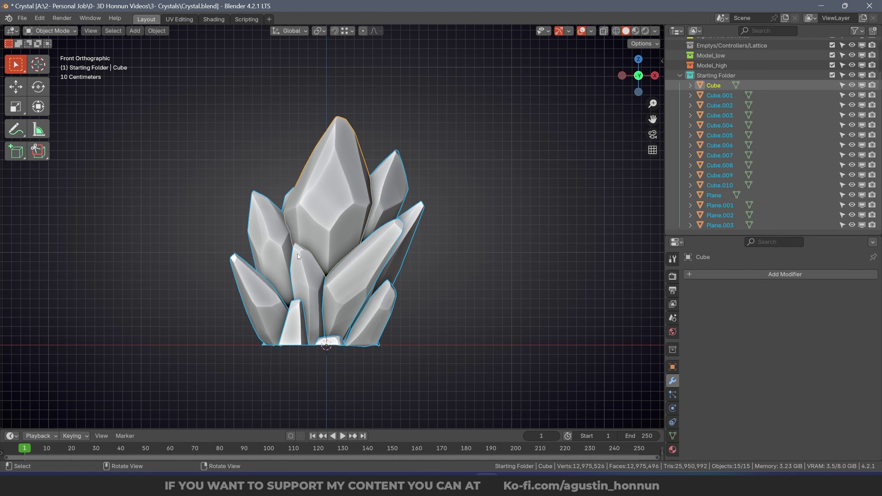
scroll(734, 146, "up", 3)
left_click_drag(715, 133, 735, 102)
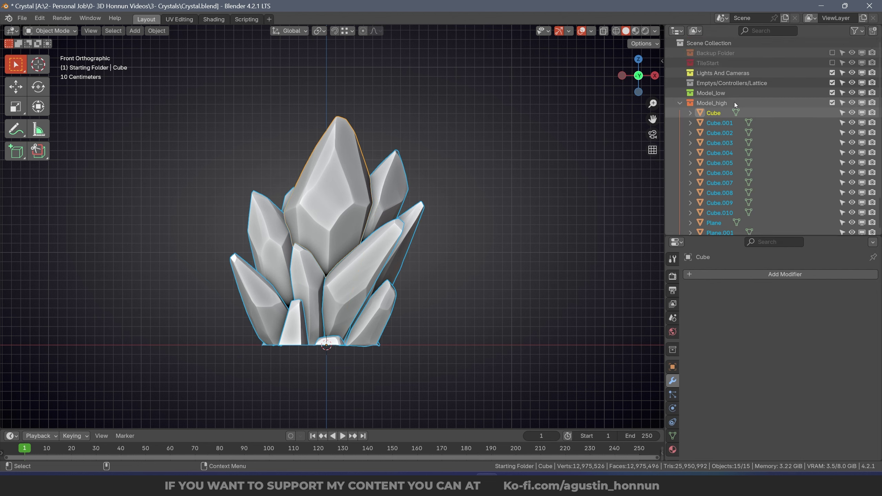
left_click(680, 102)
left_click(680, 103)
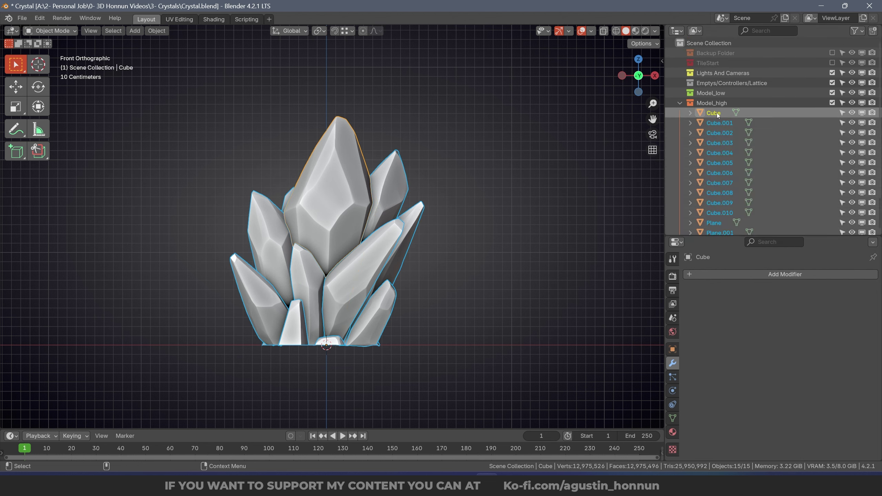
Select every object in Model_high and batch-rename them with the base name Crystal and three-digit numbering.
left_click(717, 113)
scroll(730, 166, "down", 3)
left_click(720, 215, "shift")
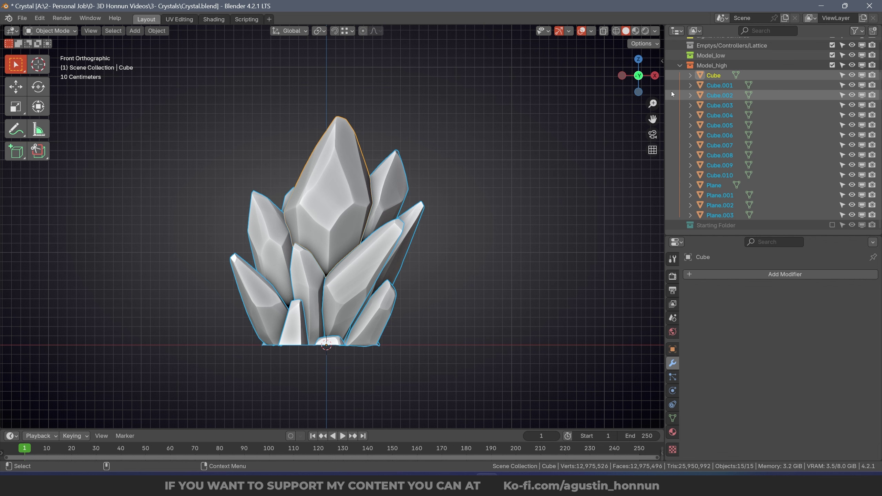
key("n")
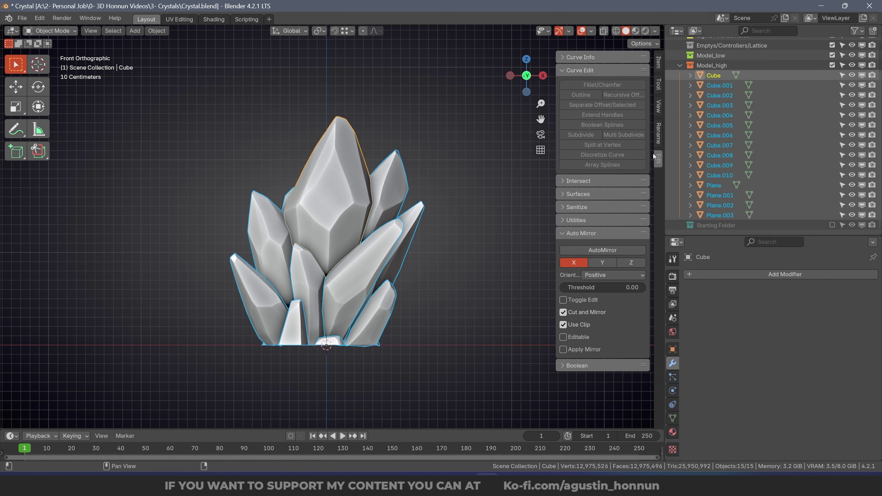
left_click(659, 134)
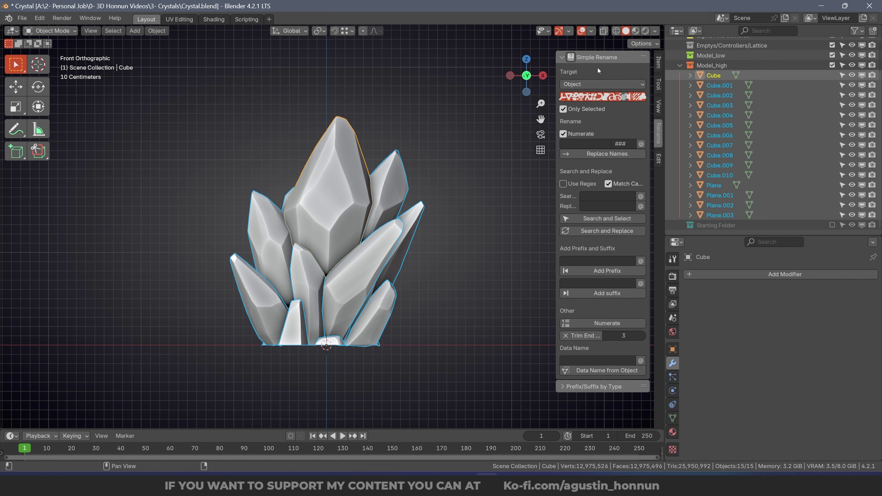
left_click(593, 141)
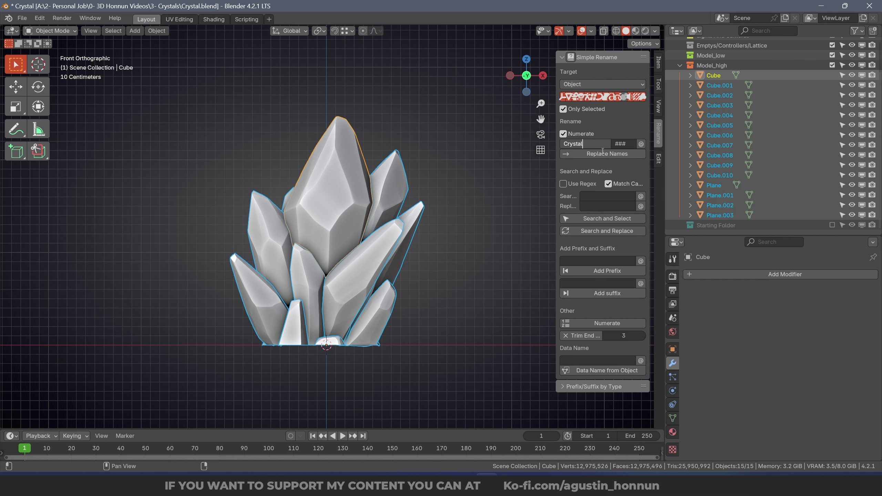
left_click(605, 154)
left_click(605, 156)
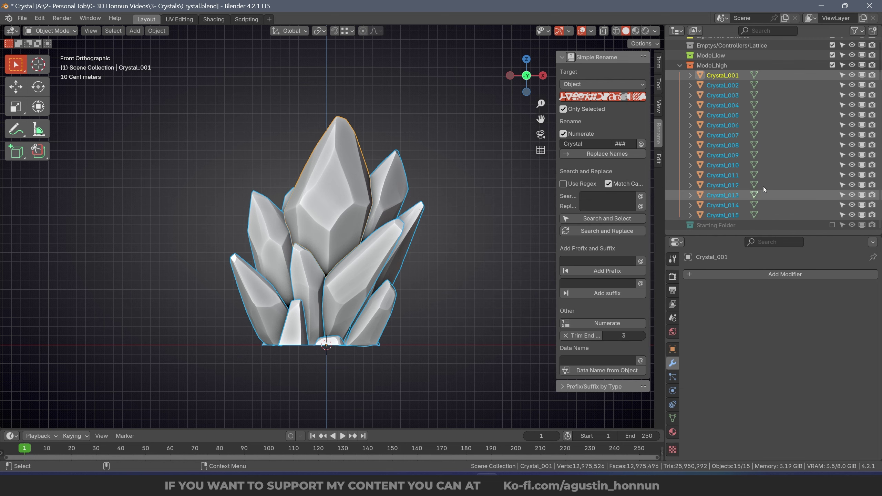
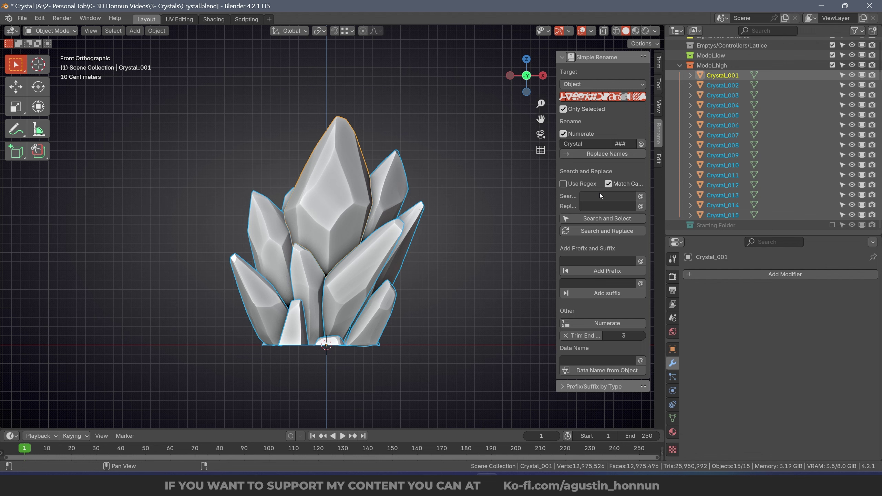
Add the suffix _high to the names of the selected crystals and save the file.
key("Return")
left_click(601, 292)
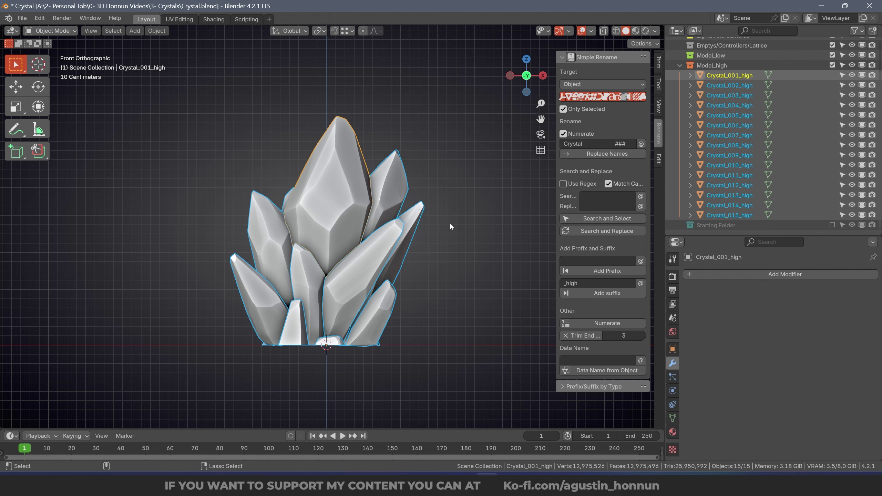
key("ctrl+s")
key("n")
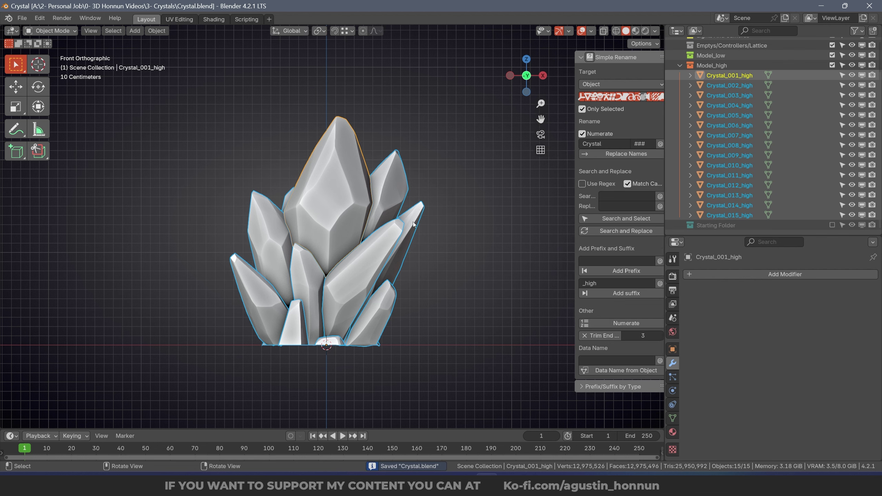
Duplicate all the high-poly crystals in place without moving the copies.
key("alt+a")
middle_click_drag(353, 215, 565, 178)
key("a")
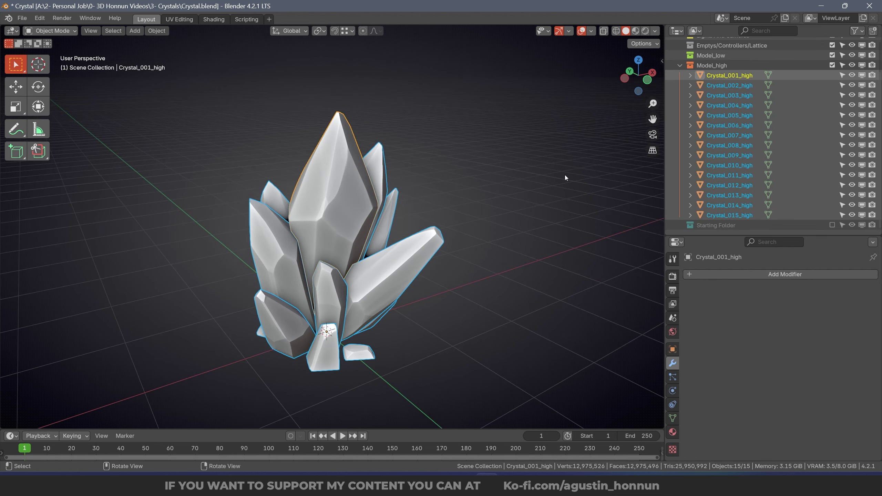
key("shift")
key("shift+d")
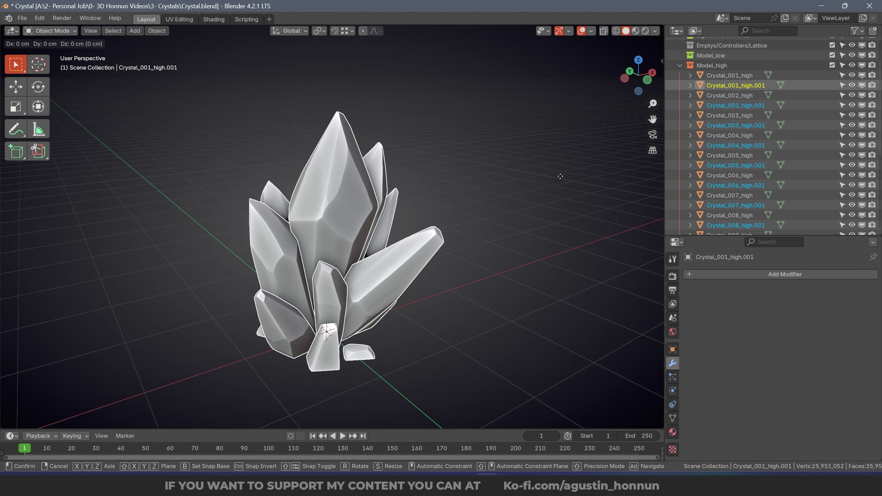
right_click(561, 177)
Move the duplicated crystals into the Model_low collection.
middle_click_drag(561, 177, 375, 129)
key("m")
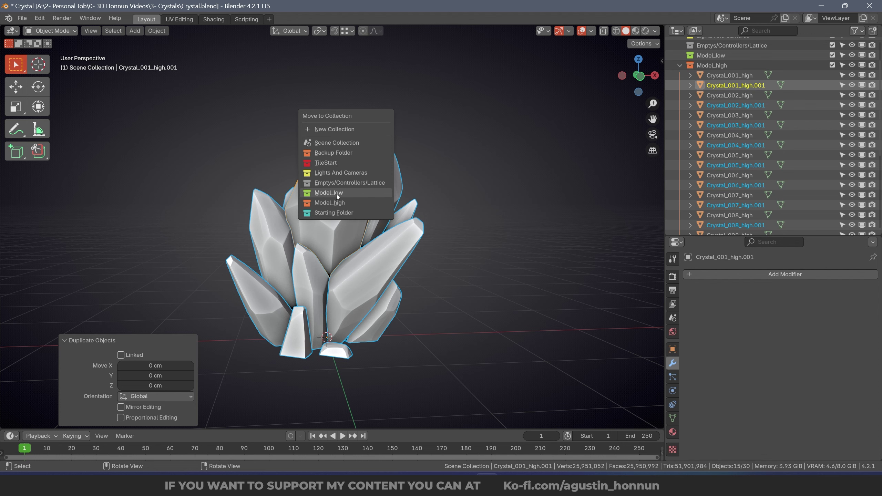
scroll(835, 149, "up", 3)
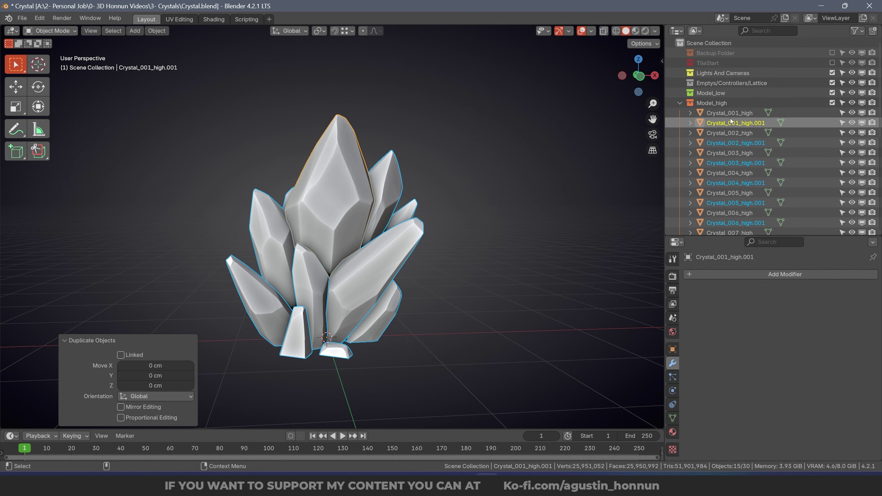
left_click_drag(732, 110, 721, 91)
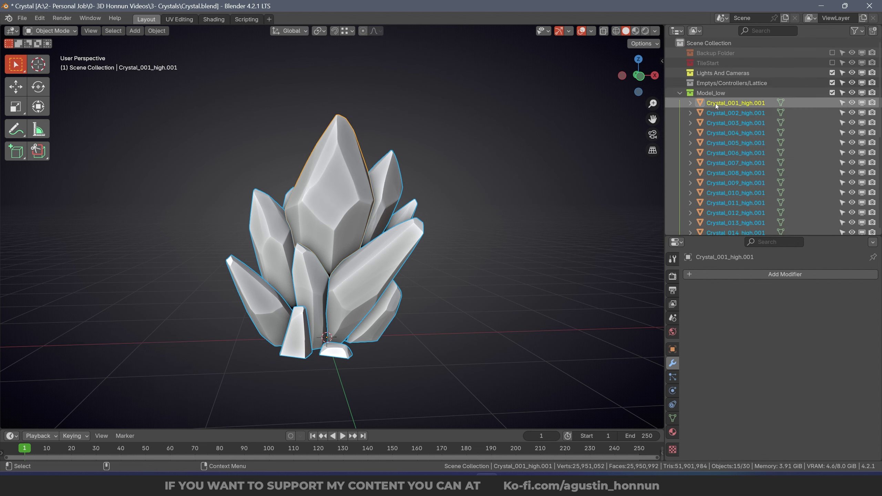
Collapse the Model_high collection and select only the copies Crystal_001_high.001 through Crystal_015_high.001 in Model_low.
left_click(719, 104)
scroll(751, 136, "down", 9)
left_click(739, 213, "shift")
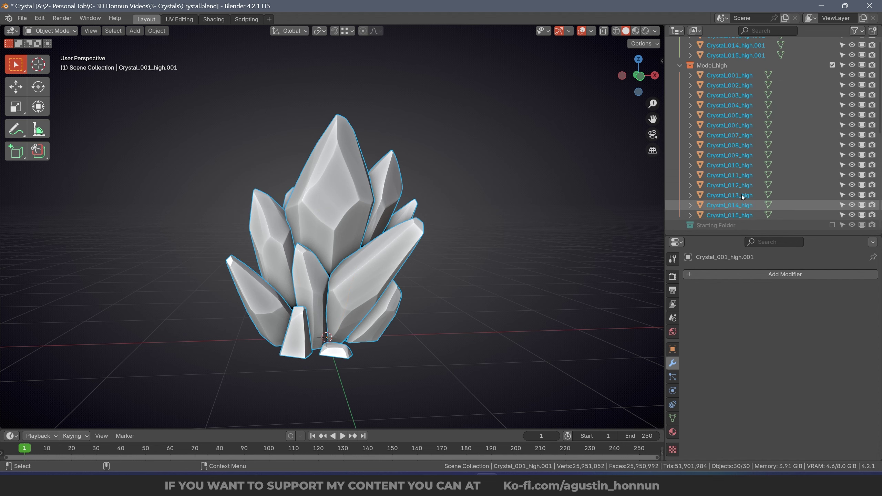
scroll(743, 172, "up", 2)
left_click(737, 105)
left_click(747, 97)
scroll(748, 102, "up", 7)
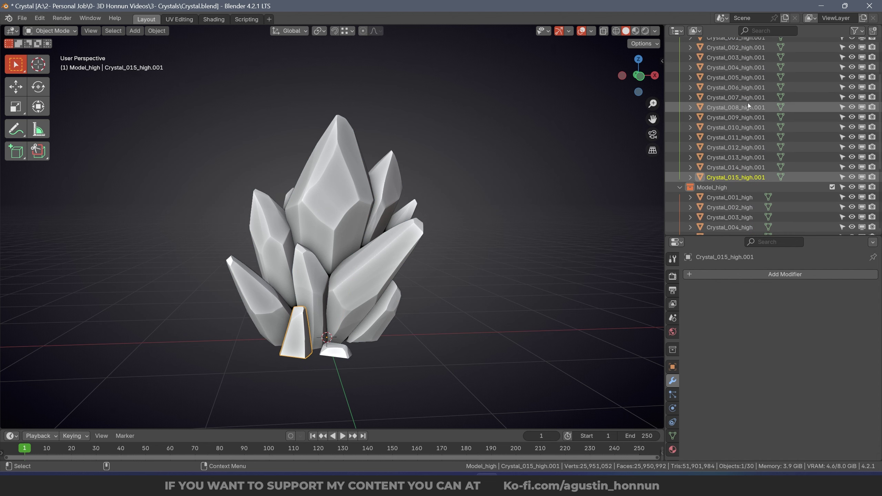
left_click(749, 99, "shift")
scroll(745, 131, "down", 5)
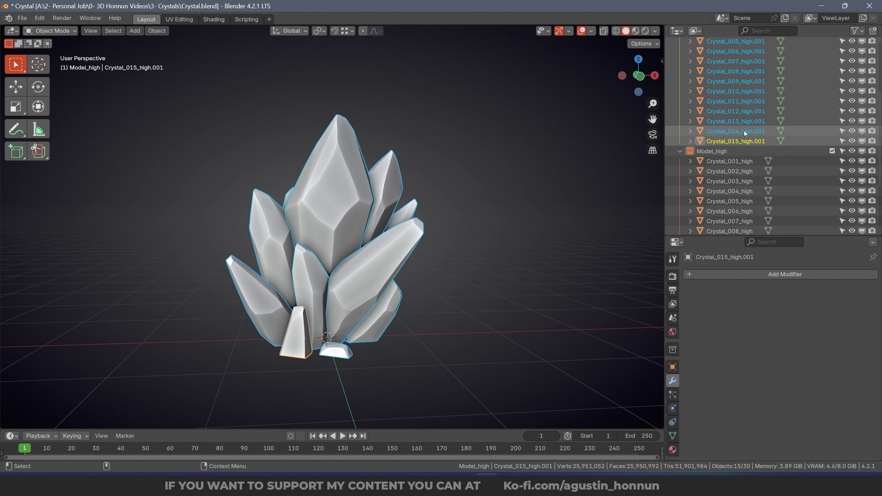
left_click(677, 152)
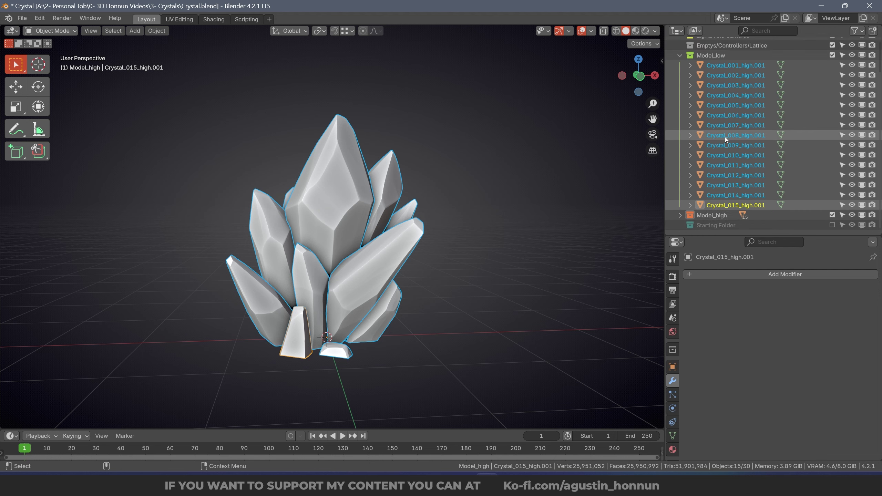
left_click(734, 65)
left_click(764, 204, "shift")
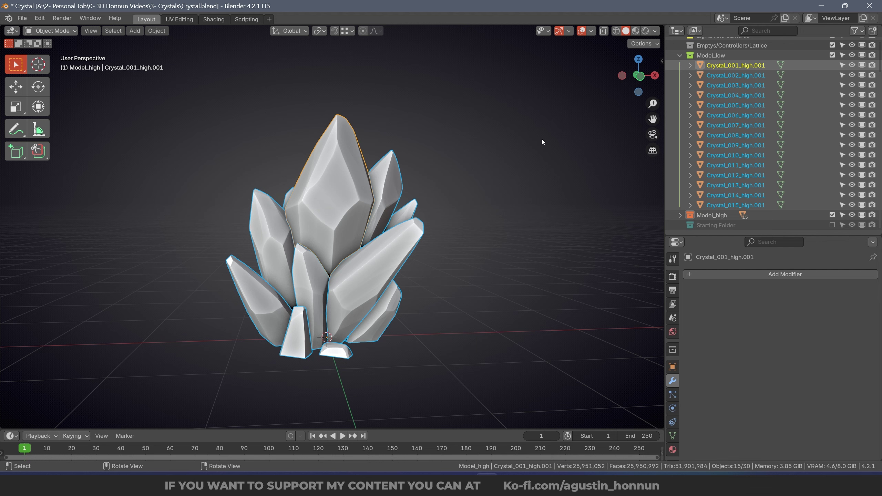
Replace high.001 with low in the selected copies' names, save the file and clear the selection.
key("n")
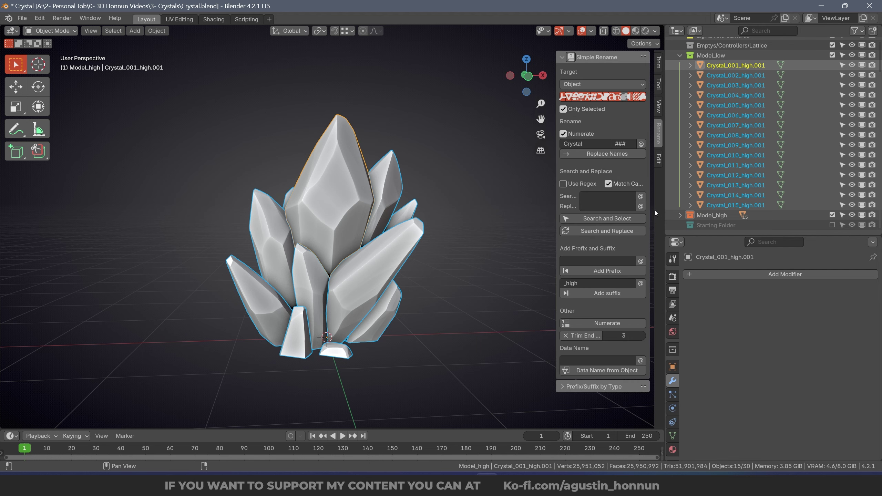
left_click(597, 197)
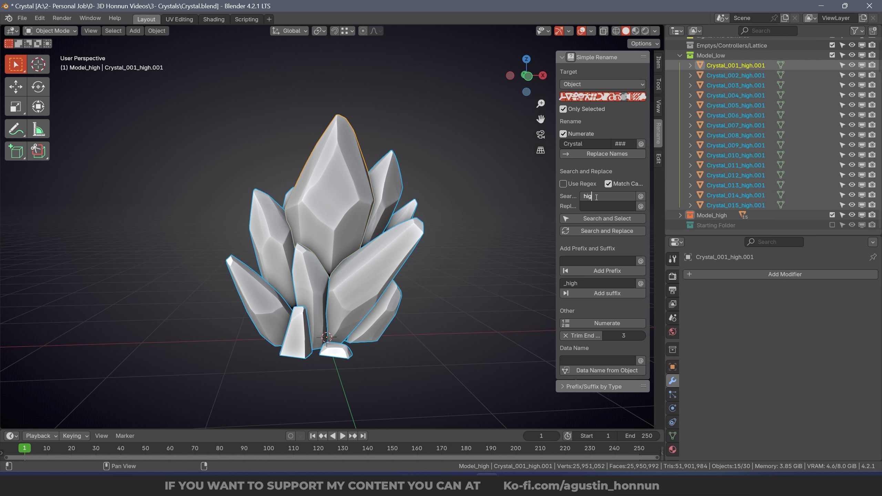
key("Tab")
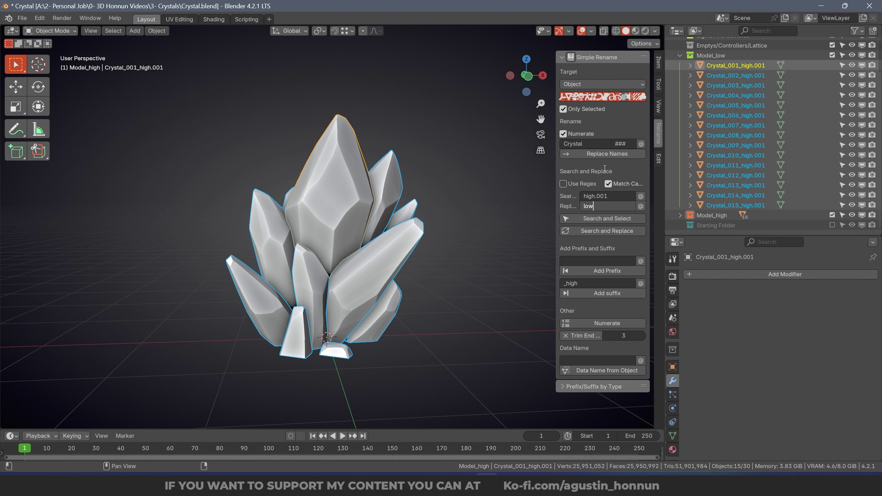
key("Return")
left_click(614, 232)
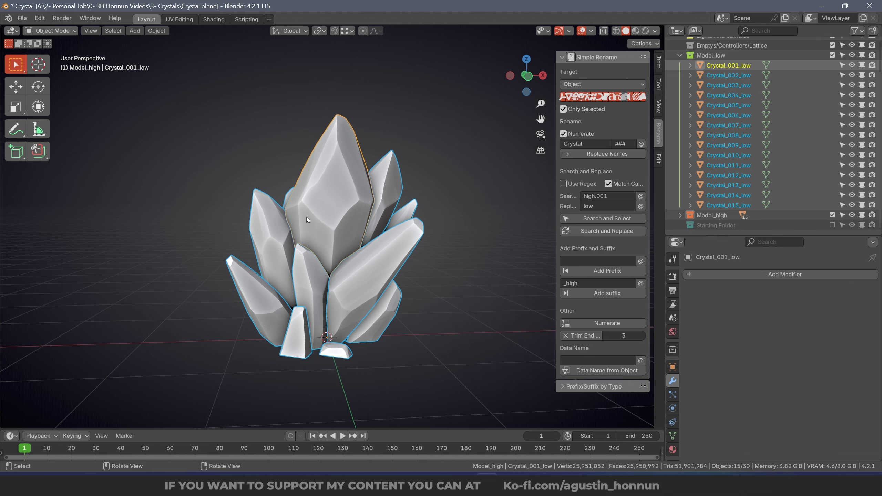
key("ctrl+s")
key("alt+a")
key("n")
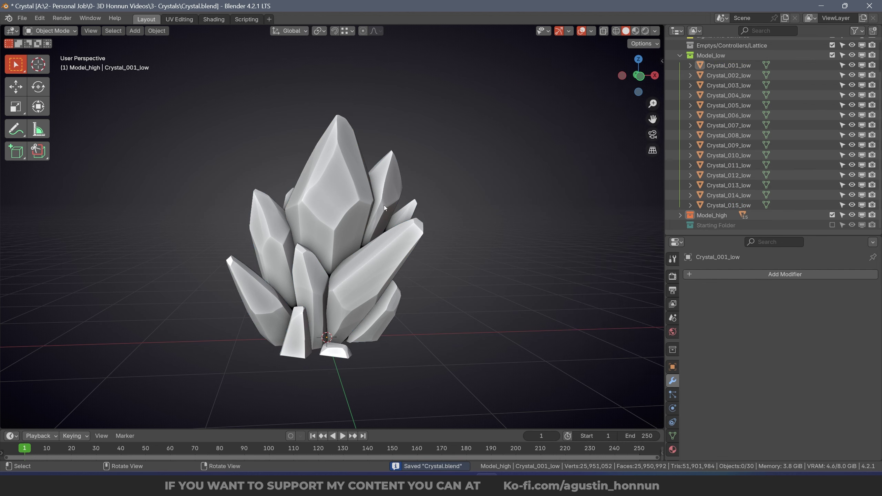
Expand the Model_high collection, enlarge the object list and select Crystal_001_high through Crystal_015_high.
left_click(680, 216)
middle_click_drag(510, 187, 500, 179)
scroll(726, 190, "down", 7)
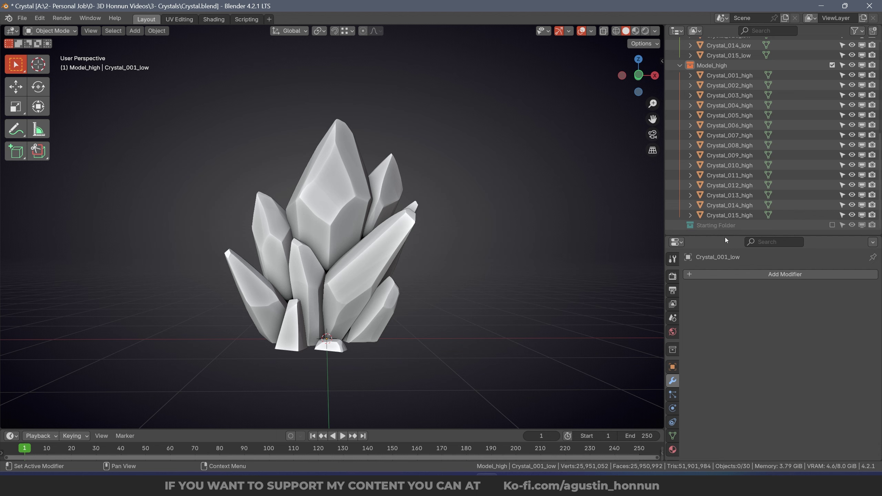
left_click_drag(727, 235, 728, 310)
left_click(730, 291)
left_click(729, 151, "shift")
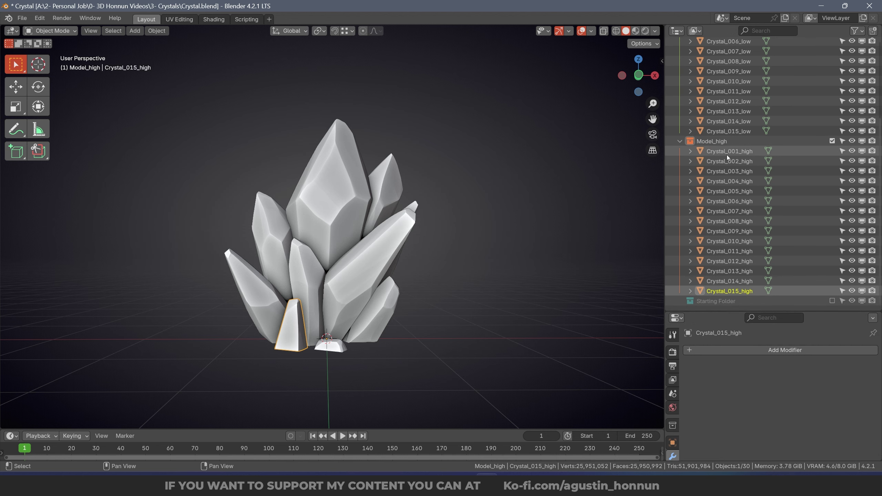
key("shift+d")
key("x")
right_click(241, 222)
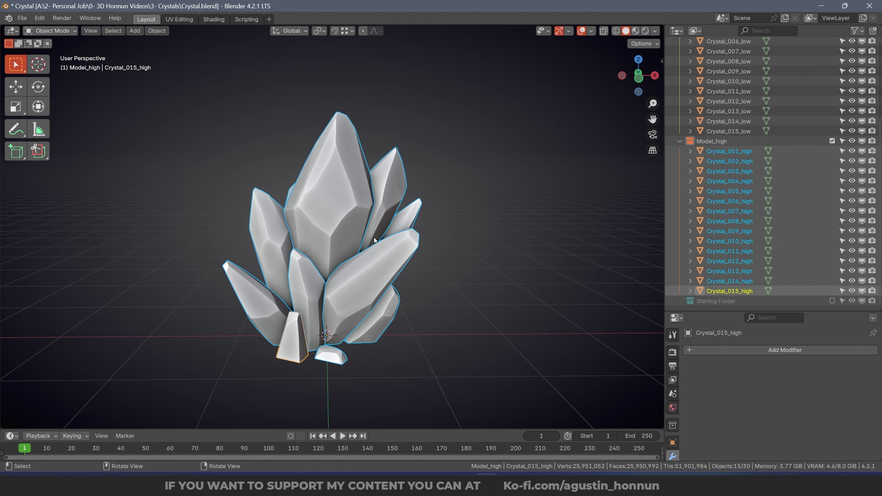
Select Crystal_001_low through Crystal_015_low and hide all unselected objects.
left_click(742, 132)
scroll(754, 143, "up", 4)
scroll(747, 132, "up", 3)
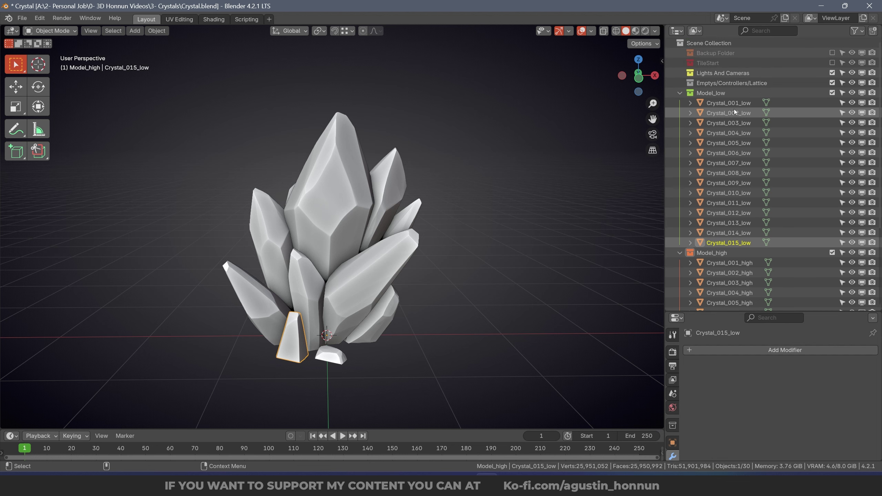
left_click(736, 107, "shift")
key("shift+h")
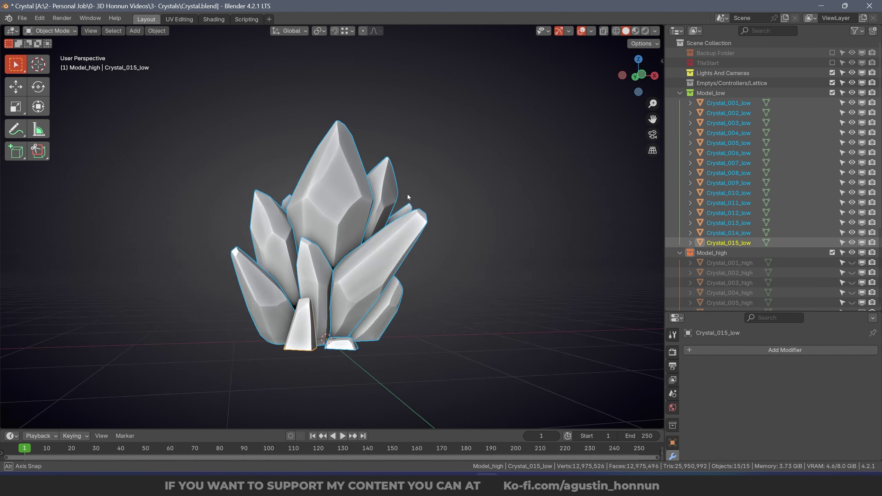
Unhide all objects, exclude the Model_high collection from the view layer, and save the file with nothing selected.
key("alt+h")
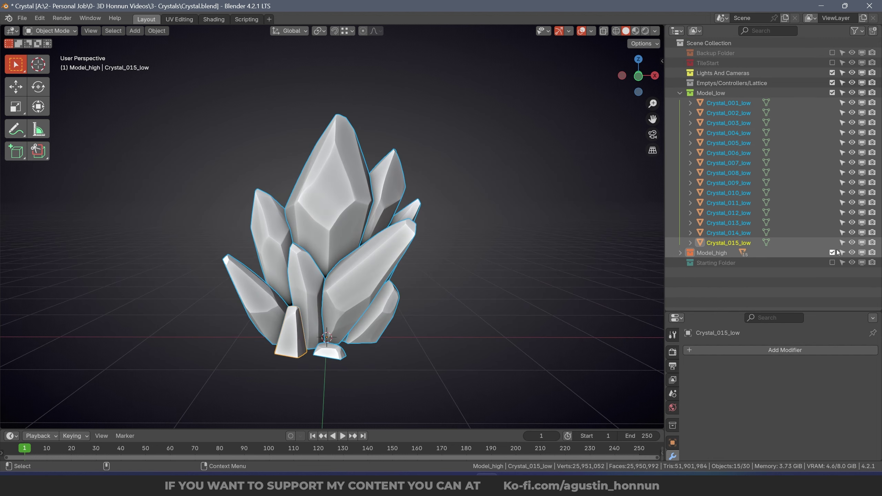
left_click(833, 253)
left_click(502, 202)
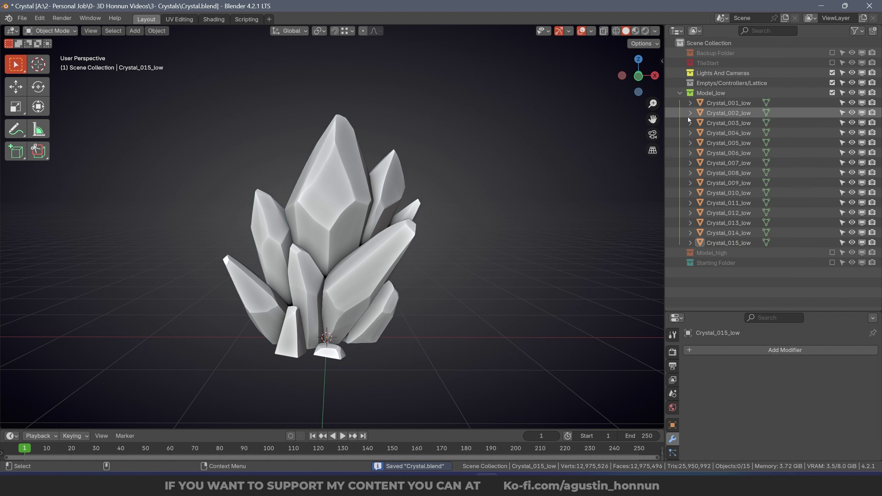
left_click(724, 104)
left_click(728, 245, "shift")
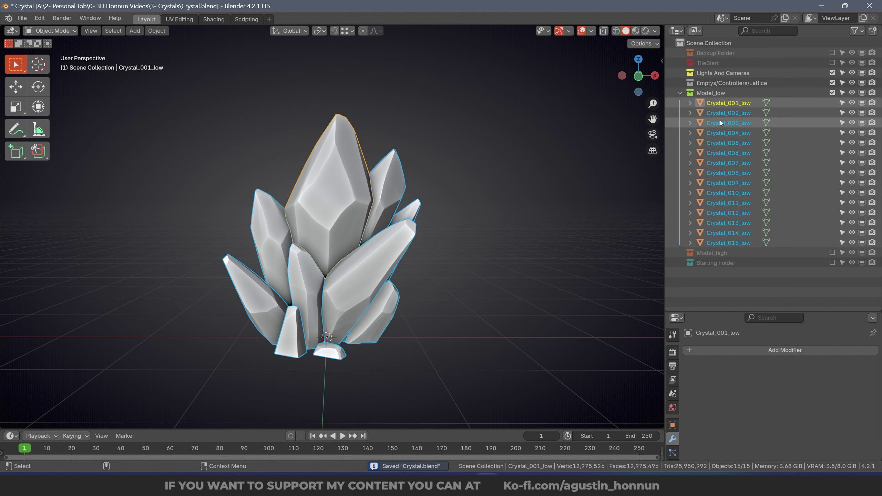
key("alt+a")
middle_click_drag(353, 231, 369, 231)
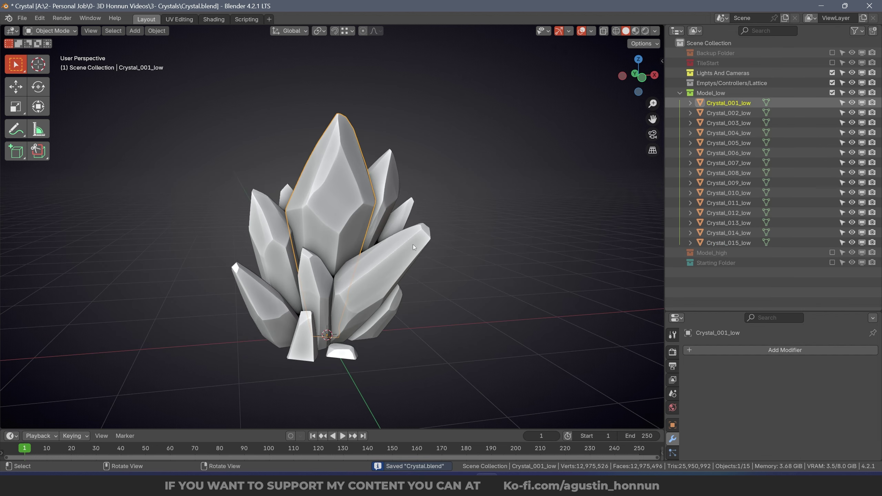
Exclude the Emptys/Controllers/Lattice and Lights And Cameras collections from the view layer and clear the selection.
left_click(713, 101)
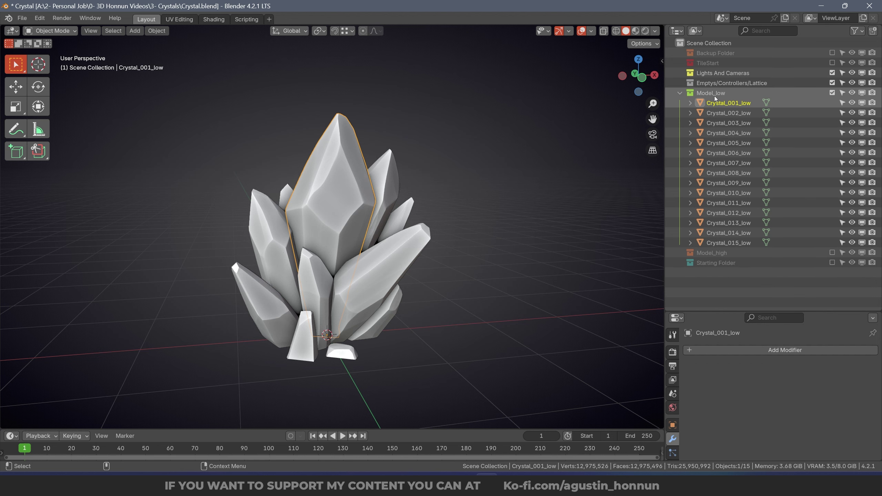
left_click(833, 83)
left_click(833, 73)
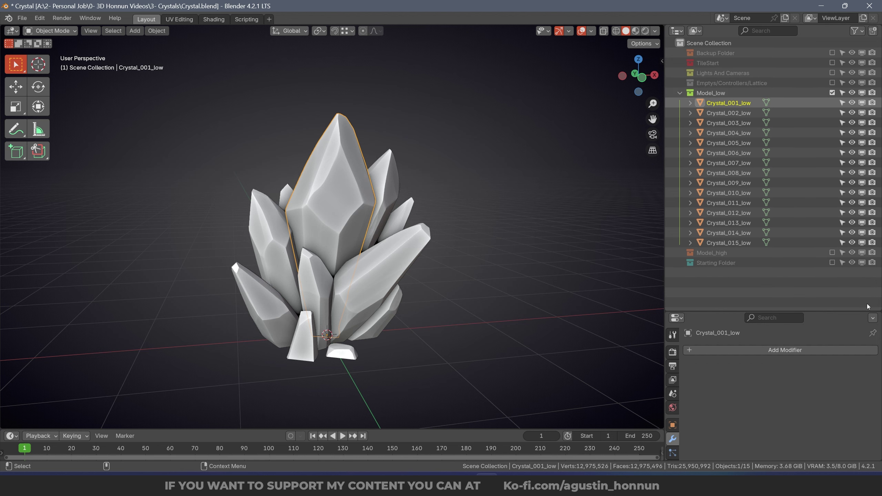
key("alt+a")
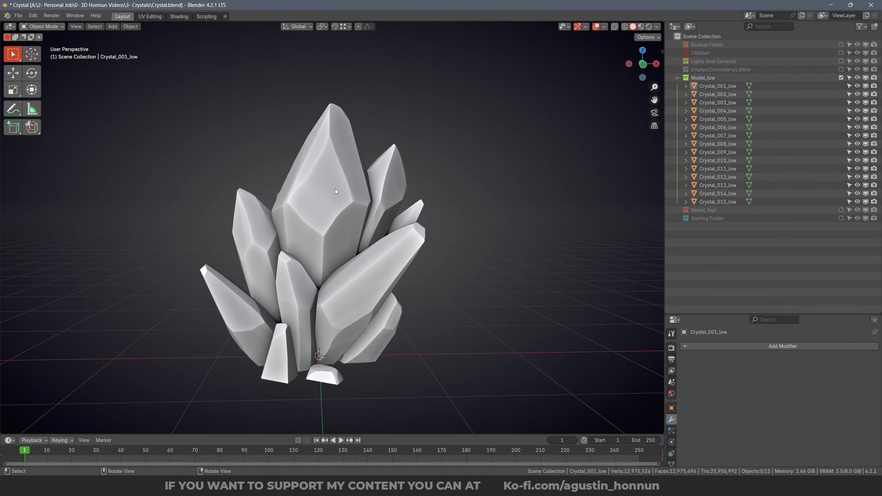
Examine the Model_low crystal cluster from the front, above and the sides, paying attention to the large central crystal.
key("a")
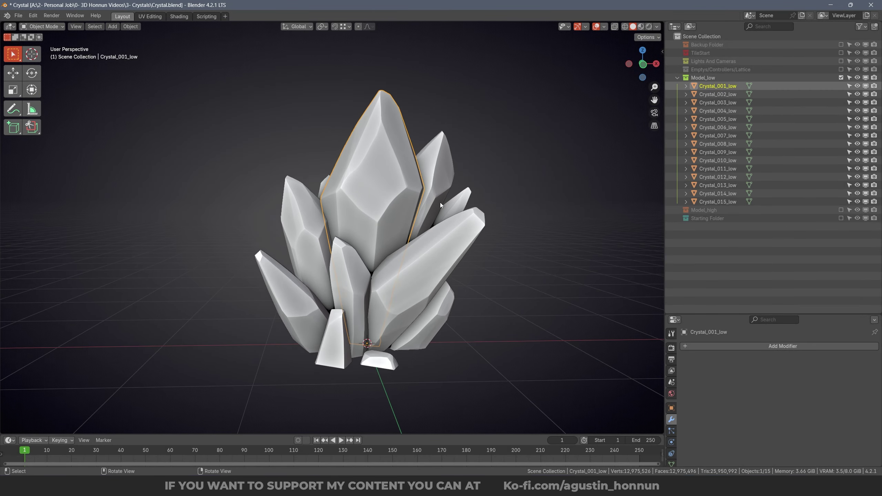
key("alt+a")
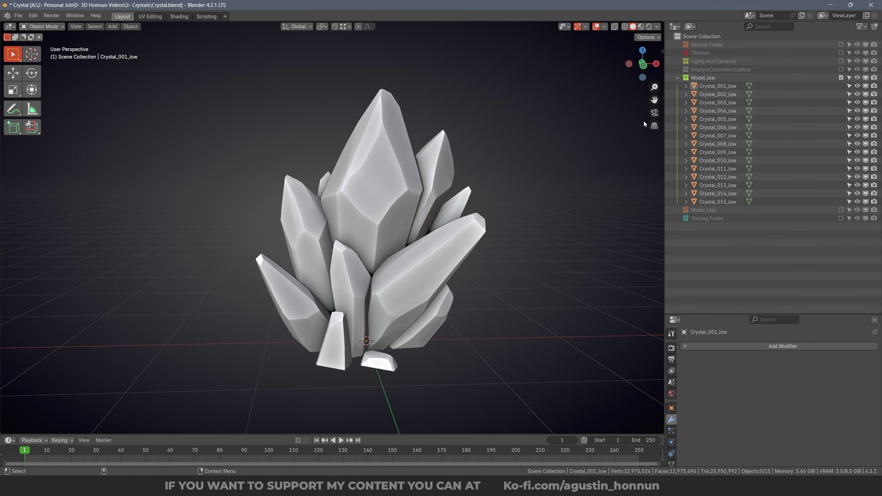
middle_click_drag(644, 122, 437, 96)
left_click(376, 177)
key("KP_1")
scroll(376, 177, "up", 2)
key("alt+a")
left_click(390, 160)
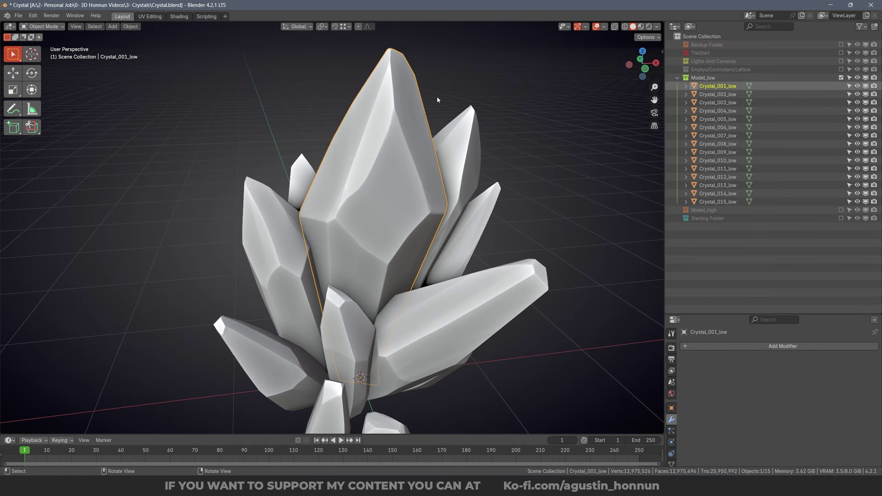
scroll(355, 134, "down", 3)
middle_click_drag(355, 134, 413, 191)
scroll(413, 191, "up", 3)
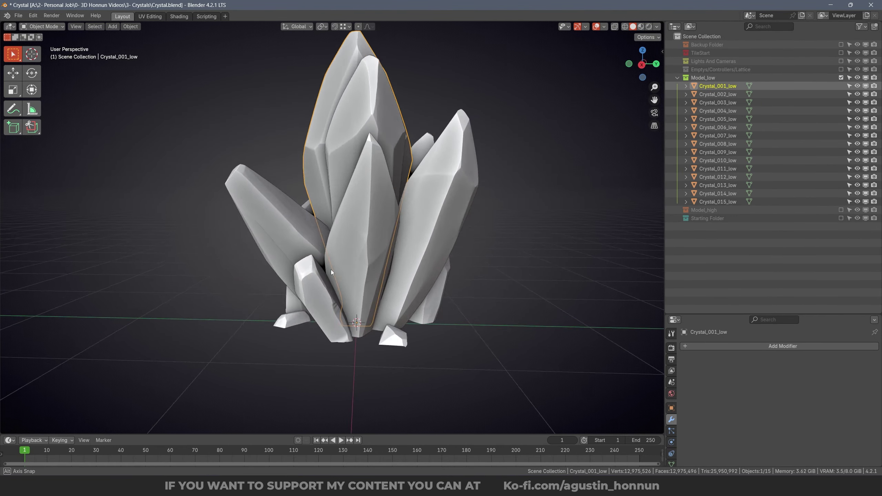
middle_click_drag(453, 231, 366, 147)
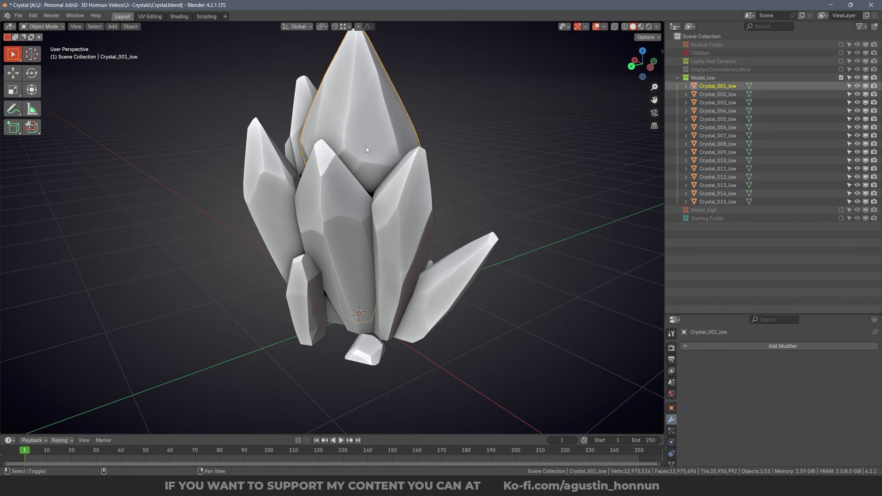
Isolate Crystal_001_low to inspect its shape, then unhide the other crystals and clear the selection.
key("shift+h")
middle_click_drag(343, 231, 434, 168)
key("alt+h")
key("alt+a")
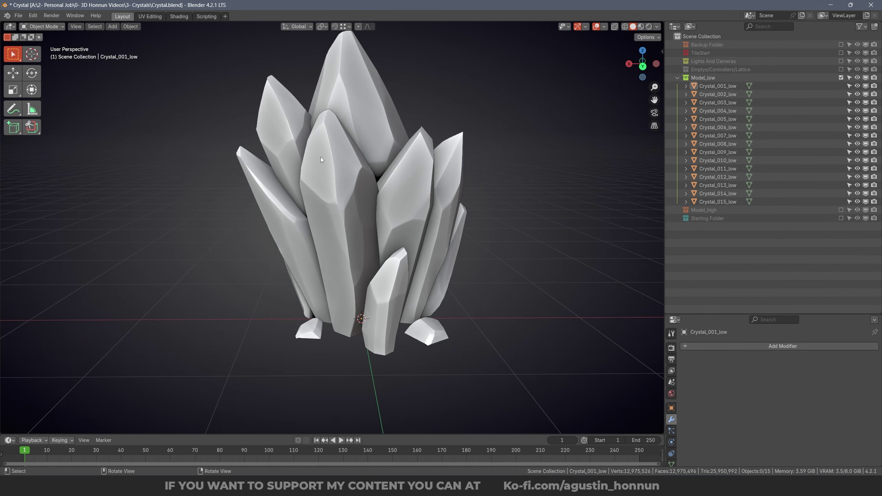
Examine the back and remaining sides of the whole crystal cluster, returning to a front view.
middle_click_drag(416, 217, 324, 187)
scroll(362, 220, "up", 2)
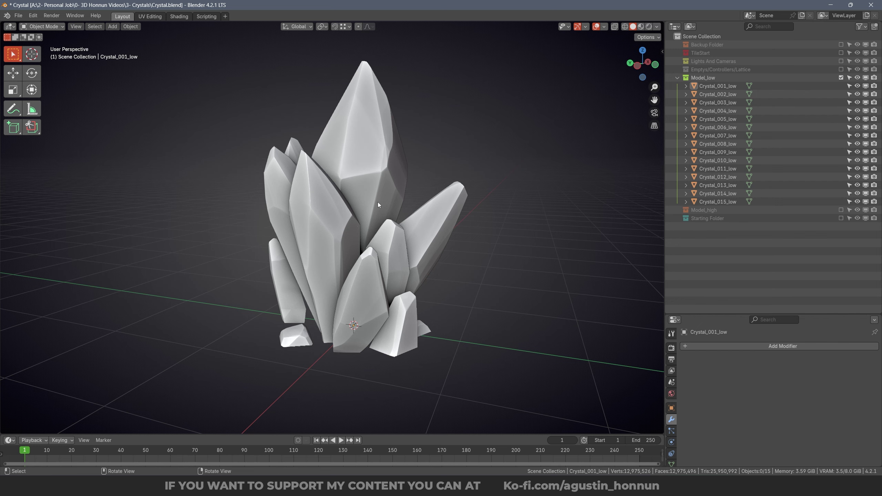
middle_click_drag(349, 146, 462, 205, "shift")
left_click(360, 186)
scroll(417, 195, "down", 2)
key("alt+a")
middle_click_drag(385, 182, 513, 211)
scroll(393, 175, "up", 1)
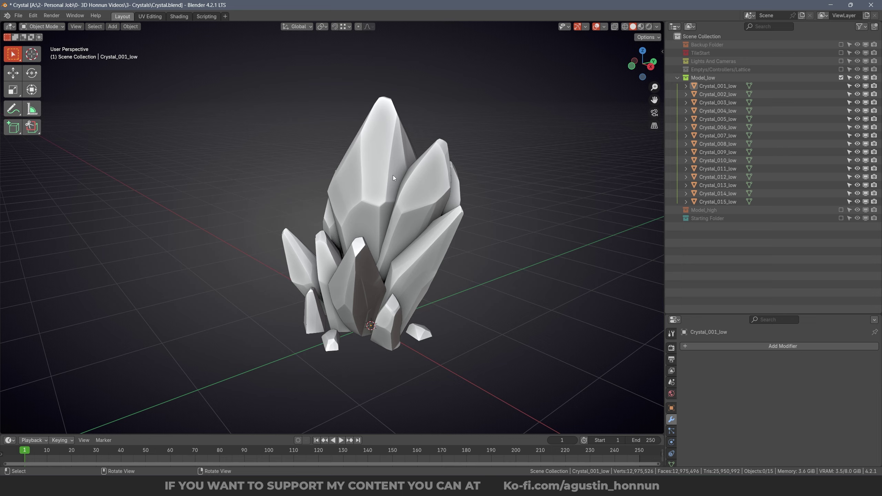
left_click(393, 175)
middle_click_drag(392, 175, 512, 203)
key("alt+a")
middle_click_drag(417, 229, 411, 199)
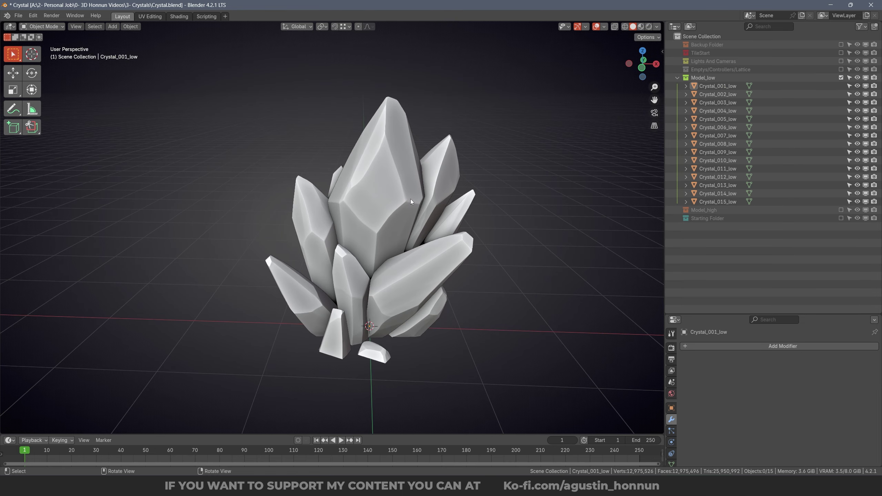
Add a Decimate modifier to Crystal_001_low with a Collapse ratio of 0.01.
left_click(407, 198)
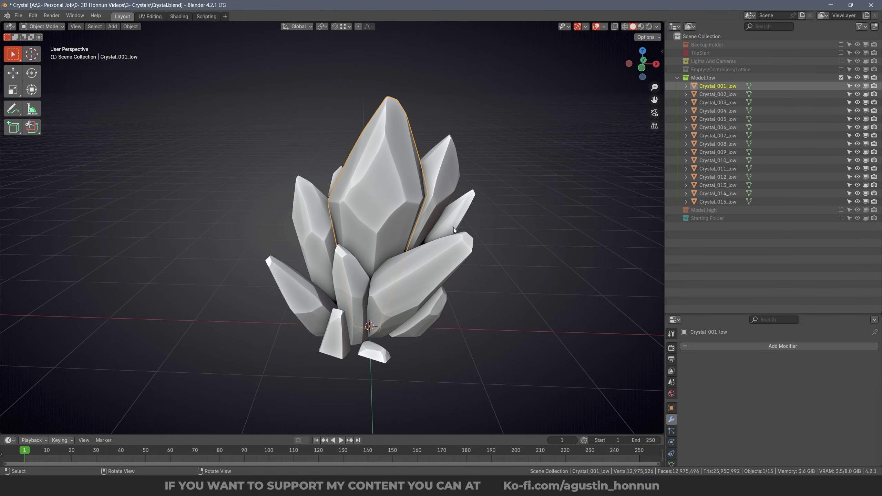
left_click(699, 348)
mouse_move(697, 347)
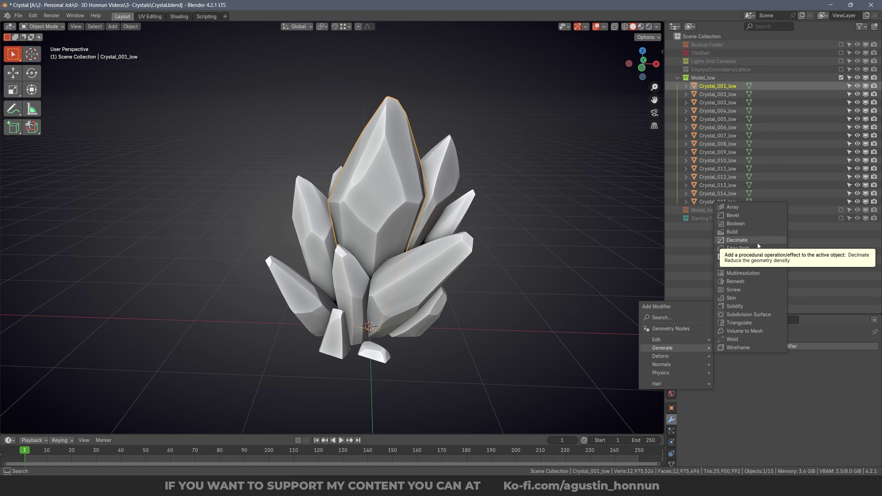
left_click(739, 241)
left_click(796, 382)
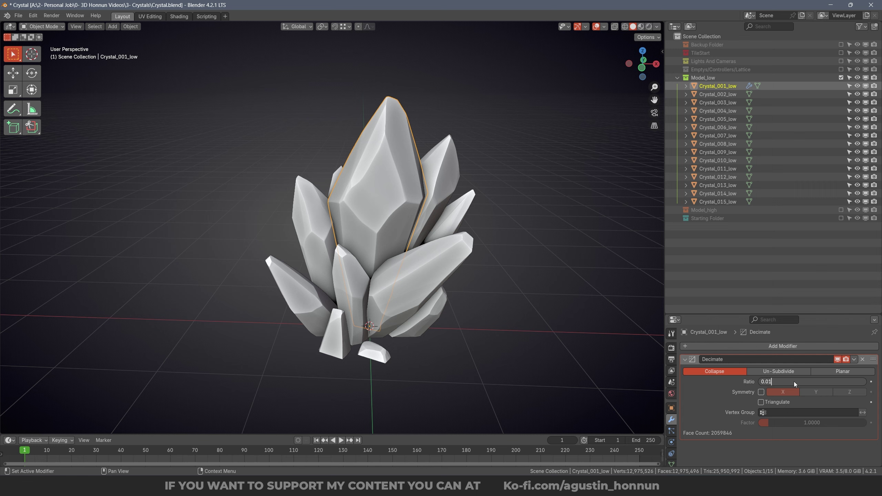
key("Return")
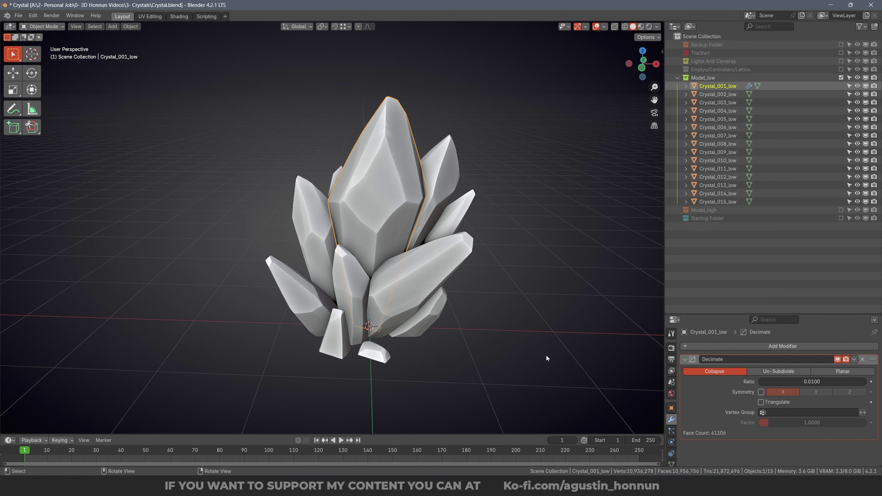
Copy the Decimate modifier from Crystal_001_low to all the other _low crystals.
middle_click_drag(547, 358, 396, 177)
key("alt+a")
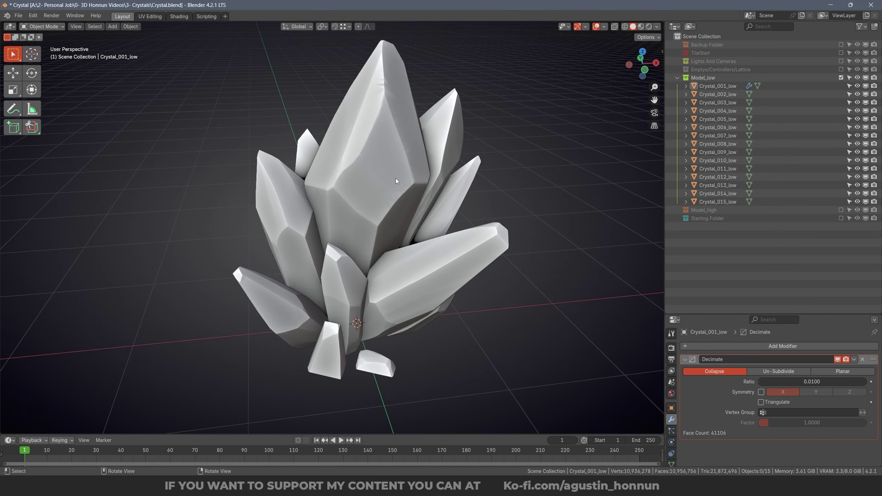
key("a")
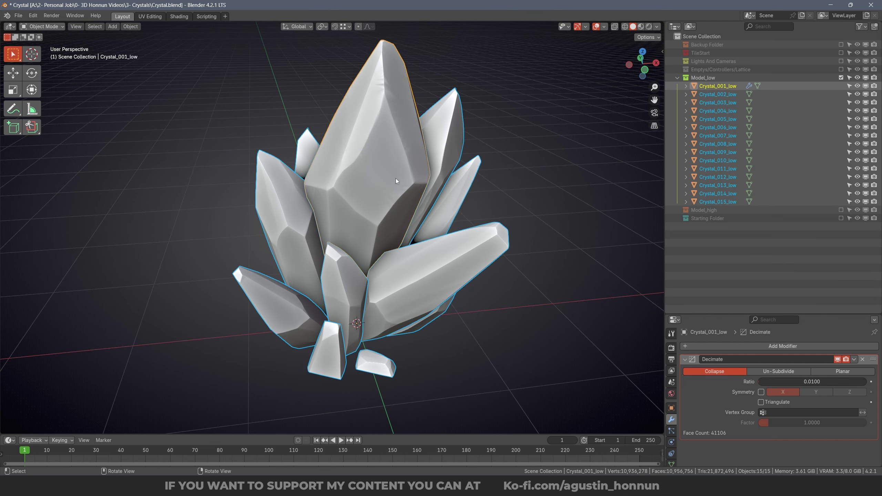
left_click(137, 27)
mouse_move(165, 243)
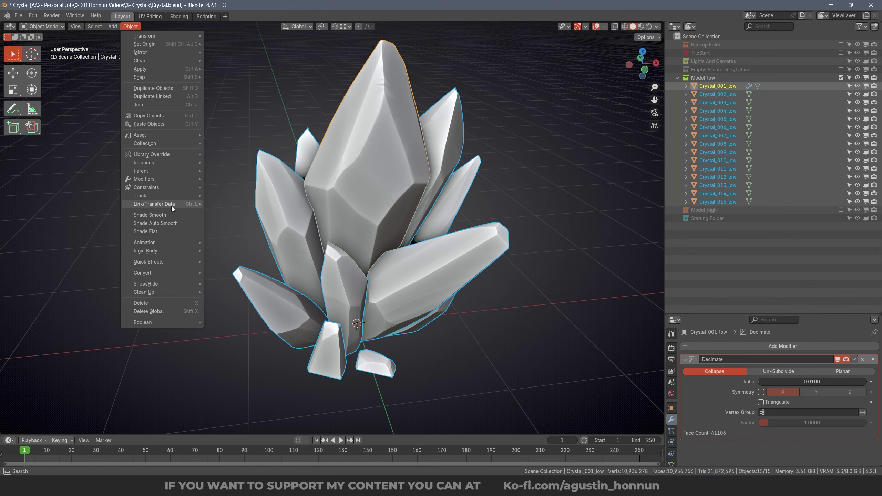
mouse_move(194, 205)
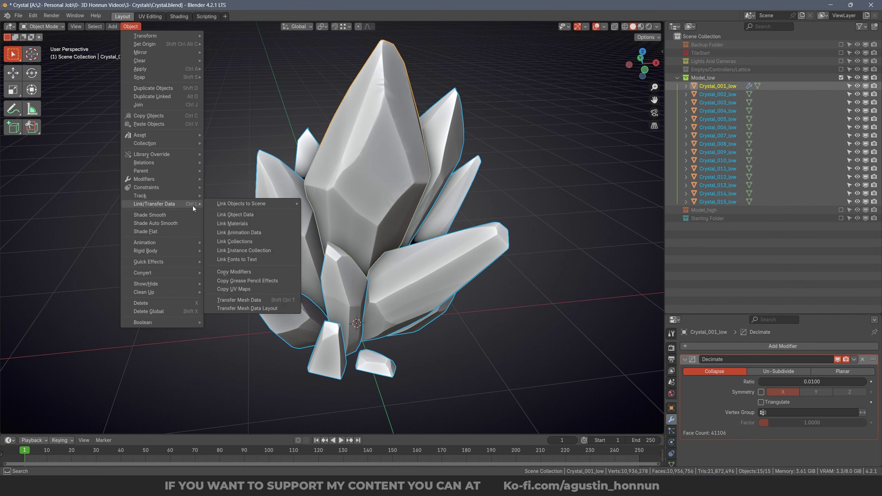
left_click(244, 273)
middle_click_drag(244, 274, 249, 243)
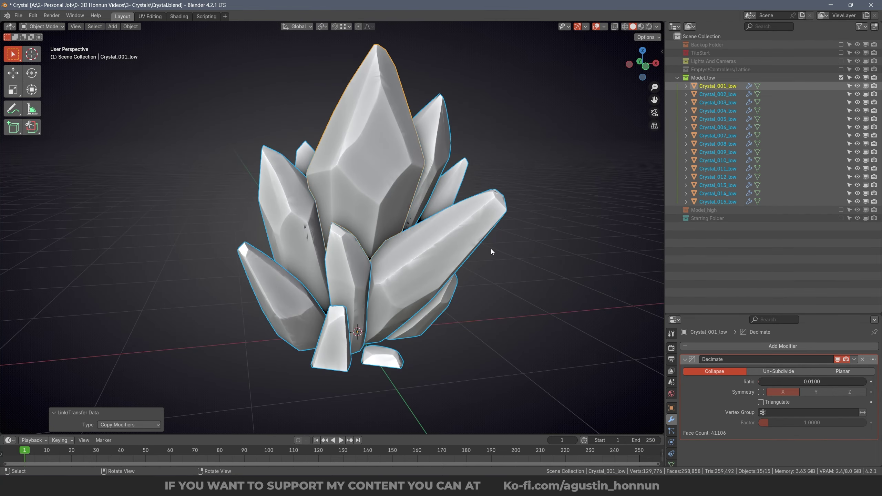
Convert all fifteen _low crystals to meshes so their Decimate modifiers are applied.
middle_click_drag(491, 249, 500, 253)
middle_click_drag(528, 351, 480, 237)
left_click(470, 262)
key("a")
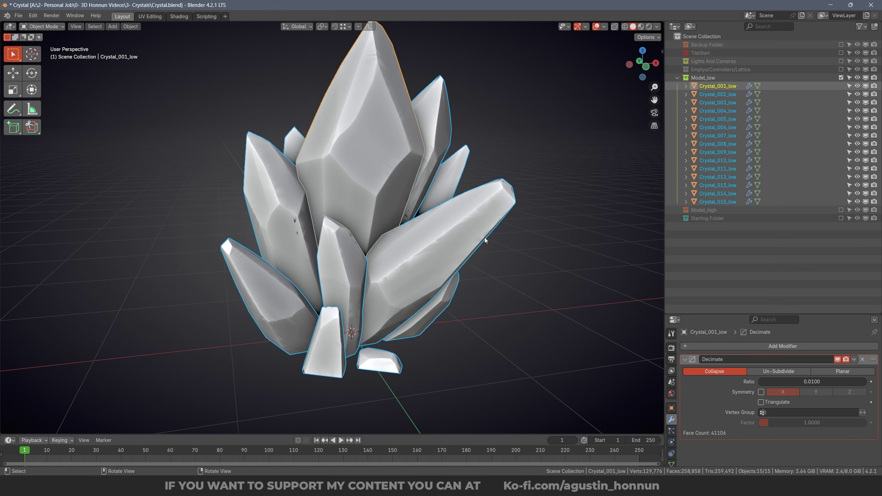
key("alt+c")
left_click(131, 26)
mouse_move(158, 275)
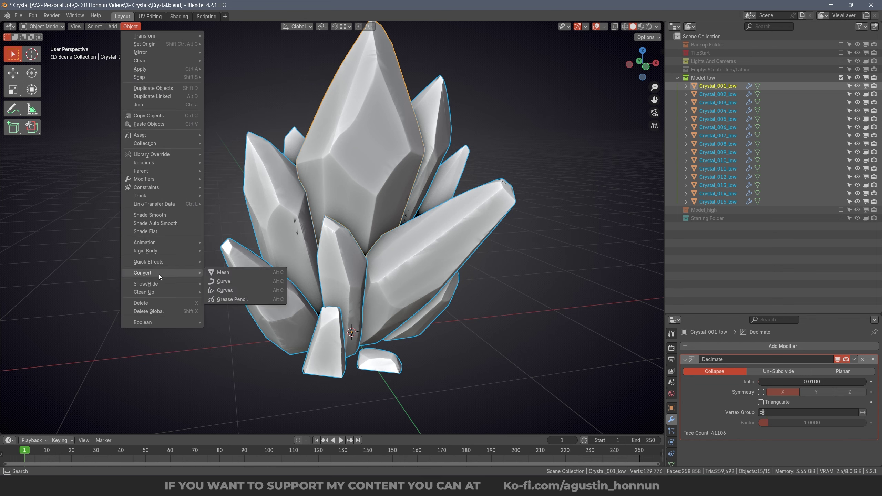
left_click(239, 272)
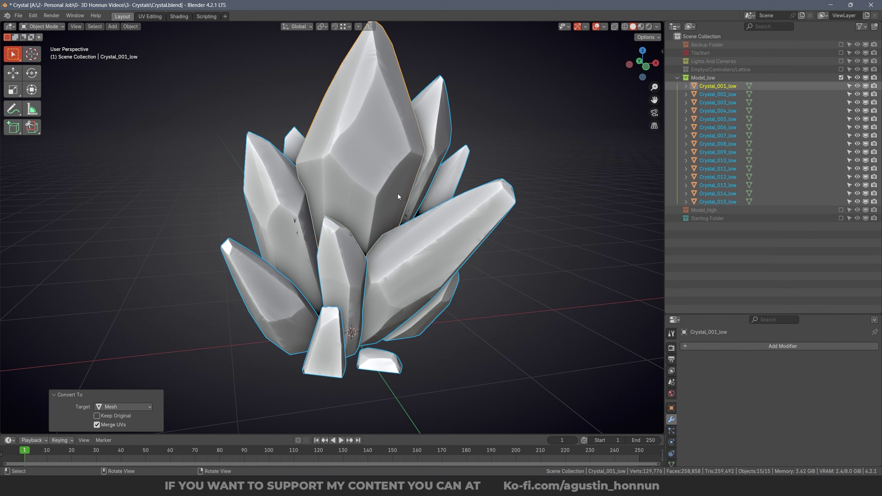
Examine the decimated crystals' surfaces for shading artifacts from several angles.
middle_click_drag(434, 240, 301, 226)
key("alt+a")
left_click(289, 216)
left_click(302, 226)
middle_click_drag(436, 253, 355, 229)
key("alt+a")
middle_click_drag(439, 234, 420, 234)
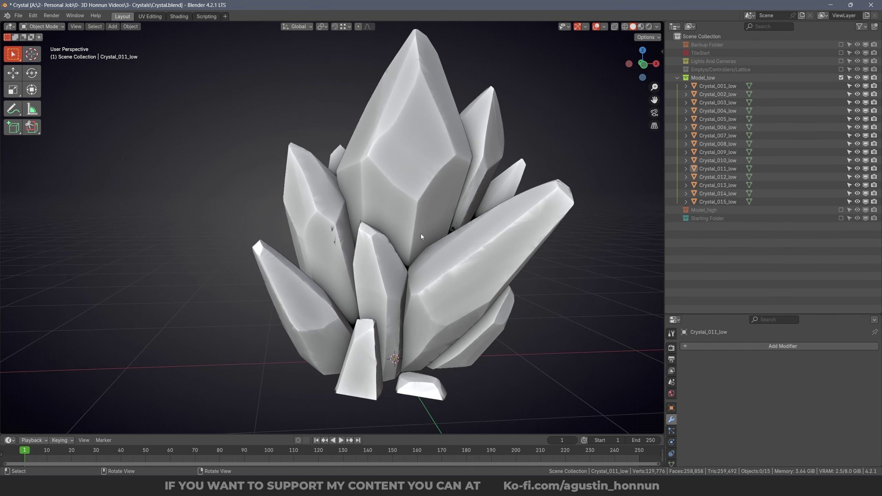
left_click(421, 234)
key("alt+a")
middle_click_drag(481, 284, 434, 288)
Add a new Decimate modifier to the already reduced Crystal_001_low.
left_click(386, 224)
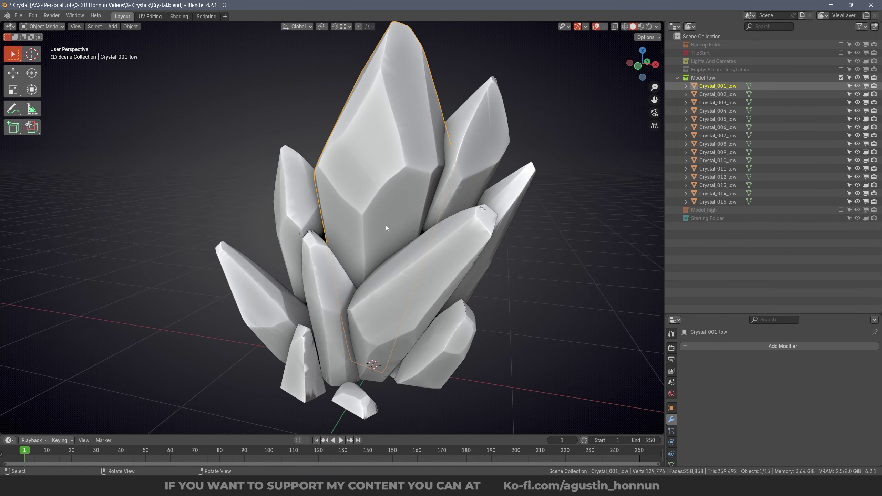
left_click(731, 346)
mouse_move(733, 347)
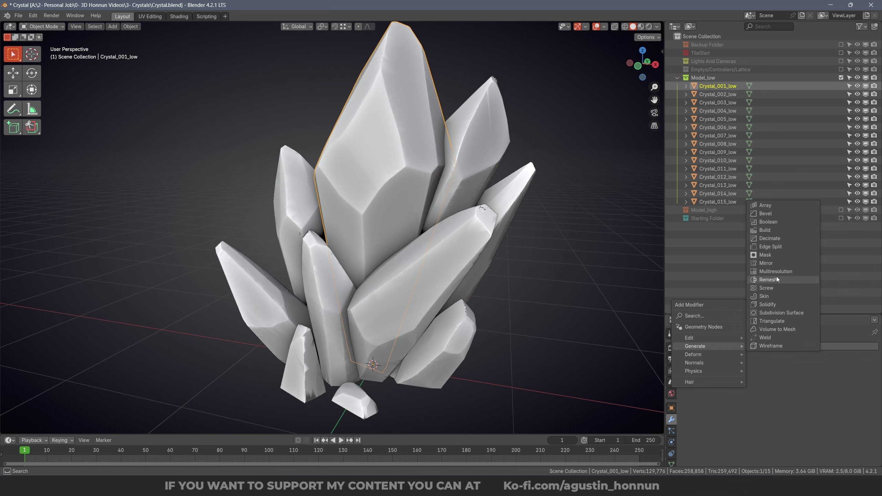
left_click(741, 346)
mouse_move(742, 345)
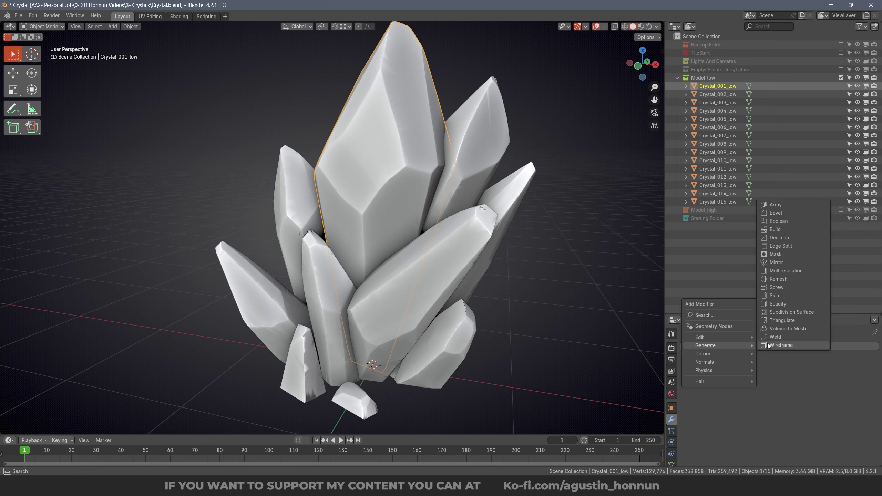
left_click(786, 238)
middle_click_drag(500, 257, 656, 322)
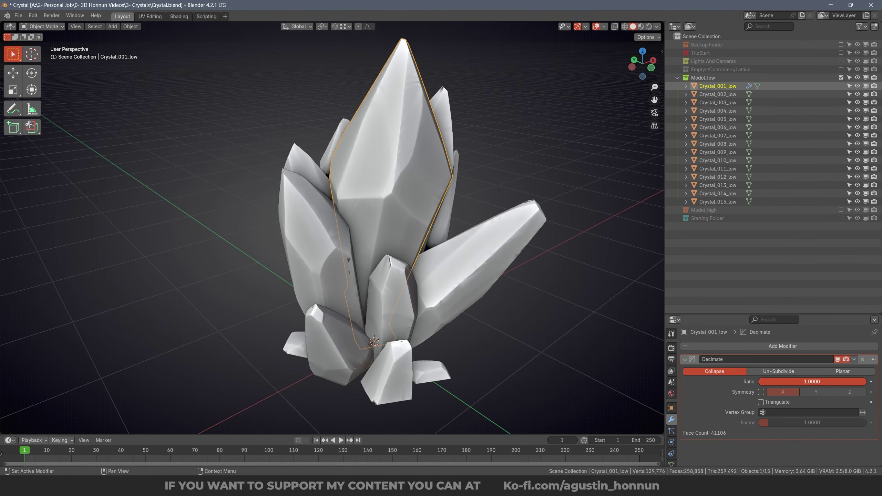
Lower the Decimate ratio of Crystal_001_low to 0.1693 and isolate the crystal by hiding all others.
left_click_drag(783, 382, 862, 382)
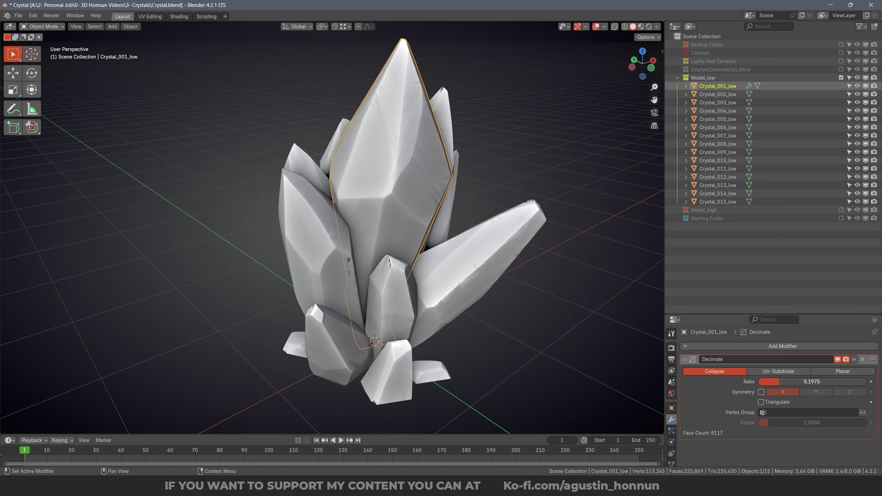
left_click_drag(780, 381, 776, 381)
key("shift+h")
middle_click_drag(500, 212, 451, 223)
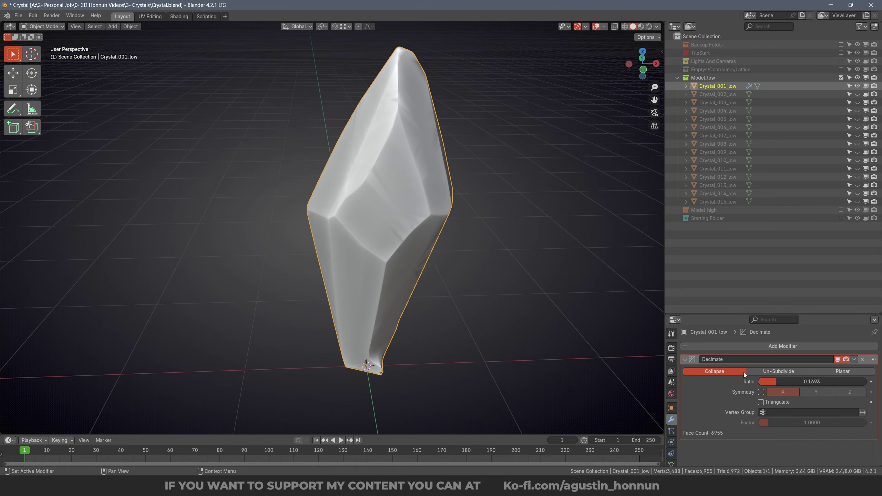
Lower the Decimate ratio of Crystal_001_low to 0.0045, checking the reduced shape from several sides.
left_click_drag(799, 382, 759, 381)
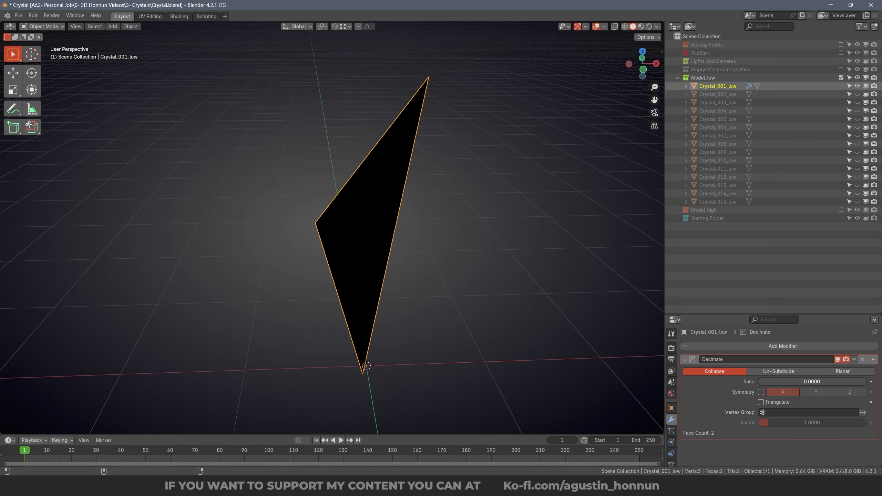
left_click_drag(740, 382, 743, 381)
middle_click_drag(347, 269, 540, 271)
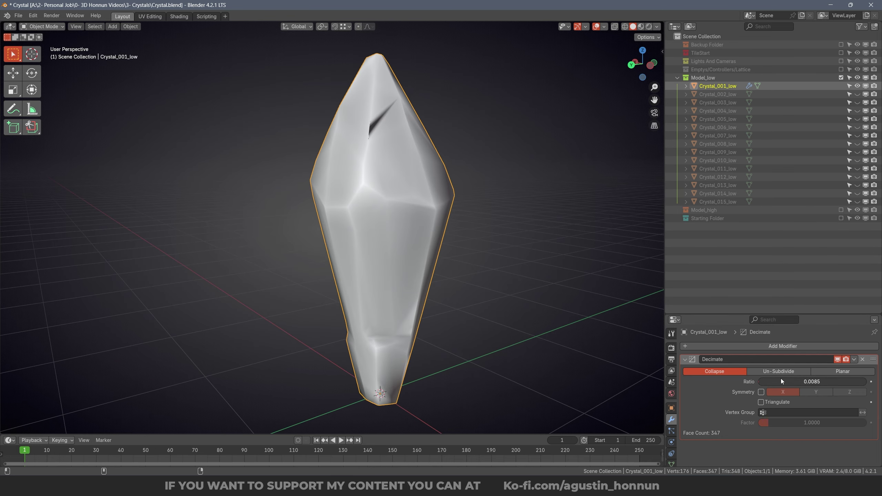
left_click_drag(782, 382, 788, 382)
middle_click_drag(368, 271, 647, 332)
left_click_drag(776, 382, 742, 382)
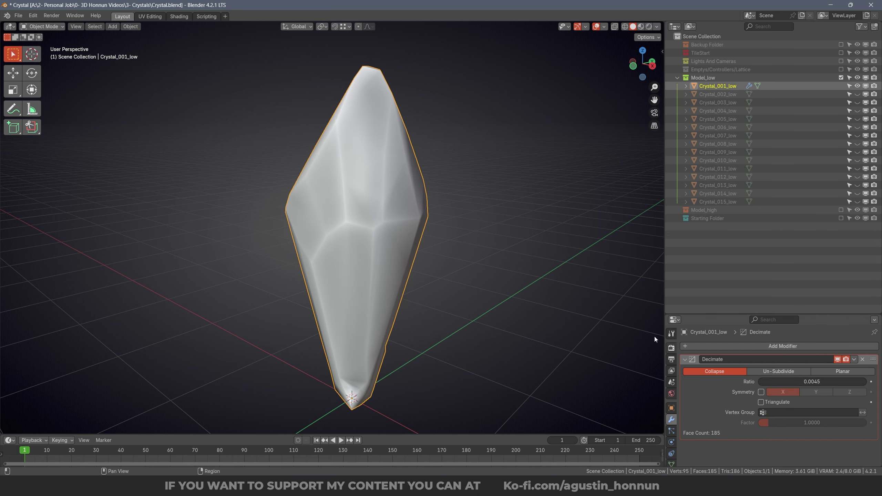
middle_click_drag(655, 336, 415, 200)
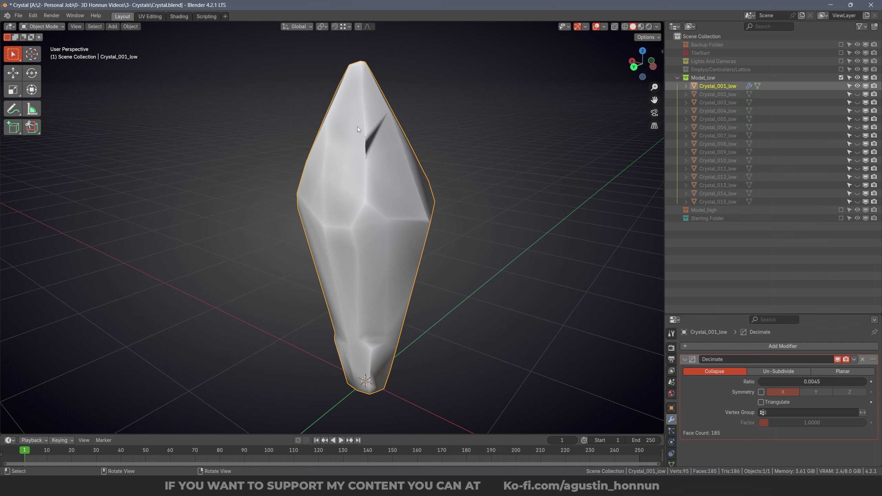
middle_click_drag(373, 133, 306, 191)
Unhide all the _low crystals so the whole cluster is shown, and clear the selection.
key("alt+h")
key("alt+a")
scroll(369, 164, "down", 3)
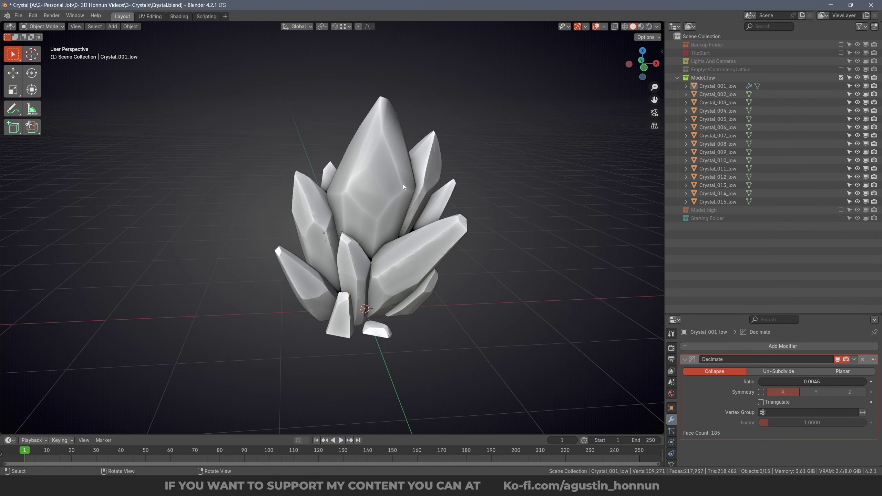
key("a")
middle_click_drag(400, 137, 359, 167)
scroll(360, 167, "up", 3)
key("alt+a")
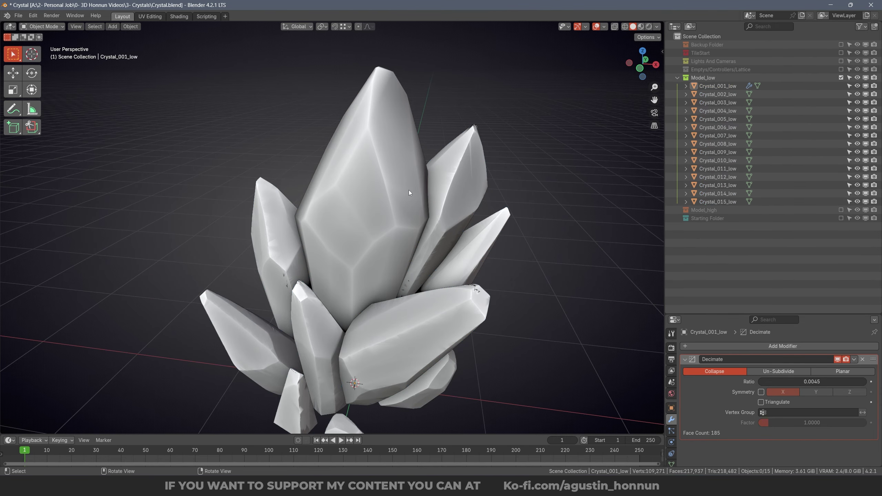
Copy the Decimate modifier of Crystal_001_low to all the other _low crystals.
left_click(409, 190)
left_click(441, 208)
left_click(361, 222)
left_click(377, 335)
left_click(308, 339)
left_click(285, 250)
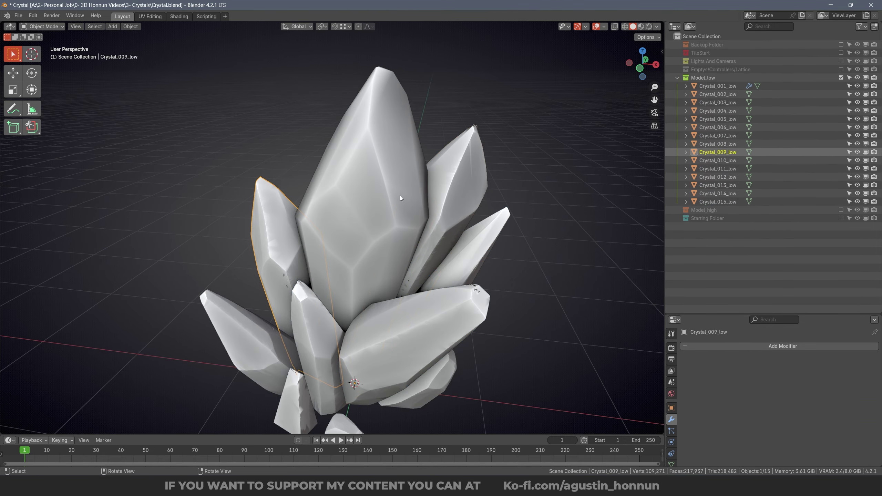
left_click(400, 196)
key("alt+a")
key("a")
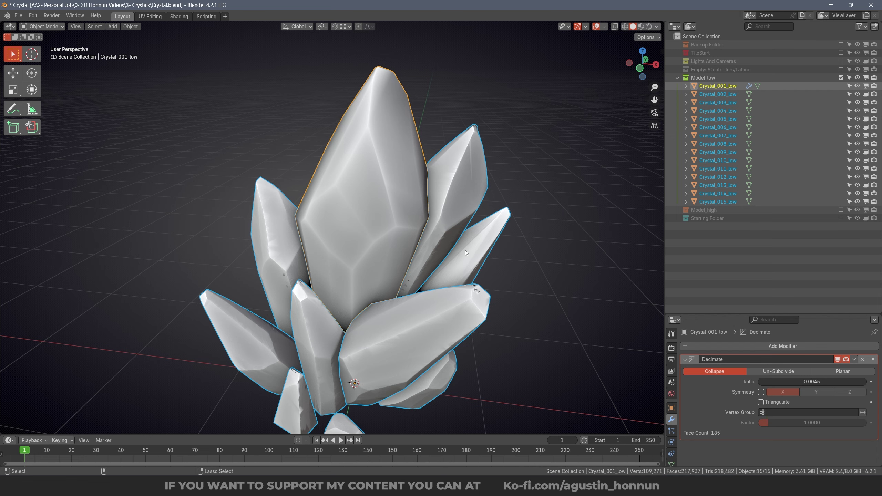
key("ctrl+l")
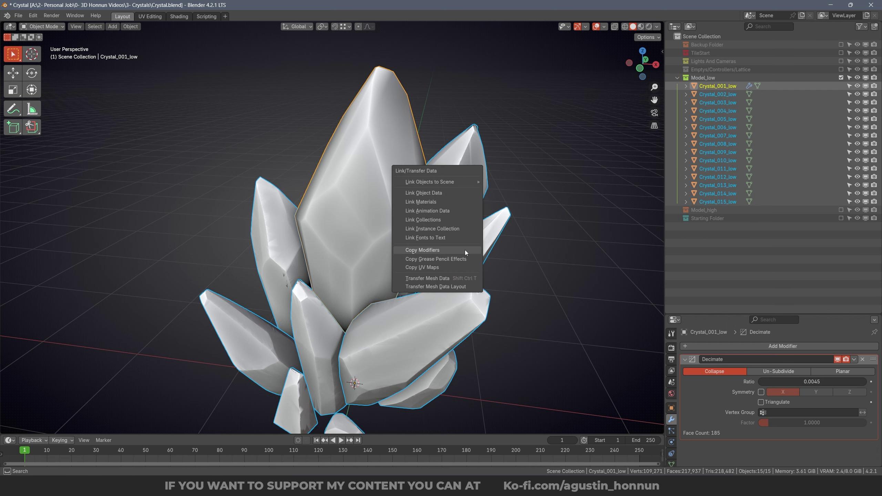
left_click(418, 249)
middle_click_drag(419, 249, 334, 258)
key("alt+a")
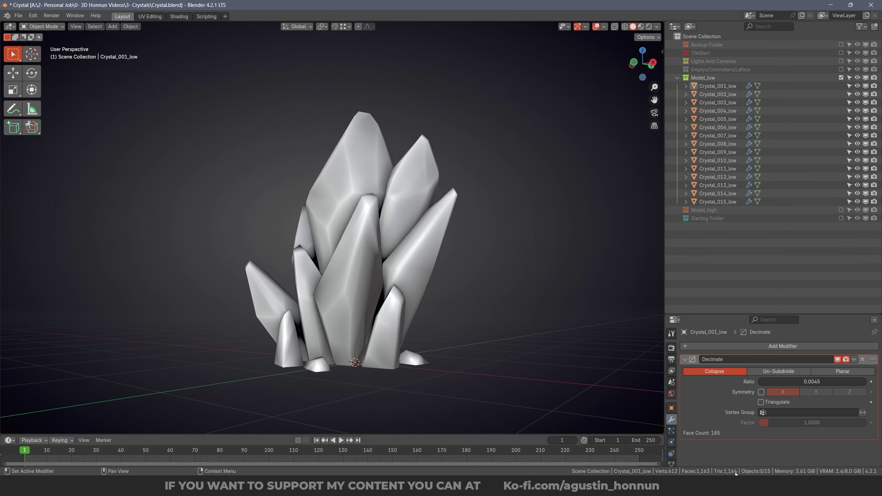
Examine the decimated cluster from several angles for shading defects and broken surfaces.
middle_click_drag(371, 270, 434, 283)
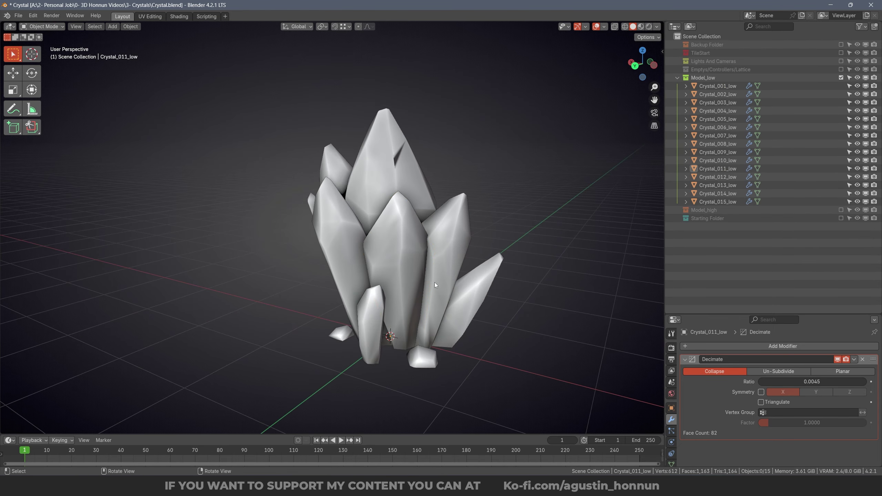
middle_click_drag(382, 226, 341, 219)
left_click(427, 186)
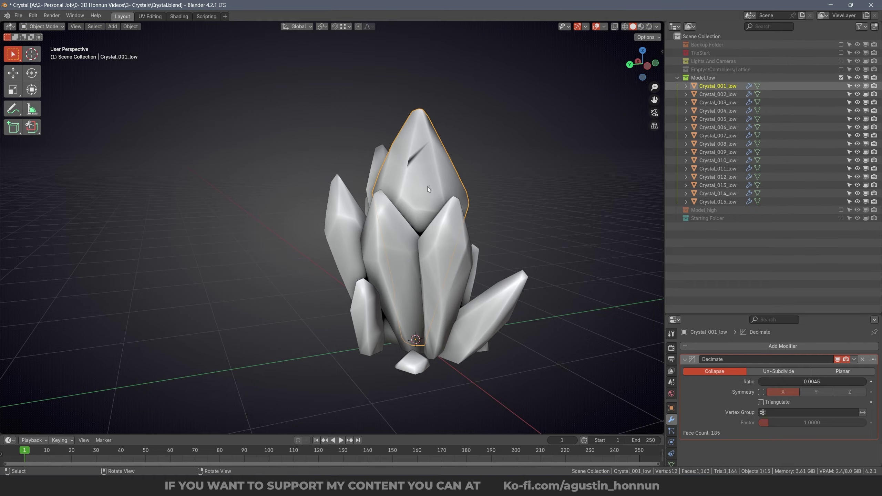
middle_click_drag(427, 187, 393, 257)
key("alt+a")
left_click(454, 206)
key("alt+a")
Convert all fifteen _low crystals to meshes to apply their Decimate modifiers.
left_click(410, 224)
key("a")
middle_click_drag(528, 239, 230, 96)
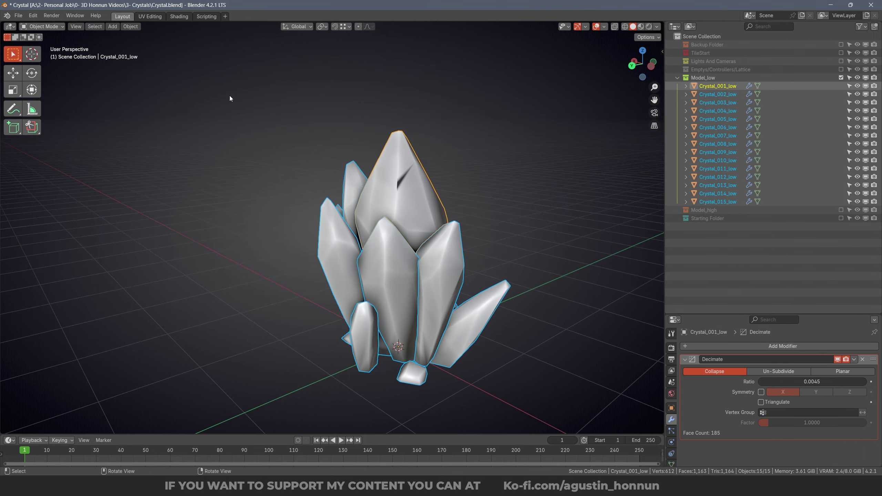
left_click(139, 27)
key("alt+c")
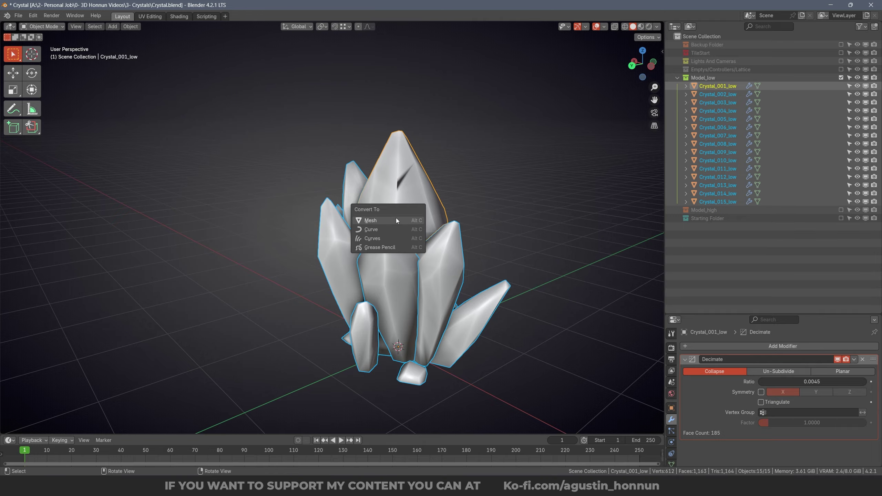
left_click(388, 220)
middle_click_drag(388, 220, 215, 182)
Examine the reduced topology of all the crystals in Edit Mode.
key("Tab")
scroll(410, 236, "up", 1)
middle_click_drag(434, 238, 461, 218)
scroll(409, 195, "up", 1)
key("Tab")
key("alt+a")
Open Crystal_001_low in Edit Mode with vertex selection at the dark crease on its upper half.
scroll(419, 198, "up", 3)
middle_click_drag(427, 163, 459, 185, "shift")
left_click(452, 204)
scroll(452, 204, "up", 2)
key("Tab")
key("ctrl+Tab")
left_click(390, 193)
key("a")
left_click(395, 174)
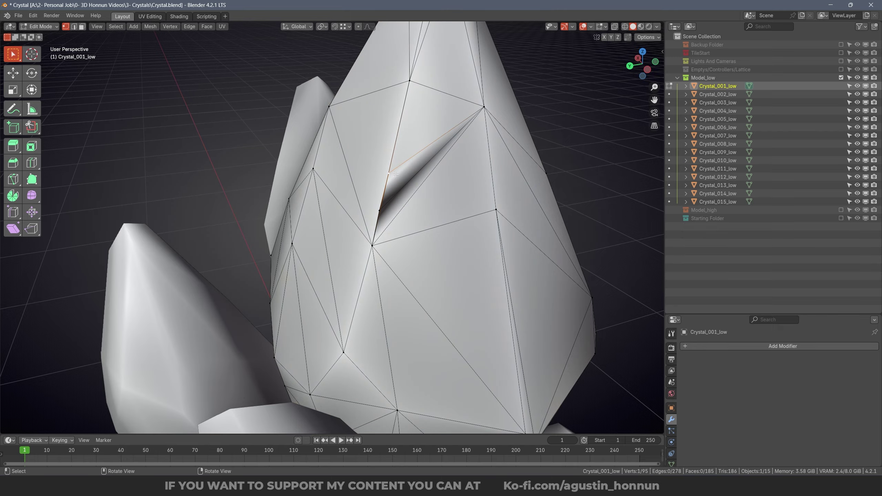
Move the vertex hidden inside the crease of Crystal_001_low outward to the crystal's surface.
scroll(396, 174, "up", 3)
mouse_move(396, 174)
middle_mouse_down()
mouse_move(506, 123)
mouse_move(402, 189)
middle_mouse_up()
key("alt+a")
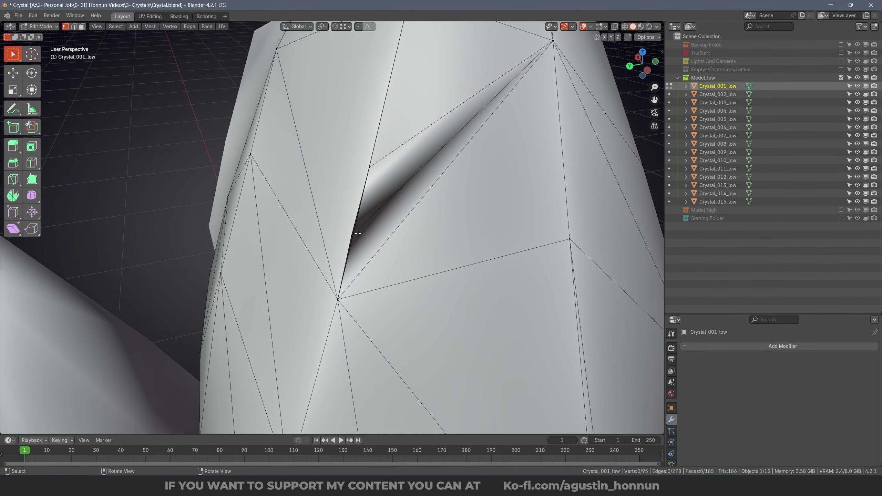
left_click(358, 234)
mouse_move(357, 234)
middle_mouse_down()
mouse_move(465, 194)
mouse_move(467, 205)
mouse_move(344, 243)
mouse_move(389, 215)
mouse_move(356, 254)
mouse_move(357, 244)
middle_mouse_up()
key("shift+v")
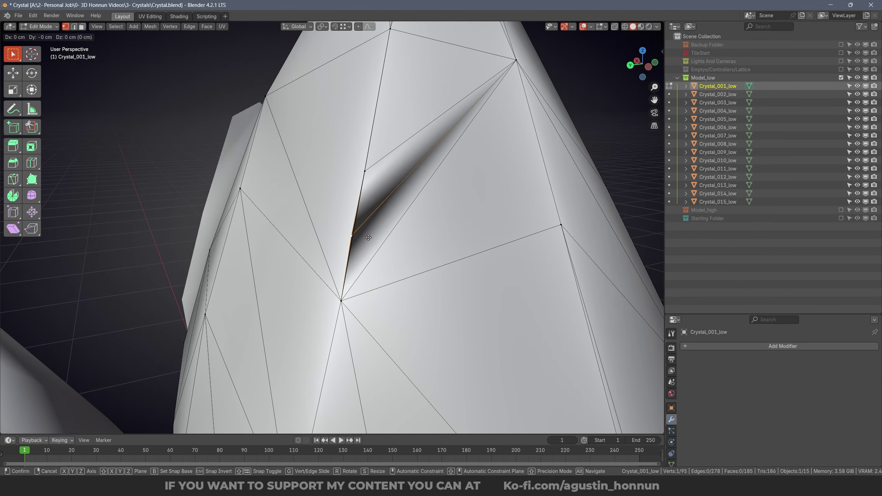
left_click(411, 223)
left_click(432, 183)
mouse_move(433, 182)
middle_mouse_down()
mouse_move(453, 162)
mouse_move(431, 184)
middle_mouse_up()
left_click(384, 205)
middle_click_drag(384, 205, 417, 233)
key("shift+v")
left_click(394, 164)
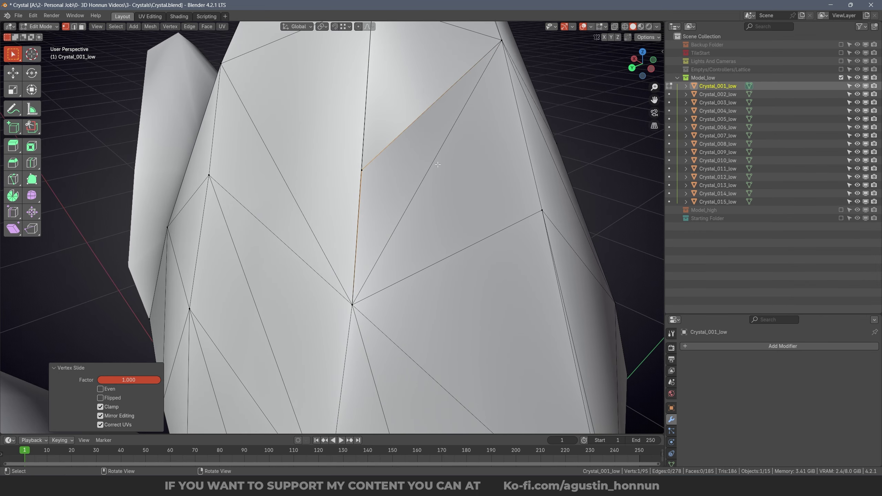
key("ctrl+z")
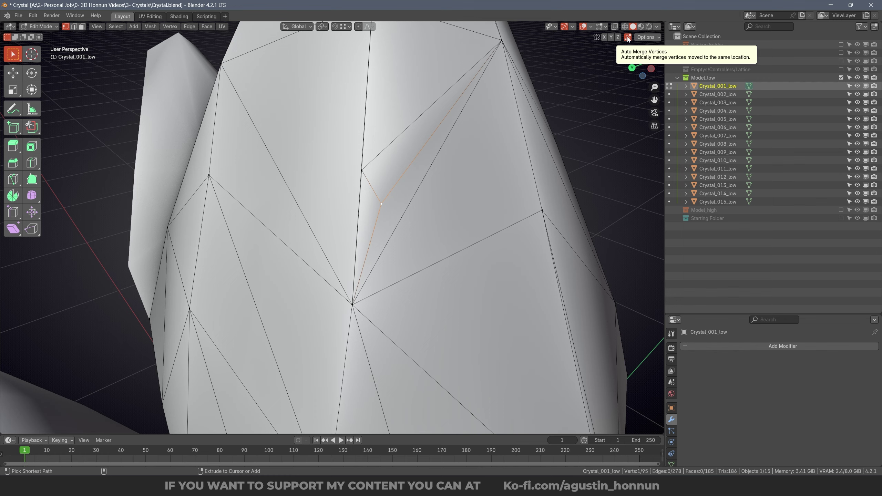
Turn on Auto Merge Vertices and slide the crease vertex fully onto the neighbouring ridge vertex.
key("shift+v")
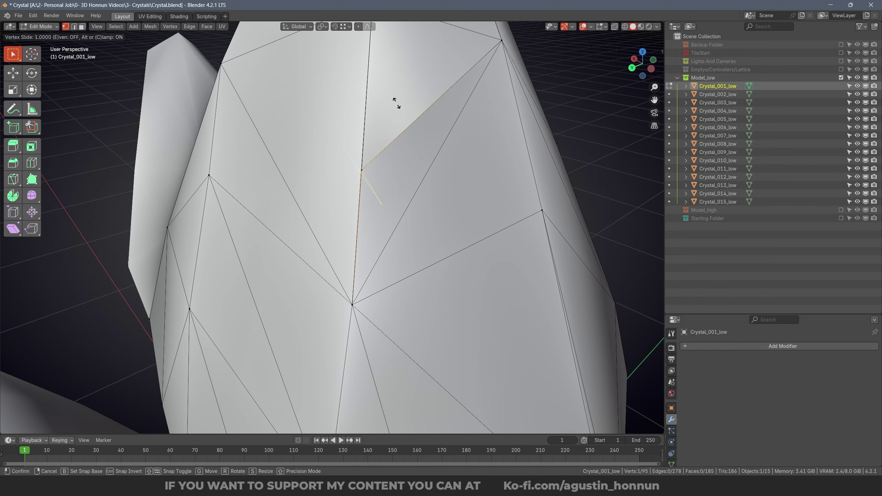
left_click(402, 146)
left_click(402, 146)
right_click_drag(402, 147, 400, 148)
Slide the remaining crease vertex along its edge onto the corner vertex at the upper end to merge them.
left_click(363, 170)
key("shift+v")
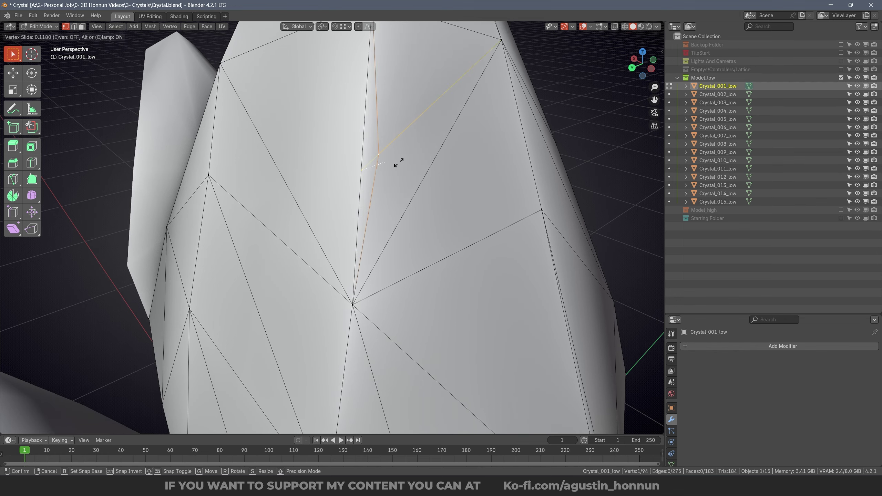
left_click(399, 163)
right_click_drag(434, 91, 386, 189, "shift")
scroll(385, 189, "down", 2)
middle_click_drag(385, 189, 374, 204)
key("shift+v")
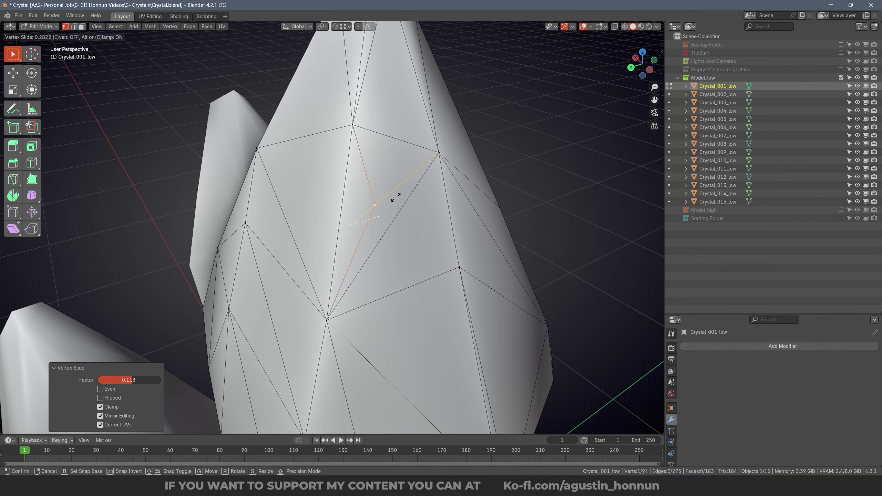
left_click(462, 146)
right_click_drag(461, 146, 455, 147)
left_click(492, 132)
scroll(486, 139, "down", 4)
right_click_drag(455, 198, 395, 238)
key("Tab")
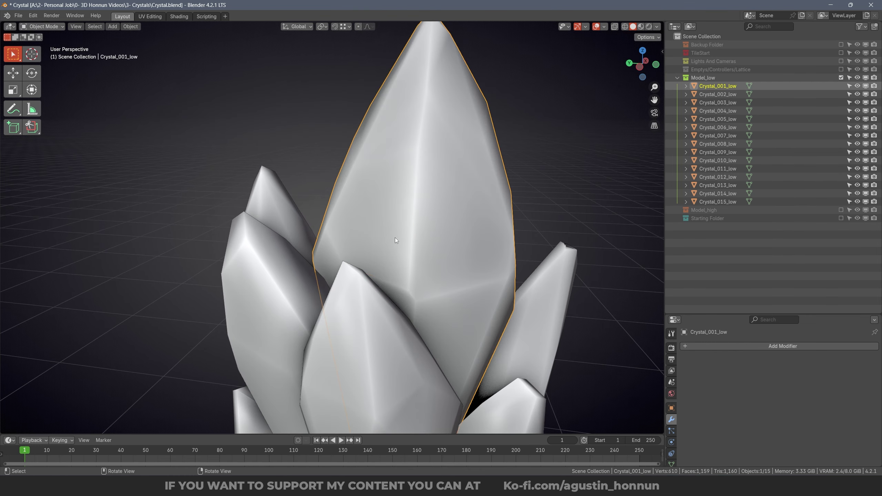
Slide the vertex beside the central ridge of Crystal_001_low along its edge.
key("Tab")
key("shift+v")
left_click(394, 235)
key("Tab")
key("Tab")
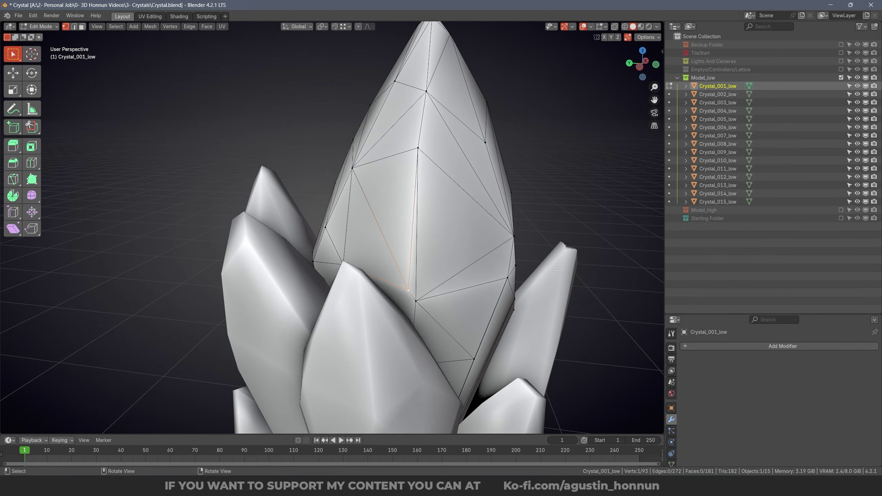
Slide the selected vertex at the widest part of Crystal_001_low along its edge.
middle_click_drag(554, 271, 413, 283)
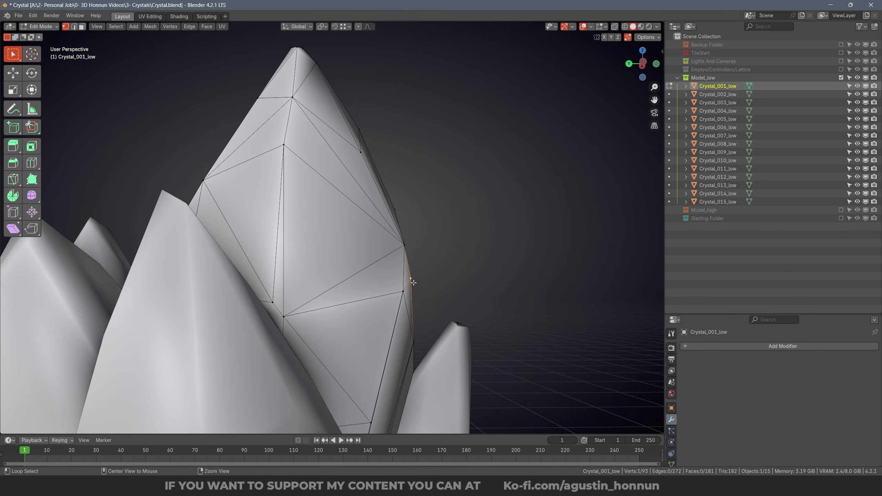
right_click_drag(413, 283, 410, 303, "alt")
middle_click_drag(410, 303, 227, 294)
right_click_drag(226, 293, 284, 291, "alt")
middle_click_drag(284, 292, 236, 292)
right_click_drag(420, 179, 420, 186, "alt")
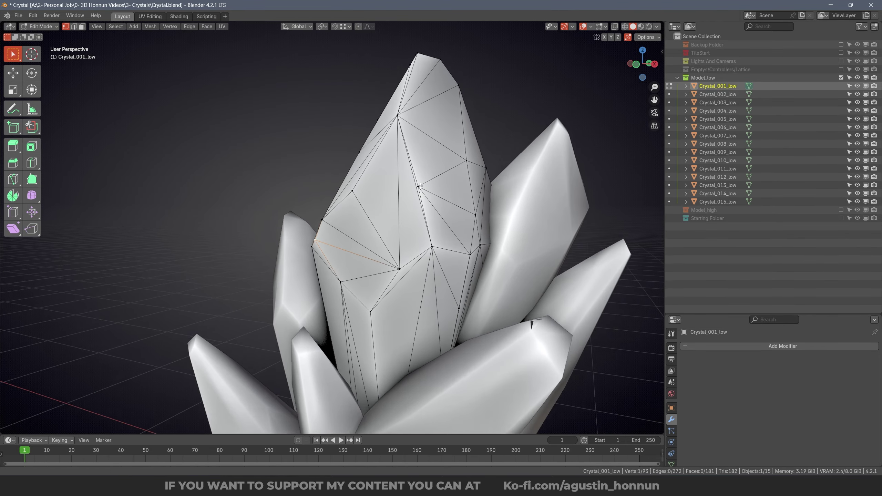
middle_click_drag(421, 187, 465, 195)
key("g")
key("g")
middle_click_drag(459, 211, 532, 233)
Slide the vertex beside the lower ridge of Crystal_001_low away from the ridge by a factor of 0.112.
scroll(451, 233, "up", 3)
left_click(388, 231)
middle_click_drag(388, 231, 413, 226)
scroll(447, 216, "down", 3)
scroll(382, 236, "up", 1)
scroll(357, 240, "up", 4)
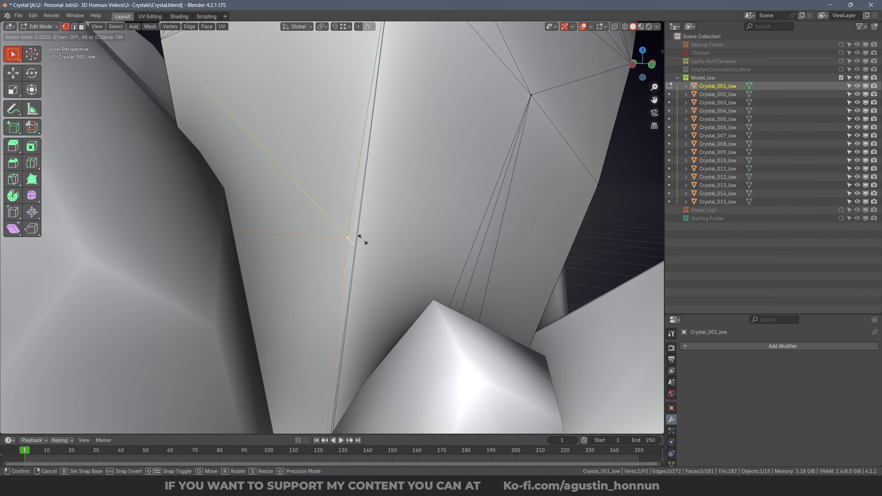
left_click(349, 221)
scroll(350, 221, "down", 6)
scroll(364, 230, "up", 1)
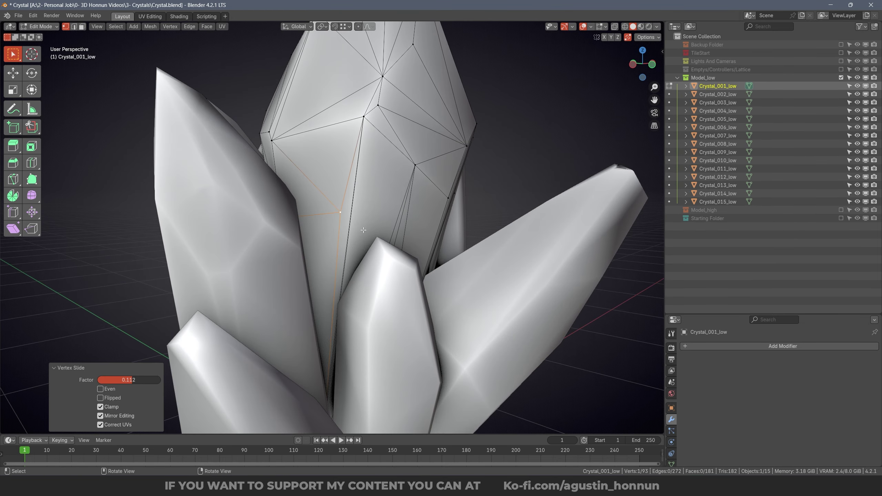
middle_click_drag(369, 233, 394, 247)
scroll(394, 247, "down", 3)
key("Tab")
key("Tab")
Examine the whole crystal cluster from all sides for remaining holes and creases.
middle_click_drag(320, 238, 450, 235)
key("alt+a")
key("Tab")
scroll(450, 235, "down", 2)
middle_click_drag(397, 244, 430, 249)
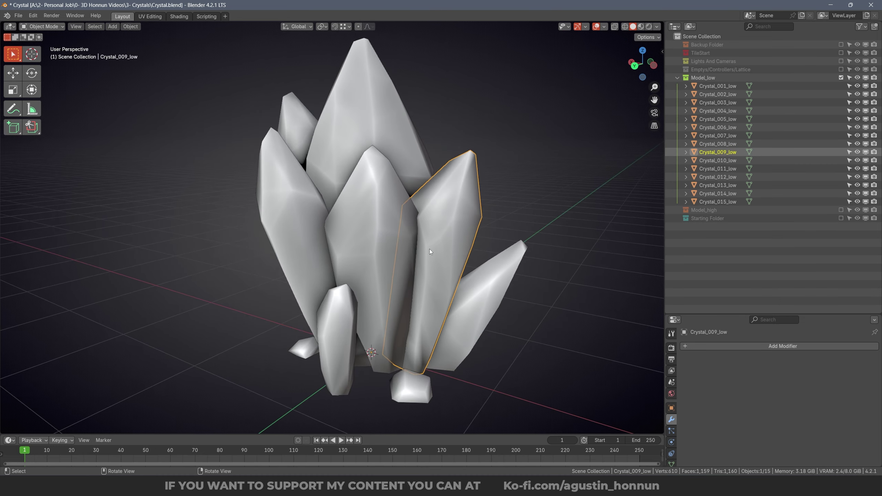
key("alt+a")
middle_click_drag(412, 306, 550, 236)
scroll(416, 280, "up", 3)
middle_click_drag(398, 102, 500, 264, "shift")
scroll(412, 231, "down", 2)
scroll(479, 257, "down", 1)
middle_click_drag(415, 256, 289, 257)
Close the hole near the tip of Crystal_003_low by sliding its vertices into neighbouring ones in Edit Mode.
left_click(424, 138)
middle_click_drag(424, 138, 418, 275)
scroll(452, 230, "up", 8)
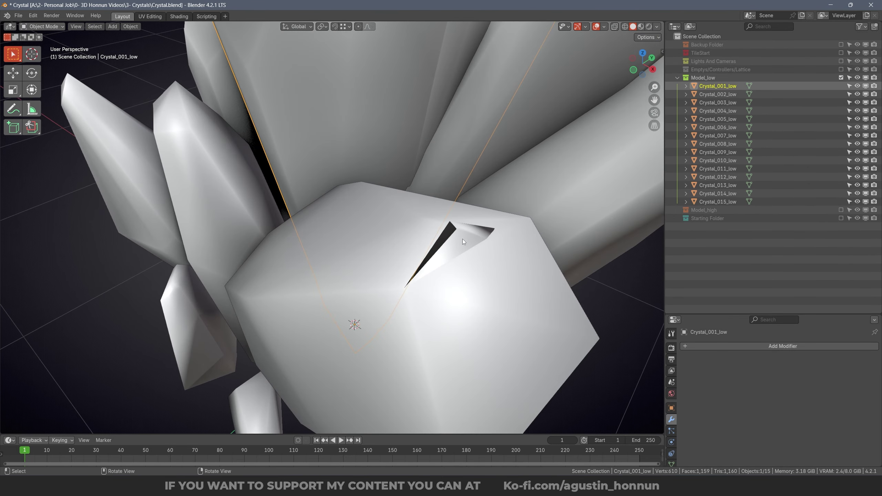
left_click(463, 239)
key("Tab")
scroll(463, 233, "up", 2)
left_click(501, 239)
middle_click_drag(501, 240, 512, 261)
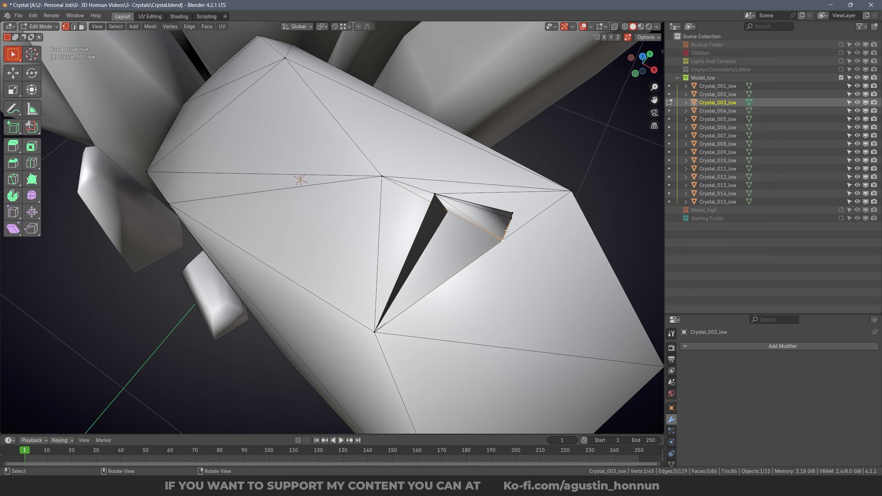
middle_click_drag(466, 214, 458, 214)
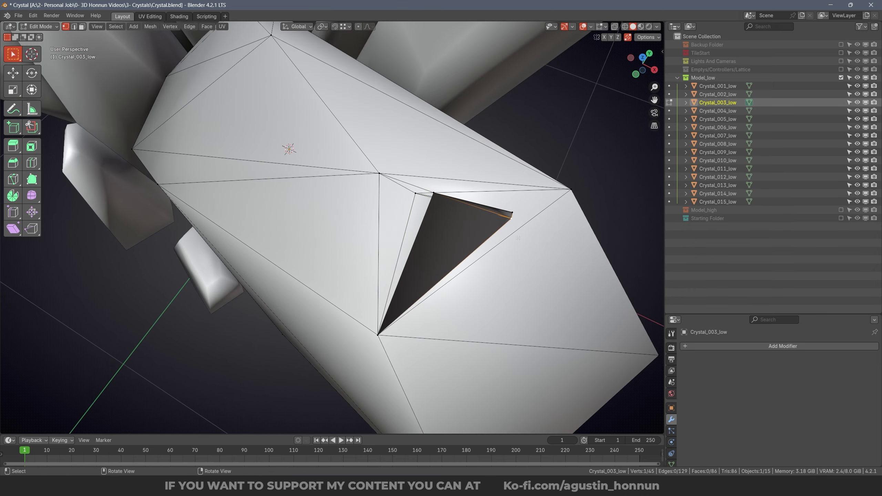
key("g")
key("g")
middle_click_drag(519, 214, 453, 220)
key("Tab")
Examine the undersides and bases of the crystals from below.
scroll(355, 215, "down", 8)
middle_click_drag(392, 209, 464, 225, "shift")
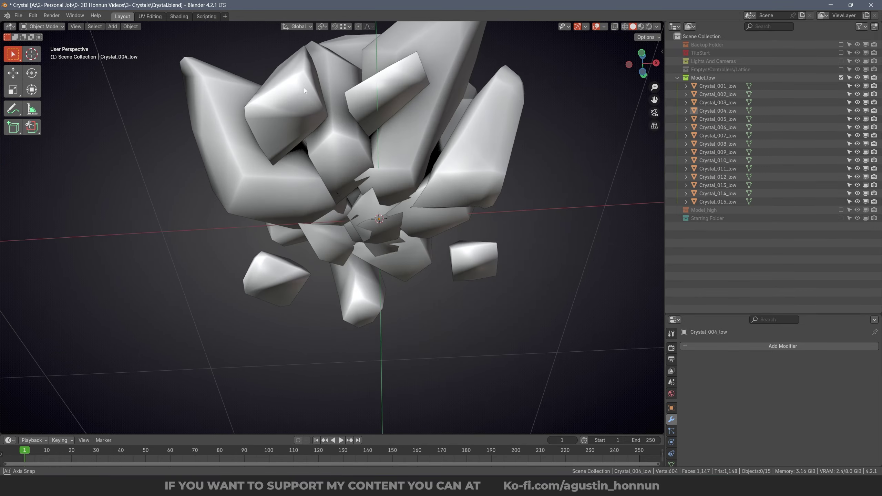
middle_click_drag(304, 88, 389, 135)
scroll(390, 195, "down", 6)
left_click(390, 195)
scroll(350, 316, "up", 4)
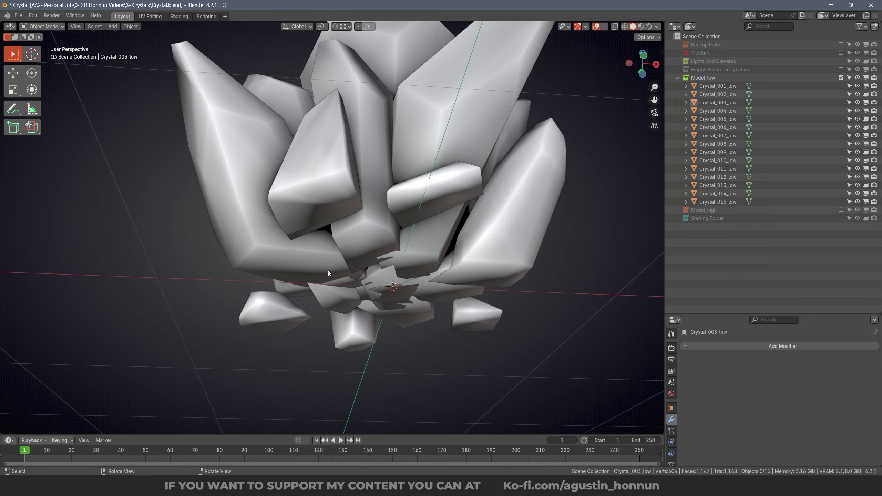
Switch to the front orthographic view and select Crystal_003_low.
key("KP_1")
middle_click_drag(441, 209, 450, 315, "shift")
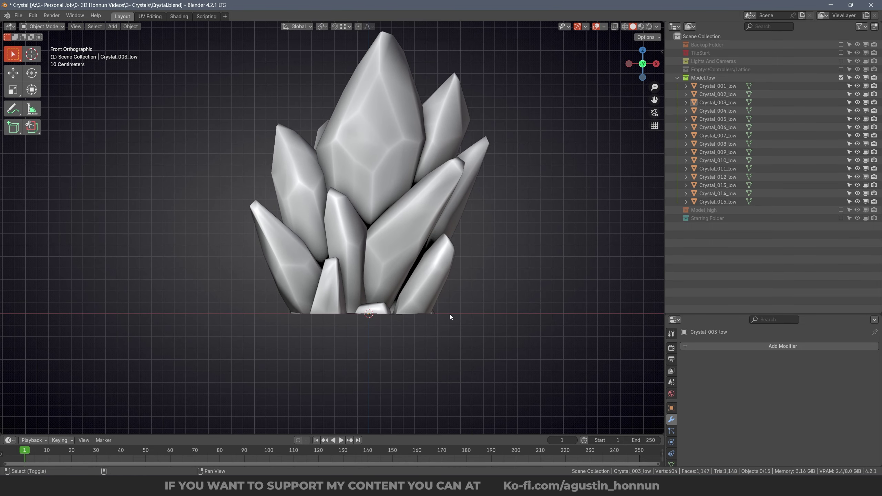
key("a")
key("alt+a")
left_click(397, 270)
middle_click_drag(403, 270, 402, 290, "shift")
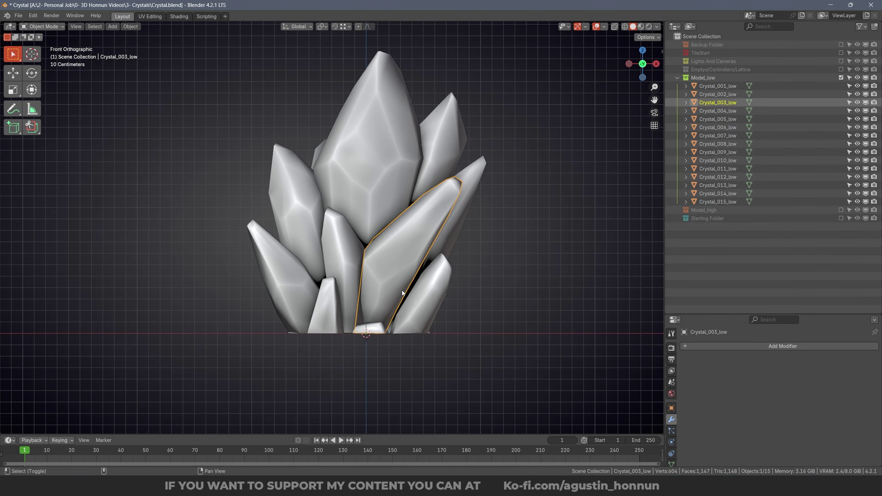
Duplicate all the crystals and move the copy about 310 cm along the X axis.
key("alt+a")
left_click_drag(510, 371, 253, 159)
middle_click_drag(385, 198, 231, 179, "shift")
key("shift+d")
key("x")
left_click(454, 206)
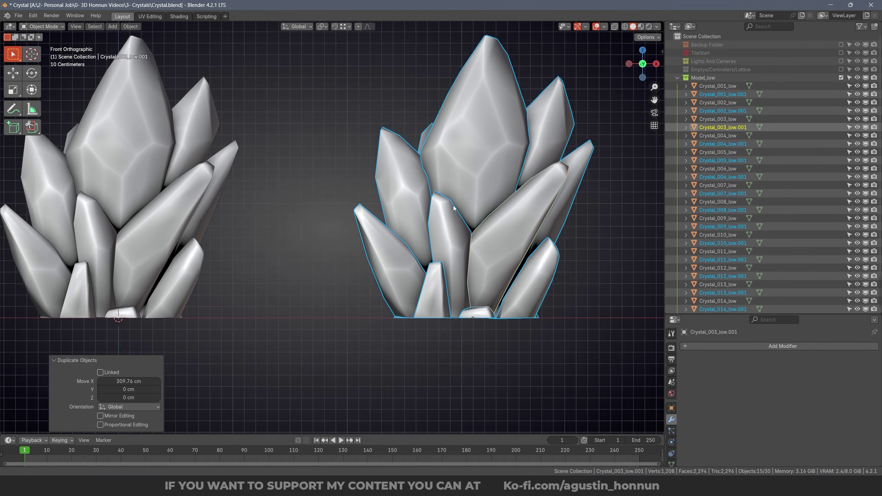
Rotate the copied cluster about -87° around Z and make a second, rescaled and rotated copy of it.
middle_click_drag(454, 205, 410, 211)
key("shift+d")
key("x")
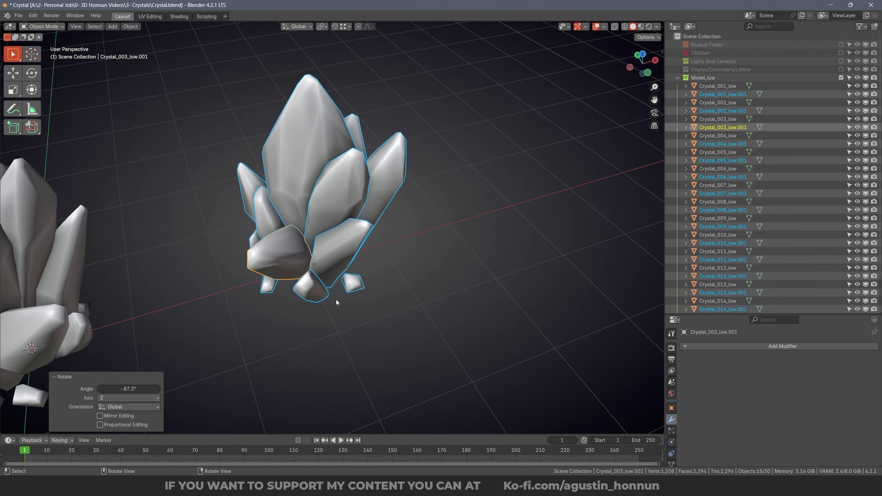
left_click(525, 287)
key("s")
left_click(489, 278)
key("r")
key("z")
left_click(387, 279)
Move the second copy against the first one so both form one larger crystal cluster.
middle_click_drag(387, 278, 415, 237)
key("g")
key("x")
key("y")
left_click(461, 243)
key("g")
key("x")
left_click(427, 249)
left_click(508, 252)
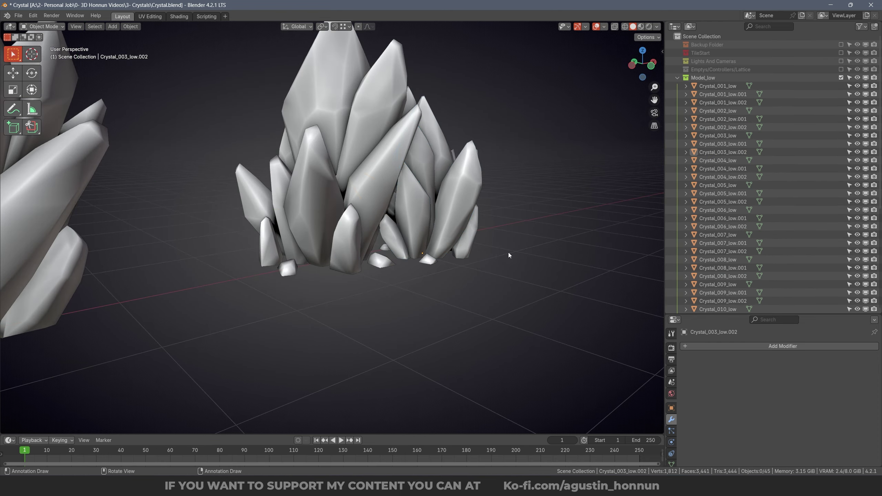
Delete both copied crystal clusters, keeping only the original crystals.
middle_click_drag(508, 253, 298, 167)
left_click_drag(514, 348, 285, 194)
key("x")
left_click(453, 216)
middle_click_drag(217, 167, 374, 176, "shift")
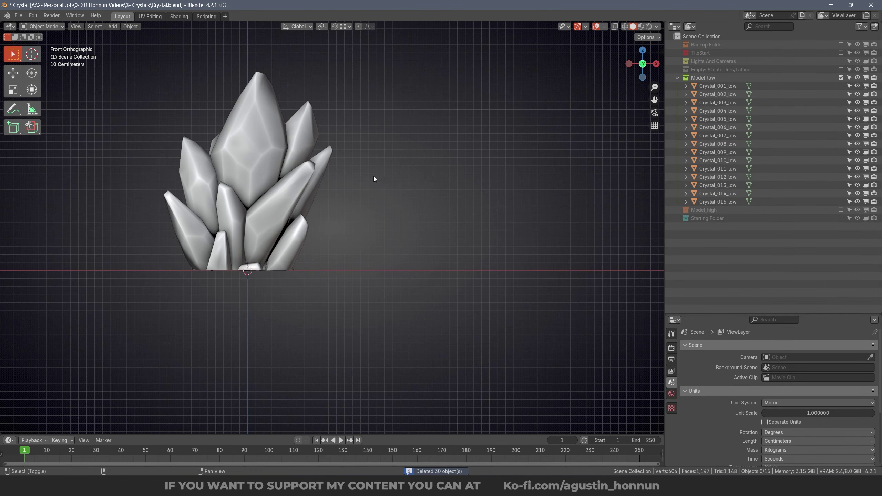
Select all the crystals, enter Edit Mode on them together in face selection, and save the file.
middle_click_drag(264, 173, 369, 184, "shift")
left_click(369, 183)
key("a")
middle_click_drag(348, 270, 348, 263, "ctrl")
scroll(349, 266, "up", 4)
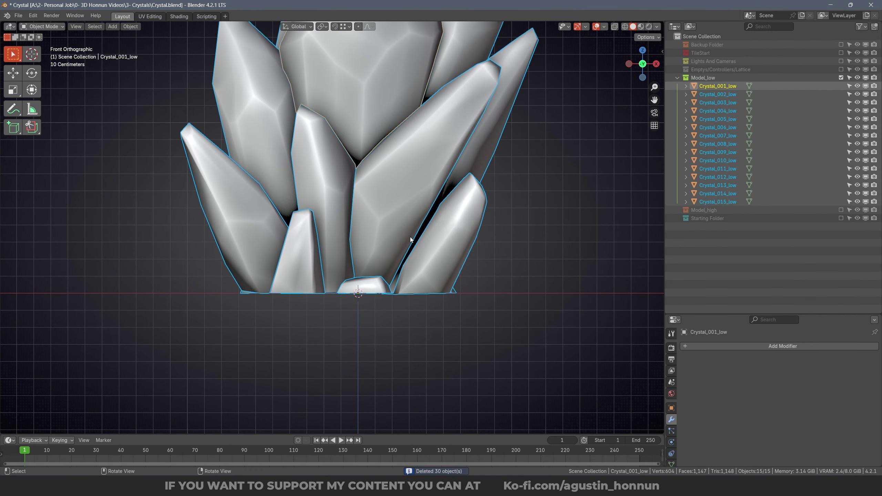
key("Tab")
key("ctrl+Tab")
left_click(391, 253)
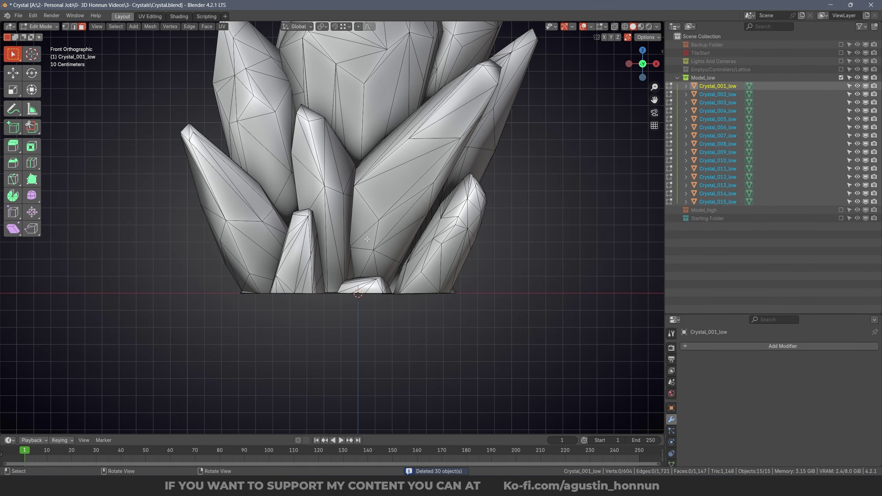
key("ctrl+s")
Try to box-select the geometry below the ground line with X-ray on, then undo the selection and turn X-ray off.
scroll(360, 309, "up", 3)
left_click(616, 27)
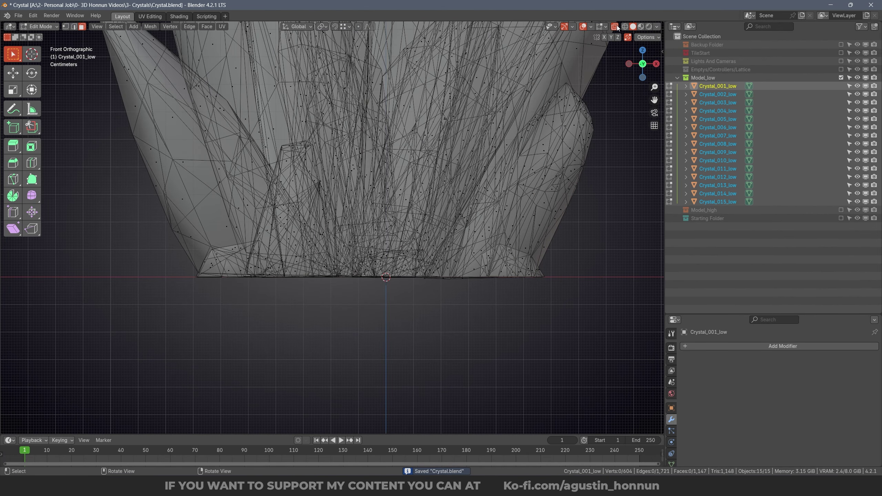
middle_click_drag(553, 257, 541, 233, "shift")
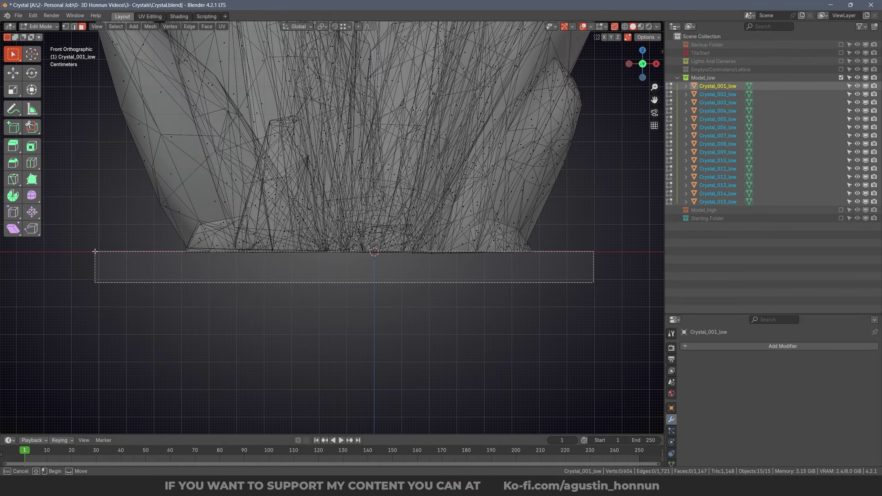
left_click_drag(98, 251, 98, 251)
middle_click_drag(264, 223, 343, 192)
key("ctrl+z")
middle_click_drag(388, 170, 455, 165)
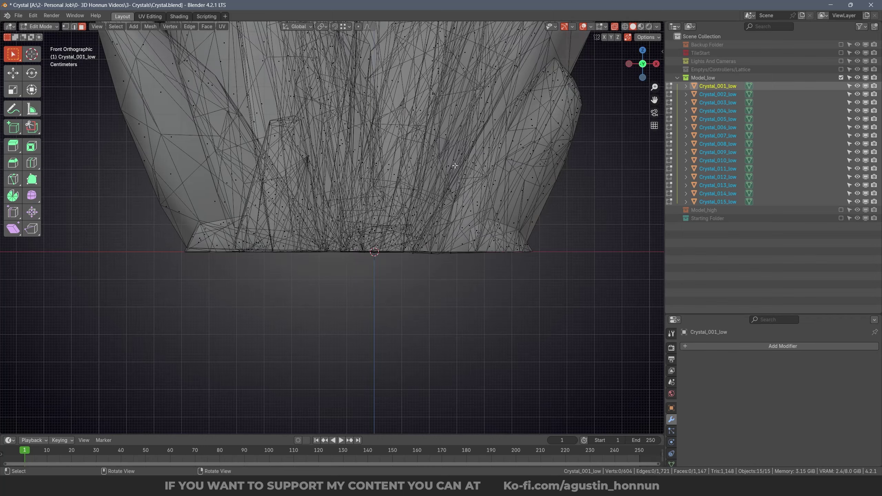
left_click(616, 26)
Select all geometry and bisect the crystals horizontally at Z of about 0.668 cm, clearing everything below the cut.
middle_click_drag(433, 127, 393, 216, "shift")
key("a")
key("alt+a")
middle_click_drag(361, 264, 362, 238, "ctrl")
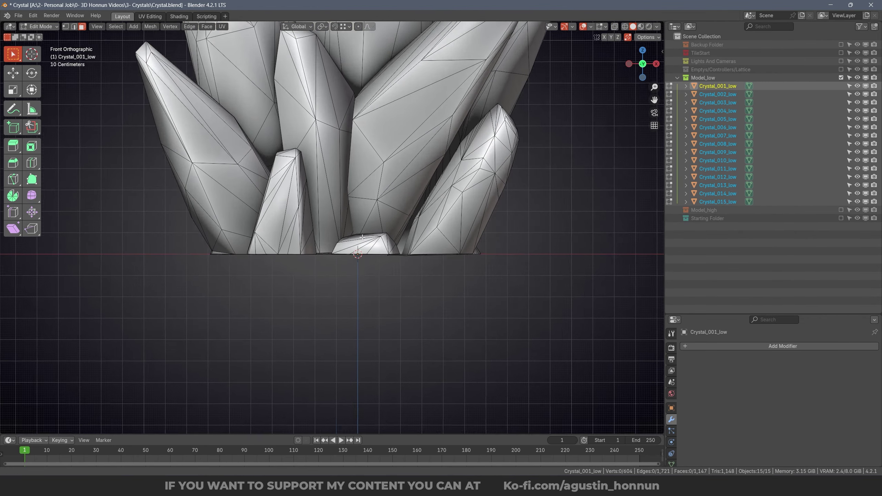
scroll(363, 237, "up", 2)
key("a")
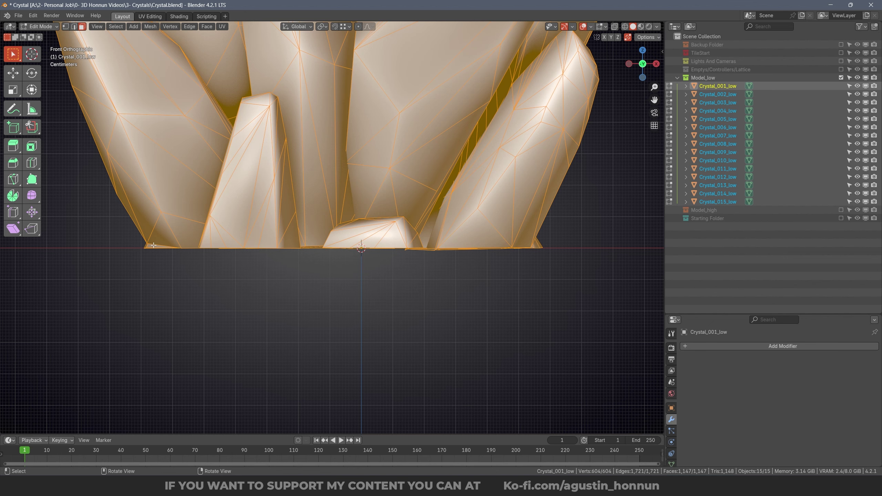
middle_click_drag(153, 245, 159, 257, "shift")
left_click(156, 28)
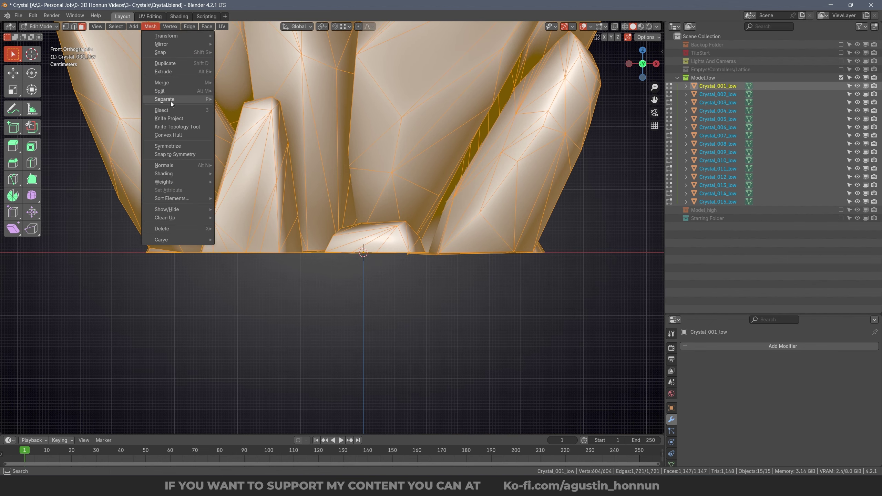
left_click(176, 127)
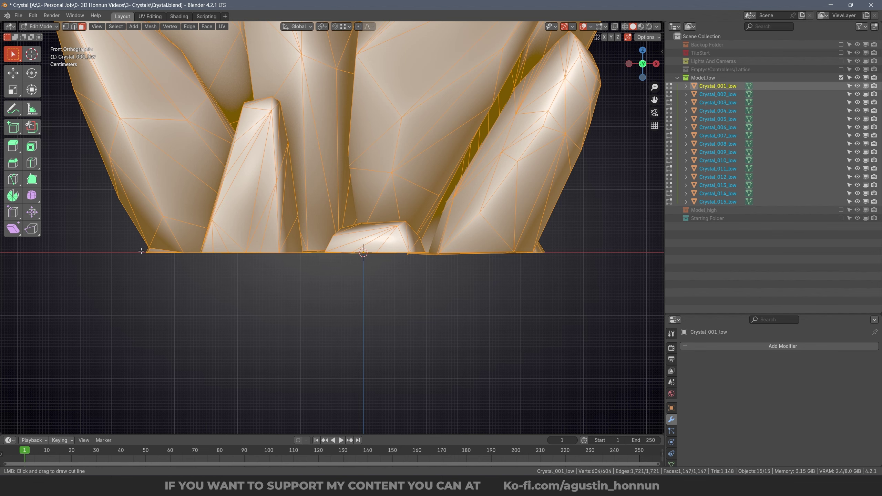
left_click_drag(141, 250, 107, 250)
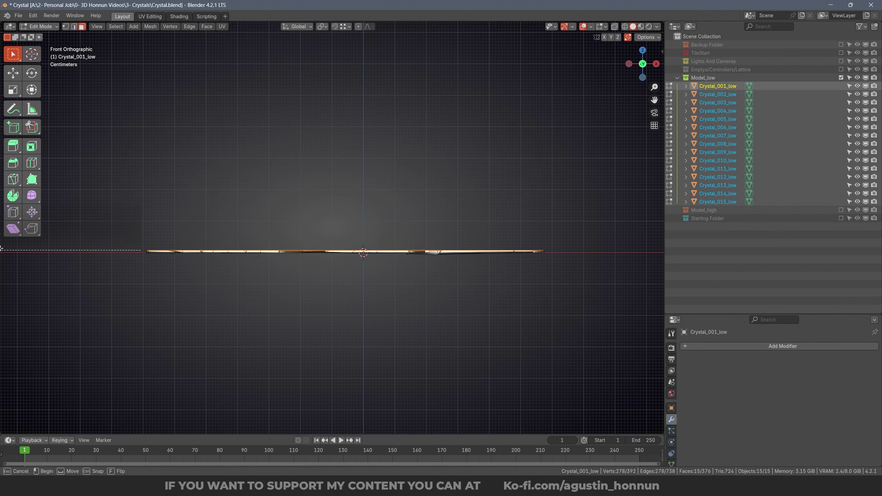
left_click_drag(1, 249, 302, 250)
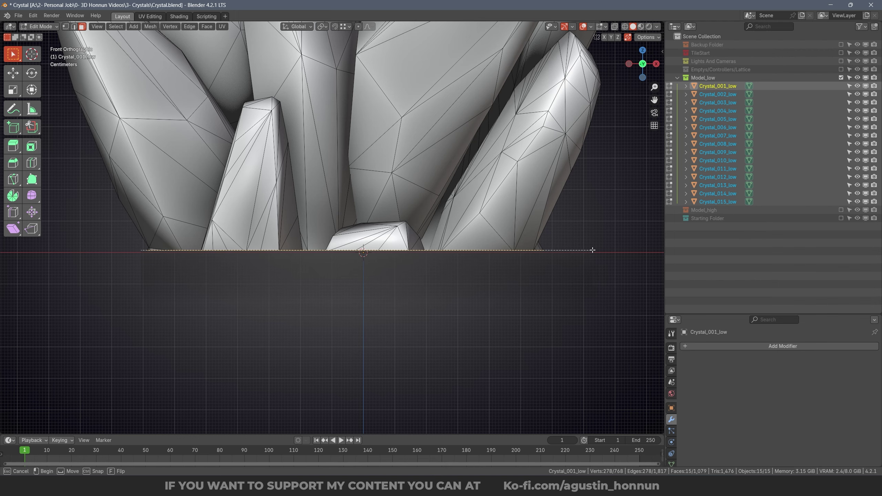
left_click_drag(592, 250, 562, 246)
Turn off Fill for the bisect so the bases stay open, and return to Object Mode with nothing selected.
middle_click_drag(563, 245, 557, 221)
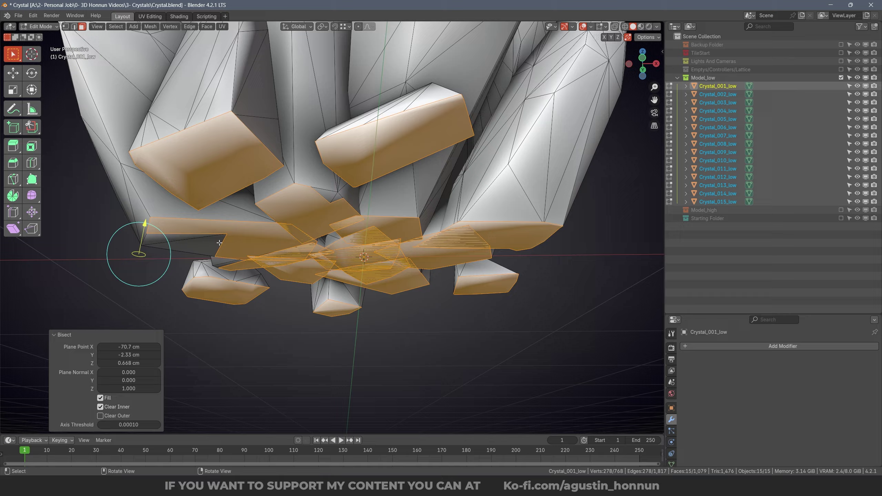
left_click(100, 398)
middle_click_drag(100, 400, 503, 279)
key("Tab")
key("alt+a")
Examine the trimmed crystals from several sides and check their open undersides.
scroll(341, 242, "down", 5)
left_click(376, 268)
middle_click_drag(376, 269, 413, 275)
key("alt+a")
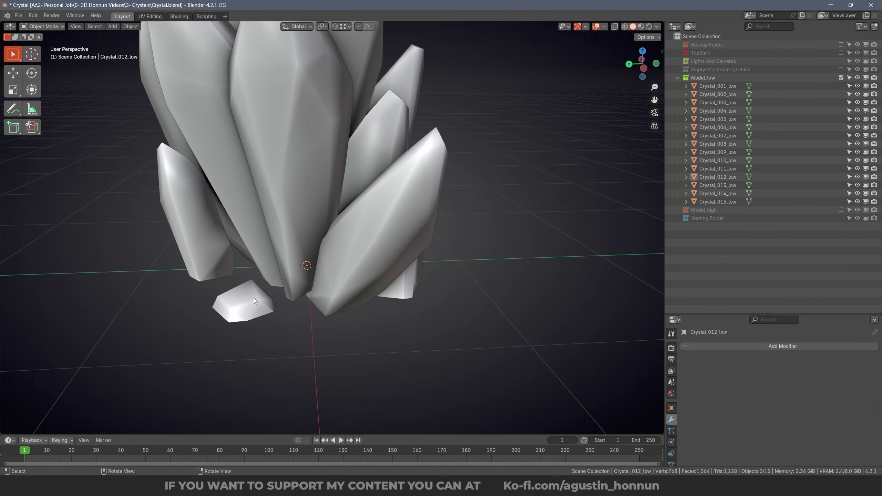
left_click(255, 301)
middle_click_drag(254, 301, 433, 329)
key("alt+a")
left_click(339, 299)
middle_click_drag(339, 299, 362, 153)
left_click(186, 243)
left_click(370, 198)
left_click(133, 216)
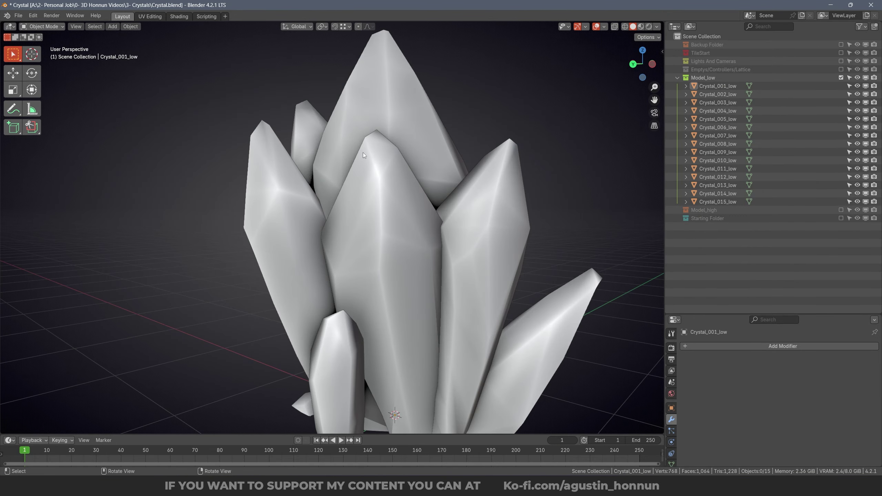
right_click_drag(362, 153, 478, 102, "alt")
right_click_drag(417, 355, 412, 204, "alt")
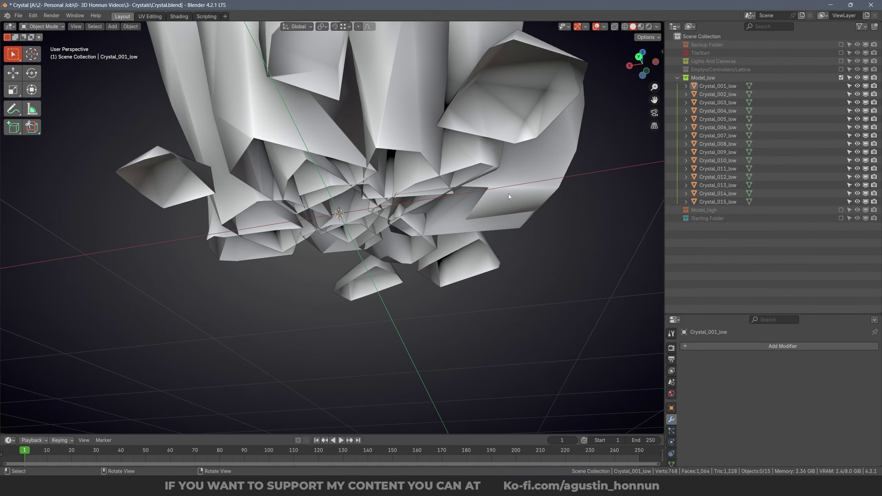
middle_click_drag(510, 196, 439, 295)
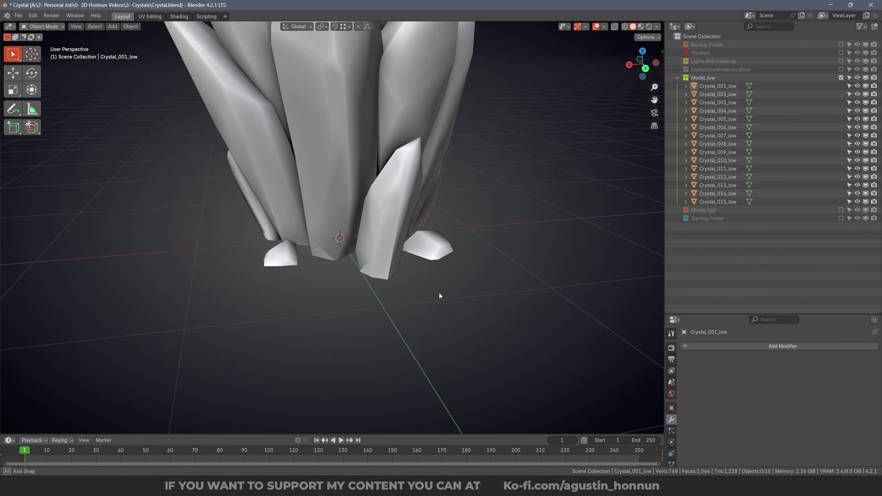
Add a cube at the crystals' base, scale it to 0.657 and flatten it along Z.
mouse_move(458, 287)
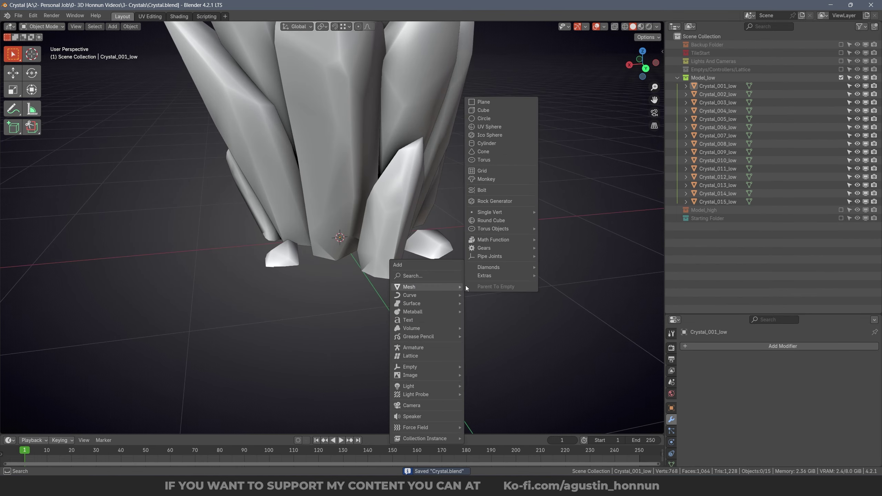
left_click(496, 113)
key("s")
key("Return")
key("s")
key("z")
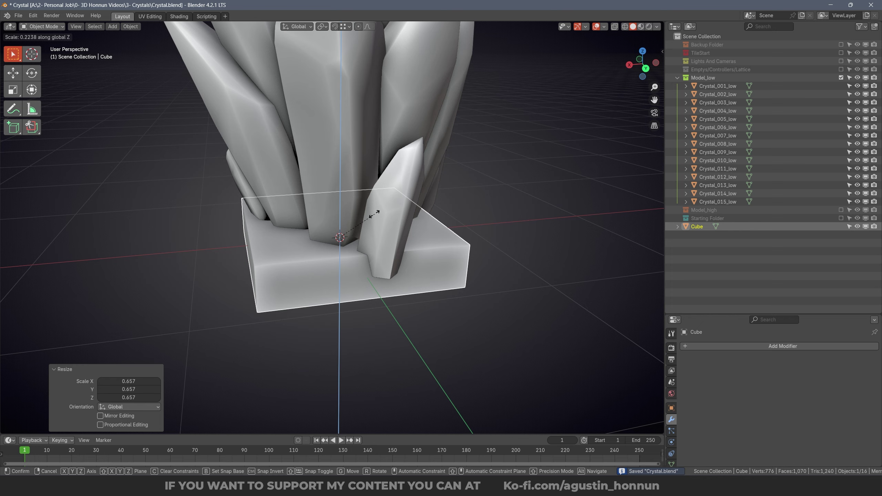
left_click(334, 219)
Enlarge the slab by about 2.446, thin it along Z by 0.526, and lower it about 6.9 cm.
key("s")
left_click(391, 225)
key("s")
key("z")
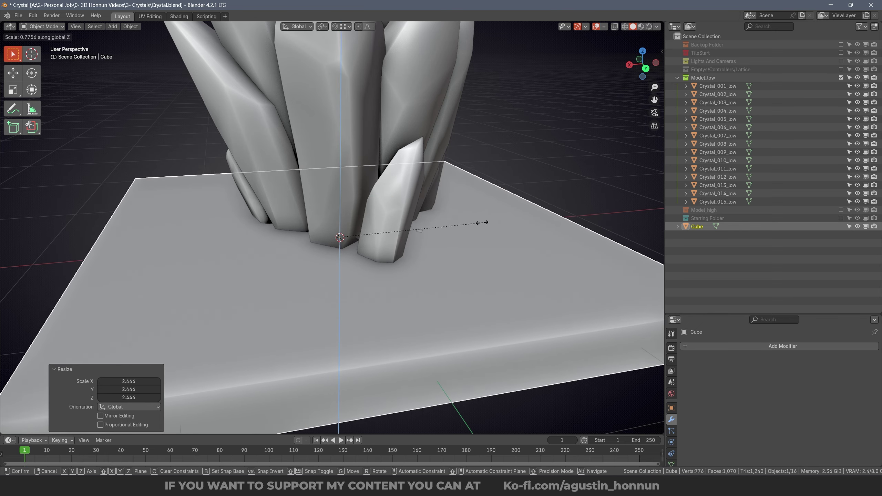
left_click(416, 224)
key("g")
key("z")
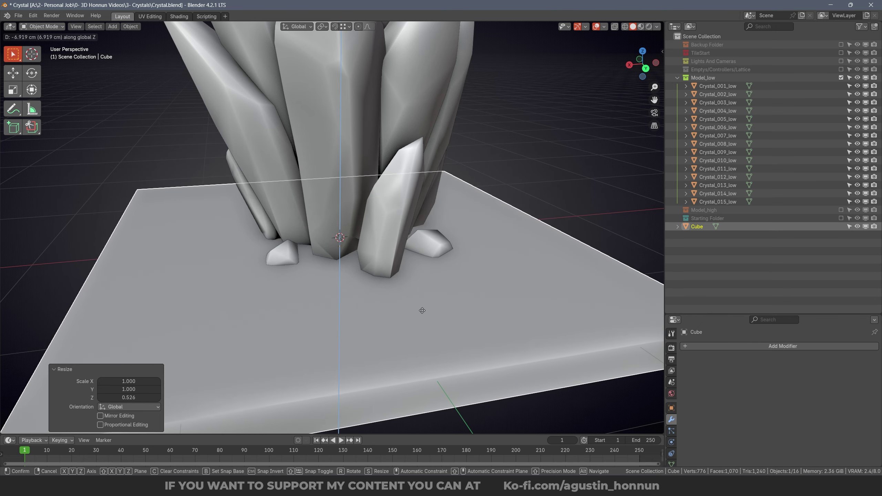
left_click(422, 311)
Examine up close and all around how the crystals' trimmed bases meet the slab.
middle_click_drag(423, 311, 355, 252)
key("alt+a")
middle_click_drag(521, 247, 219, 255)
middle_click_drag(382, 258, 287, 272)
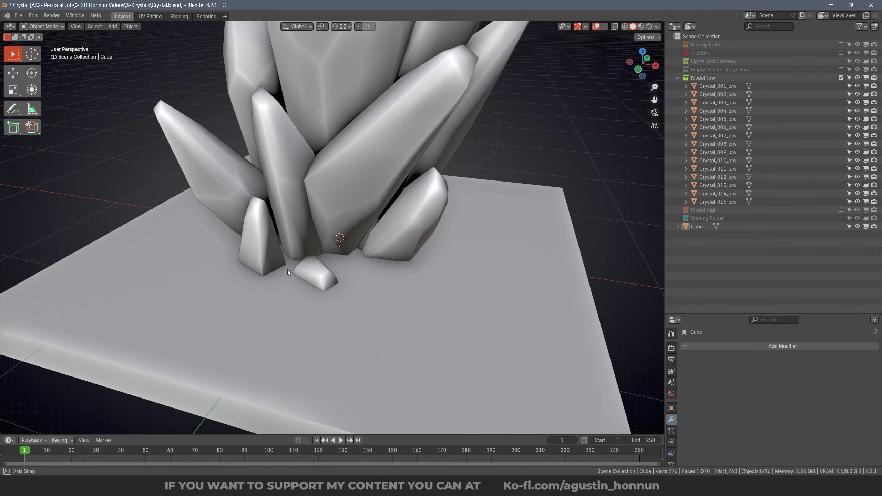
key("shift+grave")
key("w")
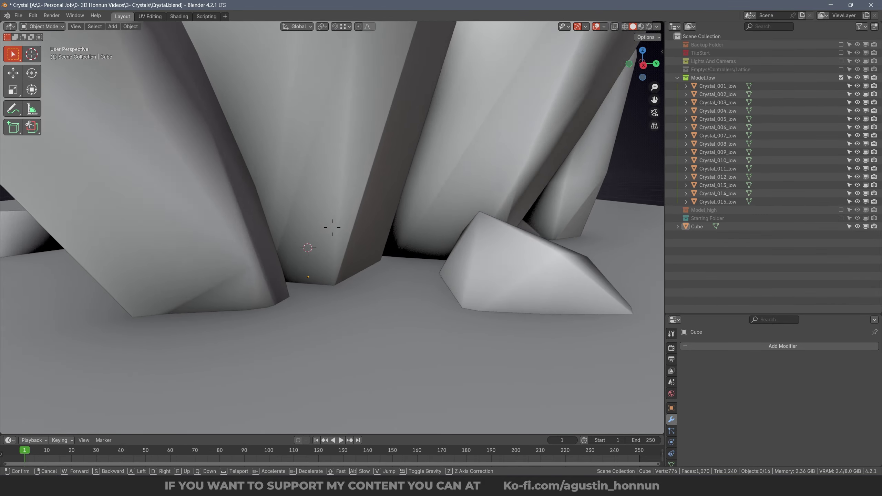
key("d")
key("e")
key("a")
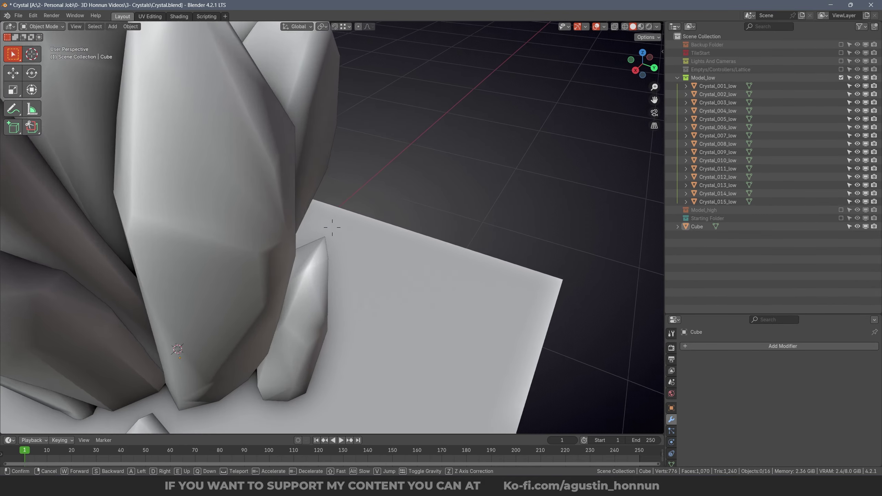
key("d")
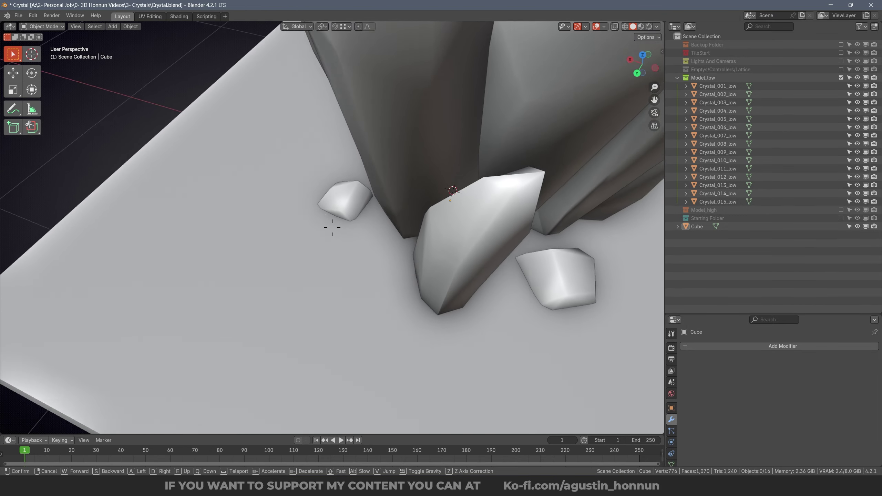
key("q")
left_click(333, 227)
key("shift+grave")
key("s")
key("e")
left_click(332, 227)
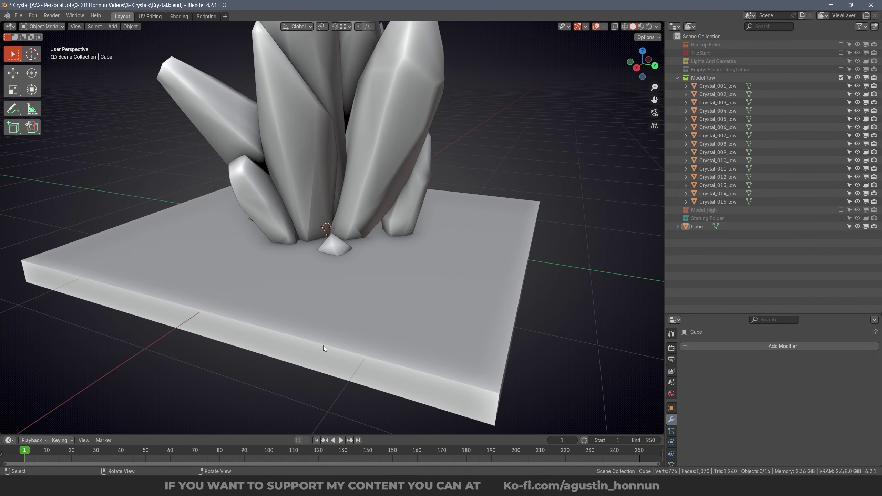
Delete the slab under the crystals.
left_click(323, 346)
middle_click_drag(424, 183, 442, 164)
key("x")
left_click(443, 165)
left_click(365, 207)
left_click(435, 188)
Check the whole crystal cluster without the slab and save the file.
middle_click_drag(365, 207, 349, 181)
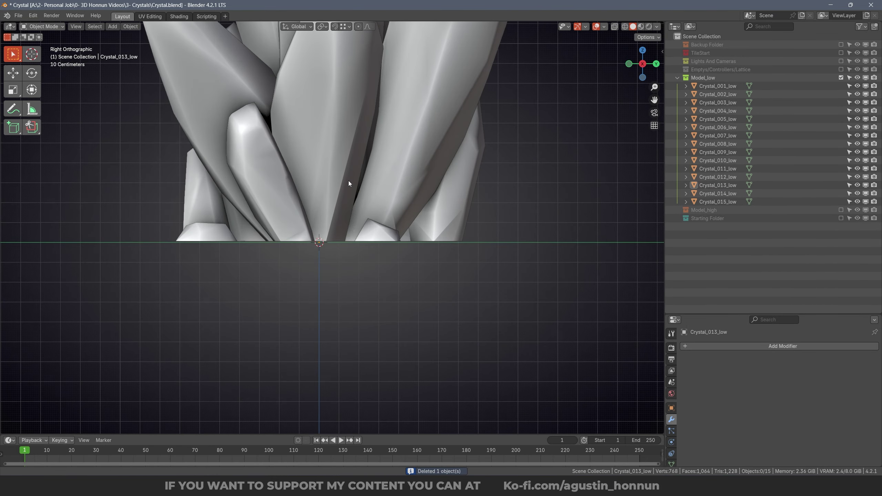
scroll(392, 214, "down", 5)
middle_click_drag(400, 235, 336, 232)
middle_click_drag(308, 205, 392, 229)
left_click(354, 212)
key("ctrl+s")
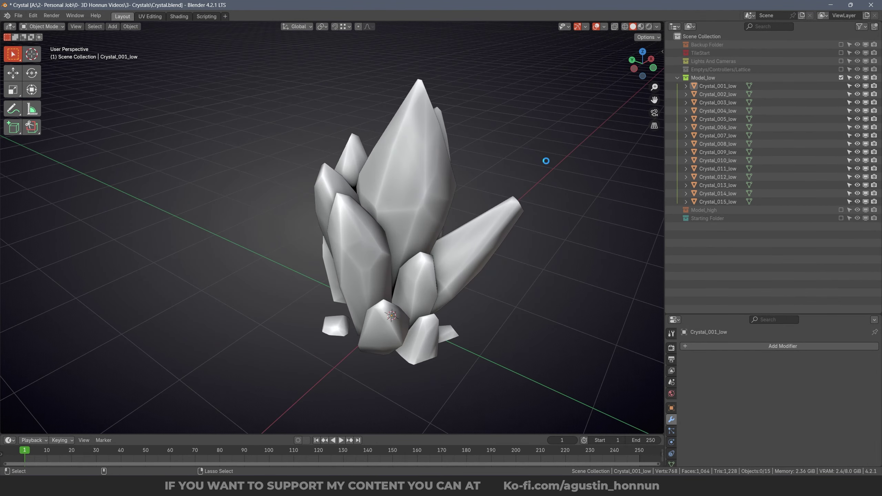
Isolate the tallest central crystal by hiding the others, and select its whole mesh in Edit Mode.
left_click(389, 166)
key("ctrl+s")
middle_click_drag(389, 166, 457, 152)
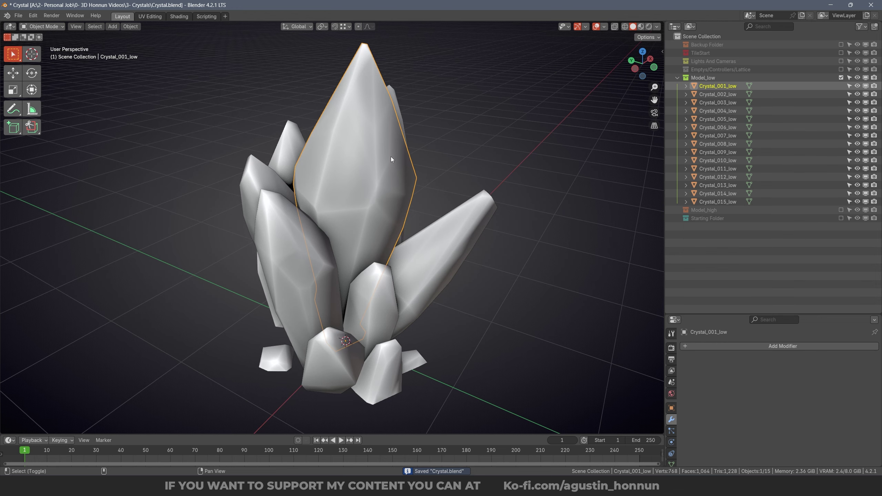
key("shift+h")
middle_click_drag(353, 142, 376, 179)
key("Tab")
key("a")
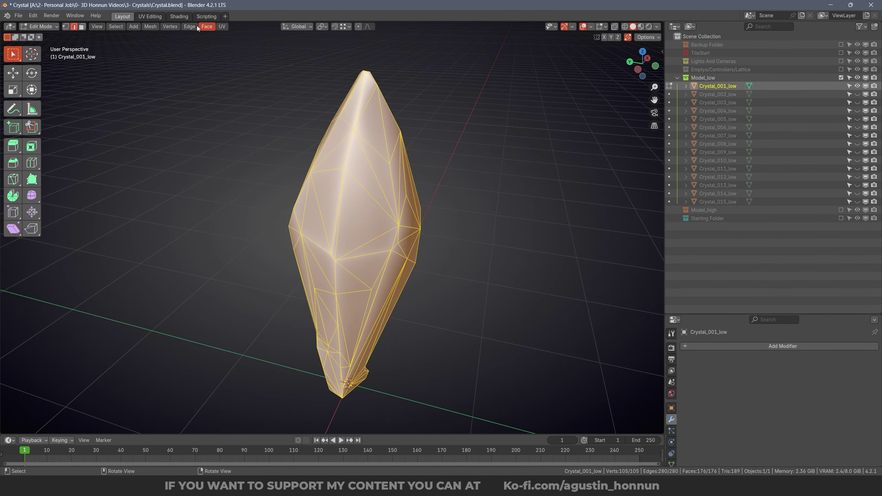
Switch to the UV Editing workspace and unwrap the whole mesh of the tallest crystal without any seams.
left_click(148, 17)
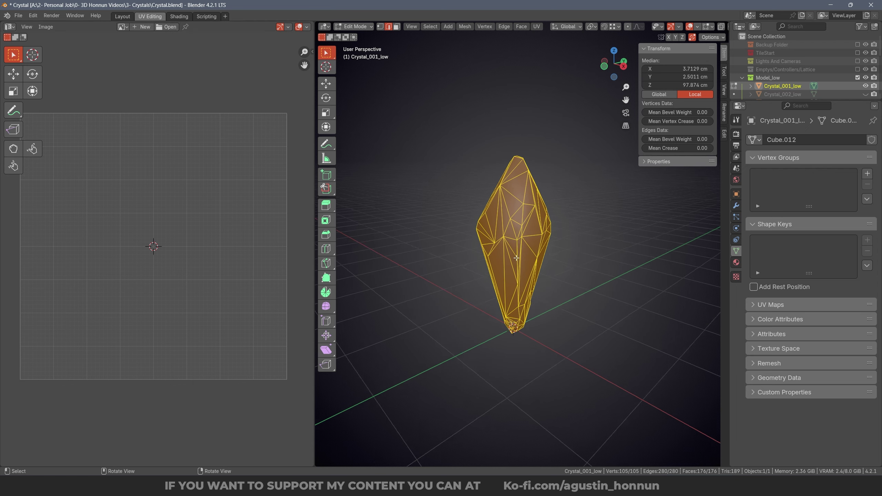
key("KP_Decimal")
middle_click_drag(516, 256, 527, 202)
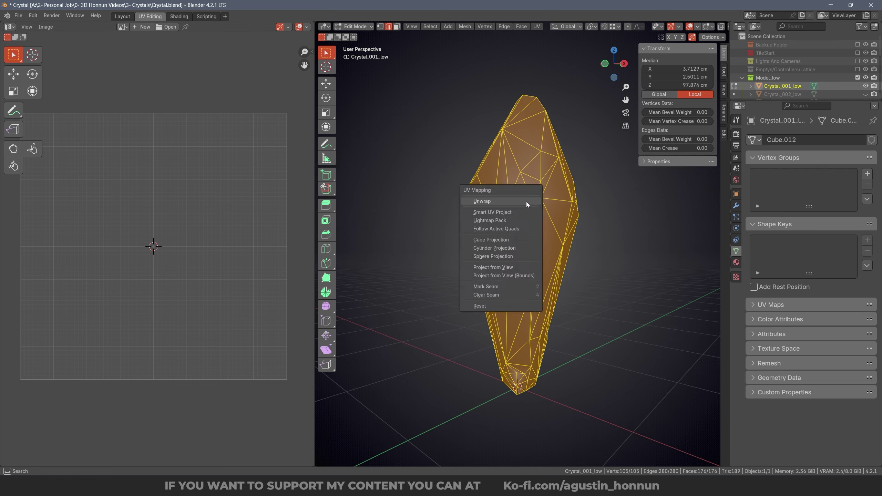
left_click(527, 204)
middle_click_drag(111, 214, 203, 251)
Clear the selection and, in edge selection mode, select the chain of edges running up one side of the crystal and over its tip.
middle_click_drag(563, 279, 550, 238)
left_click(546, 284)
key("alt+a")
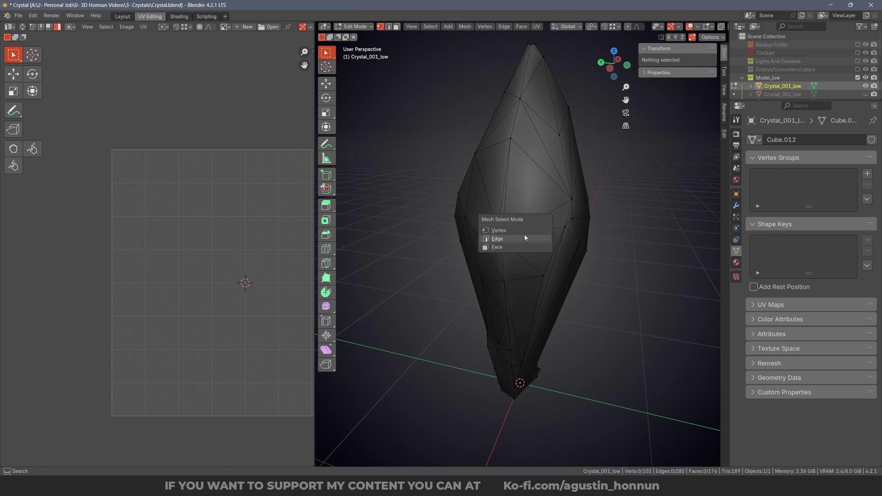
left_click(509, 383)
middle_click_drag(509, 383, 526, 344)
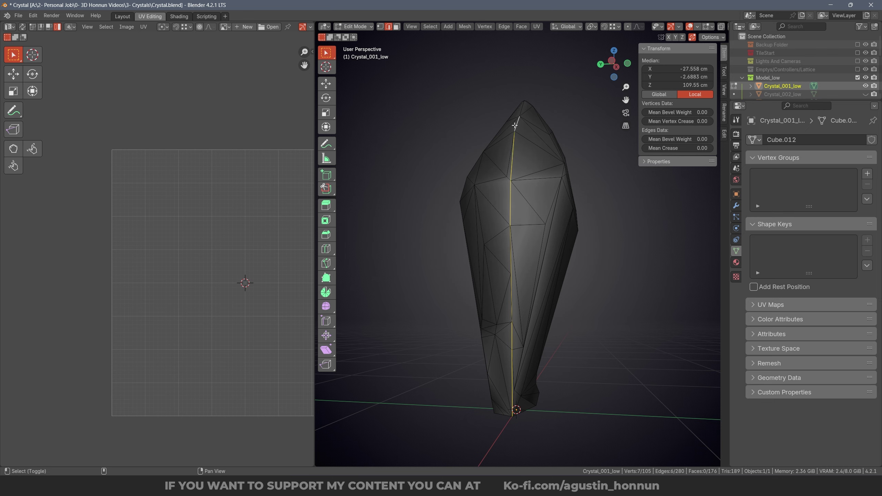
middle_click_drag(515, 125, 467, 214)
left_click(512, 112, "shift")
left_click(543, 228, "shift")
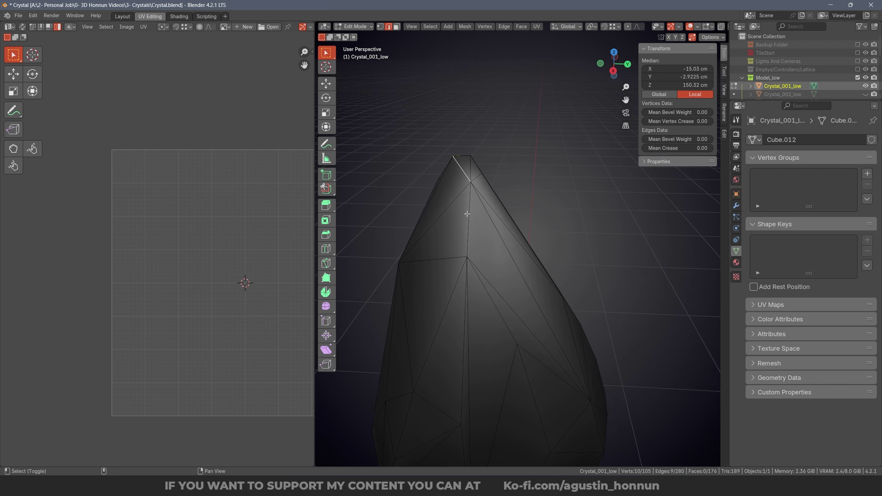
Continue the edge chain down the opposite side to the base, and mark the whole path as a seam.
left_click(469, 288, "shift")
middle_click_drag(469, 288, 490, 201)
left_click(489, 349, "shift")
middle_click_drag(490, 349, 507, 261)
right_click_drag(511, 249, 513, 295, "alt")
right_click_drag(515, 381, 500, 306)
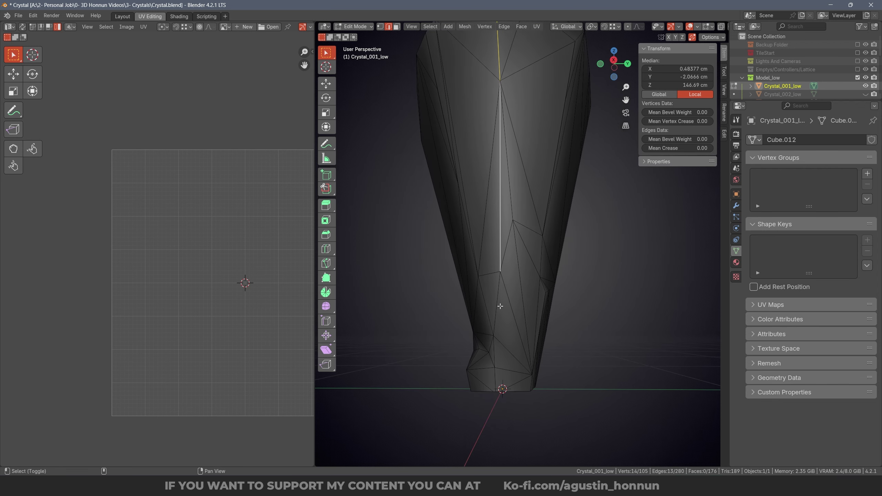
scroll(499, 355, "down", 4)
middle_click_drag(490, 258, 527, 225)
middle_click_drag(599, 231, 501, 231)
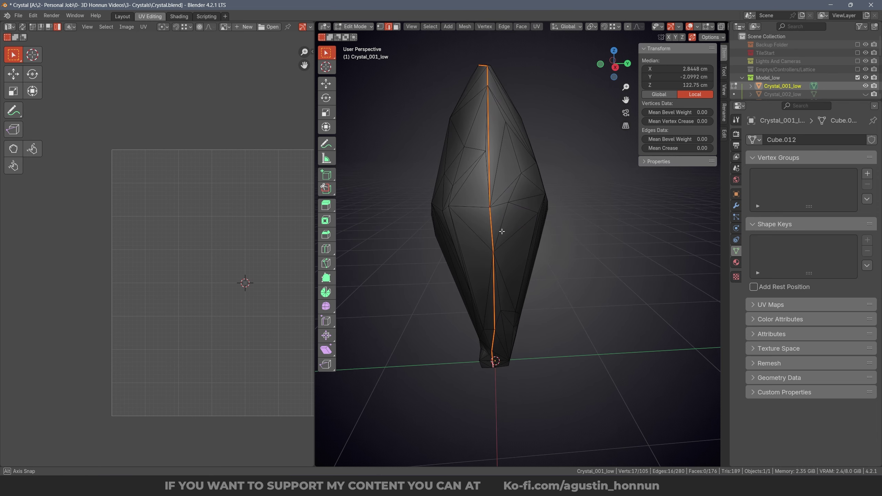
key("ctrl+e")
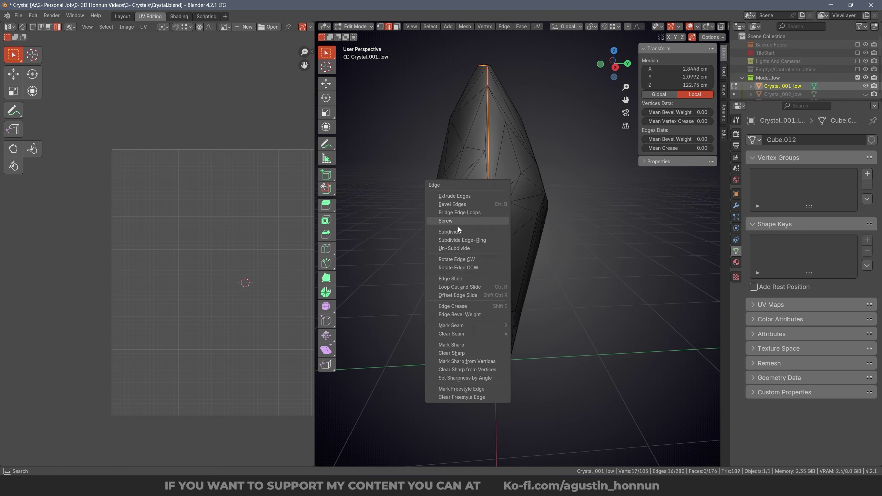
left_click(475, 325)
left_click(504, 28)
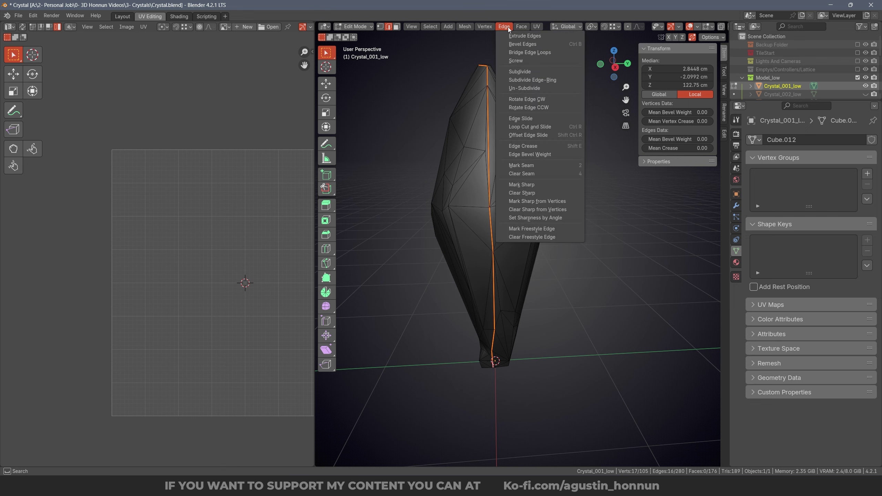
left_click(535, 168)
middle_click_drag(535, 169, 584, 185)
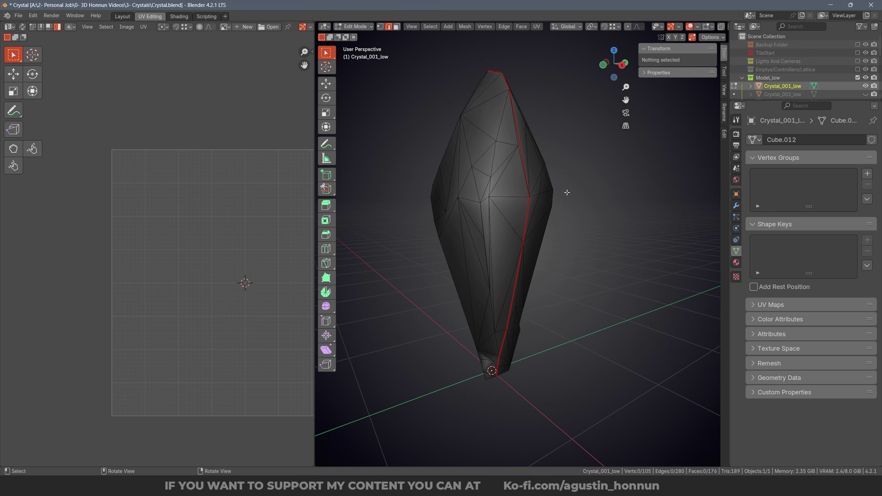
Unwrap the tallest crystal's whole mesh along the marked seam and return to Object Mode.
key("a")
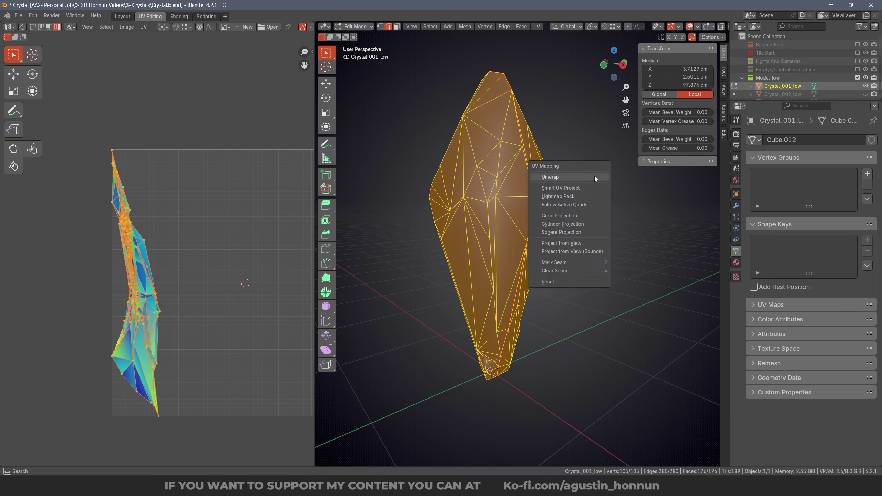
left_click(594, 179)
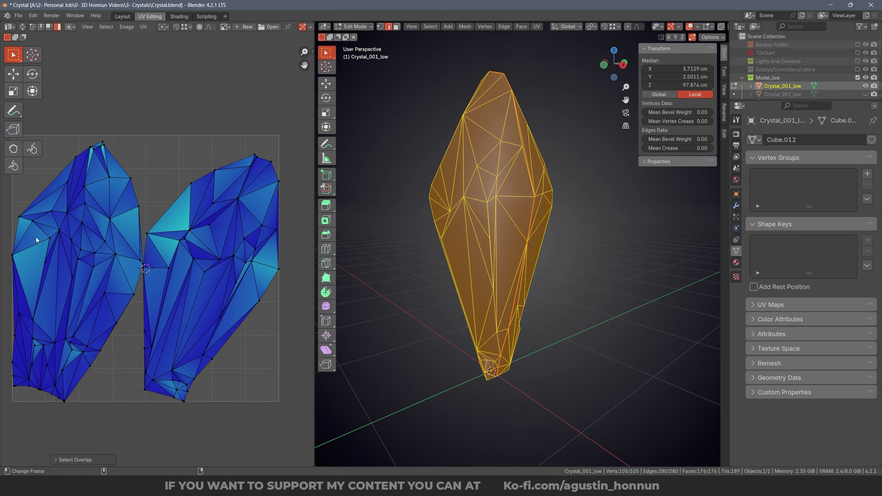
middle_click_drag(326, 221, 538, 205)
key("Tab")
key("alt+a")
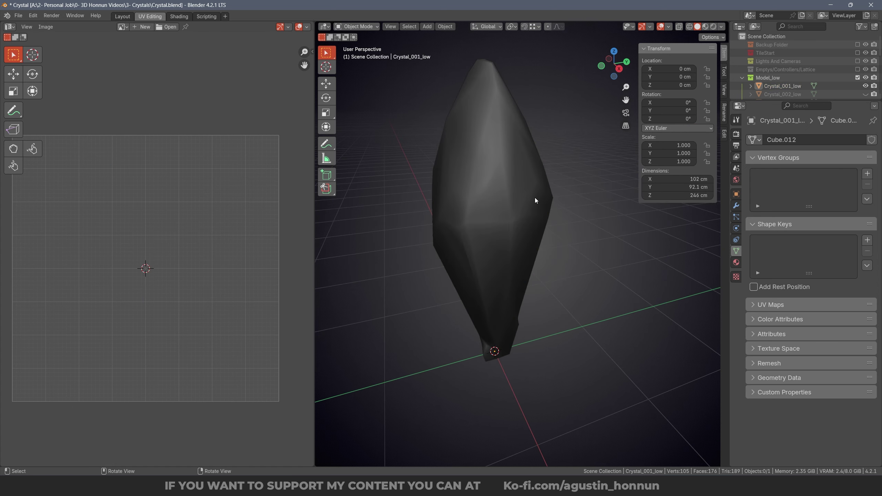
Show all crystals again, isolate Crystal_005_low by hiding the others, and enter Edit Mode on it.
key("alt+h")
key("alt+a")
left_click(517, 194)
key("KP_Divide")
middle_click_drag(516, 244, 519, 253)
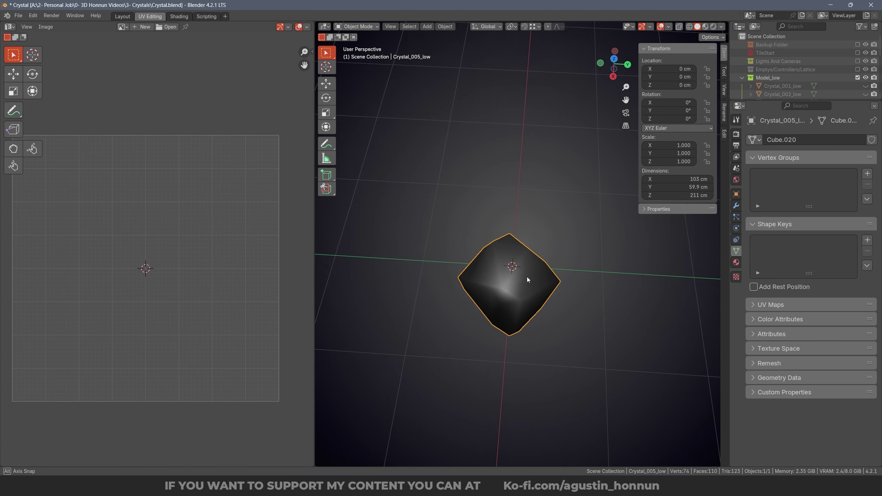
key("Tab")
Try bisecting the crystal's whole mesh lengthwise through its middle, with Clear Inner turned off to keep both halves.
key("a")
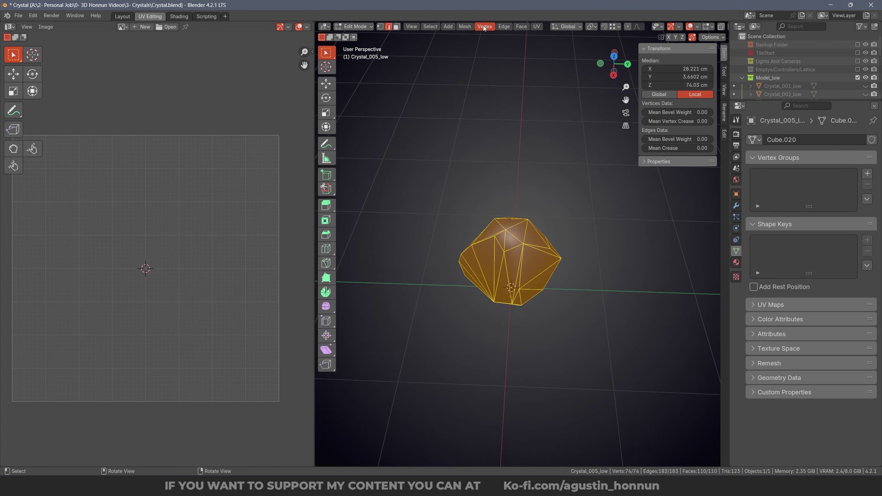
left_click(466, 27)
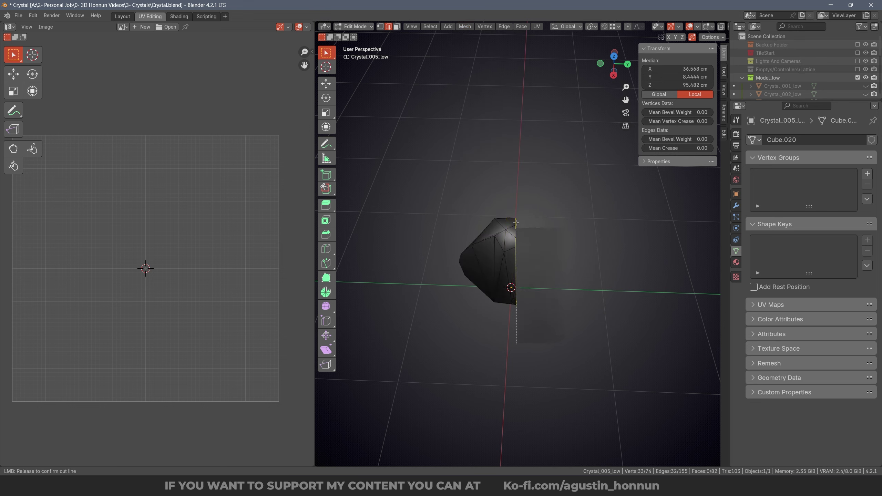
left_click(359, 460)
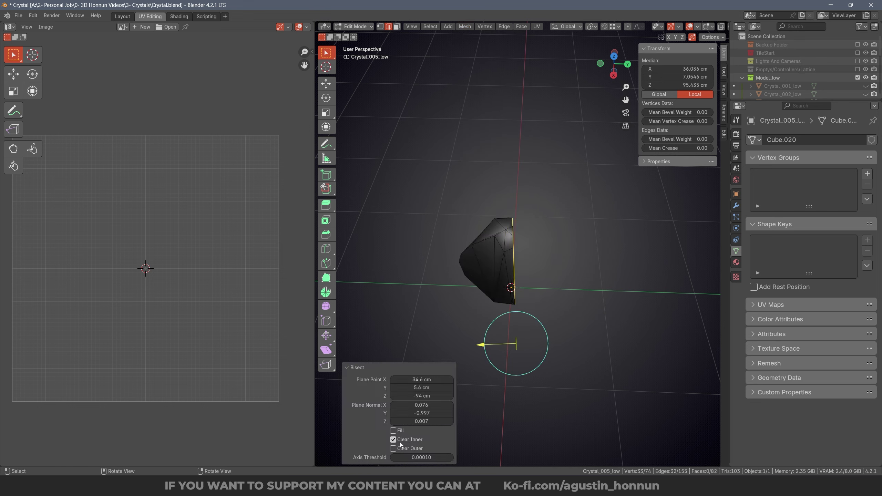
middle_click_drag(518, 344, 527, 251)
Mark the bisect cut line as a seam and unwrap the crystal's whole mesh.
key("alt+a")
key("a")
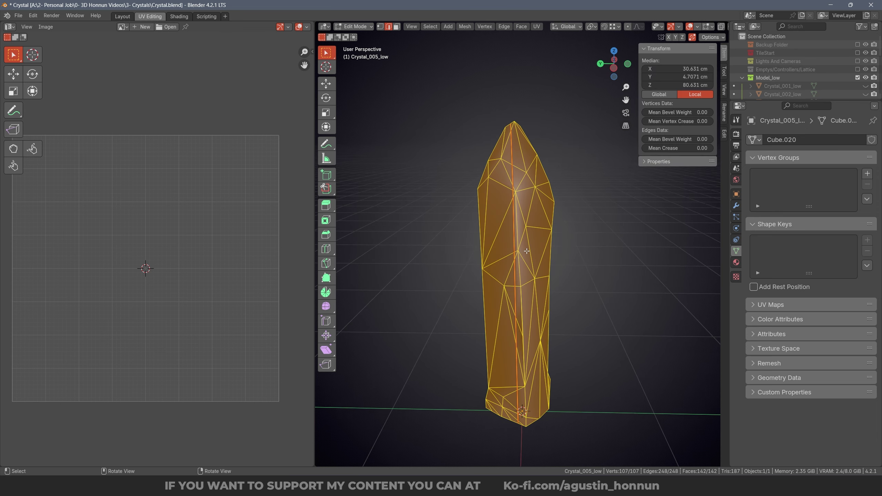
key("u")
left_click(527, 251)
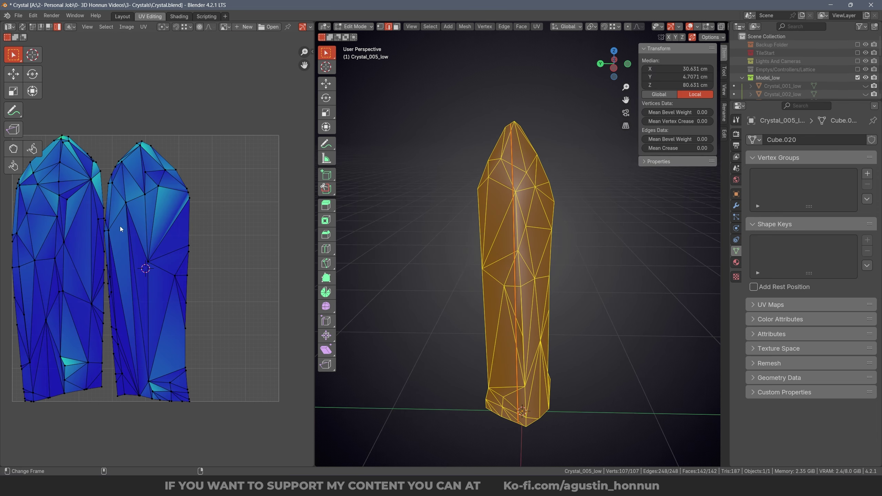
Inspect the straight seam around the crystal and undo the unwrap, the seam and the bisect cut.
middle_click_drag(514, 243, 523, 231)
left_click(524, 224, "alt")
key("alt+a")
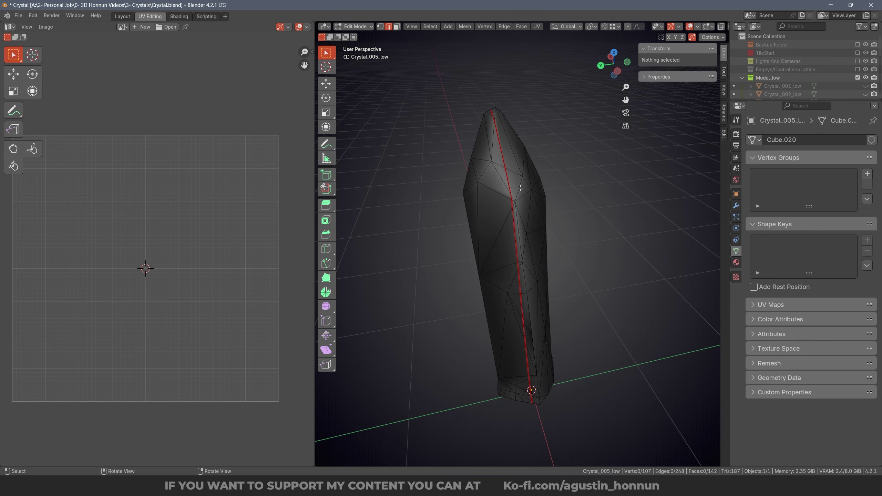
middle_click_drag(520, 189, 523, 148, "ctrl")
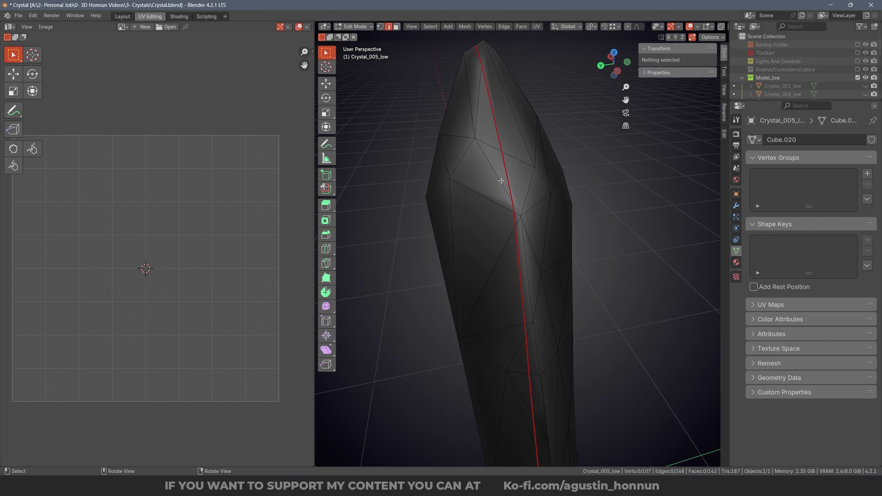
scroll(501, 181, "down", 2)
middle_click_drag(501, 181, 587, 167, "shift")
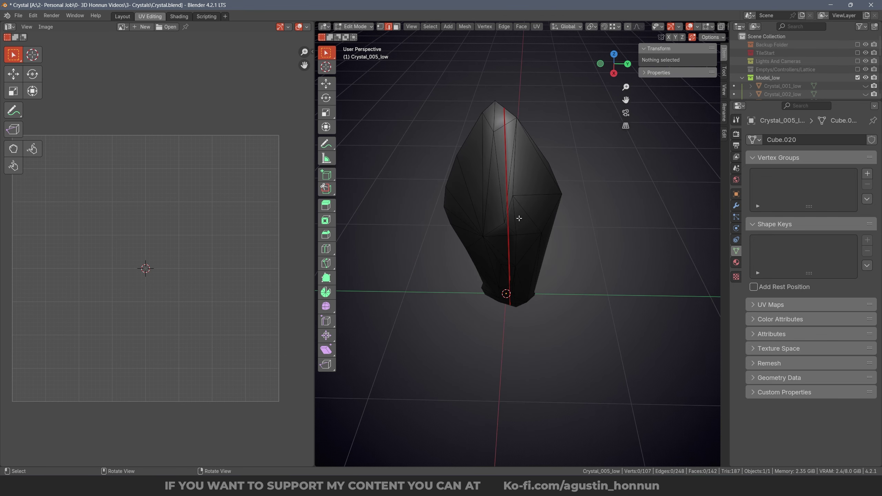
middle_click_drag(520, 218, 567, 157)
key("ctrl+z")
key("ctrl+z")
key("ctrl+z")
In edge selection mode, select the chain of existing edges running up one side of Crystal_005_low from its base.
key("alt+a")
key("ctrl+Tab")
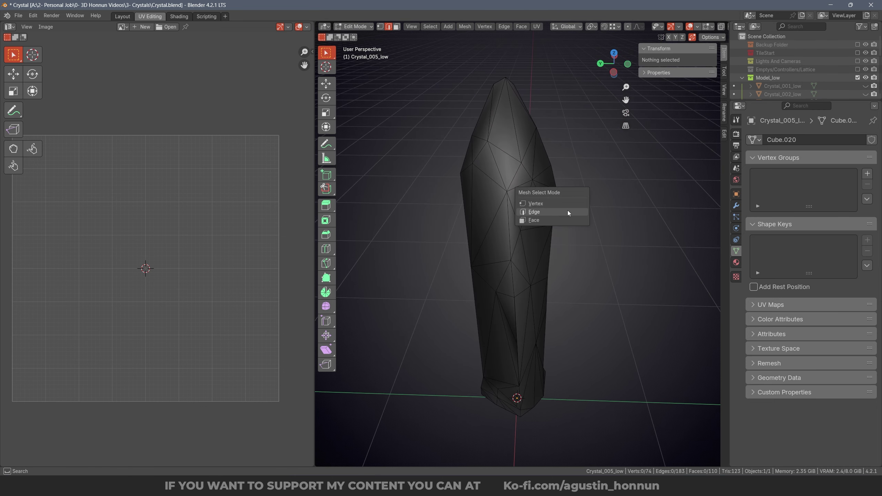
left_click(568, 213)
key("a")
key("alt+a")
left_click(521, 349)
middle_click_drag(520, 349, 524, 407)
left_click(522, 407, "shift")
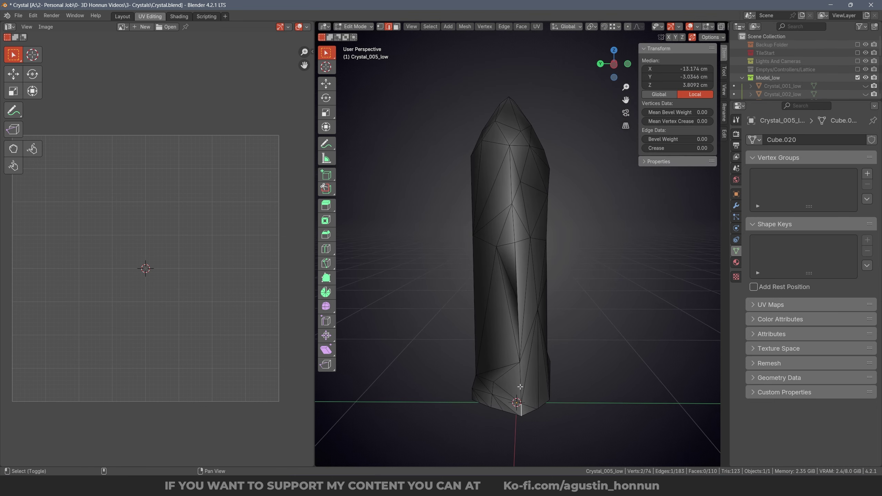
scroll(516, 292, "up", 2)
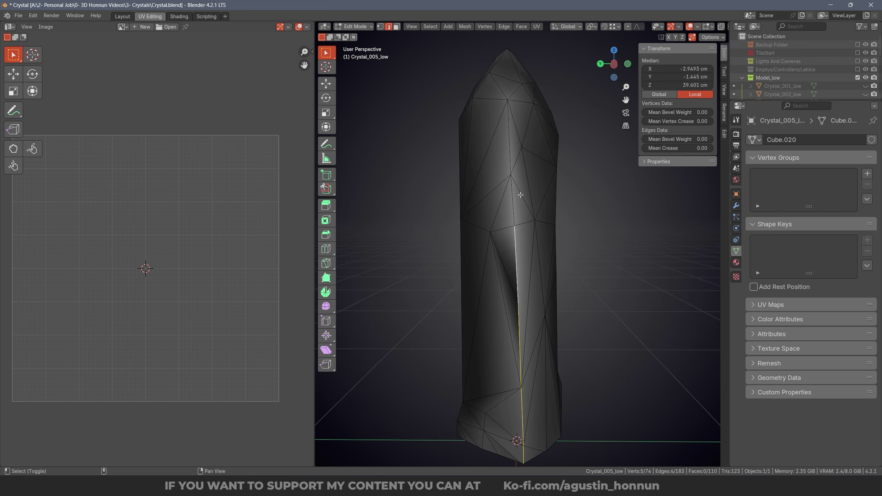
middle_click_drag(505, 106, 505, 120)
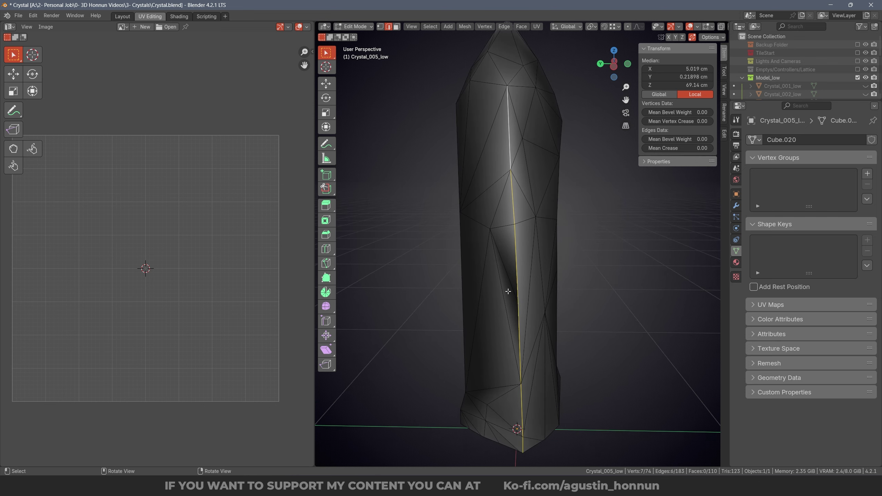
middle_click_drag(489, 261, 511, 172)
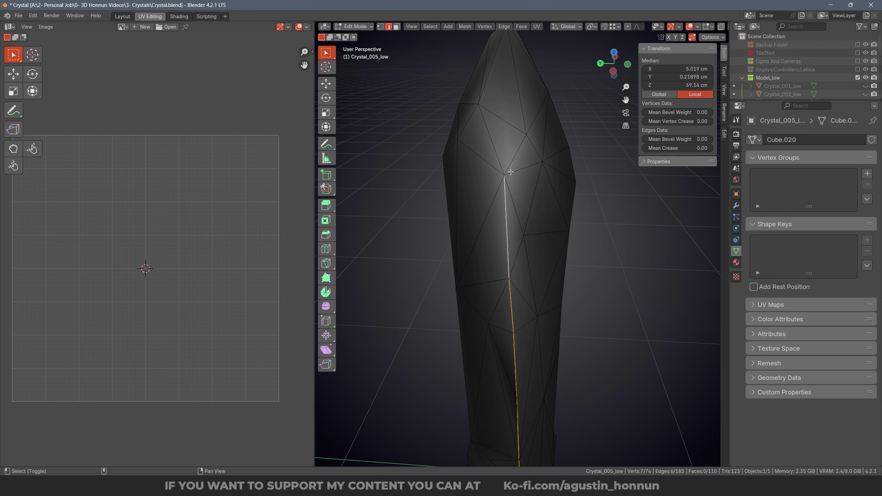
Extend the edge chain over the tip and down the opposite side, and mark it as a seam.
left_click(522, 124, "shift")
middle_click_drag(521, 124, 515, 181)
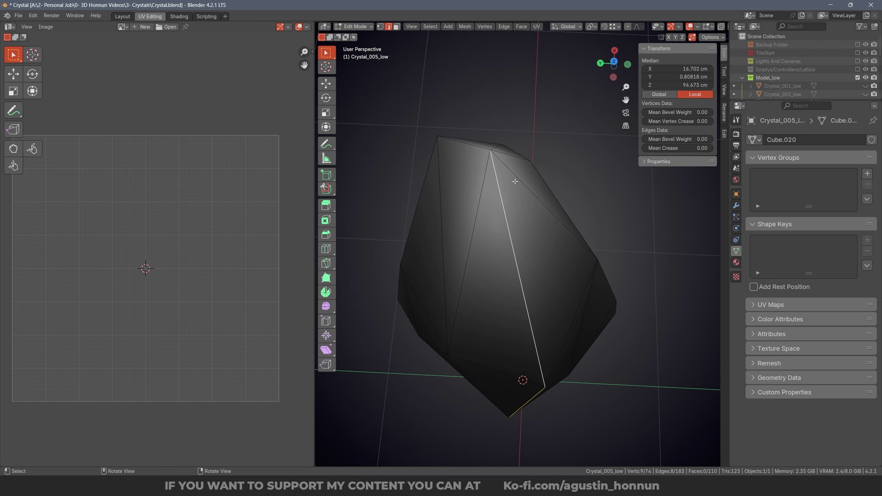
left_click(475, 149, "shift")
middle_click_drag(475, 150, 538, 248)
Select the whole mesh of Crystal_005_low and unwrap it along the marked seam.
key("a")
scroll(565, 294, "down", 3)
key("u")
left_click(538, 248)
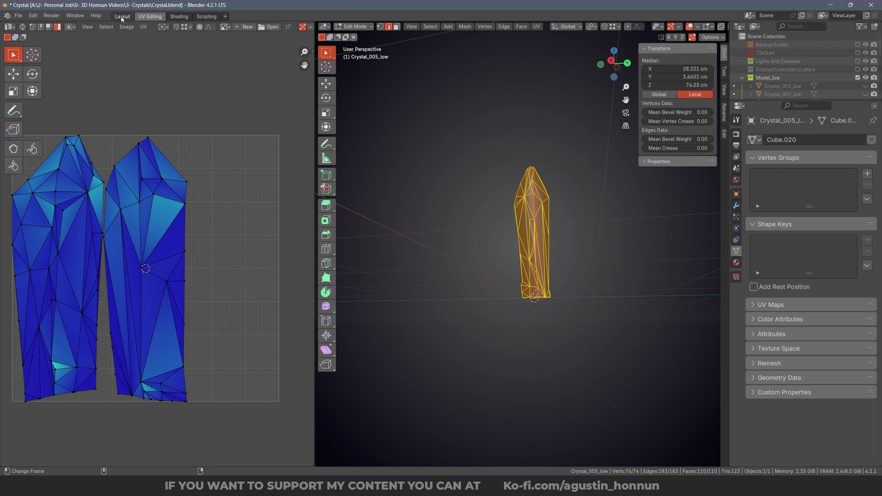
Return to Object Mode, show all crystals again, and select the two unwrapped crystals together.
key("Tab")
key("alt+h")
key("alt+a")
left_click(531, 203)
middle_click_drag(530, 182, 543, 217)
left_click(522, 167, "shift")
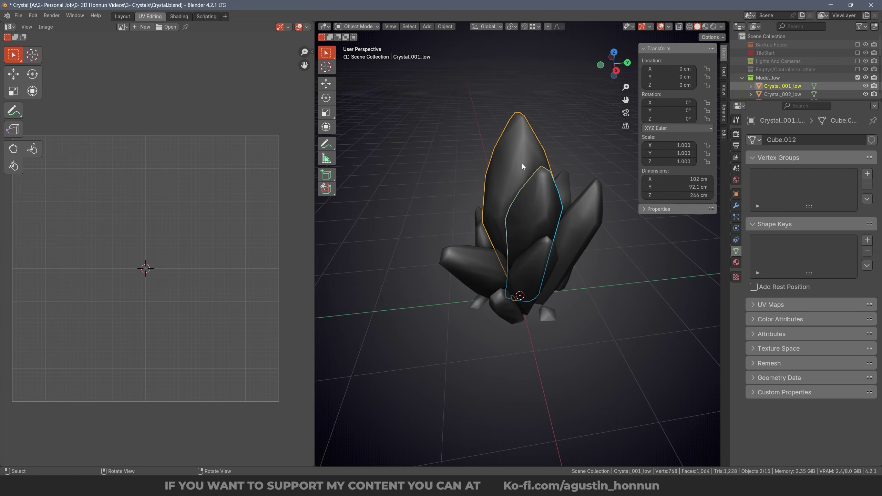
Check the unwrapped crystals in Edit Mode, return to Object Mode with nothing selected, and save the file.
key("Tab")
middle_click_drag(522, 167, 535, 163)
key("alt+a")
key("Tab")
key("alt+a")
key("ctrl+s")
Select Crystal_001_low and Crystal_005_low, and enlarge the Outliner until every crystal is listed.
left_click(498, 151, "shift")
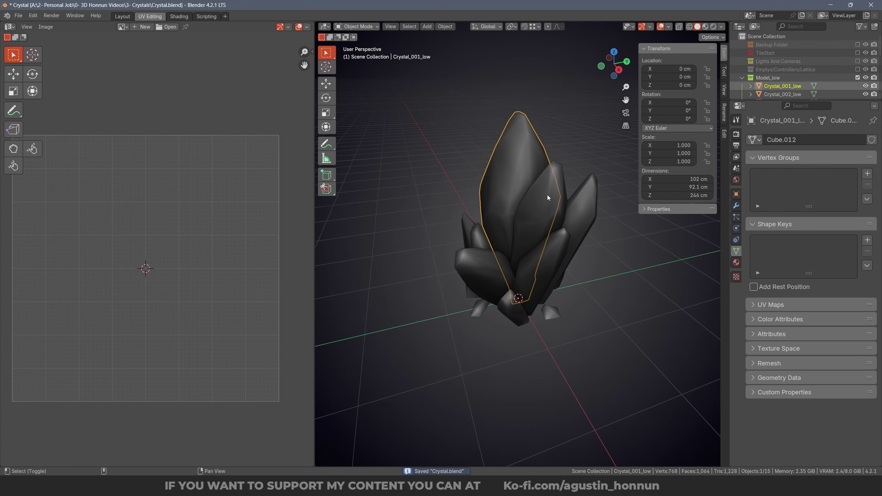
left_click(548, 198, "shift")
left_click_drag(806, 101, 806, 232)
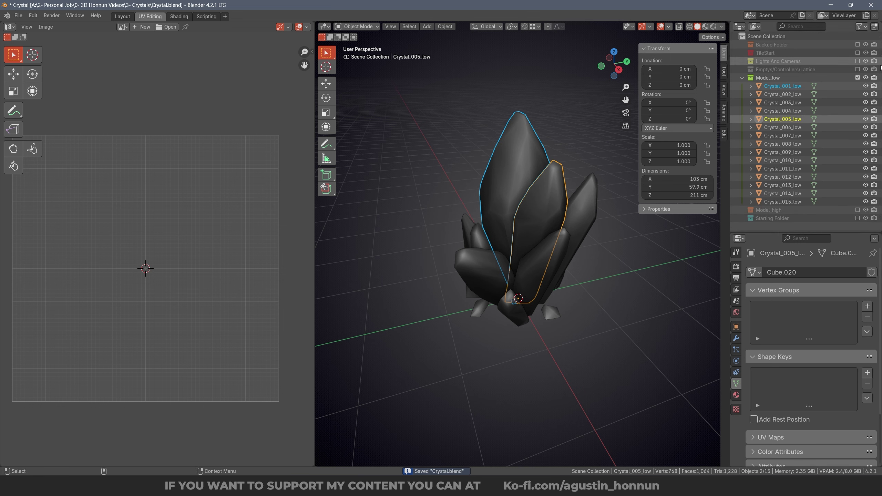
Show the Disable in Viewports toggles in the Outliner, and disable Crystal_005_low and Crystal_001_low in the viewports.
left_click(862, 27)
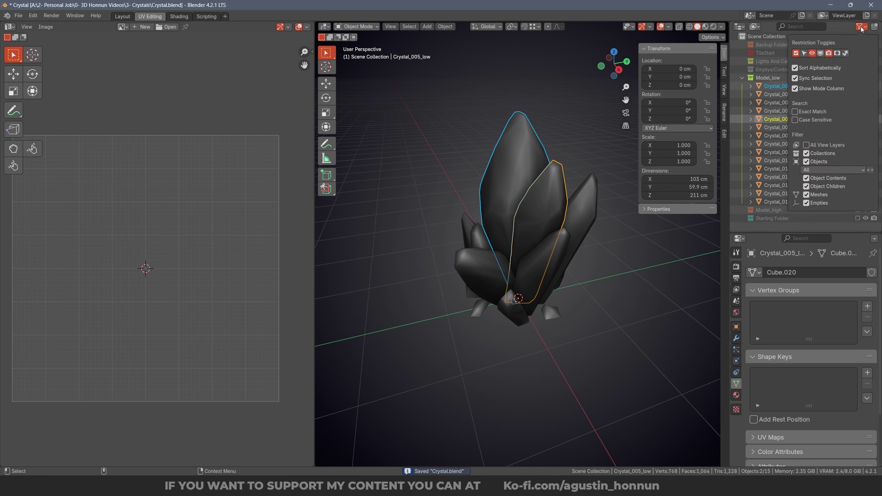
left_click(820, 54)
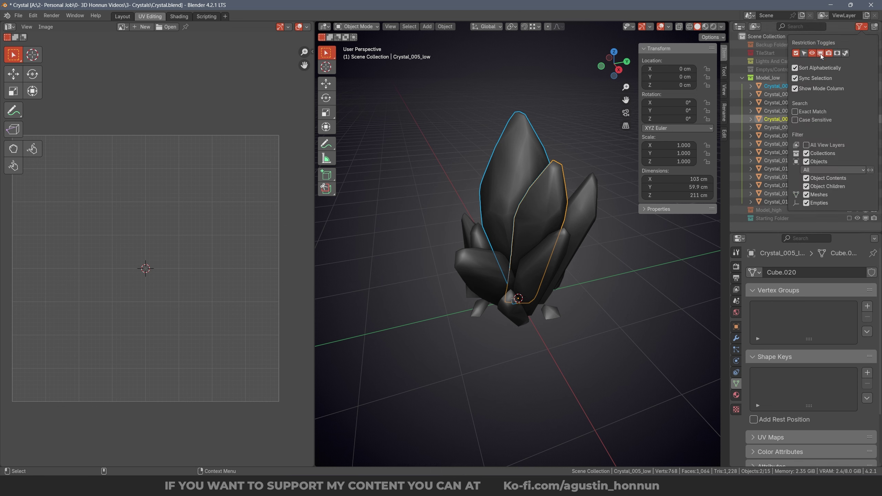
left_click(866, 119)
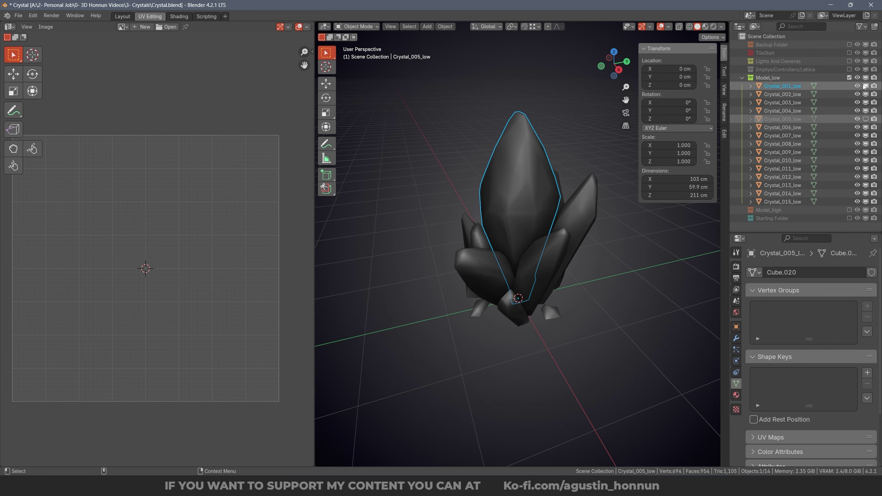
left_click(866, 86)
Look over the remaining crystals, clear the selection, and hide the 3D viewport's sidebar.
left_click(553, 257)
middle_click_drag(556, 256, 615, 252)
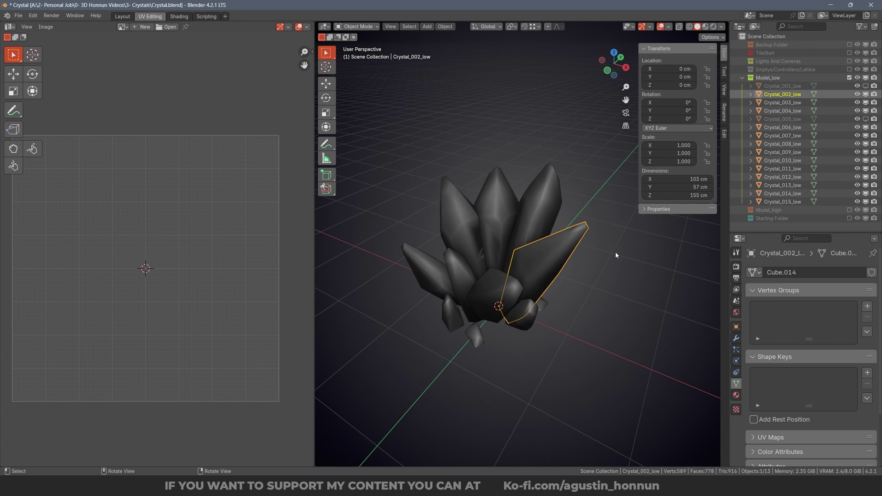
left_click(615, 253)
middle_click_drag(403, 236, 487, 250)
key("n")
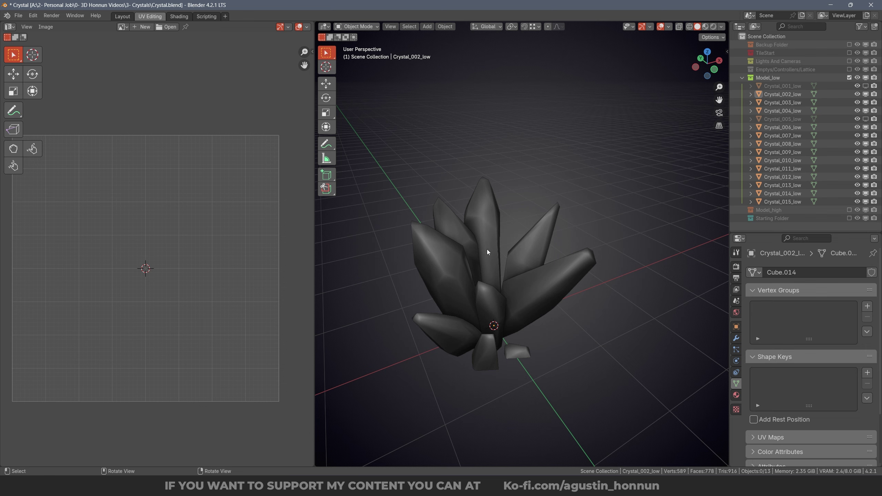
Isolate Crystal_011_low and open it in Edit Mode with edge selection.
key("a")
left_click(464, 280)
middle_click_drag(583, 270, 658, 265)
left_click(657, 264)
middle_click_drag(344, 277, 615, 257)
left_click(523, 256)
key("KP_Divide")
key("Tab")
key("ctrl+Tab")
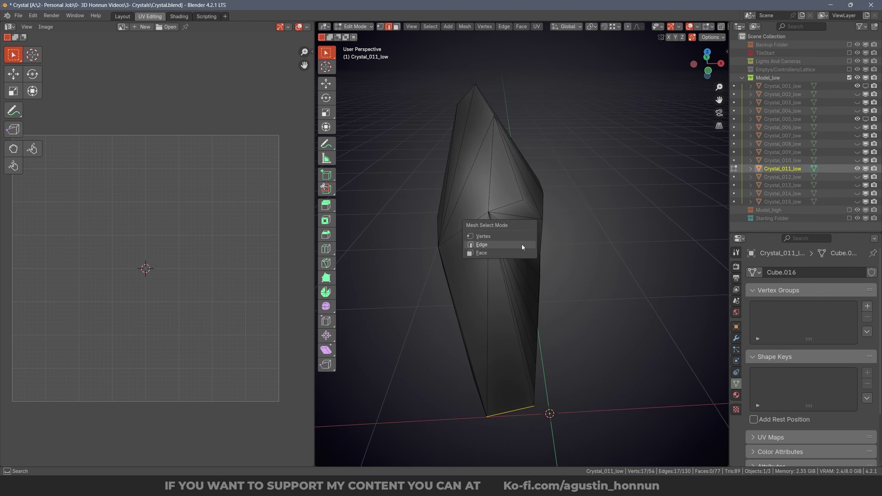
left_click(522, 244)
Select the edges along Crystal_011_low and mark them as seams.
middle_click_drag(522, 244, 452, 313)
left_click(554, 154, "shift")
key("ctrl+e")
Define the seam on Crystal_009_low along its edges from the tip, and disable the finished crystal in the viewports.
middle_click_drag(553, 153, 556, 278)
left_click(553, 187)
left_click(572, 268, "shift")
key("Tab")
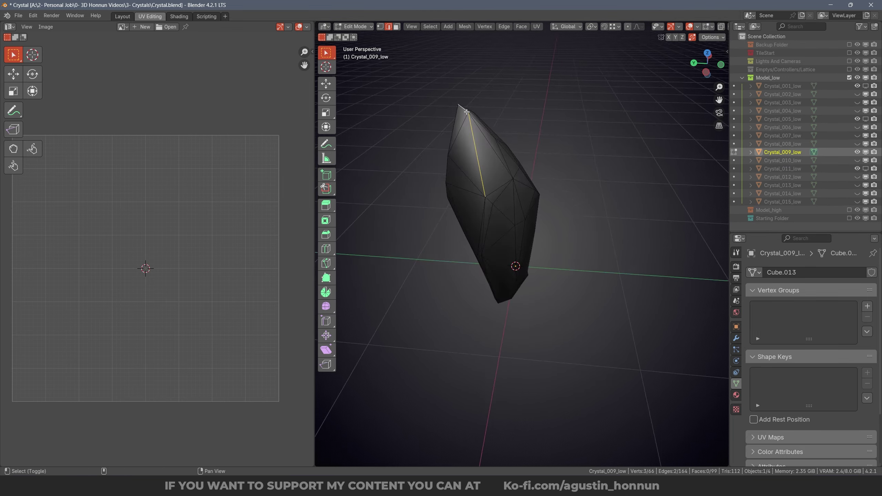
middle_click_drag(514, 264, 504, 236)
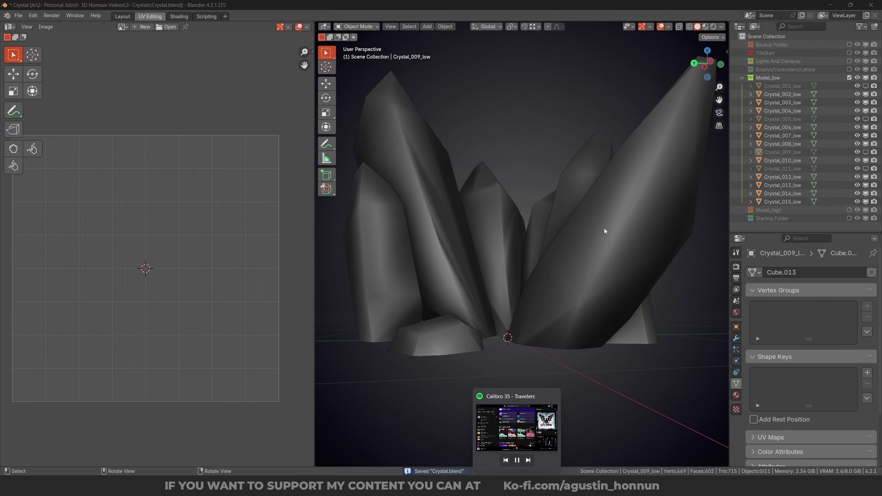
Mark seams along the edges of Crystal_012_low and Crystal_002_low, disabling the finished Crystal_012_low in the viewports.
key("ctrl+e")
middle_click_drag(509, 357, 620, 260)
key("alt+z")
left_click(613, 371)
key("a")
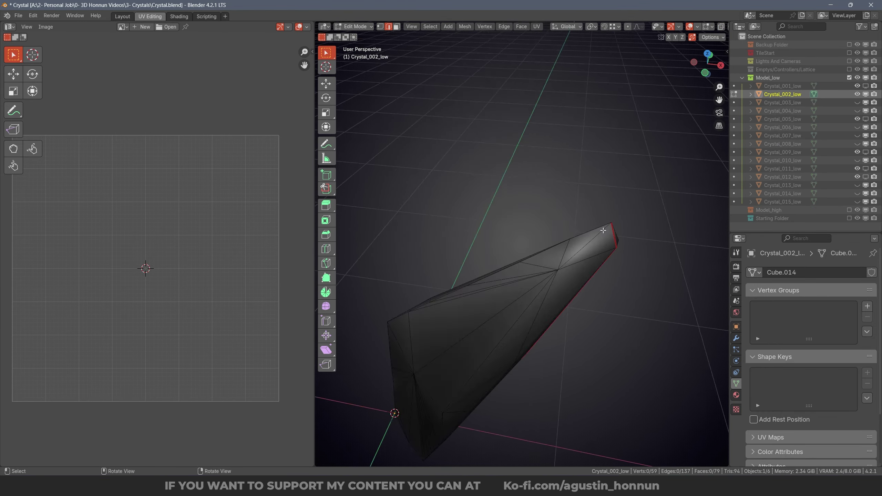
Seam and unwrap Crystal_002_low, Crystal_013_low, Crystal_003_low, Crystal_010_low and Crystal_008_low in turn, disabling each in the viewports.
scroll(521, 226, "up", 8)
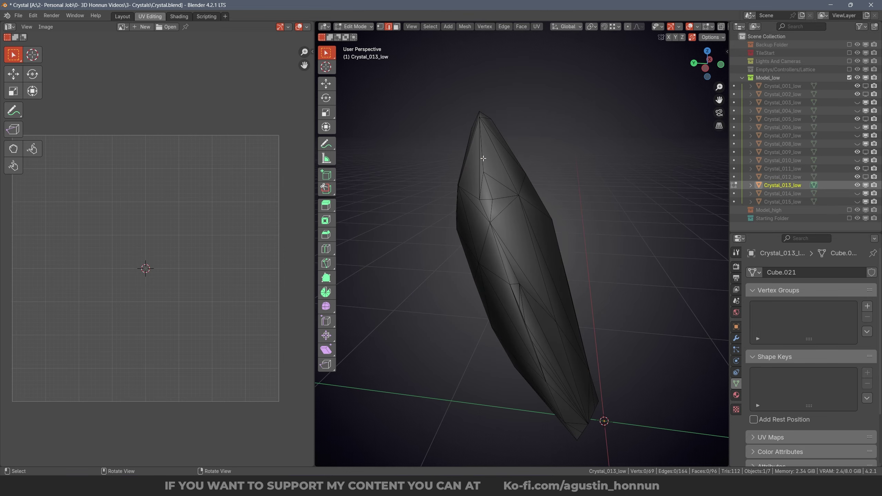
middle_click_drag(522, 244, 579, 306)
key("a")
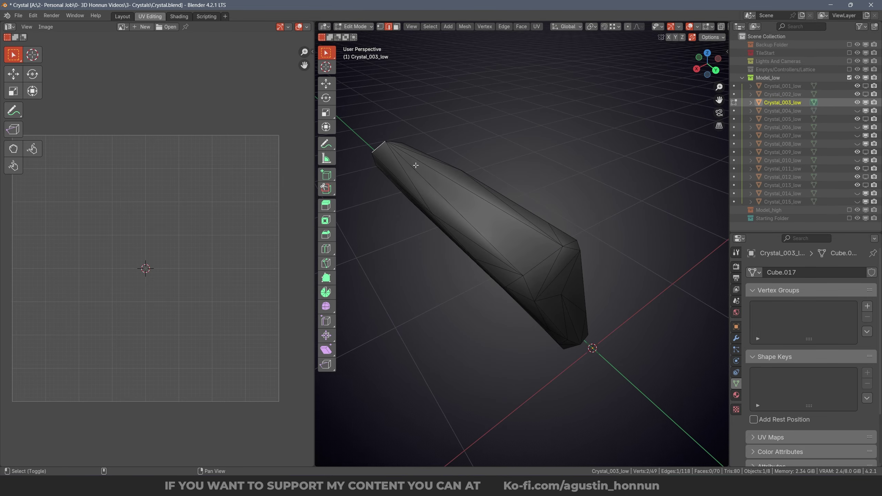
middle_click_drag(517, 231, 453, 288)
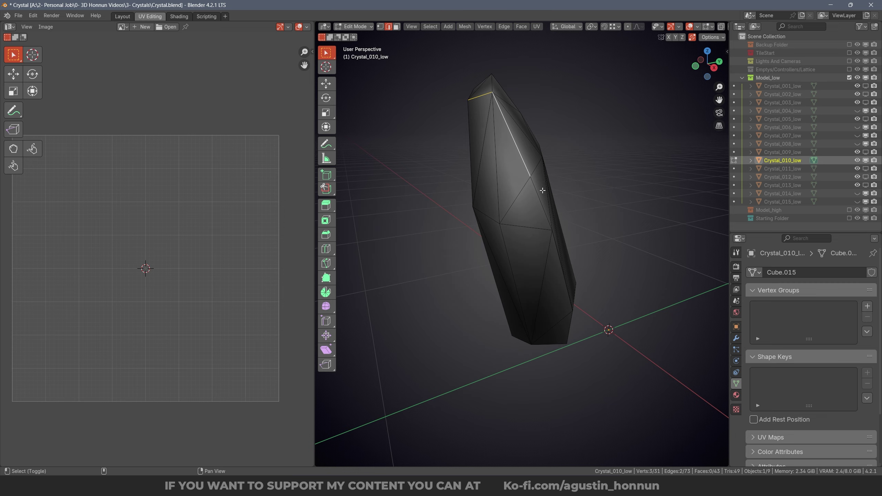
middle_click_drag(542, 195, 542, 313)
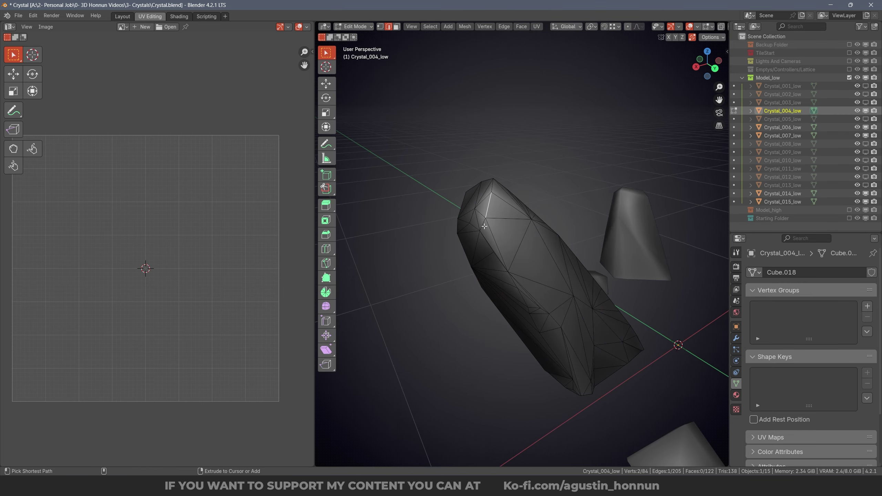
Mark a seam along a shortest edge path on Crystal_004_low, and disable Crystal_004_low and Crystal_015_low in the viewports.
middle_click_drag(484, 226, 529, 277)
left_click(617, 390, "ctrl")
key("ctrl+e")
left_click(479, 194, "ctrl")
middle_click_drag(617, 390, 491, 187)
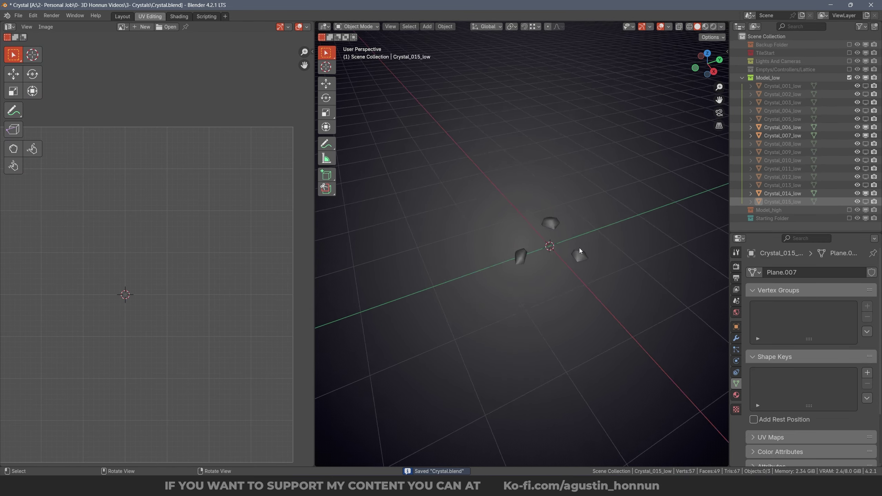
Select the small crystals Crystal_006_low, Crystal_007_low and Crystal_014_low, and unwrap their whole meshes together.
left_click_drag(554, 288, 441, 173)
scroll(547, 231, "up", 2)
key("Tab")
key("alt+a")
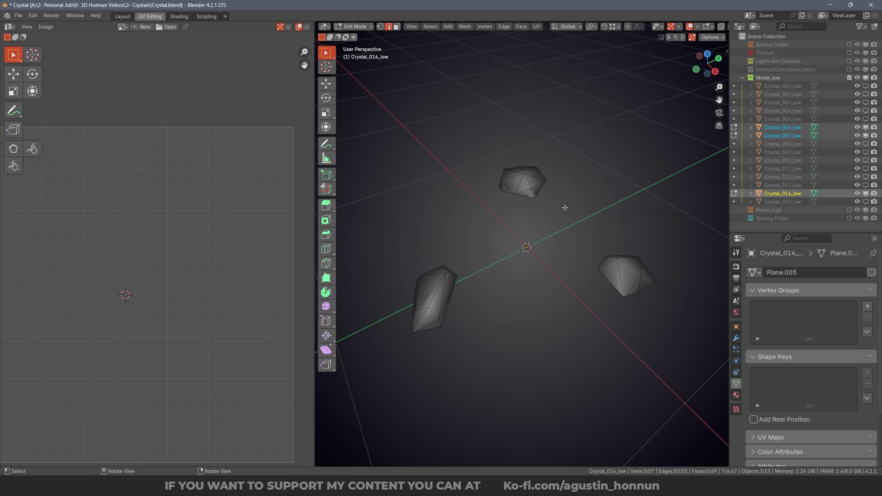
key("a")
middle_click_drag(565, 207, 504, 215)
key("u")
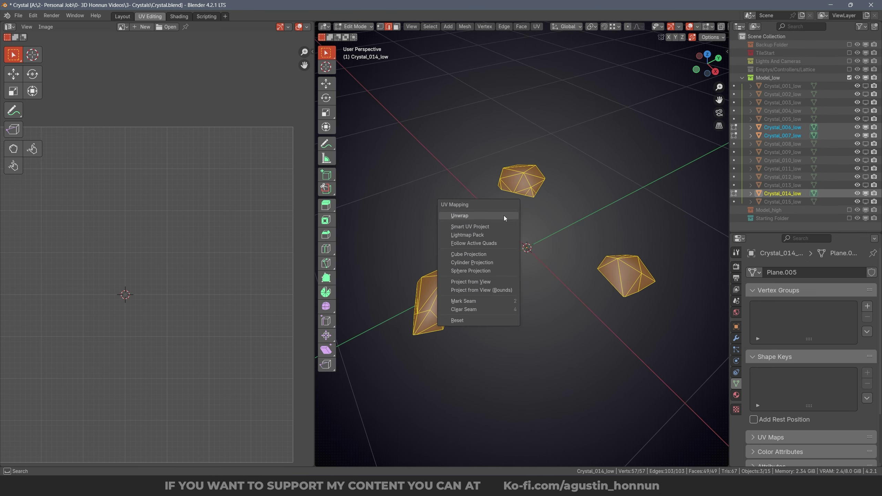
left_click(504, 215)
Check the small crystals' unwrap, save the file, and return to Object Mode with nothing selected.
scroll(196, 279, "down", 3)
left_click(179, 273)
middle_click_drag(439, 249, 410, 296)
mouse_move(543, 231)
middle_mouse_down()
mouse_move(556, 182)
mouse_move(538, 234)
middle_mouse_up()
key("alt+a")
key("ctrl+s")
key("Tab")
key("alt+a")
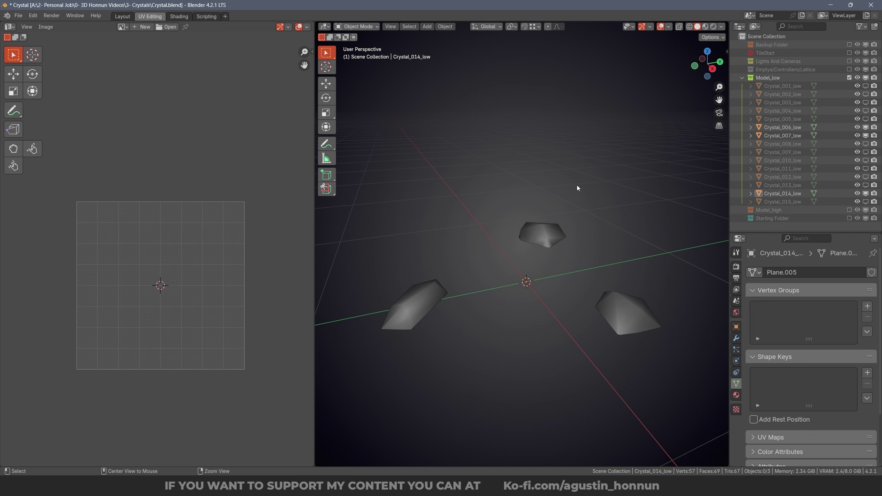
Enable the Model_low collection and all the crystals inside it in the viewports again.
left_click(866, 78)
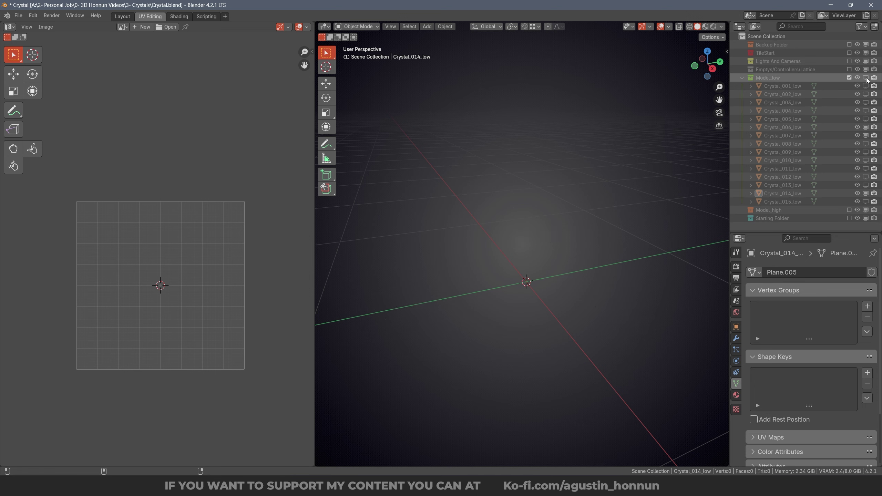
left_click(866, 78)
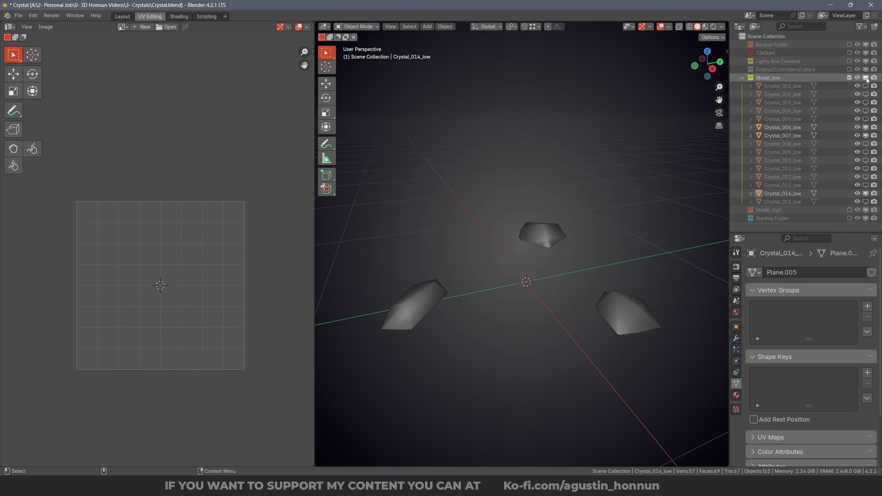
left_click(866, 77)
left_click(866, 78, "shift")
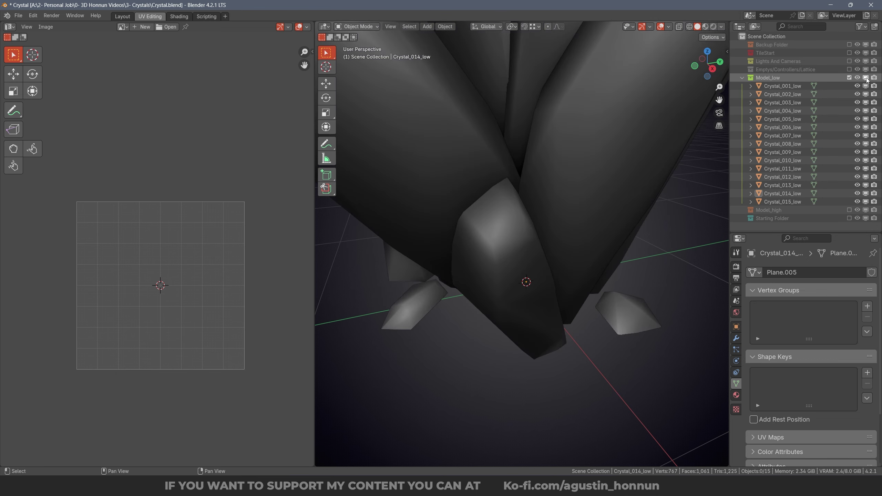
Look over the restored crystal cluster from several angles and make Crystal_001_low the active object.
middle_click_drag(698, 137, 536, 171)
scroll(536, 171, "up", 3)
left_click(528, 255)
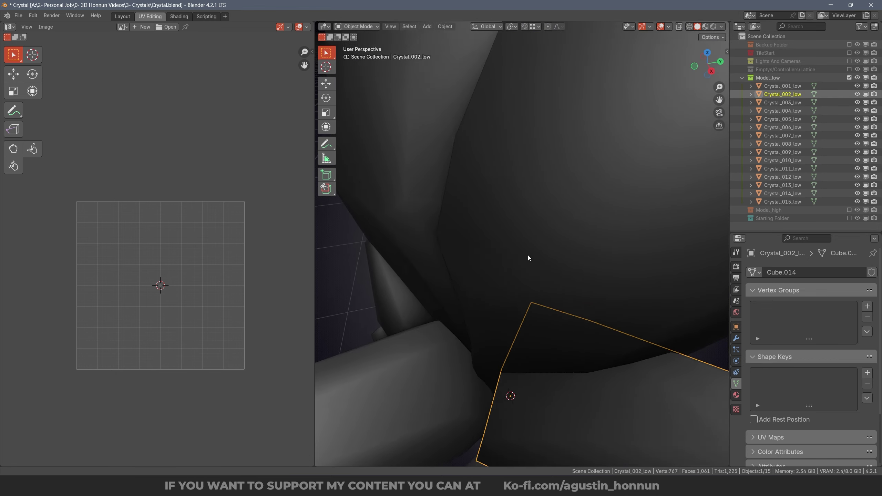
scroll(528, 255, "down", 8)
key("alt+a")
left_click(520, 224)
middle_click_drag(520, 224, 477, 222)
Select all the low-poly crystals, save the file, and apply All Transforms to them.
key("a")
middle_click_drag(597, 211, 661, 232)
key("ctrl+s")
key("ctrl+a")
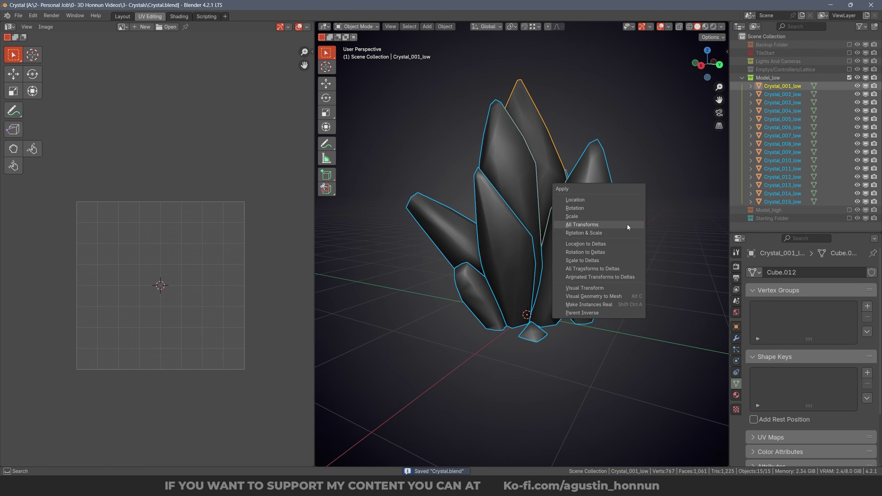
left_click(594, 225)
Check the crystals' bases from the back, open all crystals in Edit Mode, and select their entire meshes with hidden geometry revealed.
key("ctrl+KP_1")
scroll(528, 253, "up", 6)
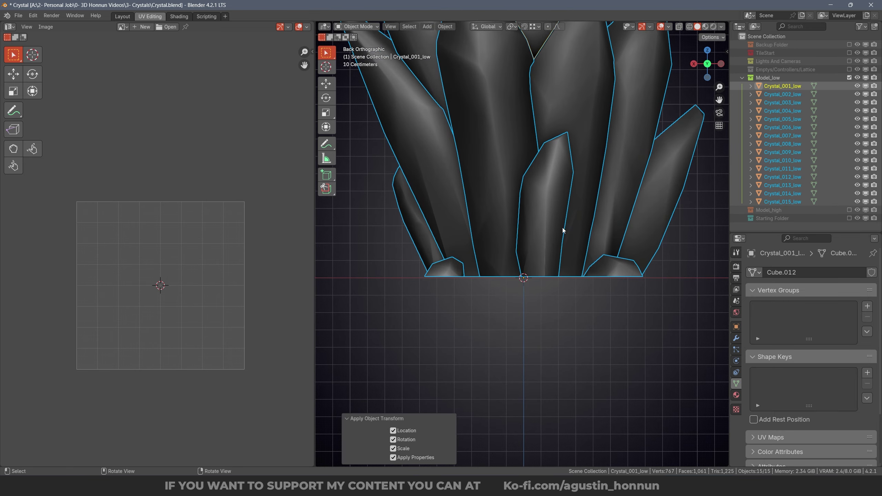
scroll(563, 228, "down", 4)
middle_click_drag(562, 255, 583, 264)
key("KP_Decimal")
key("Tab")
key("alt+a")
key("a")
key("alt+h")
key("alt+a")
key("a")
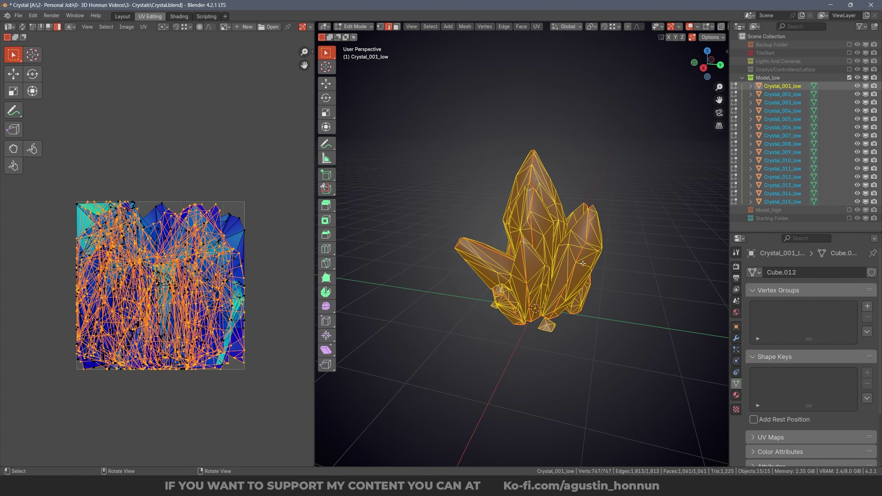
Merge the vertices of all crystals by distance at 0.01 cm, and run the merge a second time as a check.
key("m")
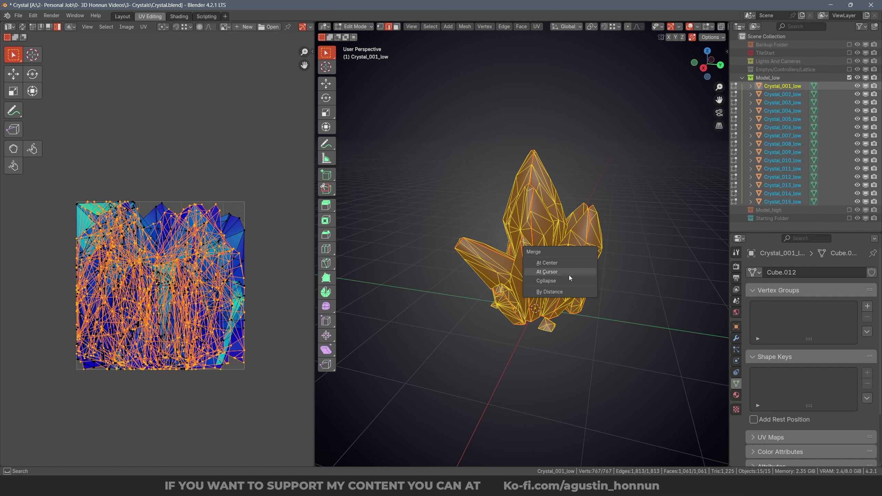
left_click(559, 294)
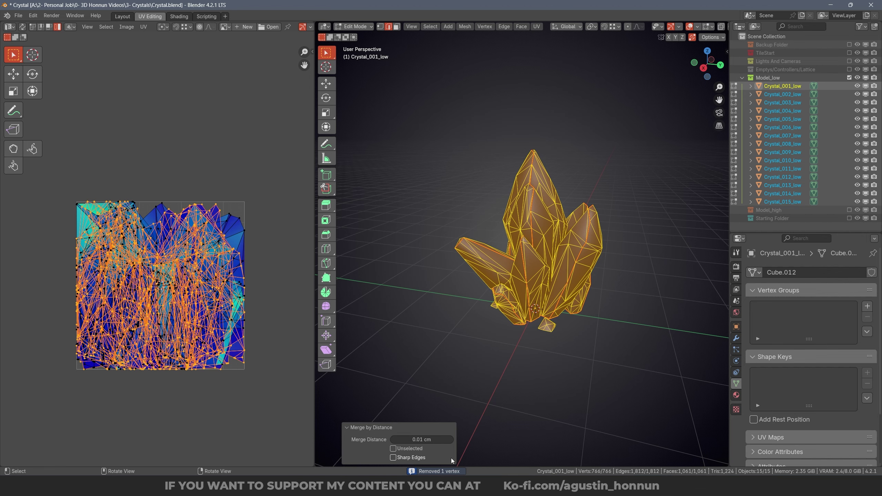
middle_click_drag(554, 337, 600, 249)
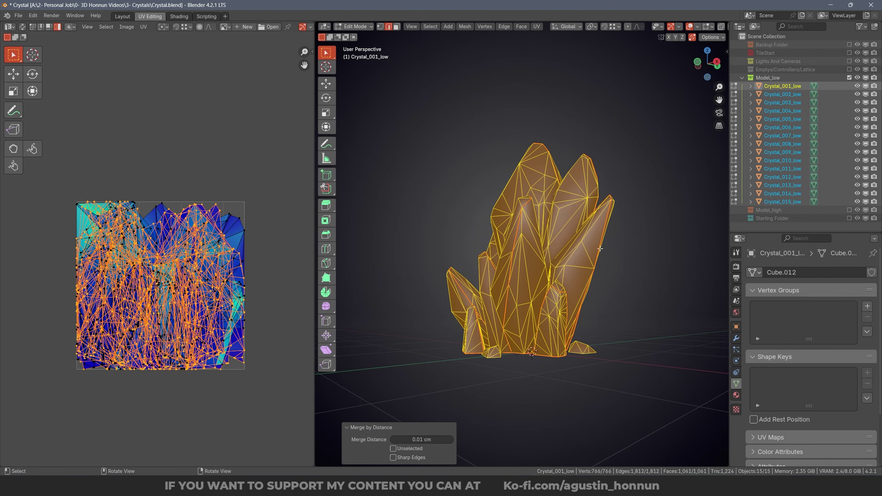
key("m")
left_click(559, 307)
mouse_move(577, 287)
middle_mouse_down()
mouse_move(536, 296)
mouse_move(581, 300)
middle_mouse_up()
Select all UV islands and pack them using Exact Shape (Concave), Any rotation, and a Scaled margin of 0.001.
key("alt+a")
key("a")
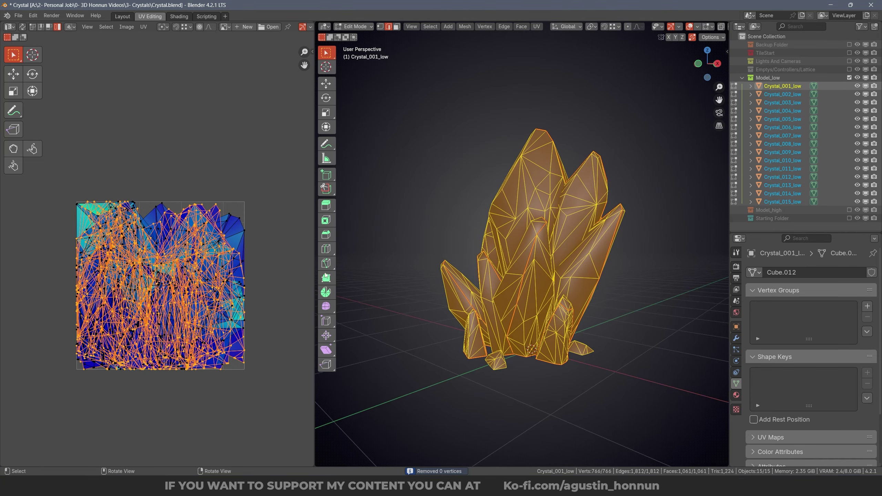
key("a")
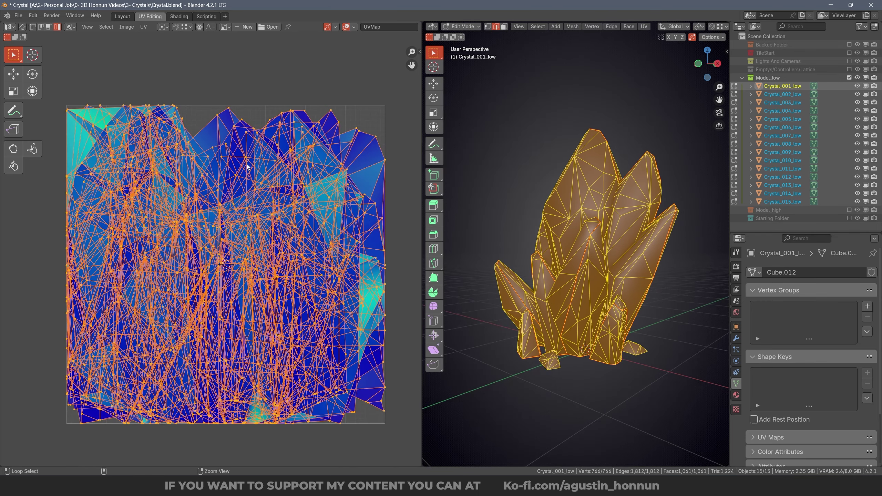
middle_click_drag(254, 183, 248, 160, "shift")
key("alt+a")
key("a")
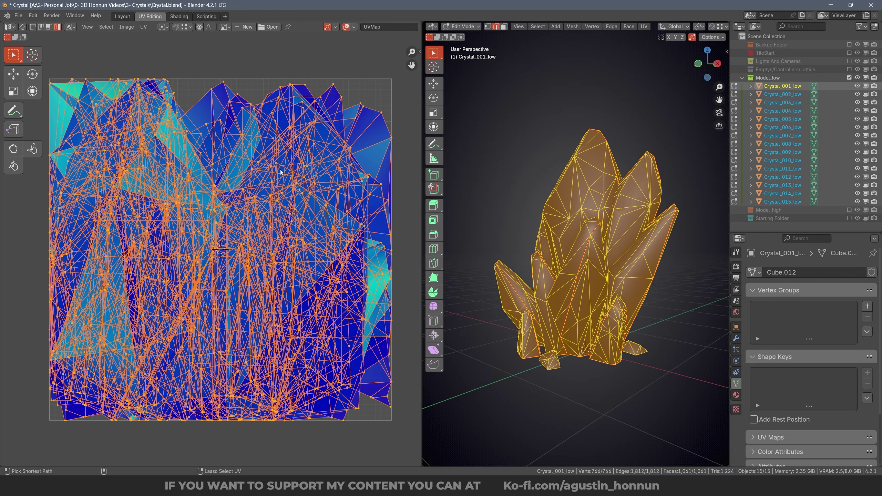
key("ctrl+p")
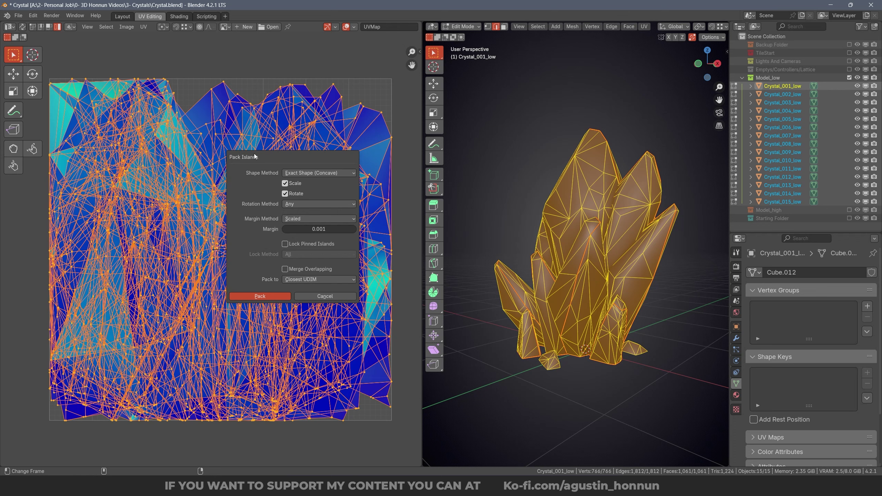
left_click(263, 299)
Clear the UV selection, check the packed layout against the crystals, and save the file.
key("alt+a")
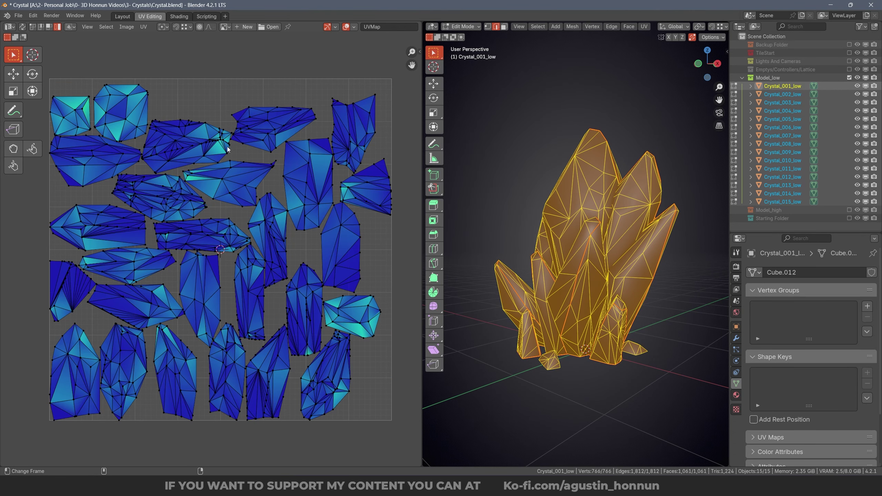
middle_click_drag(590, 296, 698, 316)
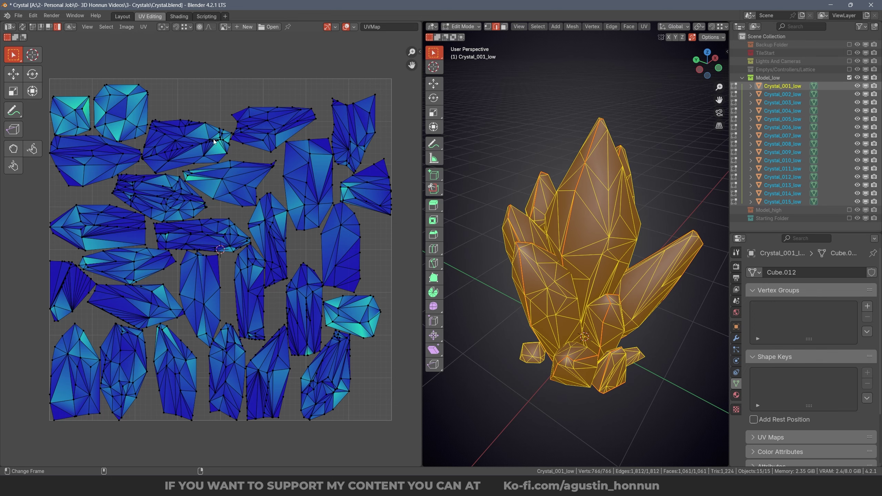
scroll(217, 142, "down", 1)
key("ctrl+s")
scroll(292, 183, "up", 1)
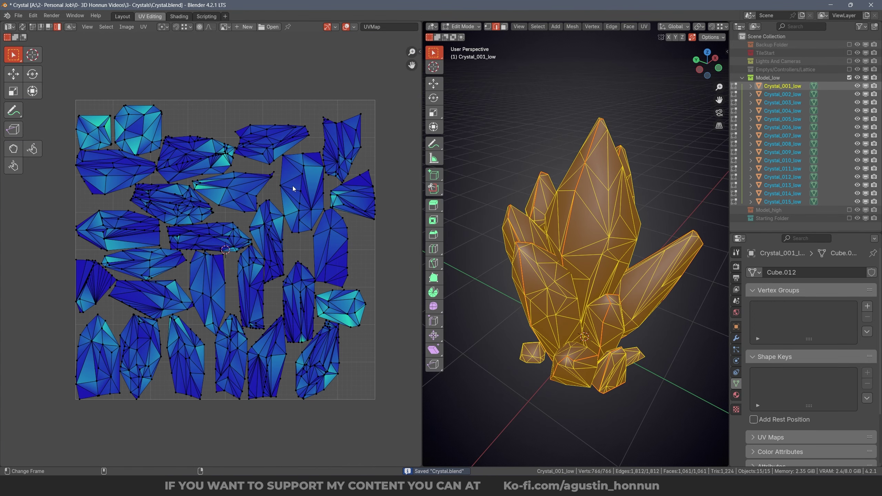
Select all UV islands and bring up the UVPackmaster3 packing options in the UV Editor.
key("a")
key("n")
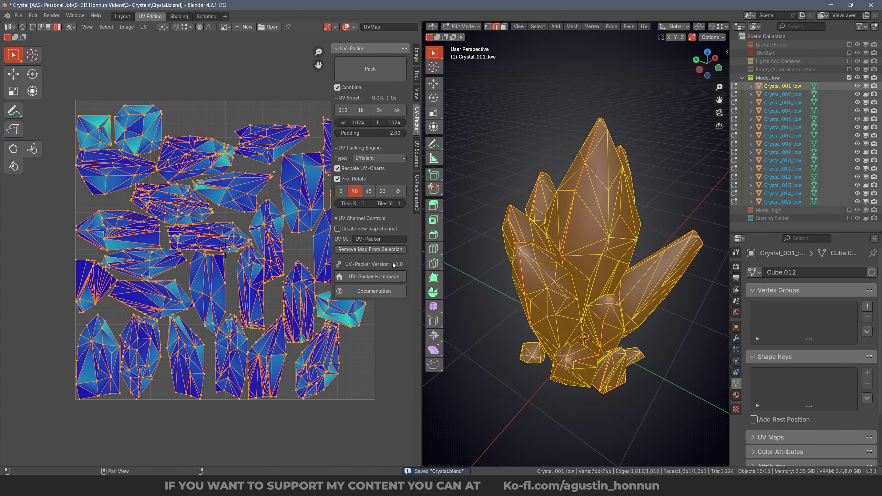
left_click(416, 194)
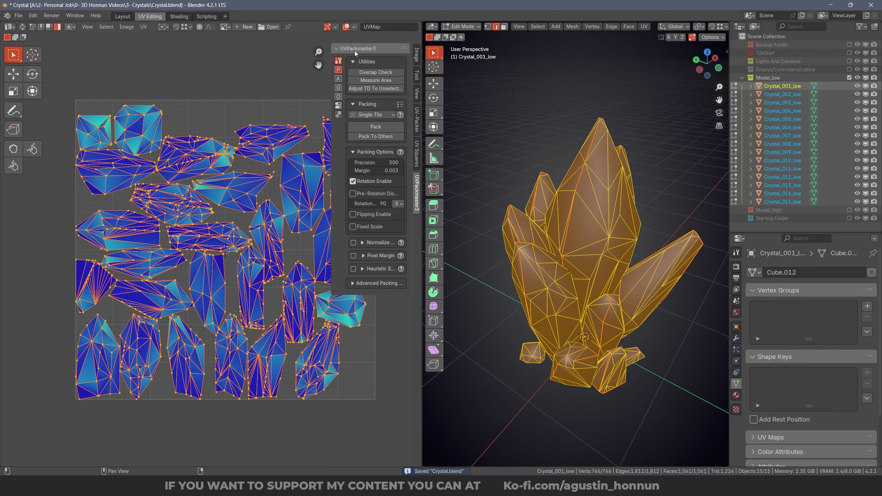
Save the file, check the spacing between the packed islands with nothing selected, and reselect all UV islands.
middle_click_drag(275, 176, 245, 191)
key("alt+a")
key("a")
key("ctrl+s")
key("alt+a")
middle_click_drag(245, 191, 246, 196, "ctrl")
middle_click_drag(246, 196, 245, 201)
key("a")
key("alt+a")
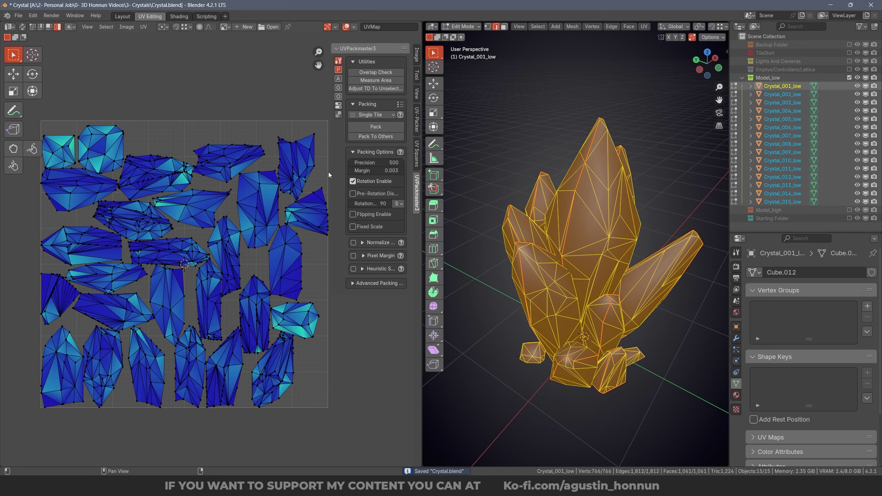
scroll(297, 175, "up", 1)
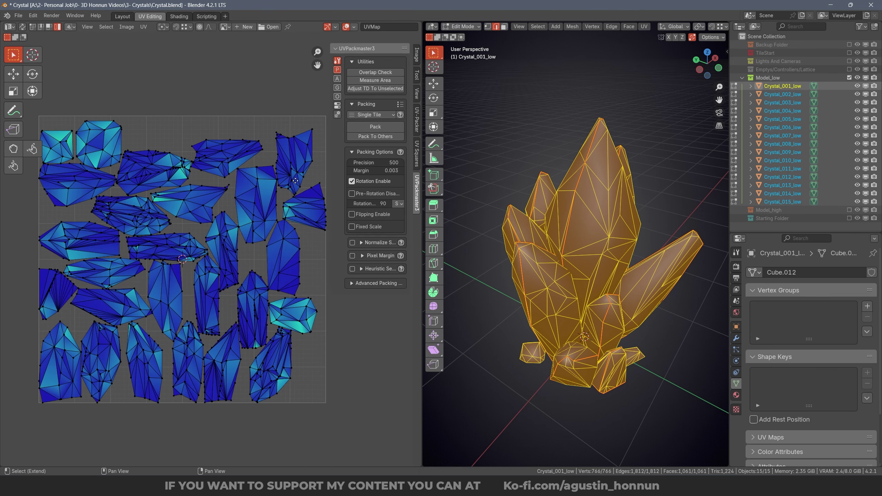
key("a")
key("alt+a")
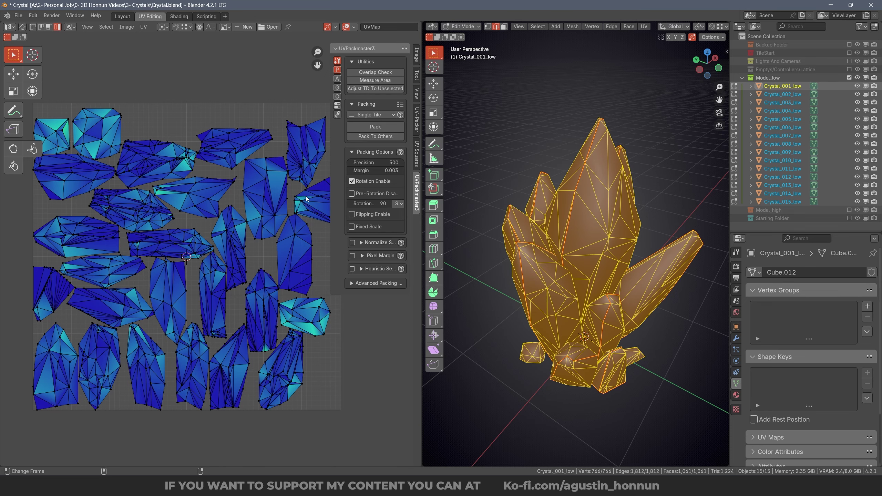
middle_click_drag(292, 218, 261, 204)
key("a")
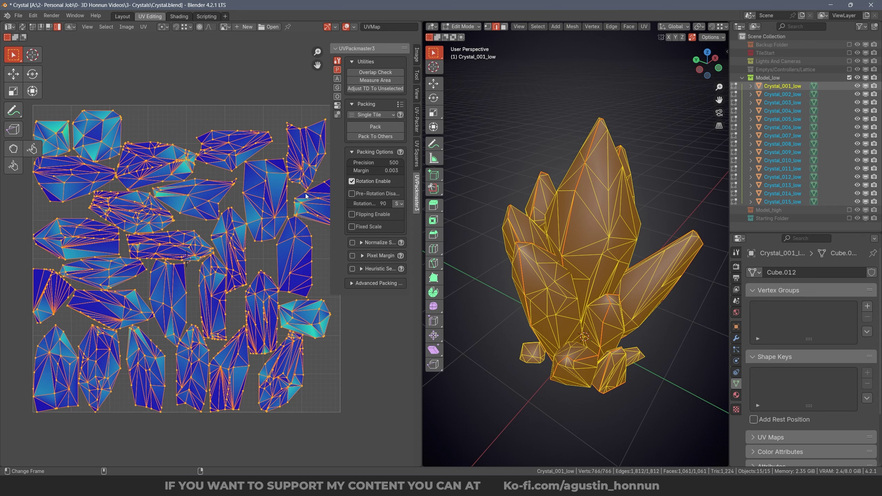
Set the UVPackmaster3 packing margin to 0.005 and enable Normalize Scale, checking the relative crystal sizes in the 3D view.
left_click(401, 171)
left_click(352, 244)
middle_click_drag(570, 219, 638, 180)
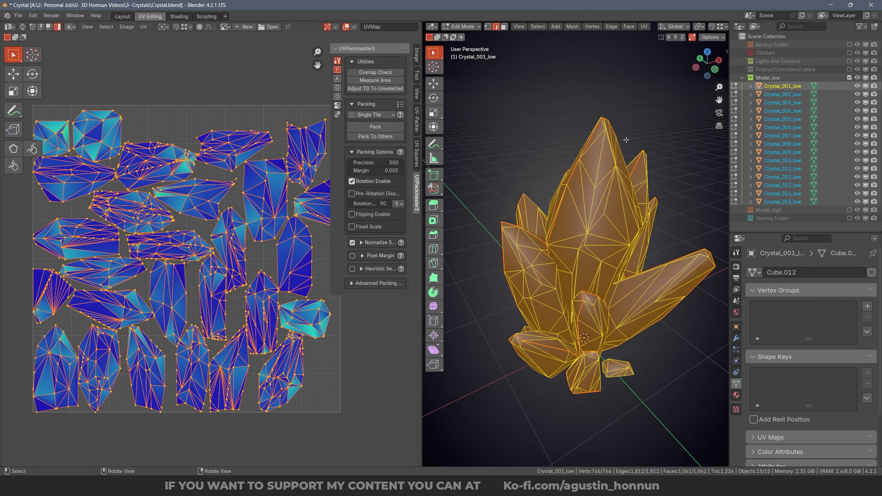
middle_click_drag(626, 139, 646, 222)
middle_click_drag(626, 166, 453, 278)
middle_click_drag(519, 247, 448, 273)
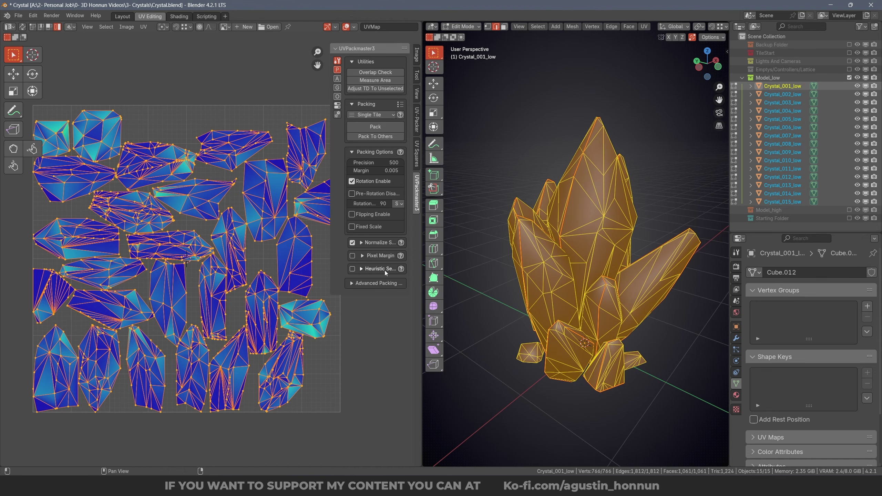
Enable Heuristic Search and pack all selected UV islands into the single tile.
left_click(352, 269)
mouse_move(240, 347)
middle_mouse_down()
mouse_move(240, 356)
mouse_move(239, 346)
mouse_move(250, 349)
middle_mouse_up()
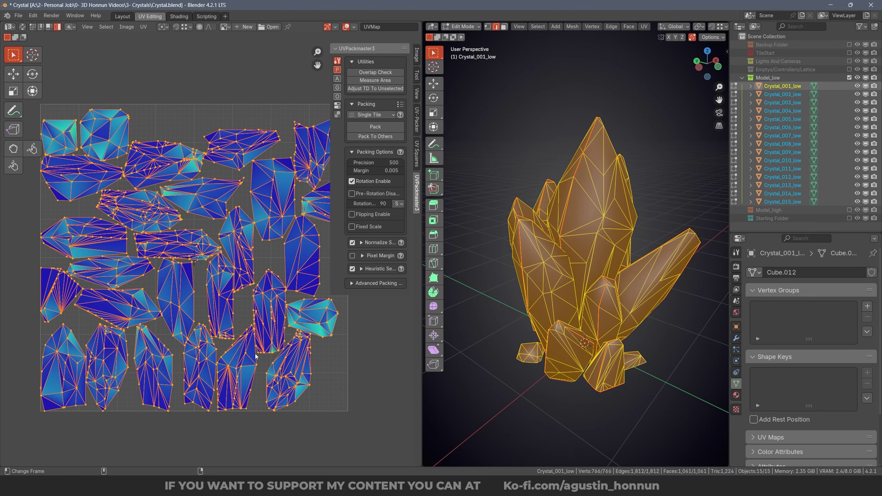
left_click(370, 126)
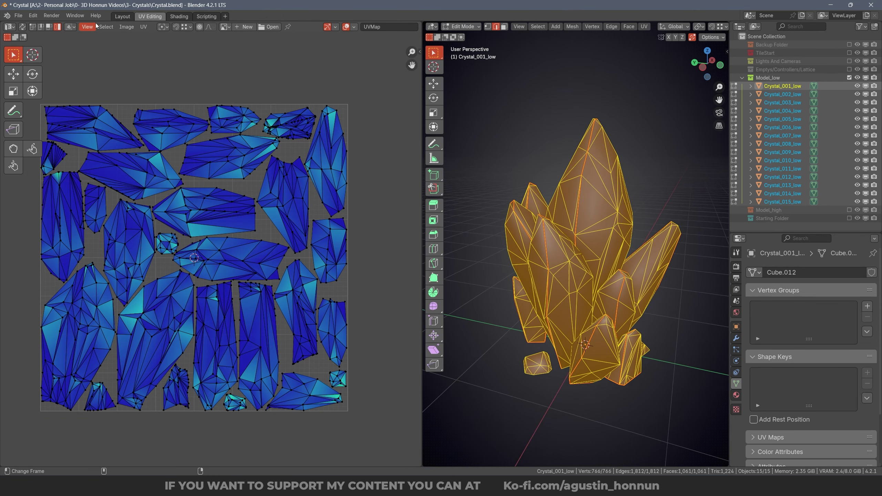
Check the packed layout for overlapping UVs with Select Overlap and inspect islands and vertices up close.
left_click(104, 27)
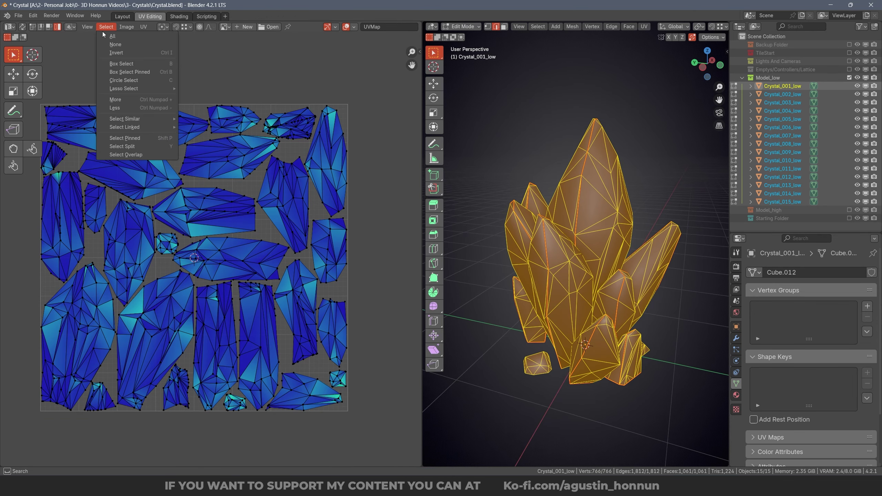
left_click(132, 157)
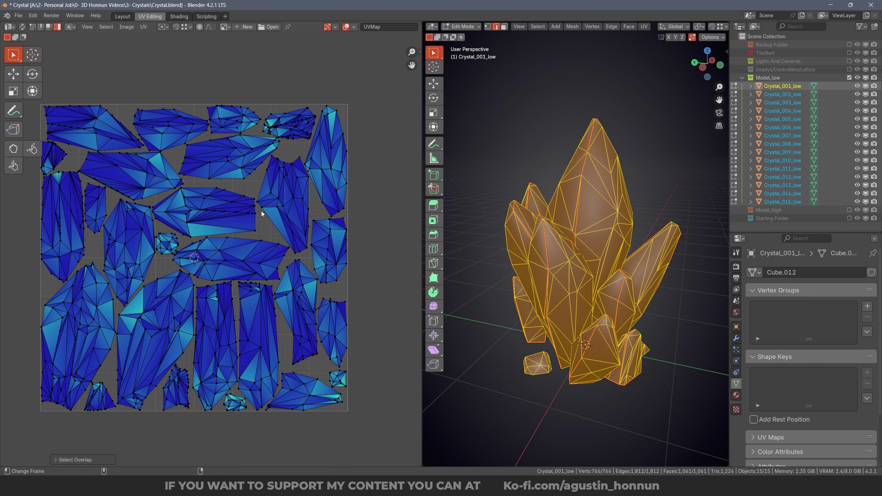
scroll(280, 142, "up", 4)
left_click(248, 117)
key("ctrl+Tab")
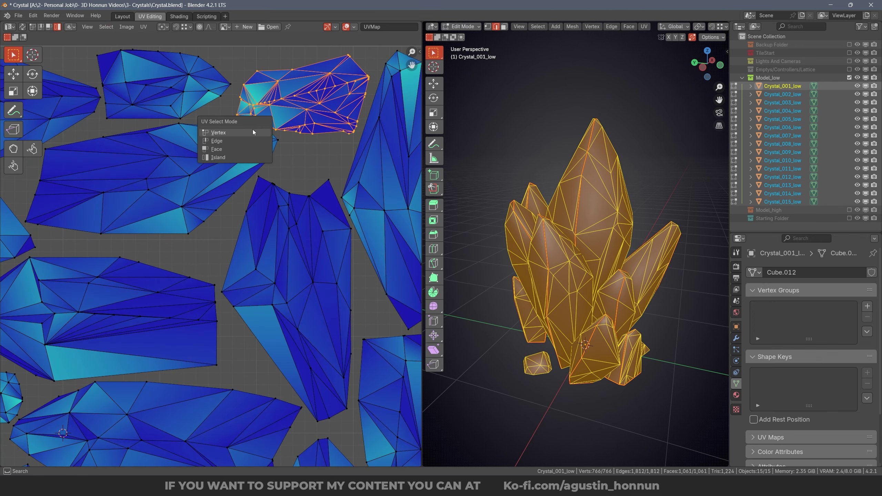
left_click(253, 130)
left_click(238, 115)
scroll(281, 146, "down", 7)
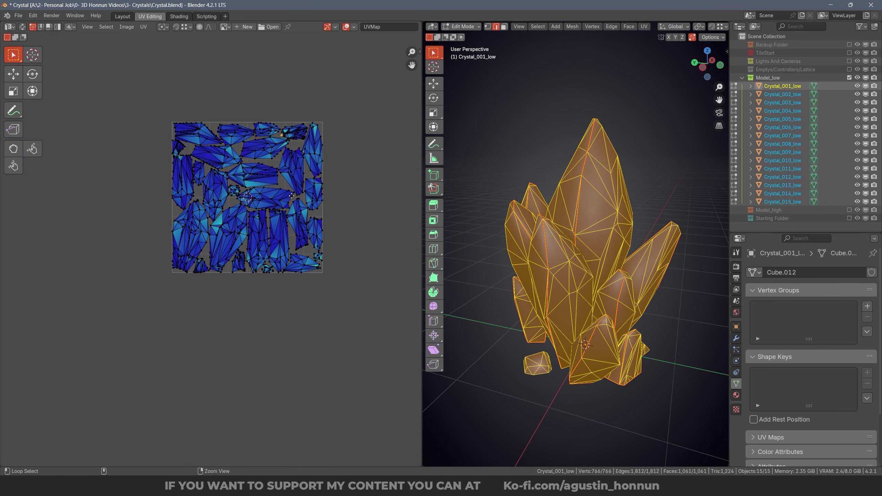
scroll(242, 220, "up", 1)
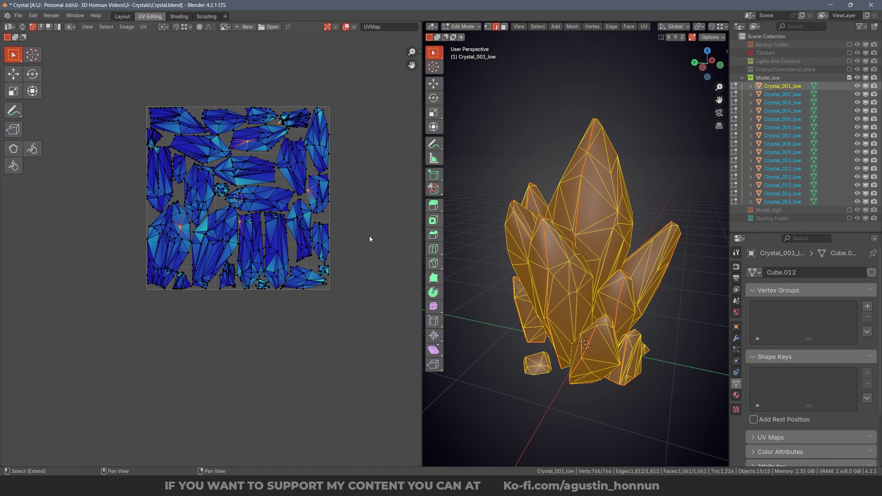
scroll(348, 219, "up", 2)
scroll(337, 217, "up", 4)
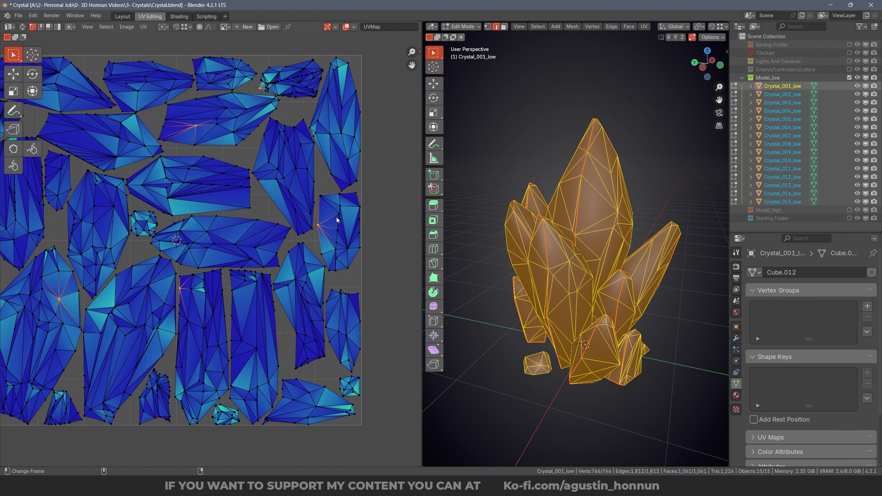
In island selection mode, nudge the small island at the layout's right edge up against the tip of the island above it.
key("ctrl+Tab")
left_click(302, 246)
left_click(328, 208)
right_click_drag(333, 182, 331, 171, "alt")
scroll(332, 200, "up", 1)
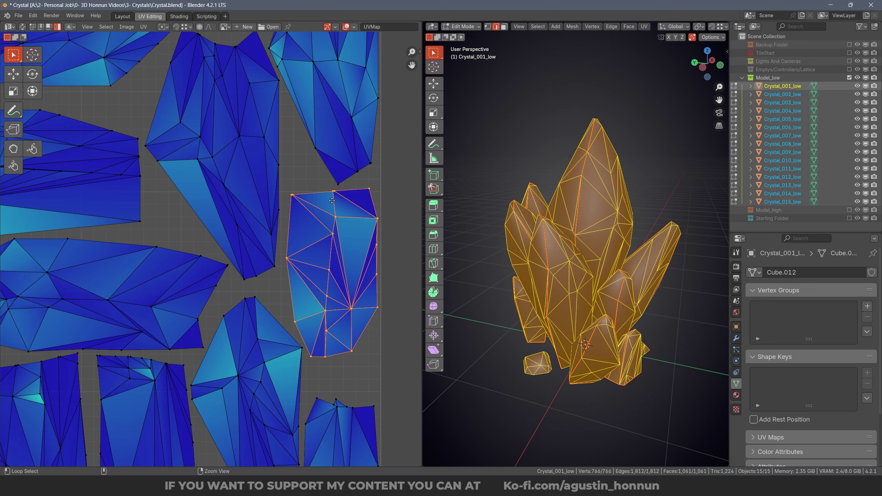
key("g")
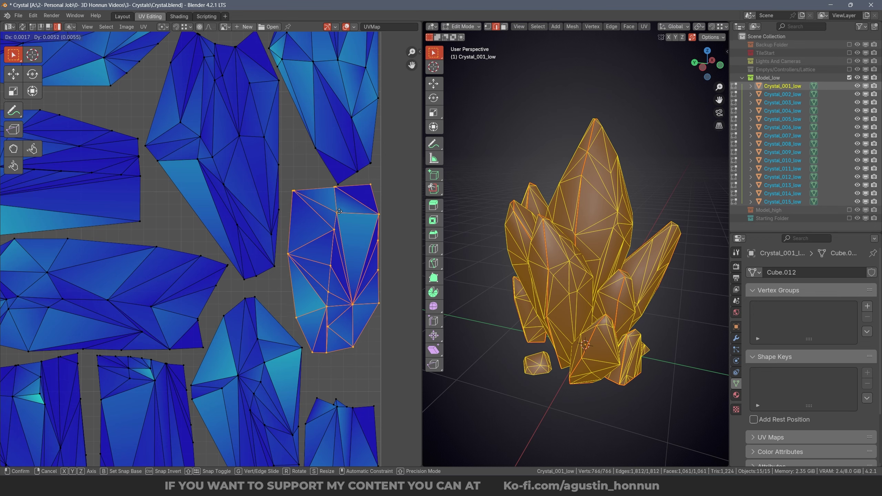
left_click(338, 211)
key("alt+a")
scroll(345, 187, "up", 10)
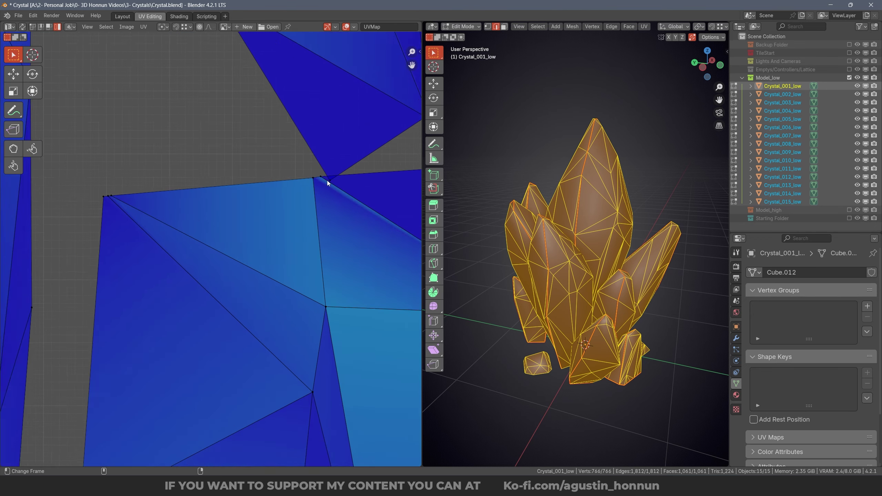
Run Select Overlap again on the UV layout and return to island selection mode.
left_click(13, 111)
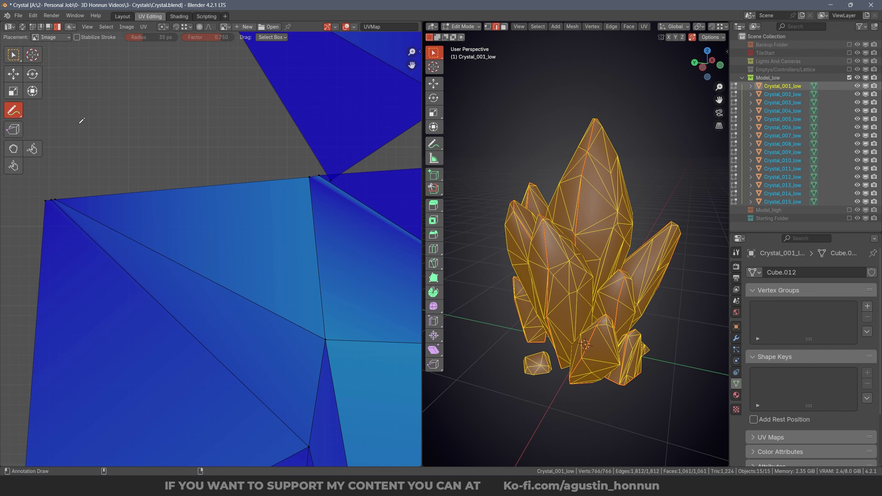
scroll(307, 200, "down", 7)
scroll(307, 205, "up", 1)
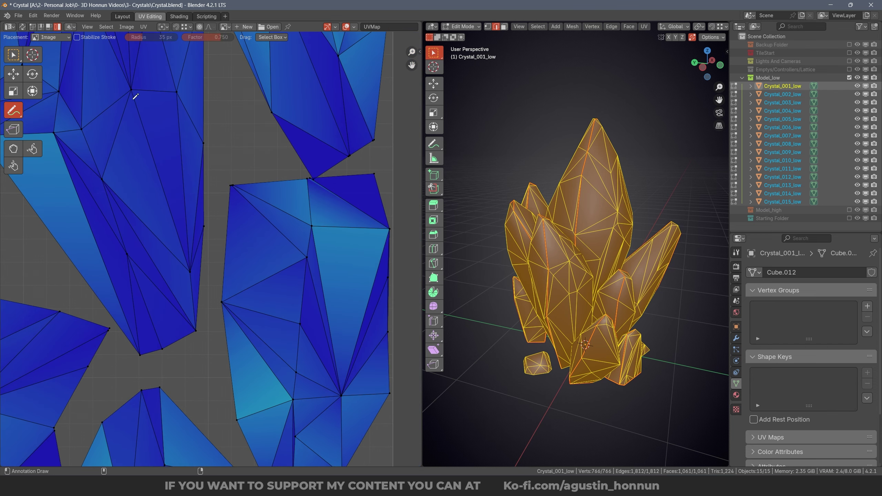
left_click(104, 26)
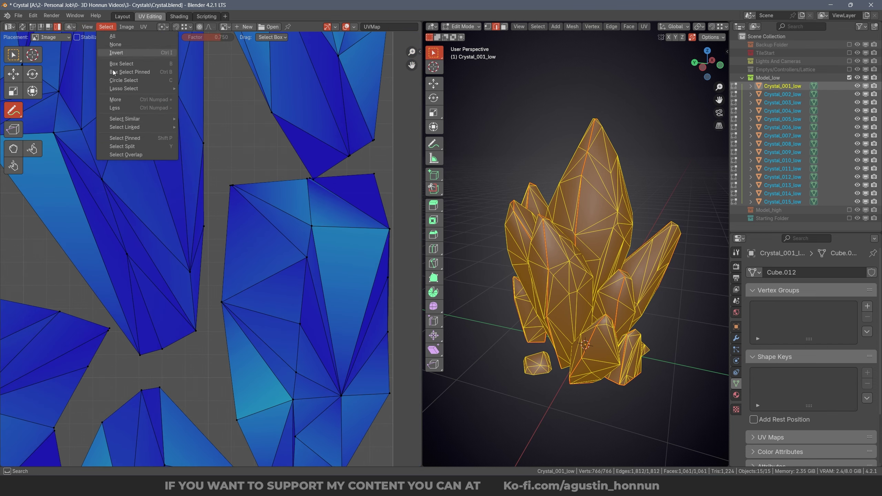
left_click(132, 158)
scroll(311, 183, "down", 12)
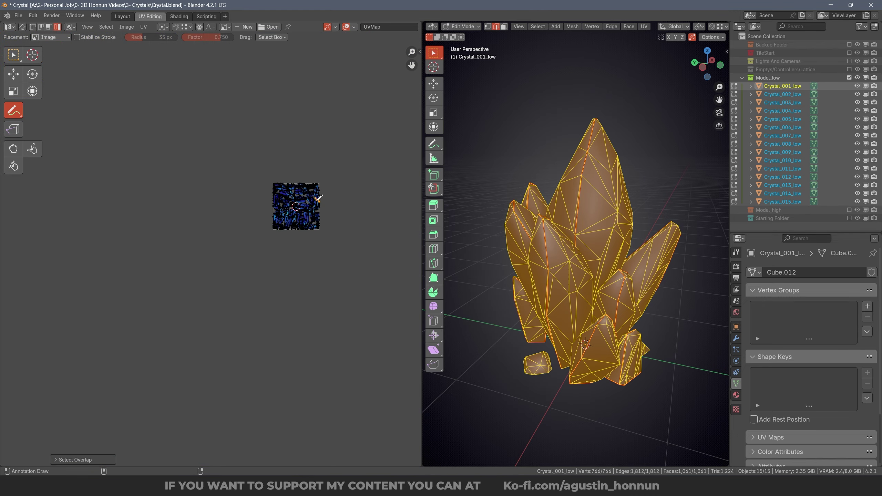
scroll(366, 203, "up", 7)
scroll(367, 207, "up", 2)
key("ctrl+Tab")
left_click(337, 213)
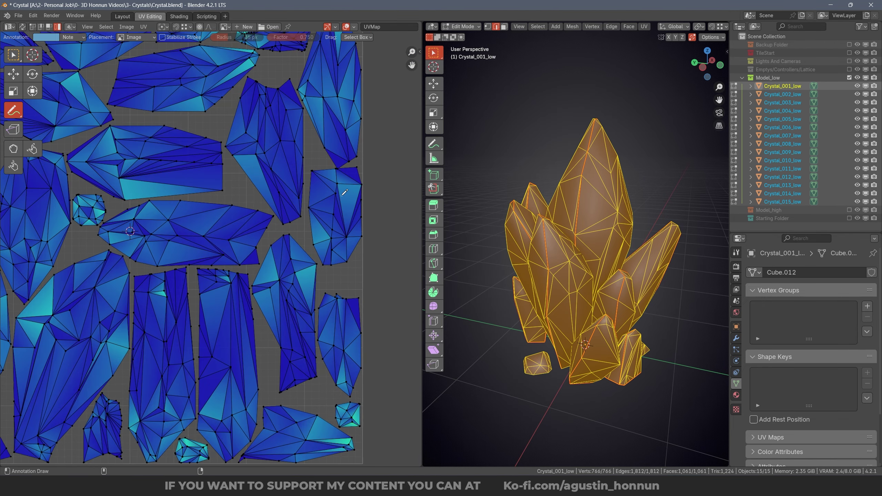
Reselect the small right-edge island and move it slightly away from the tip of the island above.
scroll(347, 192, "up", 2)
left_click(14, 56)
left_click(306, 212)
scroll(313, 210, "up", 1)
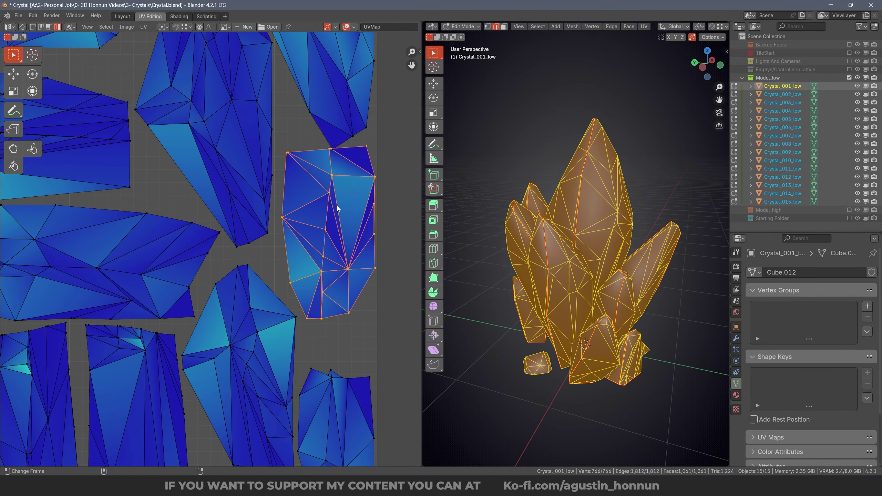
middle_click_drag(337, 208, 324, 217)
scroll(354, 192, "up", 2)
key("g")
left_click(359, 187)
key("alt+a")
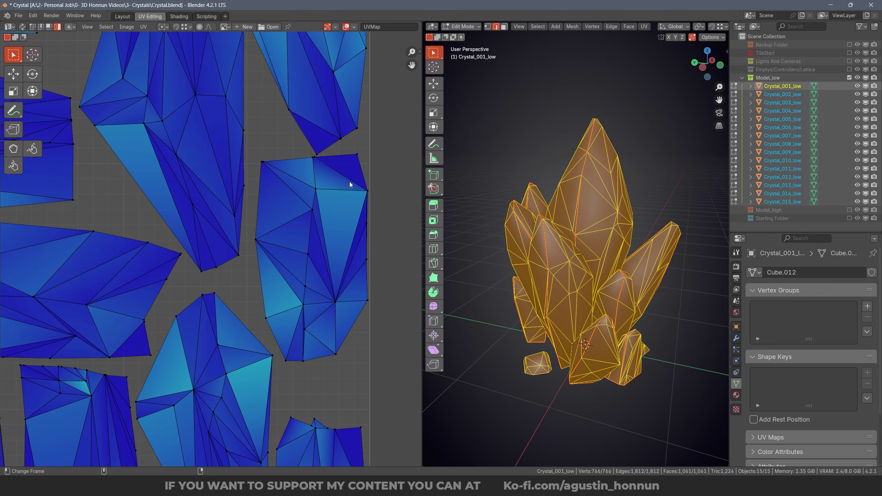
In vertex selection mode, try to shift the right-edge island's upper vertex sideways, away from the neighbouring island's tip.
scroll(325, 159, "up", 4)
key("ctrl+Tab")
left_click(299, 131)
scroll(303, 189, "up", 2)
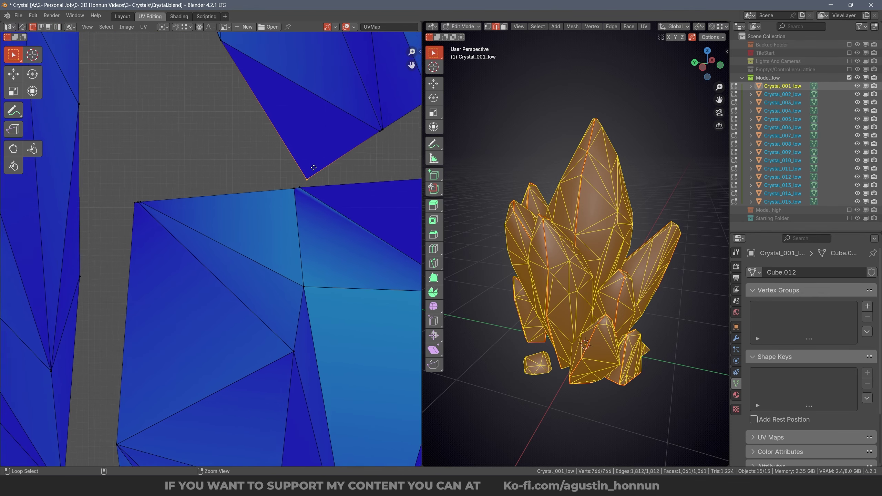
left_click(303, 188)
key("g")
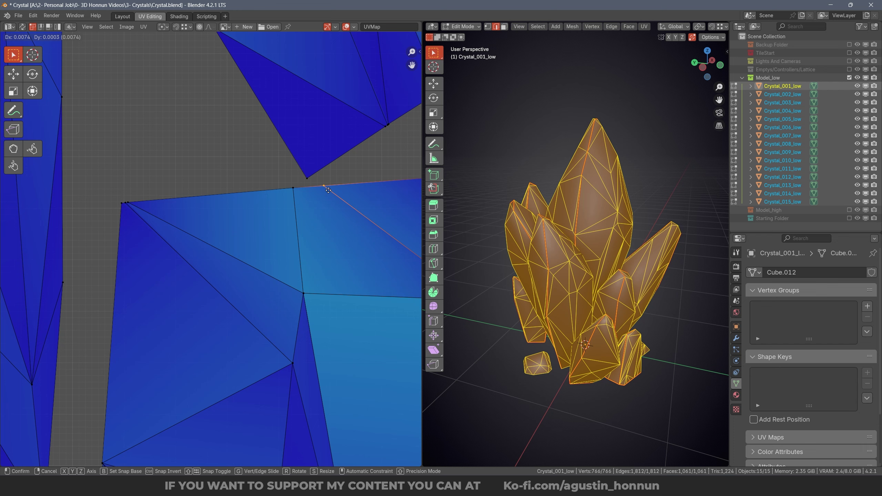
left_click(314, 174)
key("alt+a")
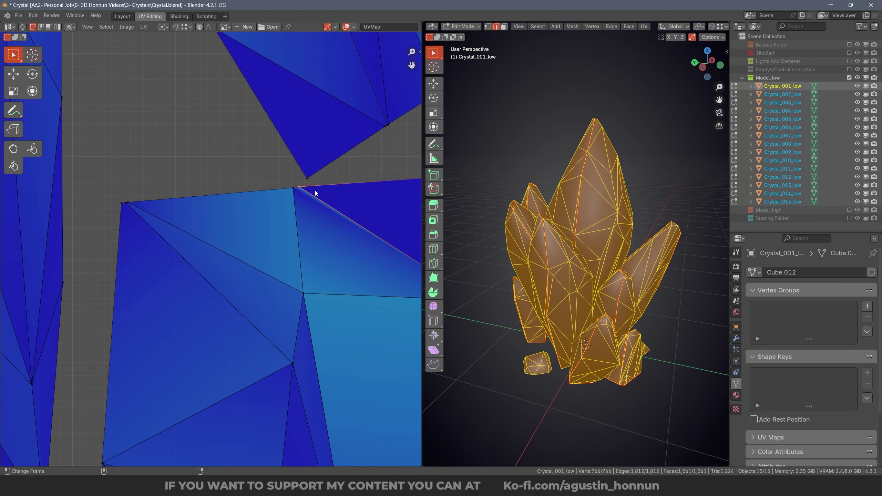
Switch to the Shading workspace and create a material named Crystal_MAT on Crystal_001_low.
scroll(316, 191, "down", 8)
key("ctrl+Page_Down")
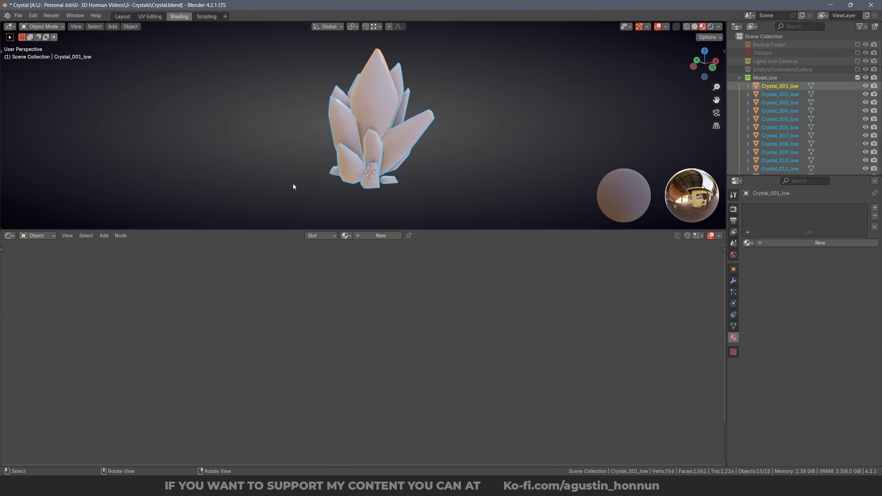
left_click(379, 237)
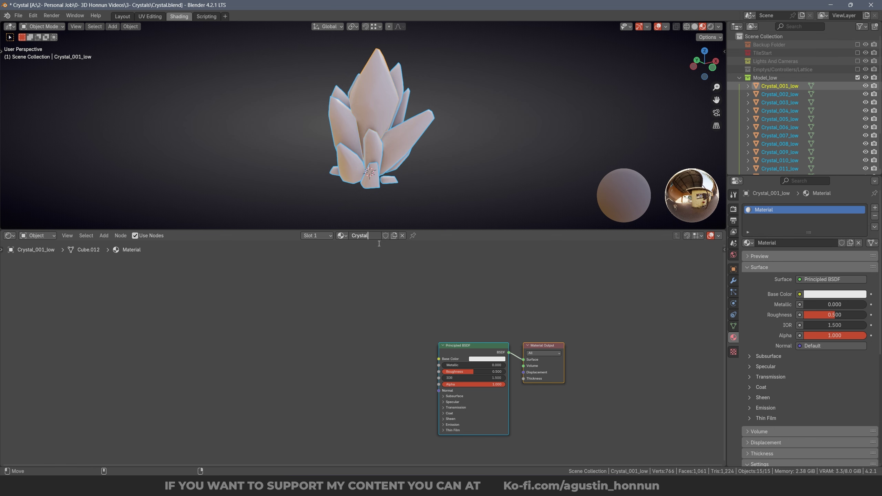
key("Return")
Add an Image Texture node with a checker image to Crystal_MAT and show the crystals in Material Preview in the Layout workspace.
key("shift+a")
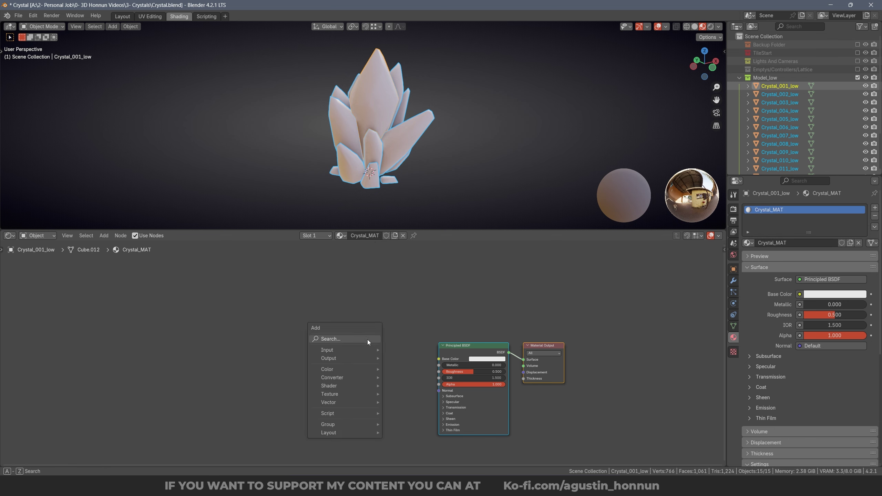
mouse_move(336, 395)
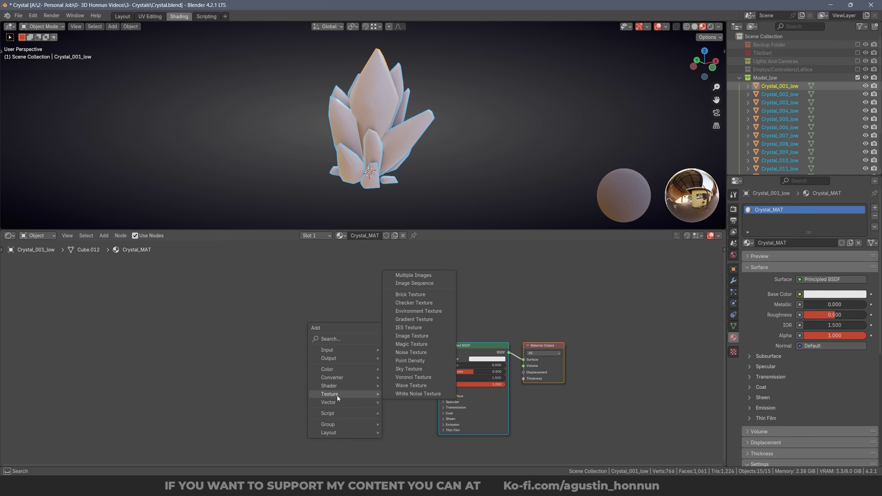
left_click(412, 336)
left_click(374, 360)
left_click(363, 368)
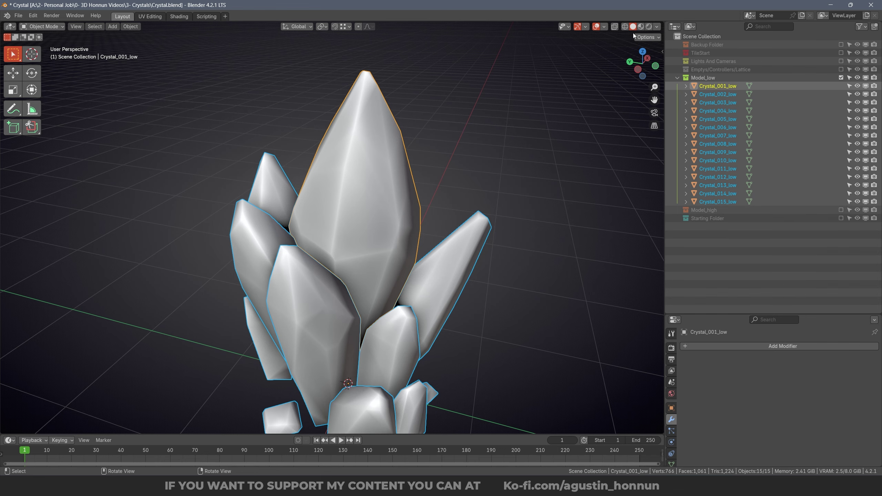
left_click(642, 27)
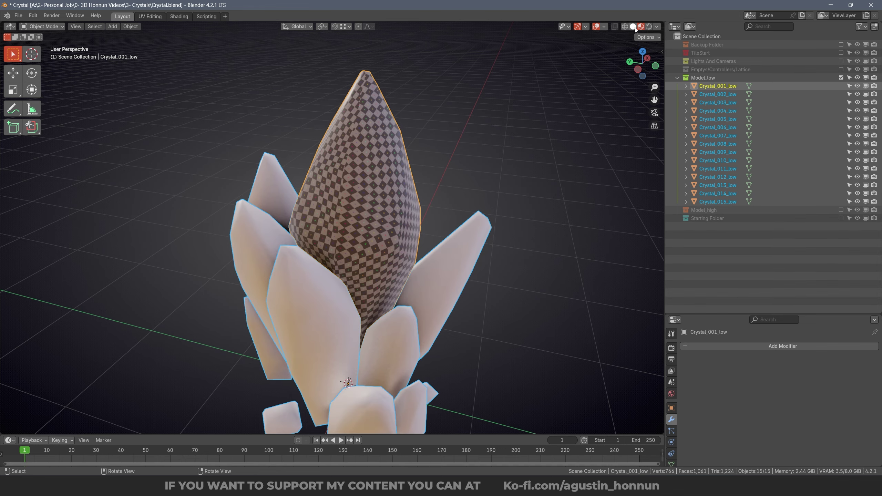
Link the checker material from Crystal_001_low to all the other low-poly crystals.
scroll(428, 213, "down", 1)
middle_click_drag(428, 213, 360, 238)
key("alt+a")
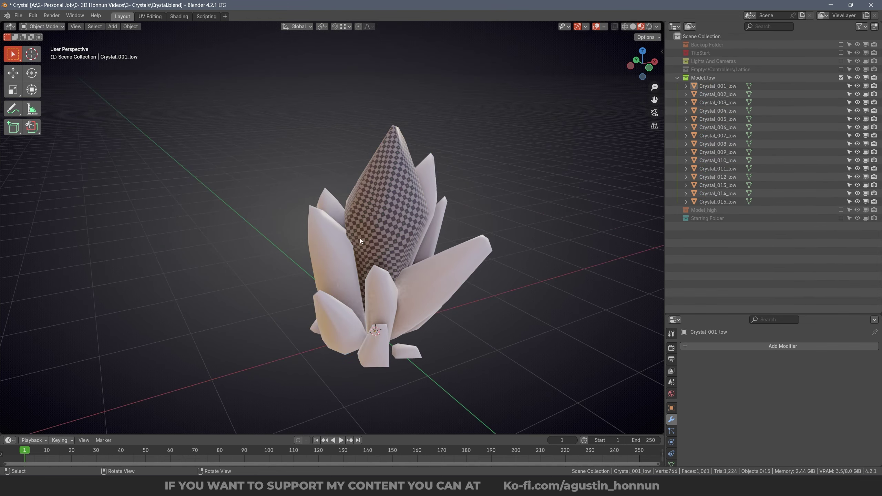
left_click(396, 187)
middle_click_drag(396, 188, 403, 156)
key("a")
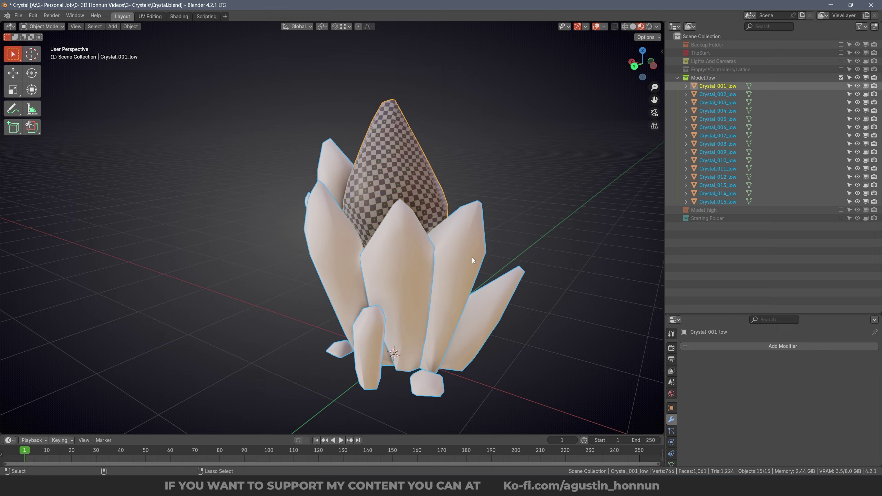
key("ctrl+l")
left_click(440, 209)
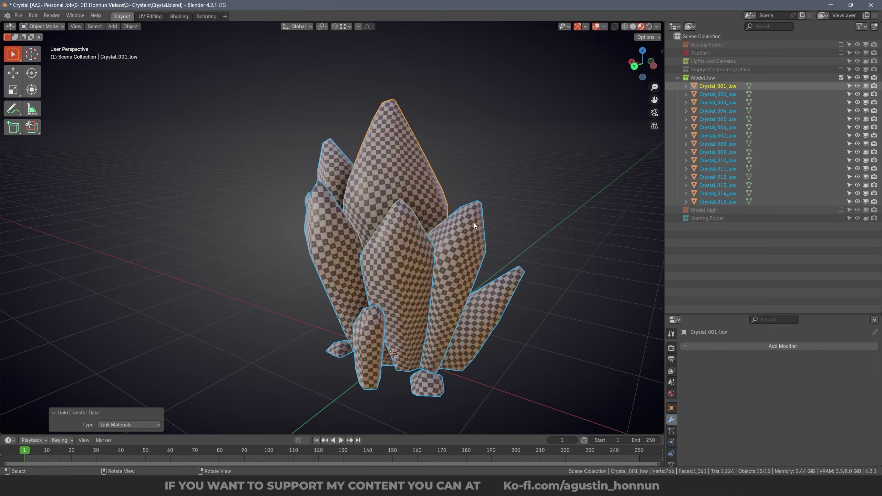
Examine the checker pattern on every crystal from all sides for stretching and differences in texel density.
middle_click_drag(475, 223, 147, 205)
left_click(369, 223)
key("alt+a")
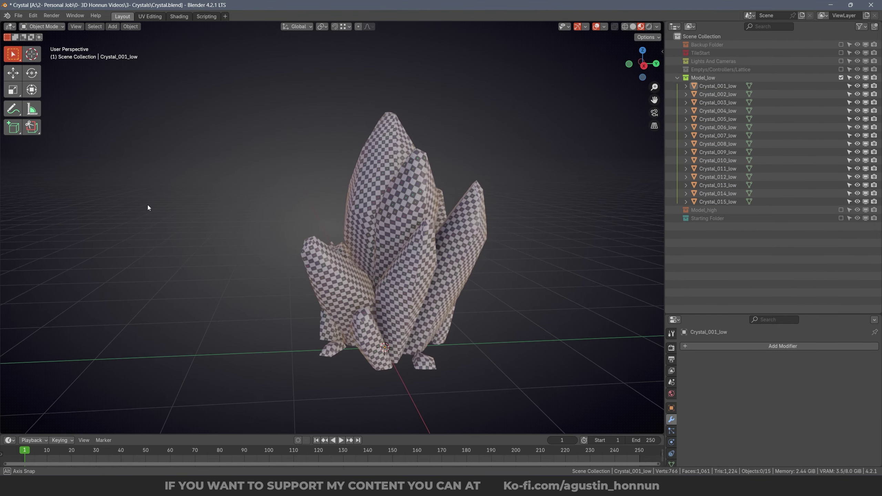
middle_click_drag(382, 239, 417, 259)
key("a")
key("alt+a")
left_click(320, 205)
middle_click_drag(320, 205, 412, 267)
key("alt+a")
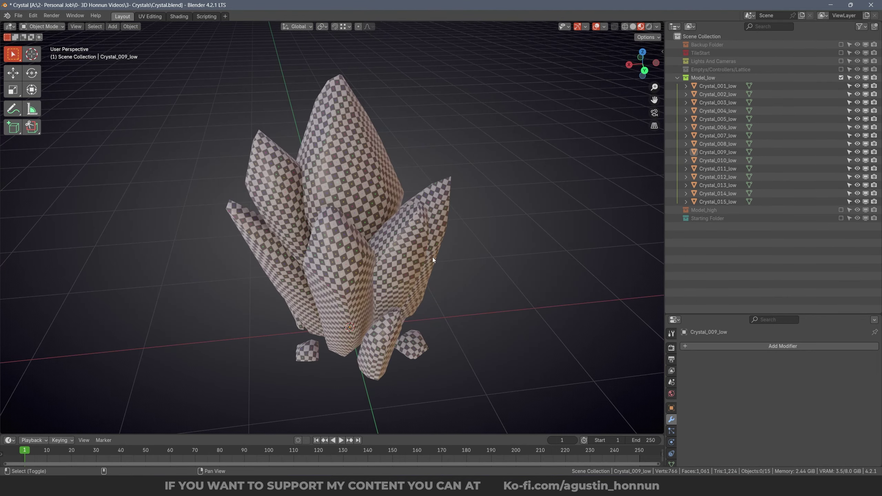
middle_click_drag(266, 280, 338, 261)
left_click(368, 240)
middle_click_drag(390, 224, 330, 359)
scroll(330, 358, "up", 5)
left_click(309, 283)
middle_click_drag(452, 225, 402, 239)
scroll(449, 307, "down", 4)
key("alt+a")
scroll(410, 279, "down", 2)
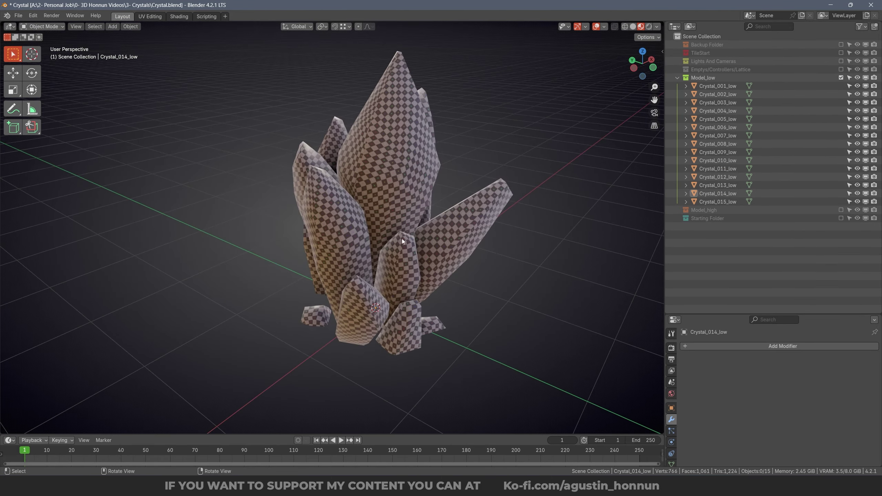
Switch to the UV Editing workspace and show the crystals there in Material Preview.
left_click(151, 16)
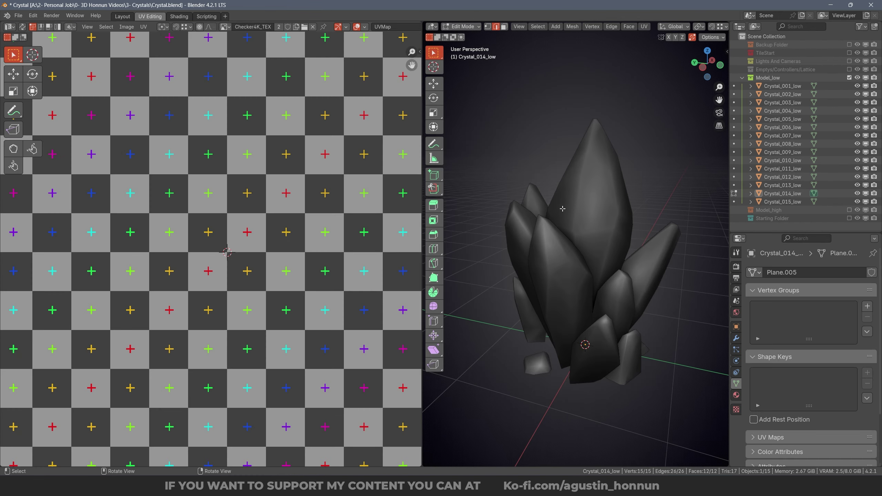
scroll(707, 31, "down", 5)
left_click(705, 27)
scroll(515, 194, "down", 2)
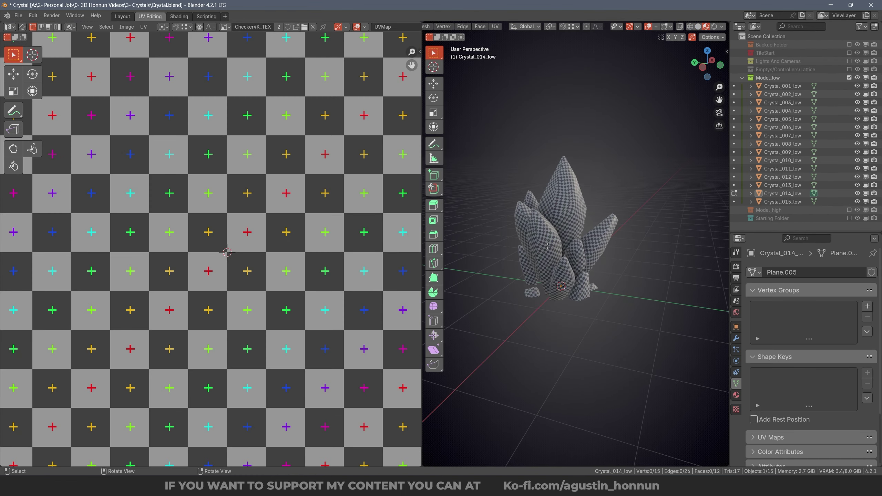
left_click(542, 248)
middle_click_drag(542, 249, 556, 259)
scroll(556, 258, "up", 2)
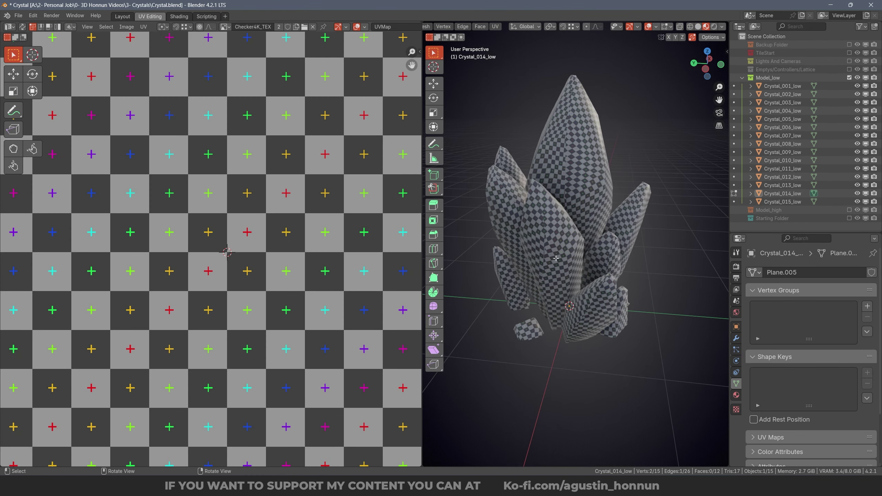
Select all low-poly crystals in Object Mode with Crystal_001_low active, and enter Edit Mode with all their geometry selected.
left_click(123, 17)
scroll(573, 199, "down", 3)
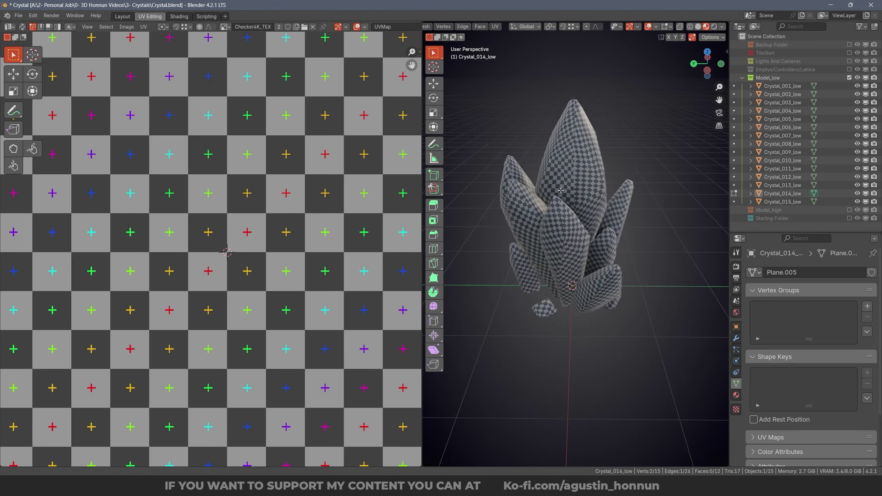
key("Tab")
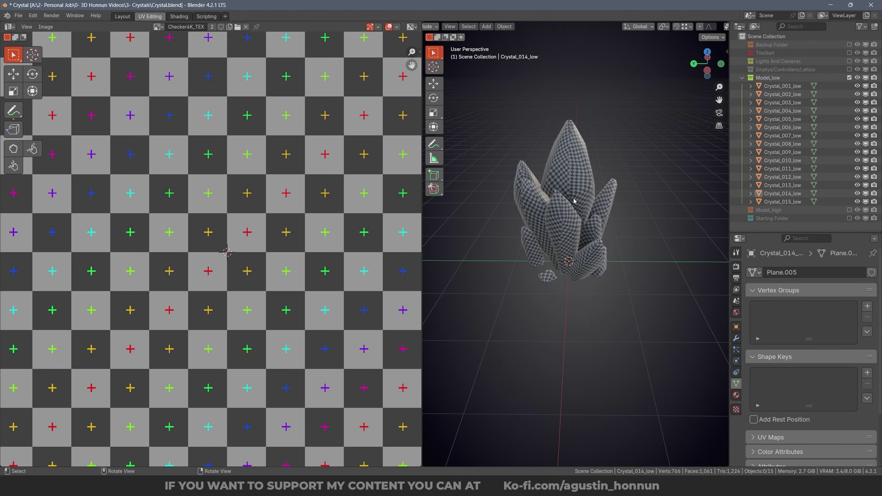
key("a")
key("a")
key("a")
left_click(575, 200, "shift")
key("Tab")
key("alt+a")
key("a")
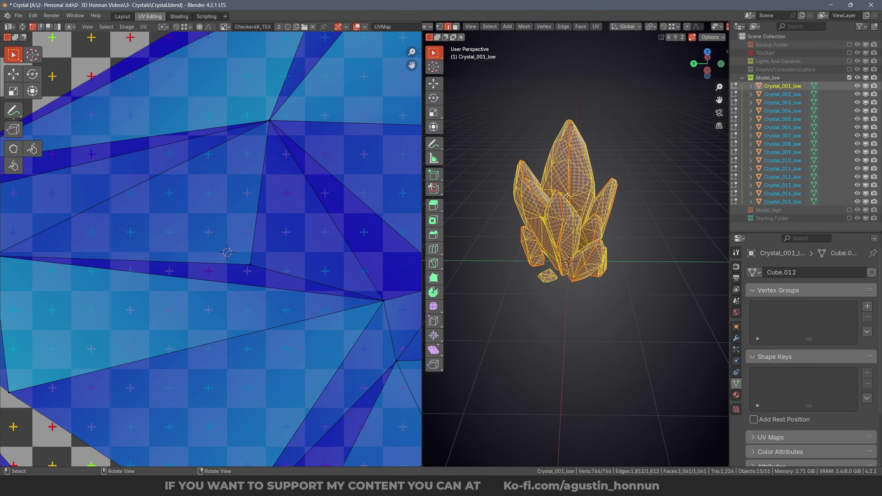
In face selection mode, clear the selection and select the linked faces of the three small loose crystals around the base.
middle_click_drag(575, 200, 552, 316, "shift")
scroll(575, 288, "up", 2)
key("3")
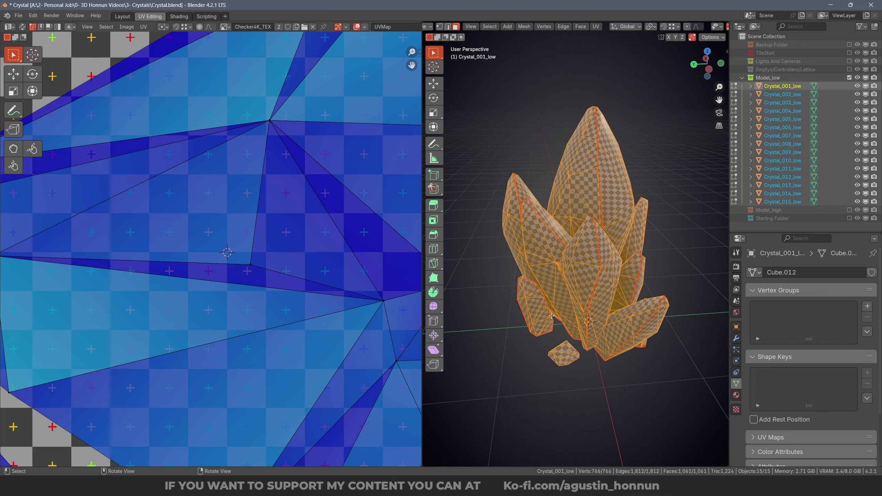
key("alt+a")
scroll(555, 349, "up", 2)
middle_click_drag(555, 349, 573, 354)
key("l")
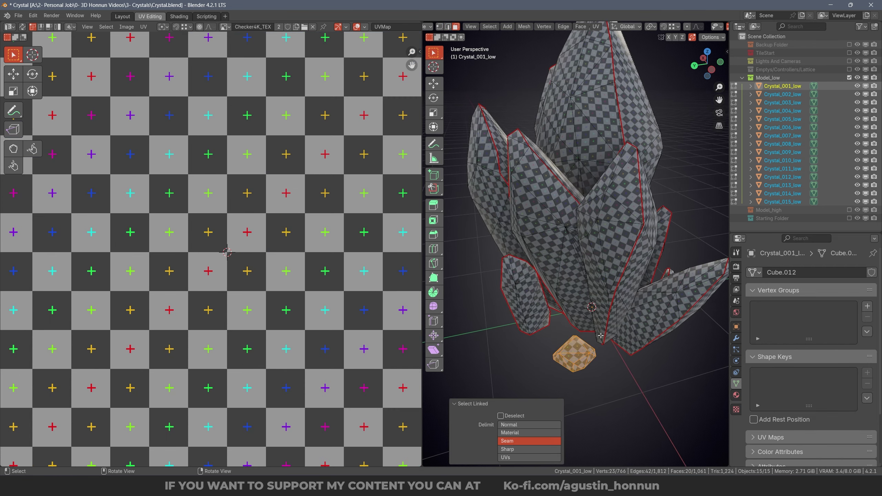
scroll(563, 330, "down", 5)
middle_click_drag(555, 322, 639, 323)
left_click(525, 351)
key("l")
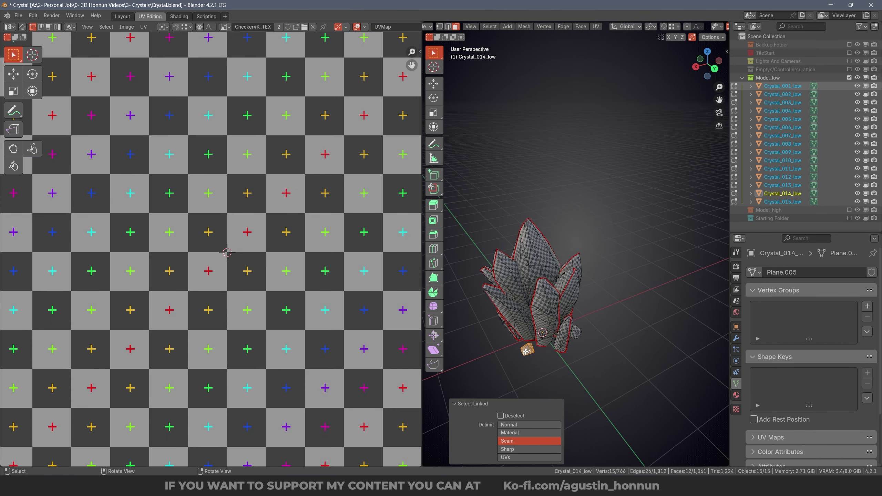
middle_click_drag(495, 328, 597, 342)
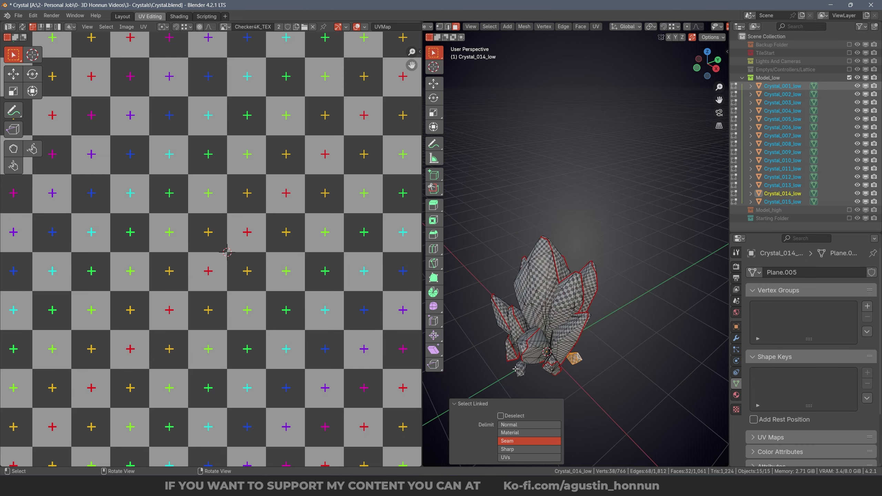
key("l")
middle_click_drag(520, 370, 688, 307)
Scale up the UV islands of the three small loose crystals to more than twice their size.
scroll(521, 358, "up", 4)
scroll(274, 250, "down", 6)
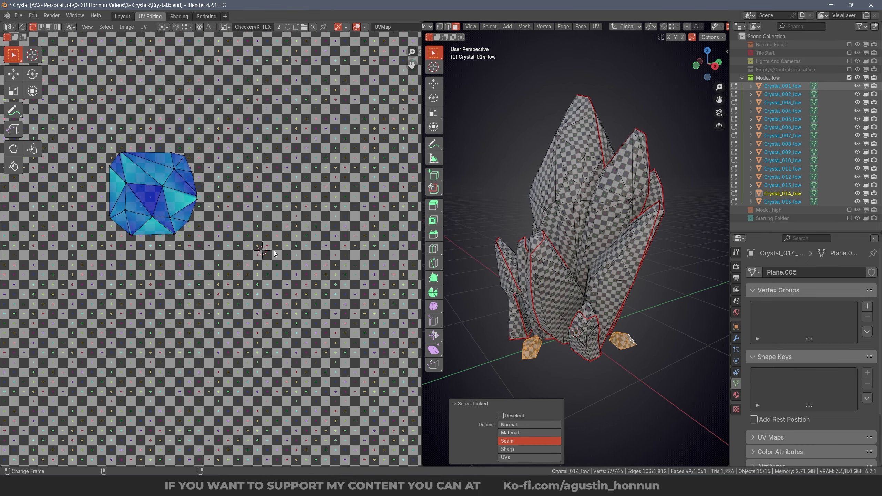
scroll(264, 250, "down", 6)
key("Home")
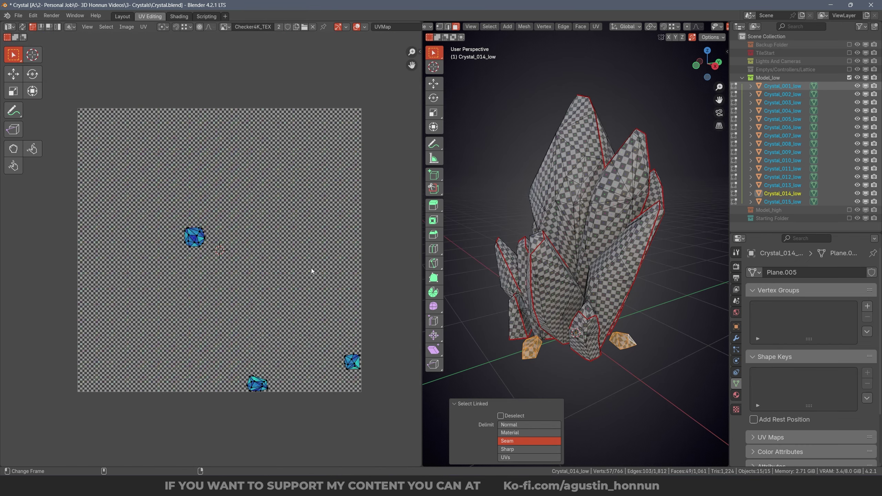
key("a")
key("s")
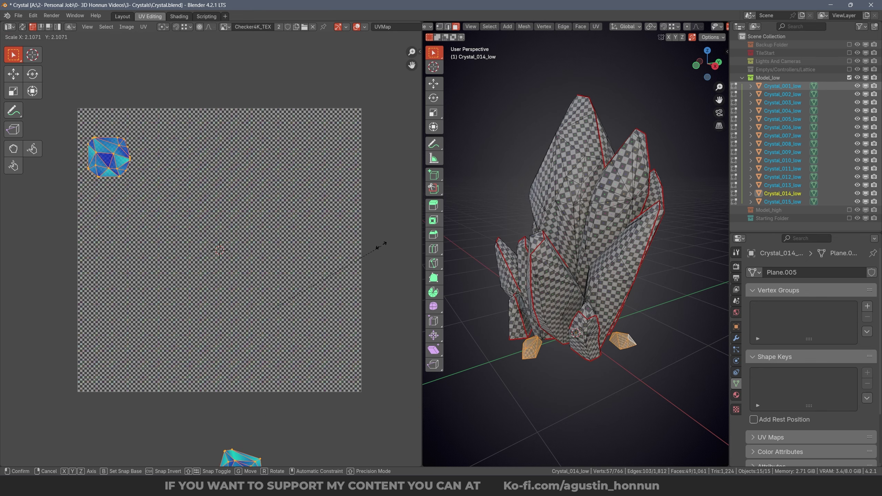
left_click(397, 241)
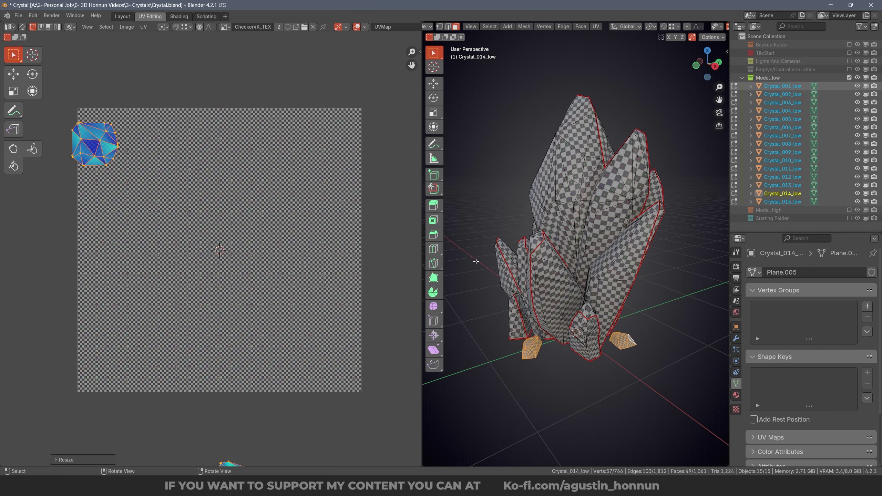
In edge selection mode, select the small crystal beneath the long outward-leaning one and enlarge its UV islands.
middle_click_drag(639, 323, 573, 339)
scroll(599, 369, "up", 6)
scroll(573, 340, "down", 8)
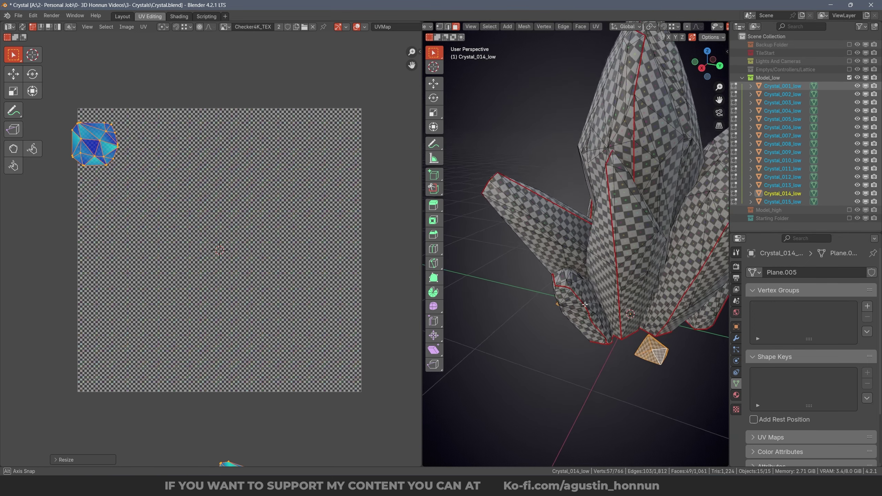
key("ctrl+Tab")
left_click(579, 279)
key("alt+a")
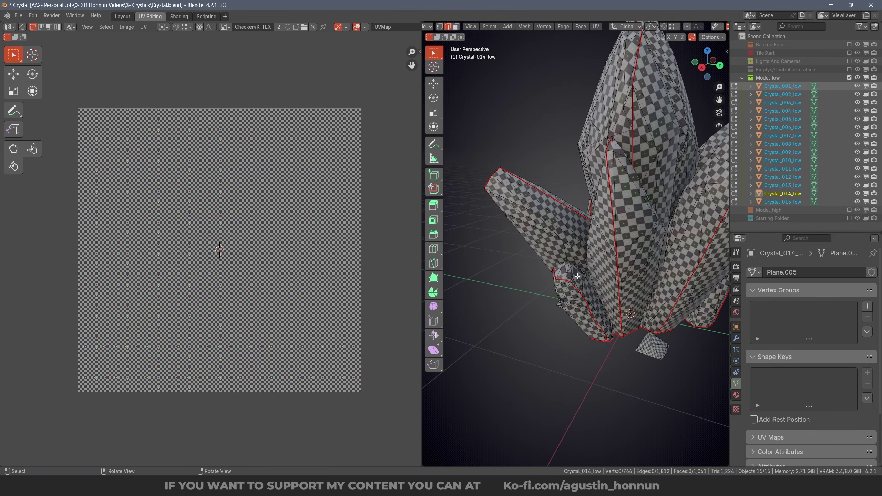
key("l")
key("a")
key("s")
left_click(377, 278)
Select another short base crystal in place of the previous one and scale up its UV islands.
middle_click_drag(556, 288, 476, 289)
key("alt+a")
key("l")
key("a")
key("s")
left_click(300, 260)
Select the short flat-topped crystal at the cluster's base and scale its UV islands up about 1.2 times.
middle_click_drag(611, 289, 542, 288)
middle_click_drag(643, 313, 589, 313)
mouse_move(589, 325)
right_mouse_down("alt")
mouse_move(589, 290)
mouse_move(589, 333)
right_mouse_up("alt")
middle_click_drag(589, 333, 559, 334)
middle_click_drag(552, 372, 585, 357, "shift")
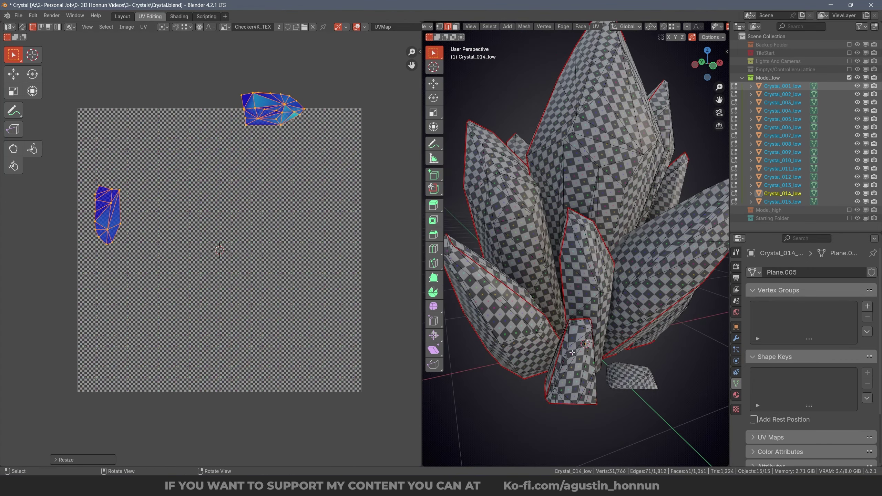
key("alt+a")
key("l")
key("a")
key("s")
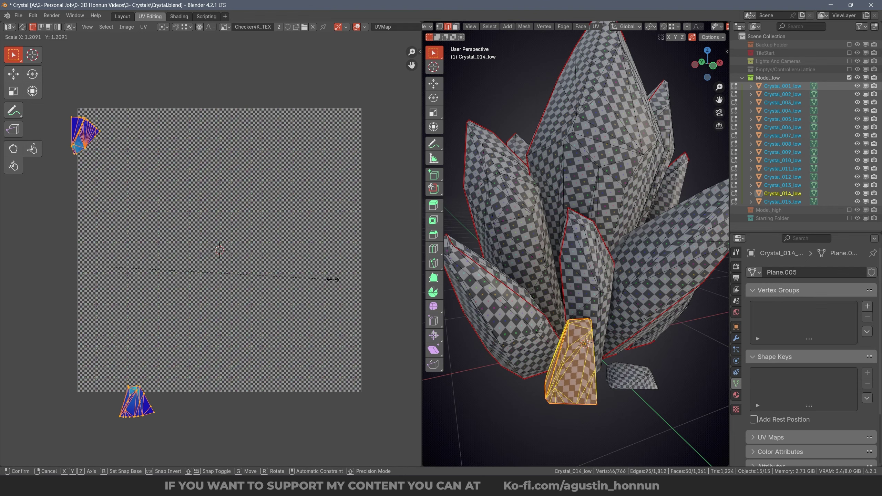
left_click(338, 278)
Select the short pointed crystal at the base between the small loose pieces and slightly enlarge its UV islands.
key("alt+a")
middle_click_drag(698, 301, 660, 301)
key("l")
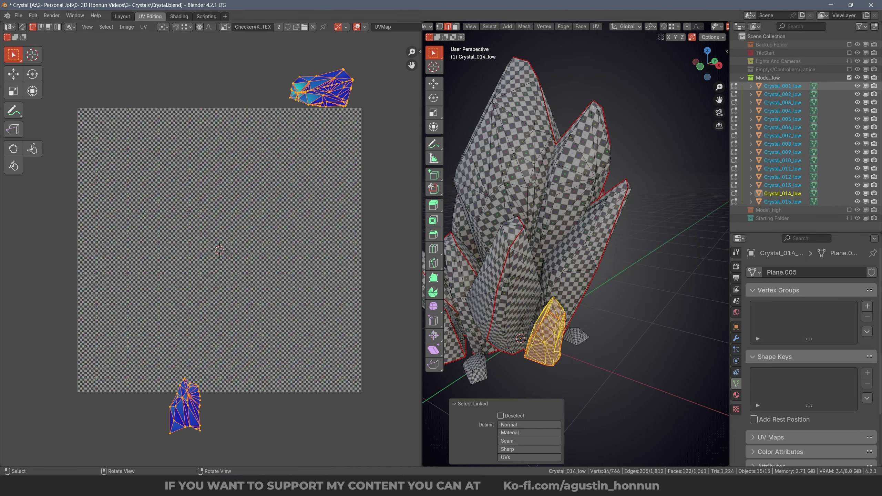
middle_click_drag(554, 306, 549, 307)
key("s")
left_click(346, 290)
Select the geometry of all crystals, bring up the UVPackmaster3 settings in the UV editor, and save the file.
key("alt+a")
middle_click_drag(583, 344, 528, 346)
key("a")
key("alt+a")
key("a")
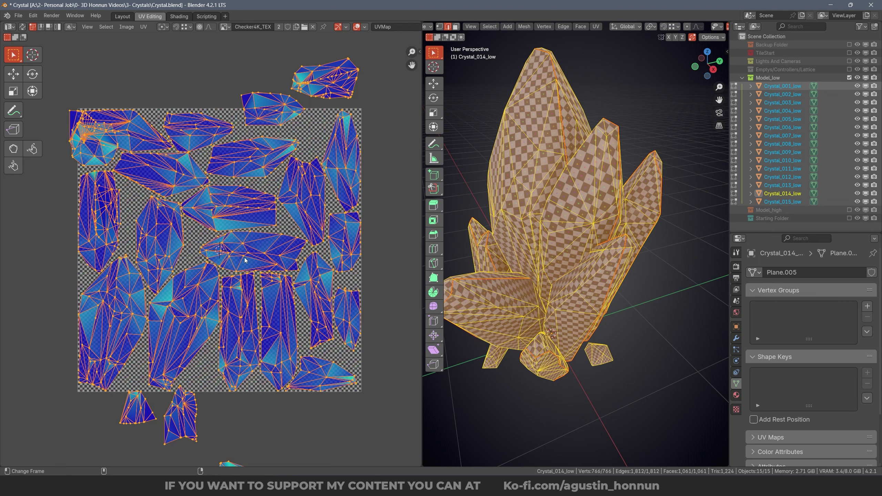
key("n")
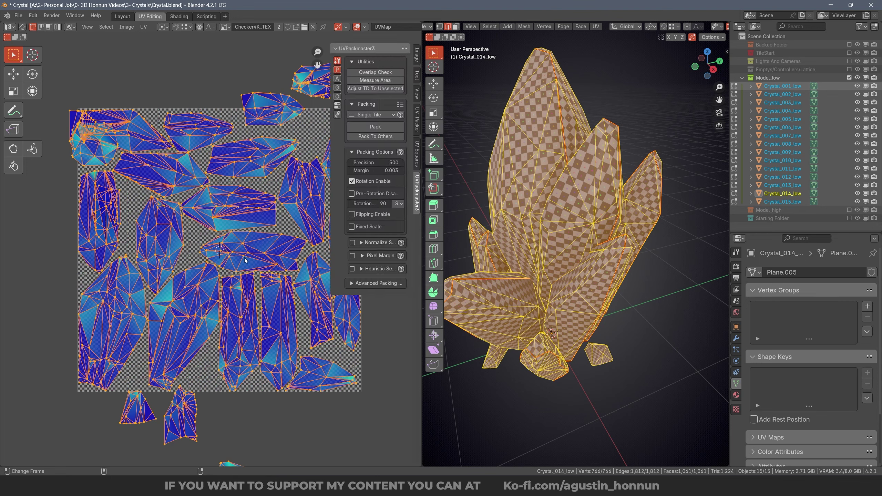
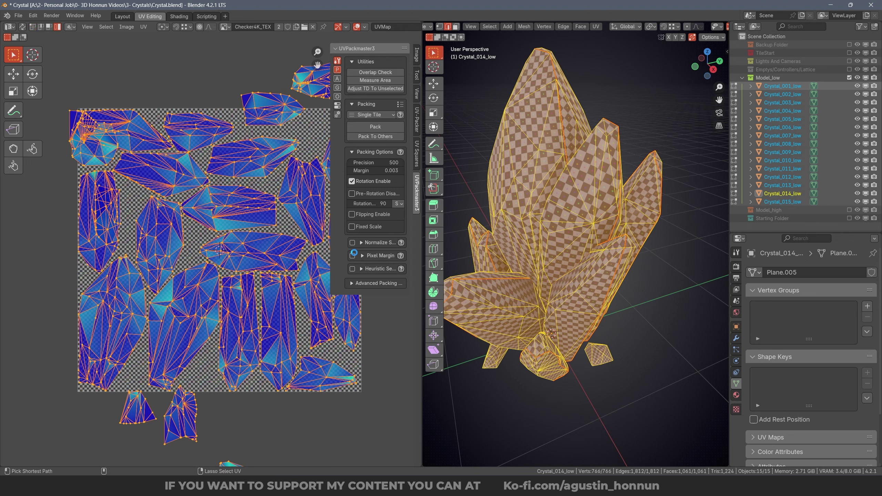
key("ctrl+s")
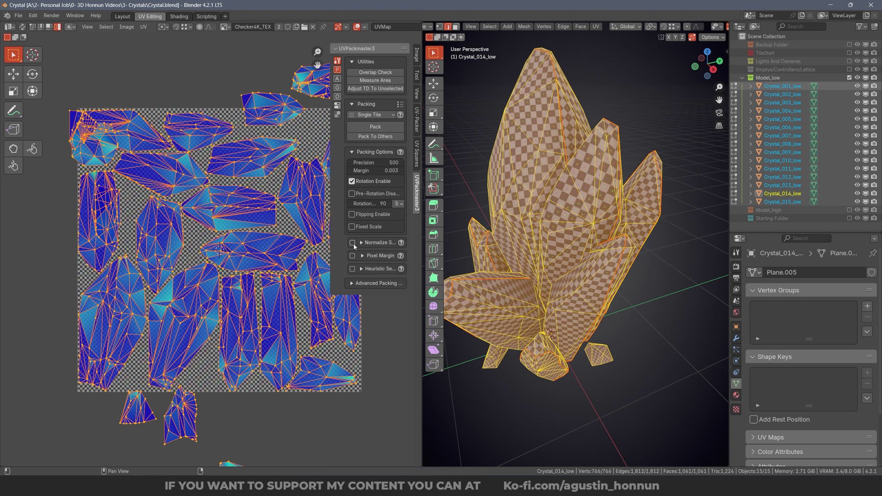
Enable Heuristic Search, set the margin to 0.005, and pack all crystal UV islands with UVPackmaster3.
left_click(353, 270)
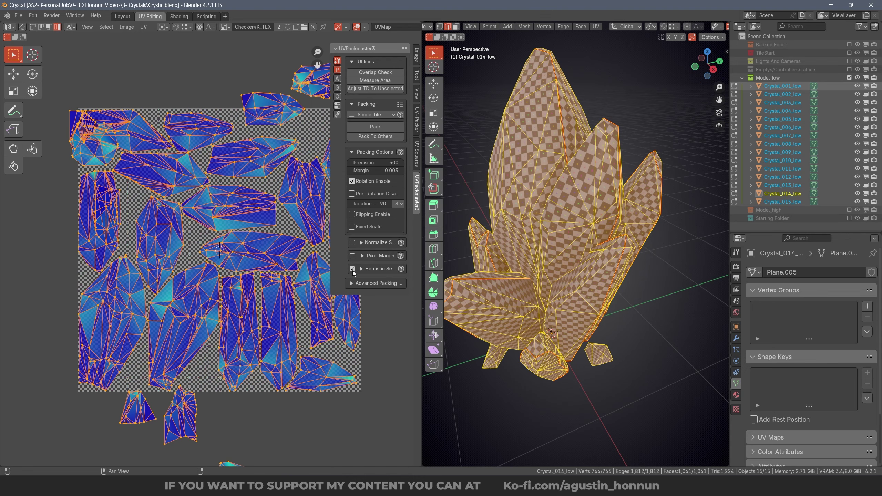
left_click(402, 170)
left_click(402, 170)
left_click(376, 126)
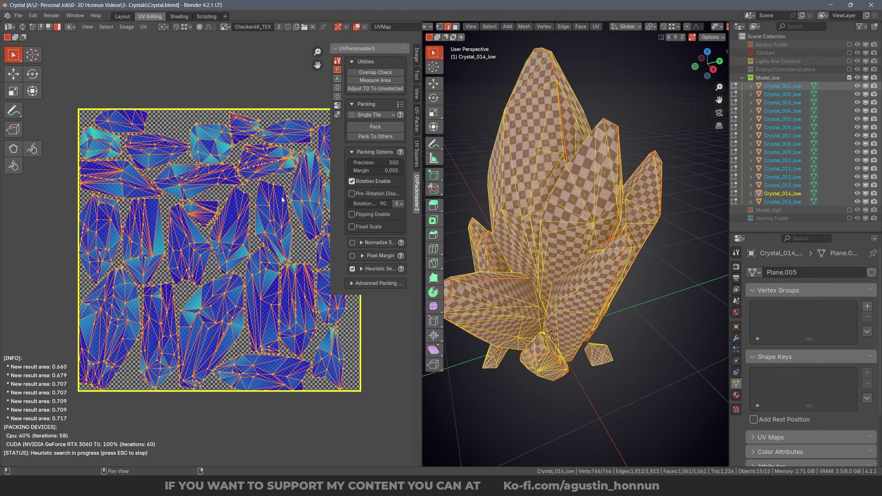
Examine the checker pattern on the repacked crystals, comparing the checker size on the small base crystals with the large ones.
scroll(461, 281, "up", 4)
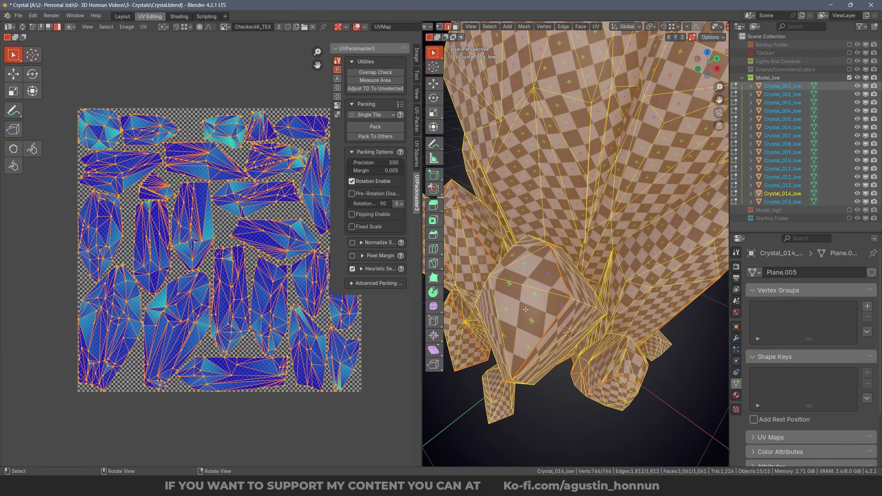
middle_click_drag(461, 281, 490, 241)
key("alt+a")
scroll(581, 273, "down", 4)
key("Tab")
key("alt+a")
left_click(566, 261)
scroll(566, 261, "up", 3)
scroll(575, 320, "up", 4)
scroll(586, 299, "down", 4)
key("alt+a")
left_click(593, 323)
scroll(513, 305, "down", 5)
key("alt+a")
middle_click_drag(549, 278, 563, 264)
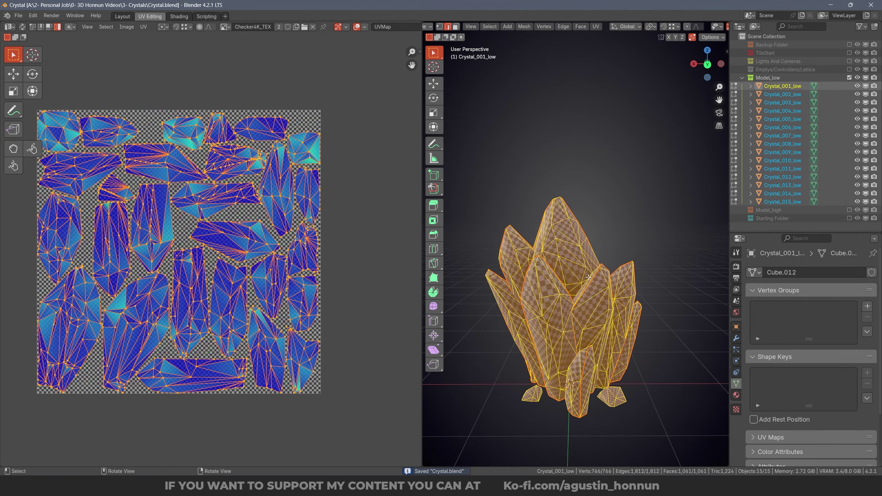
Triangulate all faces of the low-poly crystals using the Beauty method for both quads and n-gons.
middle_click_drag(584, 278, 548, 265)
scroll(554, 280, "up", 3)
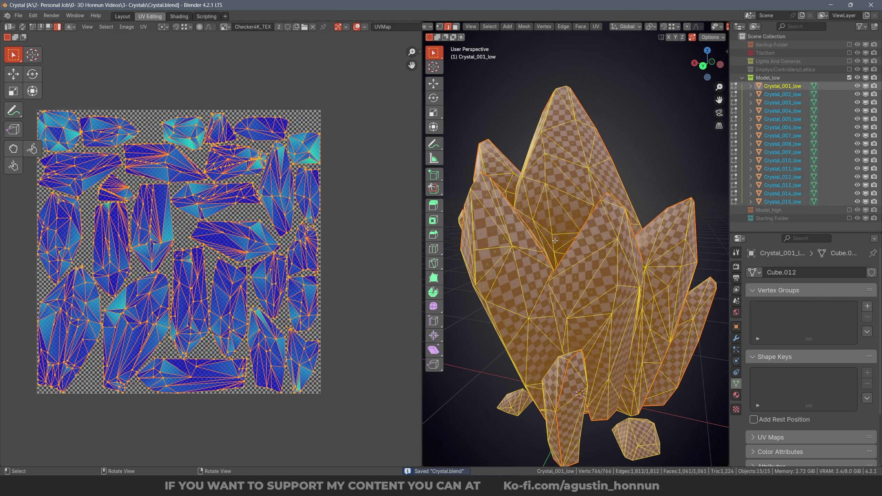
key("ctrl+t")
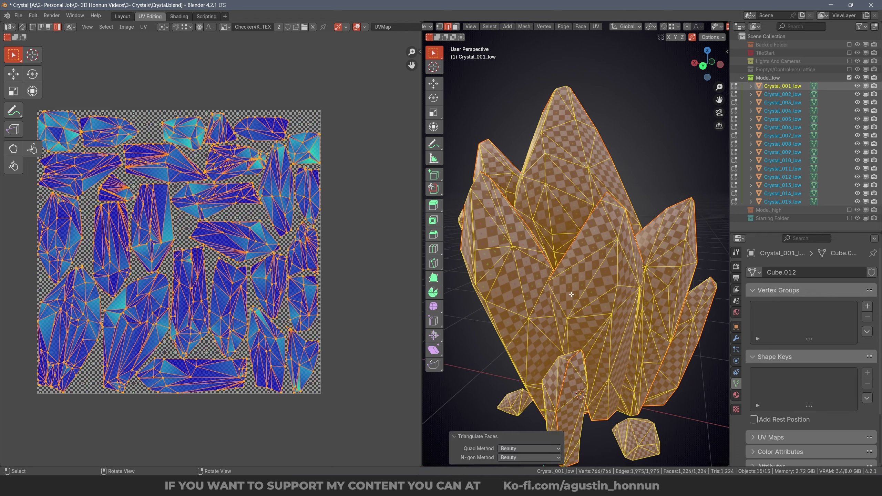
Compare the crystals' wireframe with and without the triangulation by undoing and redoing it several times.
middle_click_drag(557, 274, 616, 400)
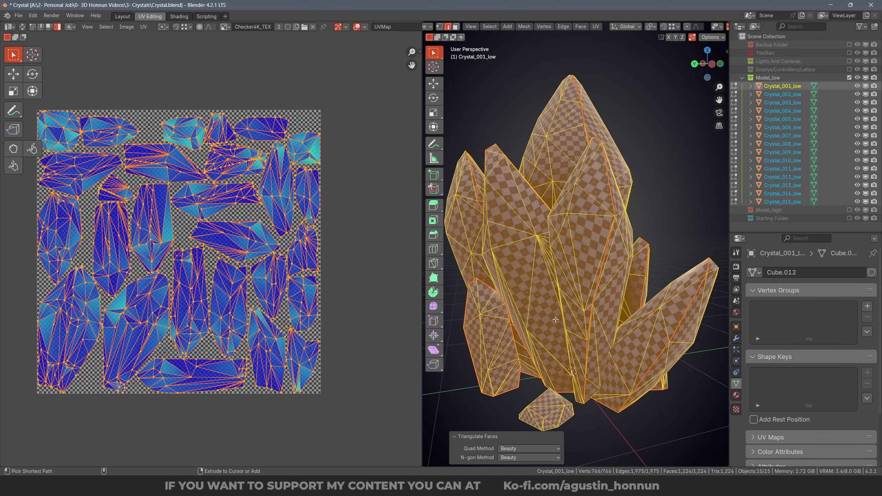
key("ctrl+z")
key("ctrl+shift+z")
key("ctrl+z")
key("ctrl+shift+z")
key("ctrl+z")
key("ctrl+shift+z")
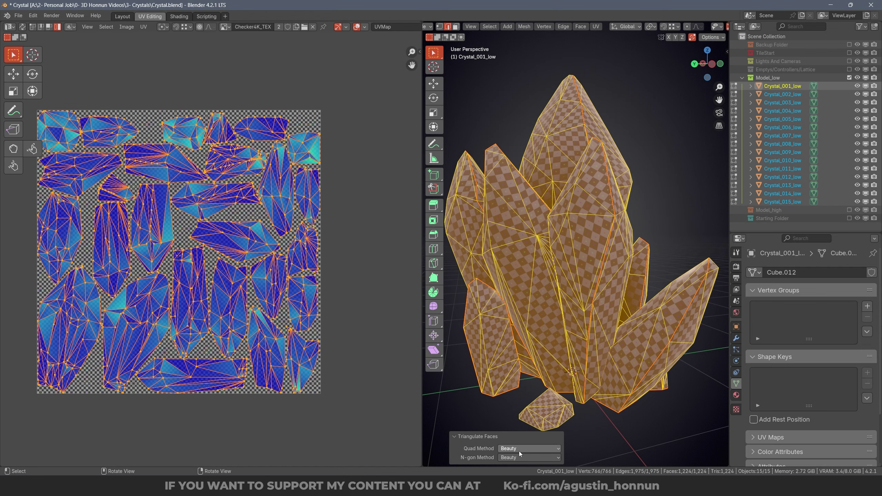
Review the quad method options of the face triangulation and save the file.
left_click(519, 451)
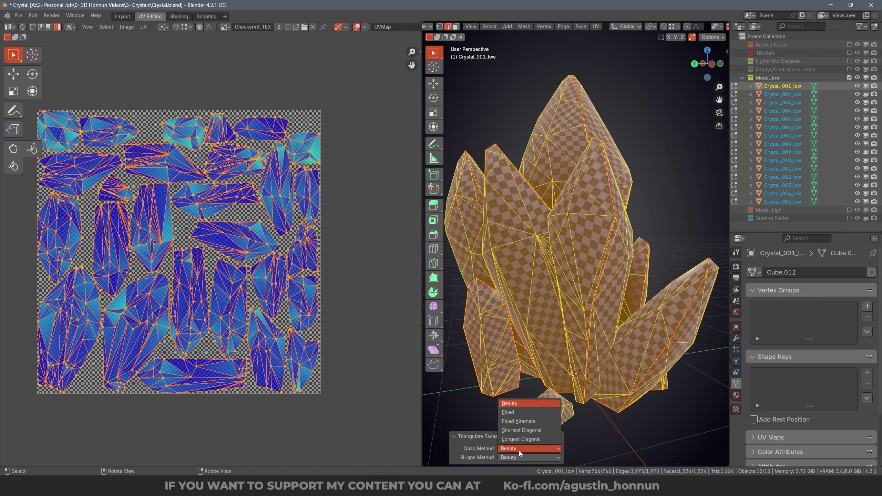
left_click(532, 422)
middle_click_drag(534, 403, 578, 315)
key("ctrl+s")
Check the UV islands of all crystals for overlaps with Select Overlap.
key("alt+a")
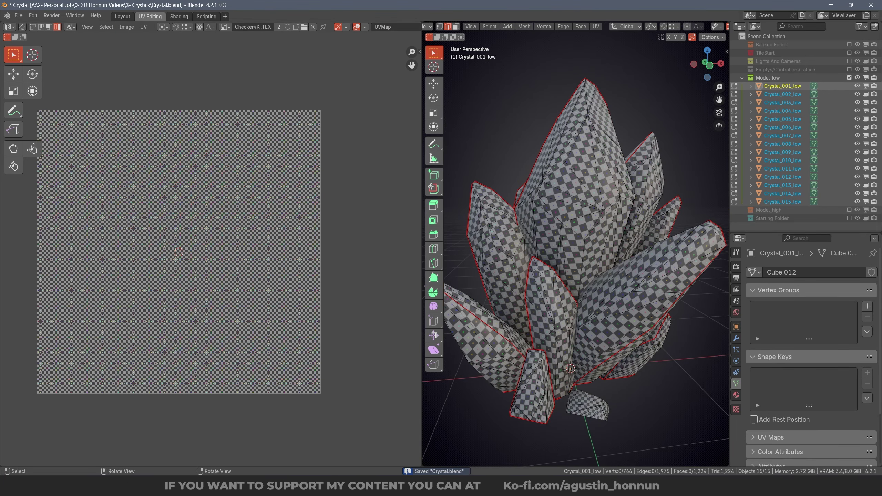
key("a")
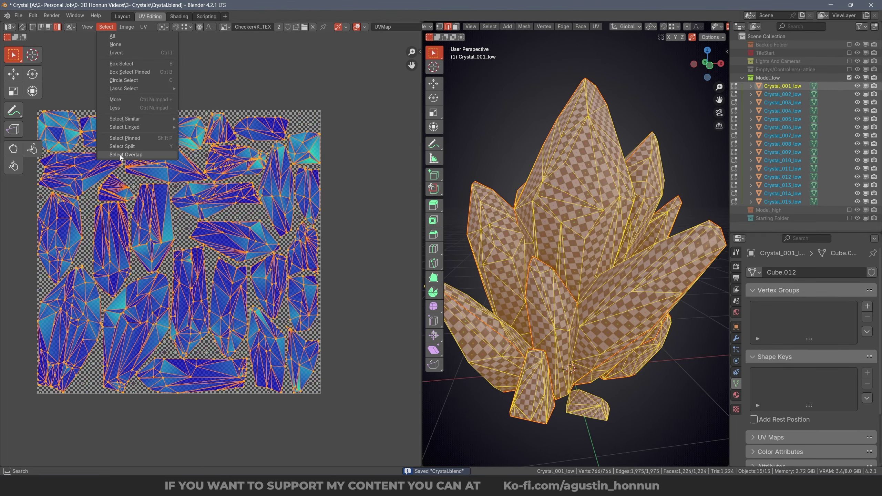
left_click(142, 154)
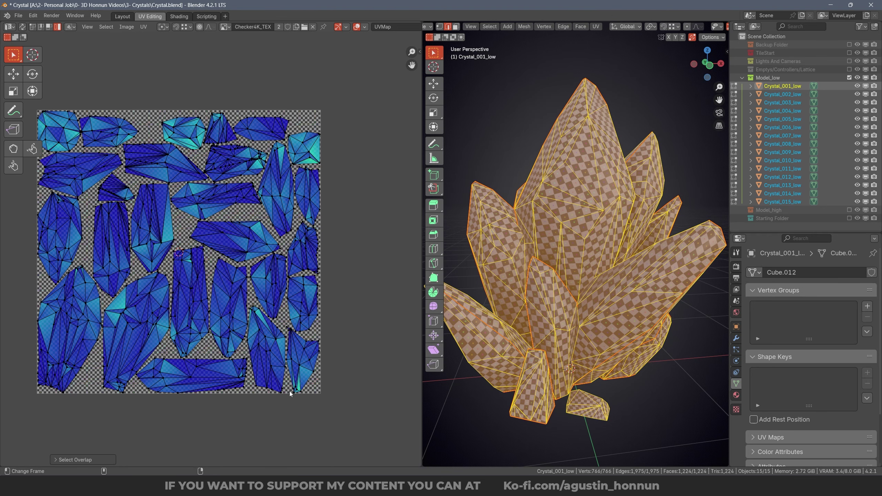
Switch to the Layout workspace, show the crystals in solid shading, and select the large central crystal in Object Mode.
left_click(122, 16)
mouse_move(526, 205)
middle_mouse_down()
mouse_move(436, 329)
mouse_move(380, 208)
mouse_move(464, 291)
mouse_move(505, 255)
mouse_move(467, 250)
mouse_move(487, 209)
mouse_move(440, 233)
mouse_move(397, 215)
mouse_move(382, 233)
mouse_move(413, 167)
mouse_move(455, 173)
middle_mouse_up()
left_click(526, 93)
left_click(633, 27)
left_click(396, 215)
left_click(389, 212)
scroll(373, 181, "up", 2)
left_click(374, 181)
middle_click_drag(374, 181, 395, 188)
Add a Weighted Normal modifier to the large central crystal.
left_click(715, 344)
mouse_move(716, 344)
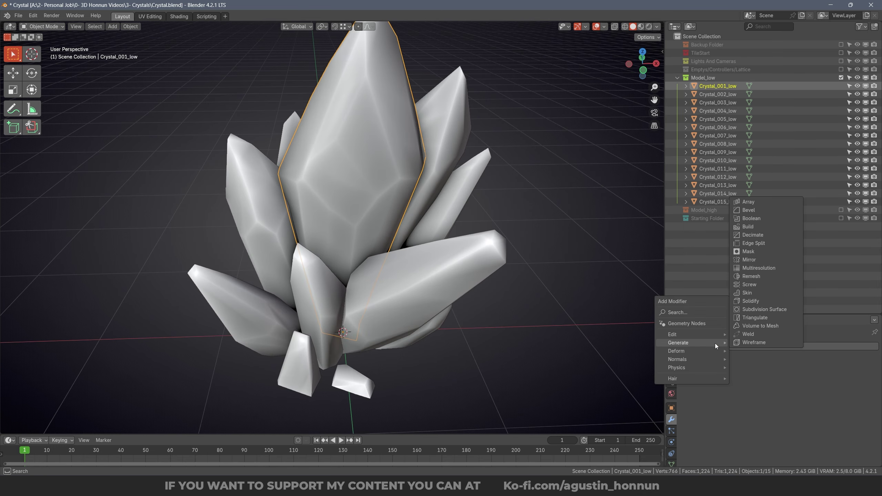
mouse_move(705, 359)
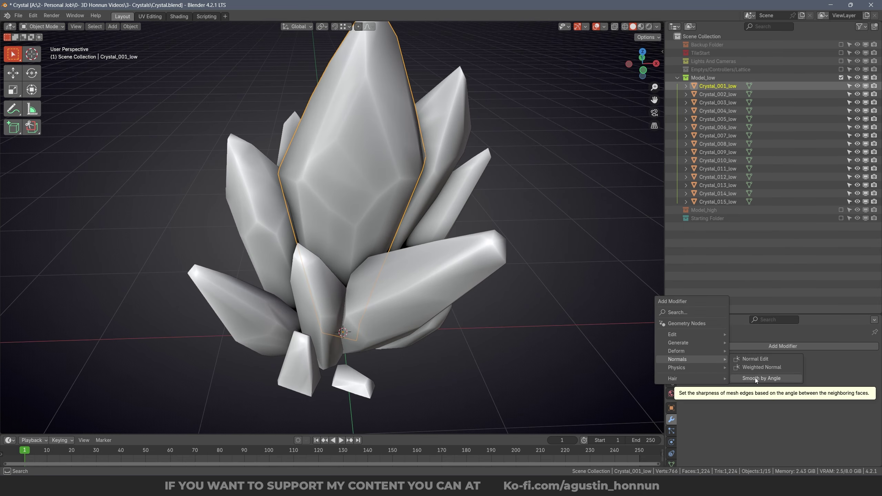
left_click(763, 367)
middle_click_drag(543, 286, 466, 197)
Try copying the Weighted Normal modifier to all crystals, and undo back to the crystal without any modifier.
key("a")
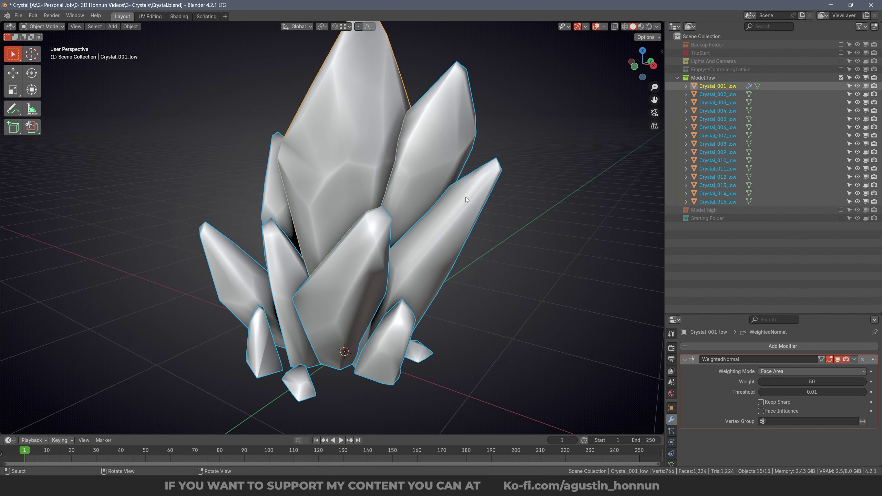
key("ctrl+l")
left_click(430, 242)
middle_click_drag(430, 242, 259, 181)
key("ctrl+z")
key("ctrl+z")
key("ctrl+z")
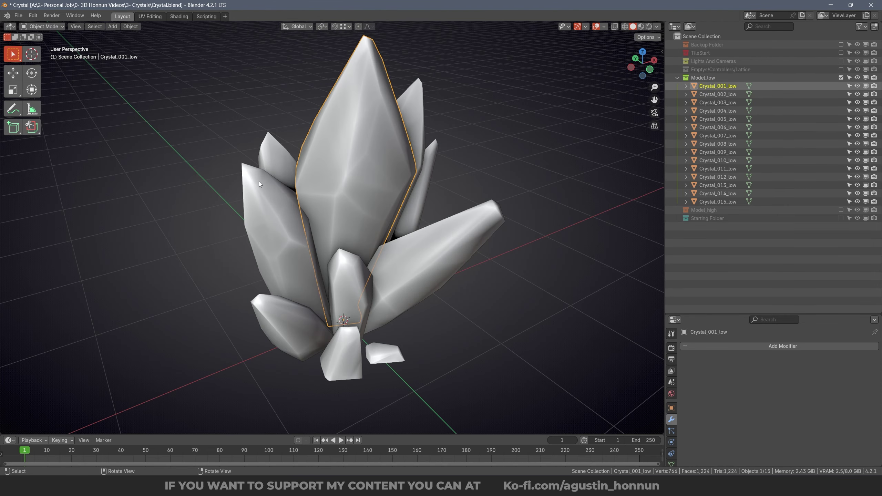
Add a Smooth by Angle modifier at 30° to the large central crystal.
left_click(694, 344)
mouse_move(714, 345)
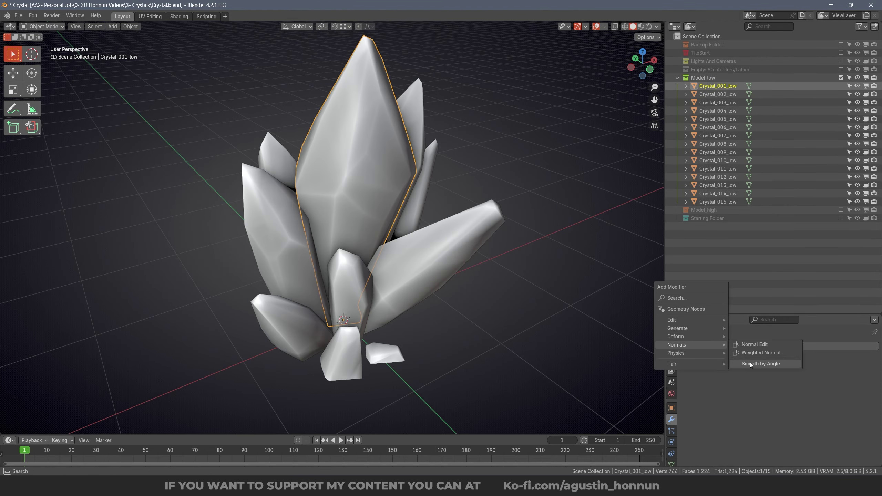
left_click(750, 363)
middle_click_drag(494, 264, 400, 187)
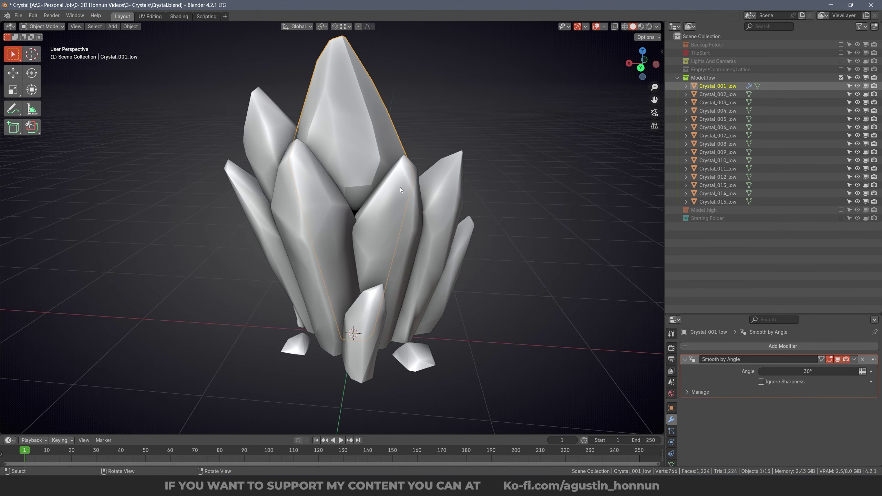
Copy the Smooth by Angle modifier from the large central crystal to all other low-poly crystals.
key("a")
key("ctrl+l")
left_click(505, 233)
key("alt+a")
middle_click_drag(506, 234, 172, 188)
scroll(402, 239, "up", 5)
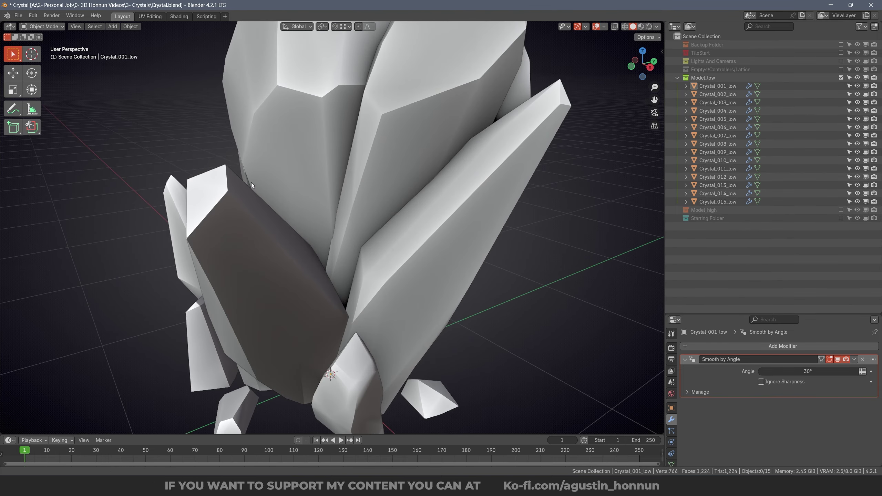
Select the upper ridge edges of Crystal_009_low in Edit Mode, try an edge operation on them, and return to Object Mode with it undone.
scroll(251, 182, "down", 4)
middle_click_drag(251, 182, 422, 192)
scroll(367, 177, "up", 3)
scroll(399, 223, "up", 2)
left_click(401, 223)
key("Tab")
key("ctrl+Tab")
left_click(399, 226)
key("alt+a")
scroll(422, 192, "up", 2)
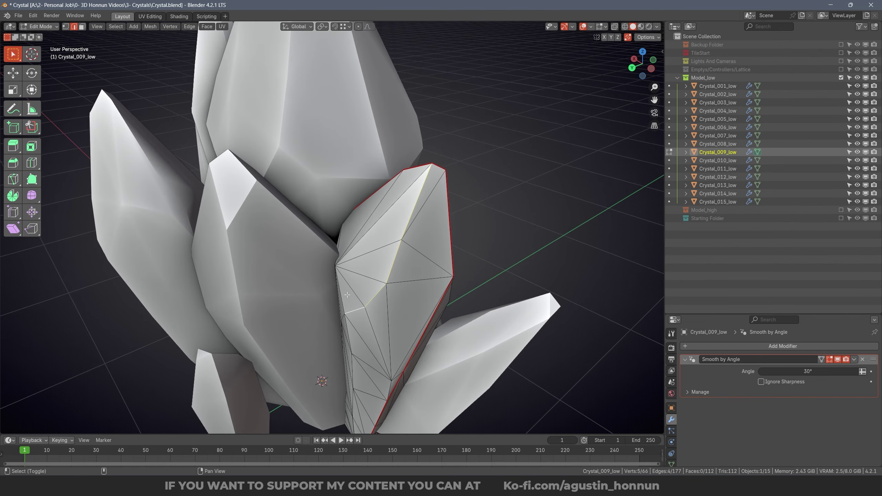
left_click(373, 237, "shift")
scroll(373, 237, "down", 1)
middle_click_drag(372, 237, 299, 233)
scroll(205, 250, "down", 1)
key("ctrl+e")
key("ctrl+z")
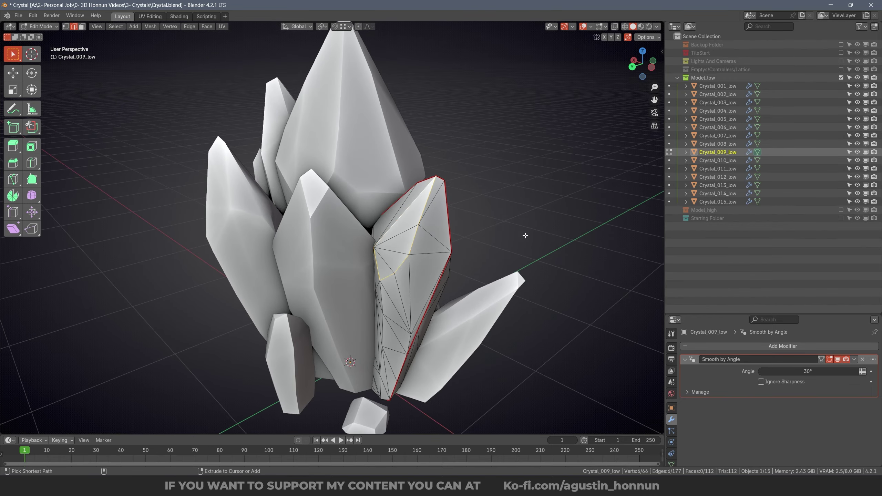
middle_click_drag(524, 235, 441, 252)
key("Tab")
Examine the Smooth by Angle shading on the crystals from several sides, especially the hard and soft edges of the large ones.
scroll(535, 251, "down", 3)
middle_click_drag(535, 251, 328, 243)
middle_click_drag(406, 214, 326, 197)
scroll(327, 196, "up", 3)
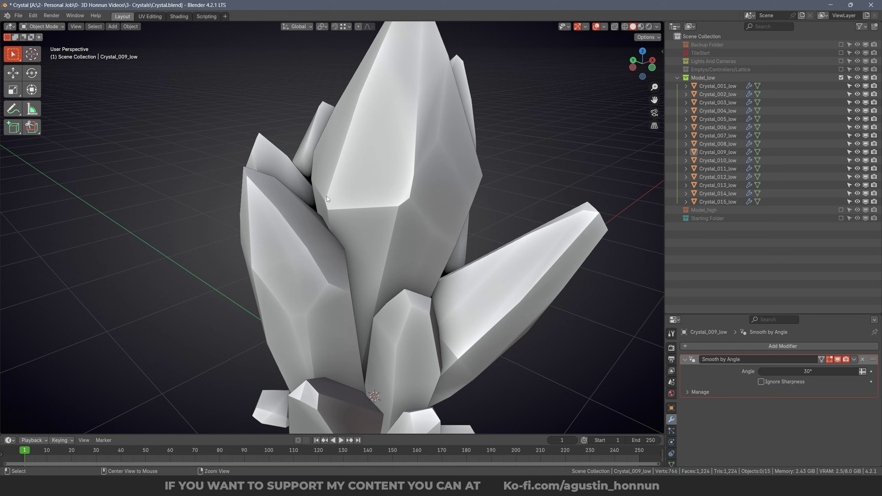
scroll(329, 184, "up", 2)
mouse_move(434, 206)
middle_mouse_down()
mouse_move(426, 235)
mouse_move(422, 218)
middle_mouse_up()
scroll(422, 218, "up", 2)
middle_click_drag(482, 106, 444, 157)
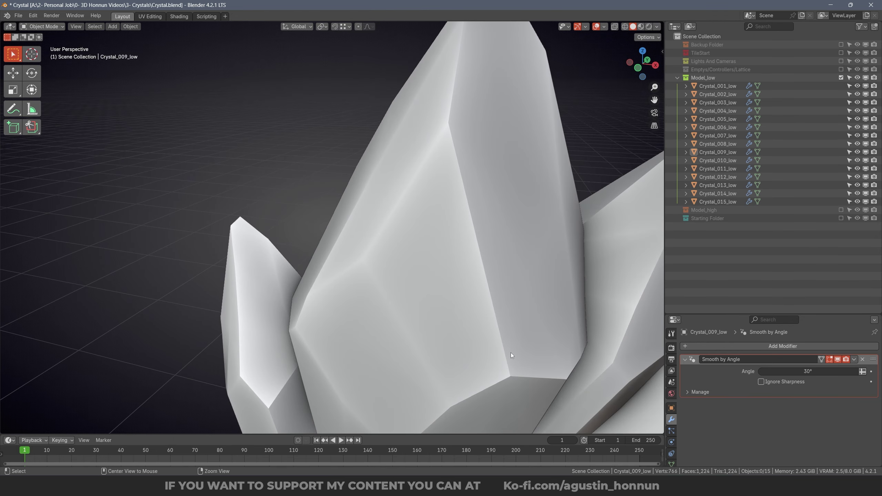
right_click_drag(511, 353, 460, 278, "alt")
middle_click_drag(459, 277, 437, 249)
right_click_drag(437, 250, 415, 199, "alt")
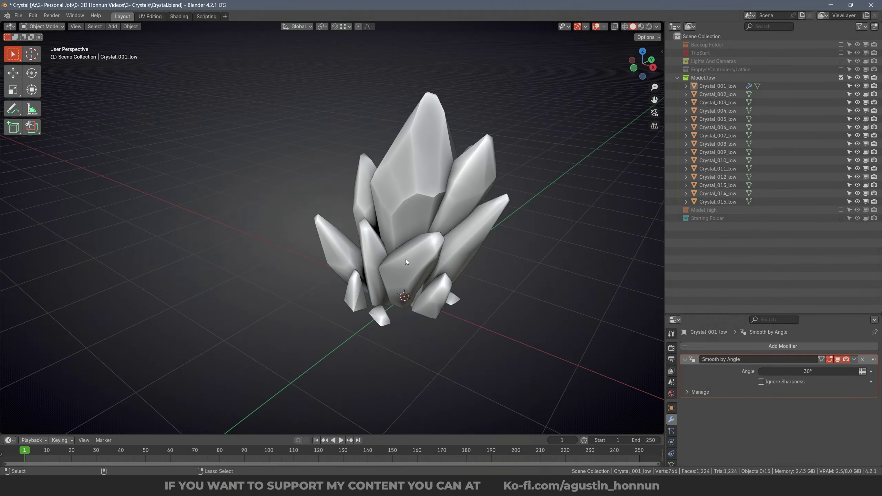
Undo the Smooth by Angle modifiers on all low-poly crystals and deselect everything.
left_click(405, 259)
middle_click_drag(405, 259, 342, 218)
left_click(330, 147)
middle_click_drag(313, 149, 294, 164)
key("alt+a")
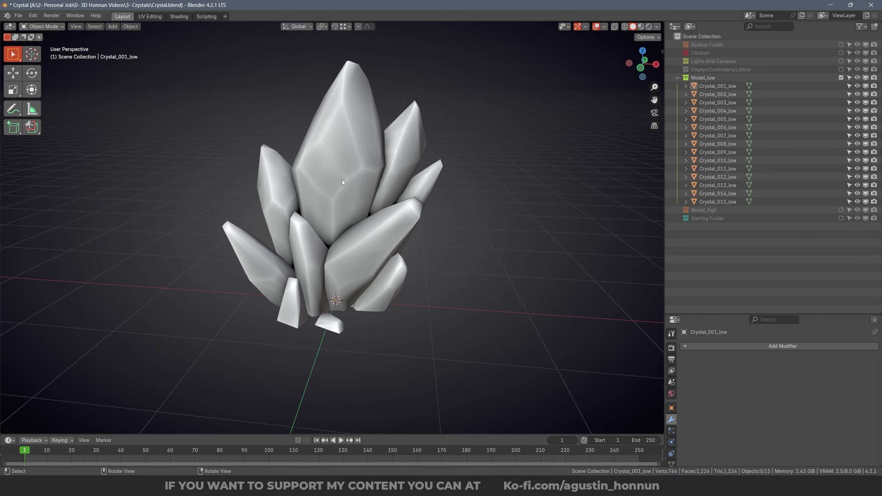
Show the low-poly crystals in the front orthographic view and save the file.
middle_click_drag(342, 179, 429, 206)
key("KP_1")
key("ctrl+s")
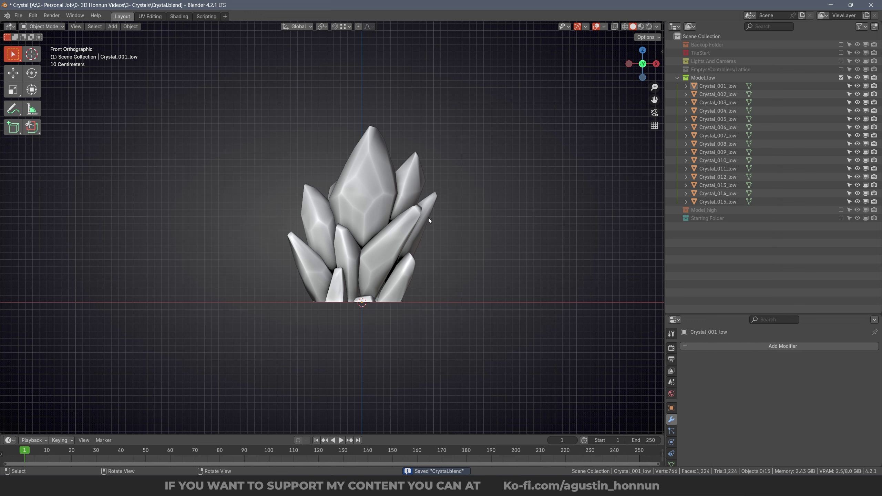
Set up an FBX export of all low-poly crystals, limited to selected objects and the Mesh type, with Apply Transform enabled.
key("a")
left_click(18, 15)
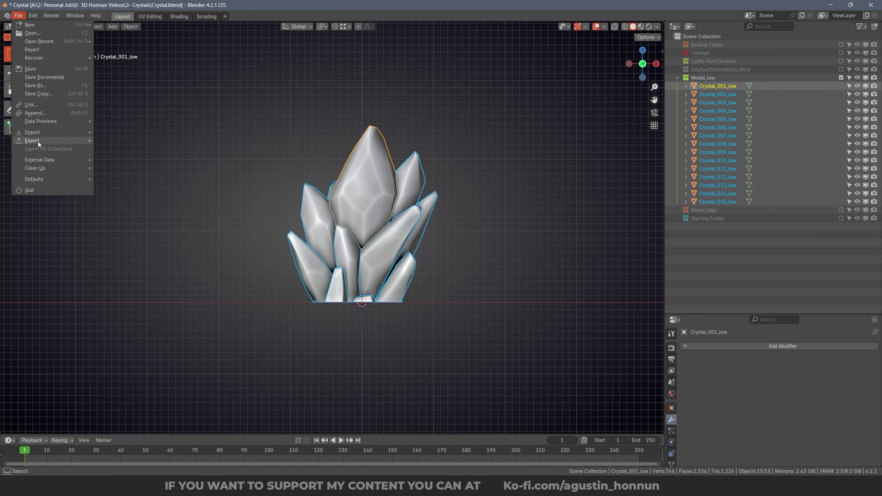
mouse_move(38, 142)
left_click(120, 218)
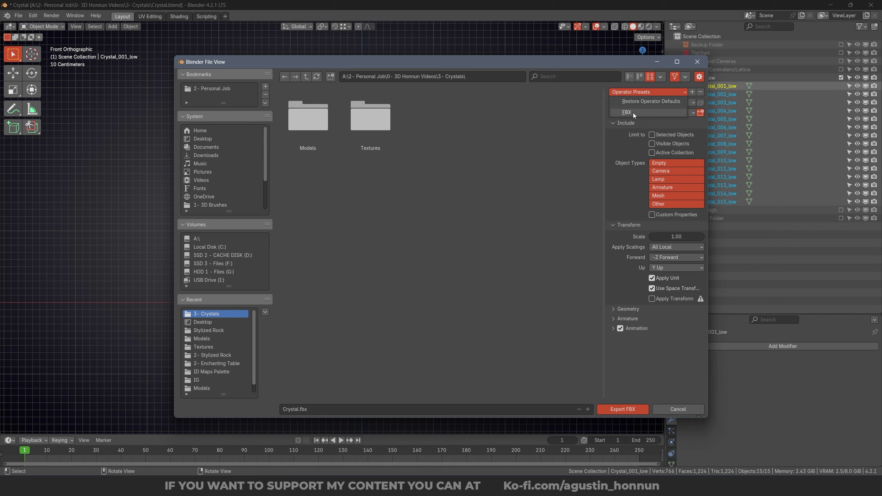
left_click(648, 88)
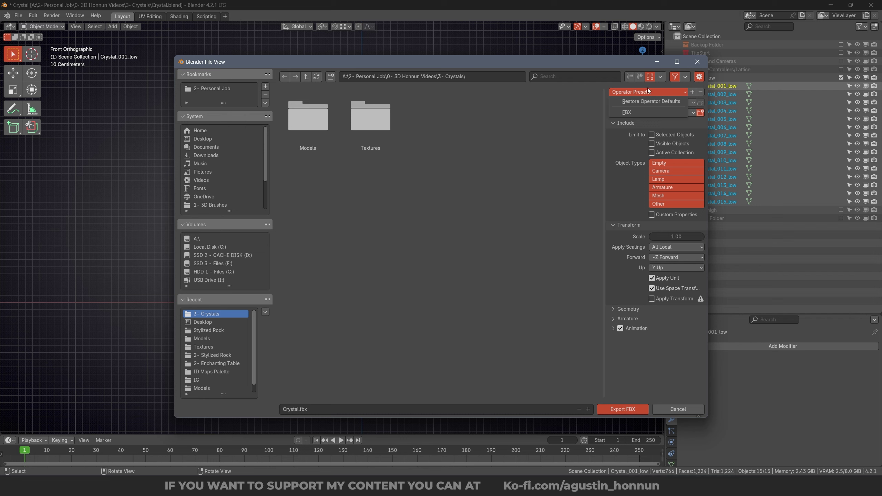
left_click(641, 111)
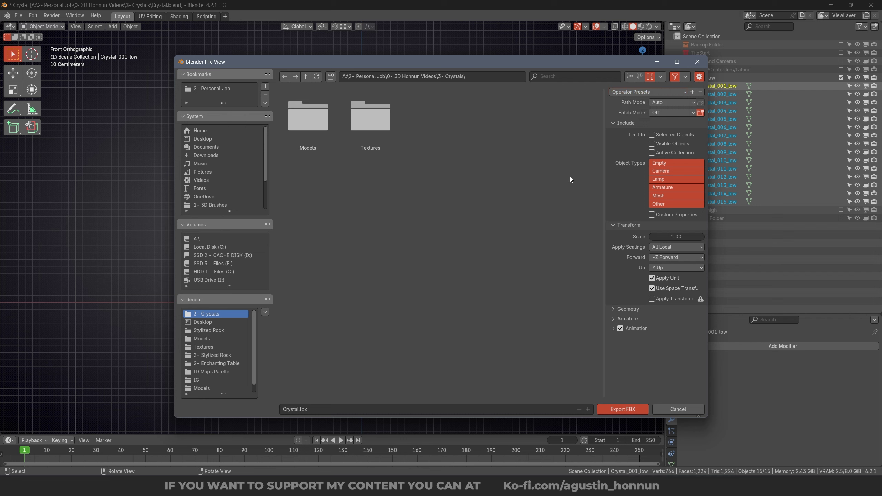
left_click(667, 133)
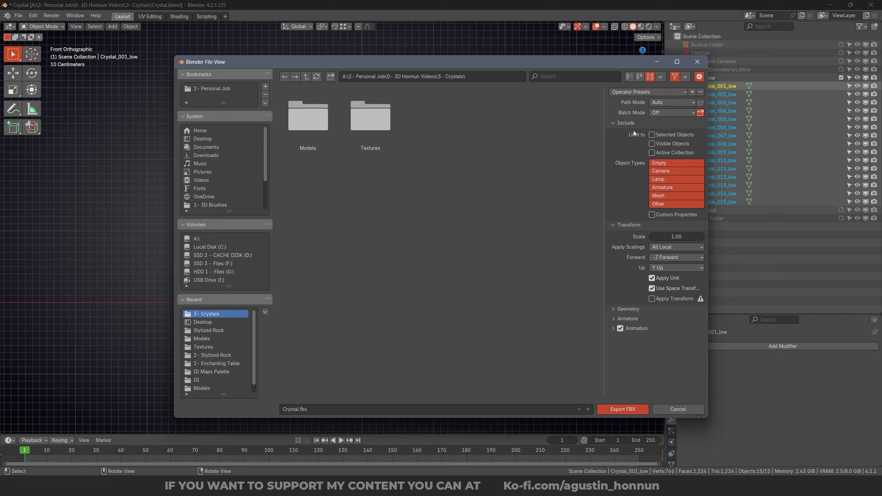
left_click(659, 196)
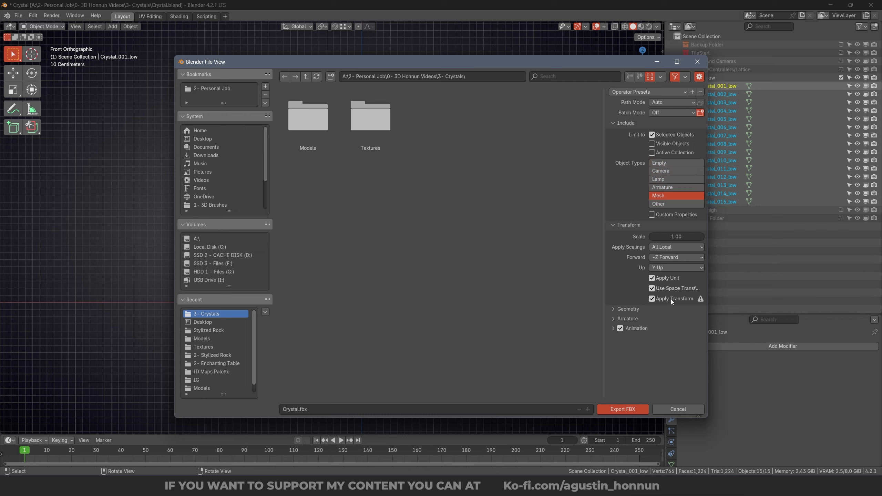
Name the export file Crystal_low.fbx and export it to the 3- Crystals folder.
left_click(319, 411)
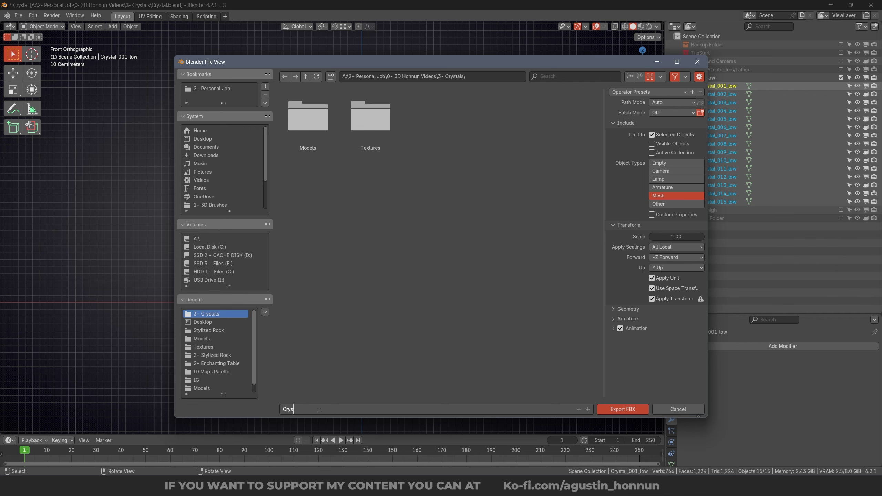
key("Return")
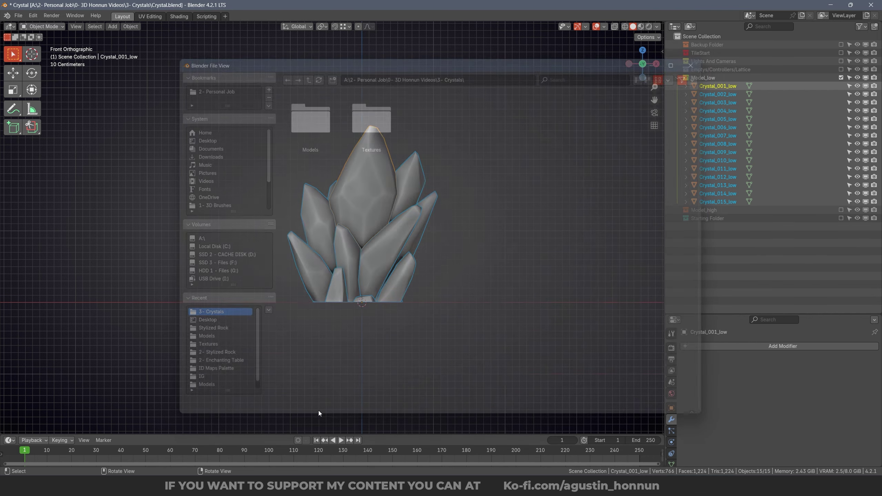
left_click(454, 152)
Exclude the Model_low collection, enable the Model_high collection, and select all high-poly crystals.
left_click(842, 77)
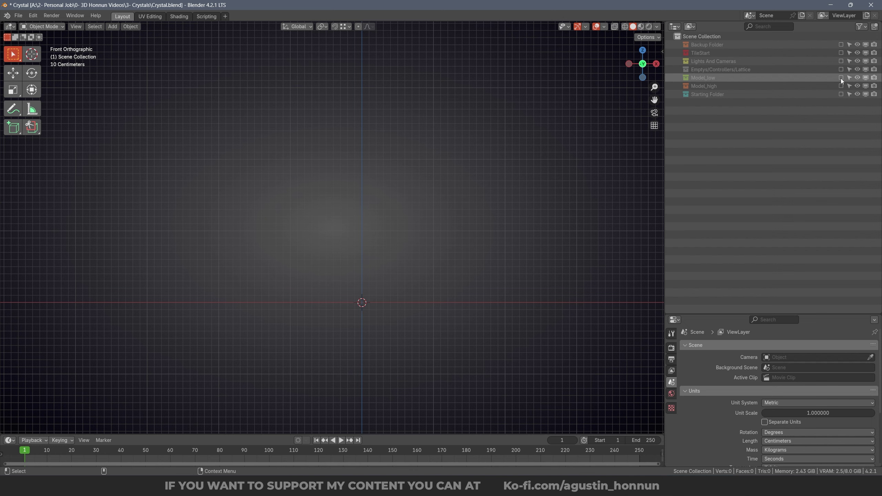
left_click(842, 86)
key("a")
middle_click_drag(316, 220, 406, 205)
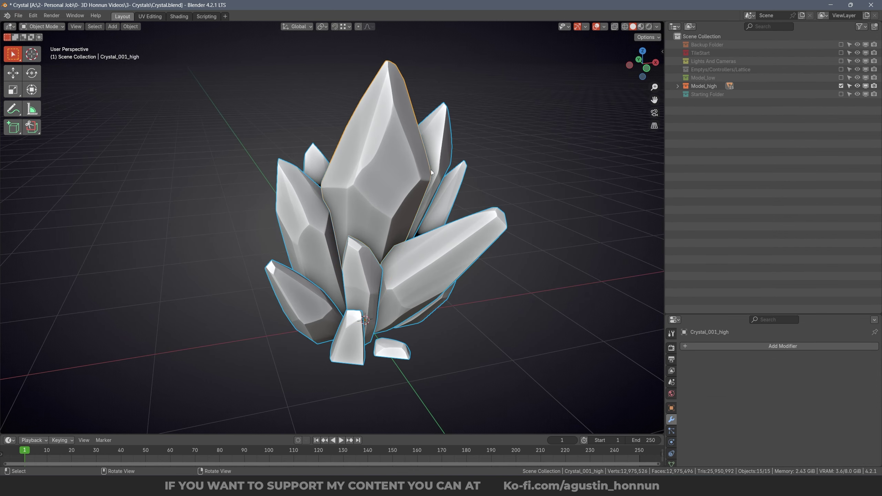
middle_click_drag(495, 178, 419, 203)
mouse_move(327, 180)
middle_mouse_down()
mouse_move(248, 191)
mouse_move(291, 200)
mouse_move(314, 187)
middle_mouse_up()
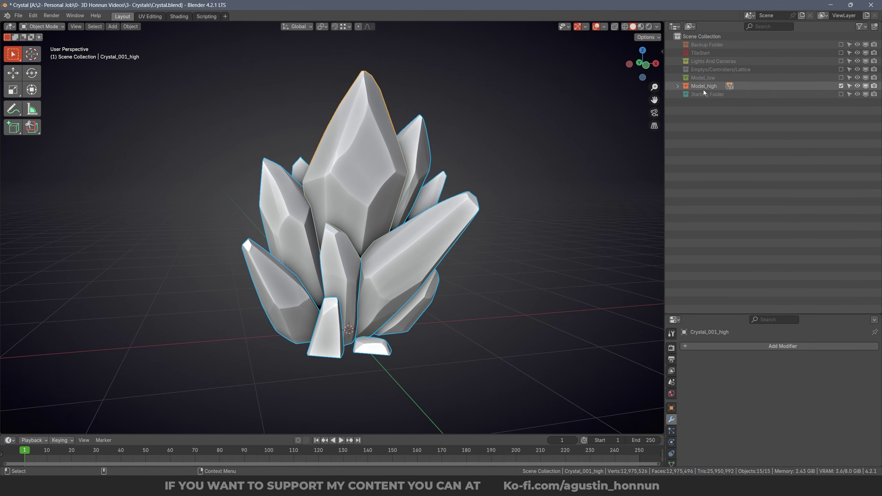
Export the selected high-poly crystals as Crystal_high.fbx to the 3- Crystals folder and save the Blender file.
left_click(25, 18)
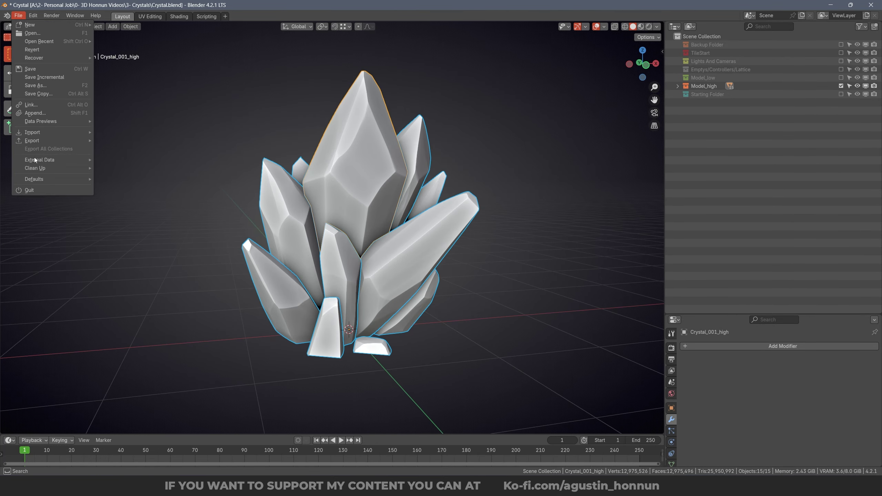
mouse_move(69, 140)
left_click(116, 214)
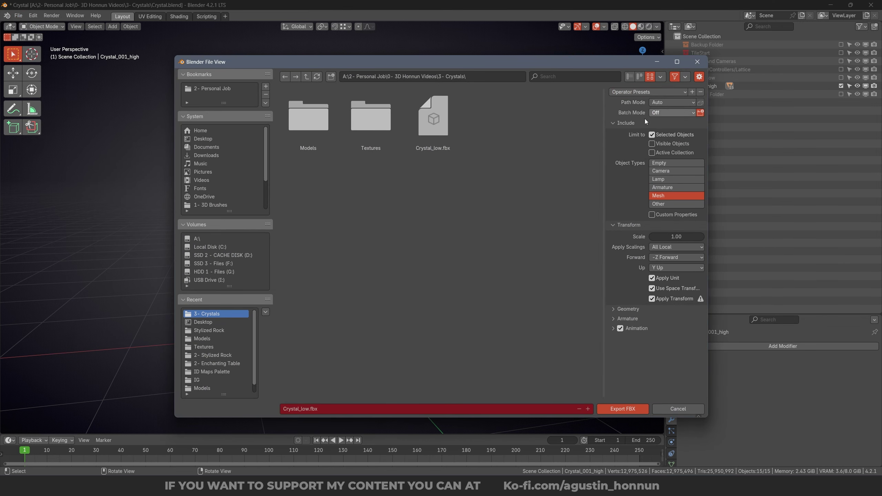
left_click(432, 150)
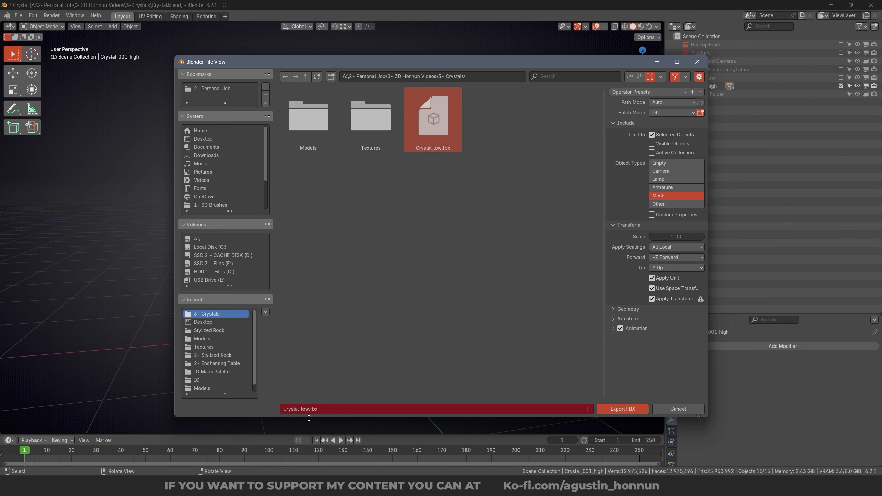
left_click(307, 409)
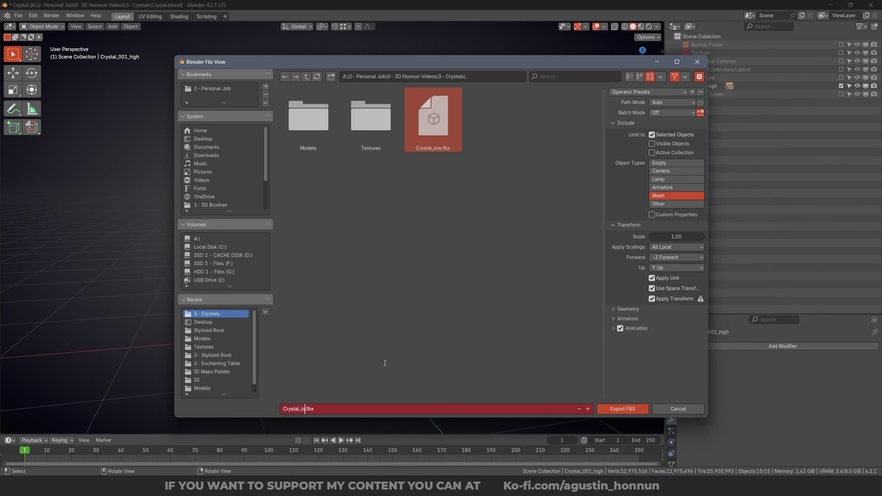
type("h")
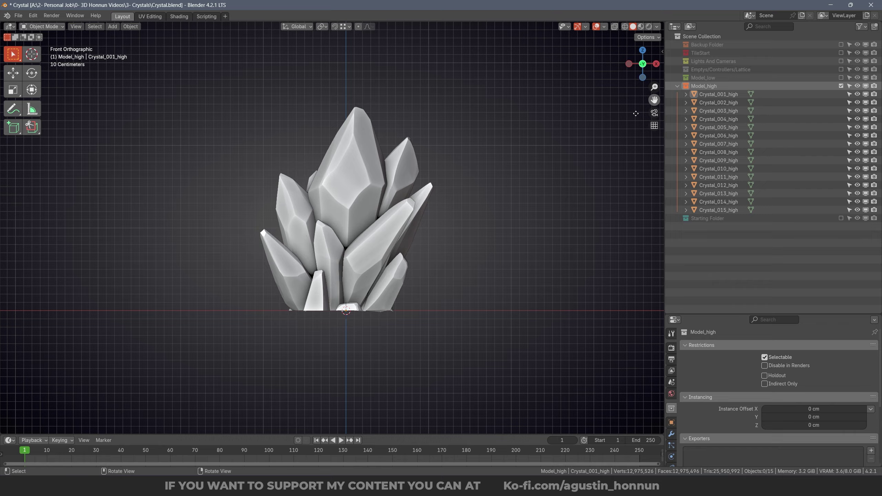
middle_click_drag(373, 290, 428, 251)
key("ctrl+s")
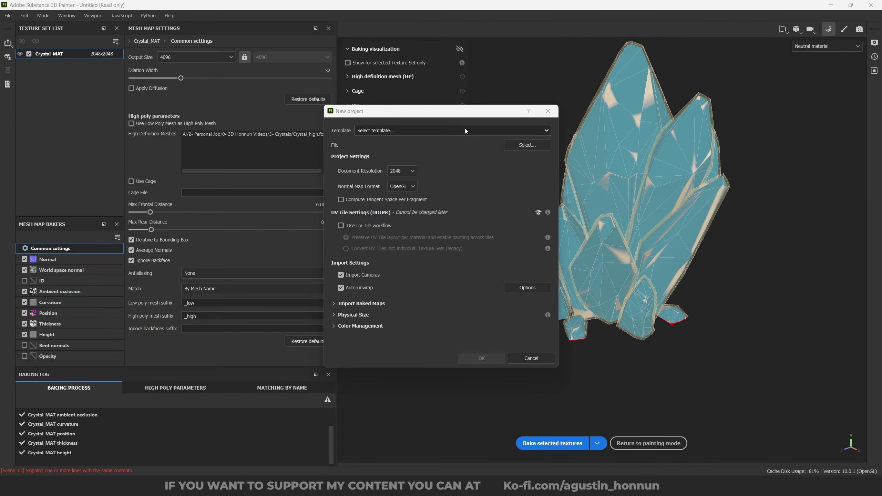
Switch to Substance 3D Painter, start a new project and choose Crystal_low.fbx as its mesh file.
left_click_drag(452, 116, 433, 100)
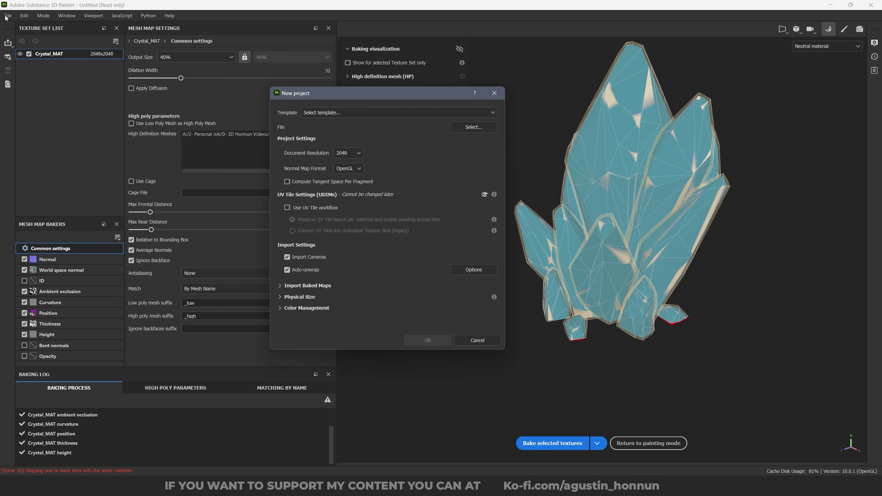
left_click(492, 98)
left_click(8, 16)
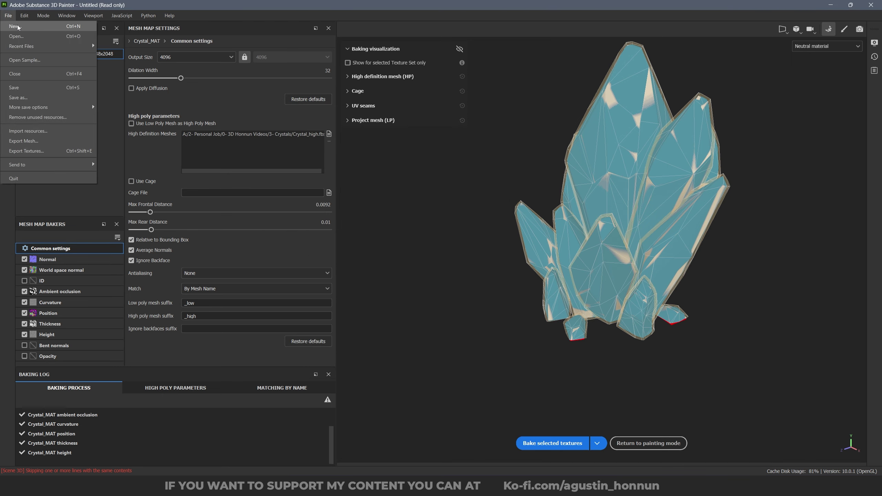
left_click(17, 27)
left_click(531, 147)
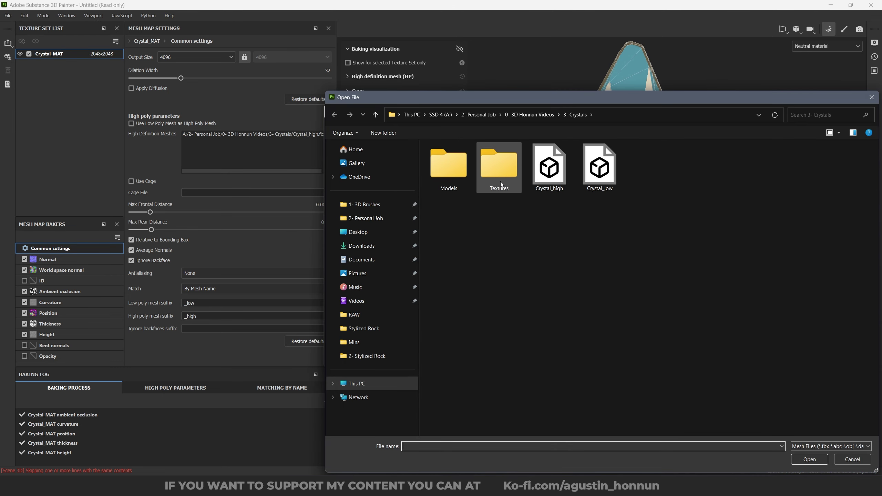
left_click(601, 172)
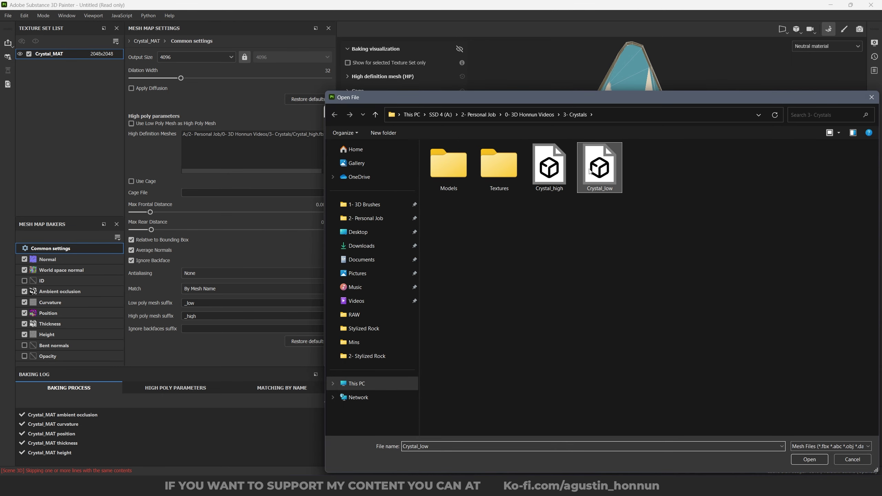
double_click(607, 171)
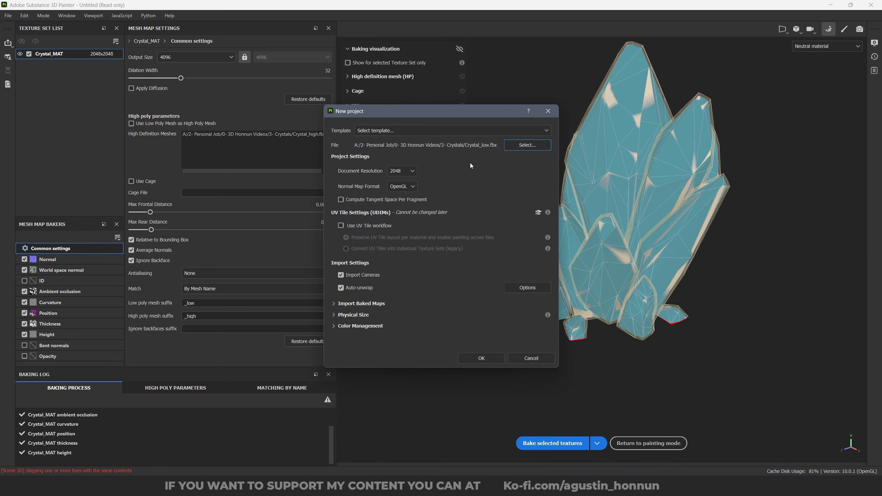
Review the baked map, physical size and color management settings and create the project, discarding changes to the open one.
left_click(396, 130)
left_click(377, 131)
left_click(350, 306)
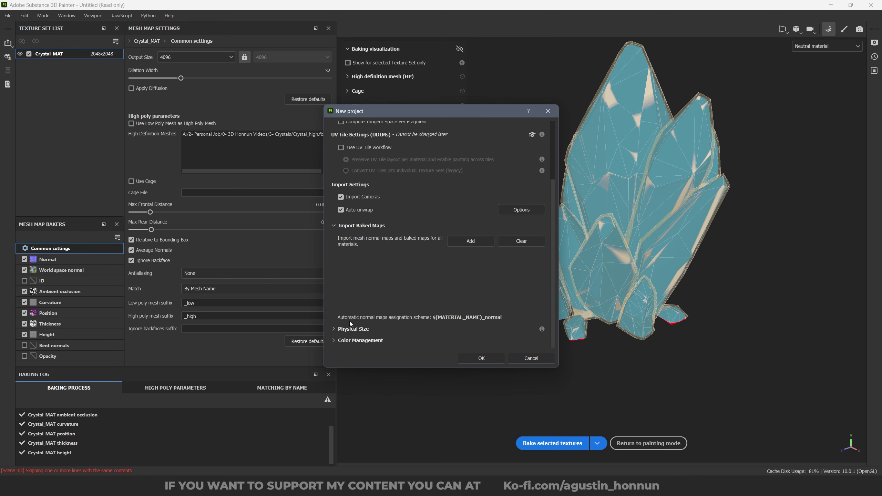
left_click(349, 323)
left_click(356, 341)
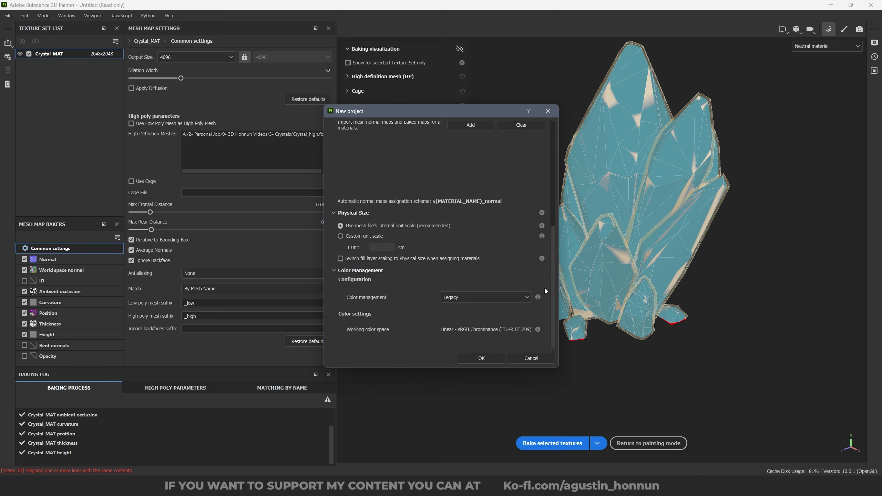
left_click_drag(553, 278, 569, 169)
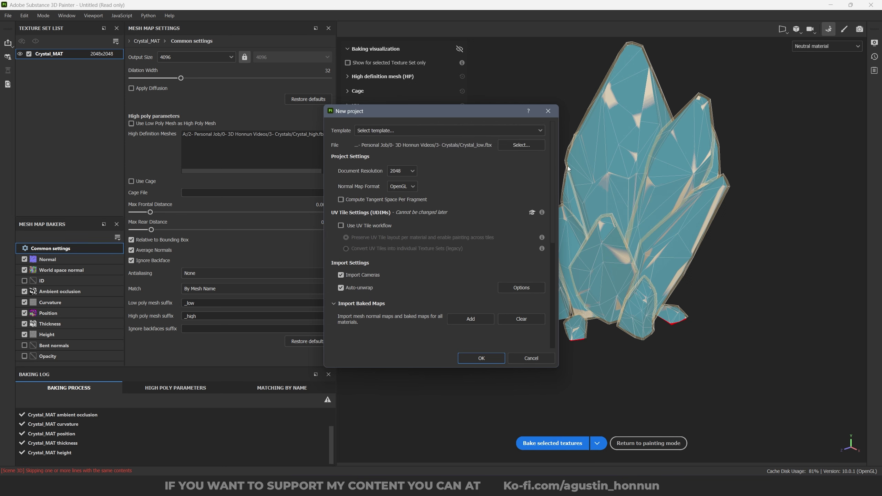
left_click(482, 358)
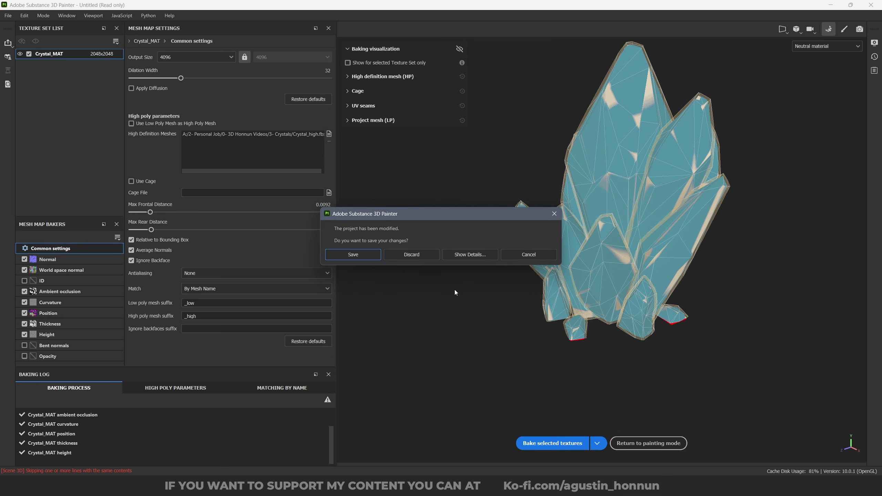
left_click(417, 254)
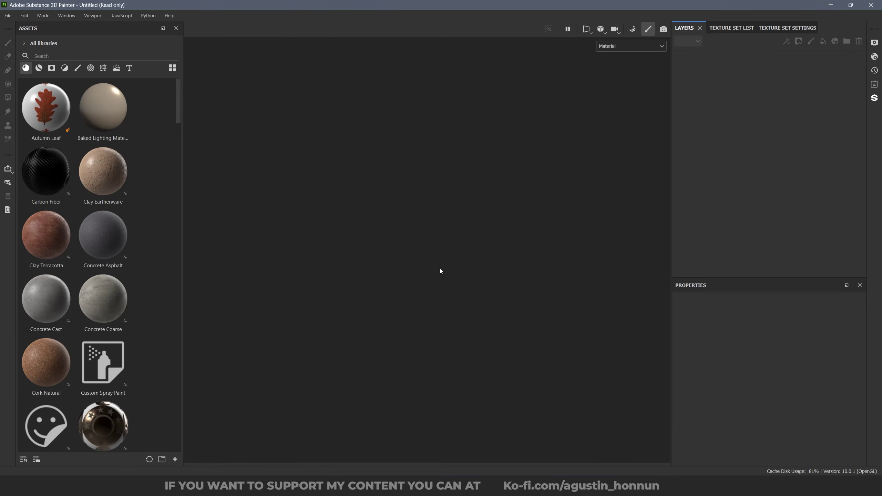
Enter baking mode for the imported crystals and load Crystal_high as the high definition mesh.
left_click_drag(499, 259, 335, 231, "alt")
middle_click_drag(335, 231, 521, 250, "alt")
left_click_drag(520, 251, 366, 247, "alt")
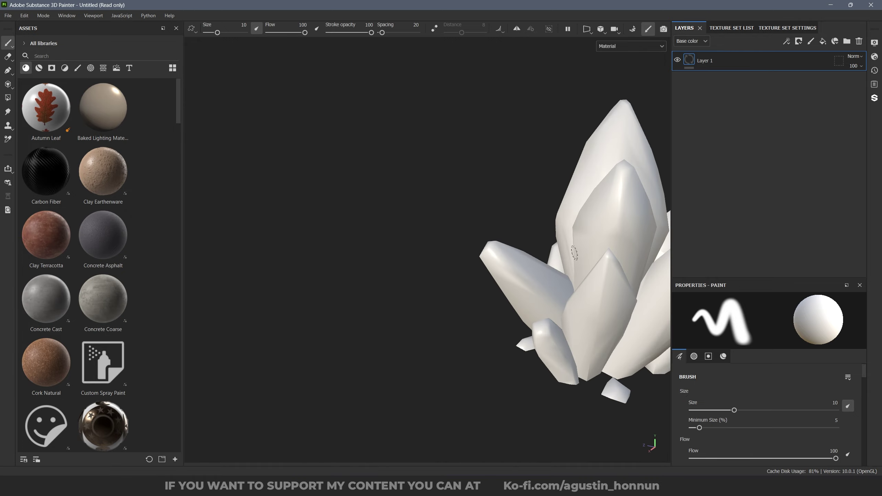
middle_click_drag(590, 281, 514, 258, "alt")
left_click_drag(515, 258, 497, 260, "alt")
mouse_move(441, 249)
middle_mouse_down("alt")
mouse_move(450, 260)
mouse_move(562, 211)
middle_mouse_up("alt")
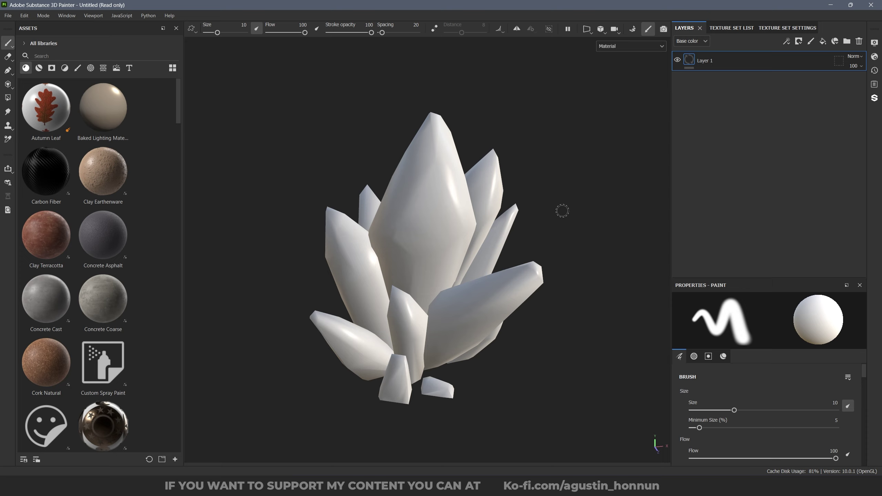
left_click(633, 30)
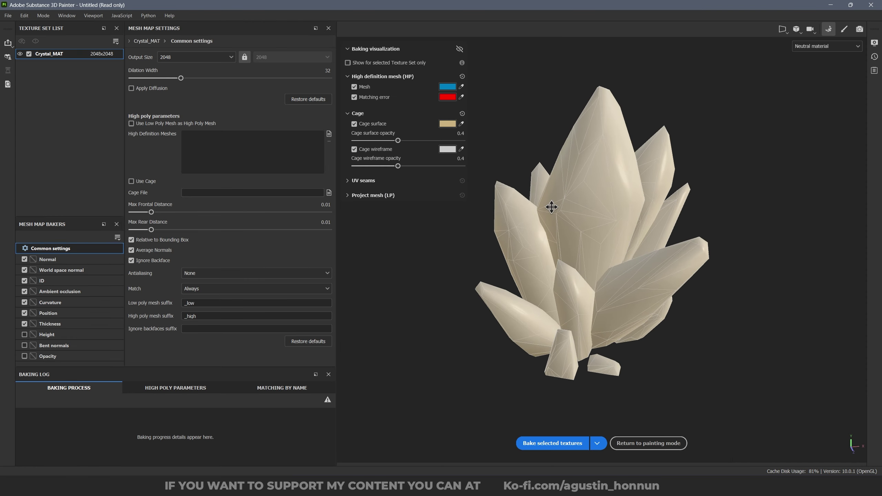
left_click(329, 133)
left_click(241, 95)
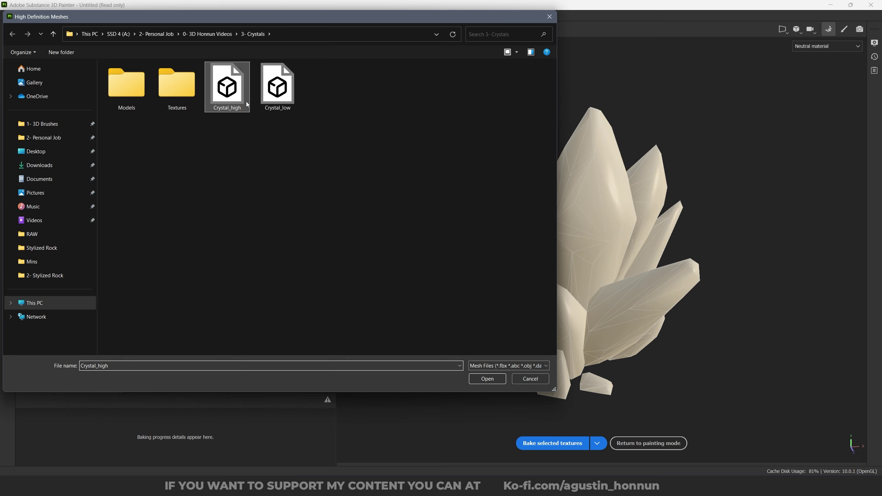
left_click(487, 380)
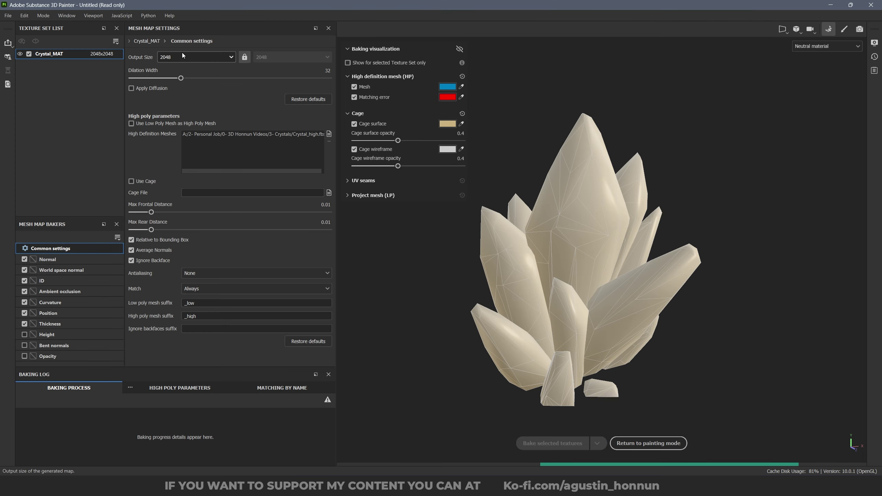
Set the bake output size to 4096 and the max frontal distance to 0.008.
left_click(185, 57)
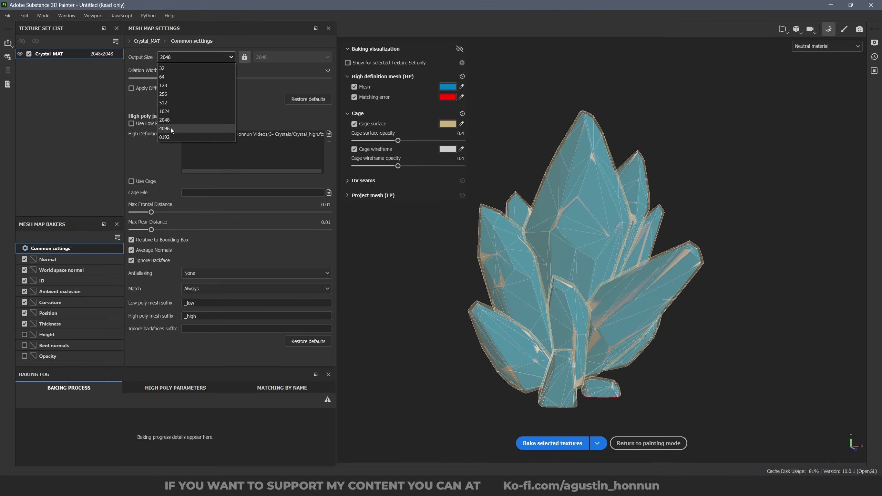
left_click(171, 127)
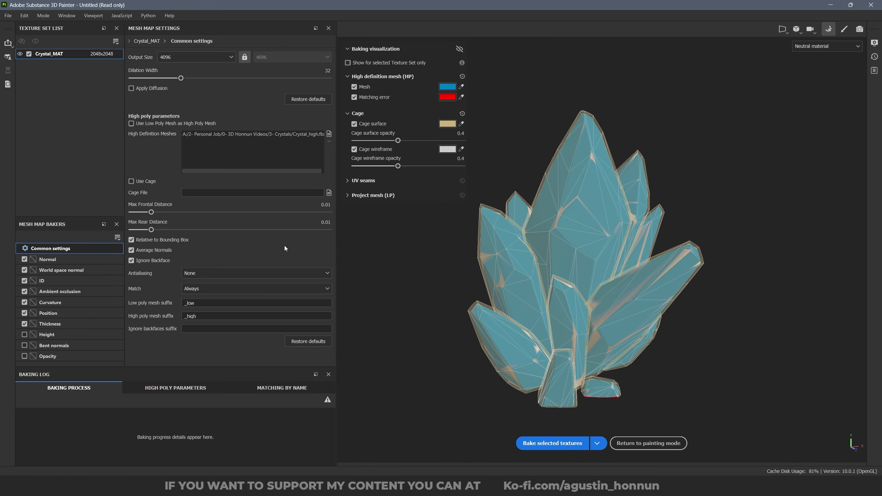
scroll(542, 287, "up", 3)
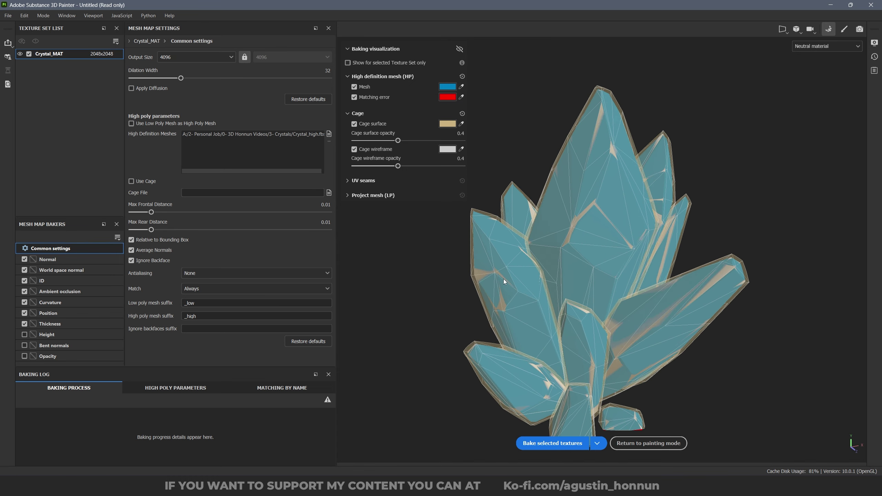
left_click_drag(151, 212, 149, 212)
Examine the cage coverage and the matching errors on the undersides of the crystals.
left_click_drag(588, 243, 598, 278, "alt")
scroll(542, 365, "up", 4)
middle_click_drag(528, 379, 500, 297, "alt")
left_click_drag(500, 297, 462, 238, "alt")
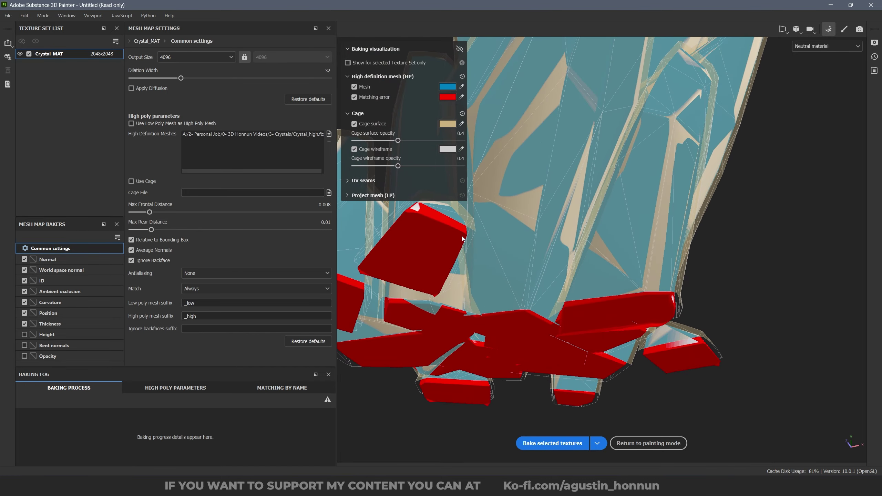
left_click_drag(594, 280, 579, 321, "alt")
middle_click_drag(465, 304, 559, 300, "alt")
left_click_drag(475, 295, 521, 310, "alt")
scroll(520, 309, "up", 3)
middle_click_drag(521, 309, 577, 293, "alt")
left_click_drag(577, 293, 515, 278, "alt")
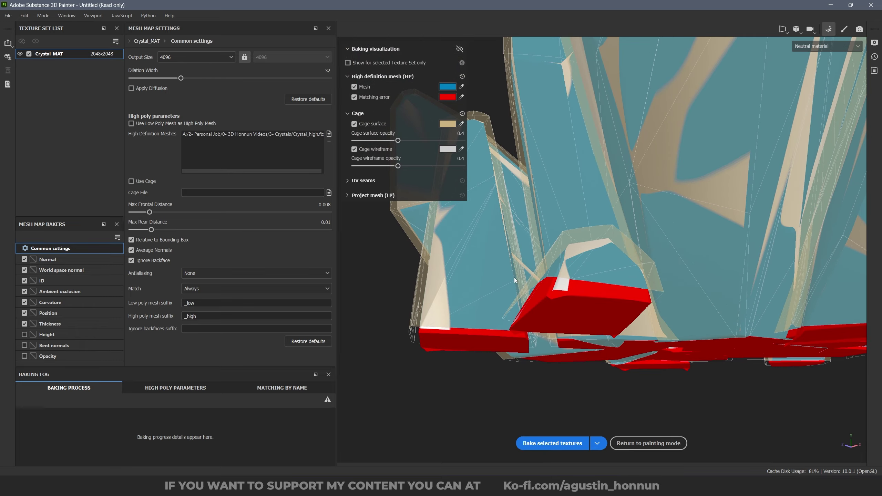
left_click_drag(677, 312, 587, 283, "alt")
scroll(540, 287, "down", 3)
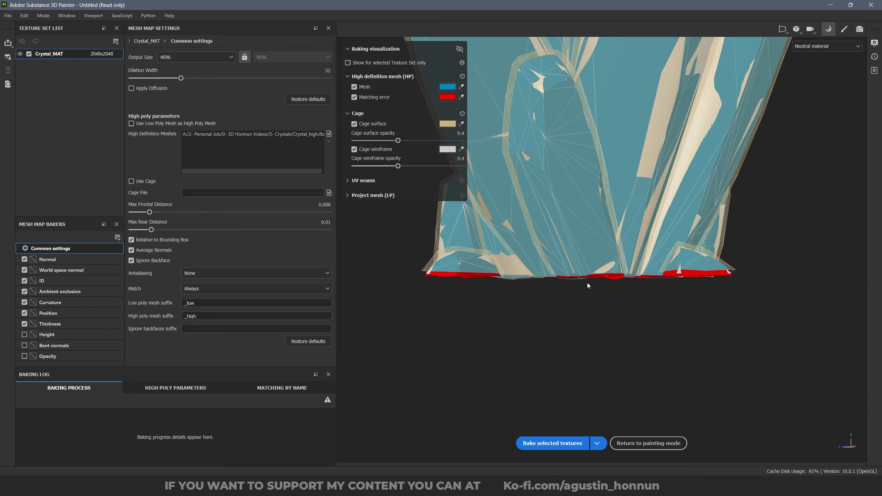
left_click_drag(643, 264, 625, 279, "alt")
middle_click_drag(625, 278, 632, 318, "alt")
scroll(631, 317, "down", 5)
left_click_drag(685, 346, 505, 283, "alt")
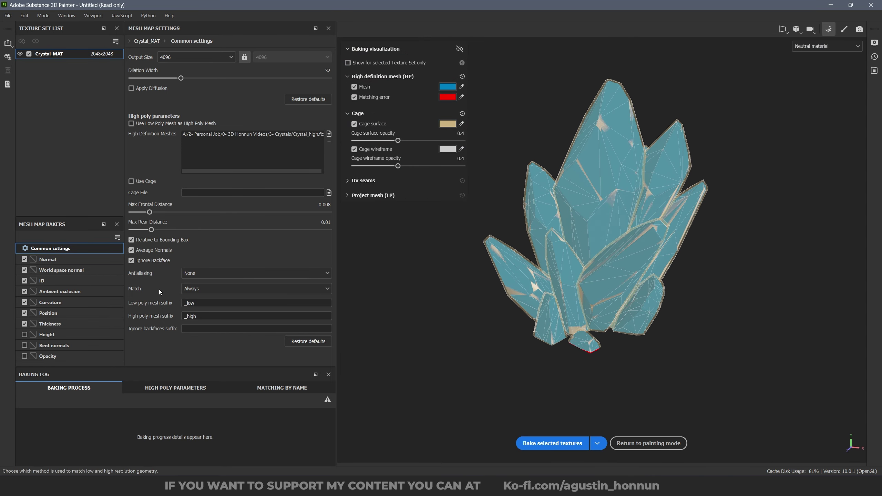
Set the low- and high-poly matching to By Mesh Name and examine the cage around the crystals.
left_click(193, 291)
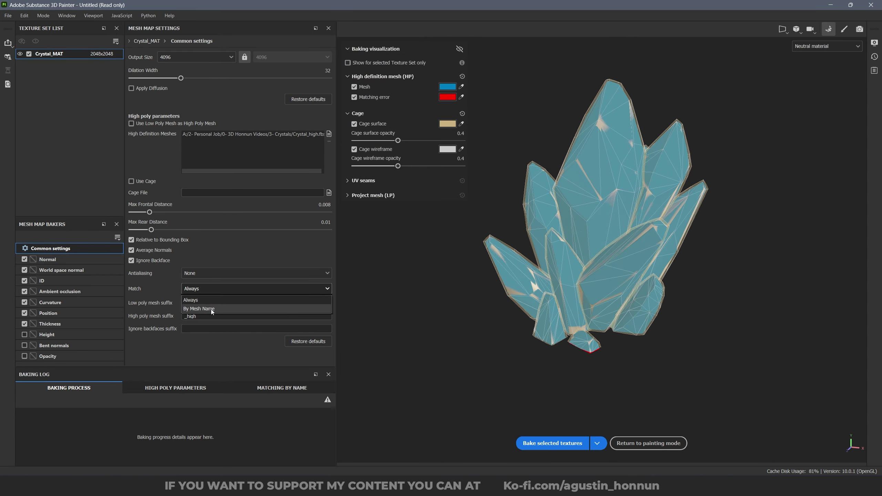
left_click(211, 309)
scroll(586, 278, "up", 5)
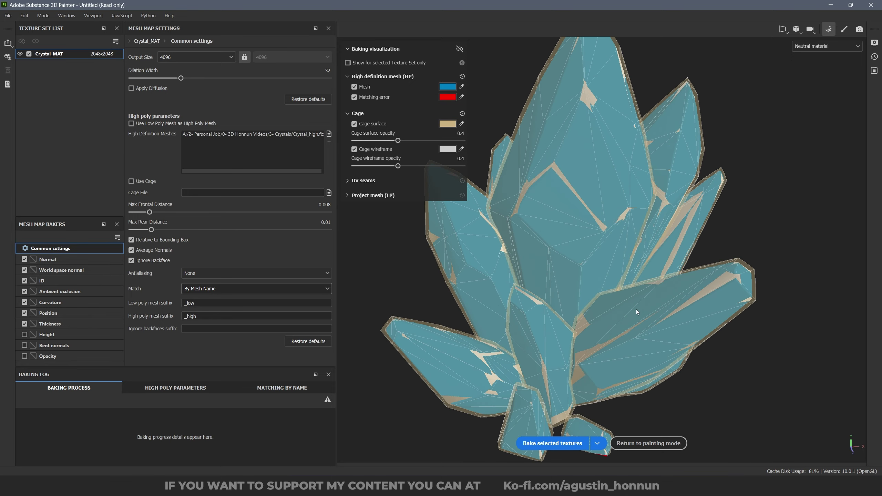
left_click_drag(588, 283, 704, 265, "alt")
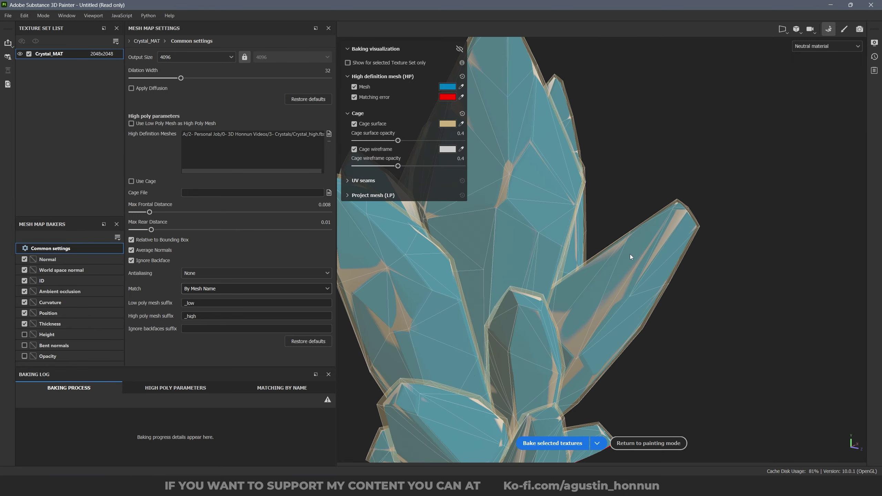
left_click_drag(607, 242, 626, 266, "alt")
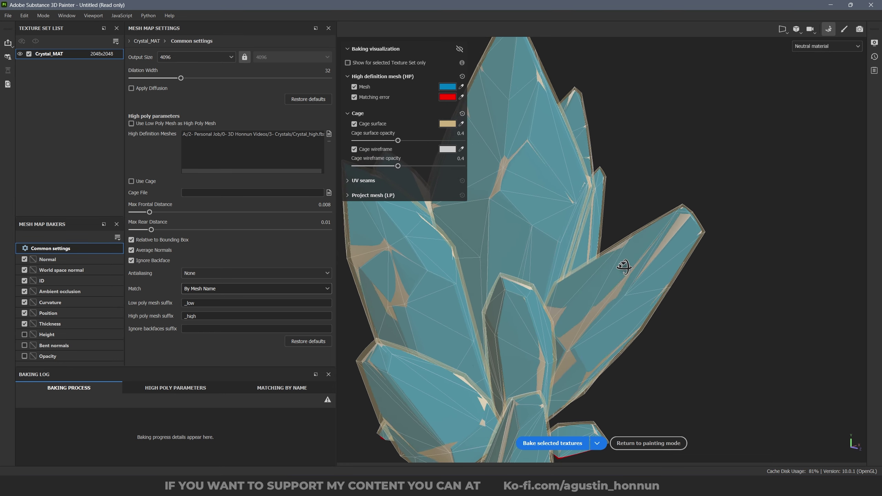
middle_click_drag(626, 265, 665, 252, "alt")
right_click_drag(665, 253, 695, 216, "alt")
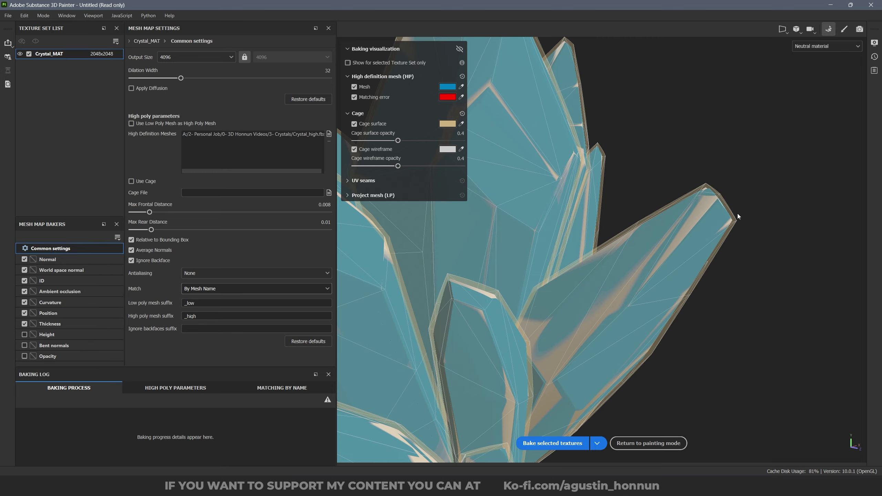
mouse_move(605, 299)
left_mouse_down("alt")
mouse_move(617, 315)
mouse_move(566, 316)
mouse_move(532, 301)
left_mouse_up("alt")
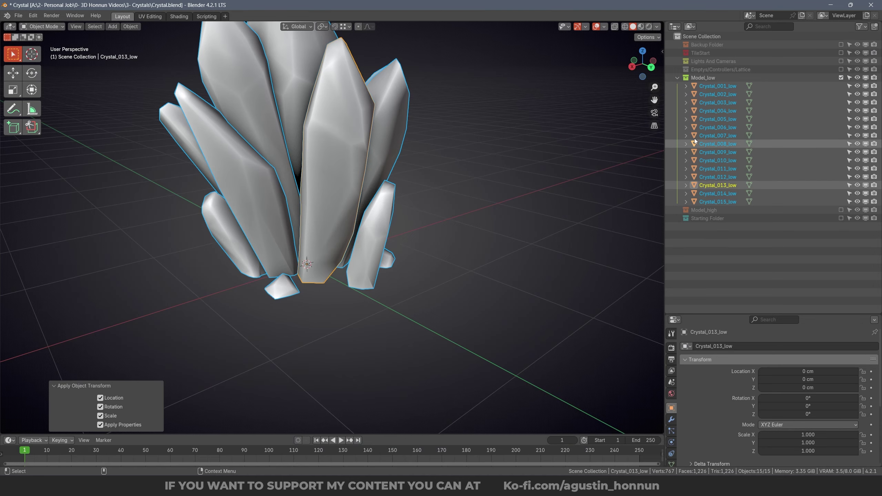
key("Home")
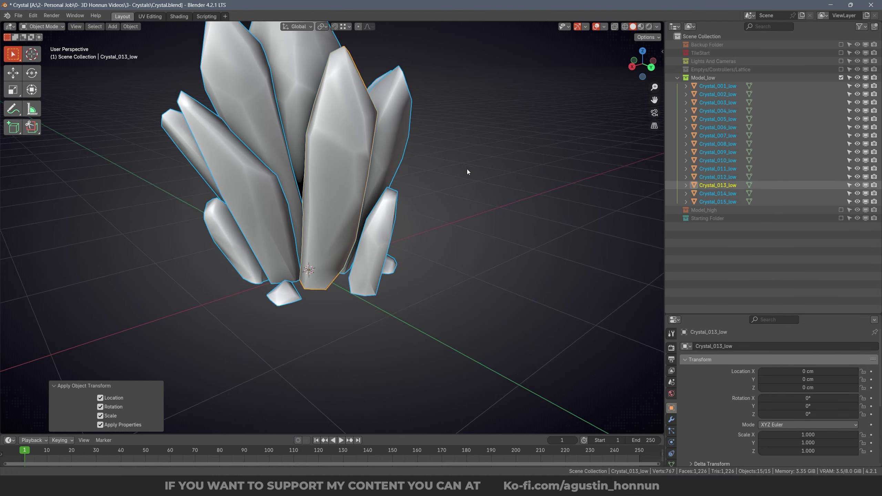
Switch to Blender, show the Model_high collection, and isolate Crystal_001_low together with Crystal_001_high.
left_click(841, 211)
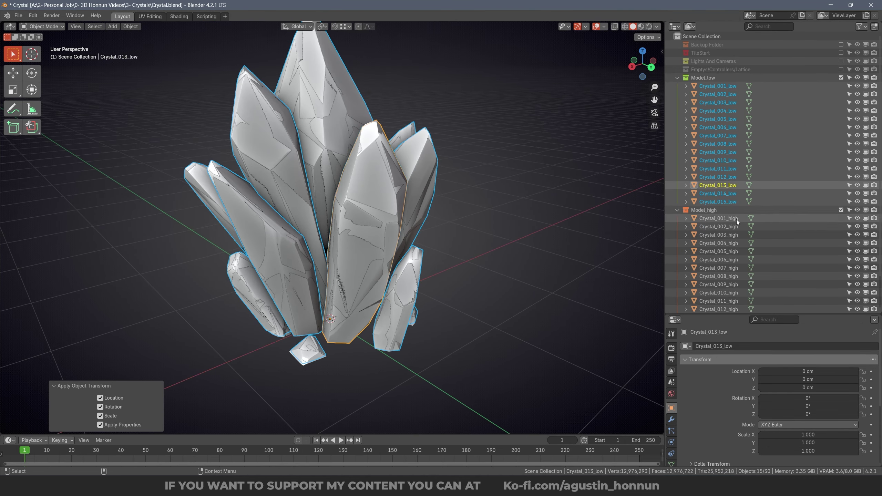
left_click(467, 218)
left_click(732, 87)
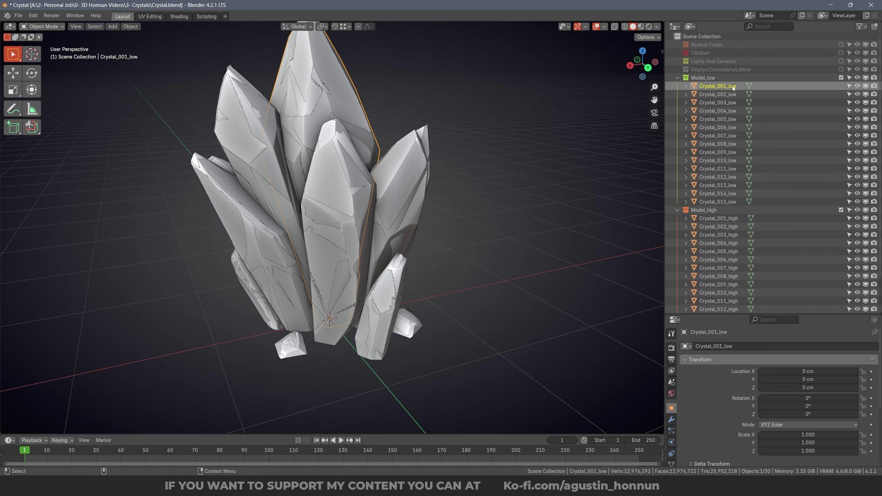
left_click(723, 218, "ctrl")
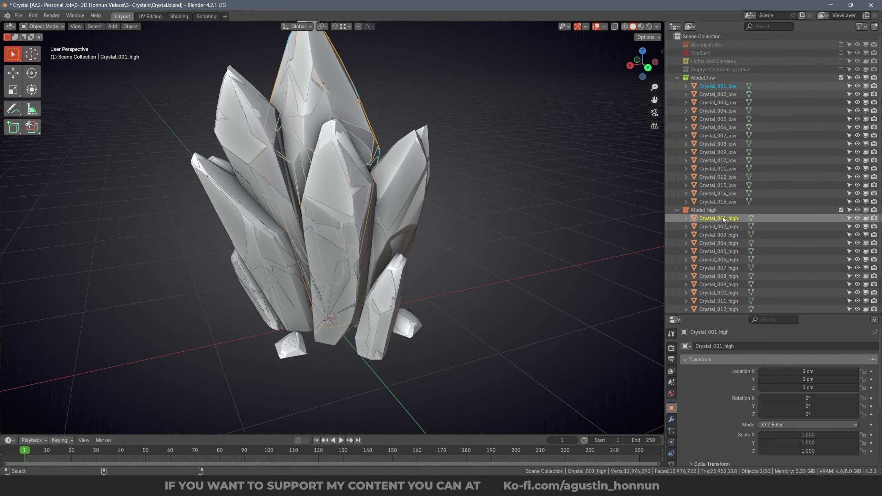
key("shift+h")
middle_click_drag(435, 114, 475, 174, "shift")
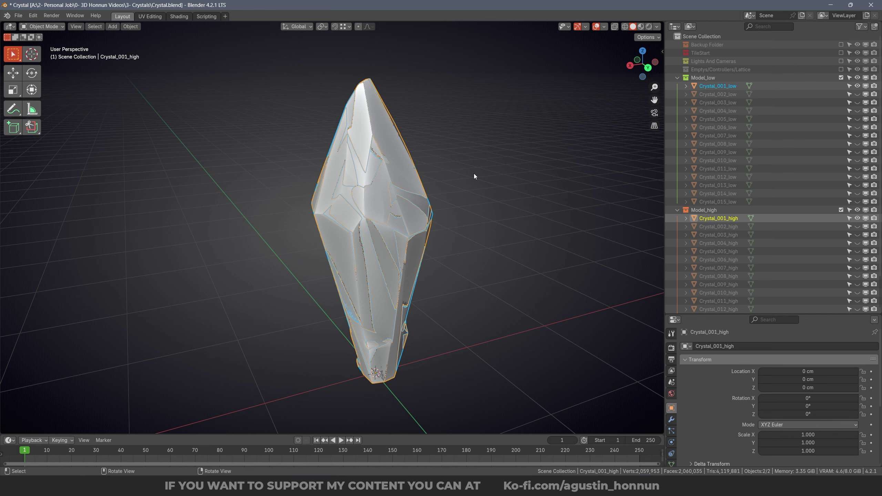
left_click(465, 184)
left_click(414, 217)
middle_click_drag(411, 216, 393, 212)
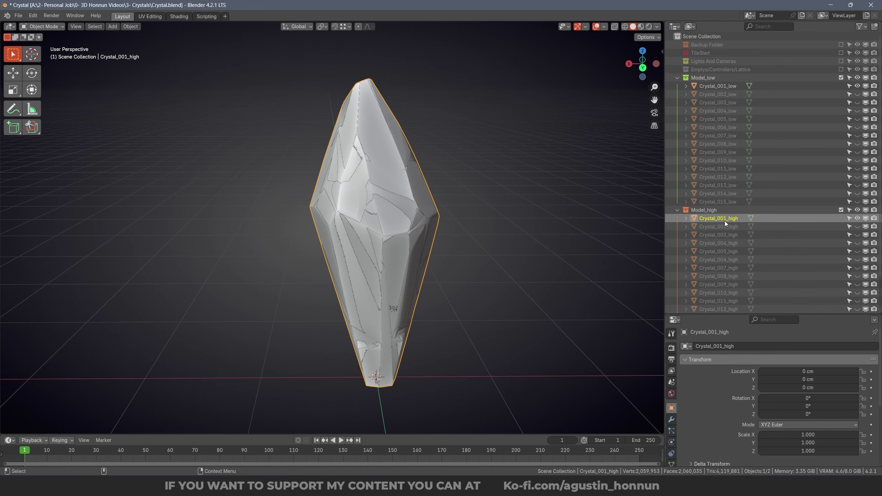
Move Crystal_001_high about 84 cm along negative X beside its low-poly version, and undo the move.
key("g")
key("x")
left_click(536, 216)
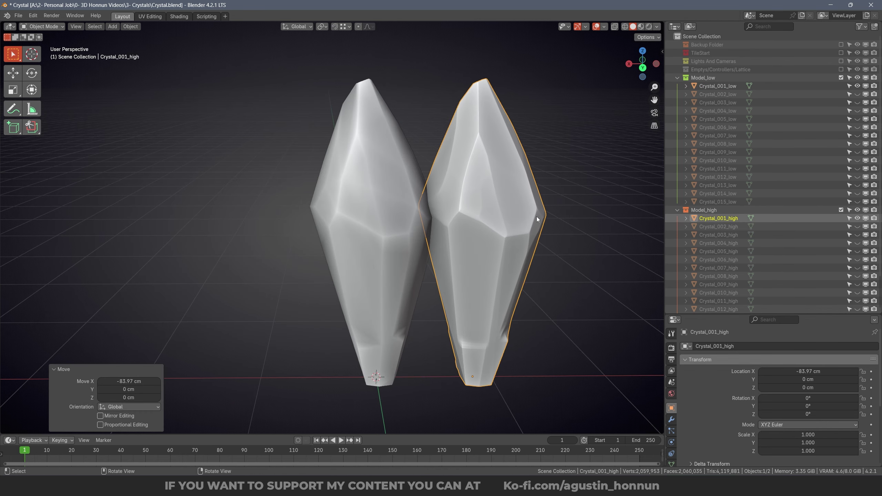
key("ctrl+z")
key("ctrl+z")
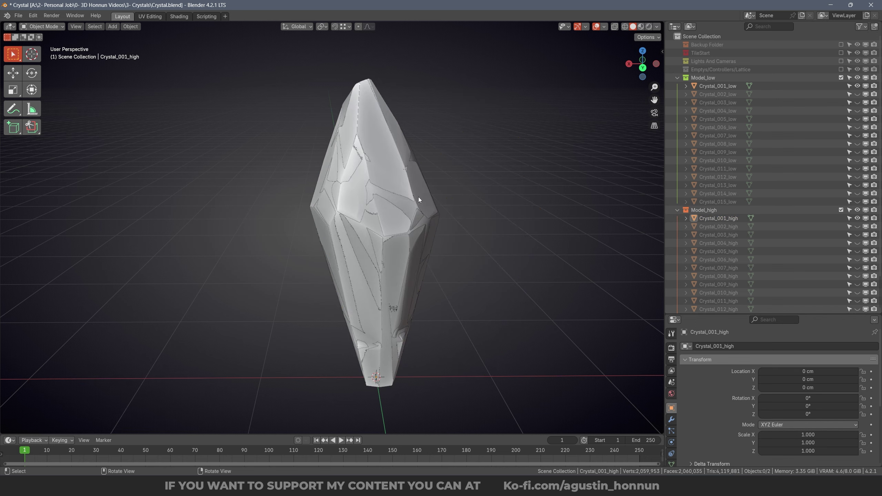
Unhide all crystals and isolate the low- and high-poly meshes of Crystal_001 and Crystal_005.
key("alt+h")
key("alt+a")
left_click_drag(405, 72, 253, 150)
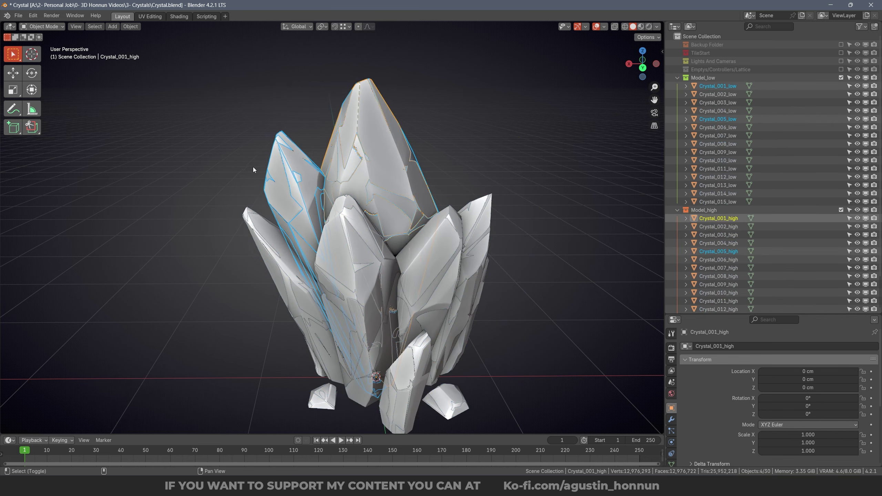
middle_click_drag(364, 140, 382, 130)
key("shift+h")
key("alt+a")
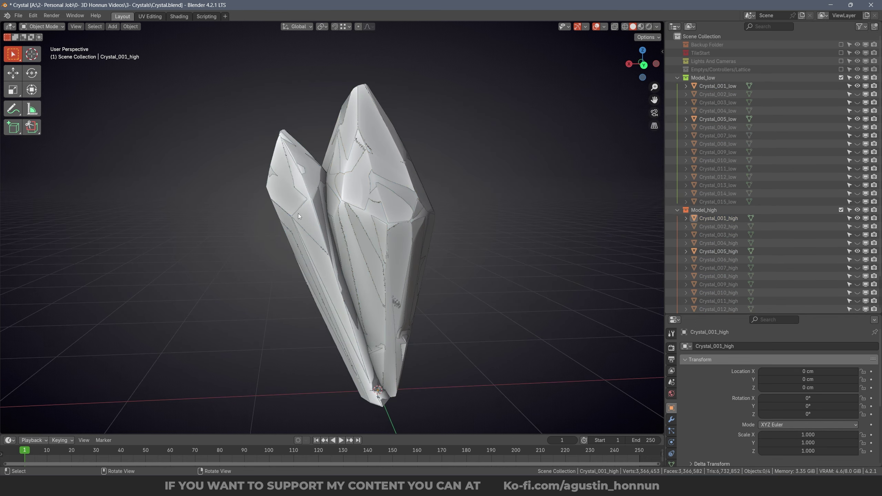
Examine how the isolated crystals overlap, select the high and low versions of Crystal_005, and unhide all crystals.
middle_click_drag(382, 215, 296, 140)
scroll(475, 230, "up", 2)
scroll(312, 155, "up", 2)
left_click(309, 157)
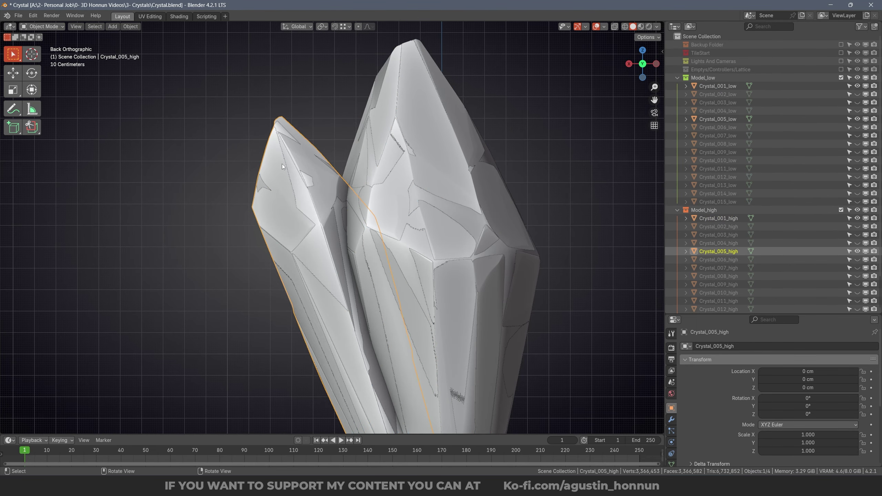
left_click(301, 130, "shift")
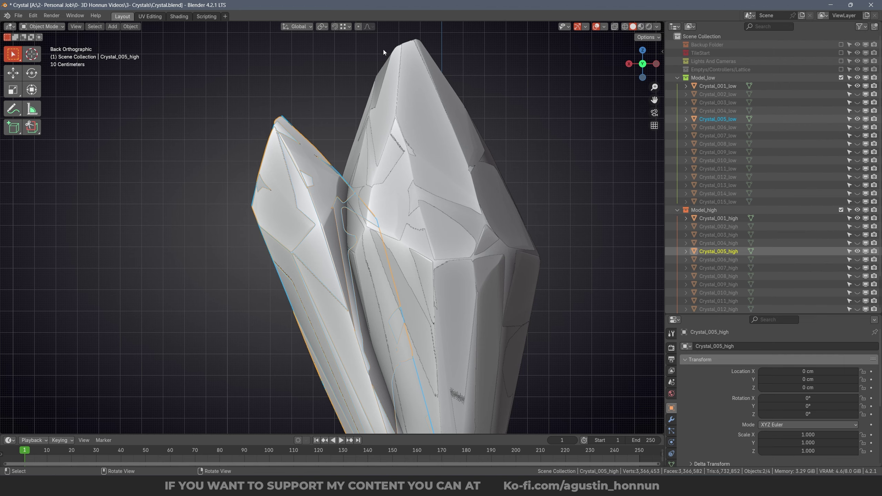
key("alt+a")
scroll(495, 147, "down", 2)
middle_click_drag(457, 210, 450, 190, "shift")
key("alt+h")
key("alt+a")
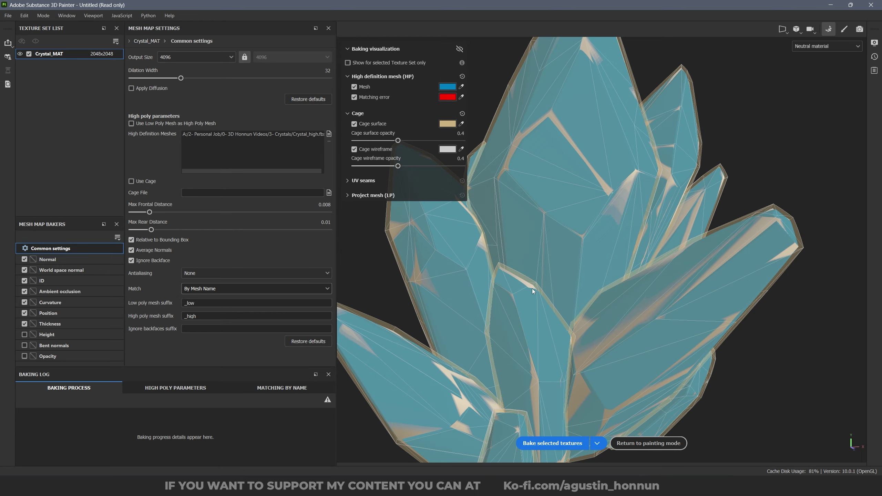
Switch to Substance 3D Painter, frame the whole crystal cluster, and choose By Mesh Name for the high- and low-poly matching.
scroll(532, 289, "down", 3)
left_click_drag(532, 288, 539, 262, "alt")
scroll(540, 248, "down", 2)
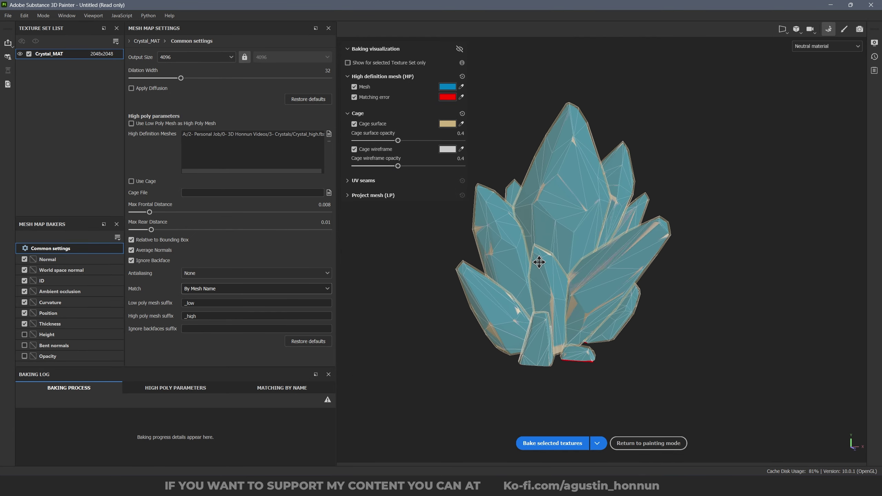
middle_click_drag(539, 263, 585, 298)
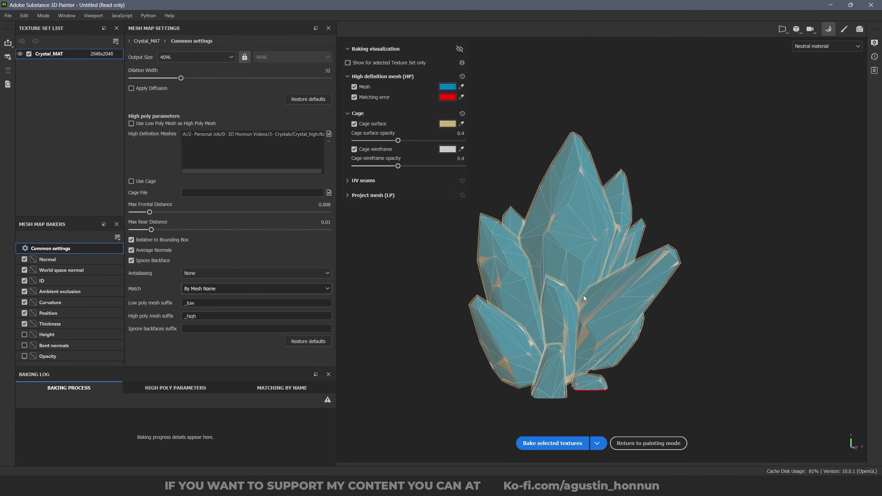
left_click(193, 291)
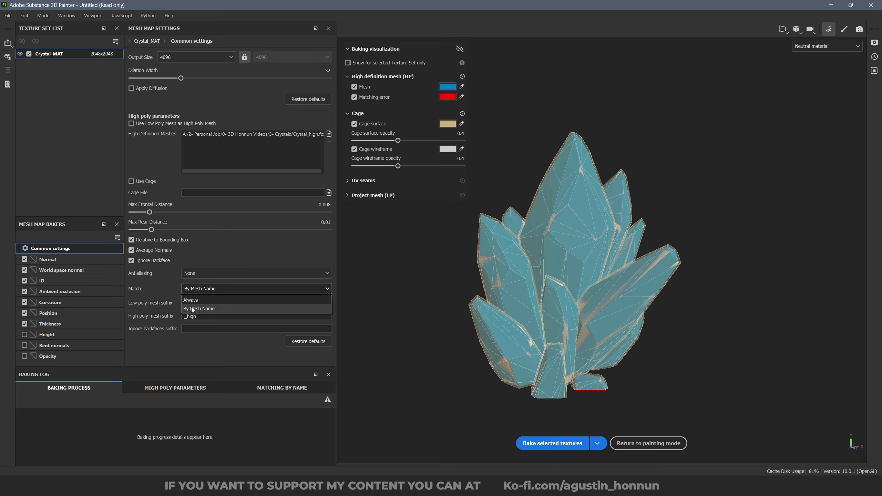
left_click(198, 309)
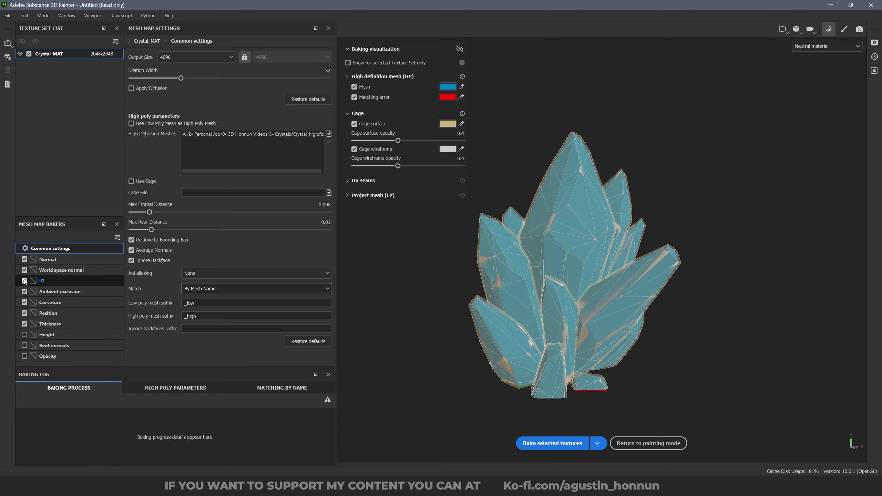
Exclude the ID map from the bake and set the curvature Self Intersection to Only Same Mesh Name.
left_click(53, 302)
left_click(193, 116)
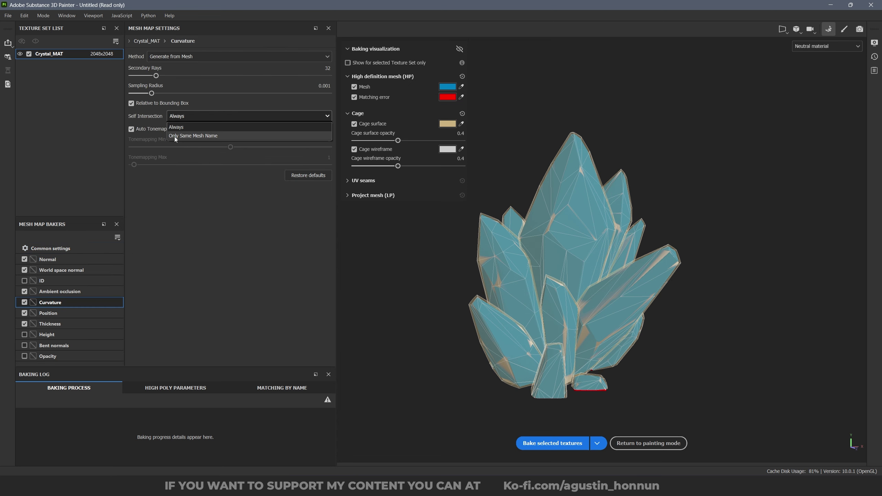
left_click(196, 136)
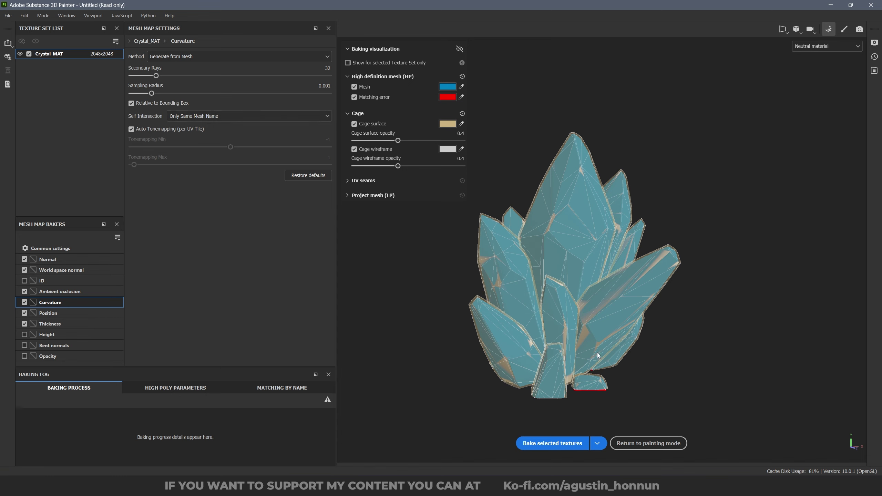
Review the ambient occlusion Self Occlusion options, keep Always, and examine the areas where neighbouring crystals meet.
left_click(65, 289)
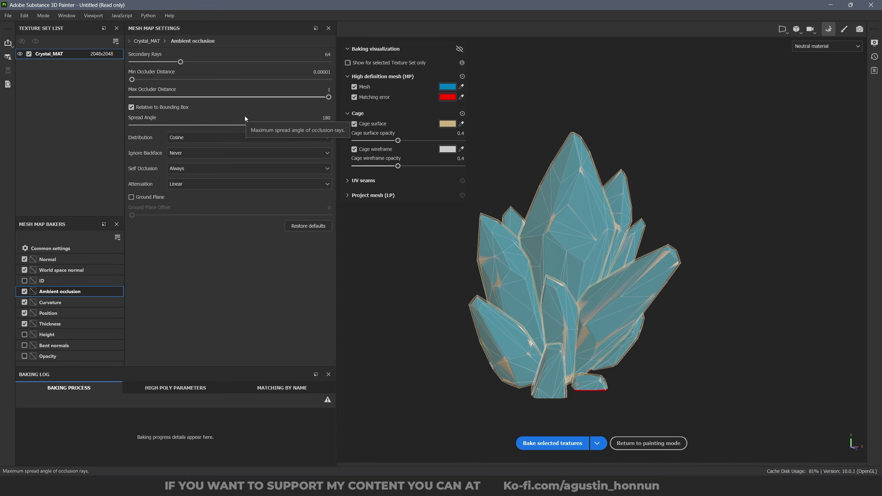
left_click(190, 168)
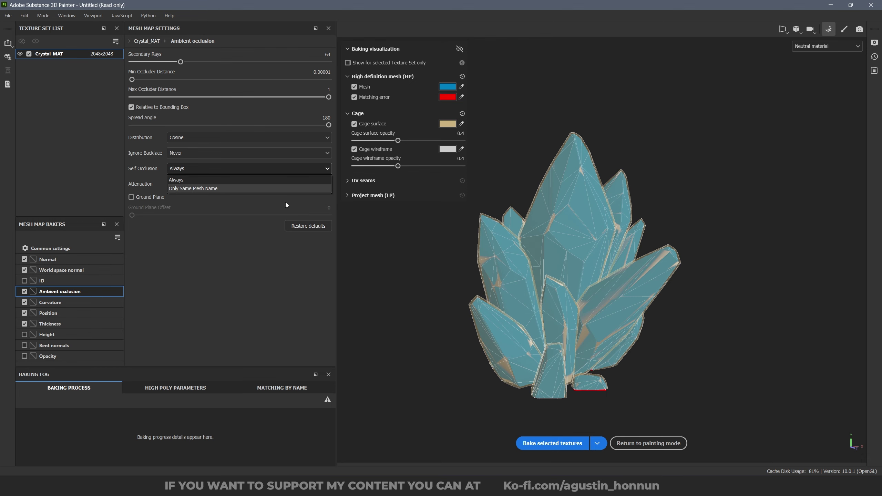
left_click(161, 142)
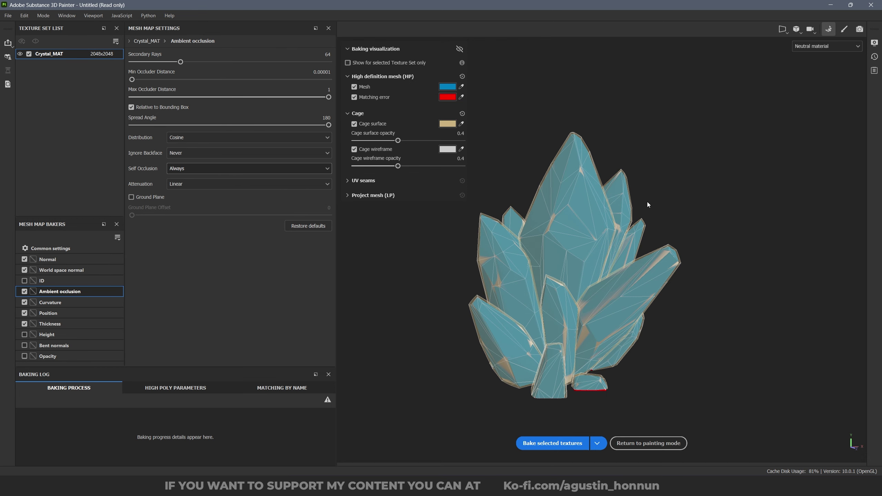
left_click_drag(648, 202, 576, 246, "alt")
scroll(584, 263, "up", 3)
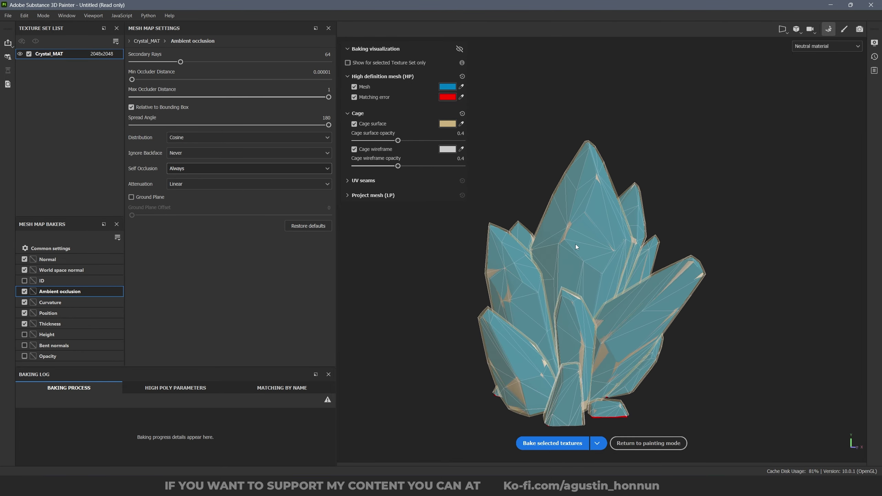
left_click_drag(584, 191, 604, 270, "alt")
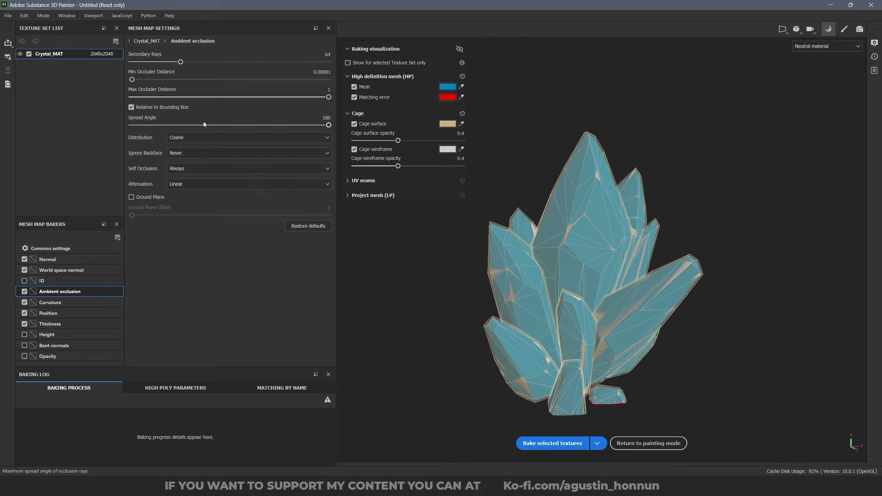
left_click(188, 168)
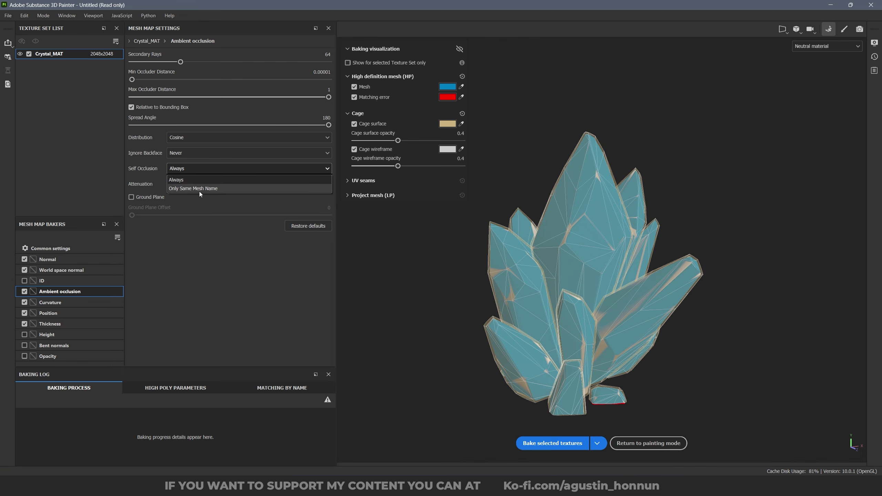
left_click_drag(538, 309, 542, 326, "alt")
right_click_drag(542, 325, 548, 299, "alt")
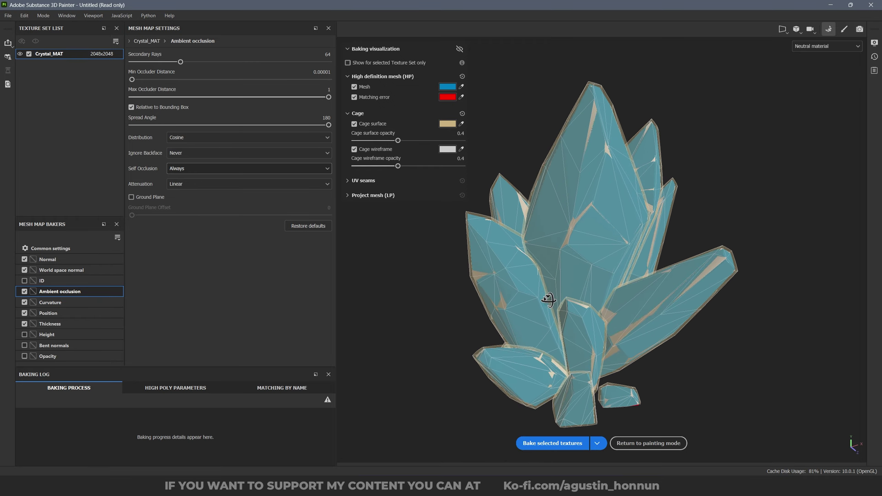
left_click_drag(548, 300, 584, 332, "alt")
left_click_drag(623, 251, 629, 226, "alt")
middle_click_drag(628, 225, 609, 280, "alt")
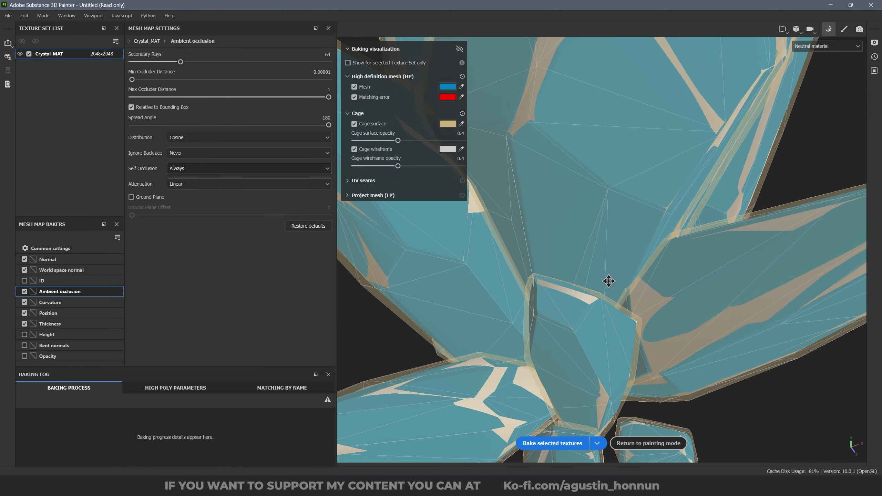
right_click_drag(609, 280, 613, 240, "alt")
left_click_drag(613, 240, 578, 222, "alt")
Return to the common bake settings, check the whole cluster, and bake the selected mesh maps.
left_click(50, 248)
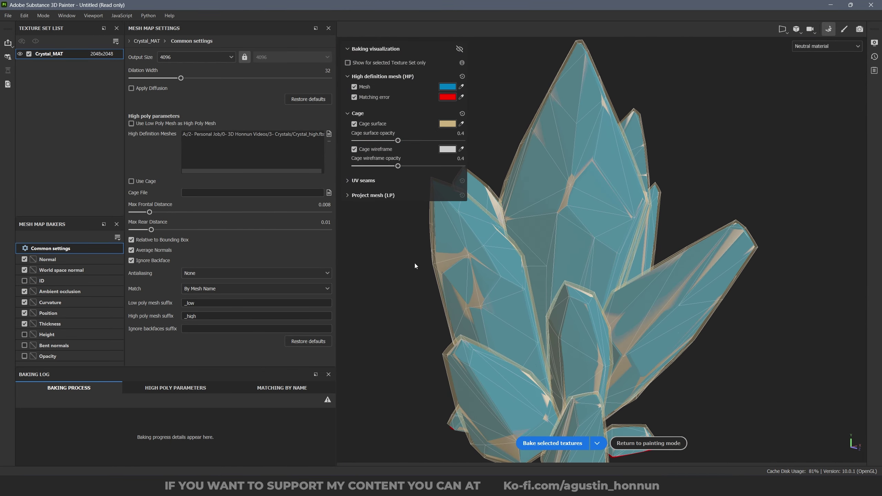
left_click_drag(525, 249, 590, 242, "alt")
scroll(644, 247, "down", 2)
left_click_drag(644, 246, 625, 249, "alt")
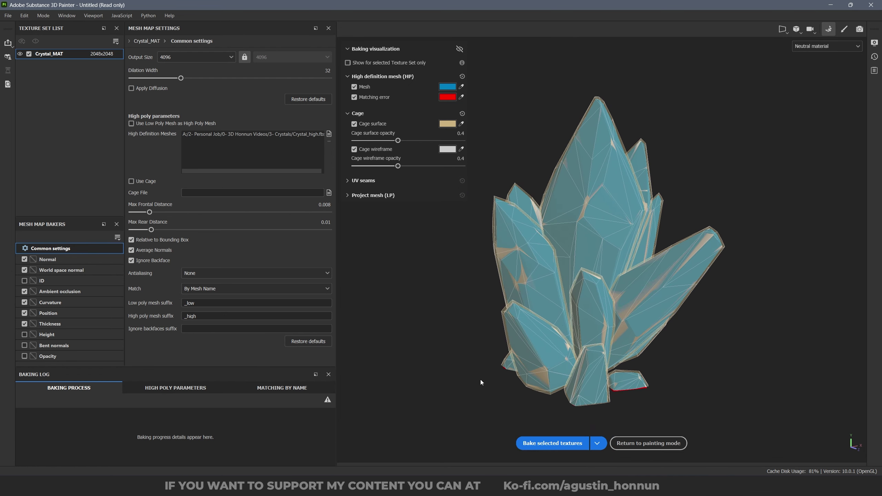
left_click(563, 447)
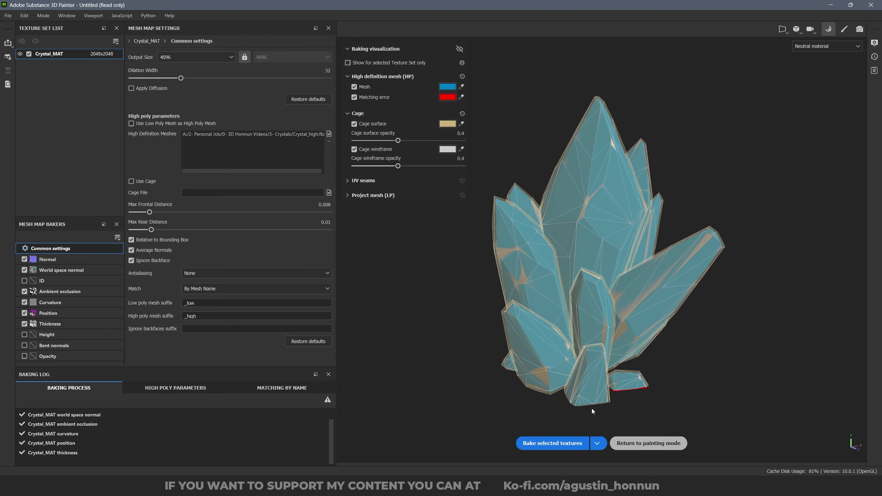
Return to painting mode and examine the baked crystals from all sides.
left_click(648, 444)
left_click_drag(479, 278, 451, 271, "alt")
mouse_move(452, 271)
right_mouse_down("shift")
mouse_move(500, 282)
mouse_move(373, 270)
right_mouse_up("shift")
left_click_drag(373, 269, 518, 259, "alt")
left_click_drag(434, 260, 494, 254, "alt")
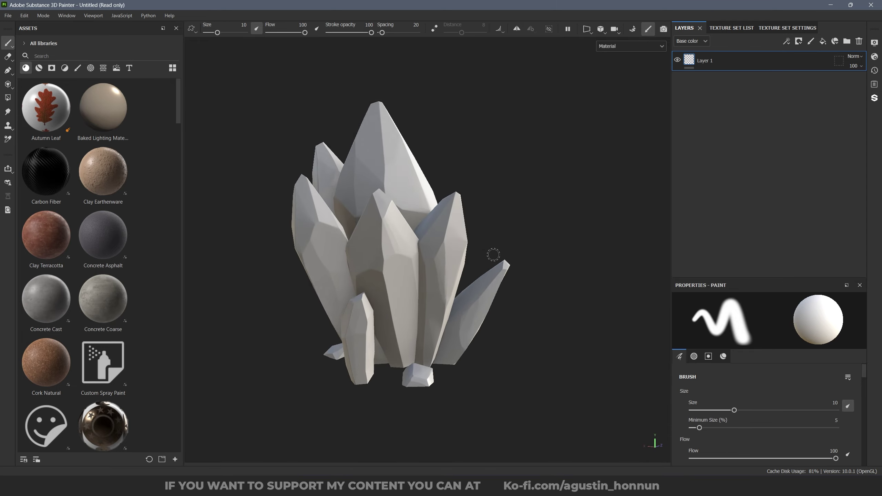
scroll(437, 249, "up", 3)
left_click_drag(353, 250, 497, 256, "alt")
middle_click_drag(348, 254, 460, 253, "alt")
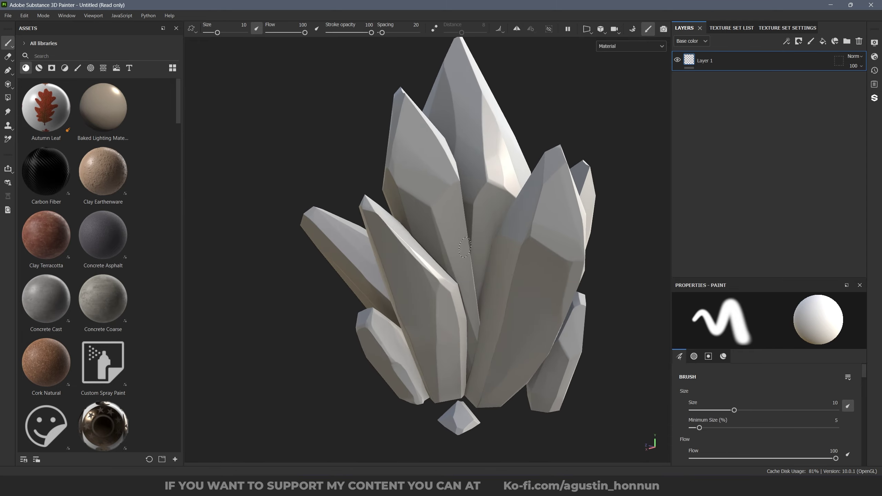
left_click_drag(382, 208, 452, 179, "alt")
left_click_drag(383, 187, 461, 242, "alt")
left_click_drag(382, 244, 483, 236, "alt")
scroll(432, 257, "down", 4)
left_click_drag(432, 257, 399, 256, "alt")
right_click_drag(400, 255, 420, 257, "shift")
scroll(419, 272, "down", 1)
middle_click_drag(420, 273, 451, 263, "alt")
scroll(437, 272, "up", 2)
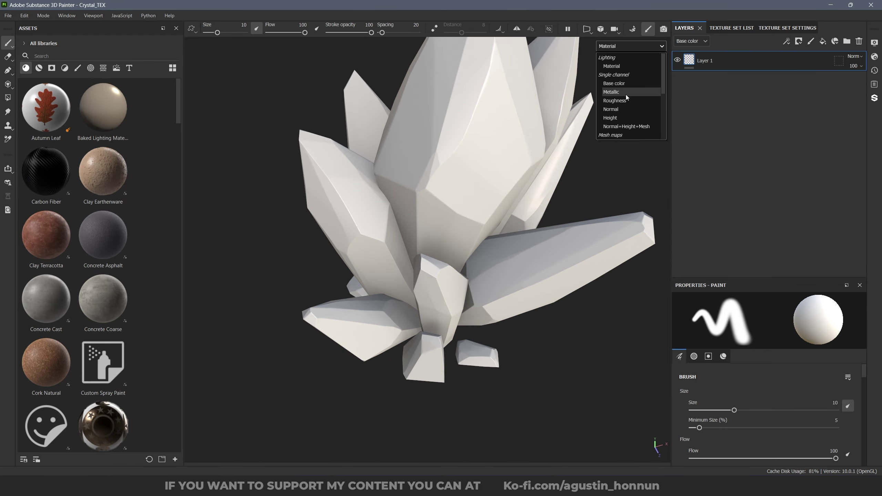
Display only the ambient occlusion mesh map and examine the shading between the crystals.
left_click_drag(664, 74, 430, 207)
left_click(618, 101)
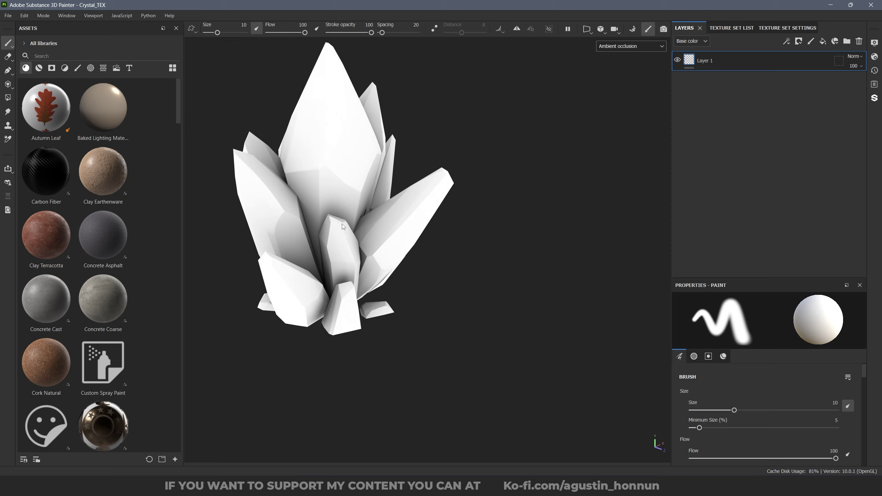
scroll(350, 260, "up", 2)
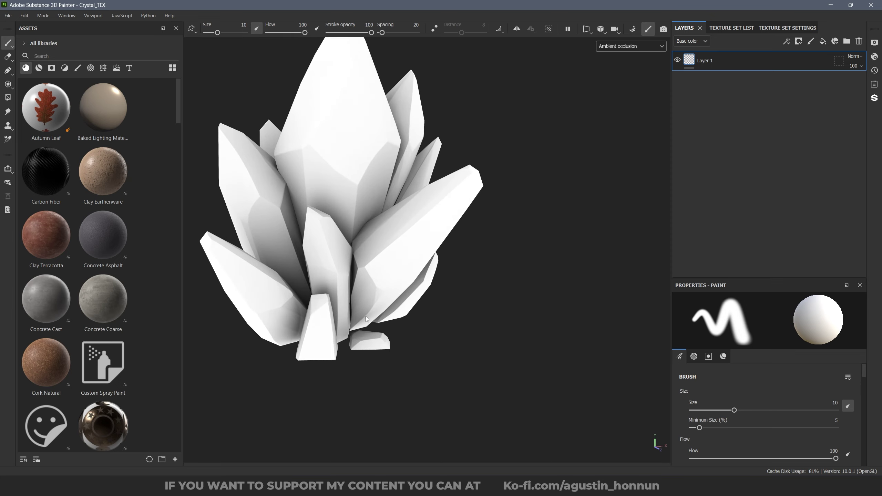
left_click_drag(352, 279, 325, 203, "alt")
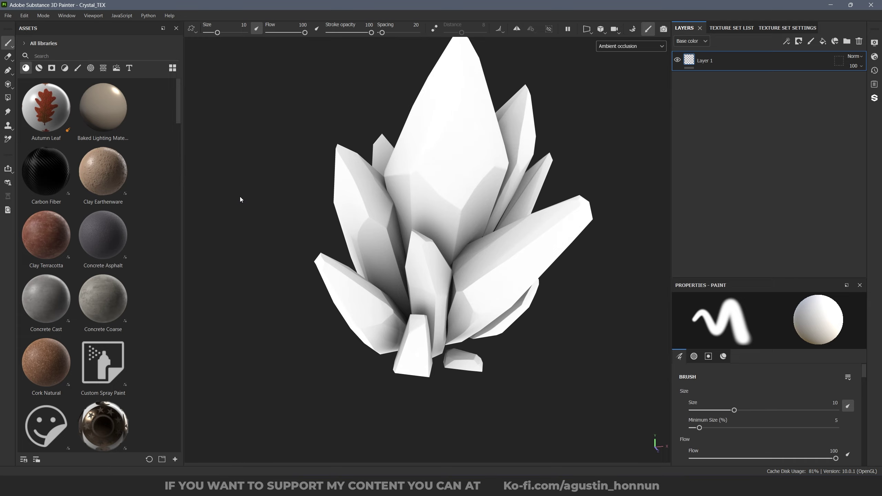
Examine the crystals' ambient occlusion map from other sides and return the viewport to the full material display.
left_click_drag(240, 199, 405, 211, "alt")
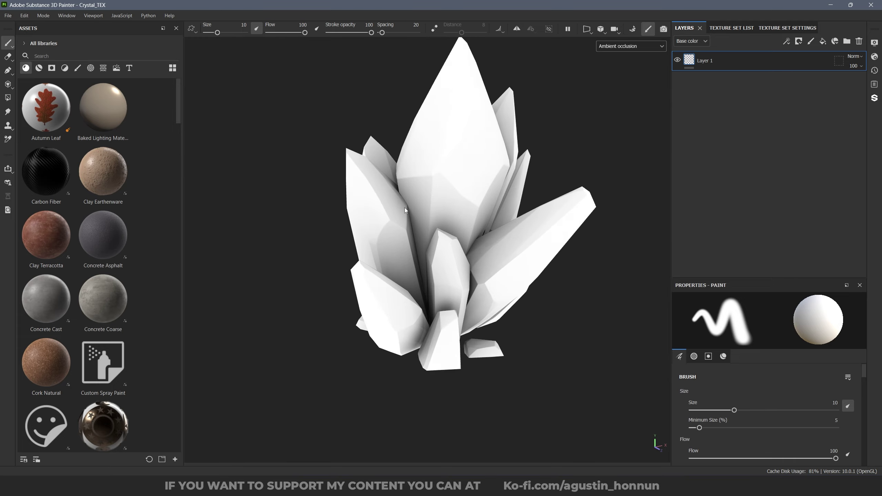
middle_click_drag(405, 210, 448, 210, "alt")
left_click_drag(485, 95, 317, 227, "alt")
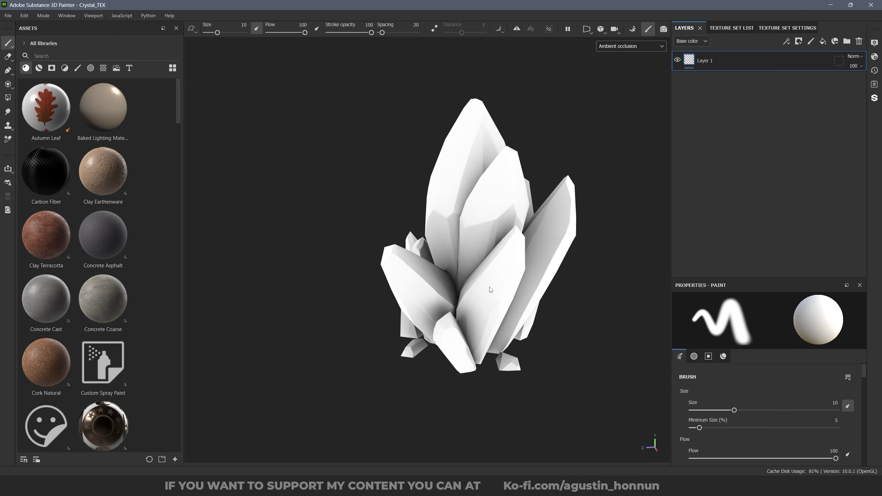
left_click_drag(491, 282, 415, 261, "alt")
key("m")
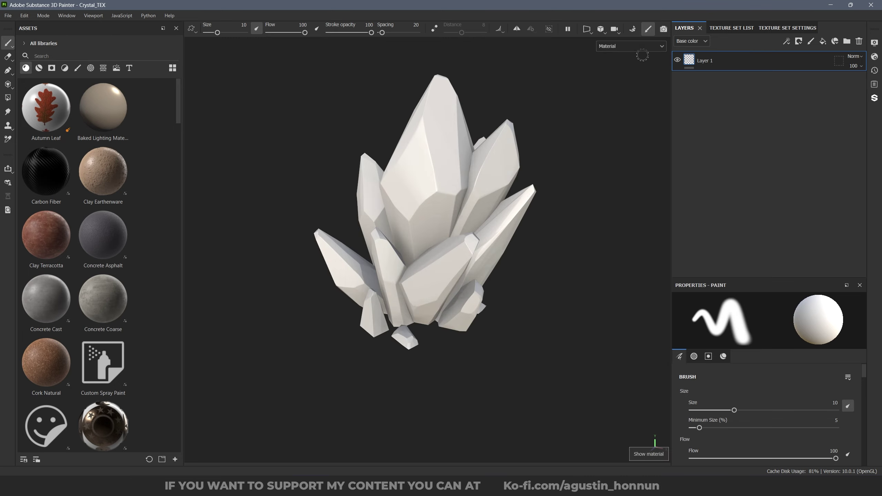
Reopen the mesh map baking settings and leave only the Ambient occlusion map selected for baking.
left_click(629, 32)
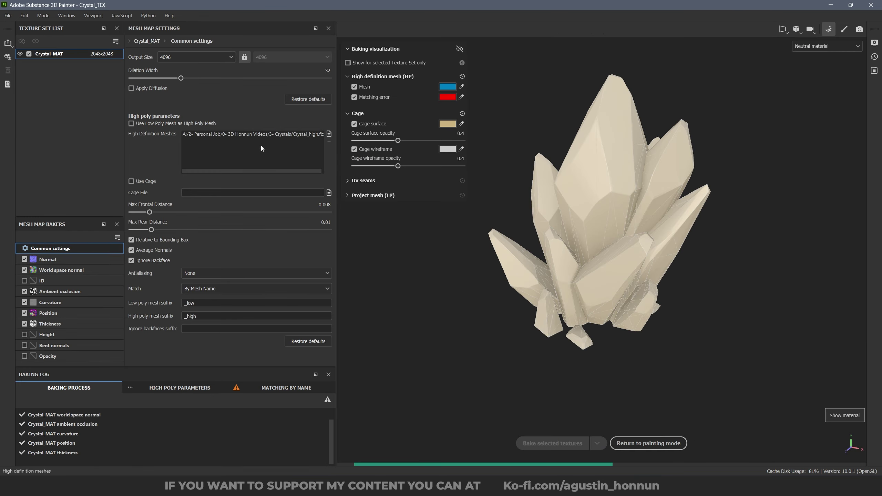
left_click(28, 293)
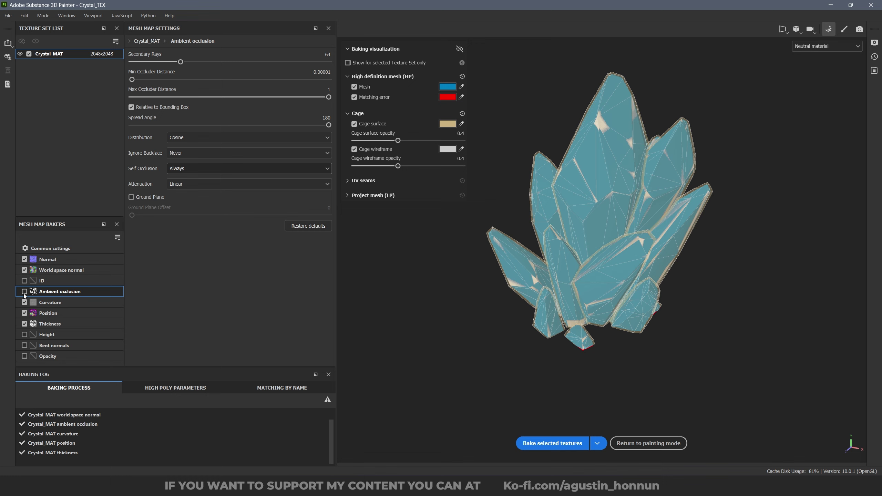
left_click(25, 302)
left_click(25, 314)
left_click(25, 324)
left_click(24, 291)
left_click(26, 270)
left_click(25, 259)
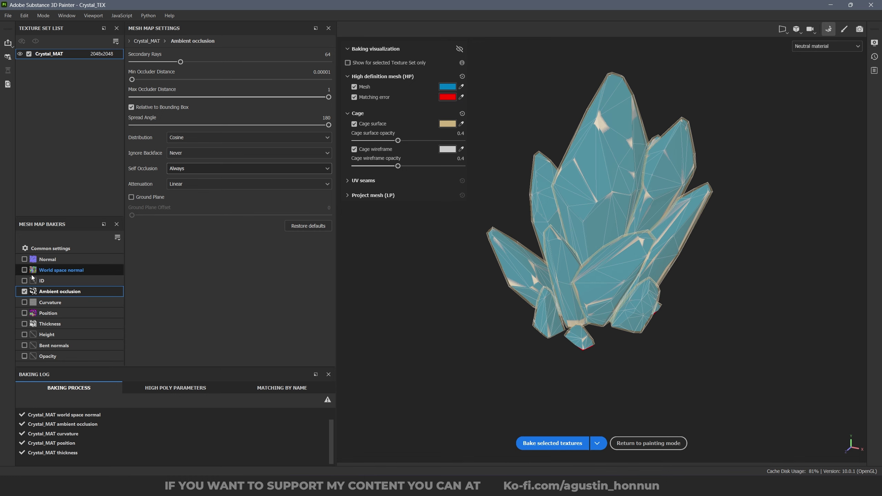
Set the ambient occlusion's Ignore Backface to By Mesh Name and Self Occlusion to Only Same Mesh Name, and bake it.
left_click(178, 155)
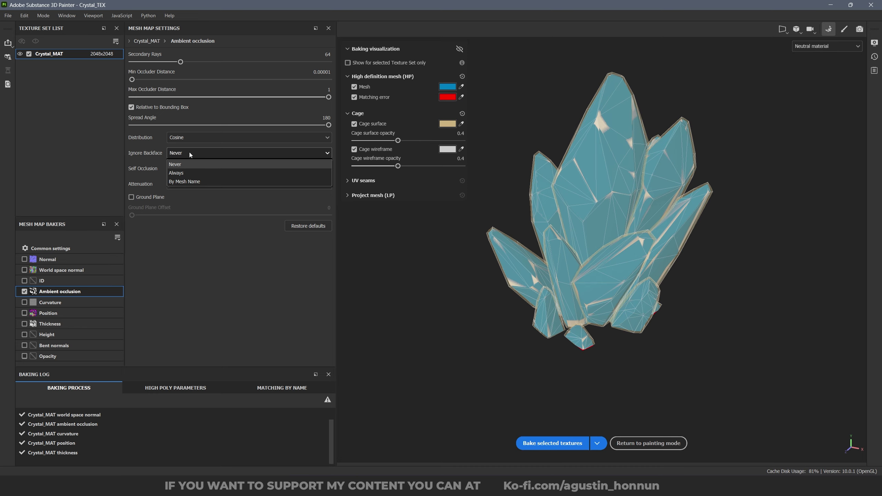
left_click(188, 181)
left_click(184, 169)
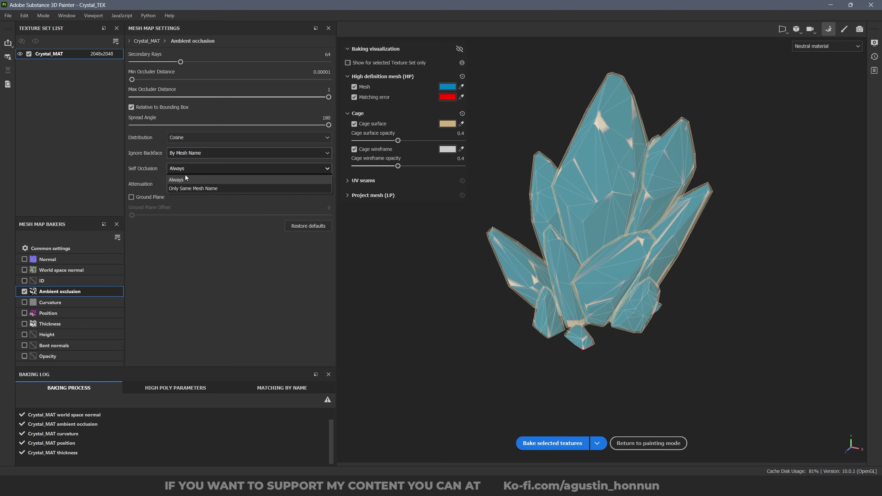
left_click(193, 190)
left_click_drag(424, 224, 582, 262, "alt")
scroll(582, 262, "up", 2)
middle_click_drag(644, 245, 662, 264, "alt")
left_click_drag(662, 264, 613, 273, "alt")
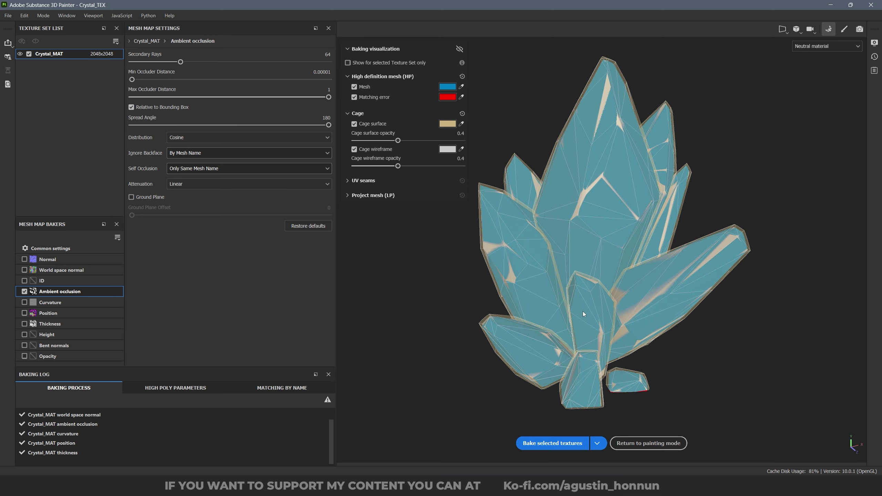
left_click(548, 439)
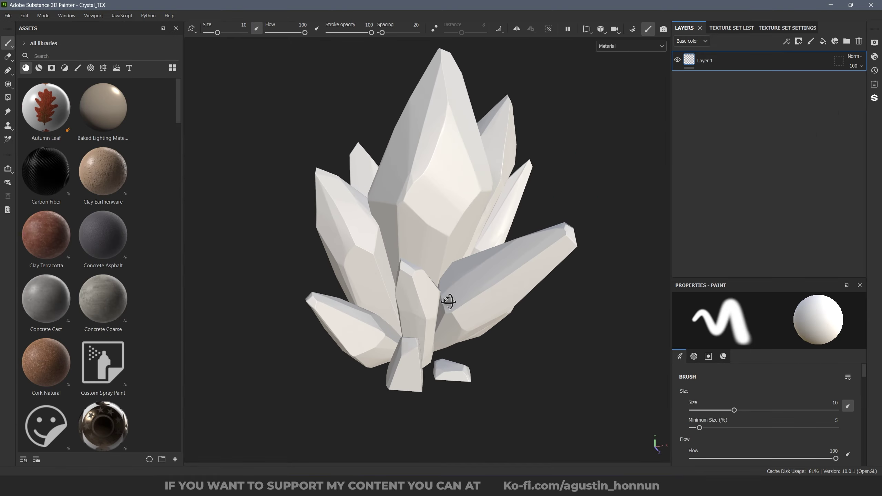
Examine the rebaked crystals in painting mode up close and from several sides, especially where neighbouring crystals meet.
scroll(430, 289, "up", 5)
mouse_move(430, 289)
left_mouse_down("alt")
mouse_move(438, 361)
mouse_move(550, 333)
mouse_move(475, 222)
mouse_move(430, 256)
mouse_move(402, 334)
mouse_move(351, 247)
mouse_move(316, 254)
mouse_move(313, 265)
mouse_move(393, 278)
mouse_move(195, 277)
mouse_move(309, 288)
mouse_move(448, 180)
mouse_move(533, 292)
mouse_move(470, 248)
mouse_move(422, 262)
mouse_move(442, 287)
mouse_move(449, 230)
mouse_move(608, 213)
mouse_move(731, 171)
mouse_move(692, 231)
mouse_move(499, 361)
mouse_move(429, 182)
mouse_move(406, 241)
mouse_move(417, 236)
left_mouse_up("alt")
scroll(315, 254, "down", 5)
scroll(534, 291, "down", 4)
scroll(406, 241, "up", 4)
middle_click_drag(500, 184, 467, 235, "alt")
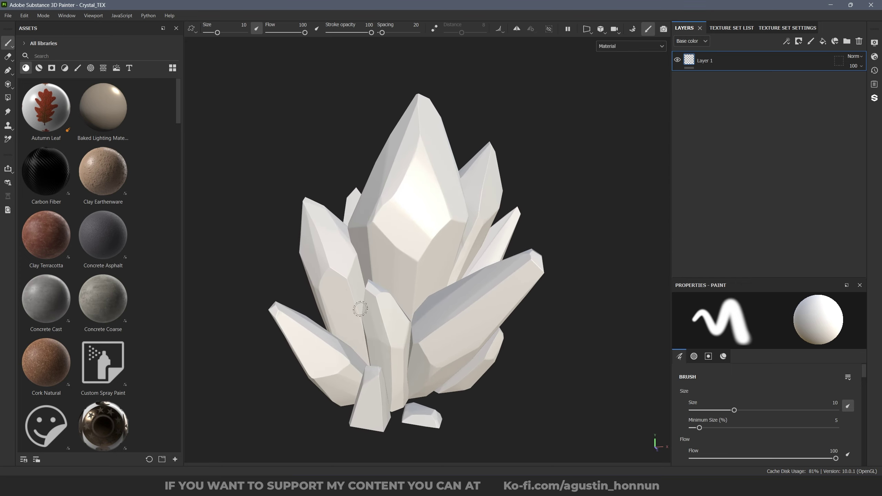
mouse_move(391, 239)
left_mouse_down("alt")
mouse_move(427, 300)
mouse_move(391, 303)
left_mouse_up("alt")
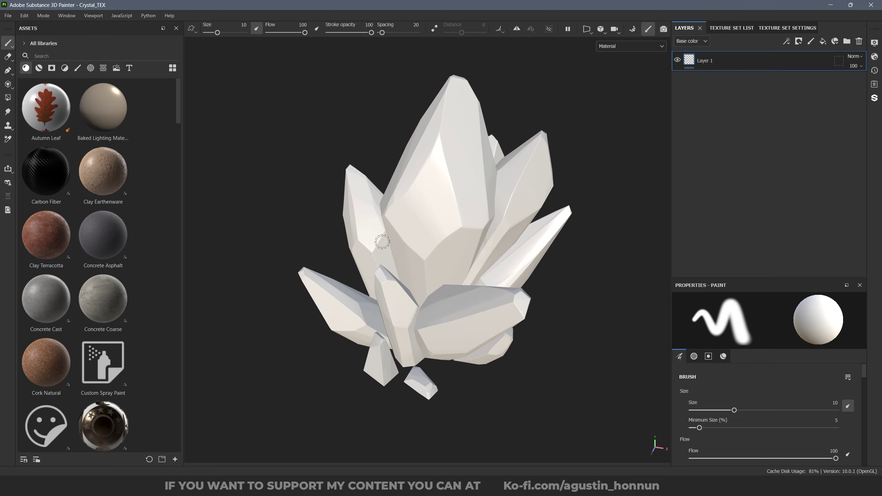
left_click_drag(382, 242, 455, 280, "alt")
mouse_move(380, 299)
left_mouse_down("alt")
mouse_move(366, 251)
mouse_move(527, 222)
left_mouse_up("alt")
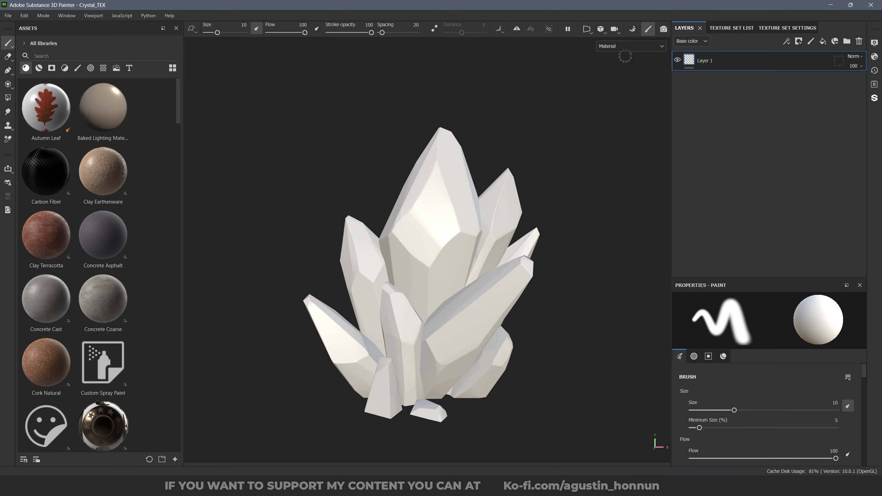
Set the ambient occlusion's Ignore Backface back to Never and Self Occlusion to Always, and rebake the map.
left_click(632, 32)
left_click(192, 154)
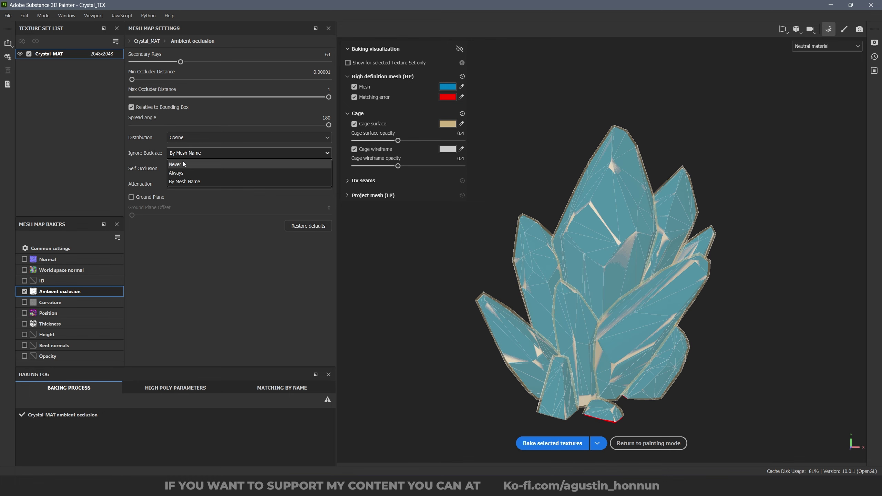
left_click(183, 164)
left_click(184, 168)
left_click(185, 178)
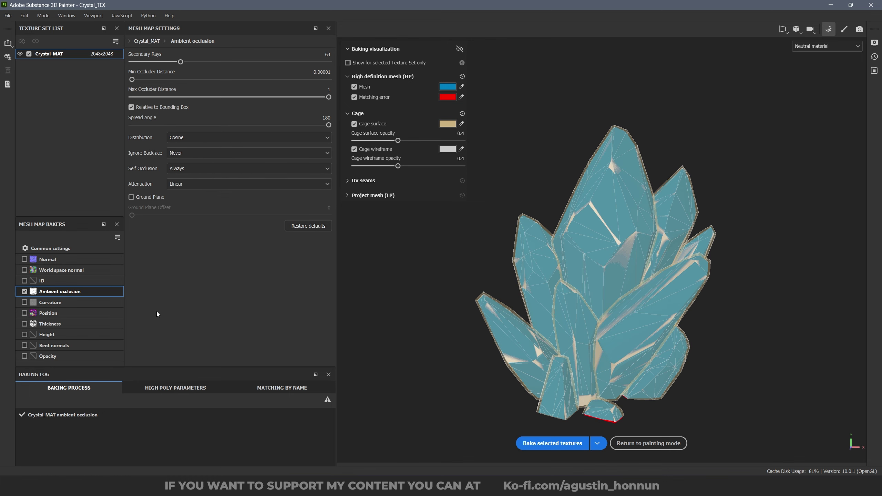
left_click(534, 440)
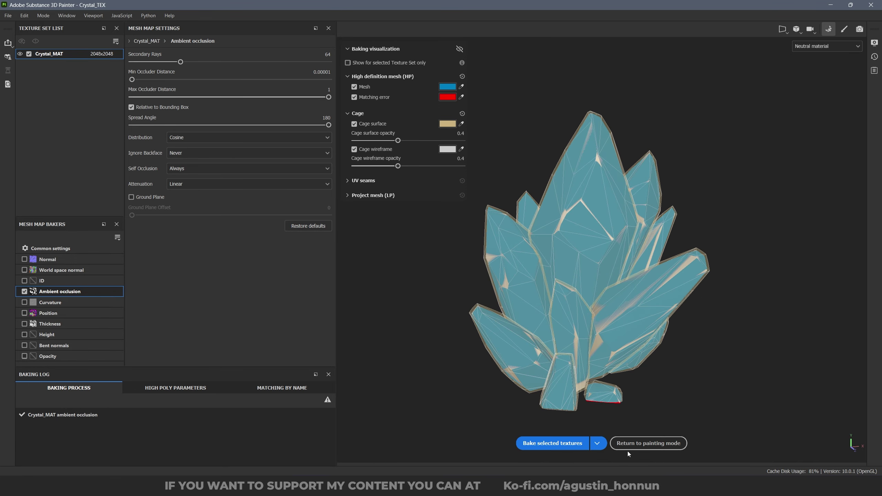
Return to painting mode, check the crystals' shading from several sides, and save the project.
key("F9")
mouse_move(488, 293)
left_mouse_down("alt")
mouse_move(486, 337)
mouse_move(311, 262)
mouse_move(557, 315)
mouse_move(354, 357)
mouse_move(407, 299)
left_mouse_up("alt")
middle_click_drag(408, 300, 390, 319, "alt")
right_click_drag(408, 286, 406, 262, "alt")
left_click_drag(392, 291, 454, 299, "alt")
middle_click_drag(454, 299, 490, 289, "alt")
right_click_drag(490, 289, 407, 317, "alt")
left_click_drag(407, 316, 434, 324, "alt")
key("ctrl+s")
middle_click_drag(437, 324, 424, 334, "alt")
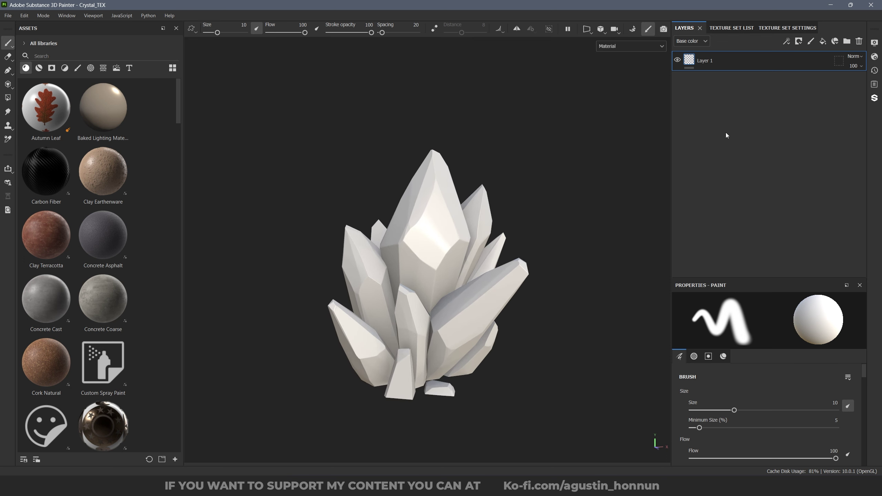
Apply the AH_Stylized_Base_2024 smart material to the crystals and check it from several sides.
left_click(835, 41)
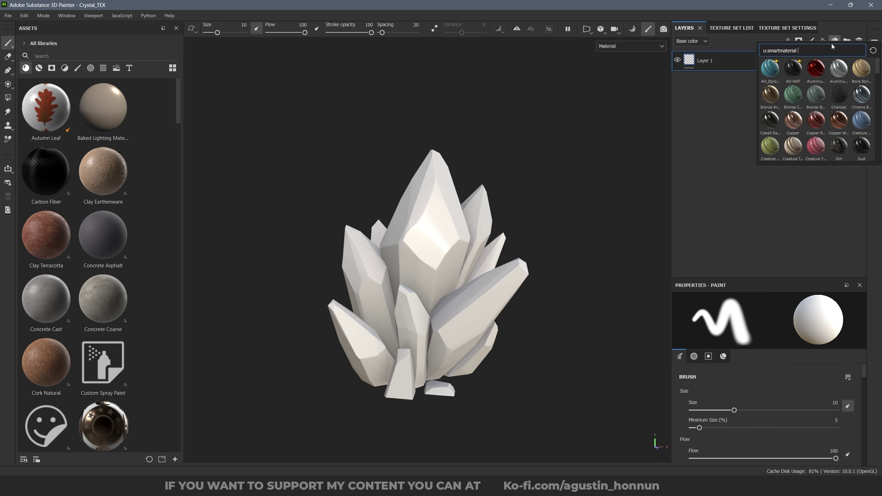
left_click(769, 71)
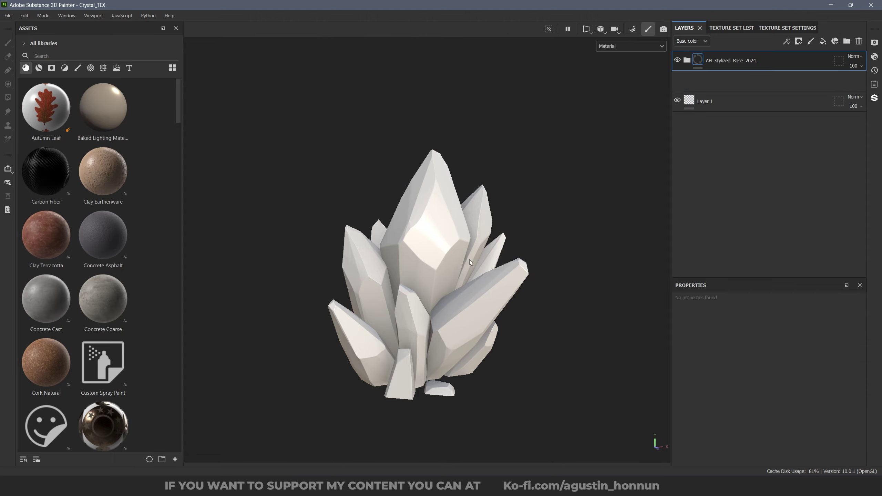
left_click_drag(463, 289, 499, 278, "alt")
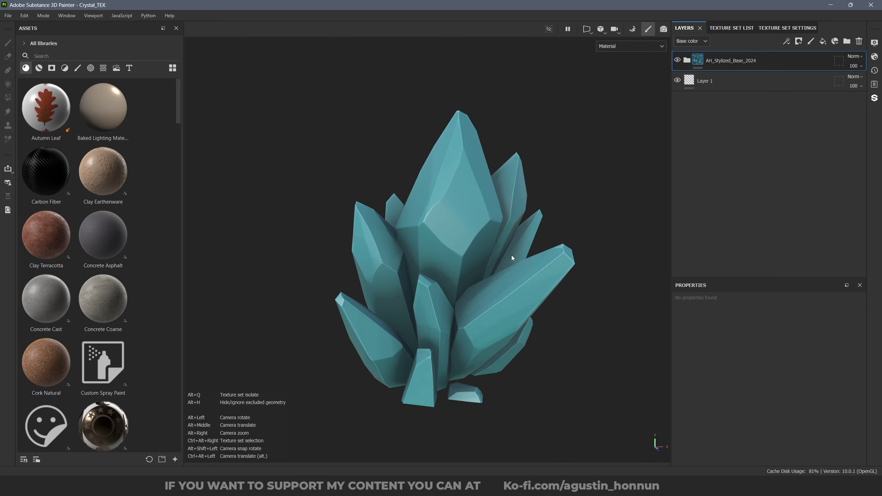
mouse_move(486, 248)
left_mouse_down("alt")
mouse_move(347, 276)
mouse_move(384, 256)
mouse_move(374, 255)
left_mouse_up("alt")
right_click_drag(374, 255, 387, 256, "shift")
mouse_move(391, 266)
left_mouse_down("alt")
mouse_move(417, 230)
mouse_move(425, 236)
mouse_move(416, 246)
mouse_move(419, 278)
mouse_move(435, 262)
mouse_move(486, 255)
left_mouse_up("alt")
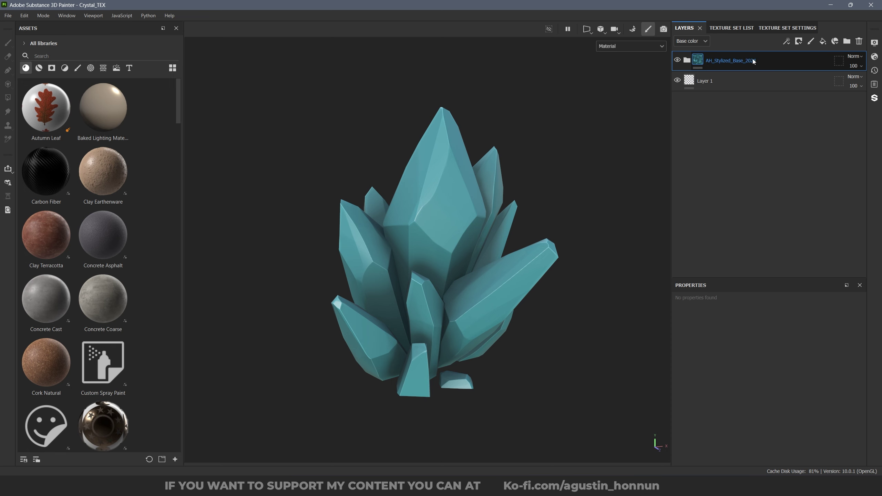
Expand the AH_Stylized_Base_2024 folder and examine its layers and their shading on the crystals.
left_click(687, 60)
scroll(754, 236, "down", 1)
scroll(747, 205, "up", 1)
scroll(764, 150, "down", 1)
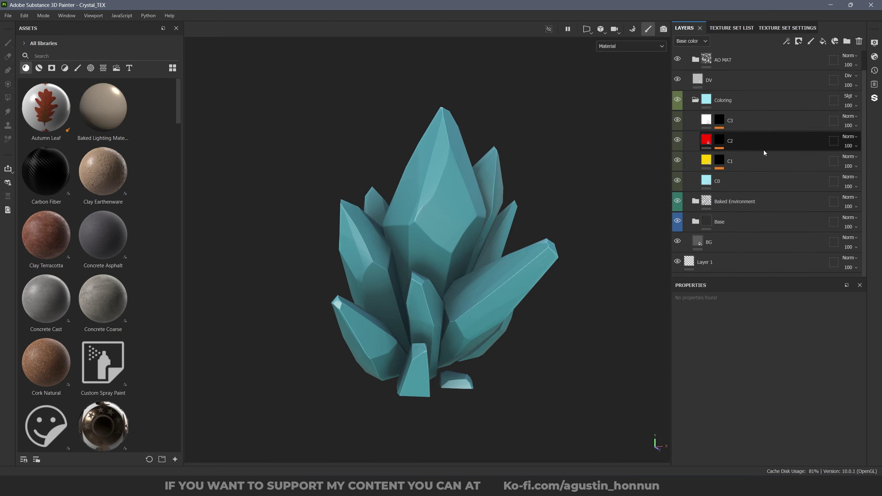
scroll(764, 153, "up", 1)
mouse_move(476, 236)
left_mouse_down("alt")
mouse_move(488, 229)
mouse_move(488, 237)
left_mouse_up("alt")
mouse_move(487, 205)
right_mouse_down("shift")
mouse_move(479, 203)
mouse_move(491, 211)
right_mouse_up("shift")
mouse_move(491, 212)
left_mouse_down("alt")
mouse_move(481, 197)
mouse_move(474, 205)
mouse_move(498, 218)
mouse_move(477, 208)
left_mouse_up("alt")
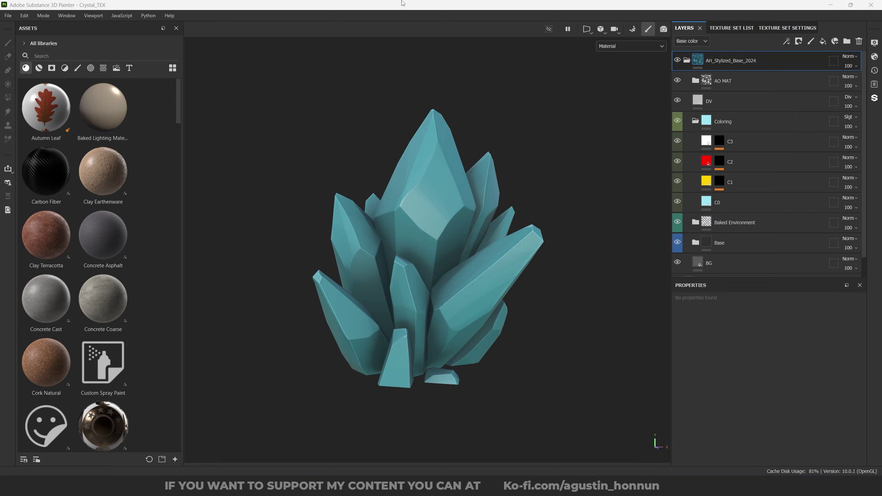
left_click_drag(435, 184, 393, 282, "alt")
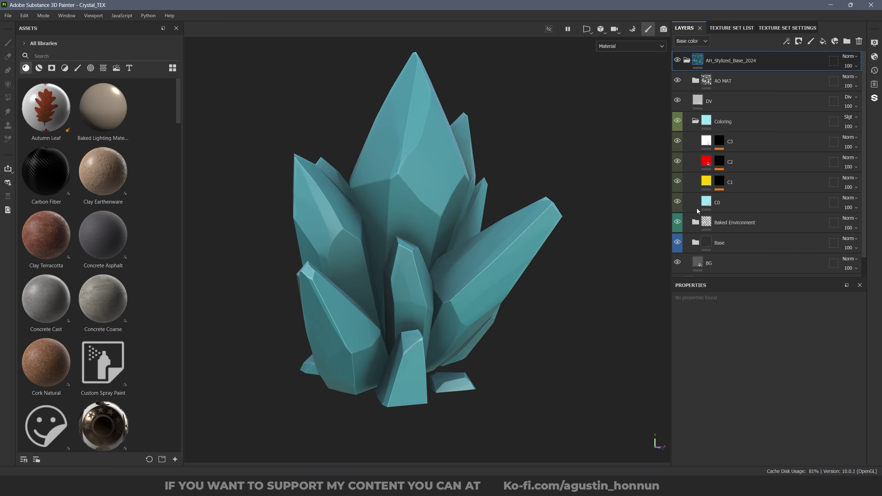
Set the base color of the C0 fill layer in the Coloring folder to light purple EDA5FF.
left_click(699, 210)
scroll(844, 426, "down", 3)
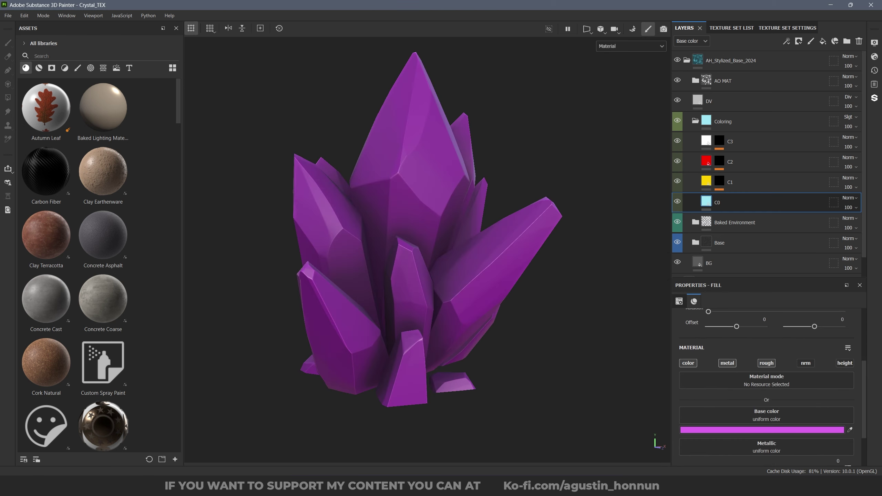
left_click_drag(434, 243, 559, 345, "alt")
left_click(768, 430)
left_click(839, 358)
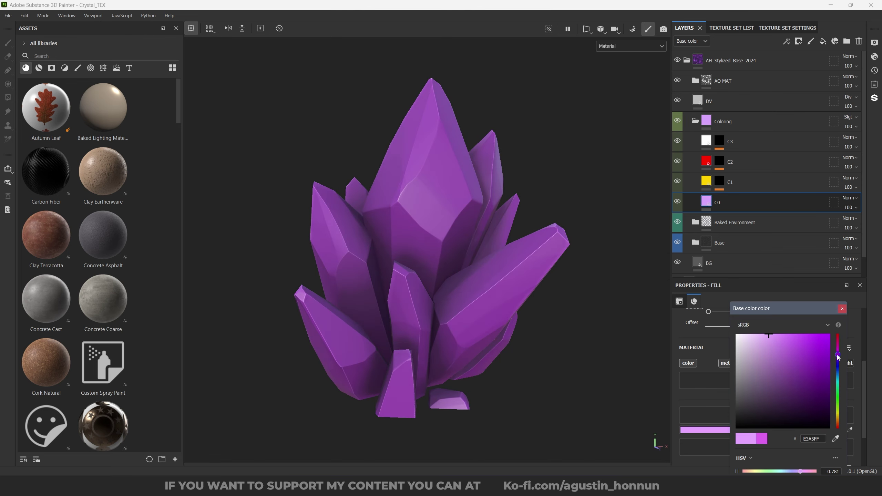
left_click_drag(838, 358, 839, 353)
left_click_drag(556, 272, 532, 282, "alt")
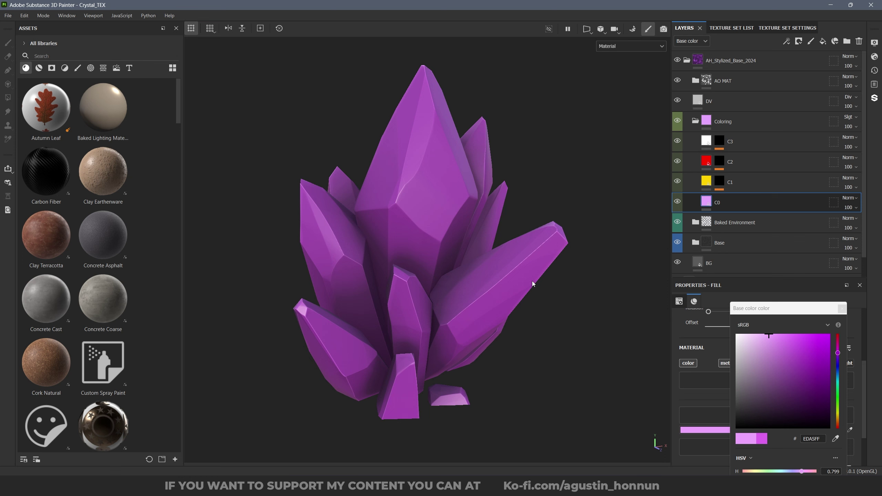
scroll(487, 265, "down", 5)
scroll(458, 271, "up", 4)
left_click_drag(458, 271, 533, 264, "alt")
Expand the Base folder and raise the Sharp Edges layer's opacity to 54.
left_click(694, 243)
scroll(491, 245, "down", 2)
scroll(490, 243, "up", 3)
scroll(786, 252, "down", 2)
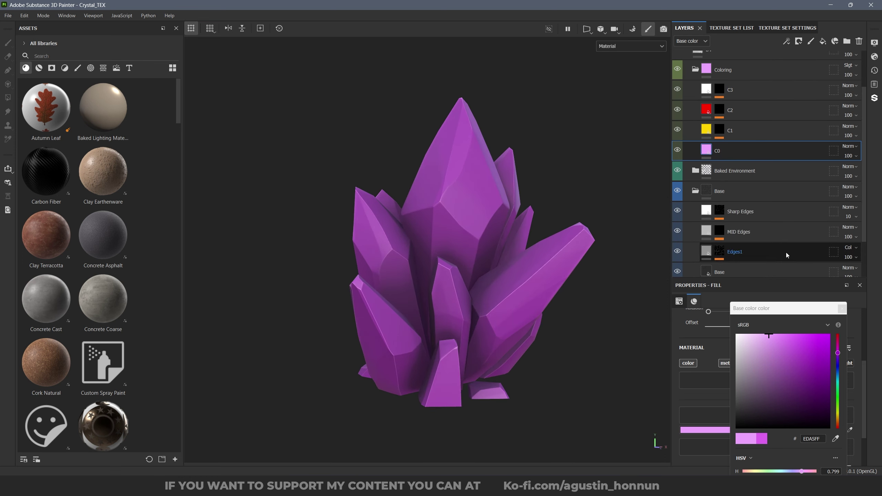
left_click_drag(851, 234, 862, 234)
Lower the white input point of the Levels on the Sharp Edges mask to about 0.77 and check the edge highlights up close.
left_click(720, 210)
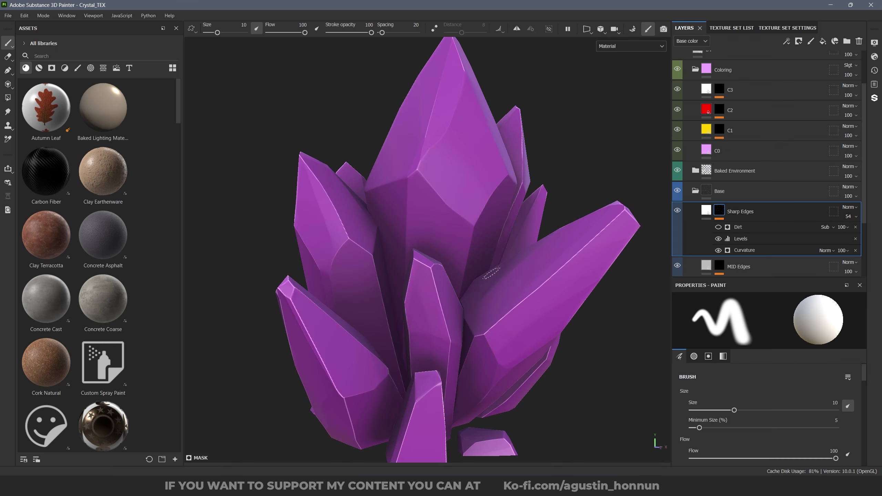
left_click_drag(493, 250, 477, 250, "alt")
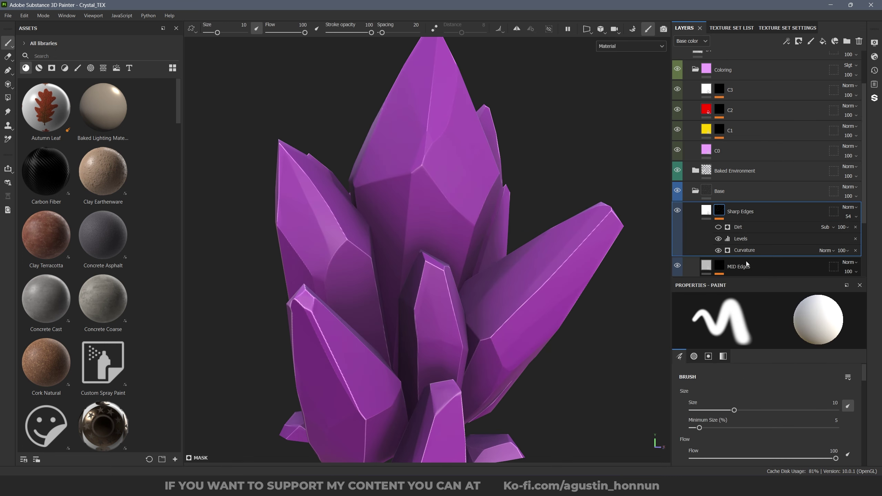
left_click(741, 238)
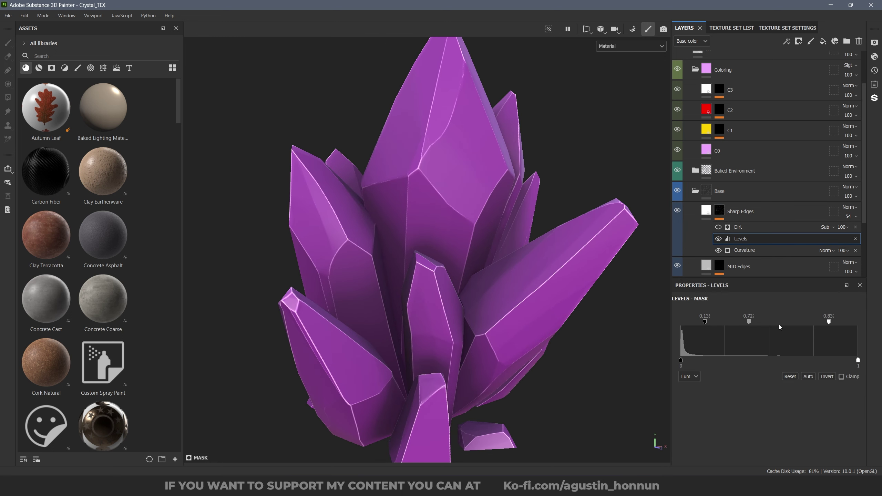
mouse_move(831, 322)
left_mouse_down()
mouse_move(791, 323)
mouse_move(842, 326)
mouse_move(819, 323)
left_mouse_up()
scroll(379, 164, "up", 5)
scroll(382, 157, "up", 2)
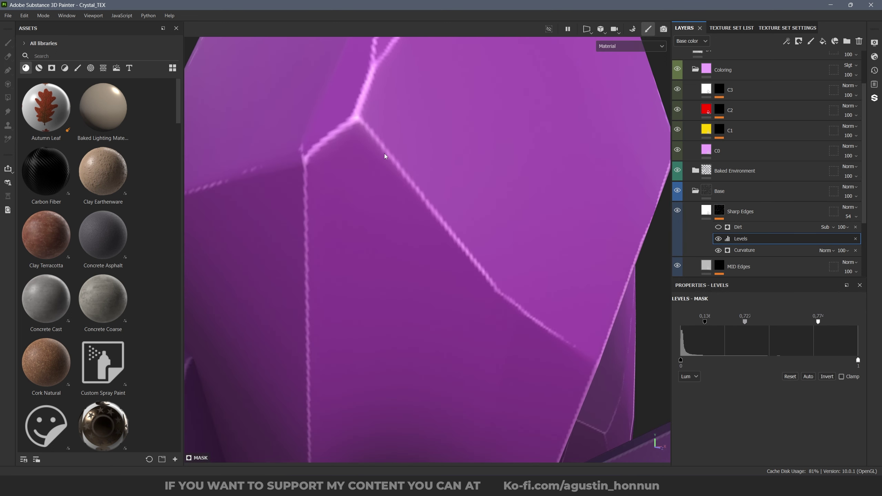
left_click_drag(498, 284, 403, 226, "alt")
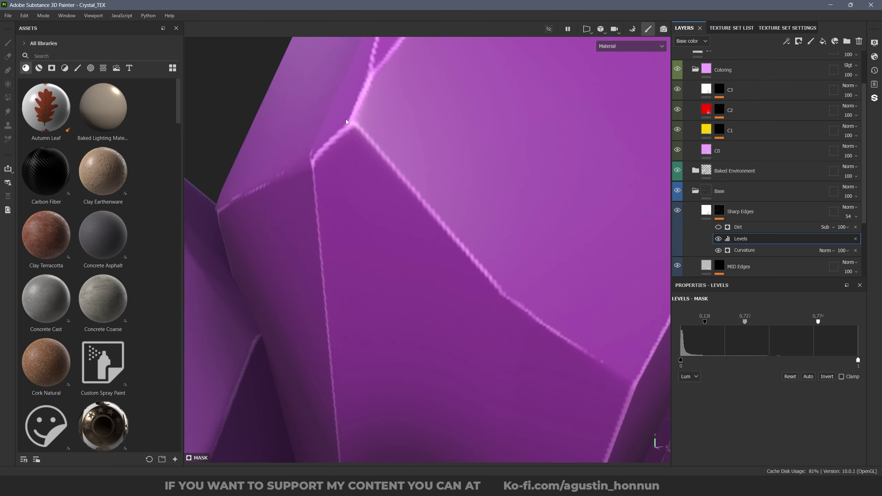
Add a Blur filter above the Dirt generator on the Sharp Edges mask.
right_click(752, 229)
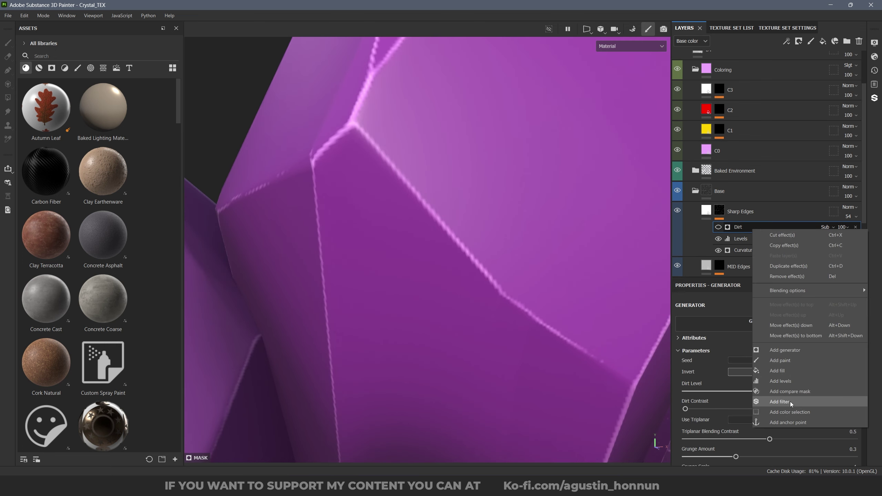
left_click(790, 401)
left_click(793, 330)
left_click(782, 356)
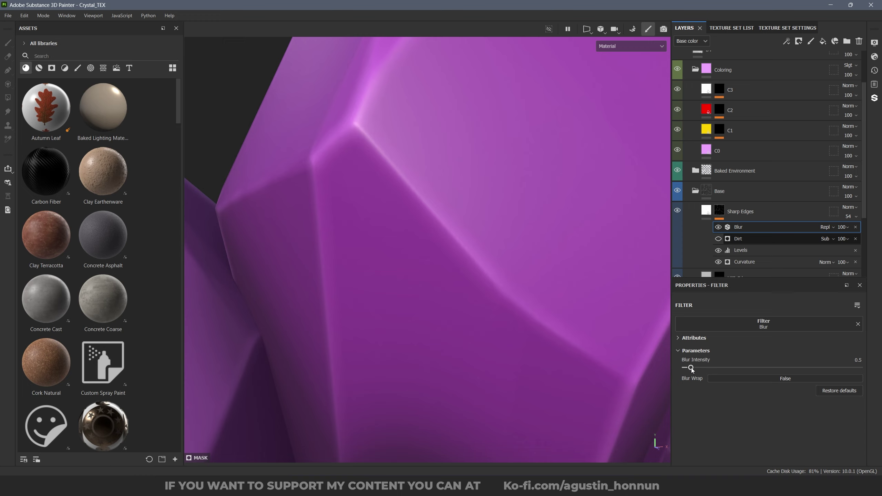
Reduce the Blur Intensity of the Sharp Edges mask's Blur filter to 0.11 and check the whole crystal cluster.
left_click_drag(691, 370, 683, 370)
right_click_drag(562, 311, 313, 230, "alt")
left_click_drag(417, 264, 443, 260, "alt")
scroll(443, 260, "up", 2)
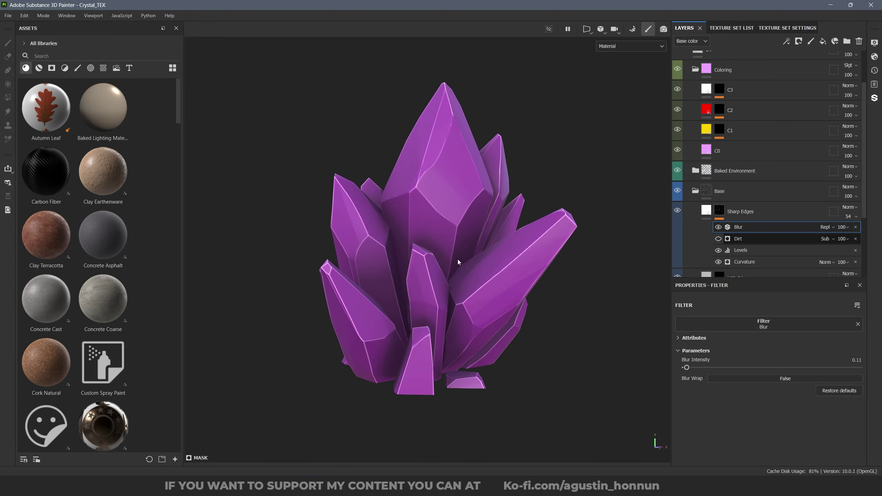
Set the MID Edges mask's Curvature generator to Soft 0.25, Medium 0.34, Large 0.07 and Big 0.15, with the layer's opacity at 30.
scroll(703, 222, "down", 1)
left_click(733, 256)
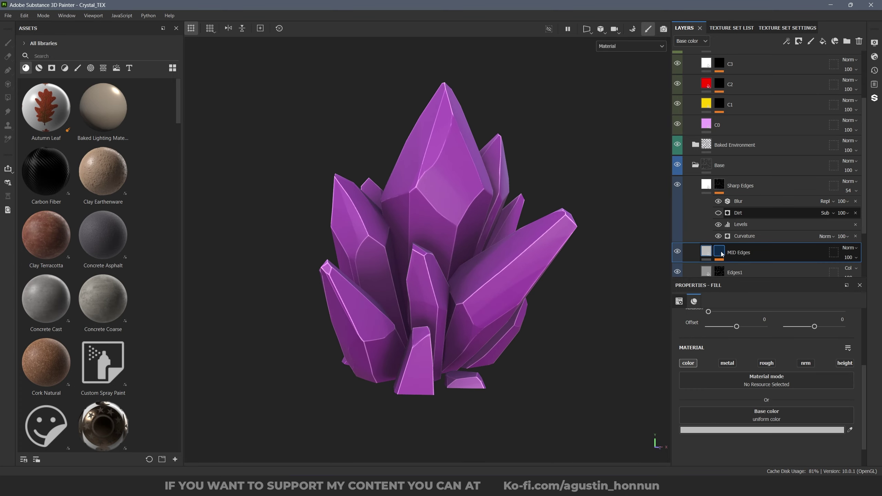
left_click(721, 253)
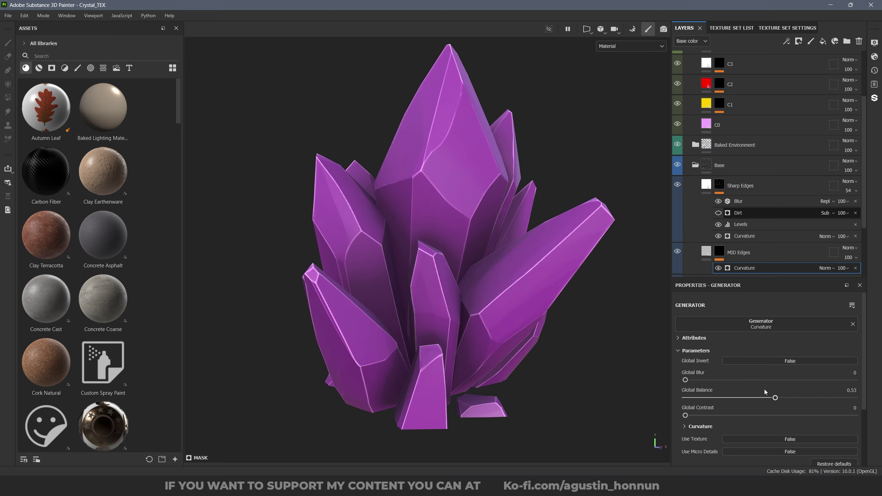
left_click(689, 427)
scroll(729, 416, "down", 3)
left_click_drag(704, 367, 733, 367)
left_click_drag(692, 386, 769, 385)
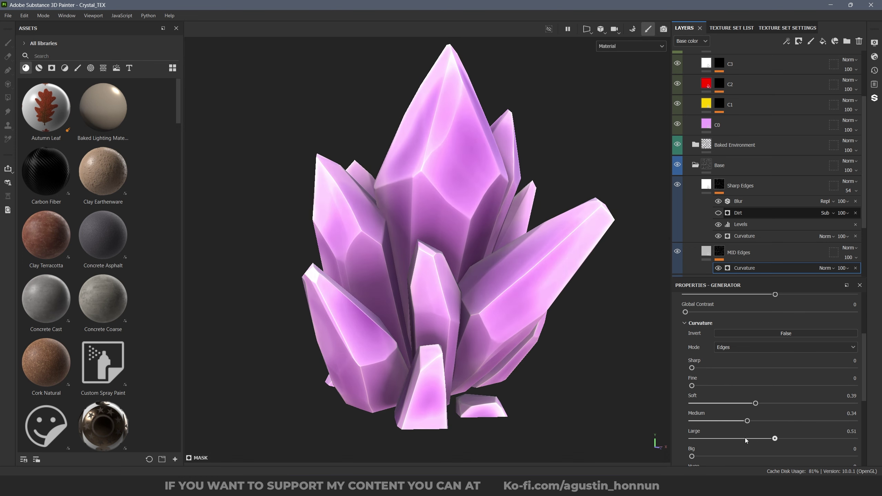
left_click_drag(745, 438, 703, 439)
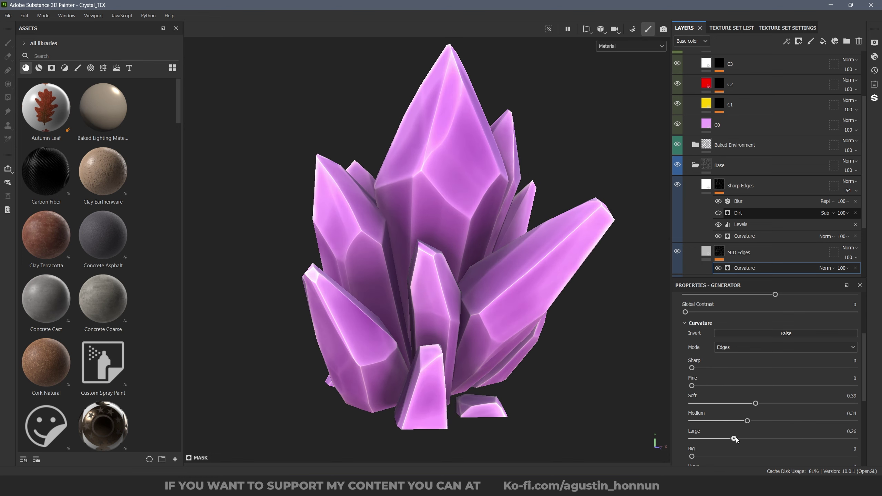
mouse_move(857, 275)
left_mouse_down()
mouse_move(817, 275)
mouse_move(853, 273)
left_mouse_up()
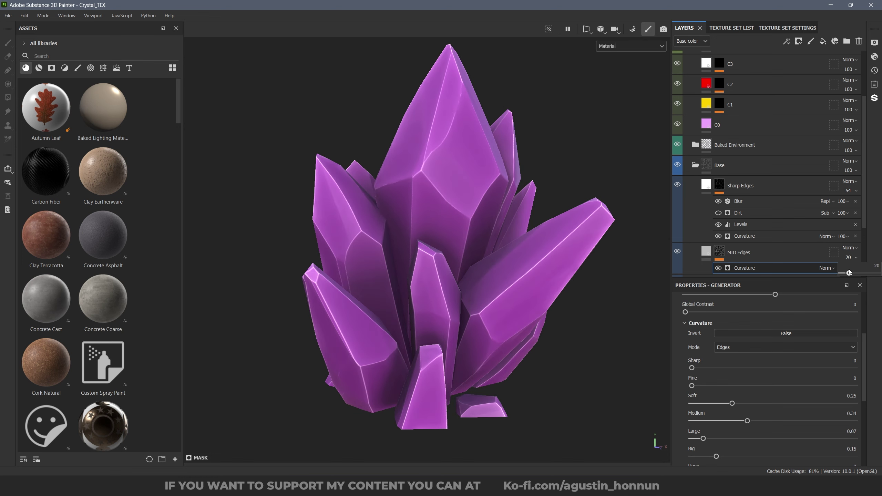
Set the Edges1 mask's Curvature generator to Global Balance 0.9, Fine 0.27, Soft 0.08, Medium 0.17, Large 0.06, Big 0.45 and Huge 0.09.
scroll(720, 231, "down", 2)
left_click(721, 231)
left_click(744, 248)
scroll(532, 239, "down", 1)
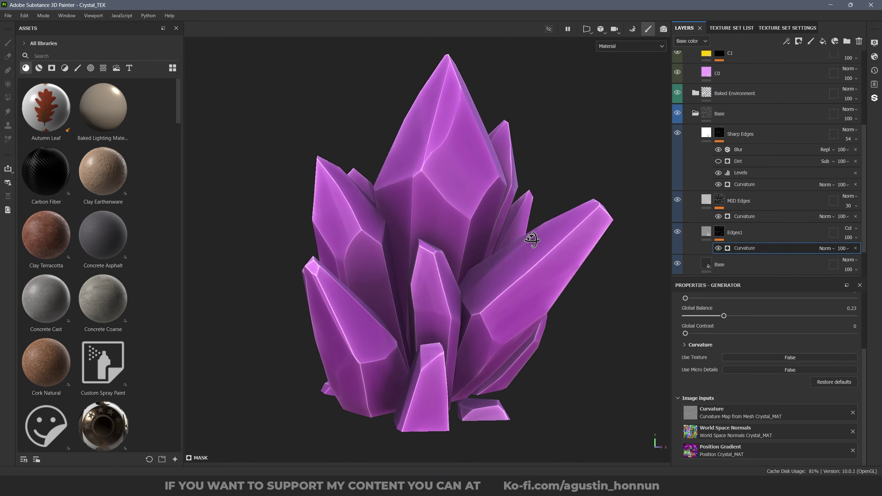
scroll(534, 243, "up", 2)
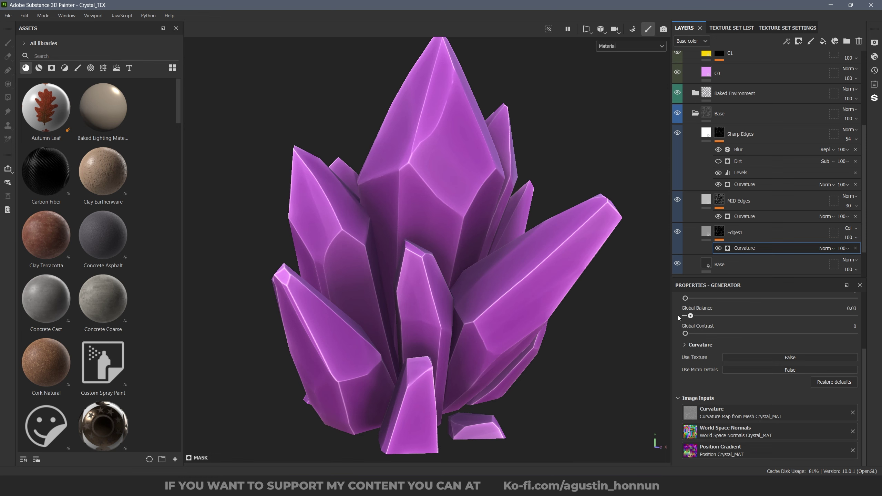
mouse_move(812, 316)
left_mouse_down()
mouse_move(851, 316)
mouse_move(838, 316)
left_mouse_up()
left_click(701, 344)
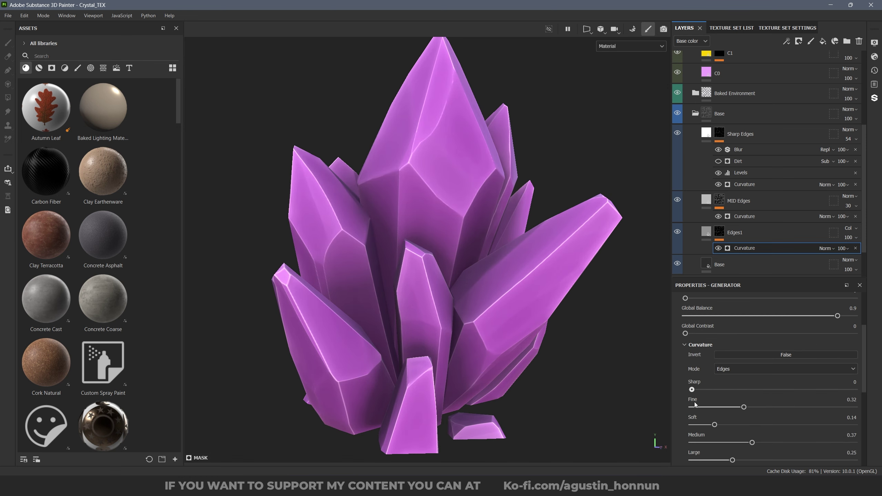
scroll(724, 440, "down", 3)
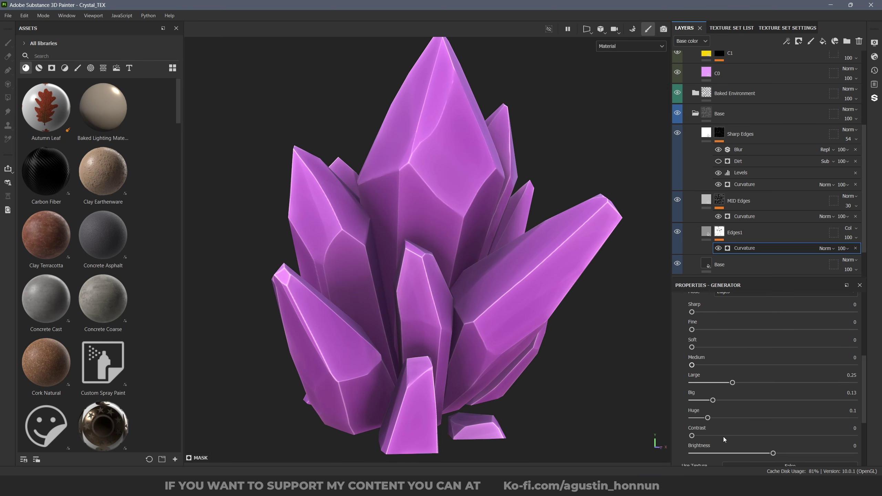
mouse_move(707, 419)
left_mouse_down()
mouse_move(691, 420)
mouse_move(723, 419)
mouse_move(712, 417)
left_mouse_up()
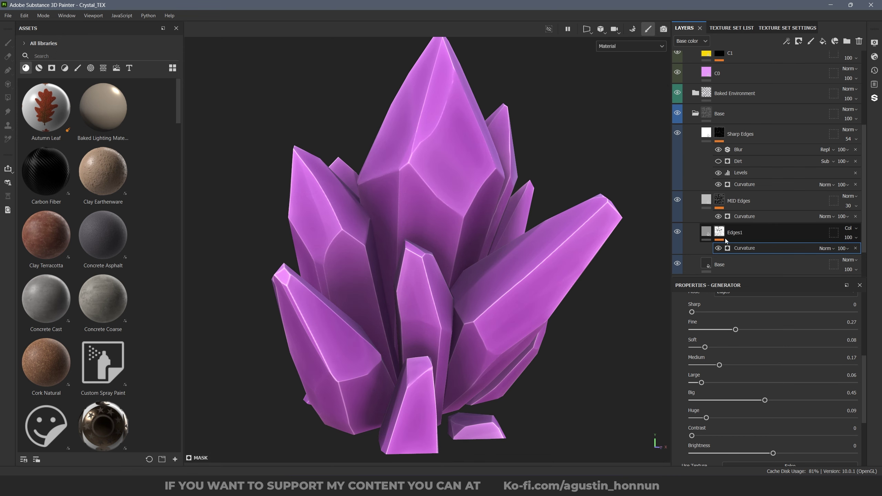
Retune the Edges1 Curvature generator to Large 0.15, Big 0.18 and Huge 0.23, with Brightness lowered to -1.
scroll(768, 353, "up", 3)
left_click_drag(838, 316, 695, 323)
scroll(696, 341, "down", 3)
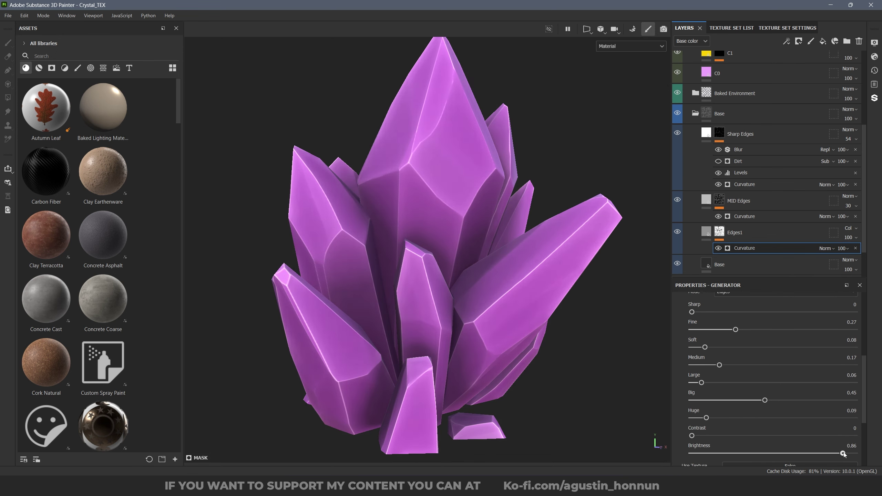
left_click_drag(765, 400, 721, 400)
mouse_move(710, 418)
left_mouse_down()
mouse_move(854, 418)
mouse_move(729, 418)
left_mouse_up()
left_click_drag(736, 347, 663, 377)
scroll(752, 314, "down", 3)
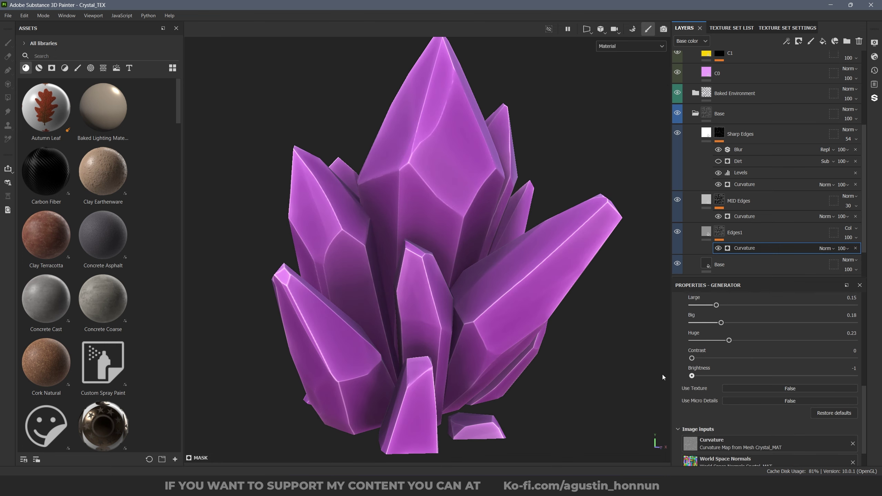
Hide the MID Edges layer, then give Edges1 a light grey base color and the Normal blend mode.
left_click(677, 200)
left_click(678, 232)
left_click(706, 232)
left_click(730, 430)
left_click_drag(735, 361, 713, 349)
left_click(849, 229)
left_click(833, 5)
left_click(782, 249)
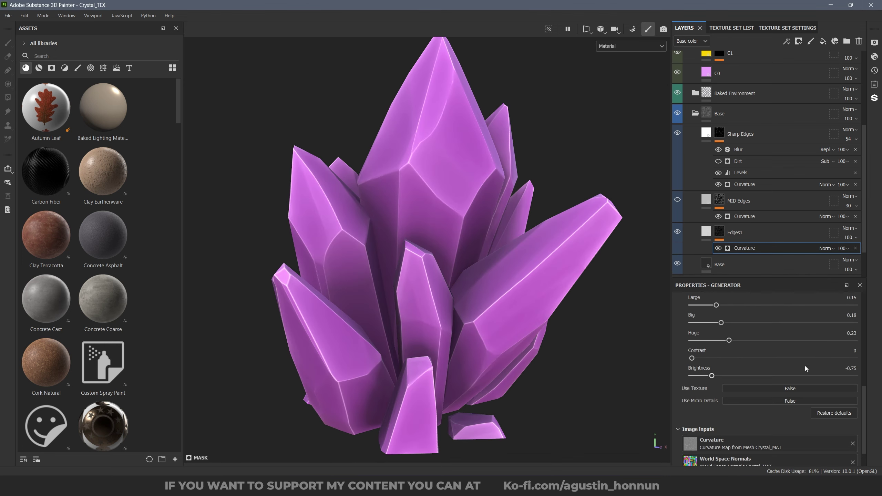
Set the Edges1 Curvature generator's Global Balance to 0.46 and show the MID Edges layer again.
scroll(807, 369, "up", 7)
mouse_move(769, 341)
left_mouse_down()
mouse_move(726, 344)
mouse_move(763, 346)
left_mouse_up()
left_click(678, 200)
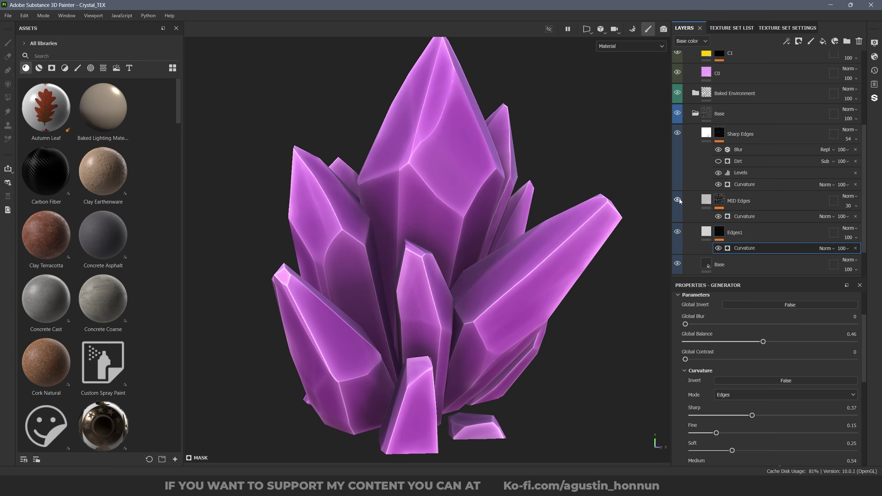
Lower the Edges1 layer's opacity to 65 and the MID Edges layer's opacity to 19.
left_click(851, 238)
left_click(865, 253)
left_click(850, 205)
left_click(849, 221)
Check the edge highlights from several sides of the crystals and save the project.
left_click_drag(489, 213, 572, 285, "alt")
right_click_drag(572, 285, 530, 286, "shift")
scroll(545, 280, "down", 3)
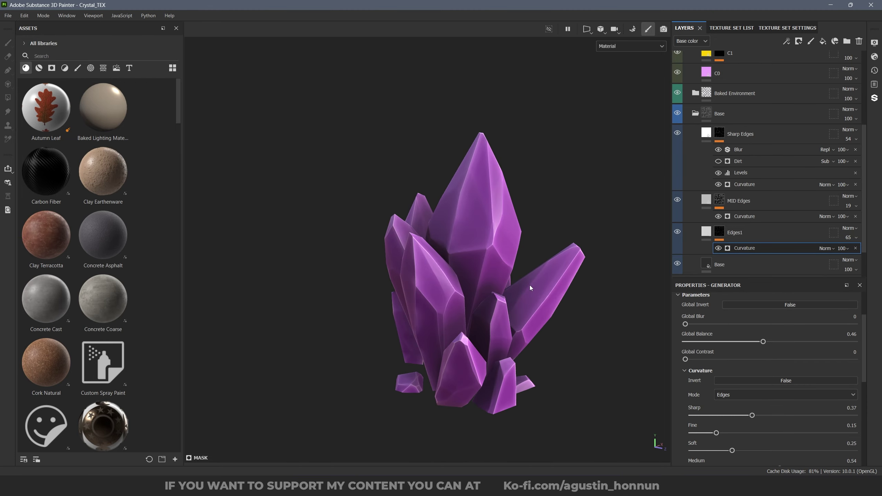
key("ctrl+s")
left_click_drag(530, 286, 512, 276, "alt")
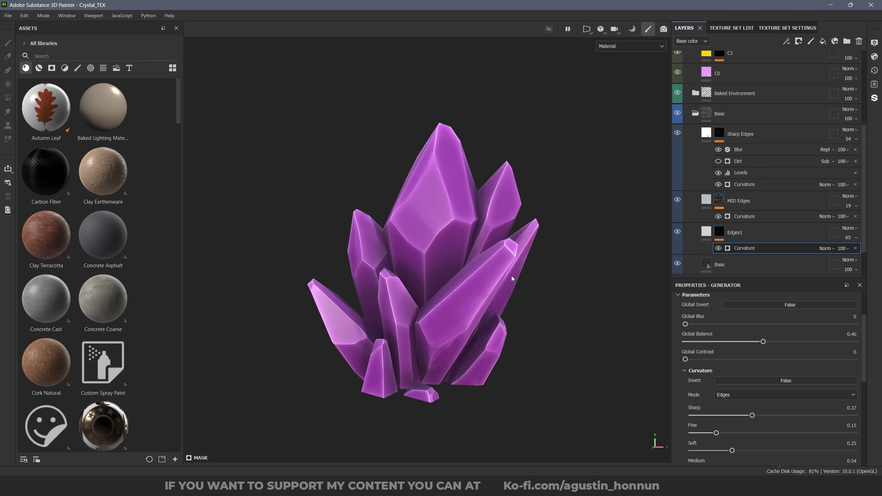
In the Baked Environment folder, set the Light layer's mask generator to Highlight Glossiness 0.12, Highlight Level 0.4 and Light Attenuation 0.1.
scroll(700, 134, "up", 2)
left_click(696, 119)
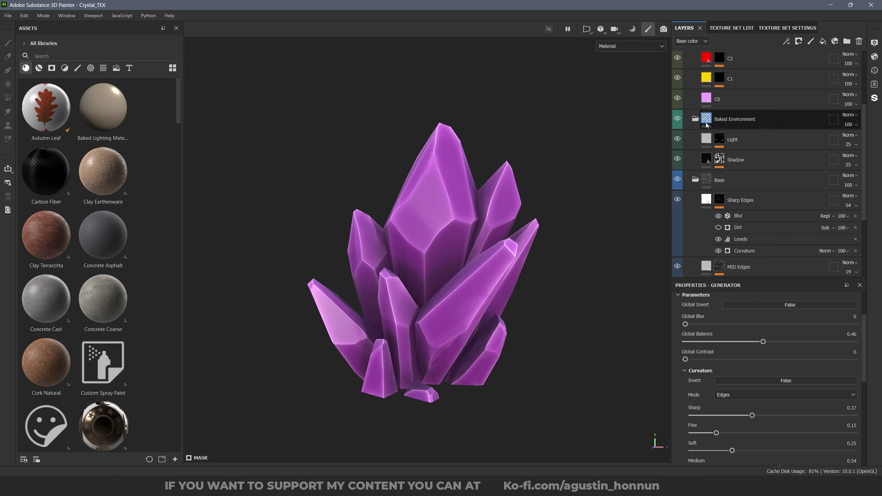
left_click(706, 139)
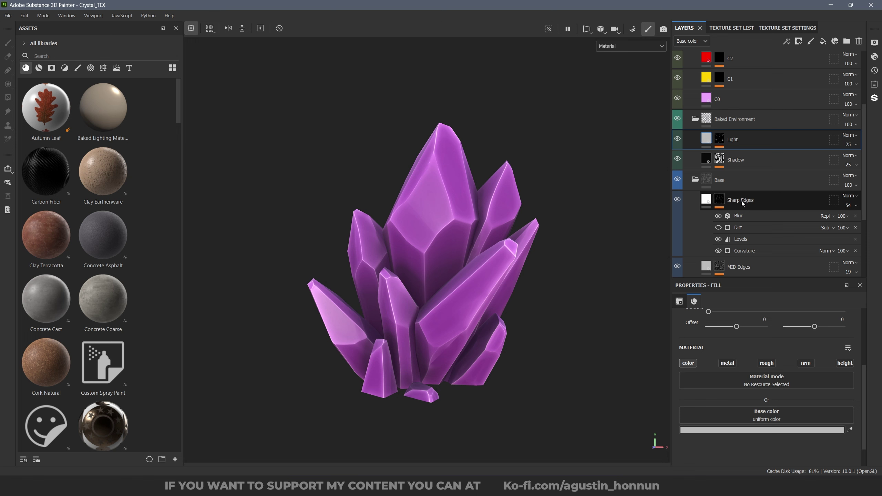
left_click(722, 139)
left_click(746, 164)
left_click_drag(478, 281, 499, 286, "alt")
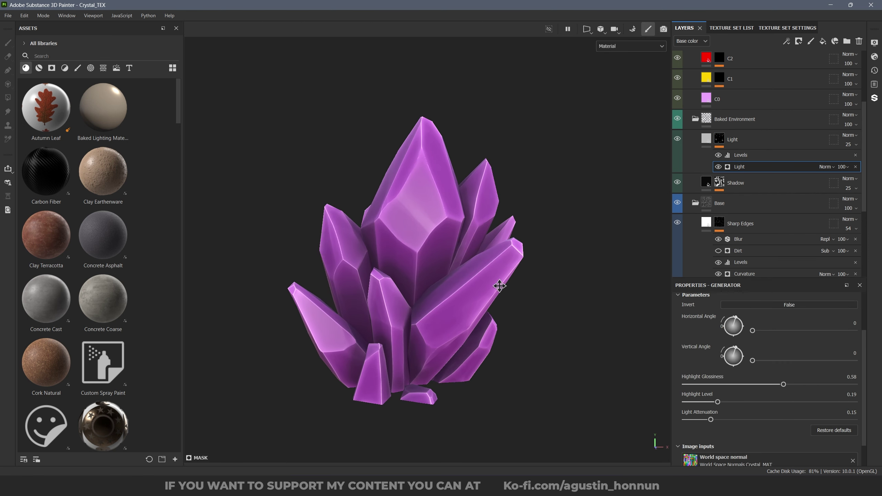
mouse_move(779, 385)
left_mouse_down()
mouse_move(716, 386)
mouse_move(858, 390)
mouse_move(617, 387)
mouse_move(695, 386)
left_mouse_up()
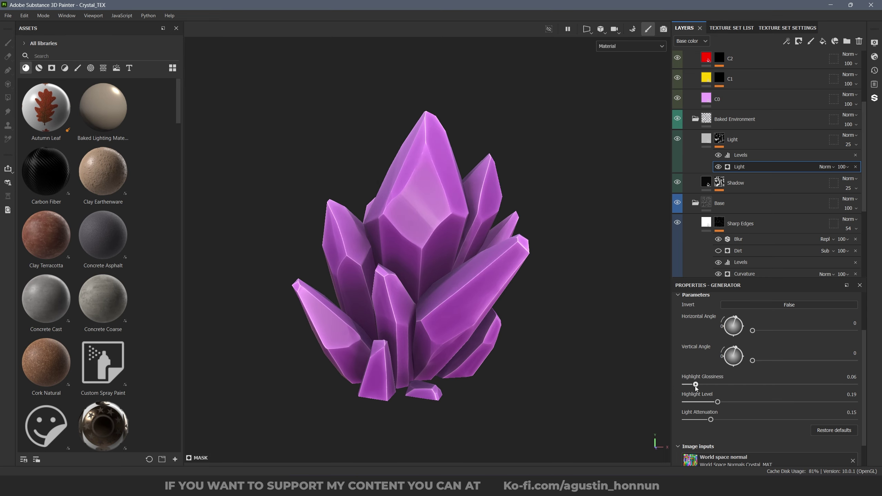
left_click_drag(467, 291, 567, 299, "alt")
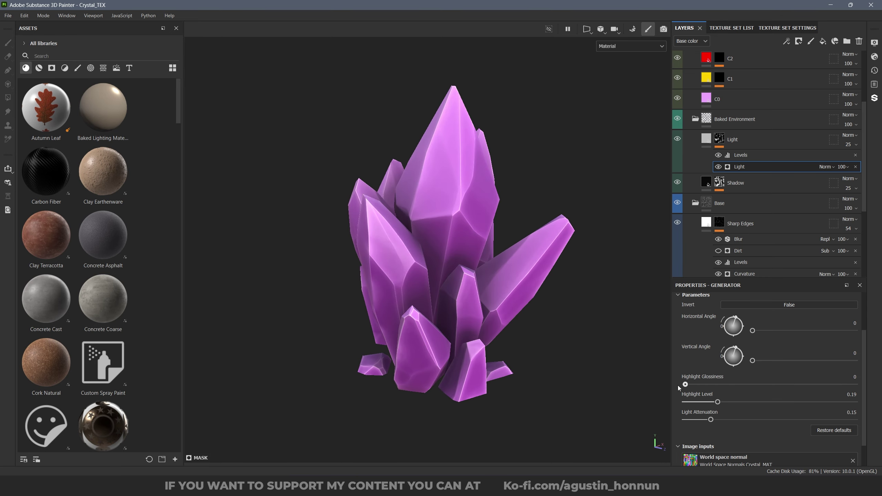
mouse_move(686, 385)
left_mouse_down()
mouse_move(733, 385)
mouse_move(706, 386)
mouse_move(732, 403)
mouse_move(792, 404)
mouse_move(750, 401)
mouse_move(778, 401)
mouse_move(689, 419)
mouse_move(644, 415)
mouse_move(720, 418)
mouse_move(703, 419)
left_mouse_up()
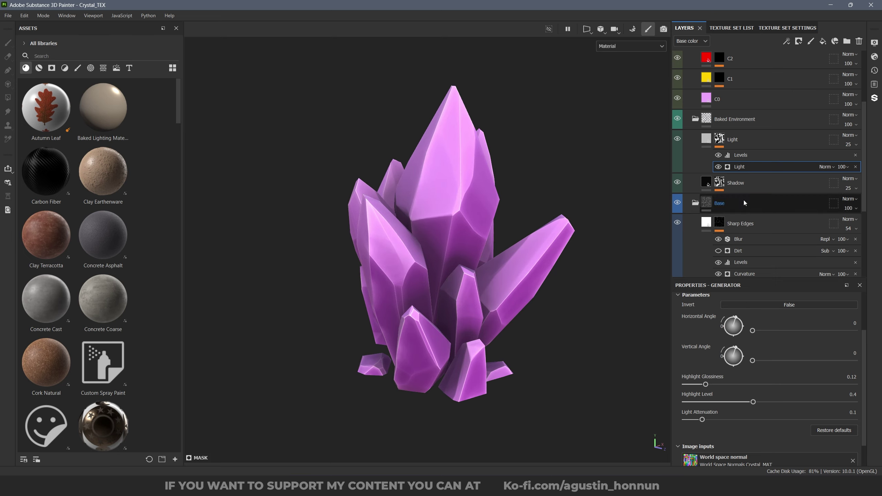
Raise the Shadow layer's opacity and set its mask's Light generator to Highlight Glossiness 0.2, Highlight Level 0.76 and Light Attenuation 0.13.
left_click(731, 185)
left_click(851, 188)
mouse_move(851, 204)
left_mouse_down()
mouse_move(881, 203)
mouse_move(869, 204)
left_mouse_up()
left_click(762, 200)
left_click_drag(549, 275, 524, 296, "alt")
mouse_move(733, 384)
left_mouse_down()
mouse_move(700, 385)
mouse_move(719, 384)
left_mouse_up()
mouse_move(763, 402)
left_mouse_down()
mouse_move(749, 403)
mouse_move(814, 402)
left_mouse_up()
mouse_move(790, 420)
left_mouse_down()
mouse_move(802, 421)
mouse_move(707, 420)
left_mouse_up()
Set the Shadow layer's opacity to 54 and check the baked shading around the crystals.
left_click(850, 188)
left_click_drag(869, 204, 858, 205)
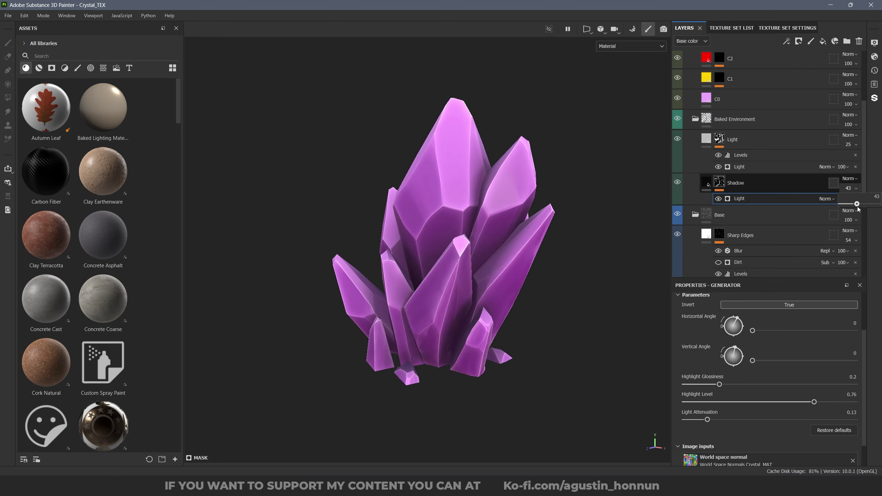
scroll(325, 225, "down", 4)
scroll(318, 254, "up", 5)
left_click_drag(317, 254, 434, 250, "alt")
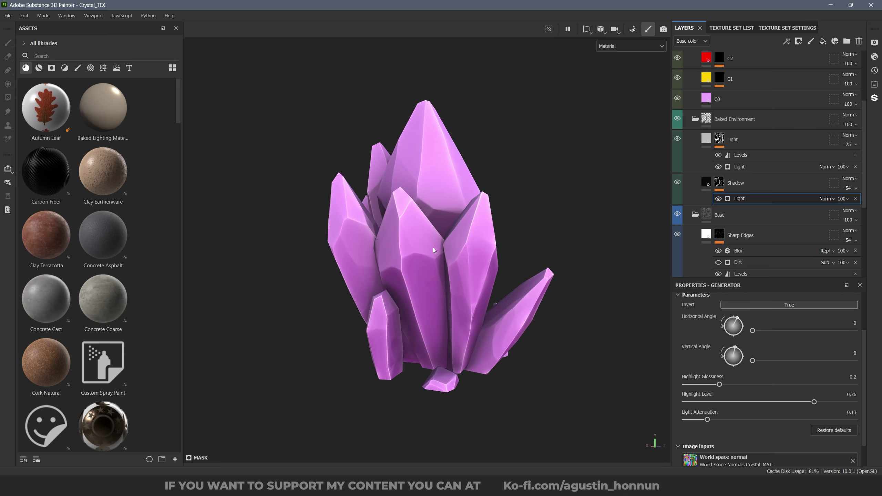
Replace the mask of the yellow C1 layer with an empty black mask.
middle_click_drag(433, 250, 428, 235, "alt")
scroll(714, 142, "up", 4)
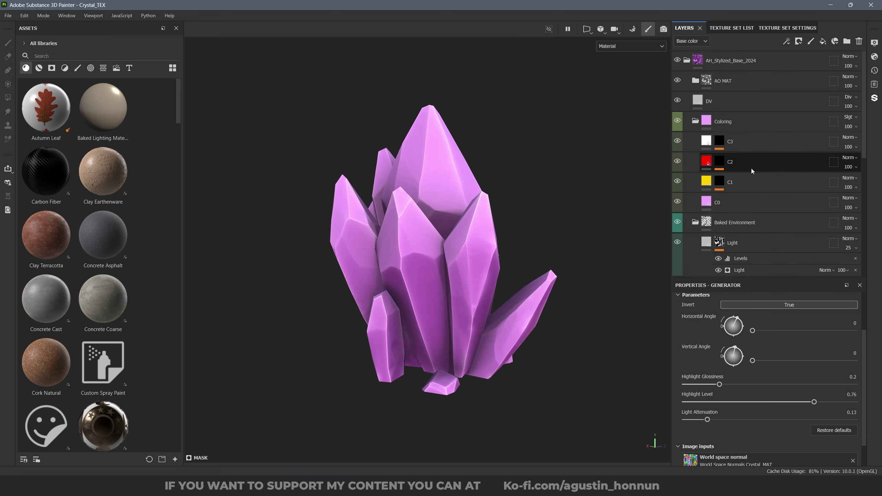
left_click(730, 182)
left_click(719, 182)
right_click(719, 182)
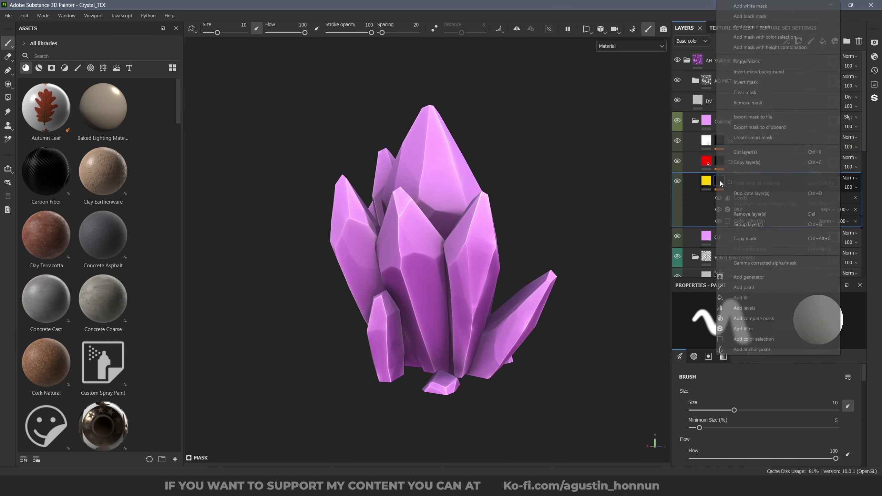
left_click(754, 16)
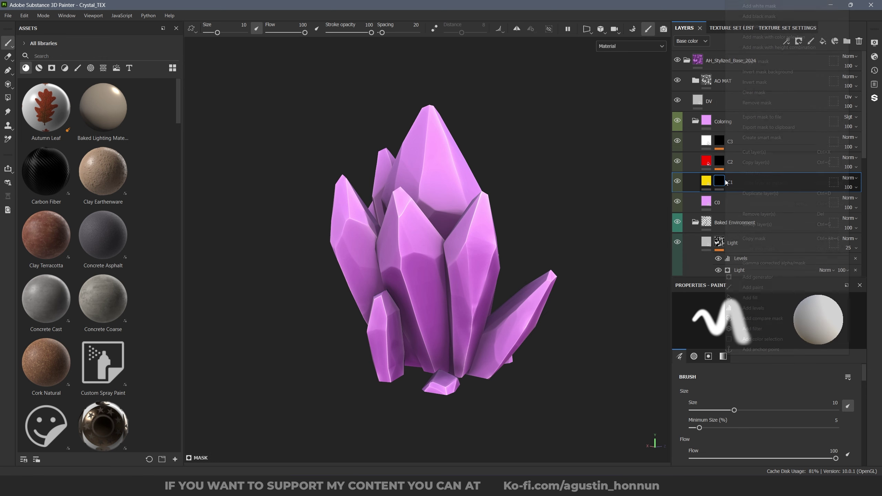
Add a Position generator to the C1 layer's mask.
right_click(724, 180)
left_click(775, 281)
left_click(820, 325)
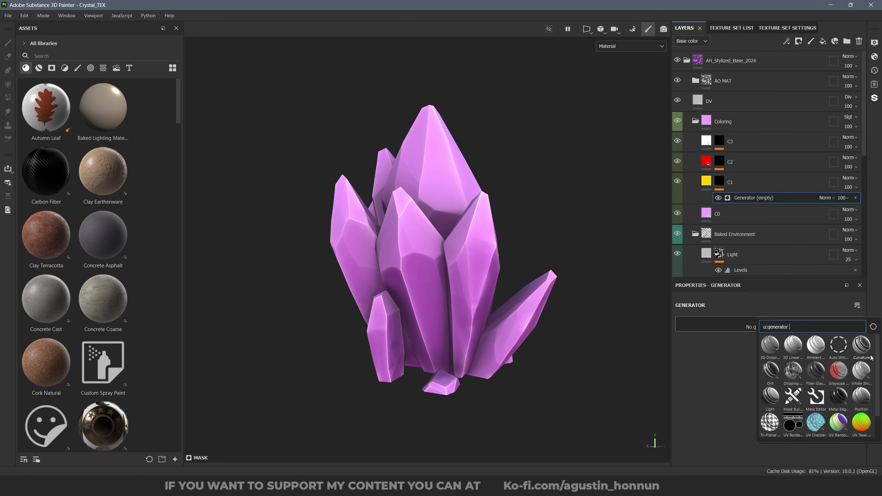
left_click(863, 400)
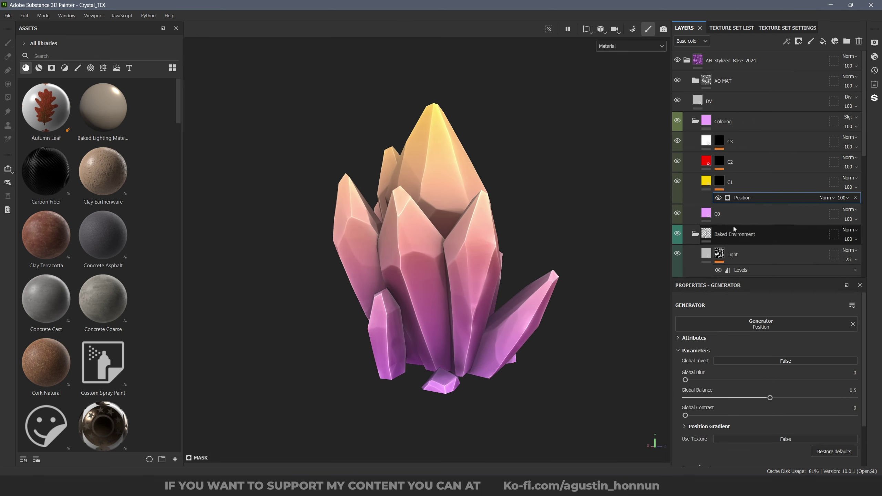
Set the C1 layer's base color to pure blue and its Position generator's Global Balance to 0.33.
left_click(707, 180)
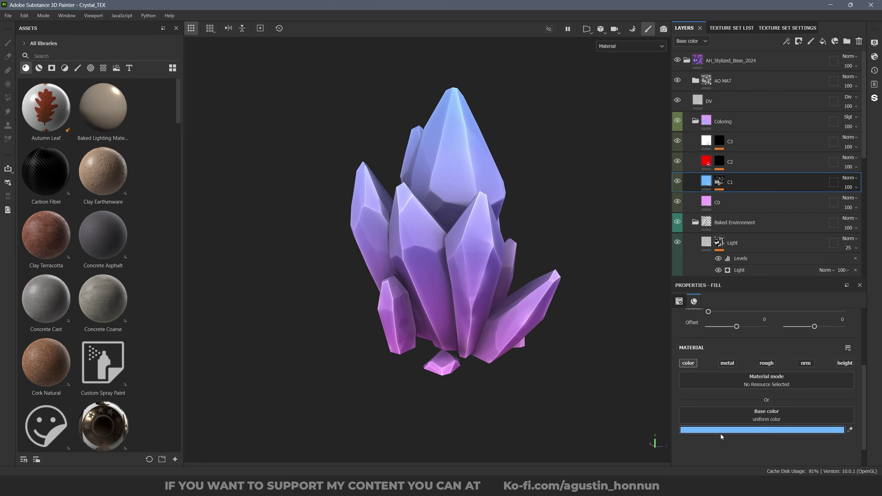
left_click(722, 430)
left_click_drag(838, 374, 838, 365)
left_click(719, 181)
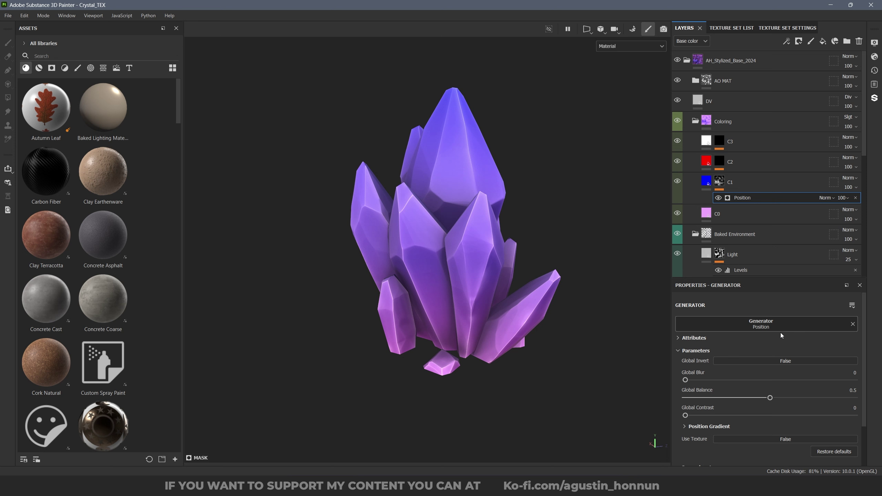
left_click_drag(770, 398, 741, 397)
Try other blending modes such as Linear burn and Tint on the C1 layer, and return it to Normal.
left_click(852, 179)
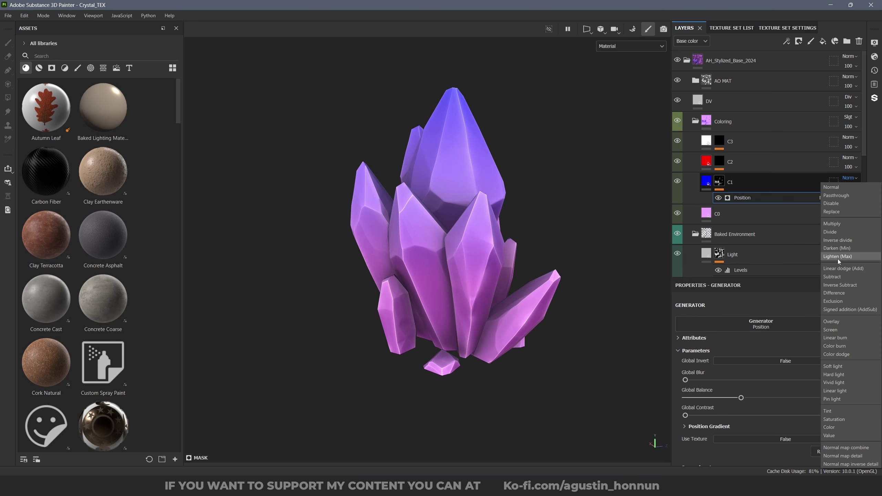
left_click(844, 266)
key("Down")
key("Down")
key("Down")
key("Down")
key("Down")
key("Down")
key("Down")
key("Down")
key("Down")
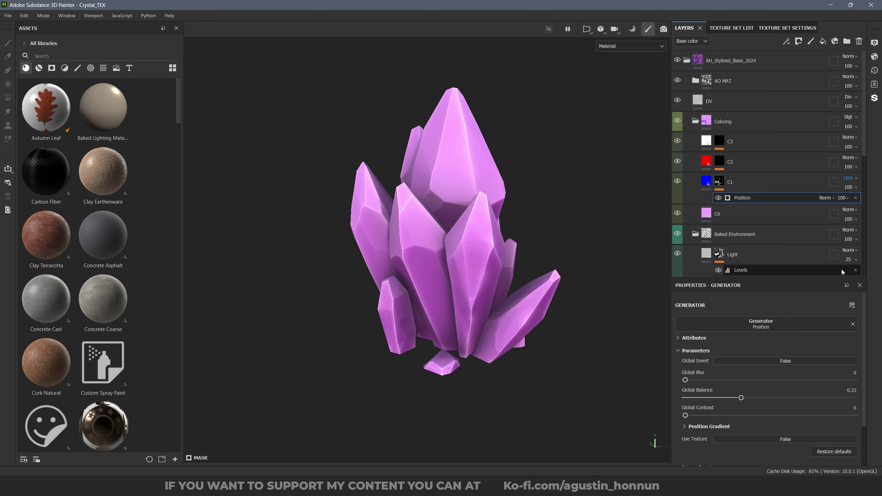
key("Down")
key("Down")
key("Down")
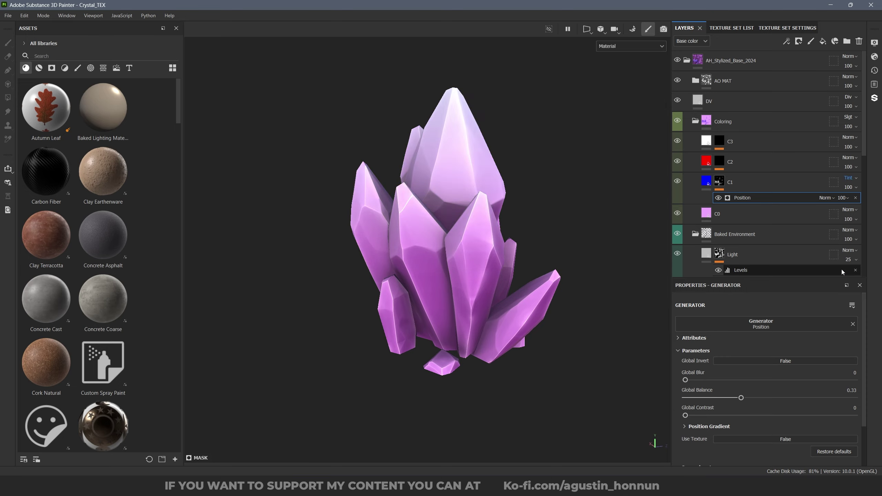
left_click(850, 179)
left_click(849, 188)
Reduce the C1 layer's opacity to 48 and check the color gradient from around the crystal.
left_click(850, 187)
left_click_drag(874, 203, 860, 204)
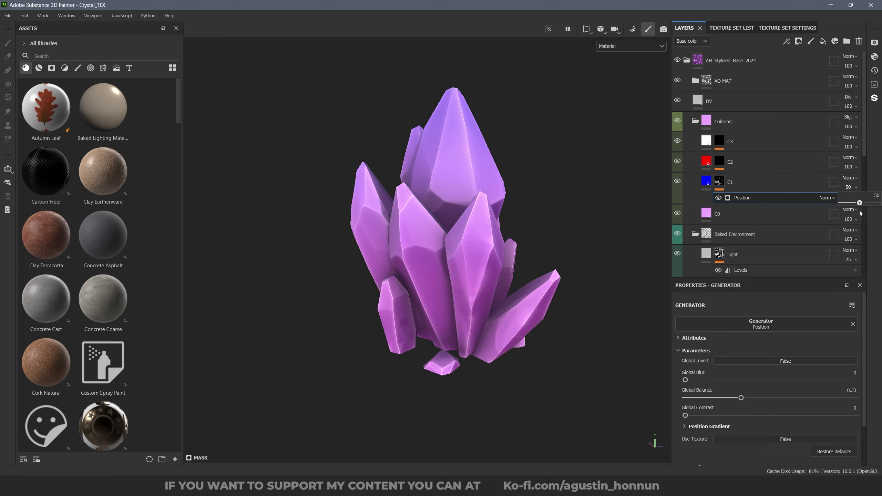
left_click_drag(493, 240, 440, 203, "alt")
right_click_drag(439, 203, 432, 214, "alt")
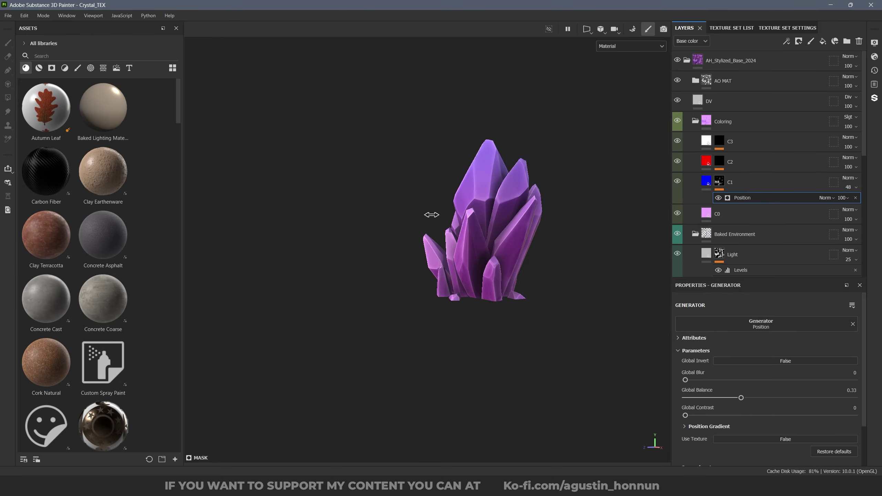
left_click_drag(501, 219, 407, 220, "alt")
scroll(507, 214, "up", 2)
middle_click_drag(518, 216, 413, 217, "alt")
left_click_drag(412, 217, 504, 222, "alt")
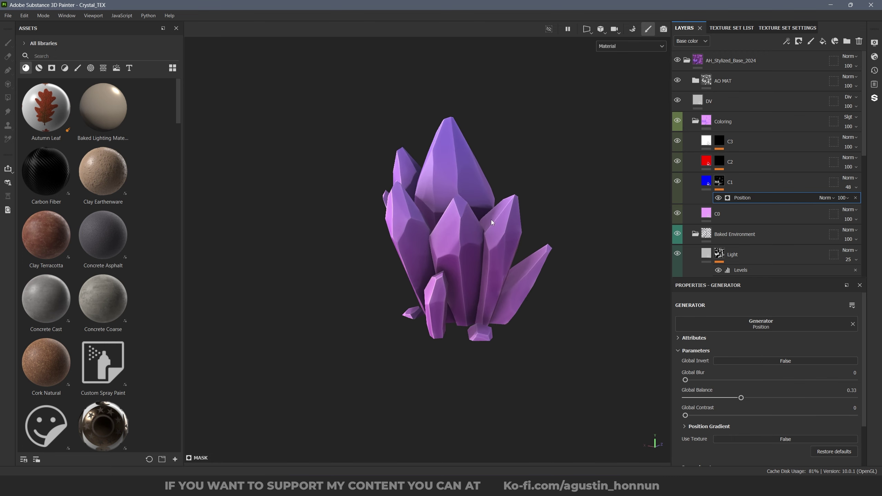
Rename the C1 layer to Gradient.
double_click(753, 183)
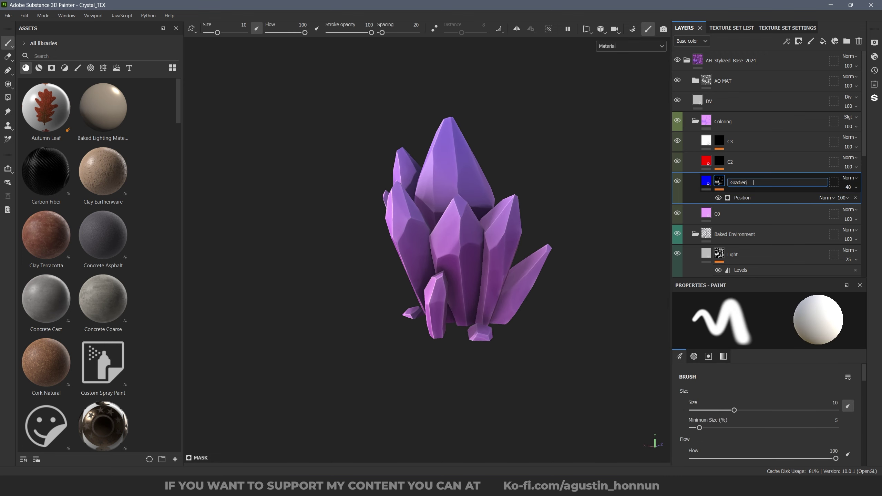
type("Gradient")
key("Return")
Duplicate the Gradient layer, placing the copy directly beneath the original with an opacity of 100.
key("ctrl+d")
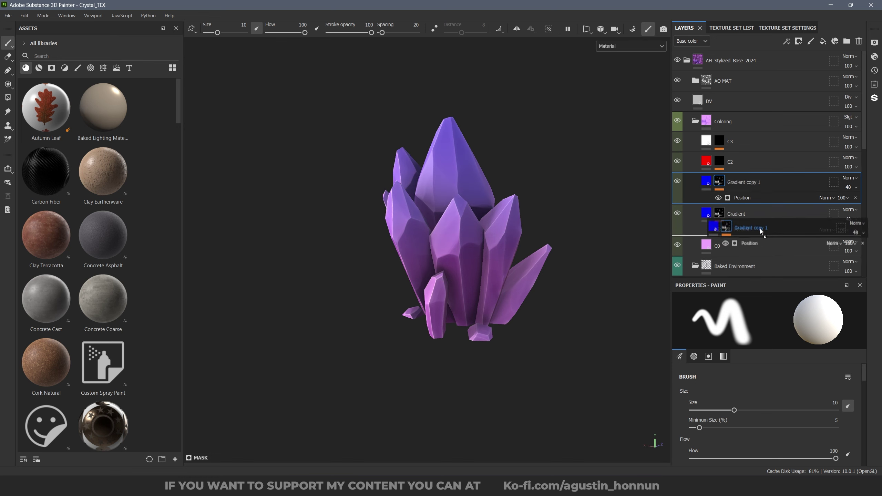
scroll(500, 257, "up", 2)
left_click_drag(475, 225, 455, 230, "alt")
left_click_drag(859, 236, 881, 235)
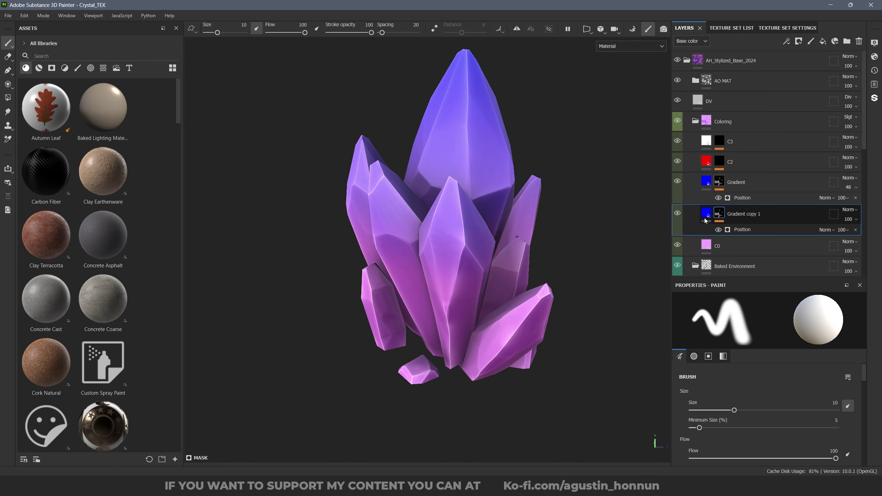
Set the duplicated gradient layer's base color to purple BD00FF and its Position generator's Global Balance to 0.8.
left_click(706, 215)
left_click(788, 429)
left_click_drag(838, 365, 838, 353)
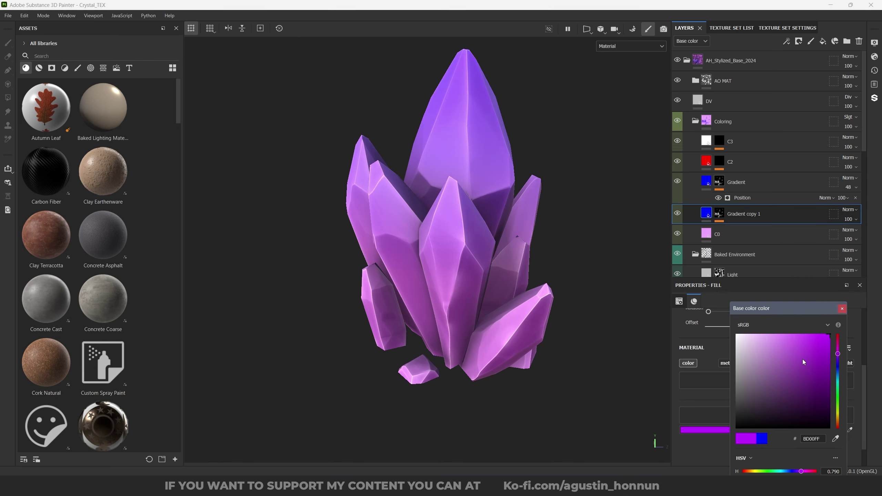
left_click(842, 308)
left_click(720, 213)
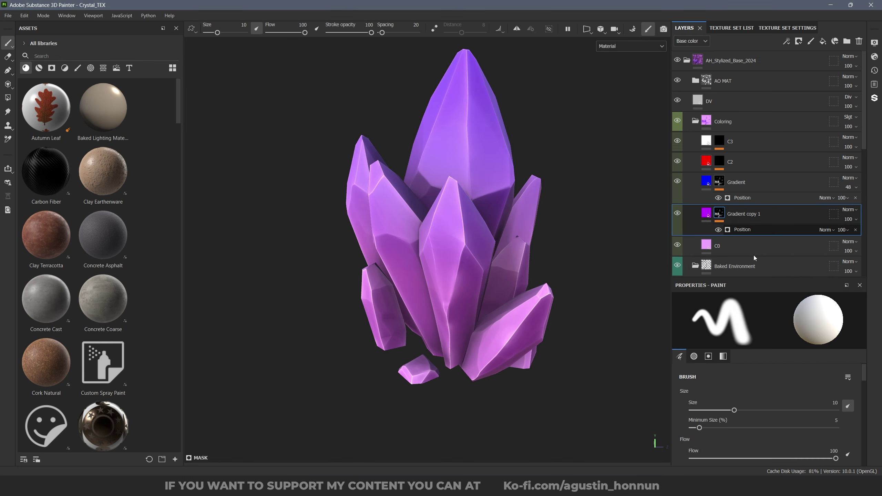
left_click(752, 229)
left_click_drag(750, 397, 821, 400)
Change the base color of Gradient copy 1 to bright green 85FF00.
left_click(706, 213)
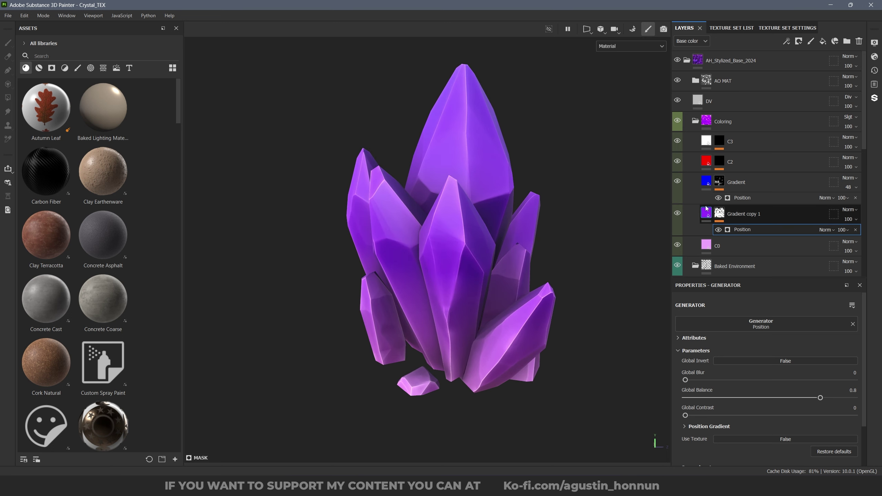
left_click(764, 429)
mouse_move(790, 371)
left_mouse_down()
mouse_move(748, 300)
mouse_move(761, 324)
left_mouse_up()
left_click_drag(837, 363, 838, 417)
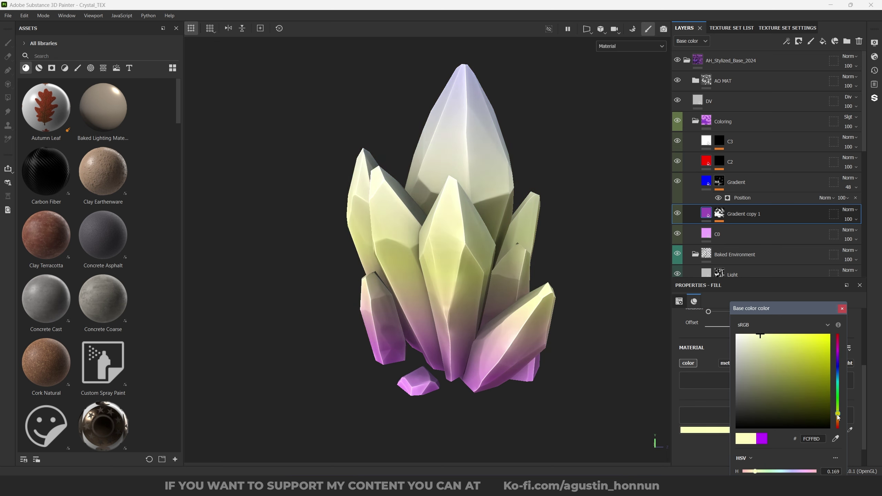
left_click_drag(804, 348, 839, 324)
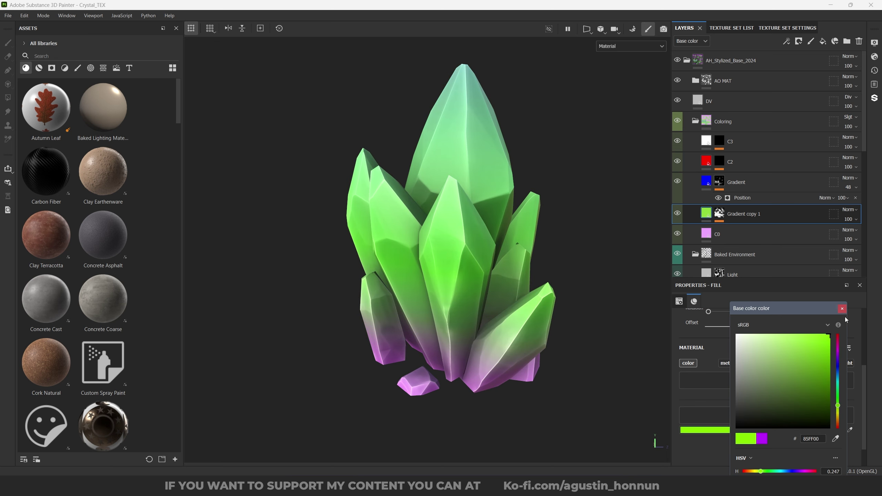
left_click(842, 309)
Set the opacity of Gradient copy 1 to 60 and its base color to red.
left_click_drag(846, 238, 841, 236)
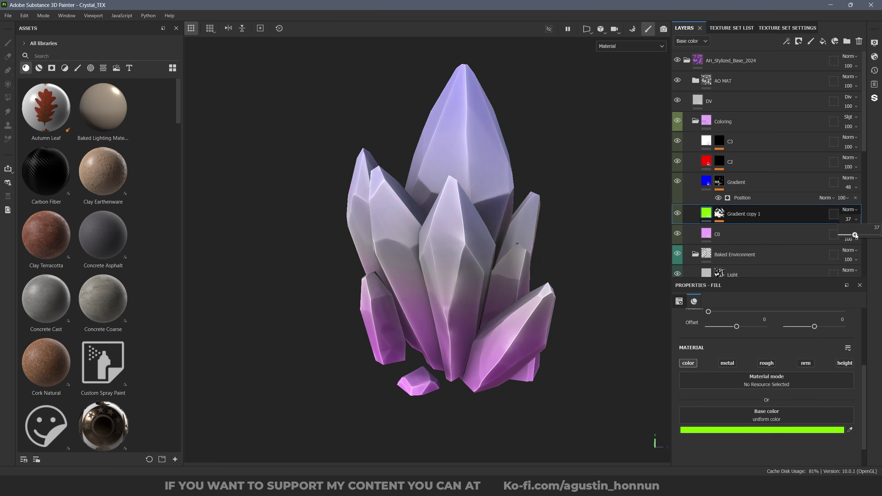
left_click(802, 429)
left_click(803, 426)
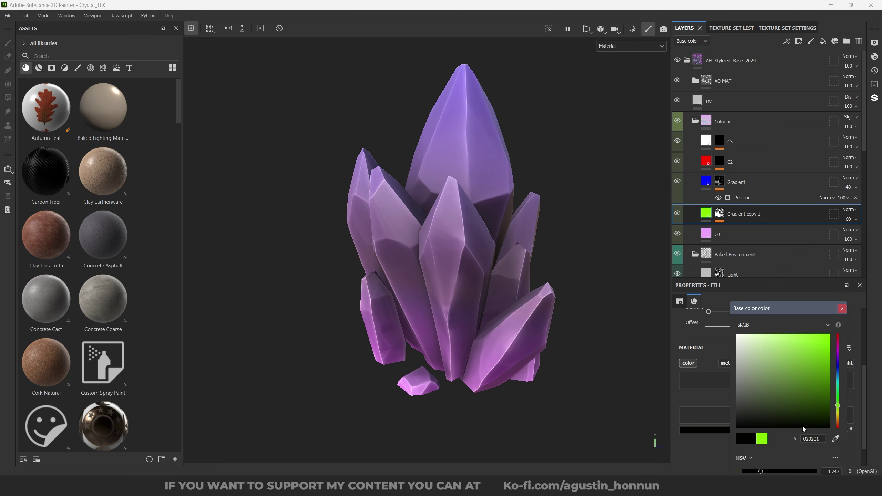
key("ctrl+z")
left_click_drag(838, 405, 841, 333)
left_click(842, 309)
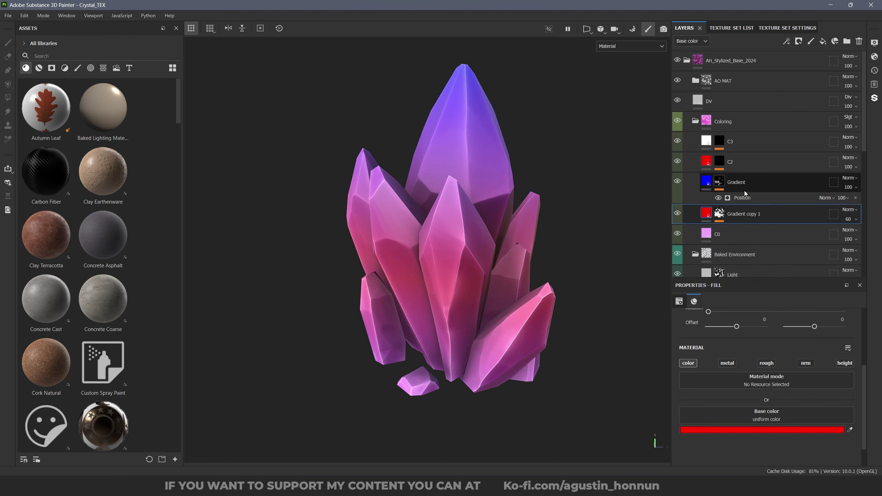
Set the Global Balance of the Position generator on Gradient copy 1 to 0.79.
left_click(719, 213)
left_click(743, 229)
left_click_drag(810, 398, 819, 397)
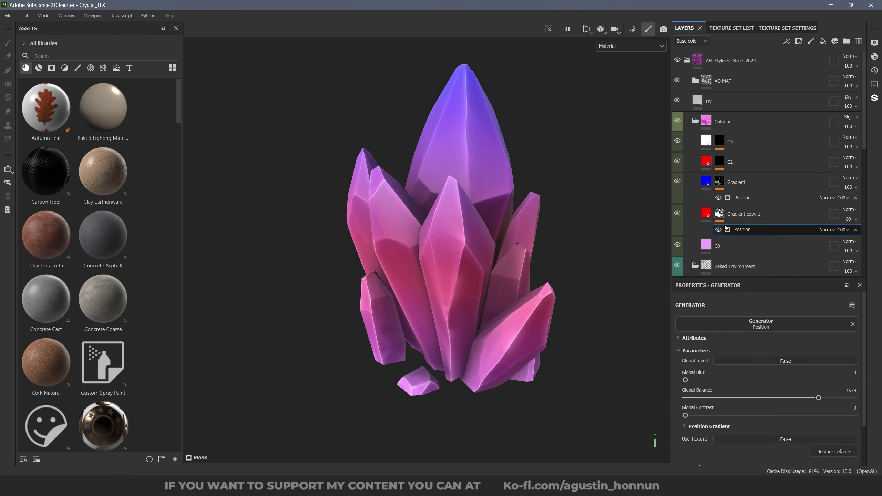
Change the base color of Gradient copy 1 to turquoise green 00FF85.
left_click(706, 213)
left_click(802, 429)
left_click_drag(838, 336, 847, 385)
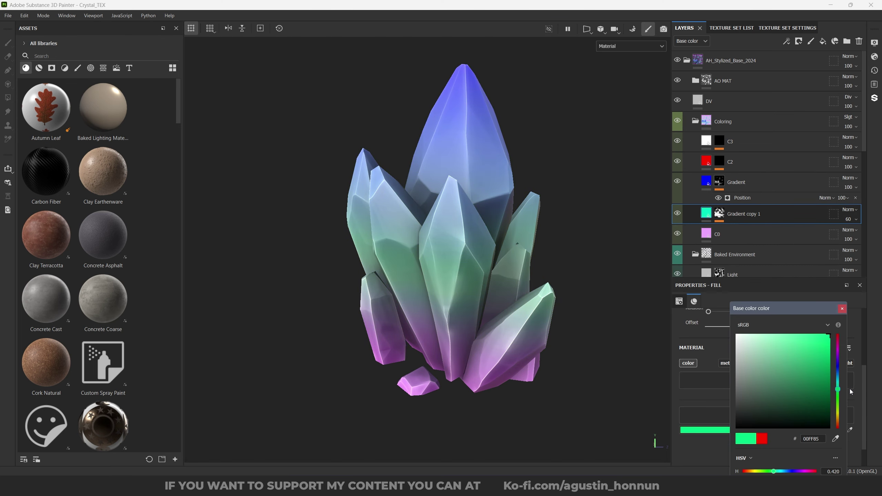
left_click(842, 309)
Set the base color of the C0 layer to saturated magenta E700FF.
scroll(388, 177, "down", 3)
left_click_drag(501, 222, 492, 239, "alt")
right_click_drag(492, 240, 453, 253, "shift")
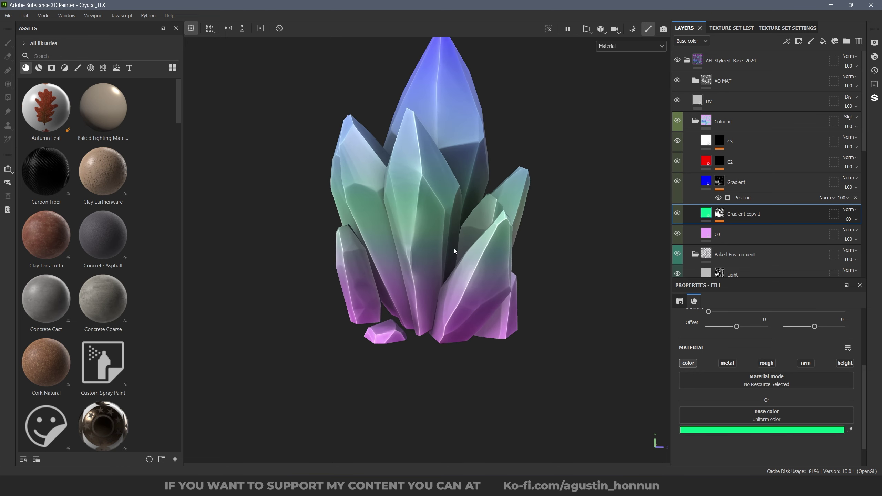
scroll(717, 195, "down", 1)
left_click(717, 209)
left_click(782, 430)
left_click_drag(795, 369, 817, 322)
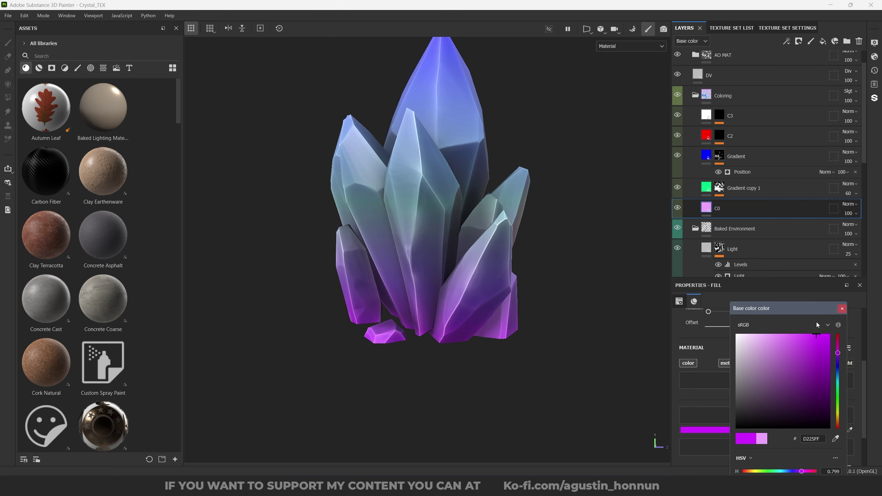
mouse_move(838, 353)
left_mouse_down()
mouse_move(840, 339)
mouse_move(840, 355)
left_mouse_up()
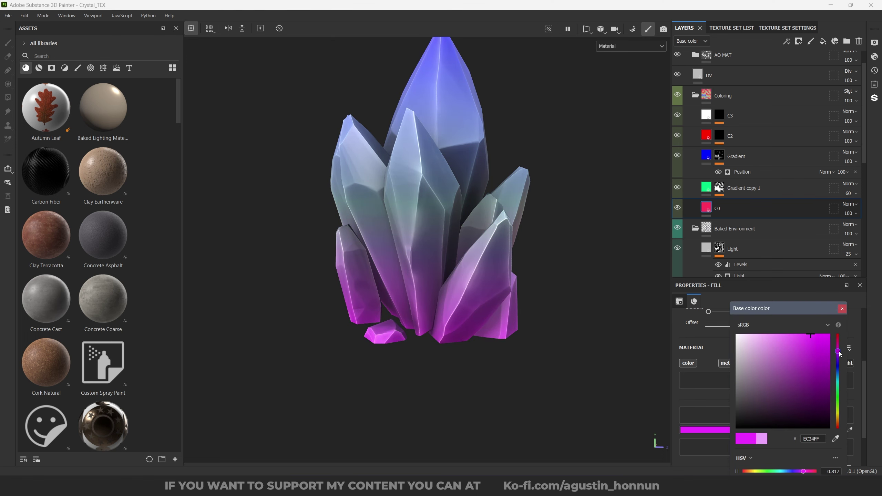
left_click_drag(838, 317, 835, 316)
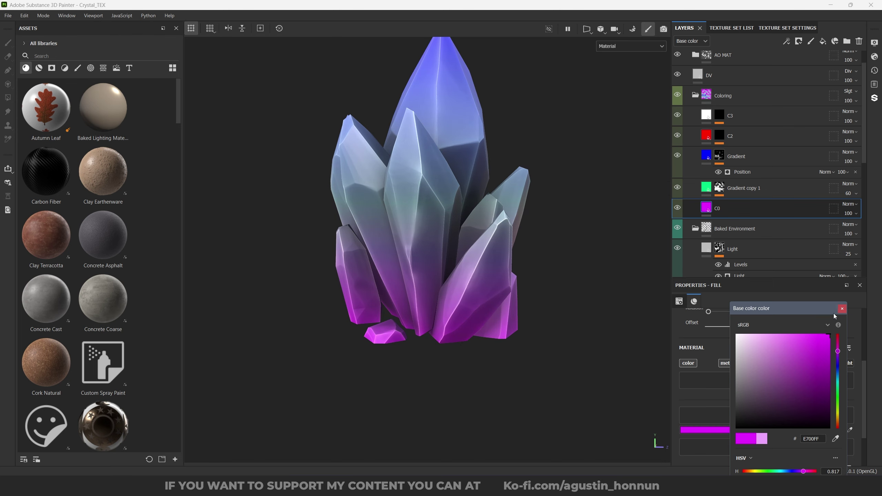
Examine the crystal's color gradient from all sides under different lighting directions.
left_click_drag(495, 248, 628, 271, "alt")
scroll(424, 254, "down", 3)
right_click_drag(629, 272, 514, 259, "shift")
scroll(460, 250, "up", 3)
left_click_drag(461, 250, 554, 260, "alt")
right_click_drag(553, 260, 485, 259, "shift")
left_click_drag(485, 259, 590, 292, "alt")
right_click_drag(591, 292, 490, 270, "shift")
left_click_drag(490, 270, 598, 280, "alt")
right_click_drag(597, 280, 539, 272, "shift")
left_click_drag(480, 264, 524, 254, "alt")
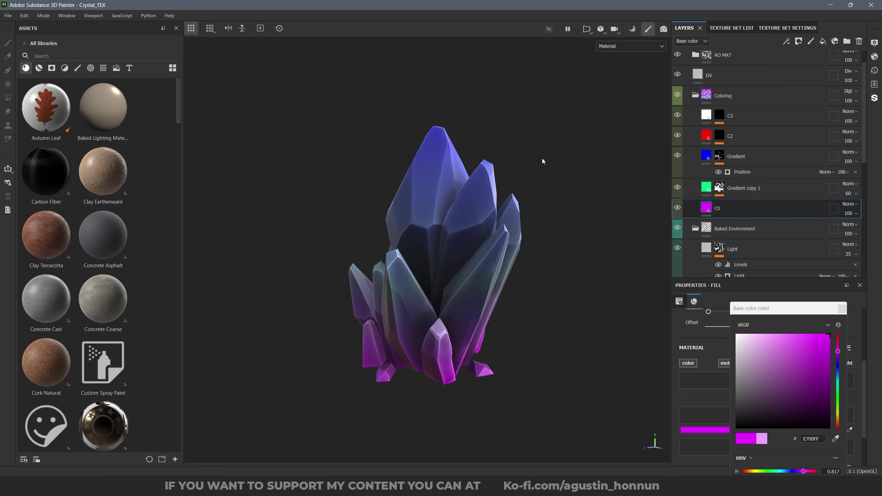
left_click_drag(543, 162, 521, 189, "alt")
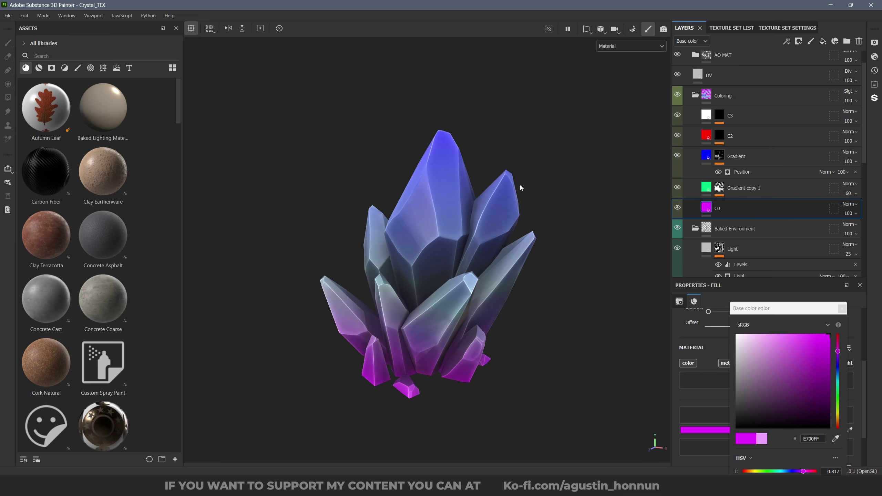
left_click_drag(384, 268, 477, 252, "alt")
scroll(438, 259, "up", 5)
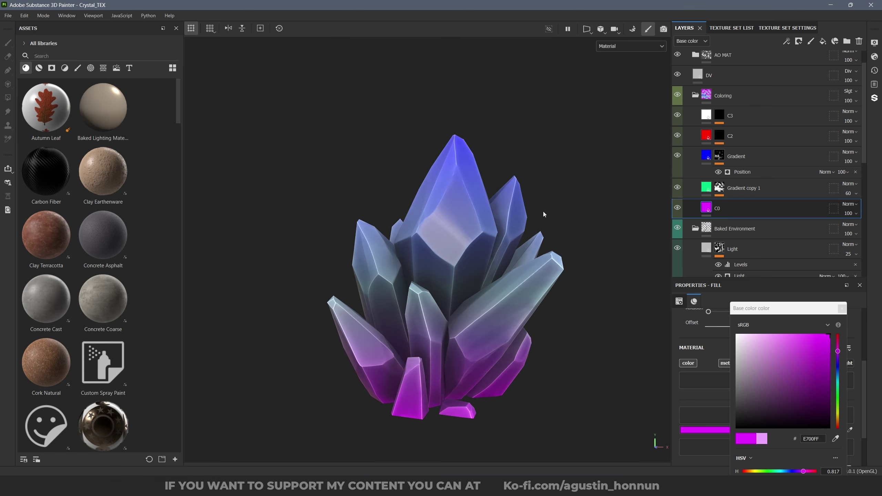
Add an Emissive channel to the Crystal_MAT texture set.
left_click(799, 28)
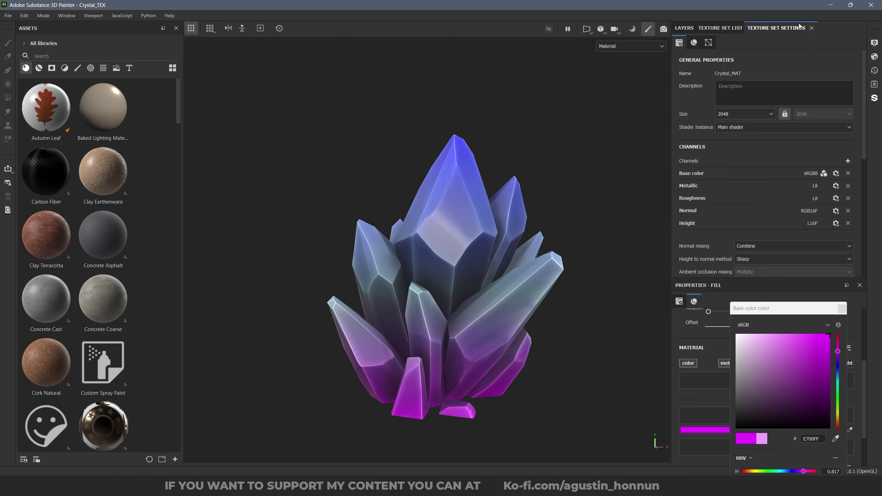
left_click(848, 161)
left_click(855, 273)
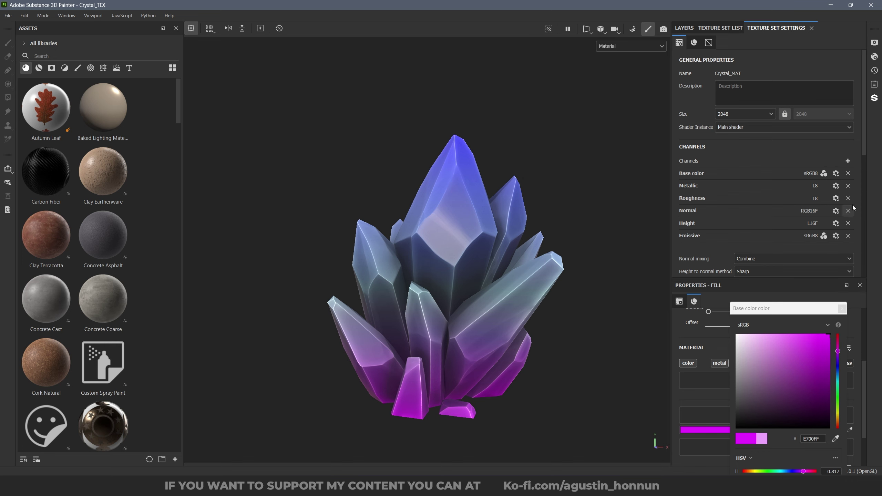
Set the Emissive intensity of the Main shader to 4.
left_click(876, 55)
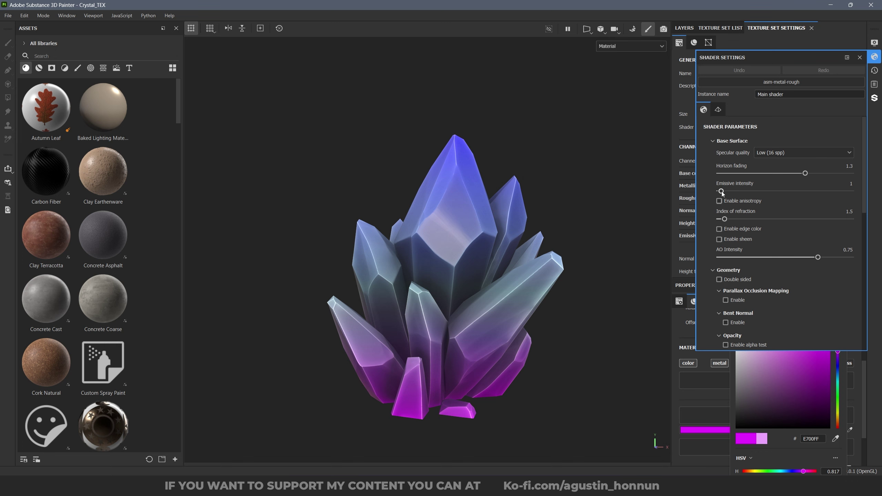
left_click_drag(722, 192, 723, 192)
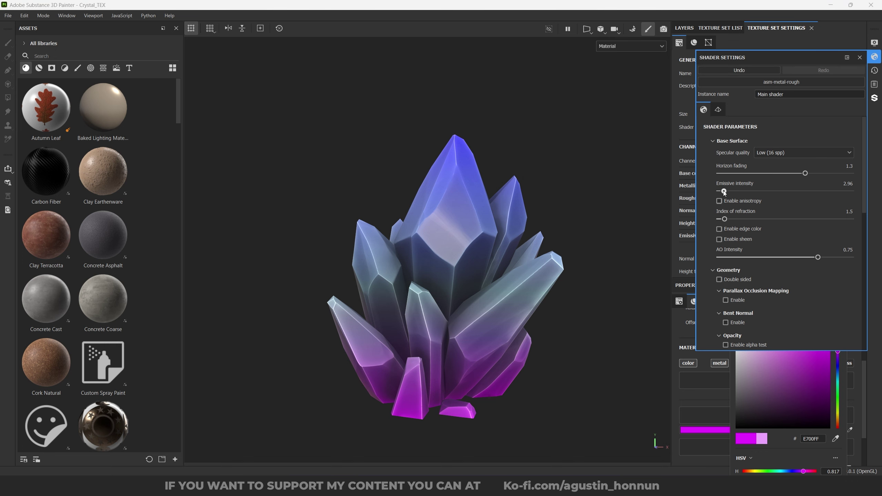
type("4")
left_click(621, 178)
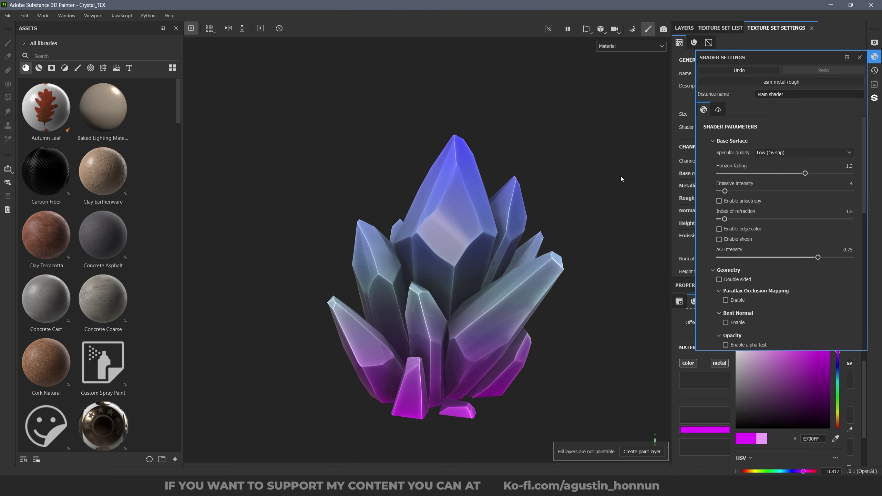
left_click(860, 57)
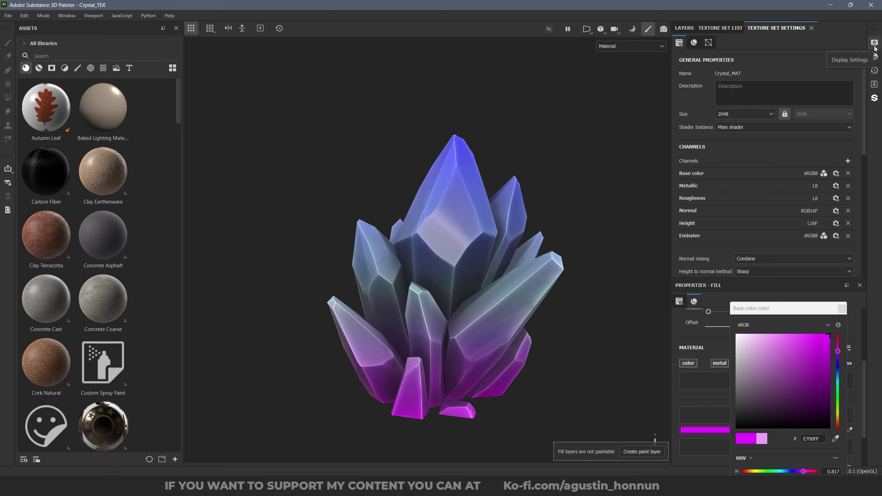
Activate post effects in the display settings and enable Vignette.
left_click(875, 48)
scroll(817, 140, "down", 10)
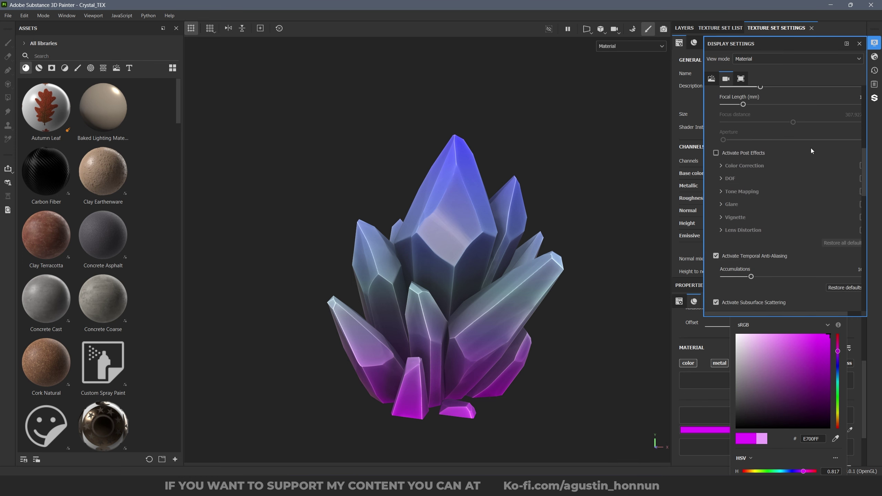
left_click(716, 153)
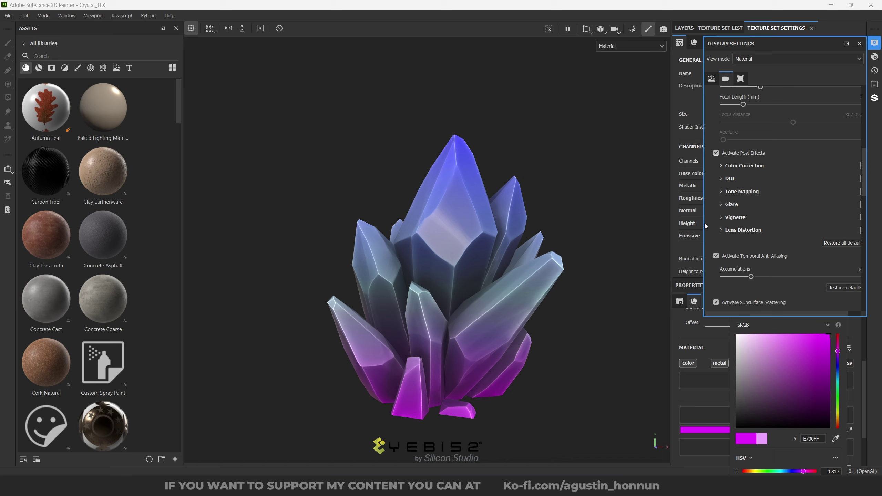
left_click_drag(703, 222, 662, 224)
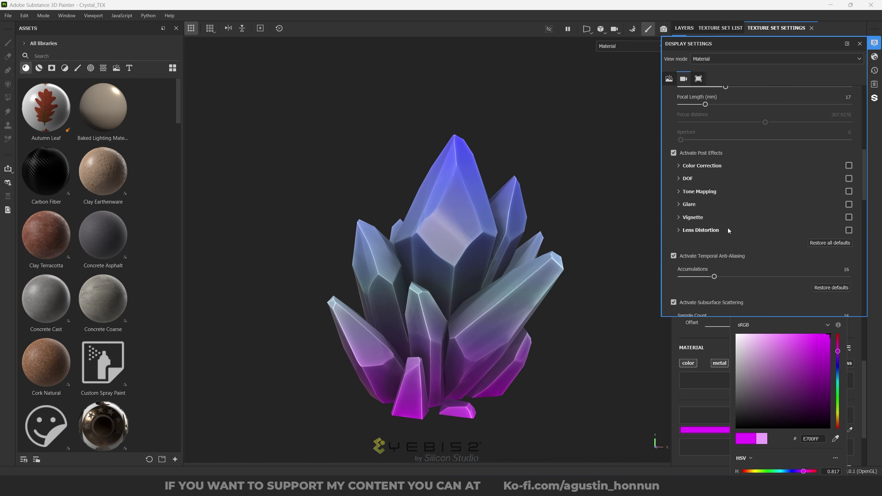
left_click(849, 217)
scroll(476, 237, "up", 3)
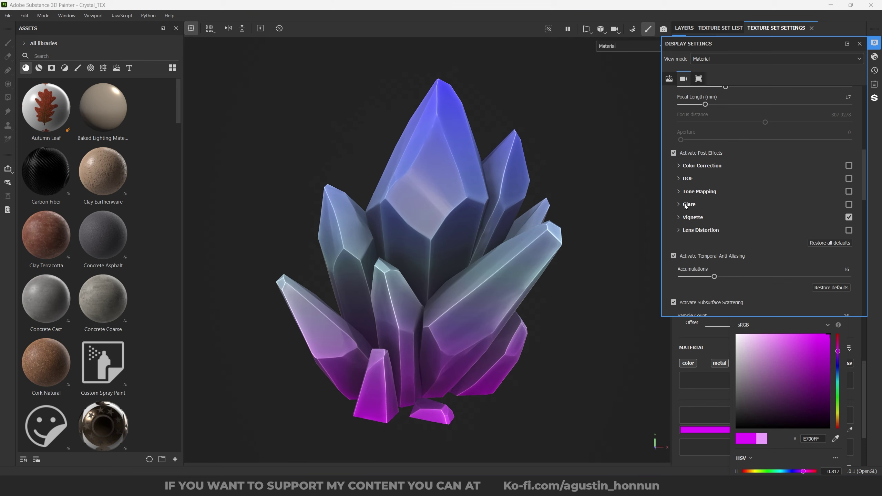
Enable the Glare post effect and set its shape to Bloom.
left_click(684, 204)
left_click(849, 204)
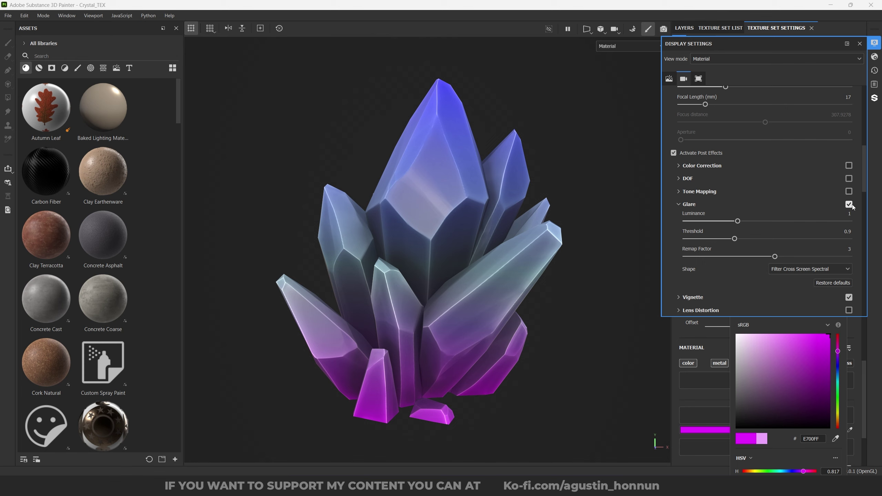
left_click(808, 270)
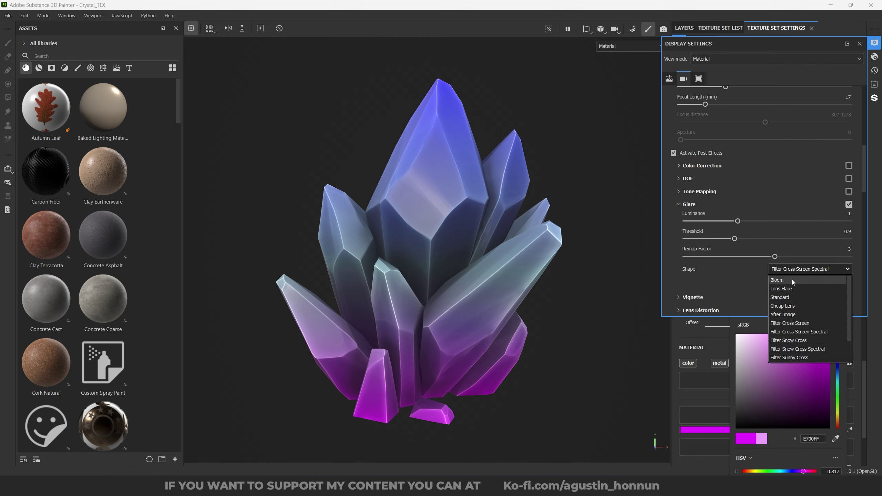
left_click(792, 280)
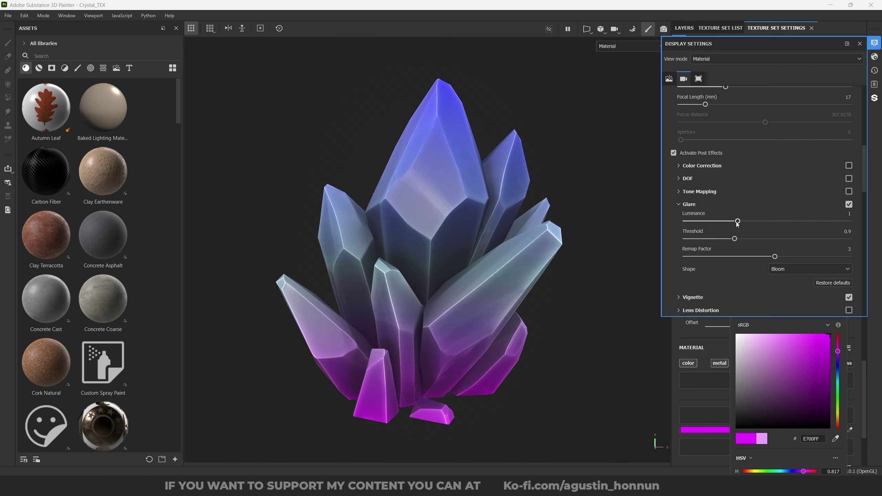
left_click(860, 44)
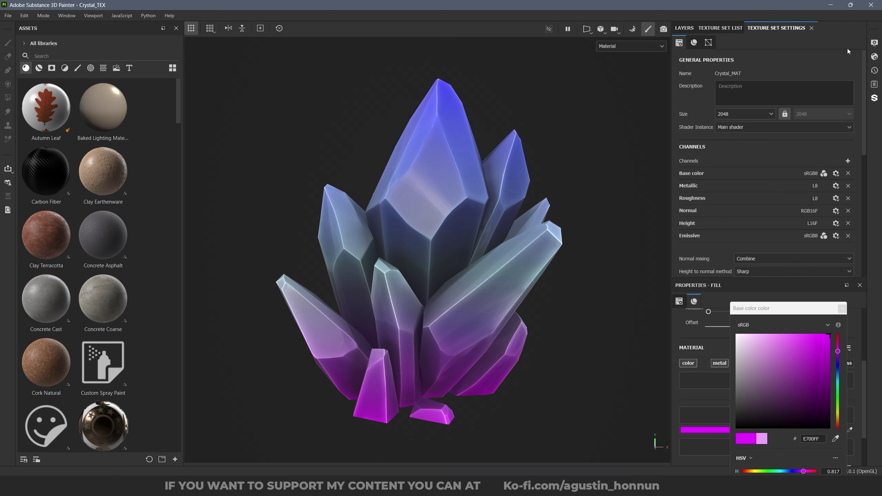
Duplicate the Gradient layer in the Coloring folder.
left_click(692, 28)
left_click_drag(526, 199, 531, 183, "alt")
left_click(742, 155)
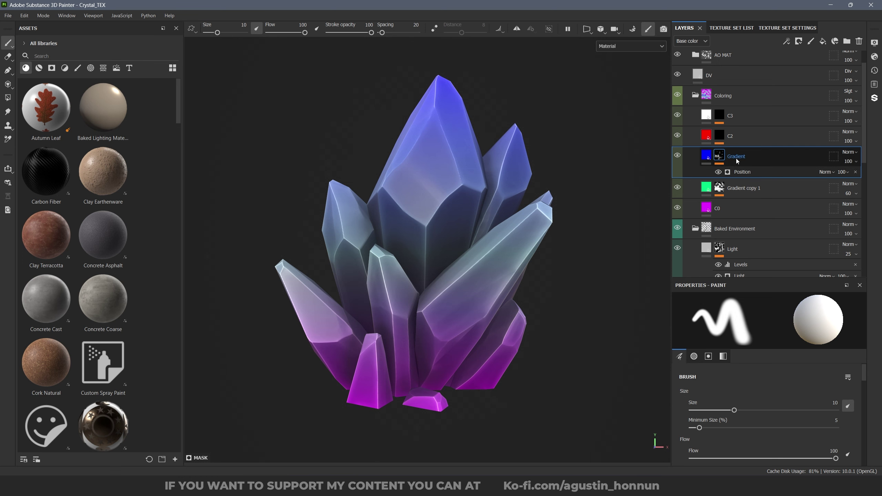
key("ctrl+d")
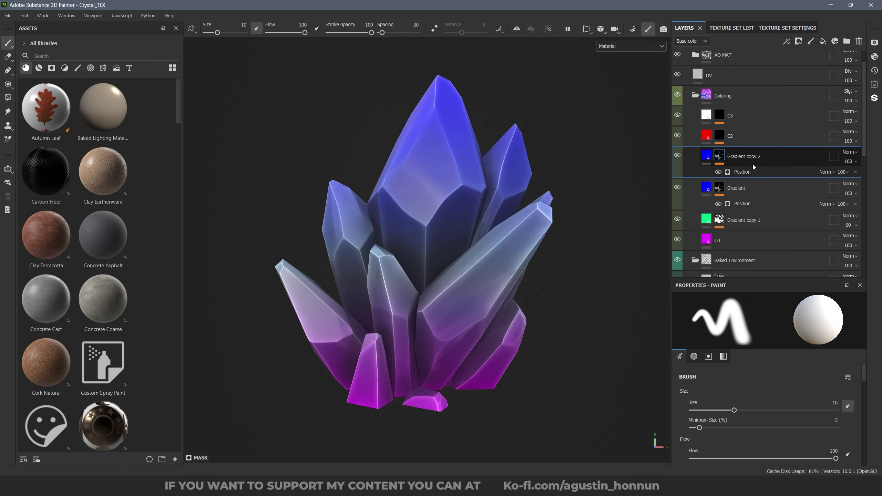
Give Gradient copy 2 a blue 0000FF emissive color sampled from its base color, and keep only its emissive channel active.
left_click(704, 158)
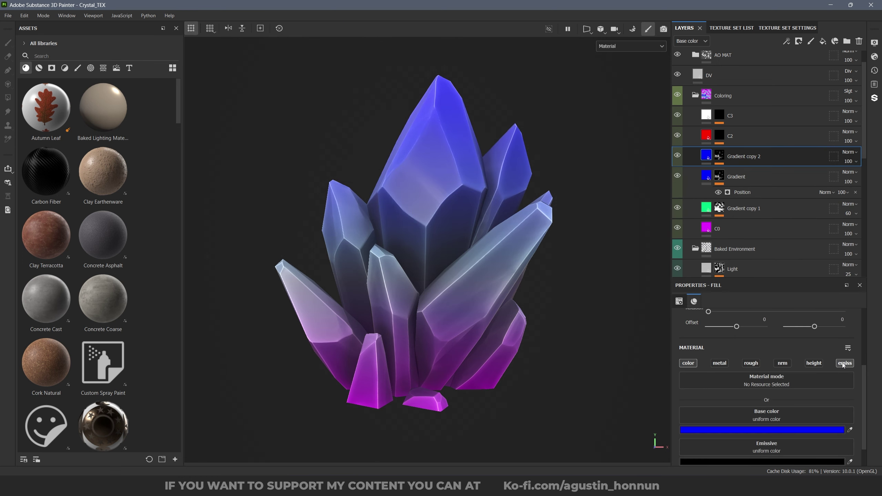
left_click_drag(573, 295, 579, 311, "alt")
scroll(853, 419, "down", 1)
left_click(850, 437)
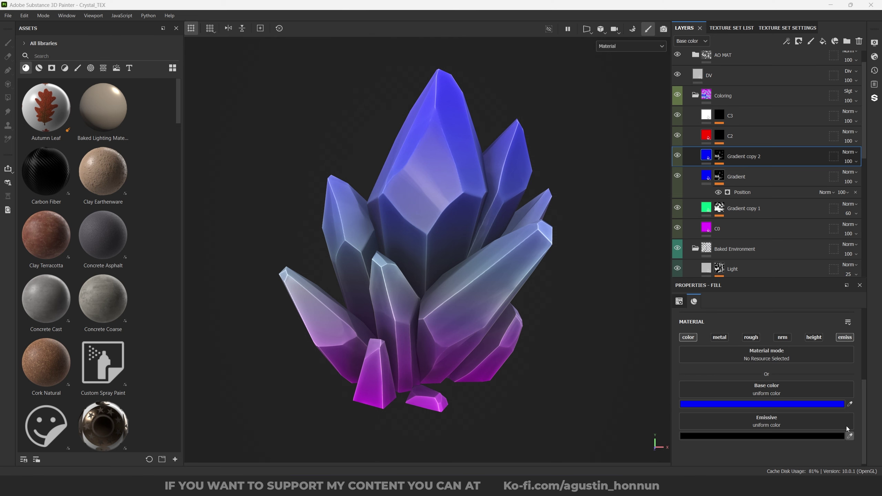
left_click(826, 403)
left_click_drag(511, 316, 500, 314, "alt")
middle_click_drag(511, 311, 505, 305, "alt")
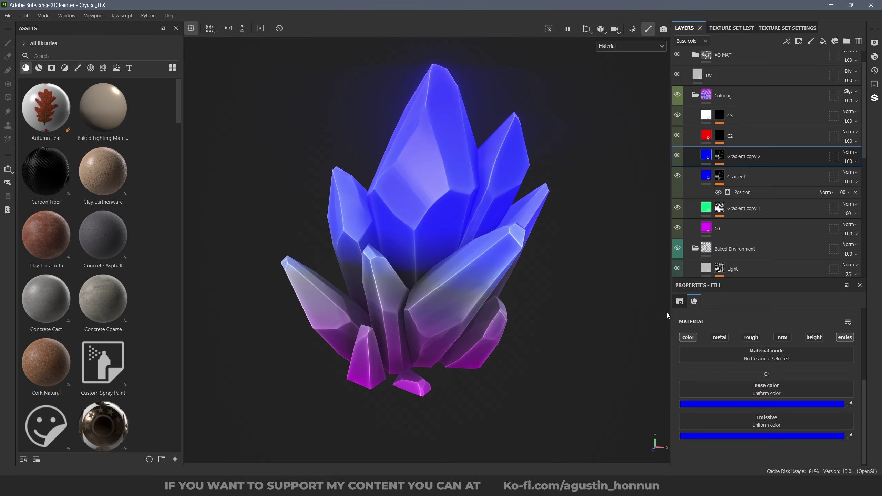
left_click(849, 341, "alt")
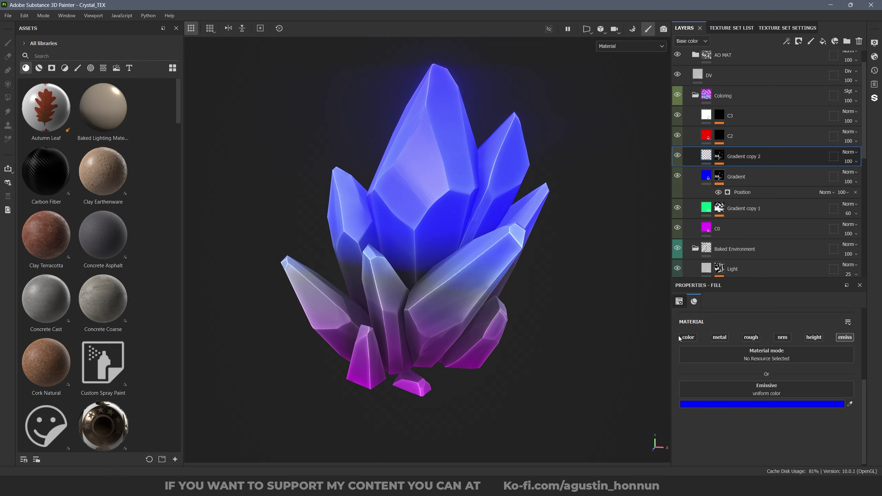
Set the Global Balance of the Position generator in the Gradient copy 2 mask to 0.38.
left_click(723, 158)
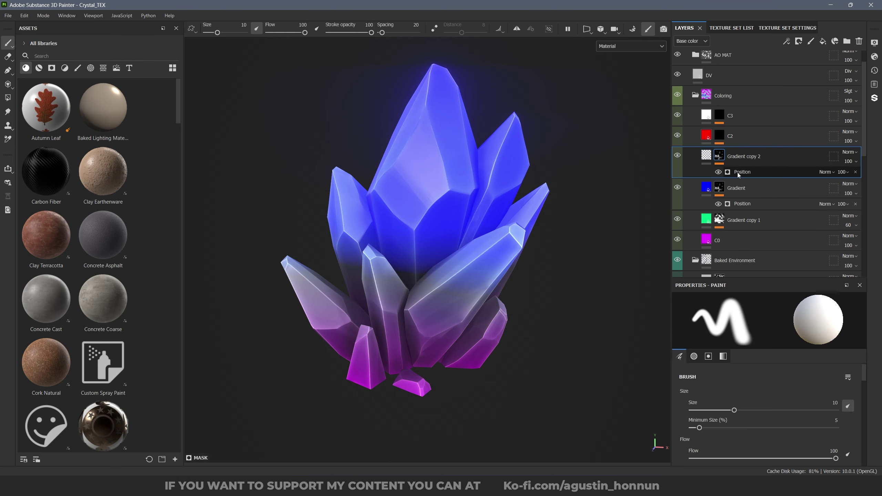
left_click(738, 173)
left_click_drag(742, 399, 853, 403)
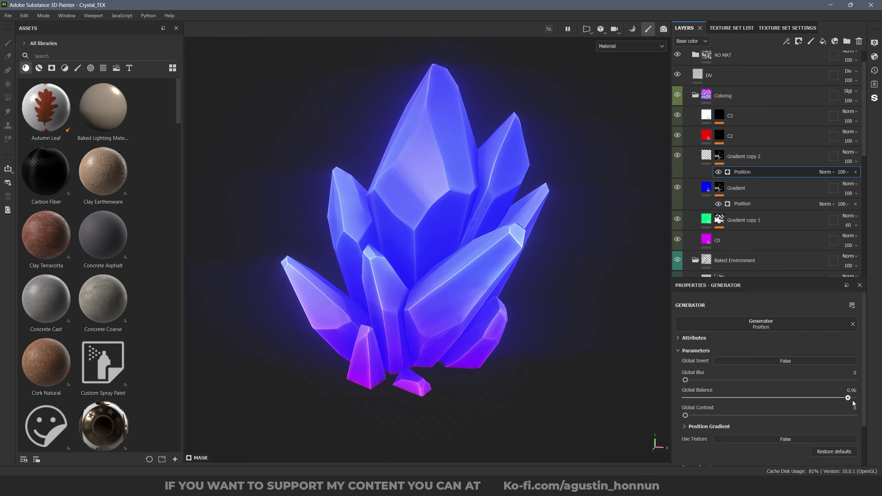
mouse_move(765, 393)
left_mouse_down()
mouse_move(731, 389)
mouse_move(750, 391)
left_mouse_up()
Try a Blur filter on the Gradient copy 2 mask and delete it again.
right_click(760, 171)
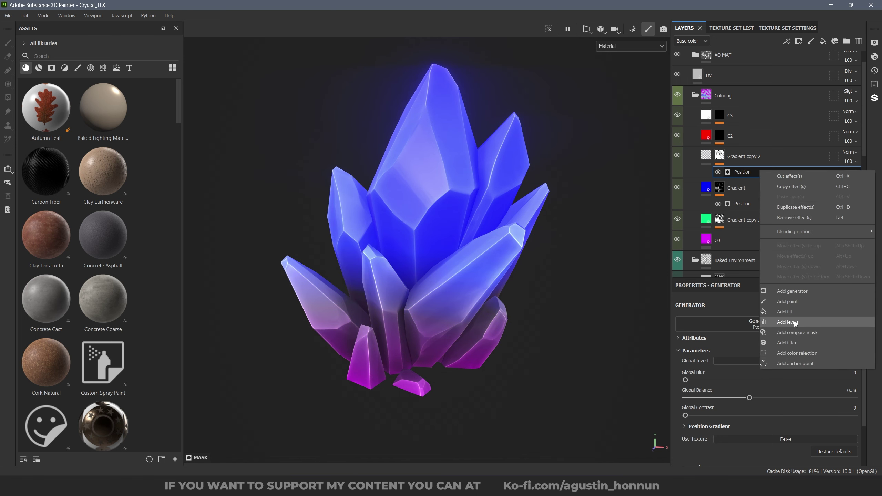
left_click(795, 342)
left_click(790, 329)
left_click(838, 356)
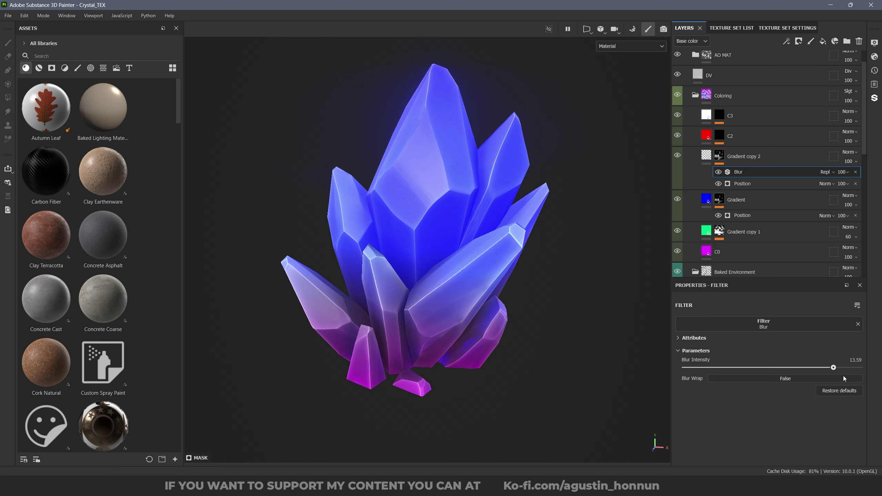
key("Delete")
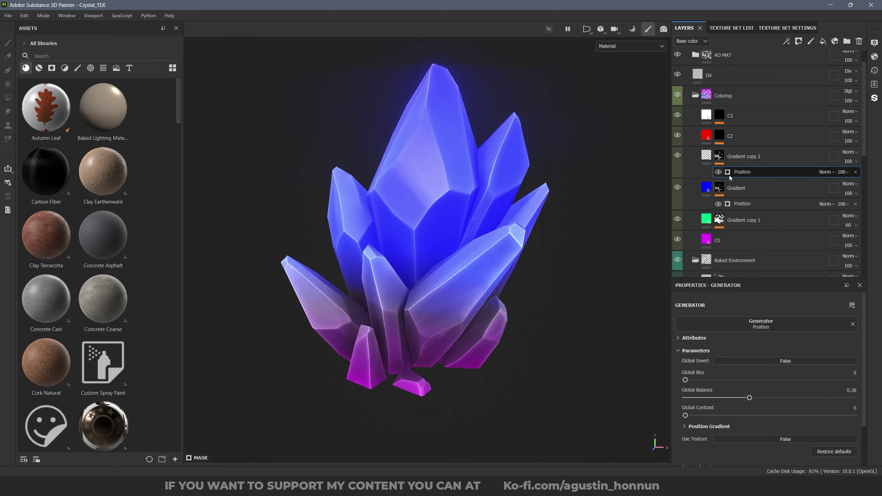
Change the emissive color of Gradient copy 2 through orange to magenta while tuning its mask with a Levels effect.
left_click(710, 157)
left_click(707, 155)
left_click(764, 404)
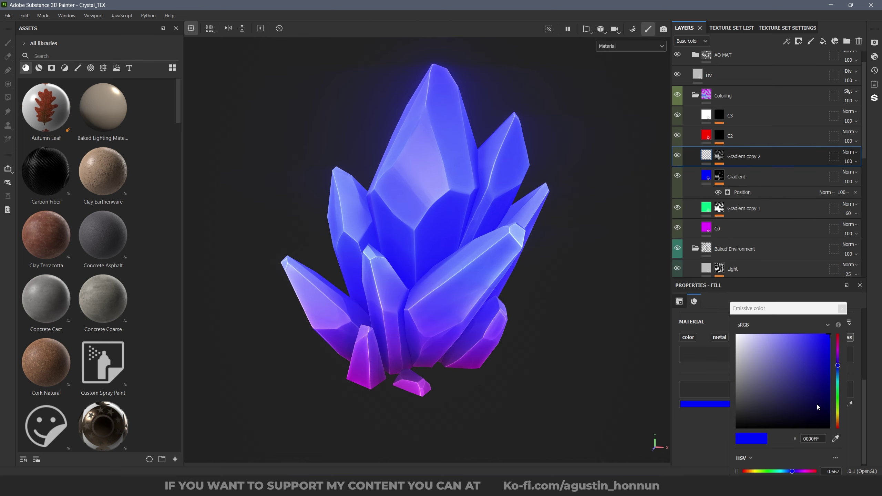
left_click_drag(838, 365, 833, 449)
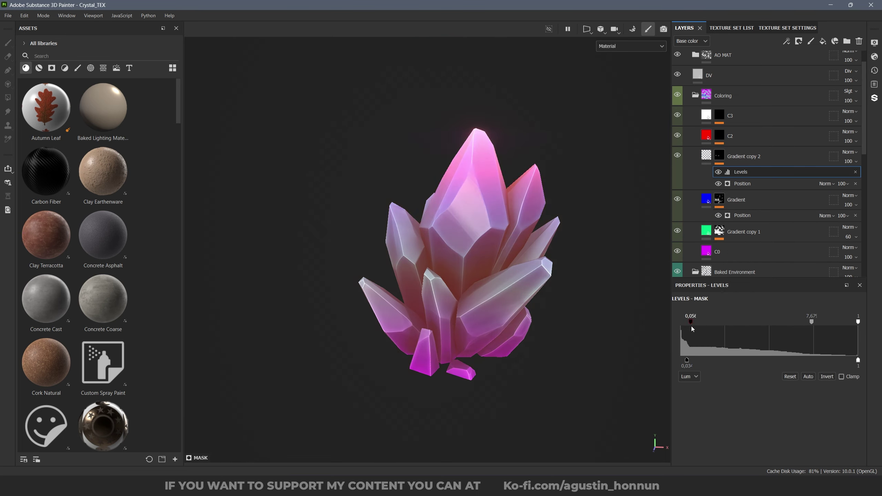
left_click_drag(740, 323, 723, 322)
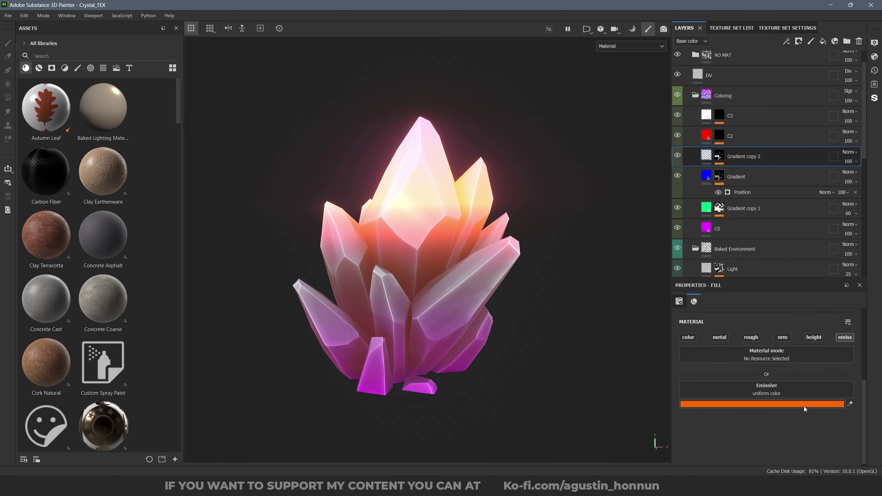
left_click(803, 406)
Refine the Levels on the Gradient copy 2 mask, lowering the output white to about 0.29 to soften the glow.
left_click(733, 162)
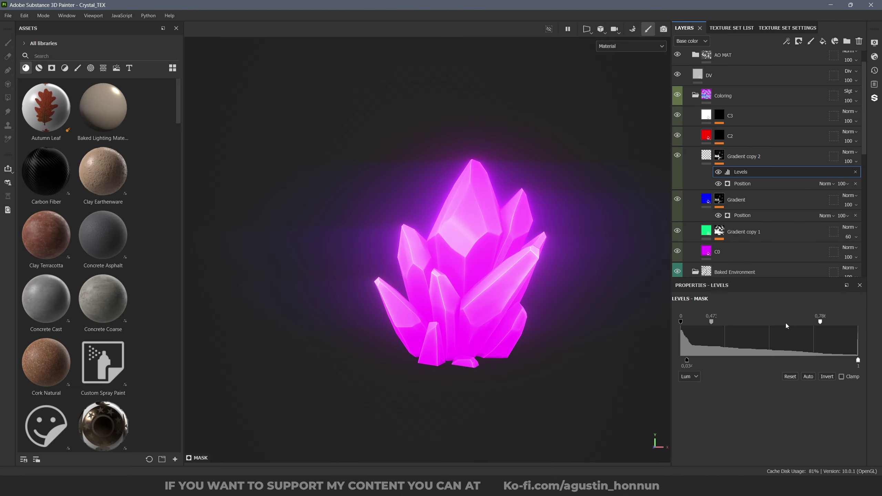
left_click_drag(786, 323, 720, 322)
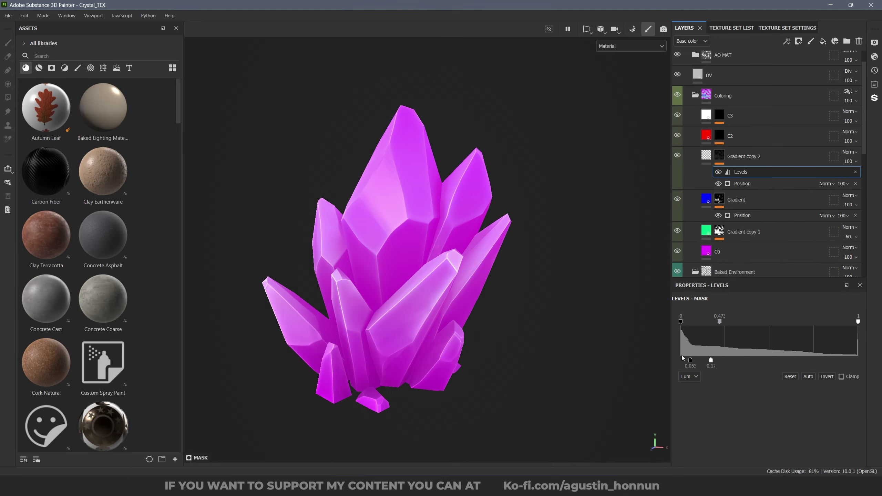
left_click_drag(680, 360, 685, 362)
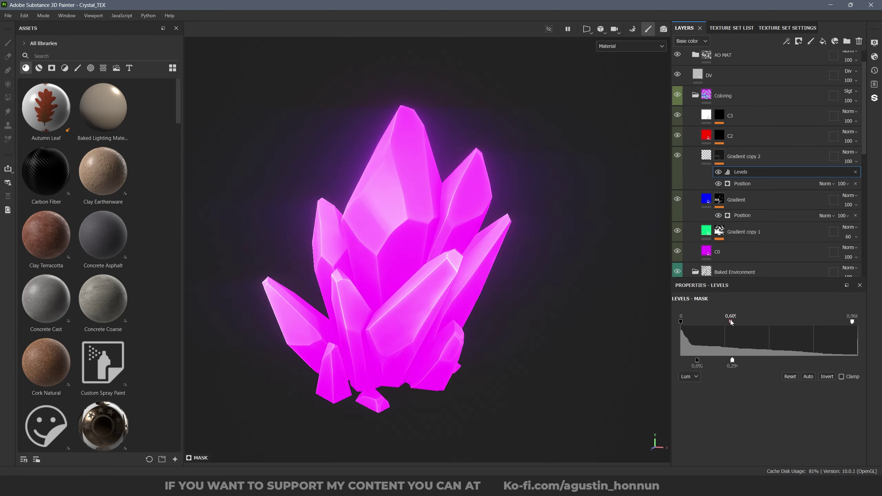
Shift the emissive hue of the Gradient copy 2 layer in the L2 folder from violet-blue toward magenta.
right_click(759, 157)
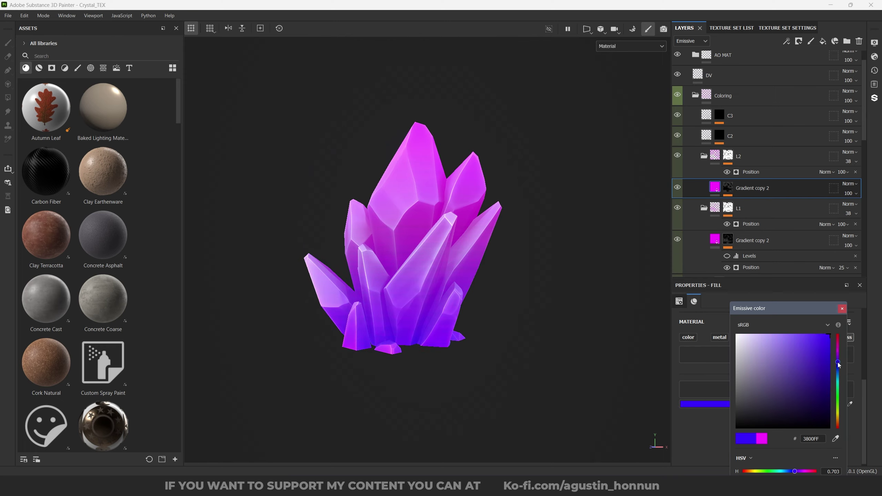
left_click_drag(838, 363, 838, 343)
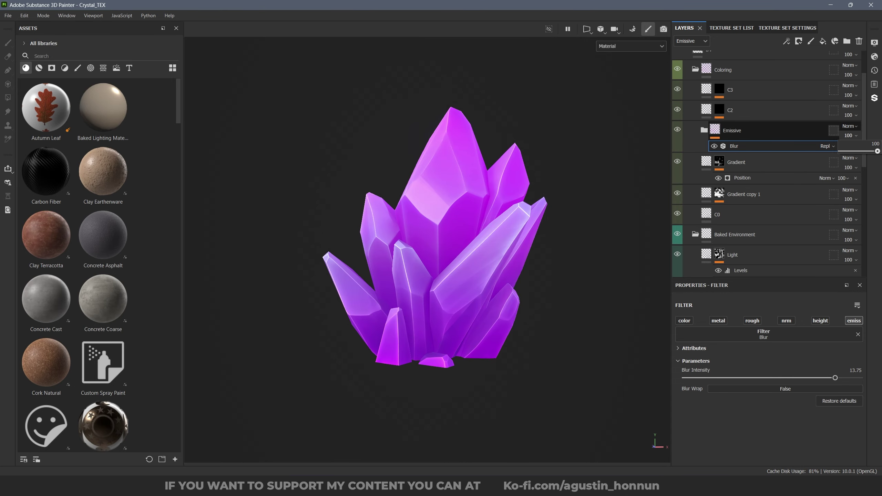
Examine the crystal's glow from several angles and compare it with the Emissive folder hidden and shown.
scroll(445, 236, "up", 3)
mouse_move(450, 231)
left_mouse_down("alt")
mouse_move(457, 227)
mouse_move(461, 241)
mouse_move(396, 211)
mouse_move(378, 158)
left_mouse_up("alt")
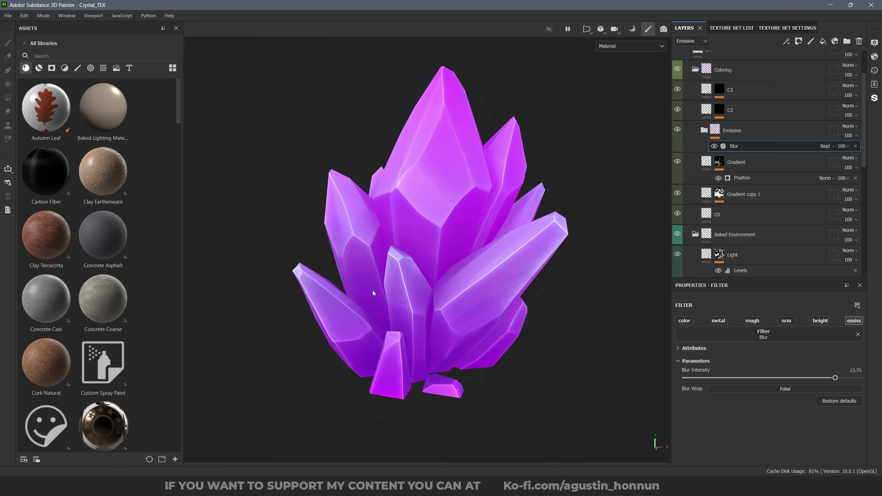
mouse_move(372, 290)
left_mouse_down("alt")
mouse_move(426, 295)
mouse_move(441, 270)
mouse_move(333, 286)
mouse_move(411, 259)
mouse_move(441, 220)
mouse_move(544, 239)
mouse_move(454, 233)
left_mouse_up("alt")
scroll(426, 295, "down", 3)
scroll(416, 276, "up", 2)
scroll(466, 265, "up", 1)
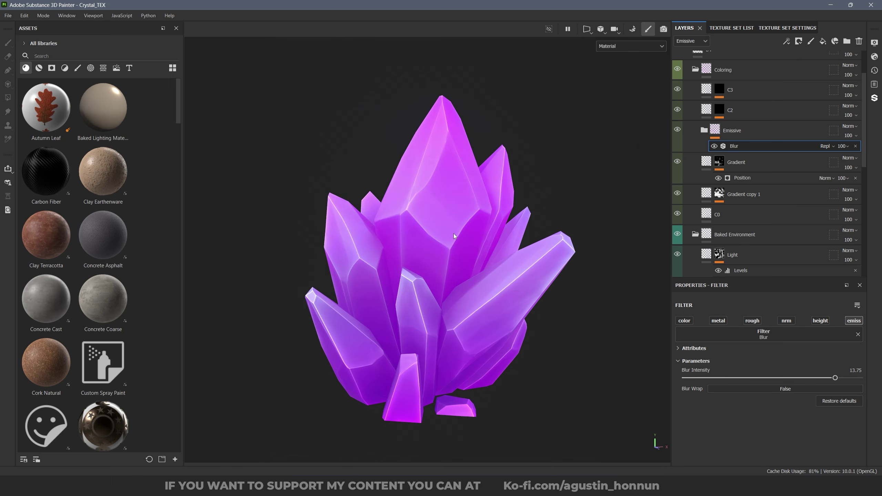
left_click(677, 130)
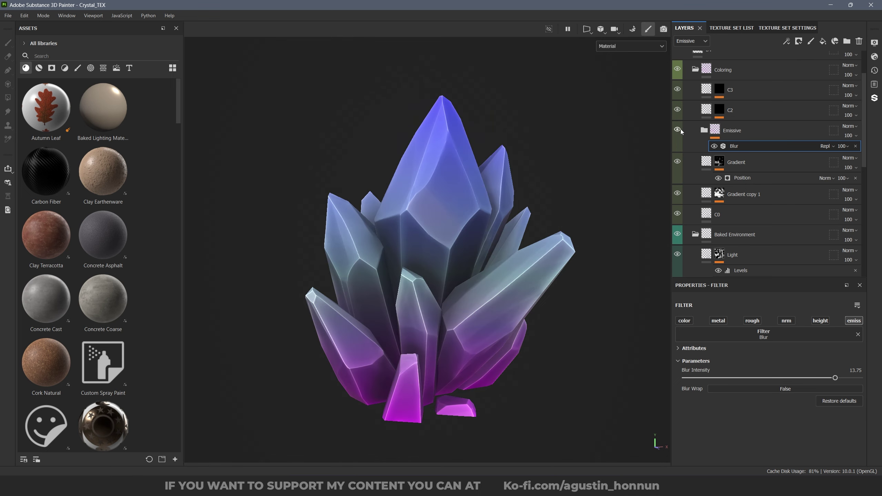
left_click(678, 130)
left_click(677, 129)
left_click(677, 130)
left_click(677, 129)
left_click(678, 130)
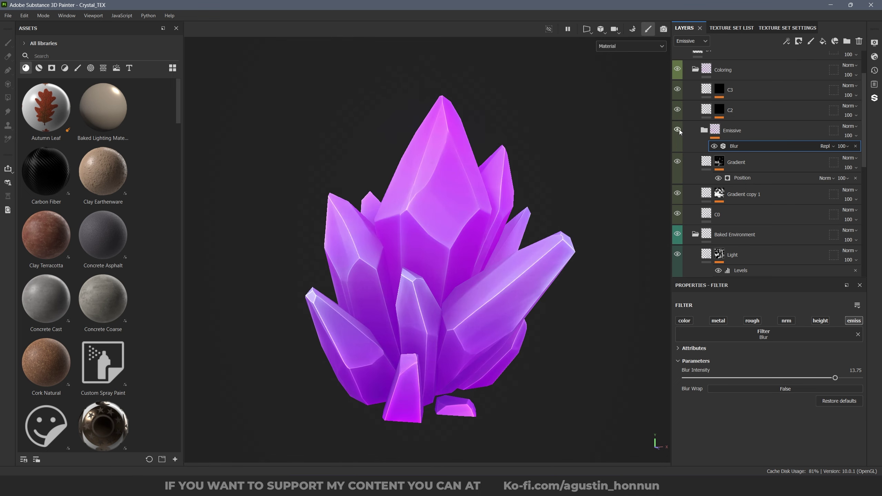
Add a black mask to the Emissive folder in the Coloring group.
left_click(737, 132)
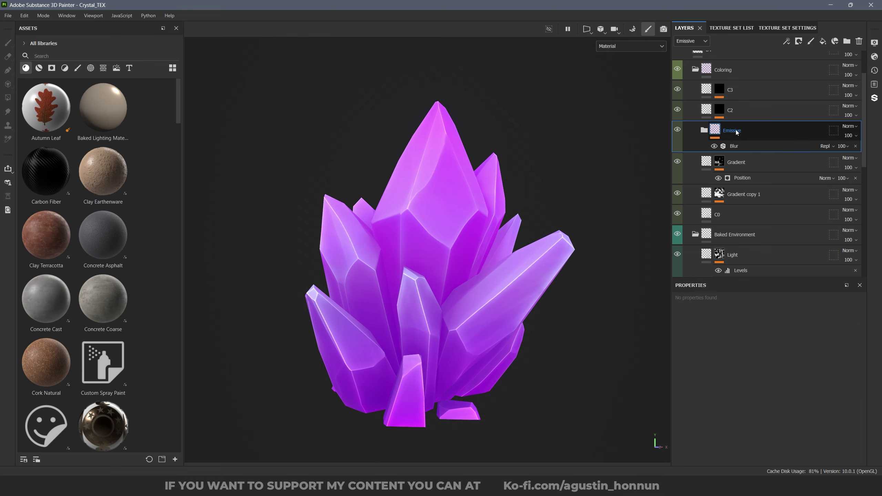
right_click(736, 132)
left_click(769, 16)
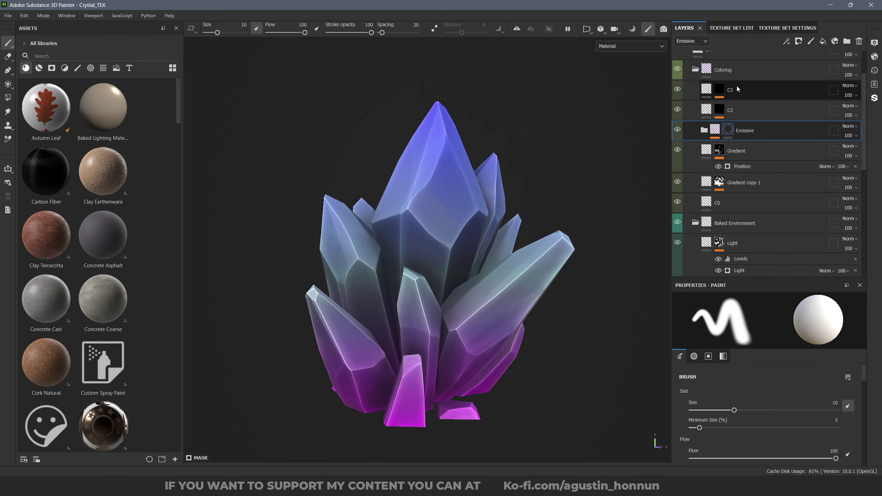
right_click(733, 128)
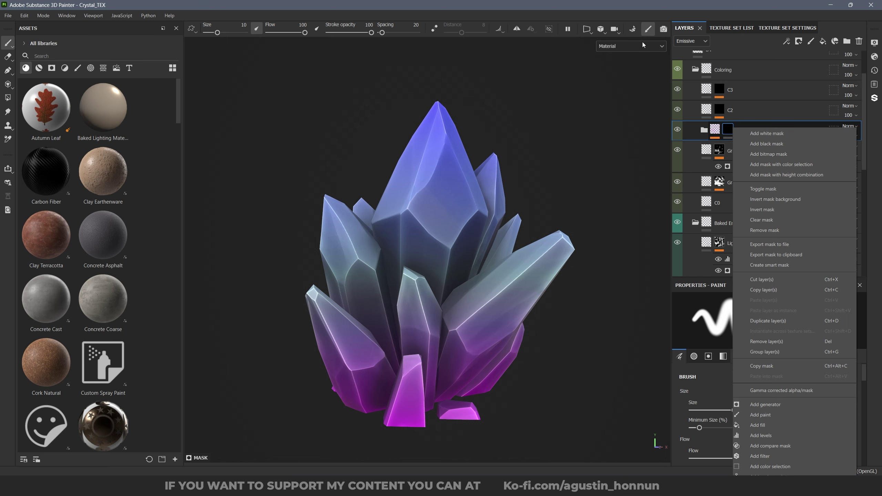
Bake only the Height mesh map for Crystal_MAT at 4096 output size, using the existing high-poly mesh settings.
left_click(632, 30)
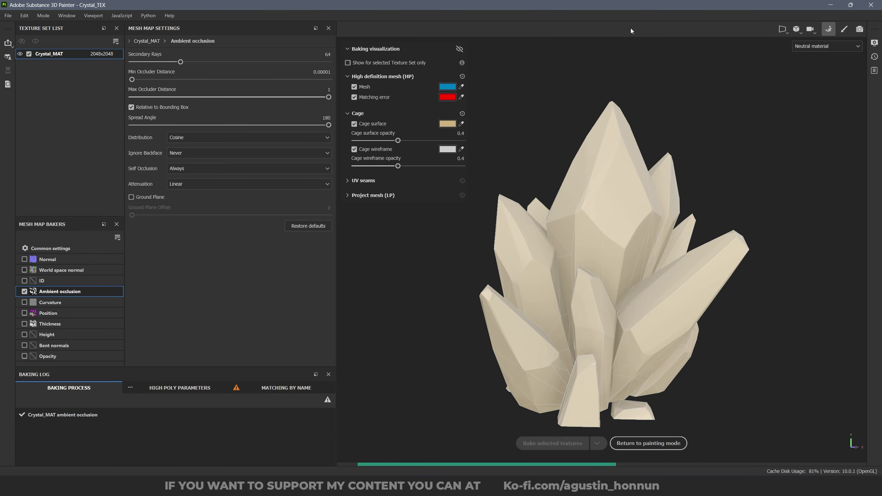
left_click(24, 335)
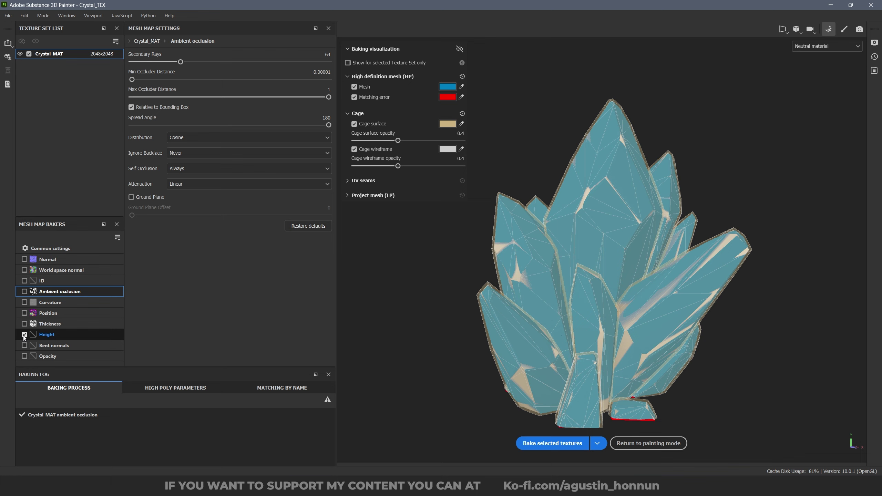
left_click(54, 335)
middle_click_drag(483, 325, 476, 295, "alt")
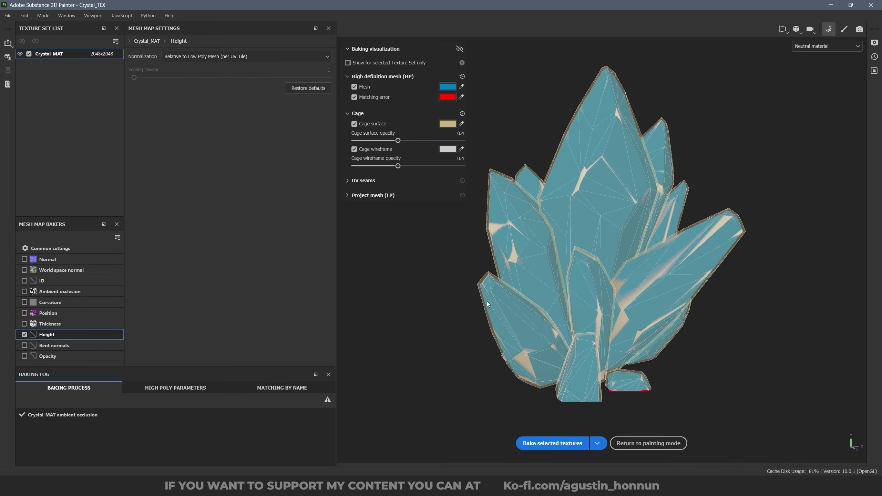
left_click_drag(486, 301, 409, 297, "alt")
left_click(72, 248)
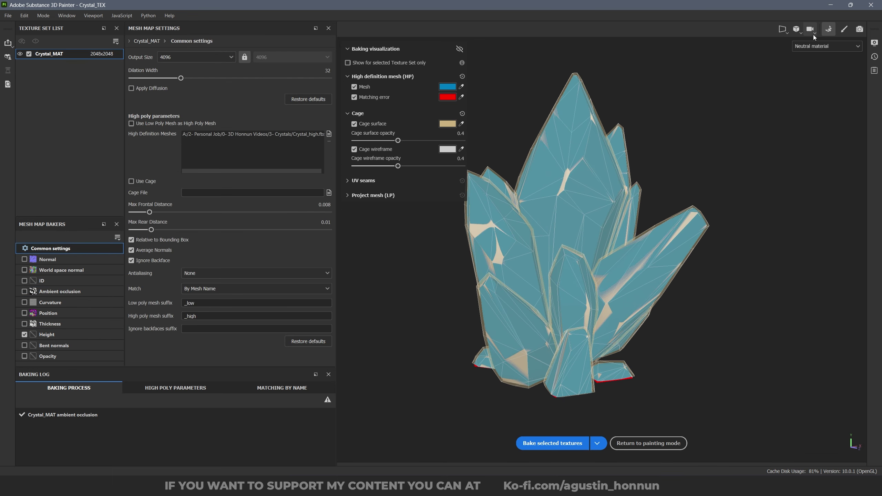
left_click_drag(486, 257, 585, 273, "alt")
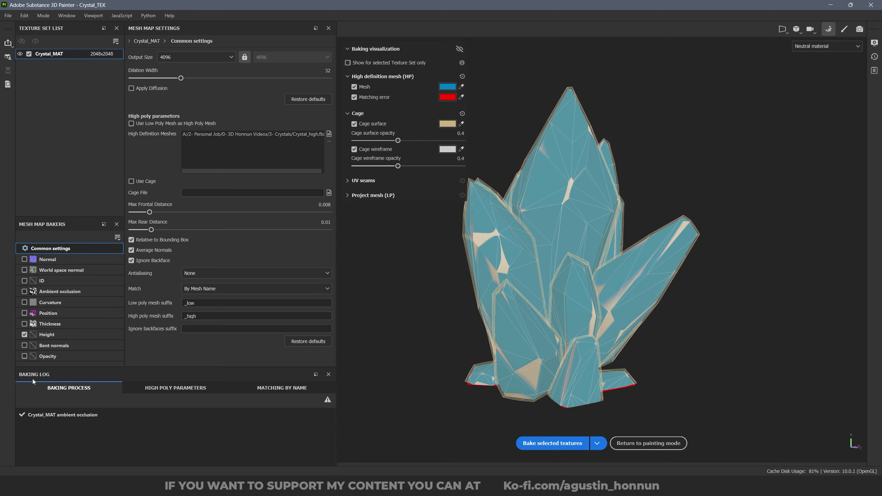
left_click(45, 336)
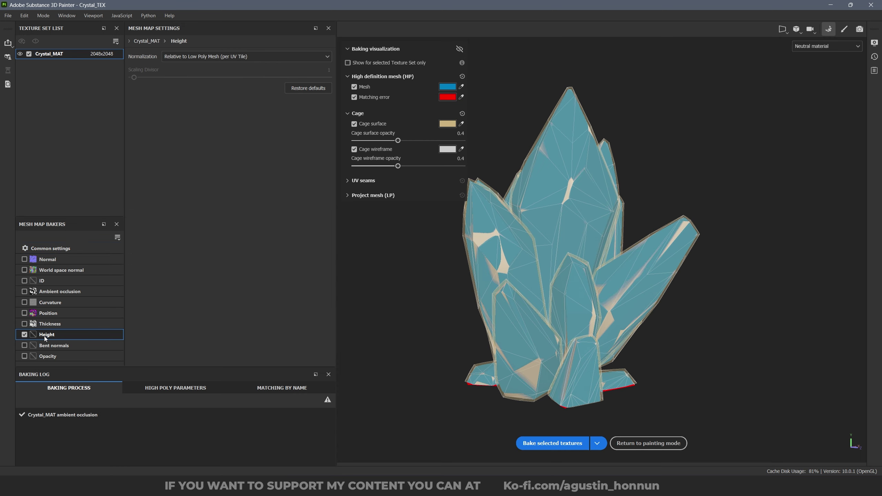
left_click(537, 444)
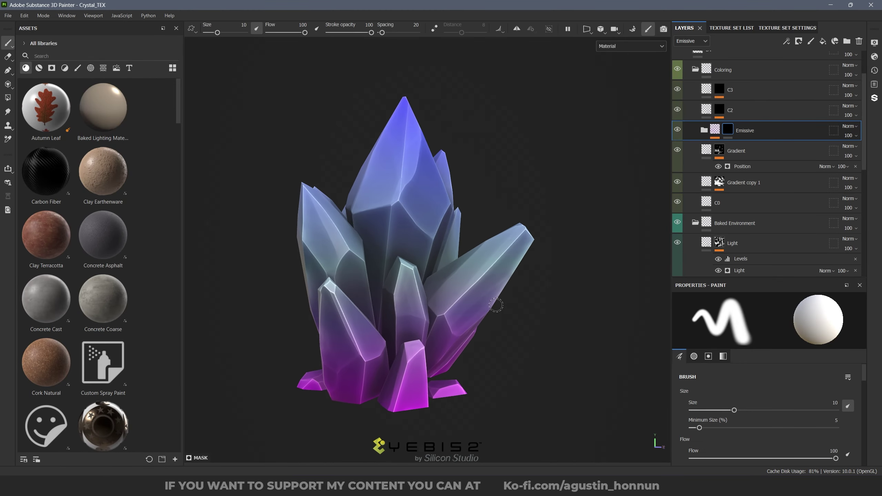
Cycle the viewport through the mesh maps, examine the baked Height map on the crystals, and return to the Material view.
key("b")
key("b")
key("b")
key("b")
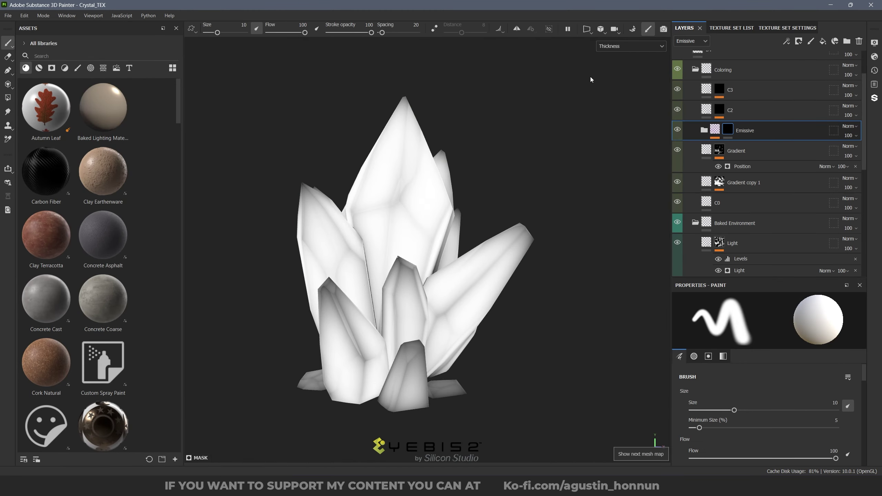
key("b")
left_click_drag(393, 244, 376, 190, "alt")
scroll(407, 185, "up", 3)
scroll(440, 171, "down", 1)
scroll(418, 207, "down", 5)
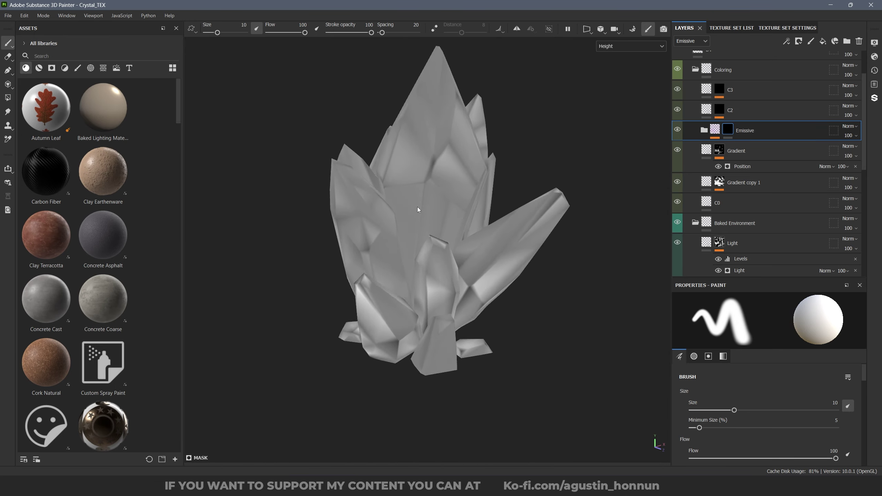
key("m")
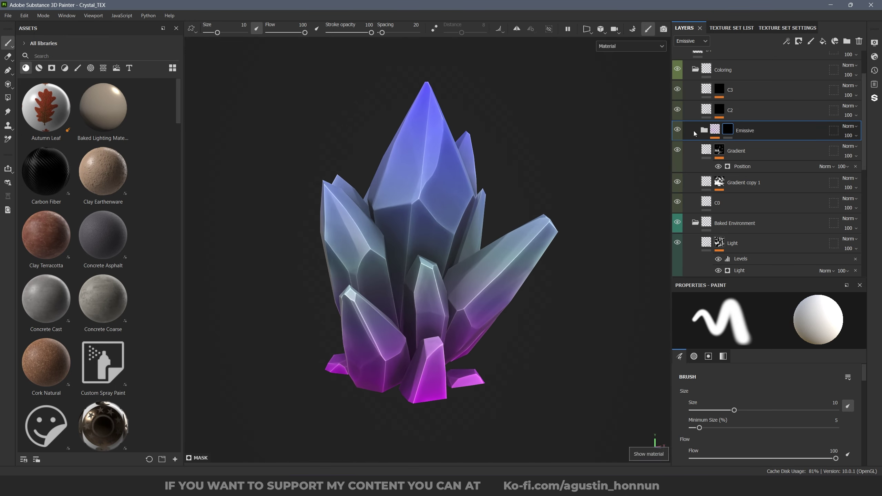
Add a fill effect to the Emissive folder's mask using the Height Map from Mesh Crystal_MAT.
right_click(729, 130)
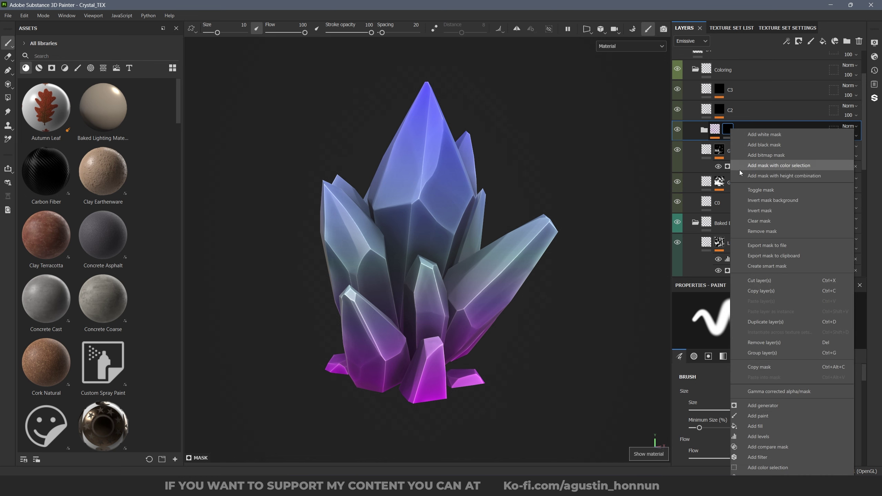
left_click(727, 132)
right_click(731, 132)
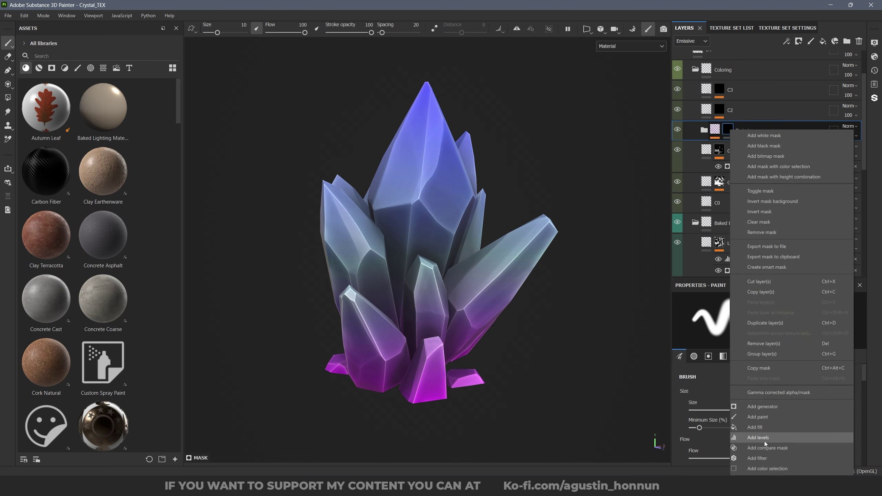
left_click(773, 432)
left_click(786, 344)
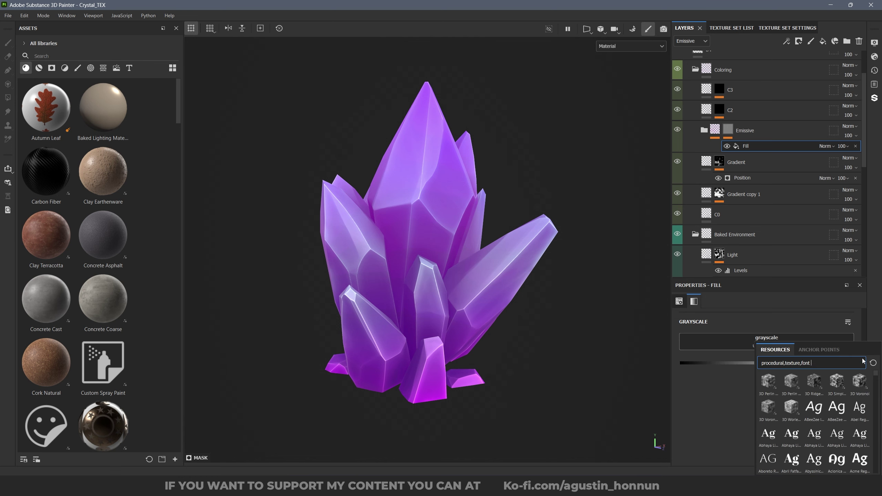
type("height")
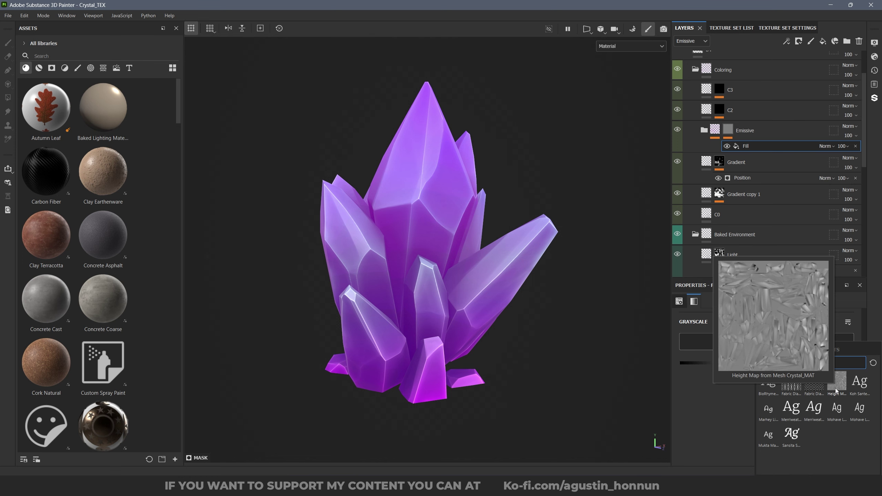
left_click(836, 388)
Add Levels above the Emissive mask's height fill, narrow input to about 0.46–0.57 and output to about 0.32–0.78, and hide both effects.
right_click(747, 146)
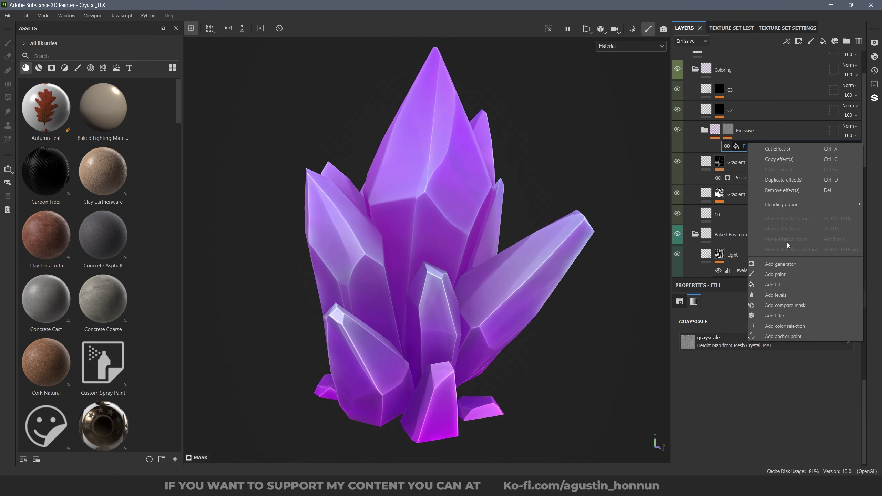
left_click(779, 293)
mouse_move(758, 322)
left_mouse_down()
mouse_move(758, 330)
mouse_move(775, 333)
mouse_move(830, 333)
mouse_move(746, 323)
mouse_move(802, 324)
left_mouse_up()
left_click_drag(775, 323, 753, 324)
left_click_drag(747, 323, 787, 324)
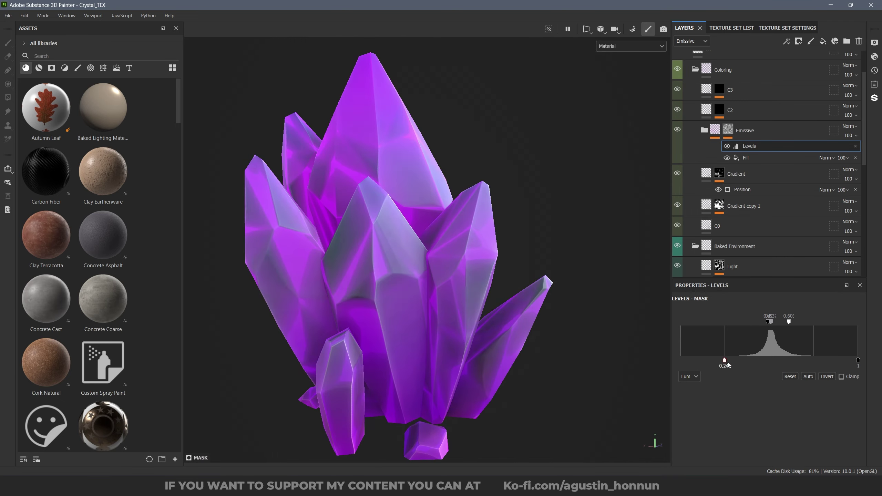
left_click_drag(788, 325, 784, 326)
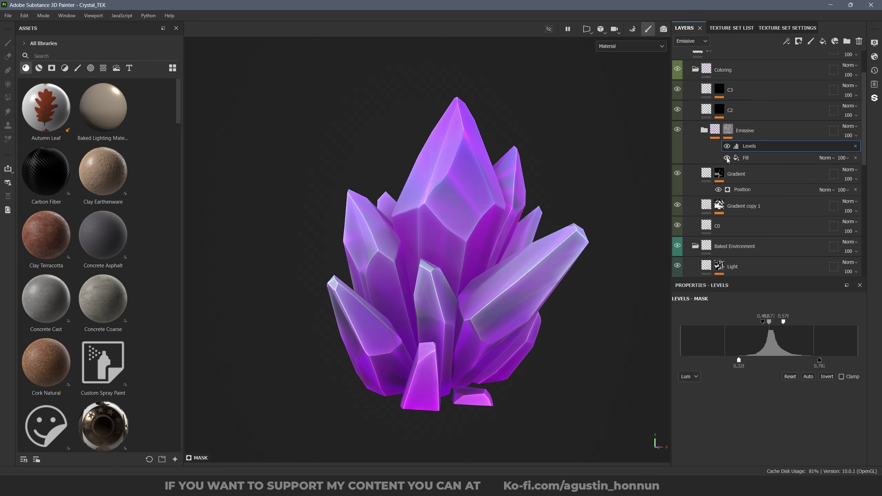
left_click(727, 157)
right_click(752, 147)
left_click(797, 321)
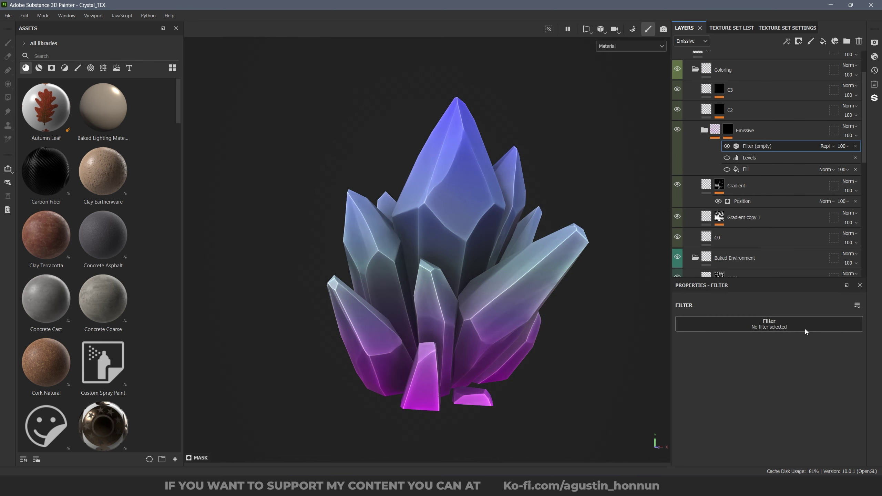
left_click(806, 330)
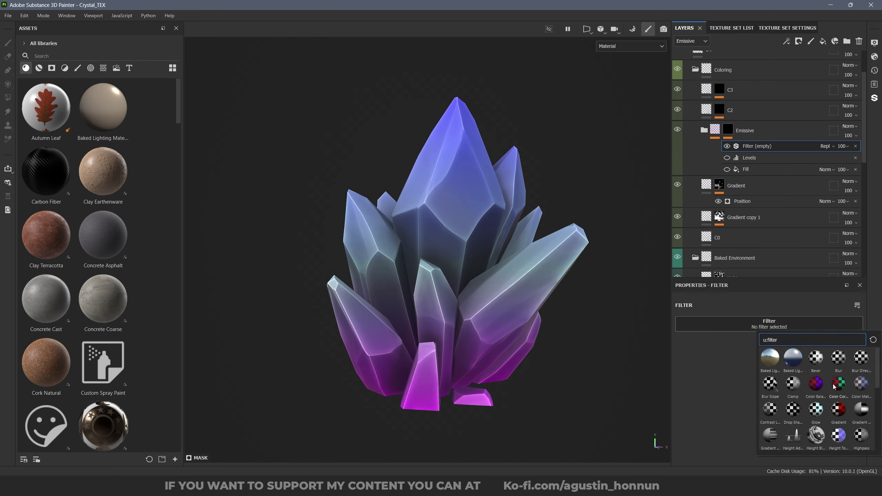
left_click(727, 376)
key("ctrl+z")
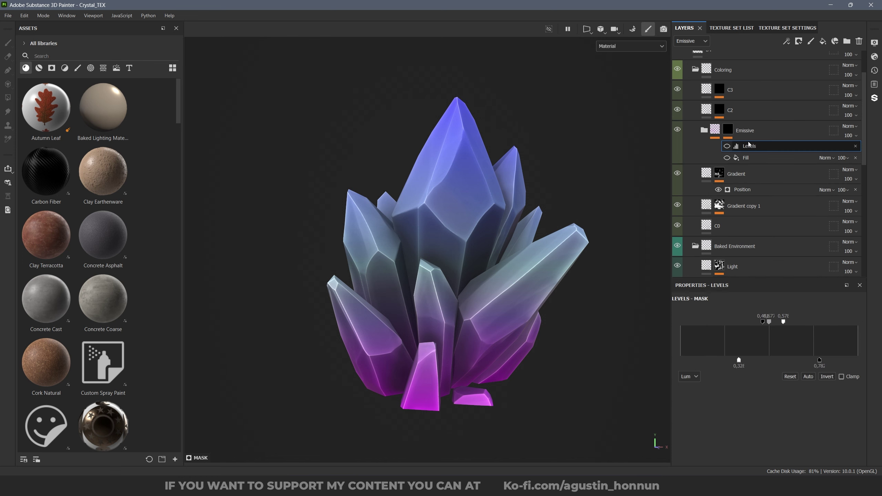
Add a Curvature generator above the hidden Levels and Fill effects on the Emissive folder's mask.
right_click(749, 143)
left_click(804, 269)
left_click(793, 318)
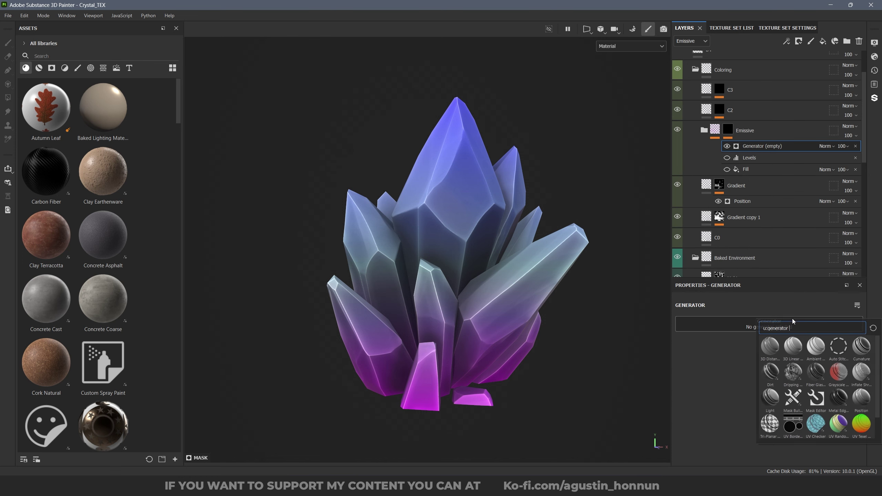
left_click(859, 354)
left_click_drag(500, 303, 521, 312, "alt")
scroll(521, 311, "up", 1)
Globally invert the Curvature generator and tune it to Global Blur 1.3, Global Balance 0.75, Sharp 0.59, Fine 0.14, Soft 0.75 and Large 0.43.
left_click(777, 364)
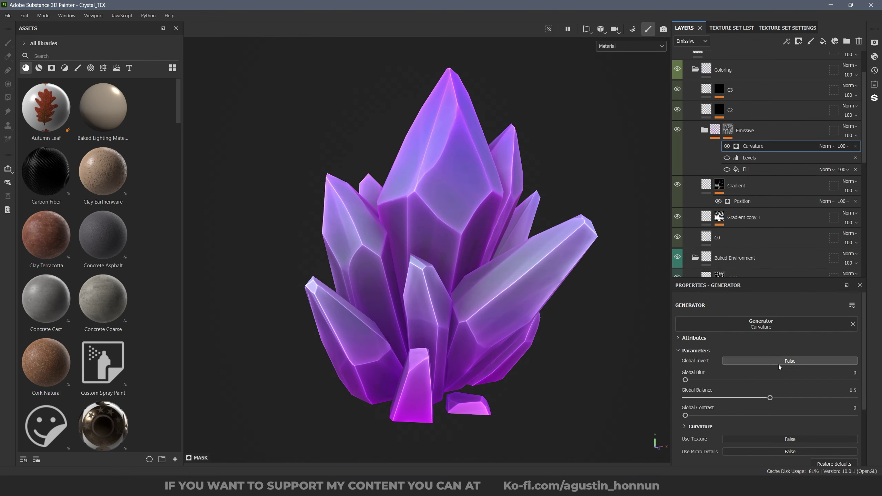
left_click_drag(770, 398, 766, 418)
left_click(700, 427)
scroll(799, 417, "down", 2)
scroll(767, 418, "down", 2)
scroll(730, 445, "down", 3)
left_click_drag(845, 456, 752, 436)
scroll(752, 418, "up", 3)
left_click_drag(767, 343, 788, 343)
left_click_drag(839, 361, 715, 361)
scroll(715, 360, "up", 3)
left_click_drag(686, 303, 700, 302)
Examine the curvature-masked emissive glow on the crystal cluster from several angles and distances.
left_click_drag(383, 244, 467, 224, "alt")
scroll(468, 224, "down", 2)
scroll(467, 224, "up", 5)
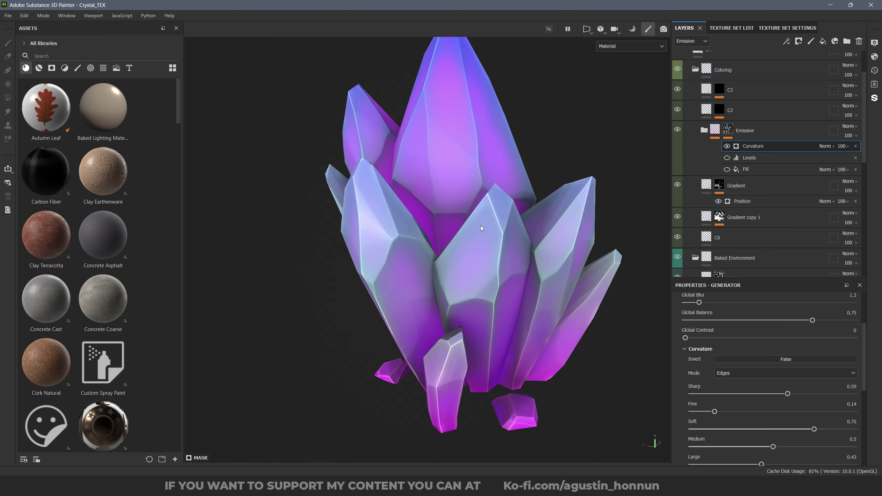
scroll(473, 212, "down", 3)
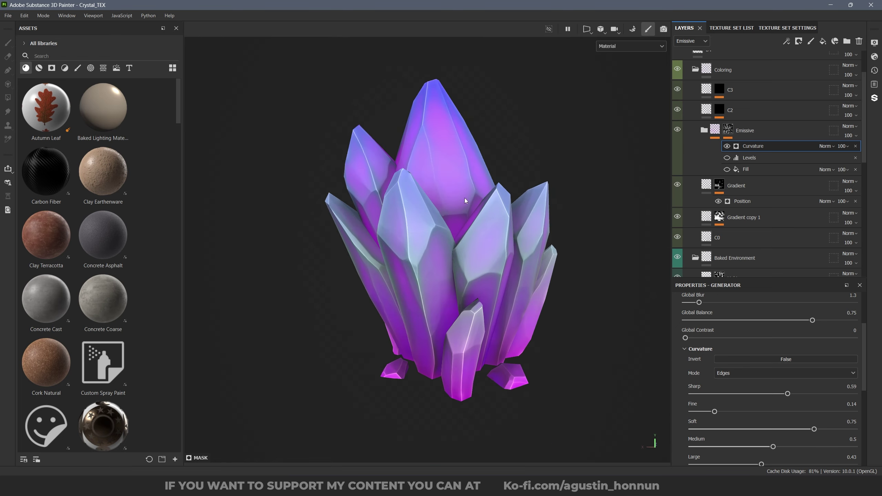
left_click_drag(464, 198, 472, 224, "alt")
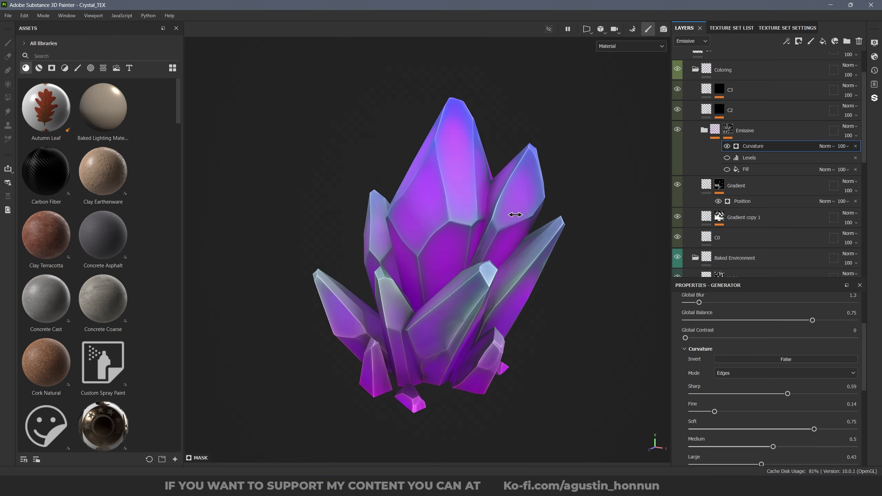
scroll(472, 224, "up", 2)
middle_click_drag(471, 224, 489, 216, "alt")
Add an HSL Perceptive filter to the Emissive folder's content, limit it to the emissive channel, and lower its hue toward pink-magenta.
left_click(716, 132)
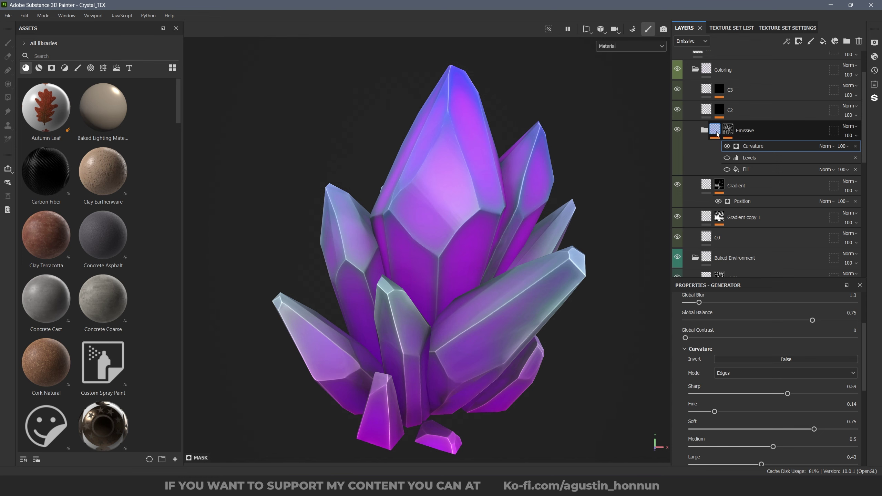
right_click(717, 134)
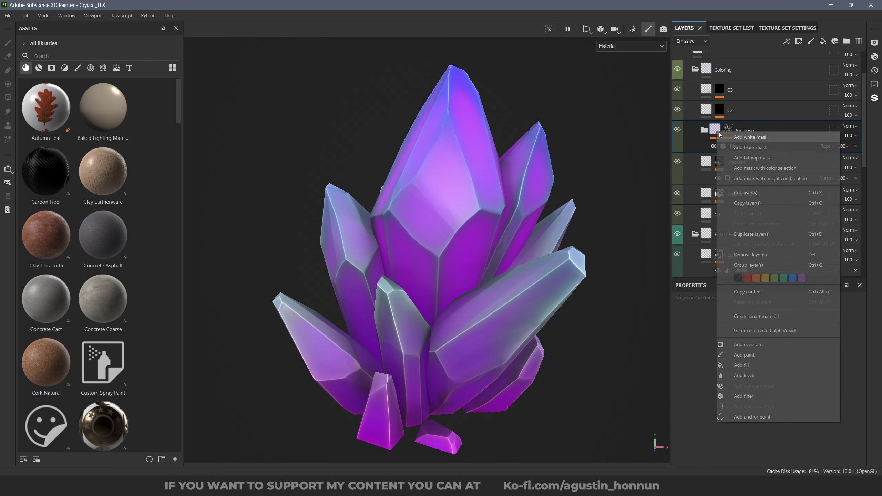
left_click(750, 396)
left_click(771, 338)
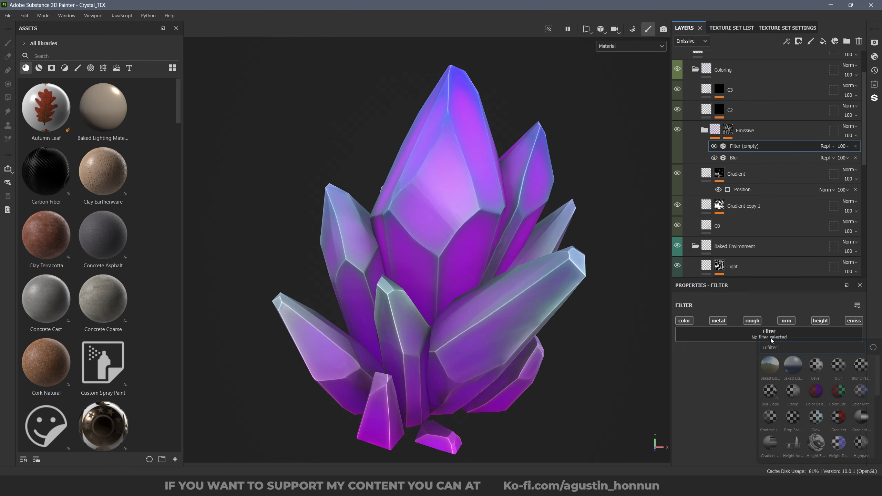
scroll(827, 387, "down", 3)
mouse_move(816, 398)
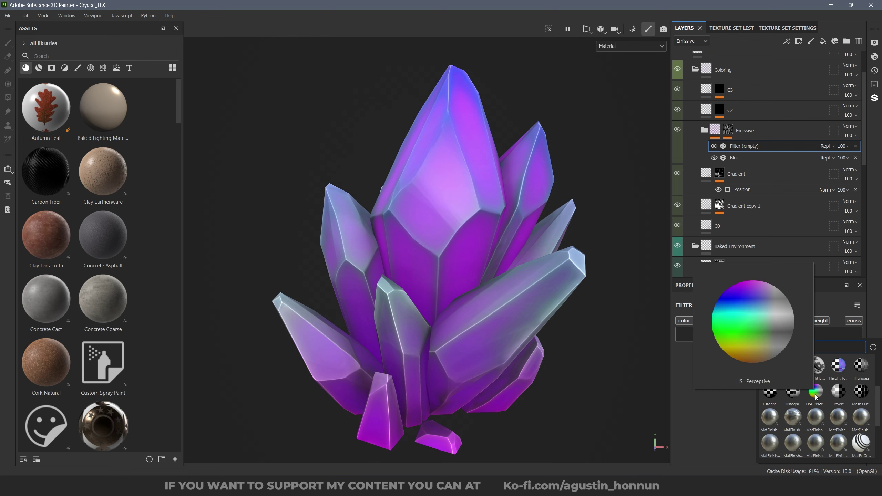
left_click(817, 397)
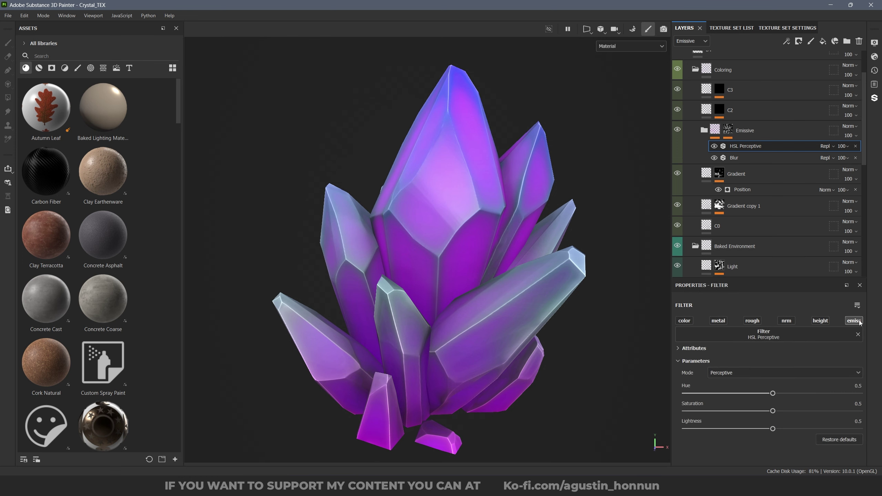
left_click_drag(773, 394, 694, 395)
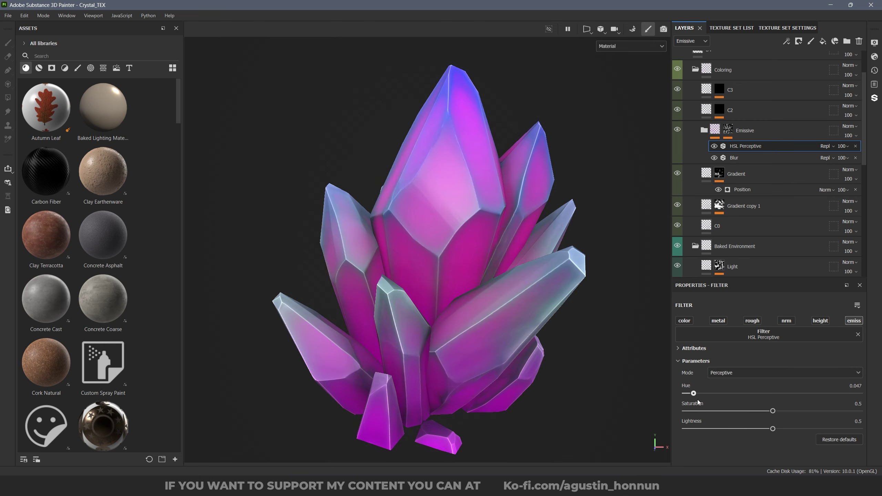
left_click_drag(773, 428, 782, 429)
Add a Blur filter above HSL Perceptive on the Emissive folder's content and raise its intensity.
left_click(762, 335)
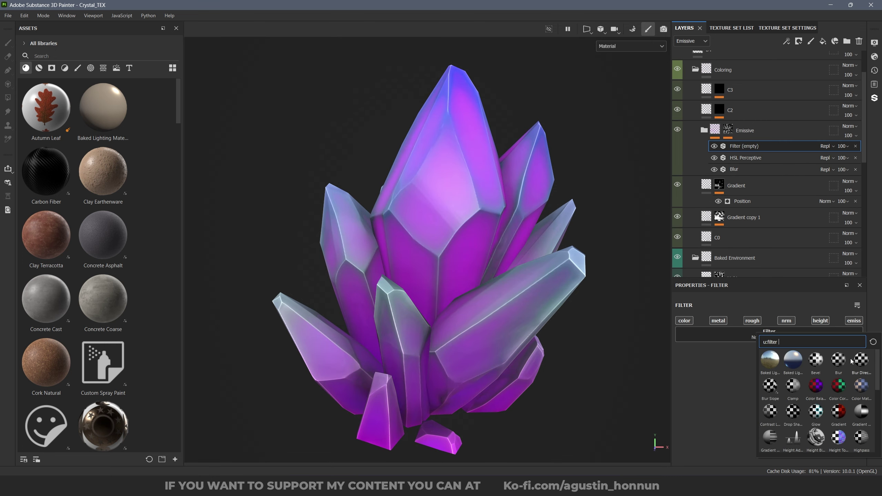
left_click(823, 357)
left_click_drag(746, 377, 799, 378)
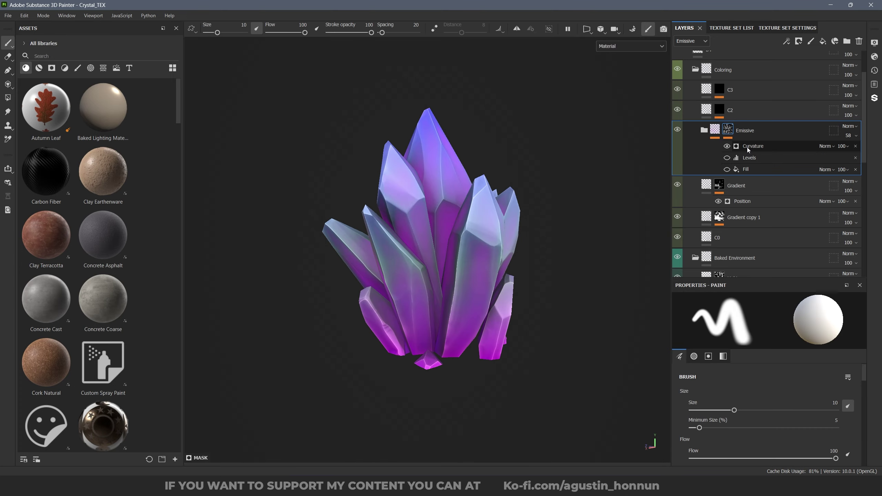
Replace the Emissive folder's Curvature mask with a hidden Ambient Occlusion generator, a Thickness map Fill and Levels tuned to about 0.54 and 3.09.
left_click(749, 147)
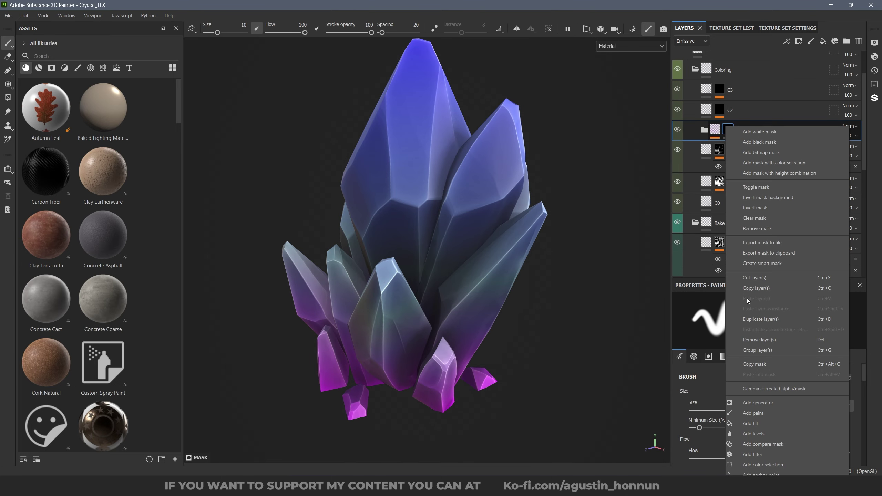
left_click_drag(695, 398, 709, 398)
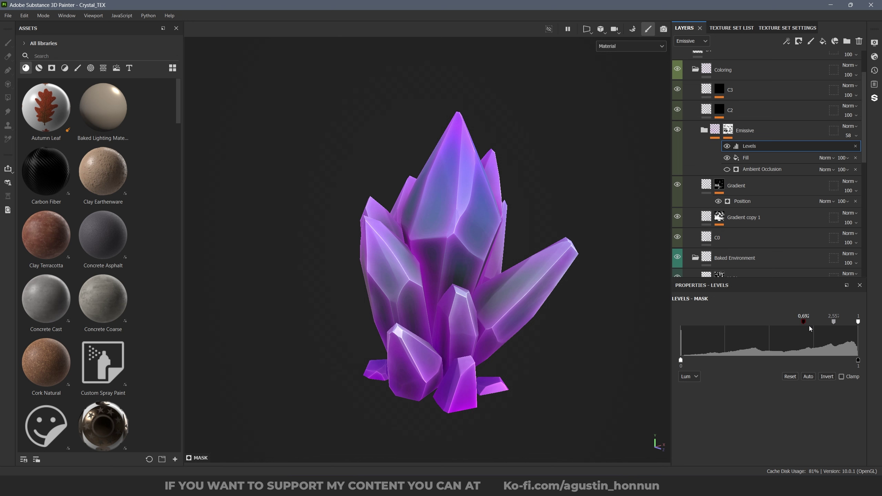
left_click_drag(829, 322, 833, 330)
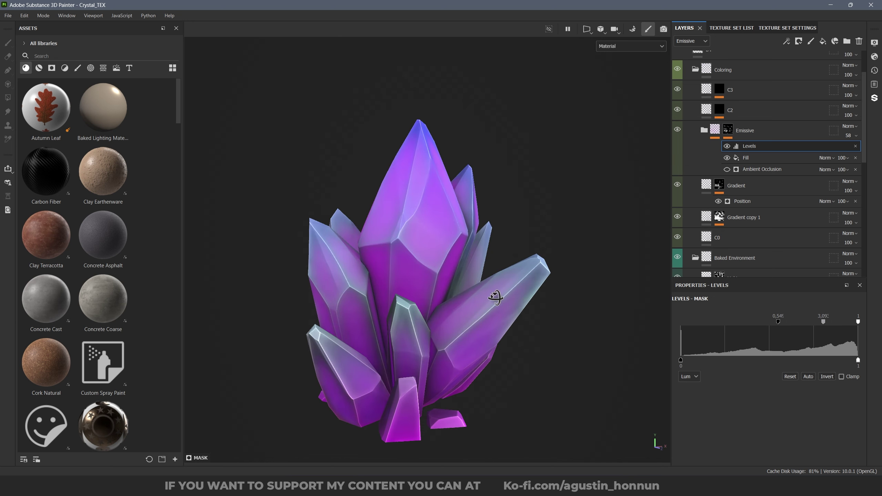
left_click_drag(496, 298, 461, 294, "alt")
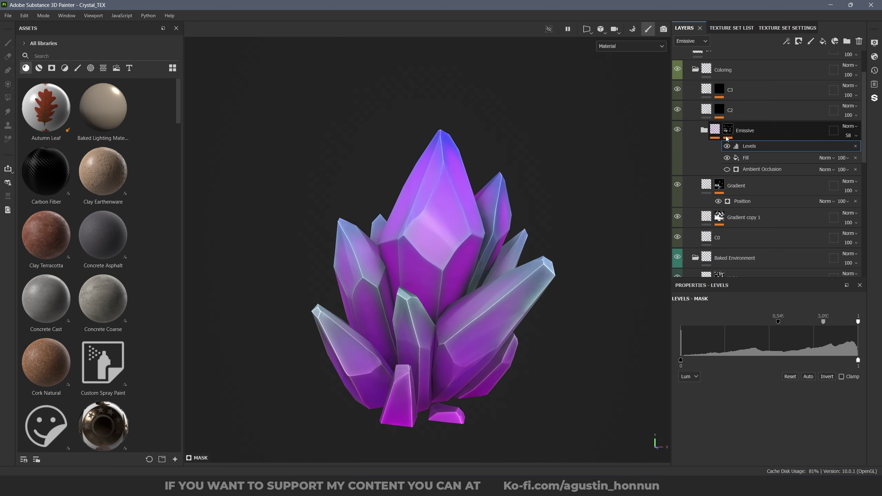
Delete the hidden Ambient Occlusion generator from the Emissive folder's mask.
left_click(760, 157)
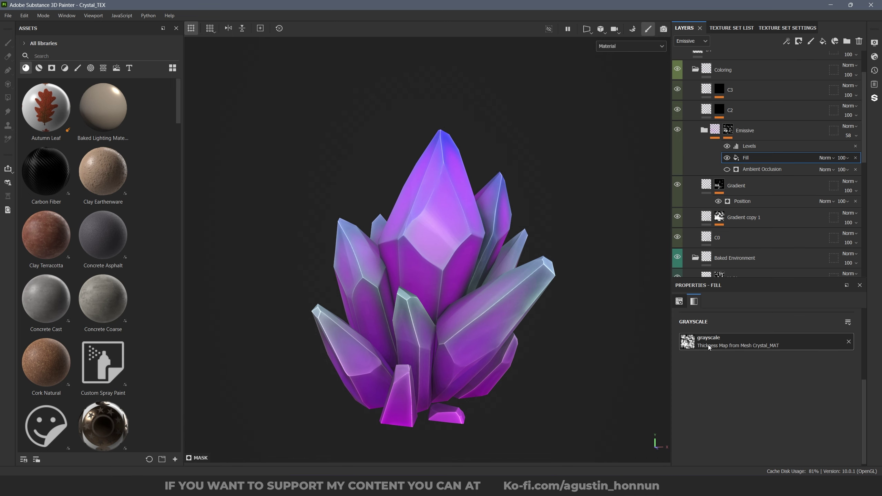
left_click(759, 169)
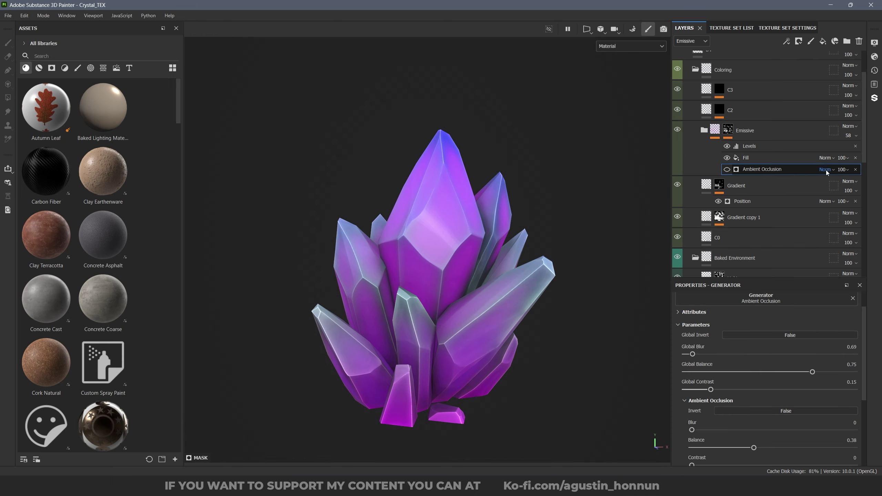
left_click(856, 169)
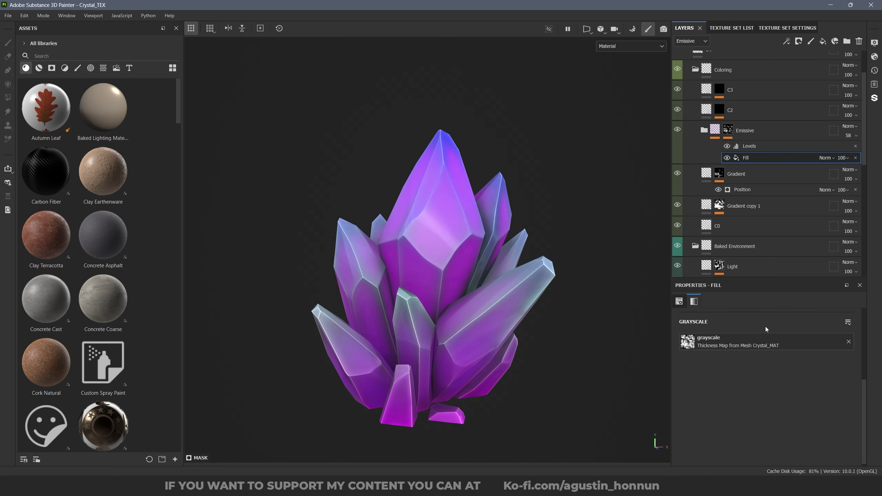
Assign the Crystal_MAT Thickness map to the Emissive mask's Fill and set its Levels black point to about 0.63 and midtone to 0.96.
left_click(764, 349)
mouse_move(766, 397)
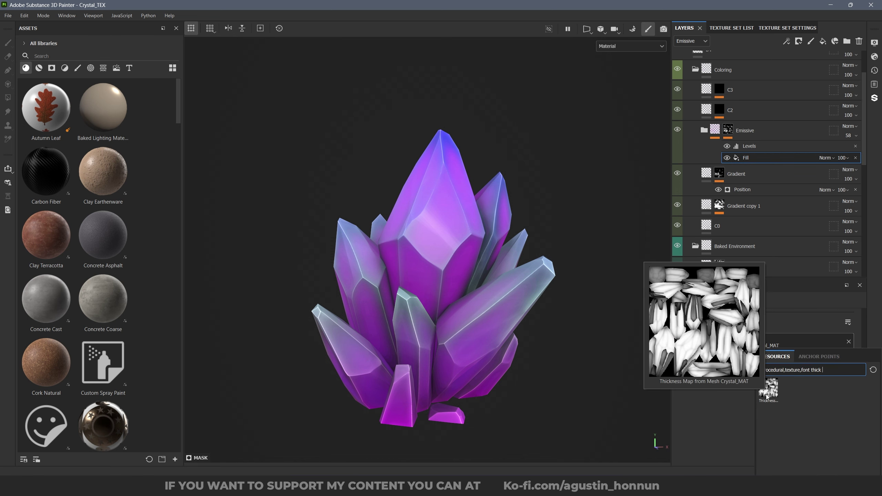
left_click(767, 398)
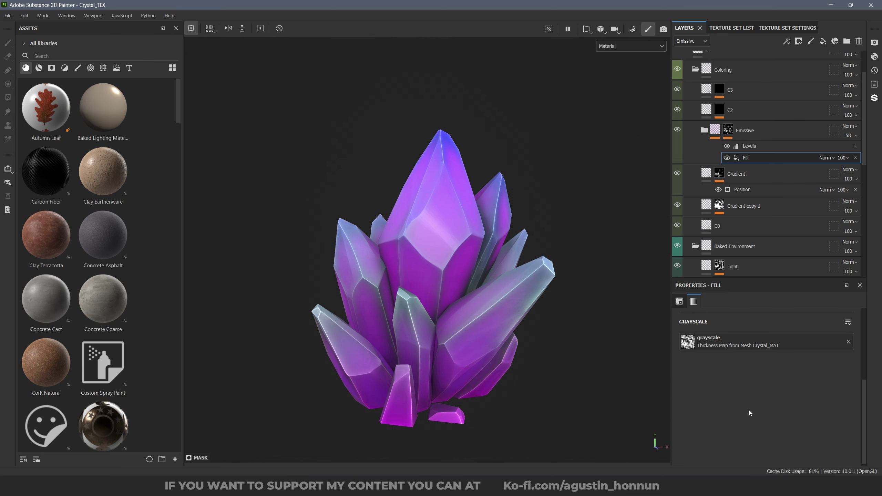
left_click(752, 148)
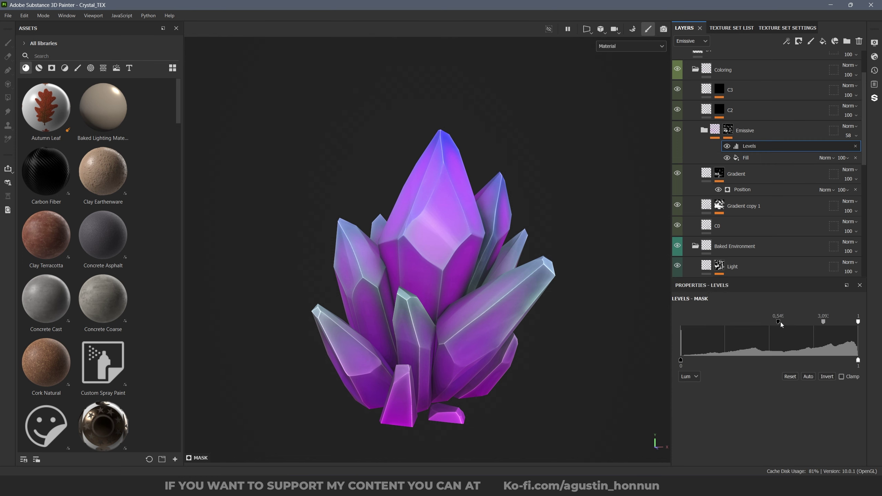
left_click_drag(779, 322, 826, 326)
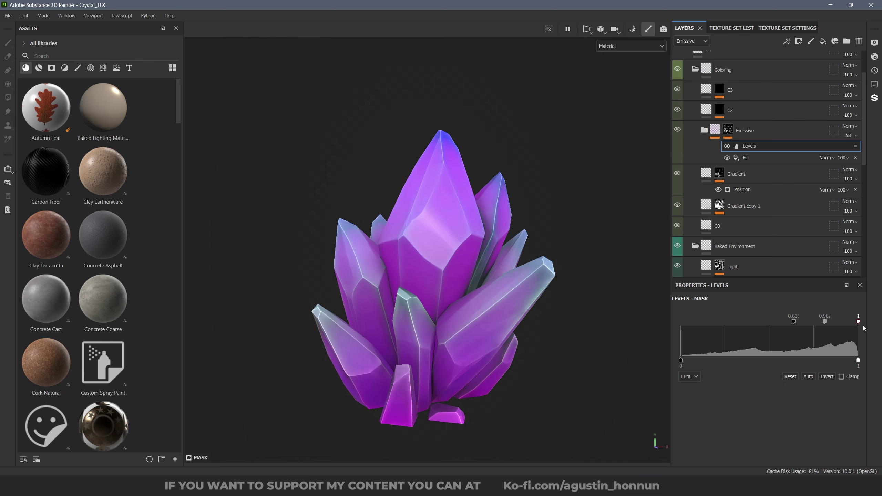
Duplicate the Emissive folder and invert the Levels on the copy's mask.
left_click(753, 131)
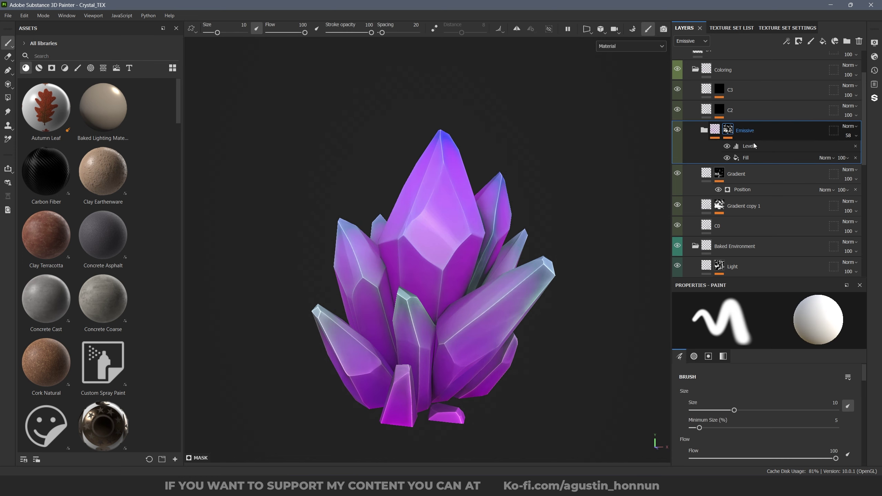
key("ctrl+d")
left_click(755, 146)
left_click(833, 377)
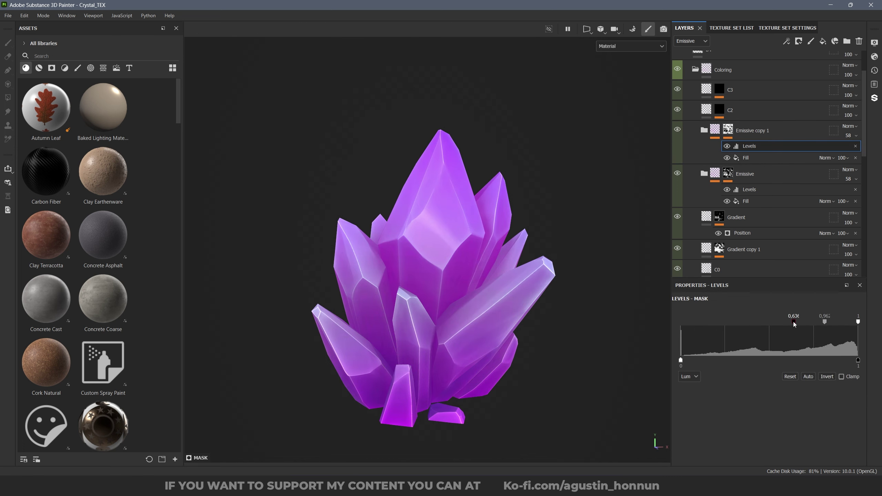
Narrow the input range of the copied mask's Levels, raising the black point to about 0.77 and lowering the white point.
left_click_drag(795, 324, 707, 321)
left_click_drag(774, 322, 784, 323)
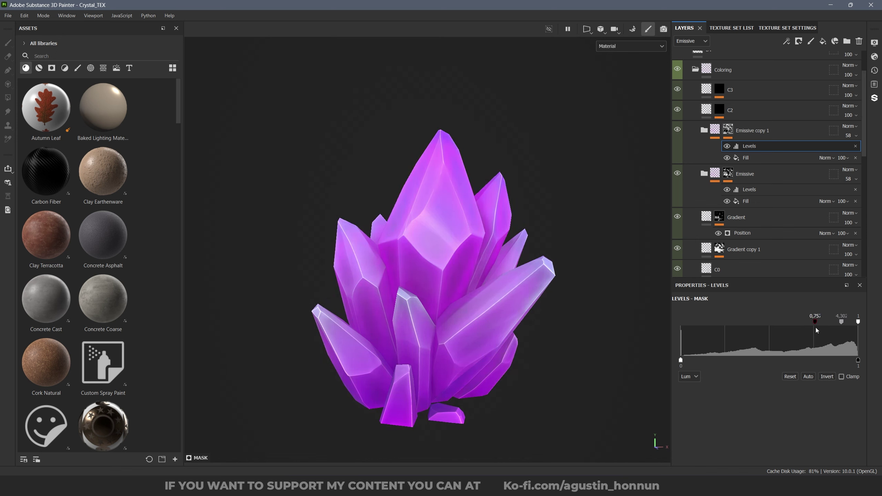
mouse_move(858, 322)
left_mouse_down()
mouse_move(774, 325)
mouse_move(803, 323)
left_mouse_up()
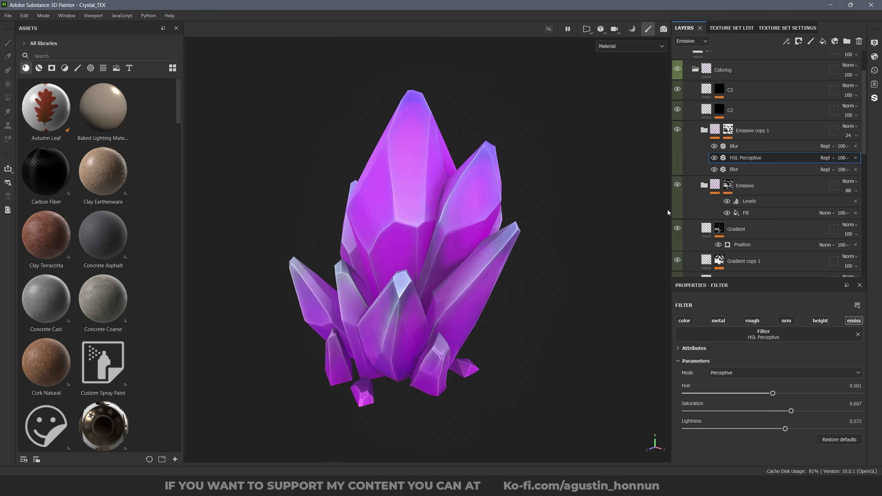
Limit the output range of the original Emissive mask's Levels to about 0.21 through 0.75.
left_click(750, 201)
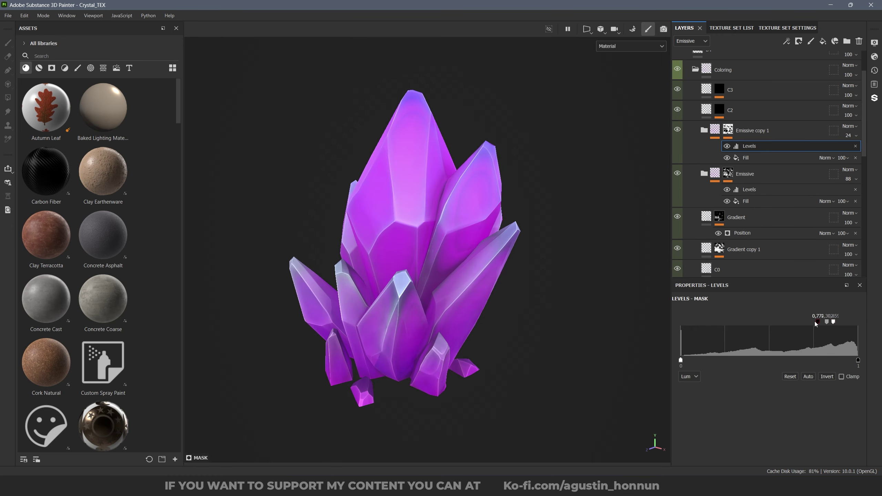
left_click_drag(681, 360, 717, 360)
left_click(750, 190)
left_click_drag(858, 360, 813, 360)
Compare the crystal cluster with the original Emissive folder hidden and shown.
scroll(569, 217, "down", 2)
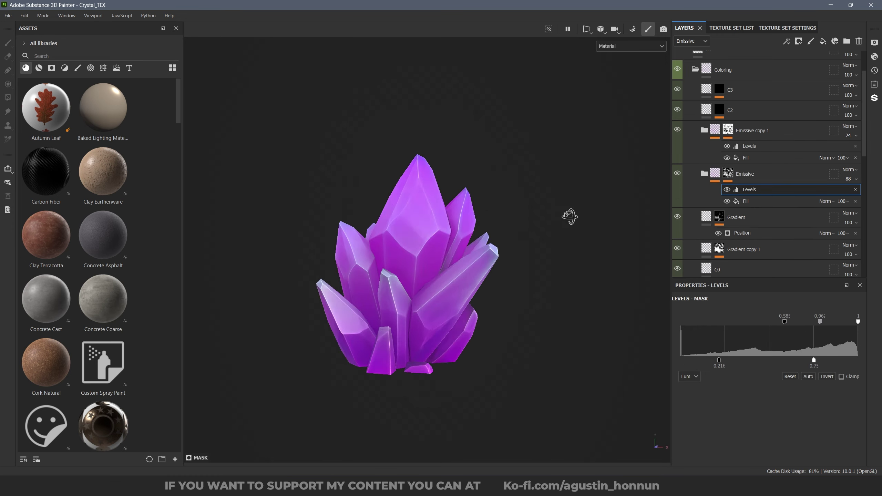
left_click(677, 173)
left_click_drag(569, 217, 548, 229, "alt")
left_click(677, 173)
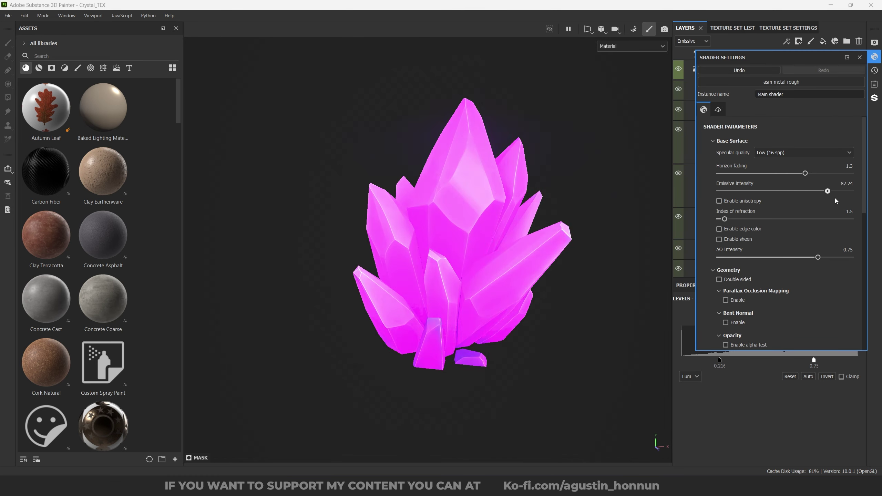
Try shader Emissive intensity values of 8.22, 19.41 and 6.25.
left_click_drag(830, 192, 740, 192)
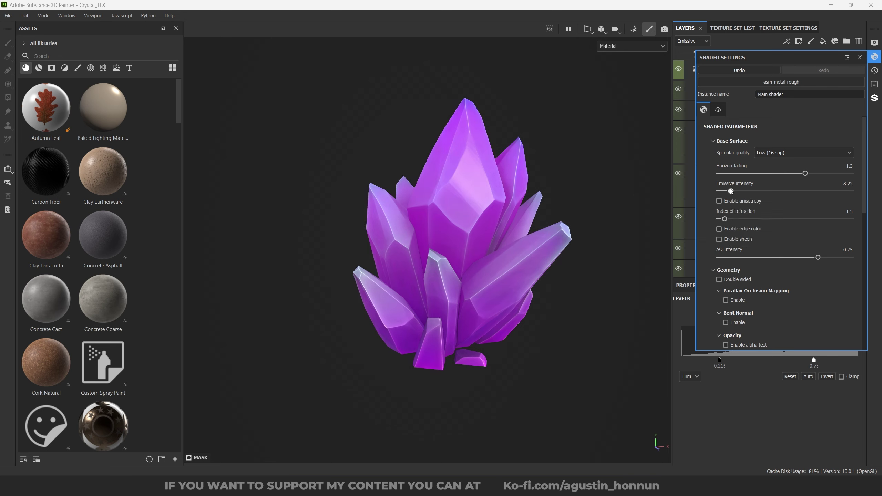
mouse_move(731, 191)
left_mouse_down()
mouse_move(746, 192)
mouse_move(720, 192)
mouse_move(745, 192)
left_mouse_up()
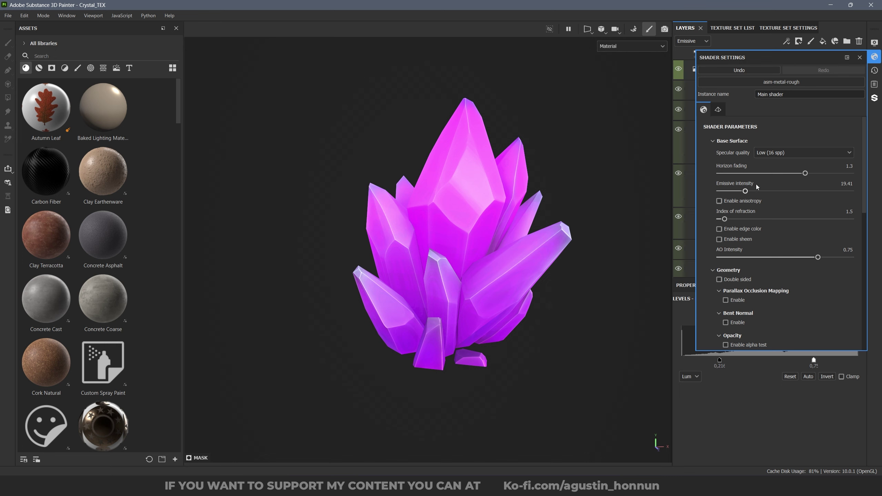
mouse_move(745, 190)
left_mouse_down()
mouse_move(720, 192)
mouse_move(764, 193)
mouse_move(708, 188)
mouse_move(729, 191)
left_mouse_up()
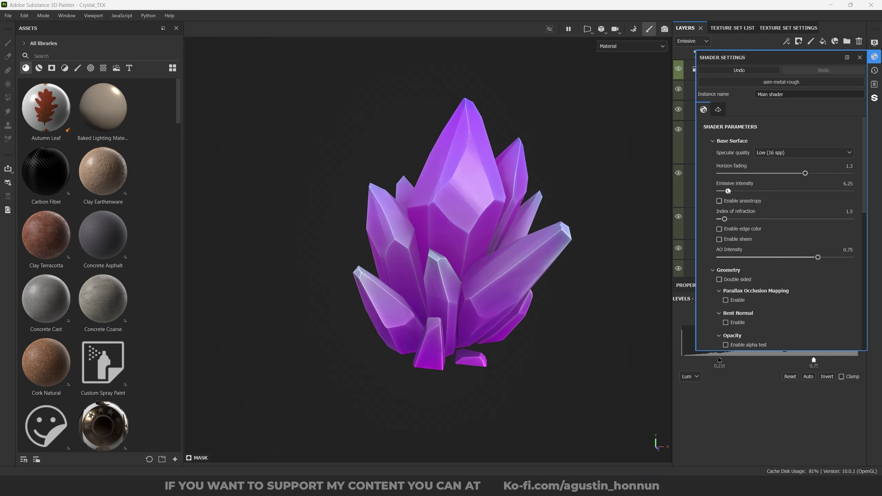
left_click(860, 57)
Test the shader's Emissive intensity at 100 and 0 to judge the glare, and settle on 5.26.
left_click(875, 42)
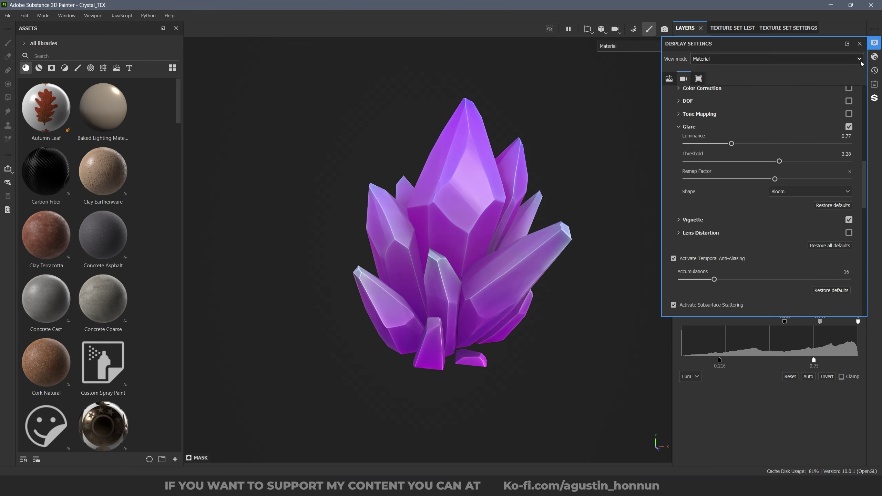
left_click(875, 57)
left_click_drag(731, 192, 845, 200)
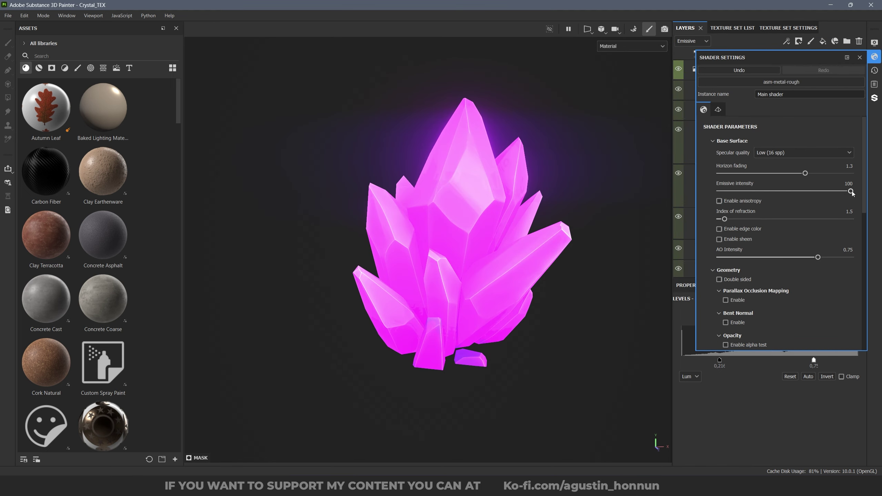
left_click_drag(852, 192, 719, 192)
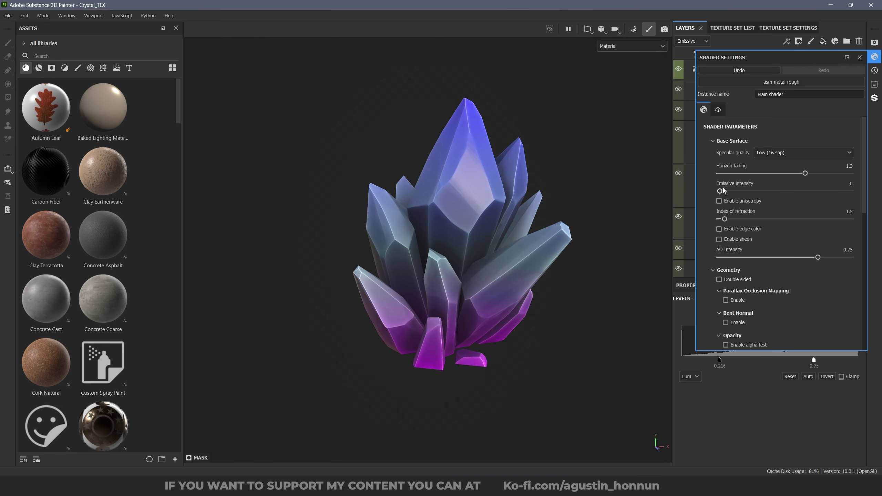
left_click_drag(749, 195, 727, 192)
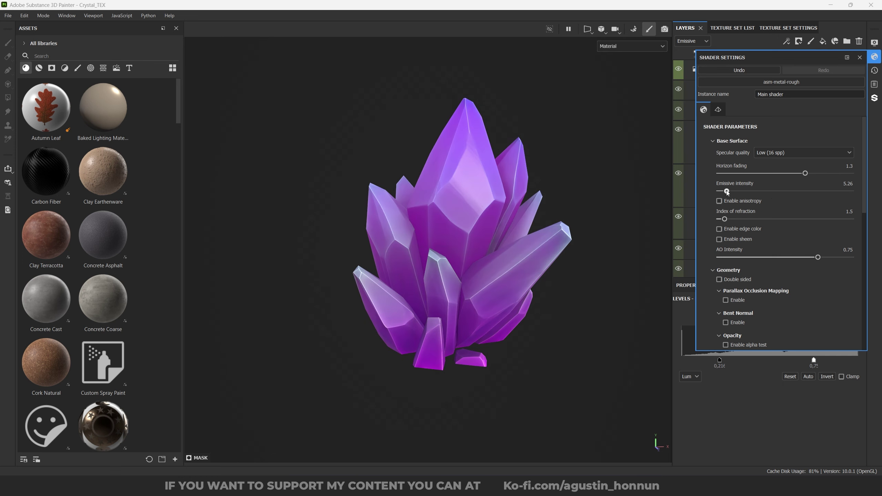
scroll(751, 256, "down", 3)
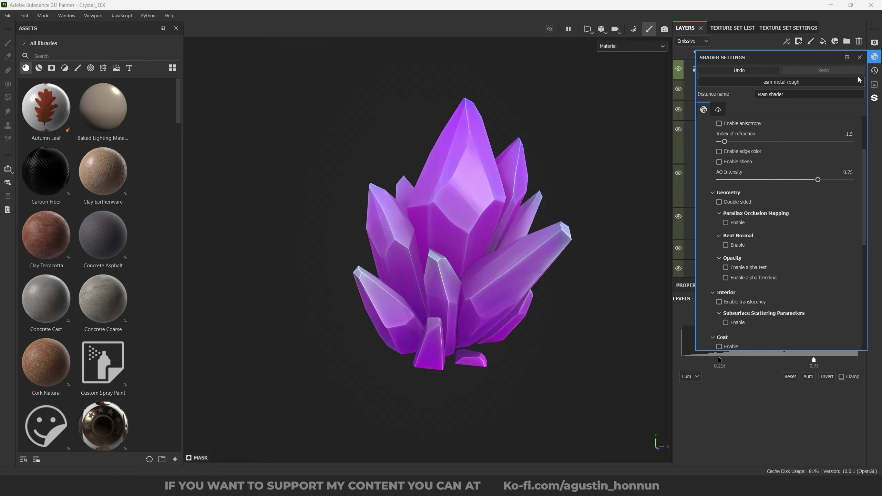
left_click(875, 42)
Compare the glow with the Emissive mask's Fill off and on, and hide the Fill in the Emissive copy 1 mask.
left_click_drag(434, 278, 473, 285, "alt")
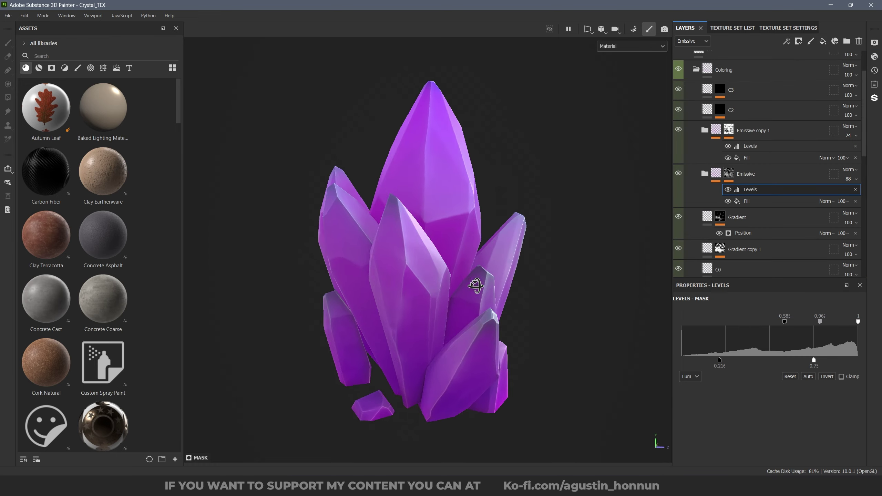
middle_click_drag(400, 275, 429, 250, "alt")
left_click_drag(430, 250, 516, 250, "alt")
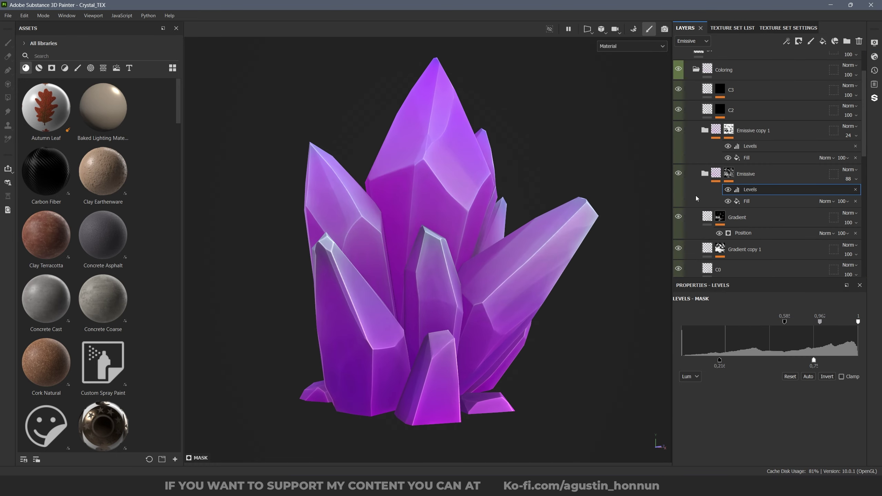
left_click_drag(697, 198, 638, 248, "alt")
left_click(728, 202)
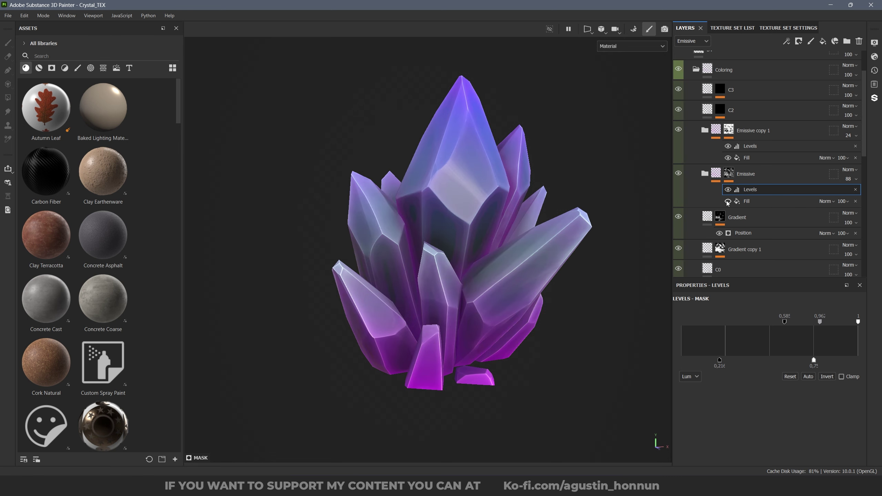
left_click(728, 202)
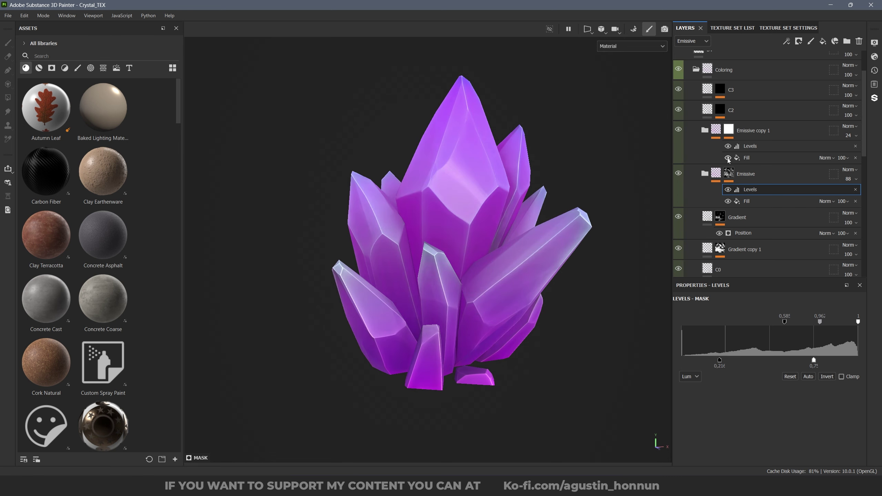
mouse_move(455, 223)
left_mouse_down("alt")
mouse_move(292, 244)
mouse_move(481, 252)
mouse_move(459, 231)
left_mouse_up("alt")
Compare the crystal's glow with the Emissive and Emissive copy 1 folders each hidden and shown, from several angles and distances.
left_click(679, 174)
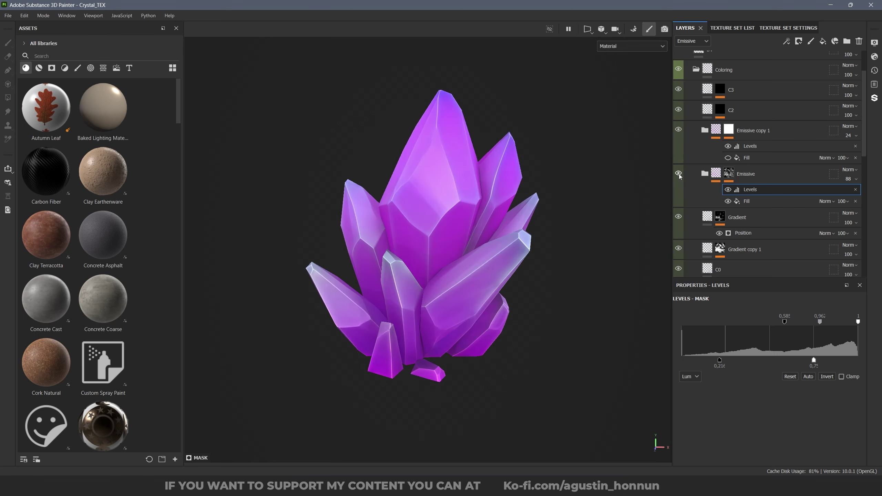
left_click(679, 173)
left_click(679, 130)
left_click(679, 130)
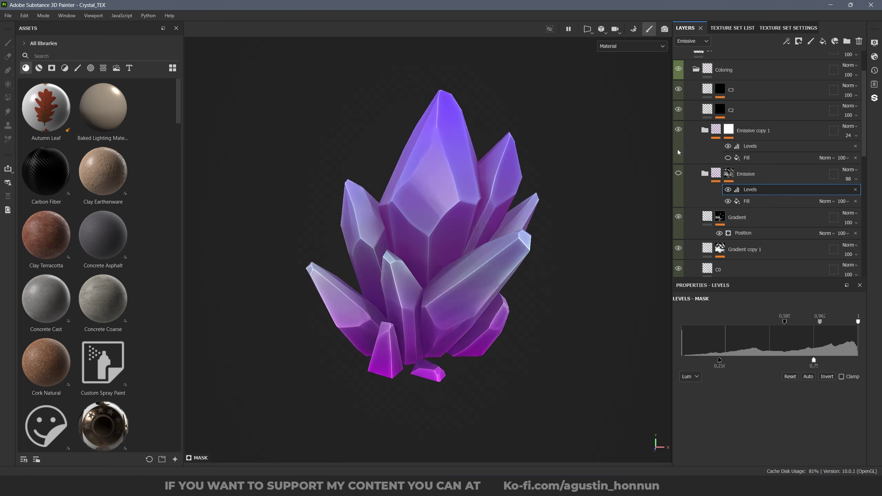
left_click(678, 131)
left_click(678, 130)
left_click(678, 130)
left_click(678, 131)
left_click_drag(470, 212, 455, 226, "alt")
scroll(468, 218, "down", 3)
scroll(455, 227, "up", 3)
left_click(677, 177)
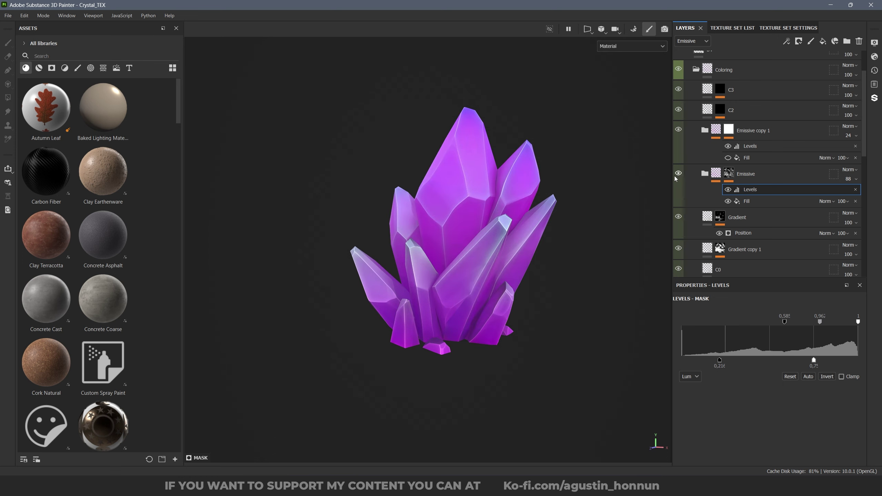
Compare the crystal with the Emissive folder hidden and shown, and lower the folder's emissive opacity to 37.
left_click_drag(615, 195, 658, 194, "alt")
left_click(679, 174)
left_click(679, 175)
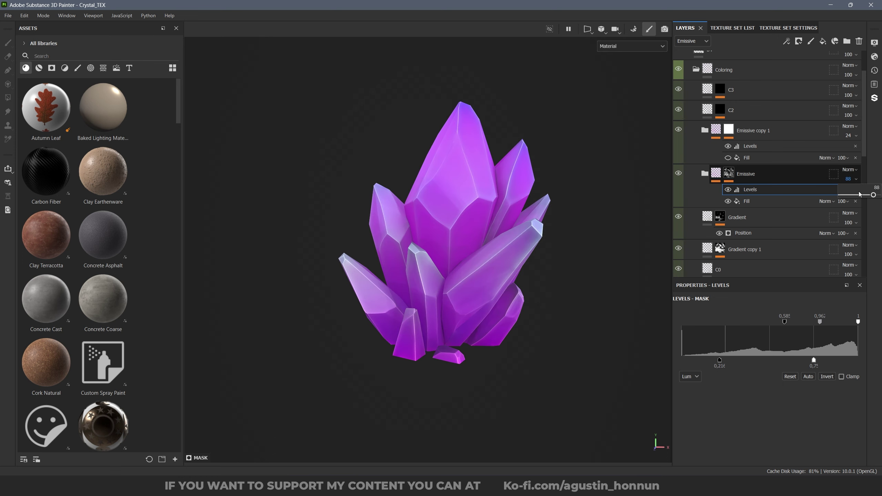
mouse_move(859, 194)
left_mouse_down()
mouse_move(825, 198)
mouse_move(855, 197)
left_mouse_up()
left_click_drag(484, 223, 611, 222, "alt")
scroll(487, 218, "up", 4)
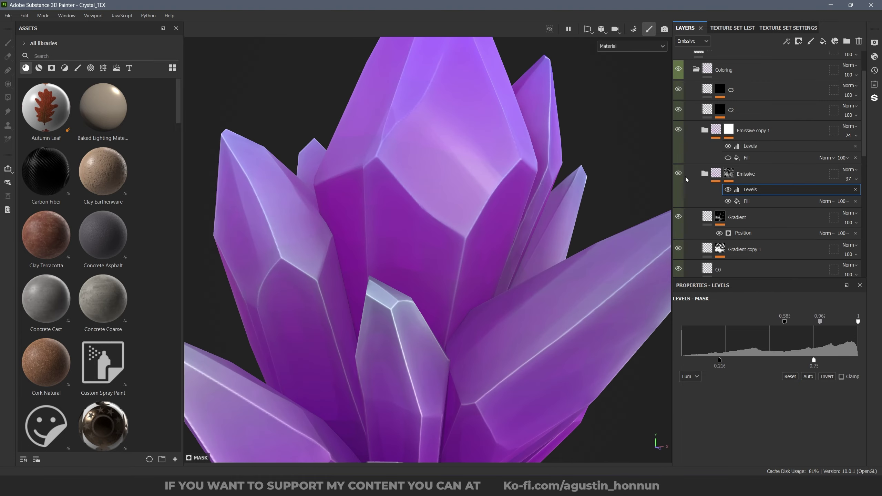
Delete the Emissive folder below Emissive copy 1 and inspect the crystal's remaining glow.
scroll(503, 197, "down", 10)
mouse_move(350, 222)
left_mouse_down("alt")
mouse_move(406, 196)
mouse_move(435, 198)
mouse_move(413, 225)
left_mouse_up("alt")
left_click(753, 175)
key("Delete")
middle_click_drag(413, 226, 462, 216, "alt")
scroll(462, 223, "up", 3)
left_click_drag(462, 236, 499, 231, "alt")
middle_click_drag(500, 231, 527, 247, "alt")
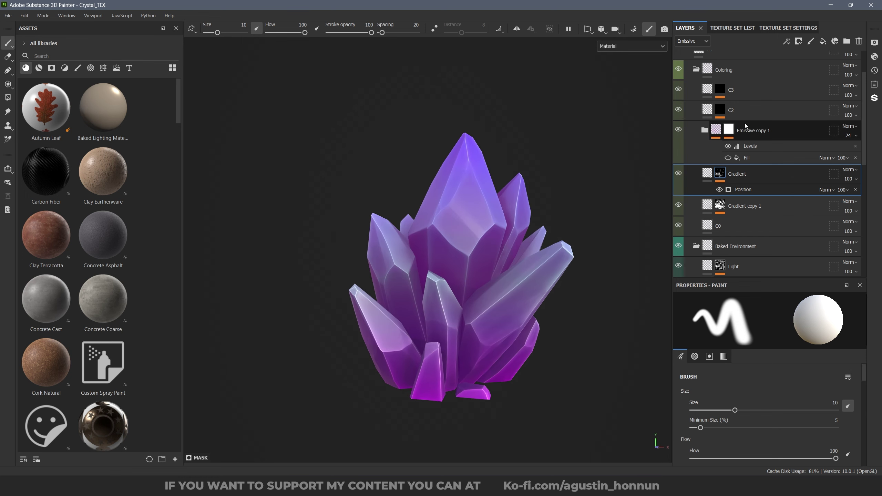
left_click_drag(540, 206, 561, 190, "alt")
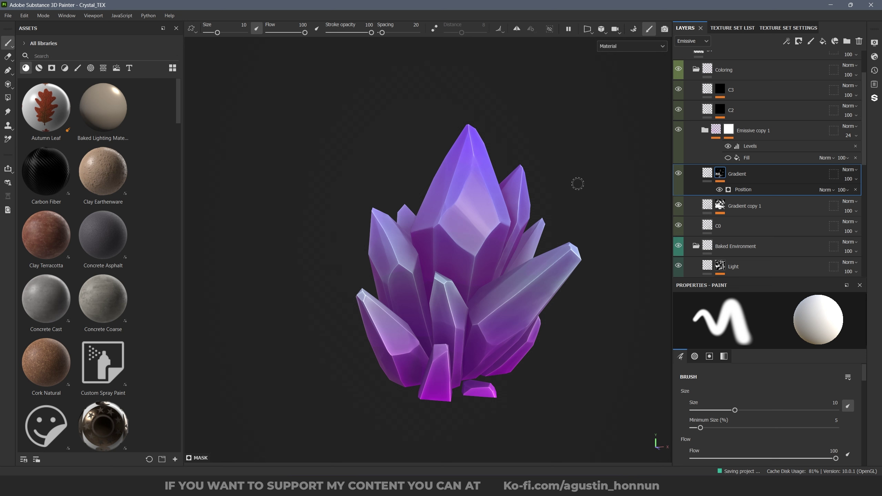
Switch the layer stack to the Base color channel and set the AO mask's Ambient Occlusion generator to Global Balance 0.32.
scroll(765, 97, "up", 3)
left_click(692, 41)
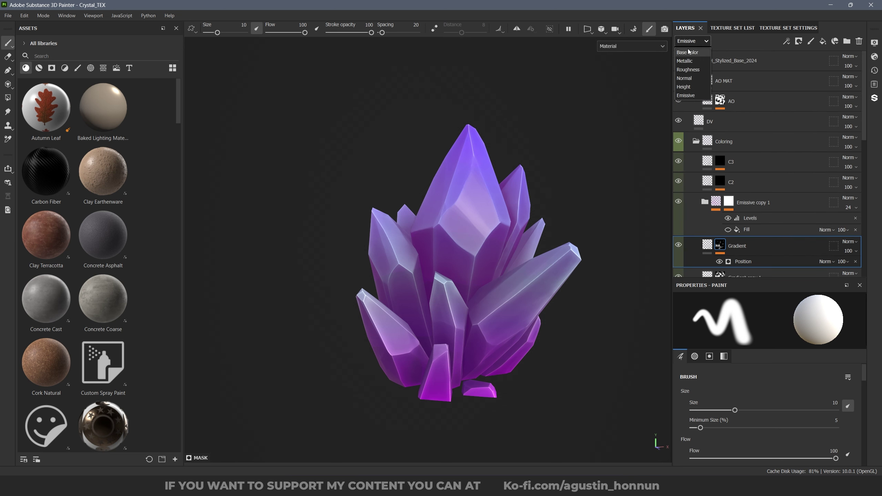
left_click(689, 52)
left_click(742, 102)
left_click(754, 129)
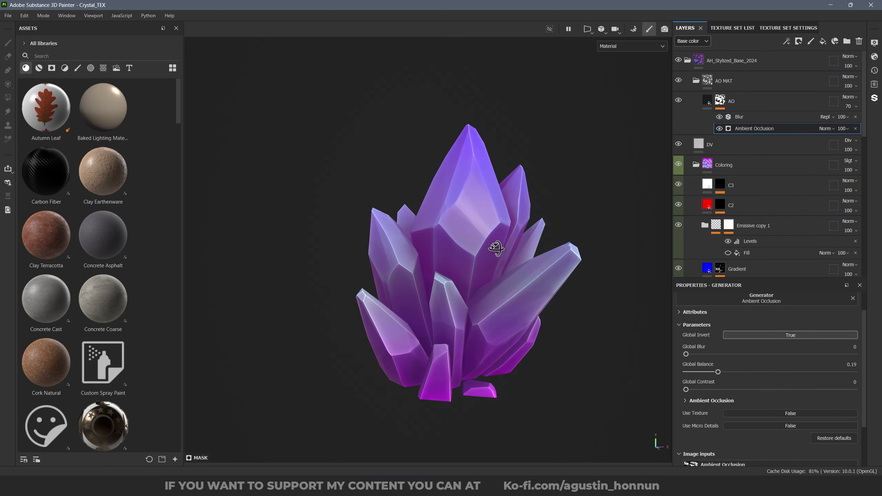
scroll(492, 246, "up", 3)
mouse_move(706, 373)
left_mouse_down()
mouse_move(807, 376)
mouse_move(743, 379)
left_mouse_up()
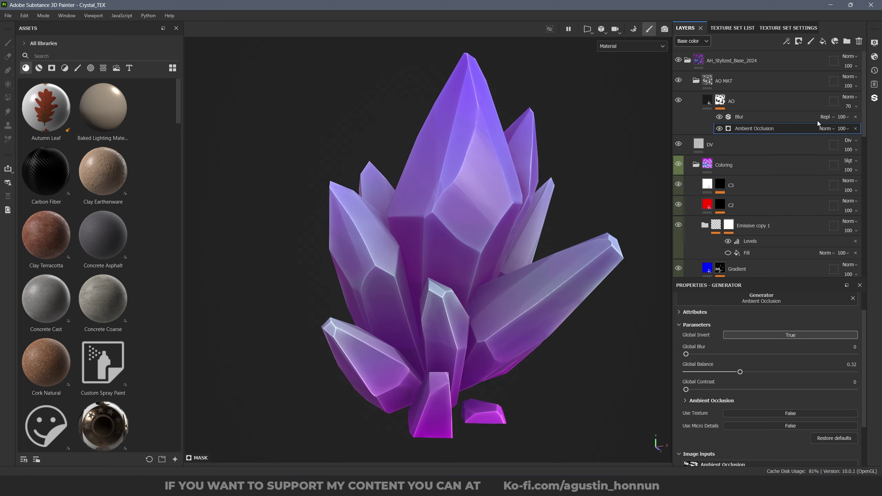
Set the generator's Ambient Occlusion Balance to 0.39, give the AO layer a black base color at opacity 76, and save the project.
left_click(851, 106)
left_click_drag(868, 122, 879, 121)
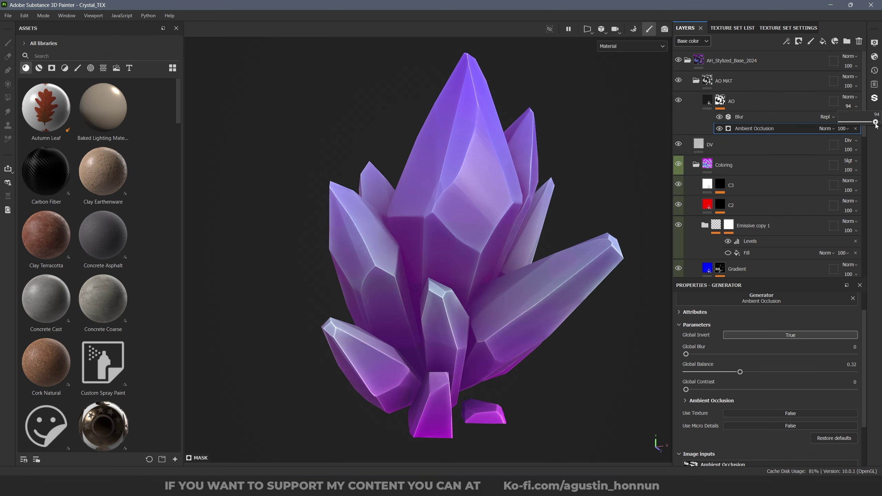
mouse_move(770, 422)
left_mouse_down()
mouse_move(741, 422)
mouse_move(756, 421)
left_mouse_up()
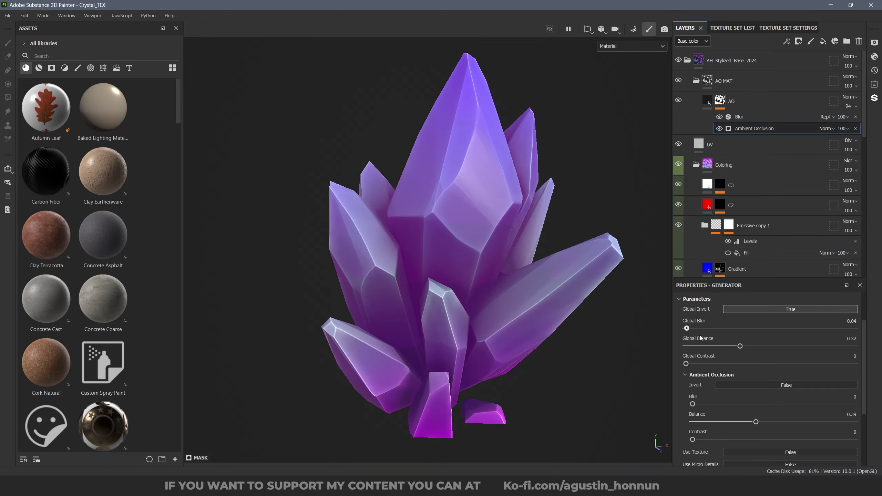
left_click(707, 100)
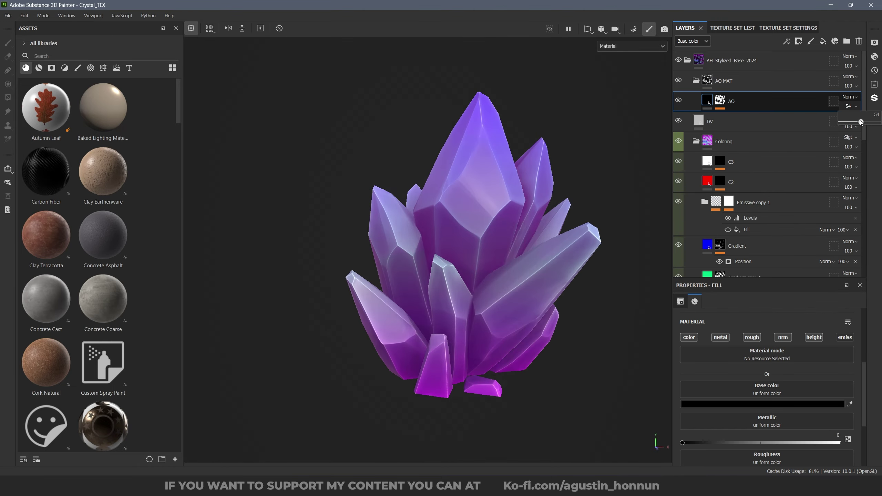
key("ctrl+s")
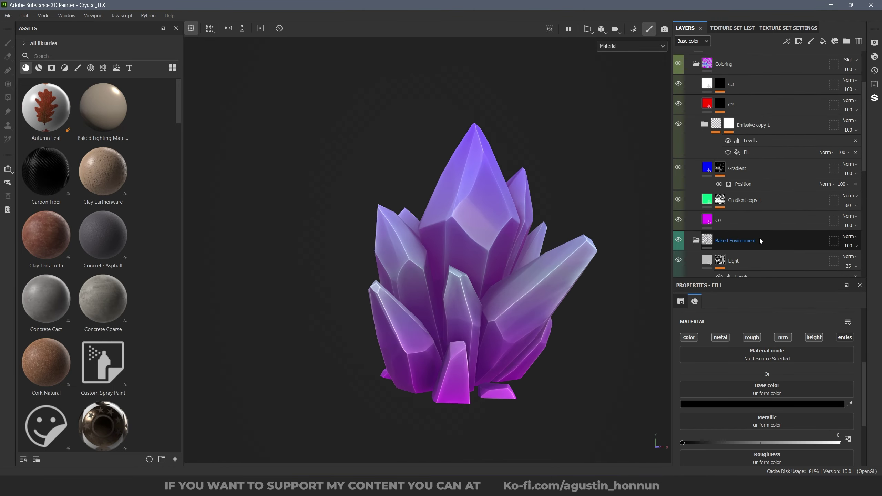
Copy the Sharp Edges layer from the Base folder and paste it above the AH_Stylized_Base_2024 folder.
scroll(761, 237, "down", 5)
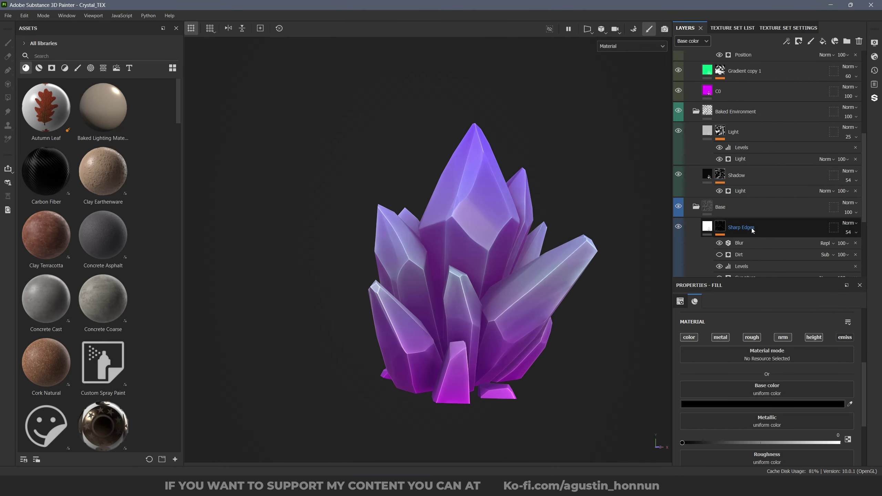
scroll(752, 220, "down", 1)
left_click(762, 203)
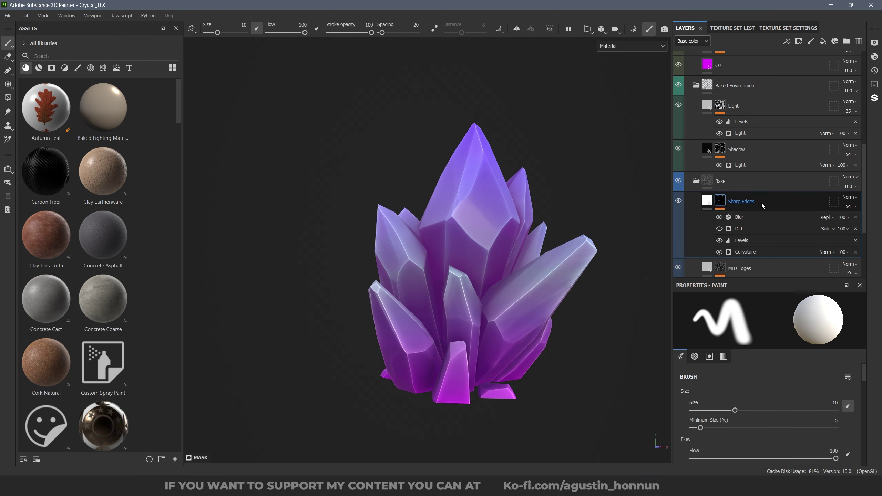
scroll(762, 203, "up", 5)
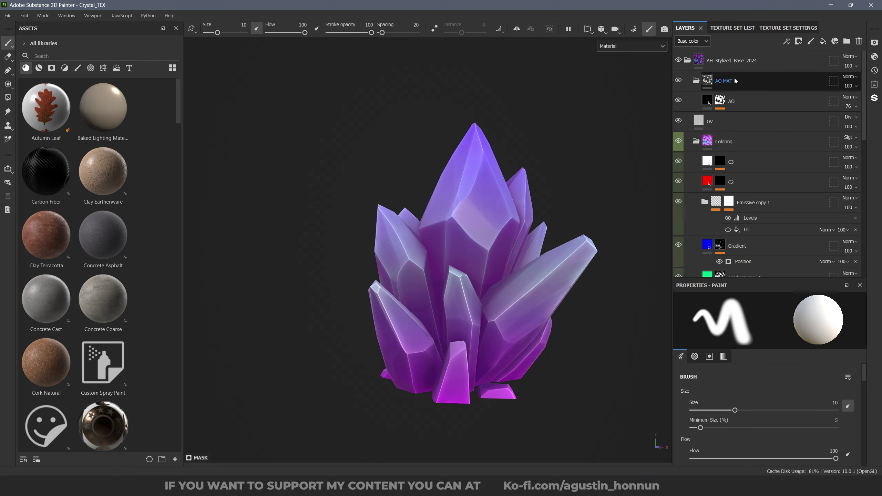
left_click(747, 60)
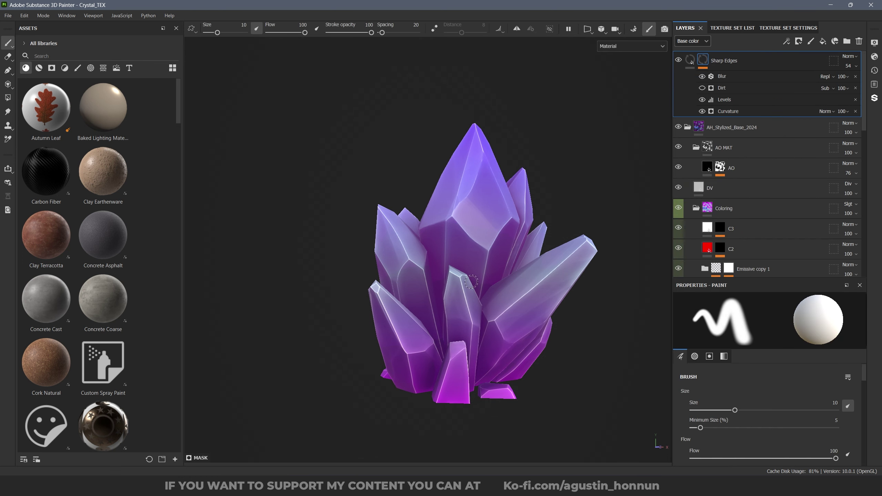
Remove the Blur and Dirt effects from the copied Sharp Edges mask and hide its Levels.
scroll(482, 292, "up", 3)
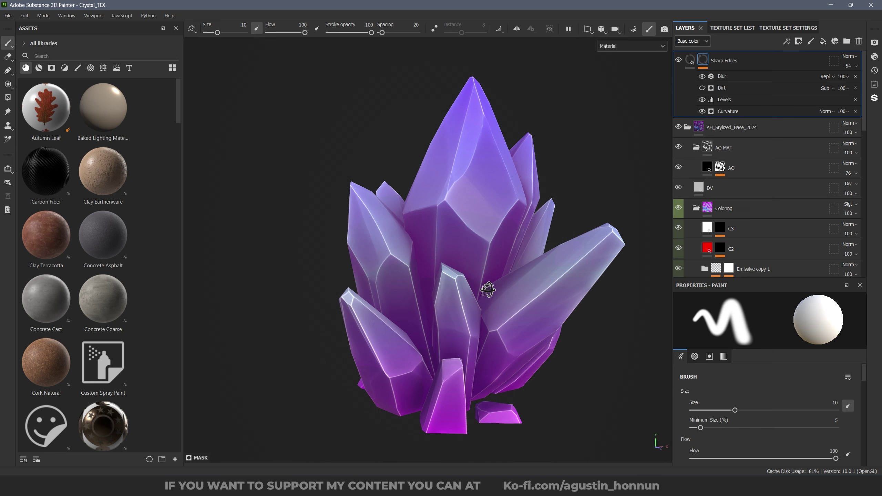
left_click(726, 100)
left_click(729, 87)
left_click(734, 76, "shift")
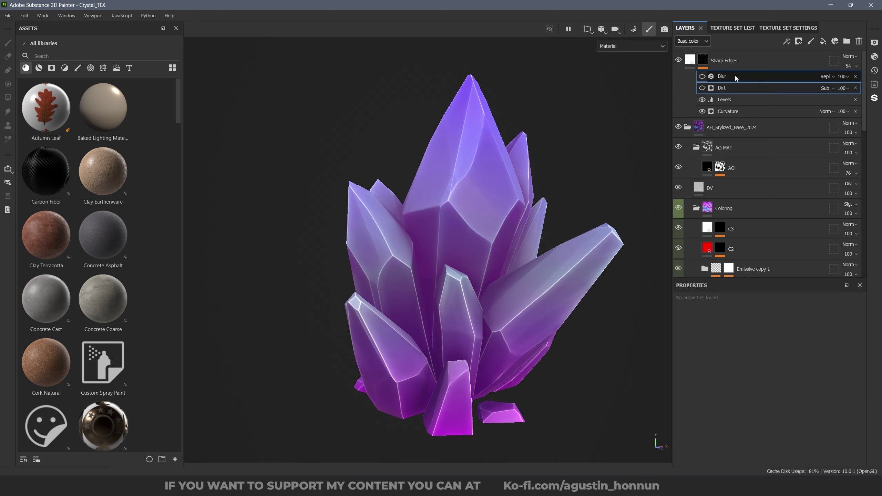
key("Delete")
Set the copied Sharp Edges mask's Curvature generator to Global Balance 0.89 and Sharp 0.72.
left_click(732, 88)
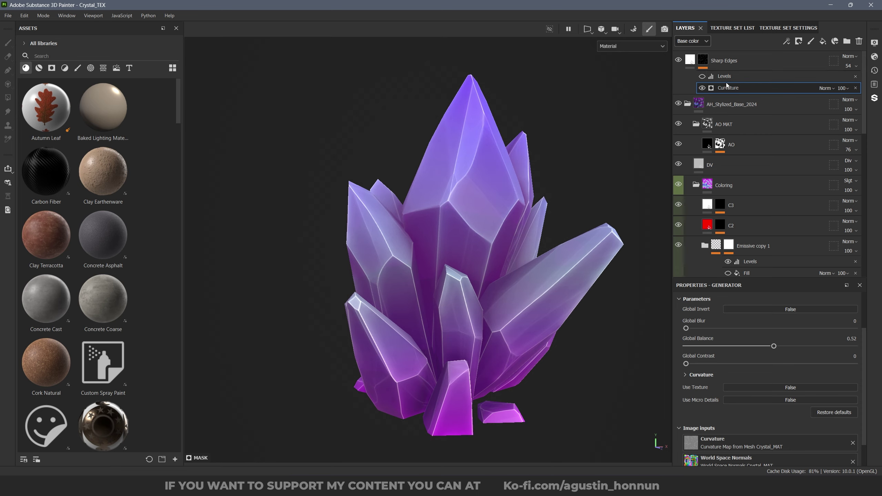
left_click_drag(774, 346, 850, 346)
left_click(770, 375)
scroll(765, 379, "down", 1)
left_click_drag(747, 391, 722, 391)
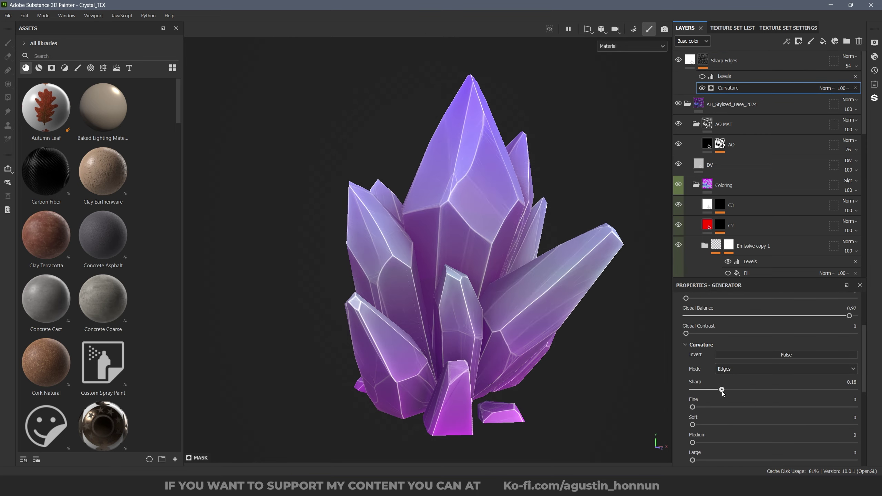
scroll(722, 392, "down", 3)
mouse_move(774, 427)
left_mouse_down()
mouse_move(719, 427)
mouse_move(758, 418)
mouse_move(726, 414)
mouse_move(761, 418)
left_mouse_up()
left_click_drag(691, 391, 623, 396)
scroll(726, 359, "up", 4)
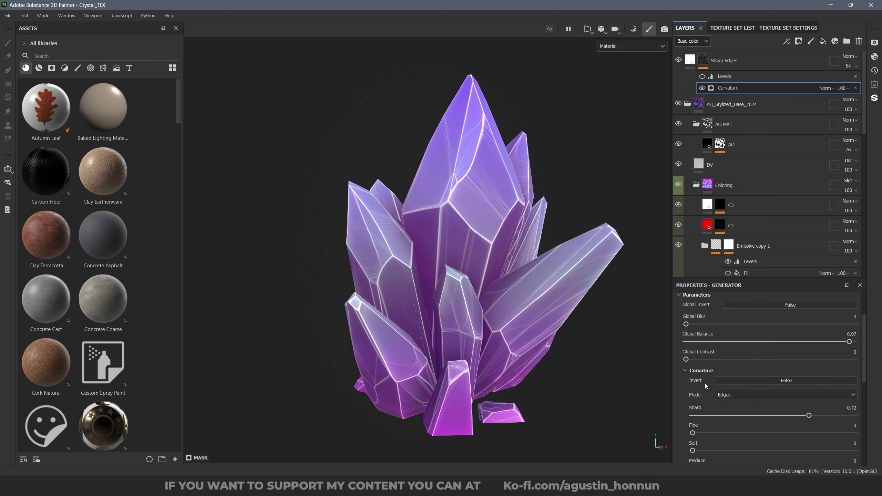
left_click(835, 342)
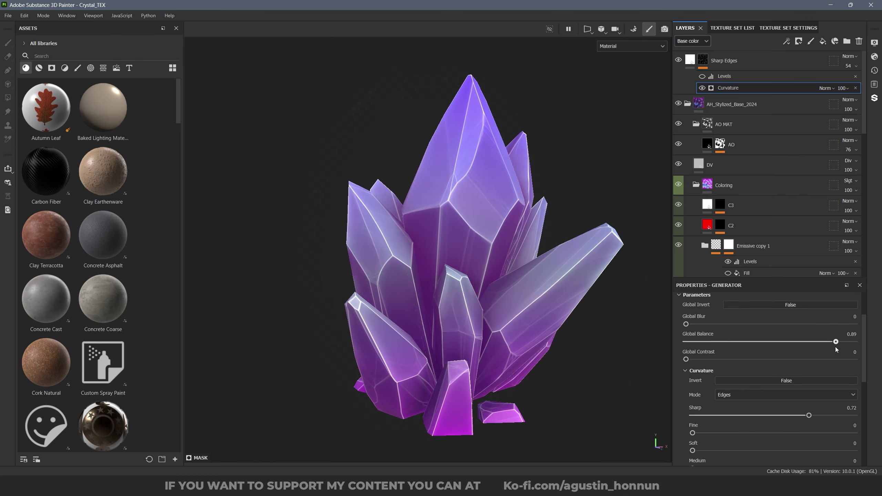
Compare the edge highlights with the copied Sharp Edges mask's Levels on and off, and leave Levels enabled.
left_click(703, 77)
left_click(703, 77)
left_click(702, 77)
scroll(479, 262, "up", 5)
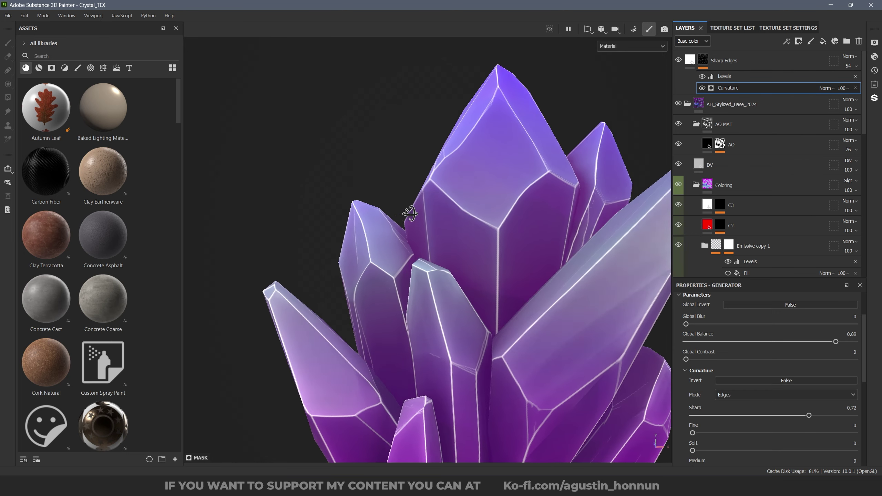
scroll(466, 249, "down", 3)
scroll(466, 249, "down", 2)
left_click(736, 73)
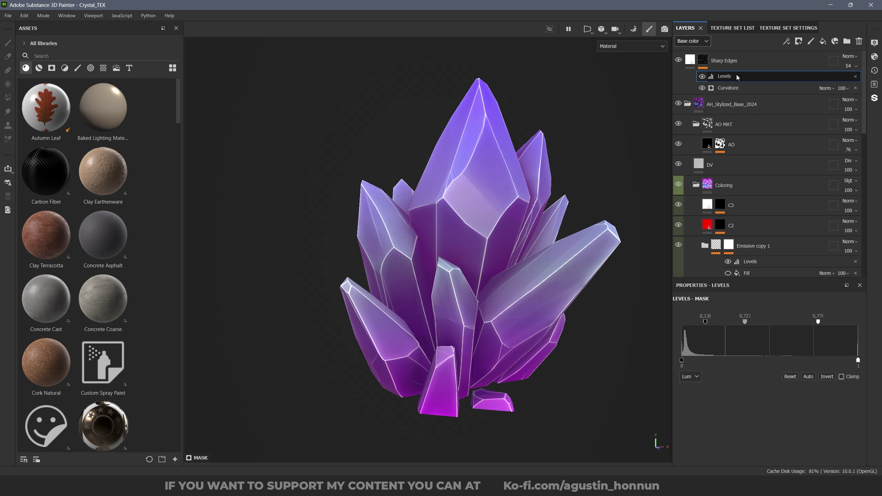
right_click(737, 75)
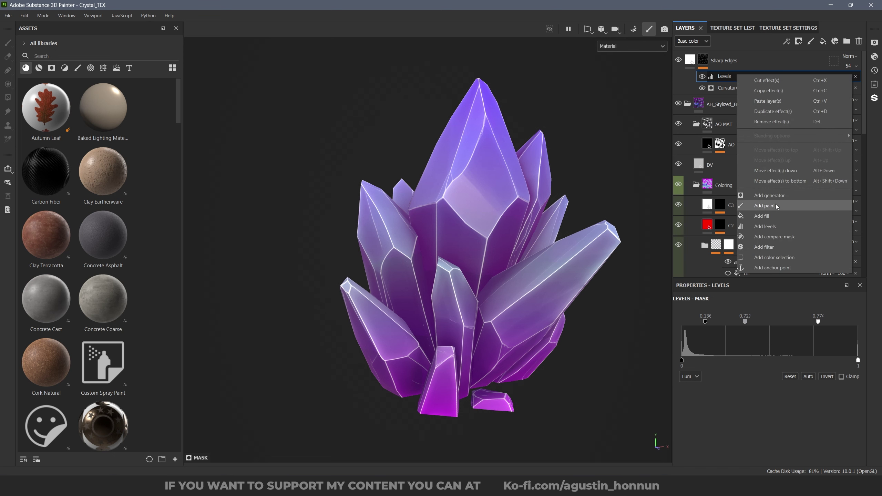
left_click(765, 206)
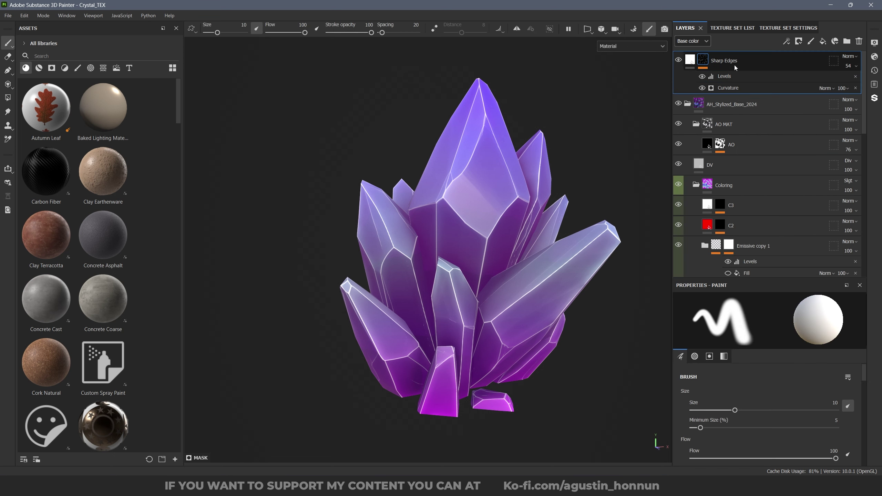
Group the top Sharp Edges layer into a folder and add a black mask to that folder.
key("ctrl+g")
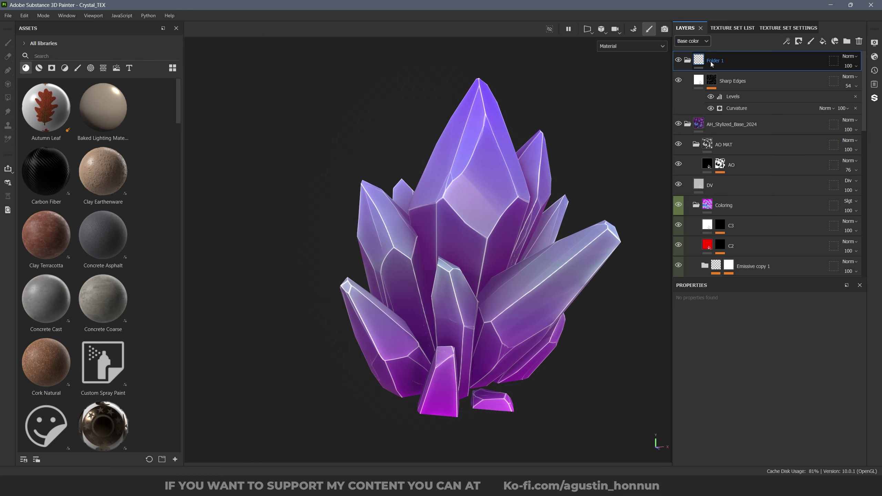
right_click(710, 61)
left_click(734, 77)
Paint edge highlights into the folder's mask on the front crystals with stroke opacity 29 and brush sizes of about 53 to 64.
right_click_drag(486, 194, 547, 195, "ctrl")
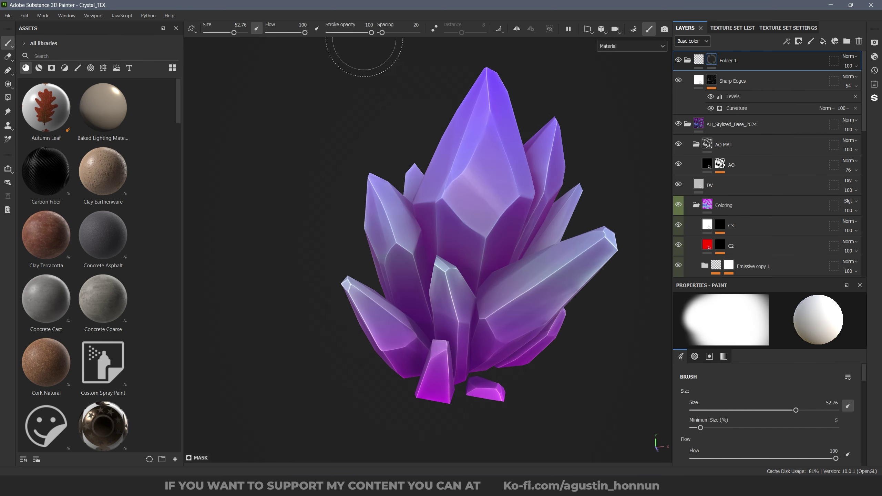
left_click(341, 32)
middle_click_drag(451, 170, 423, 239, "alt")
right_click_drag(423, 239, 432, 239, "ctrl")
middle_click_drag(433, 239, 411, 240, "alt")
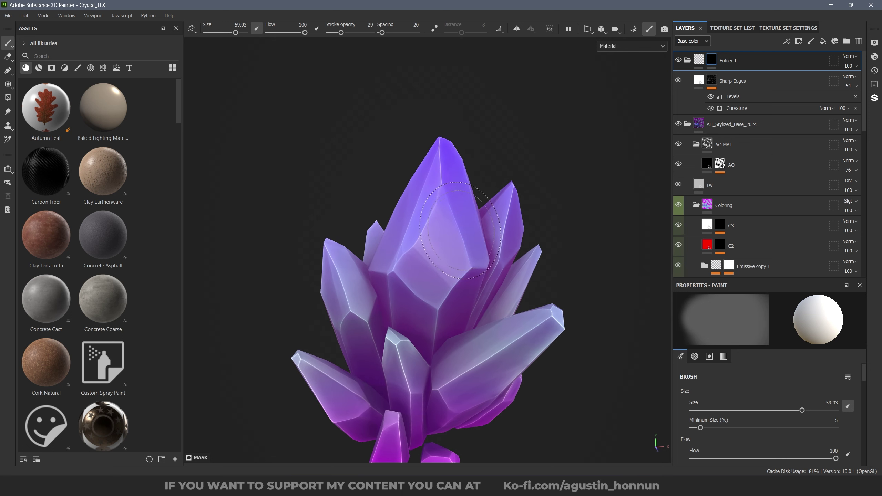
right_click_drag(412, 240, 456, 249, "alt")
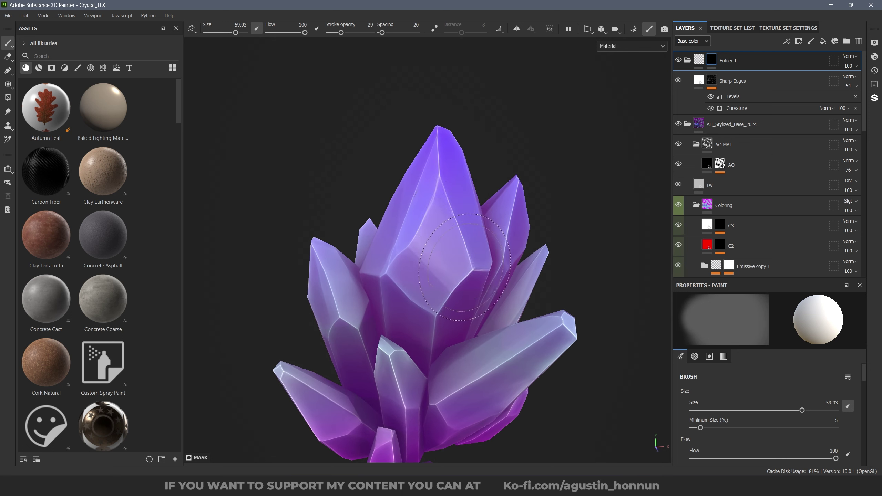
middle_click_drag(465, 267, 465, 222, "alt")
left_click_drag(407, 313, 416, 292, "alt")
right_click_drag(417, 292, 425, 292, "ctrl")
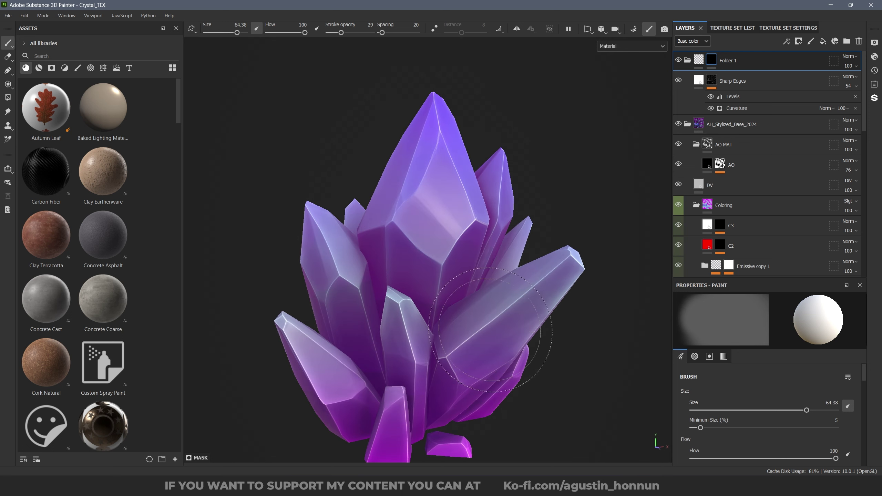
Paint more edge highlights into the folder's mask on the side and back crystals, enlarging the brush to size 100.
mouse_move(551, 274)
left_mouse_down("alt")
mouse_move(449, 282)
mouse_move(457, 227)
mouse_move(520, 243)
left_mouse_up("alt")
right_click_drag(455, 188, 409, 269, "shift")
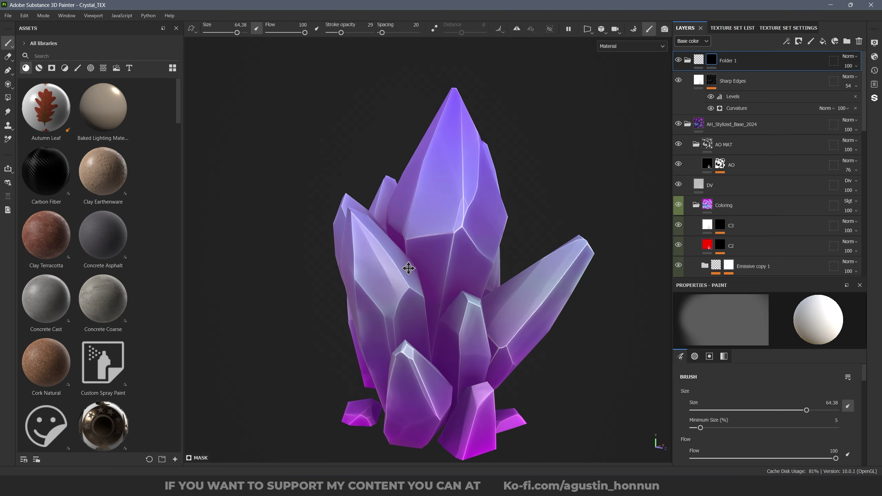
left_click_drag(409, 268, 584, 249, "alt")
right_click_drag(424, 370, 462, 370, "ctrl")
mouse_move(423, 243)
left_mouse_down("alt")
mouse_move(482, 223)
mouse_move(504, 257)
left_mouse_up("alt")
middle_click_drag(504, 257, 504, 228, "alt")
right_click_drag(504, 227, 520, 228, "ctrl")
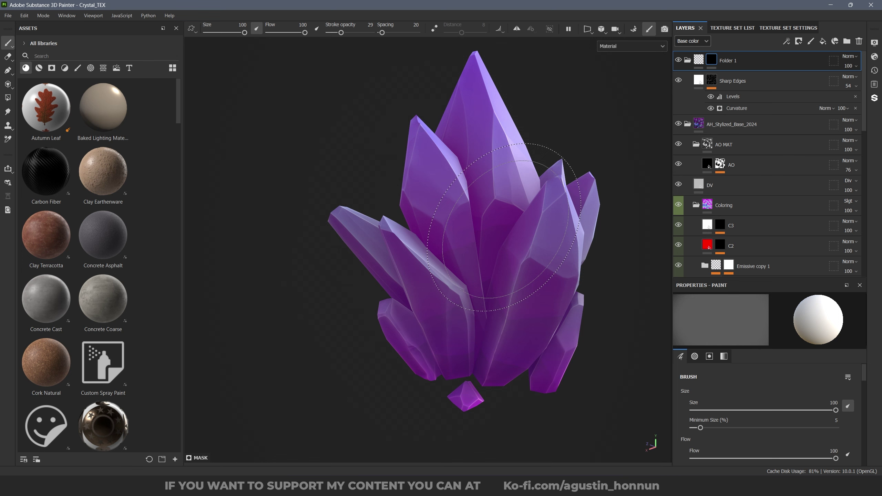
left_click_drag(504, 227, 504, 202, "alt")
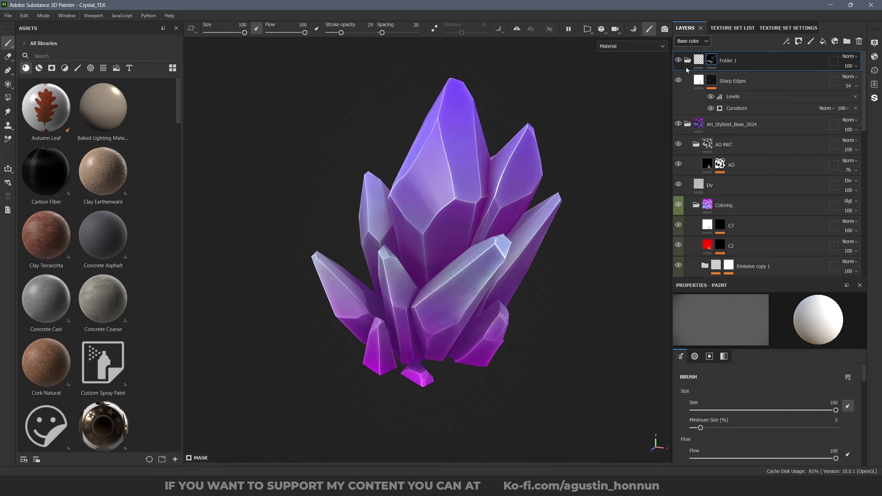
Set the top Sharp Edges fill's base color to green 8CFF3D and raise the layer's opacity to 100.
left_click(699, 81)
left_click(777, 404)
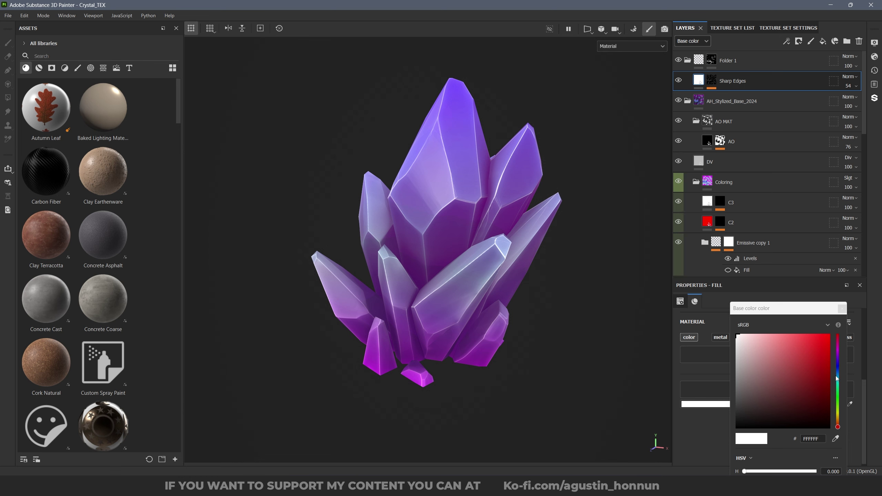
left_click(837, 355)
left_click_drag(799, 347, 806, 291)
left_click_drag(837, 361, 838, 404)
scroll(590, 278, "up", 4)
left_click(855, 86)
left_click_drag(861, 100, 875, 101)
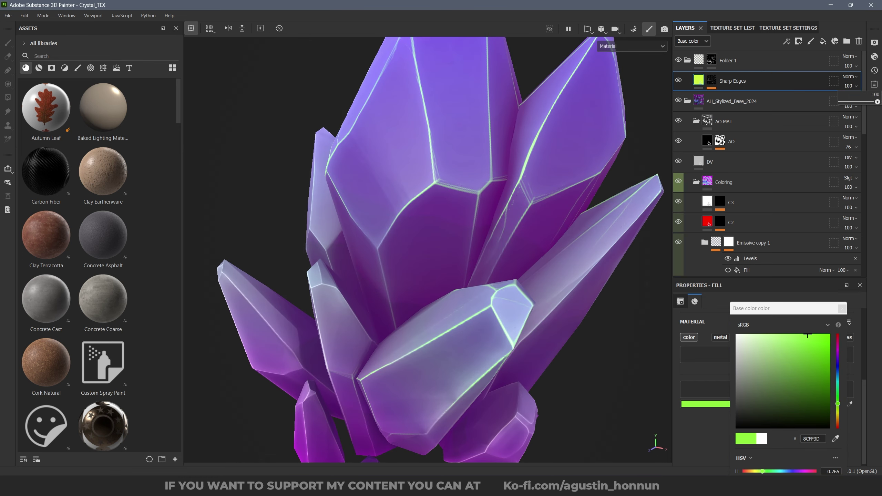
Try several blending modes on the base color of Folder 1, which masks the edge highlights, through to Tint.
left_click(850, 62)
left_click(848, 68)
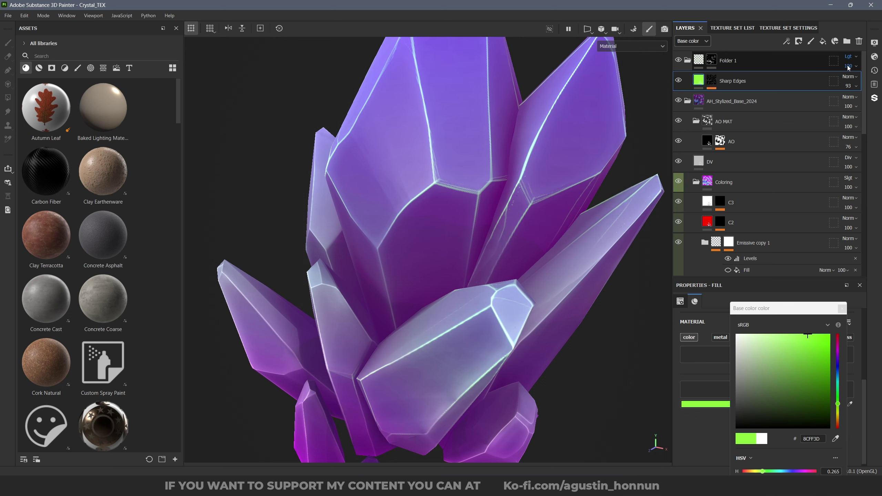
key("Down")
key("Down")
key("Down")
key("Down")
key("Down")
Set the top Sharp Edges fill's base color to light violet E8B1F9.
left_click_drag(839, 412, 843, 354)
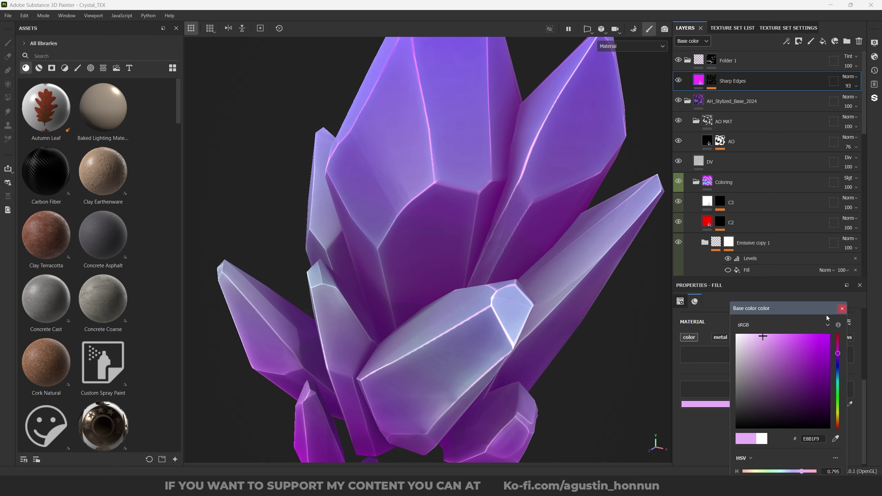
left_click(842, 309)
scroll(584, 271, "down", 5)
left_click_drag(556, 267, 439, 264, "alt")
middle_click_drag(439, 264, 374, 272, "alt")
right_click_drag(375, 272, 458, 272, "shift")
scroll(458, 269, "up", 2)
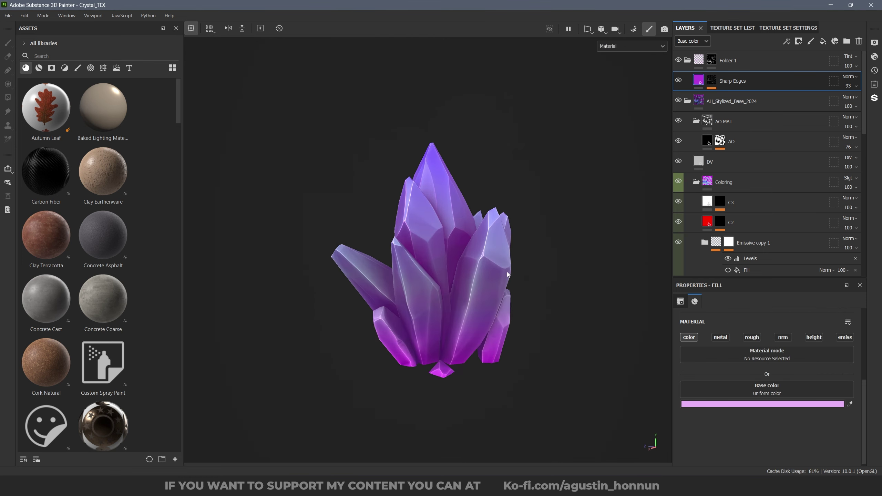
Soften the top Sharp Edges fill to base color EBD6F1 at opacity 49, with Folder 1 blending set to Normal.
left_click_drag(508, 271, 422, 280, "alt")
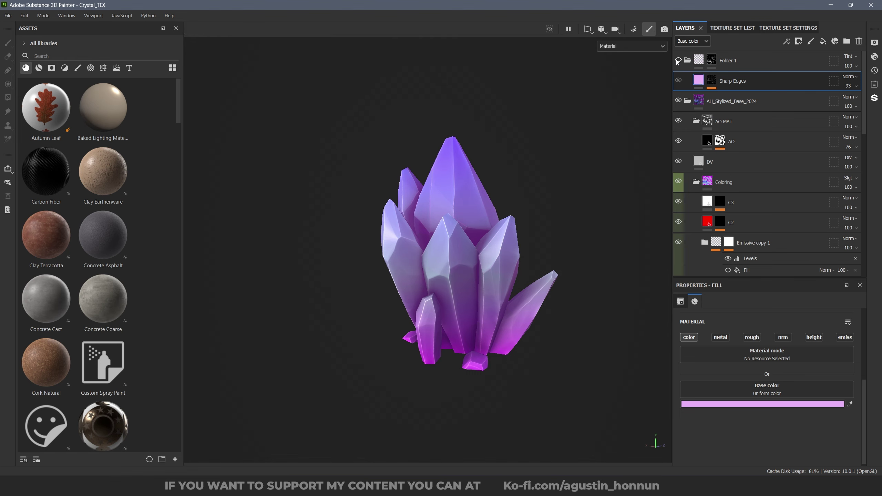
left_click_drag(541, 190, 455, 213, "alt")
scroll(501, 223, "up", 3)
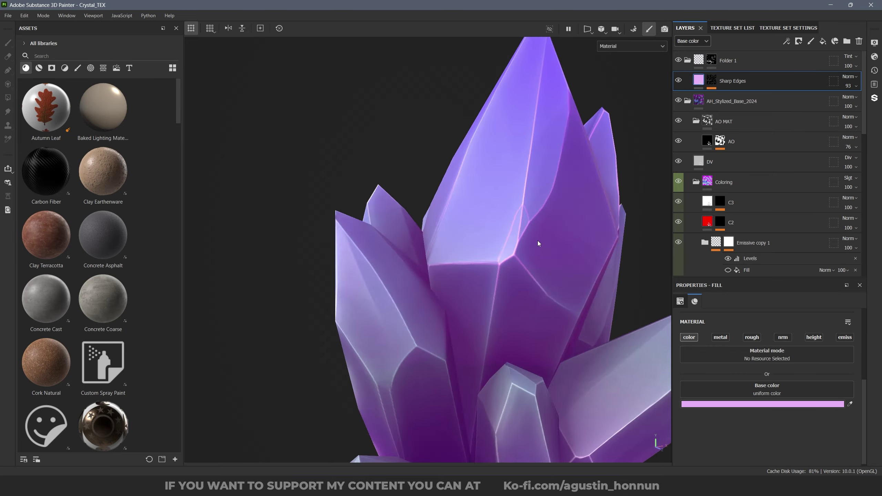
left_click(763, 405)
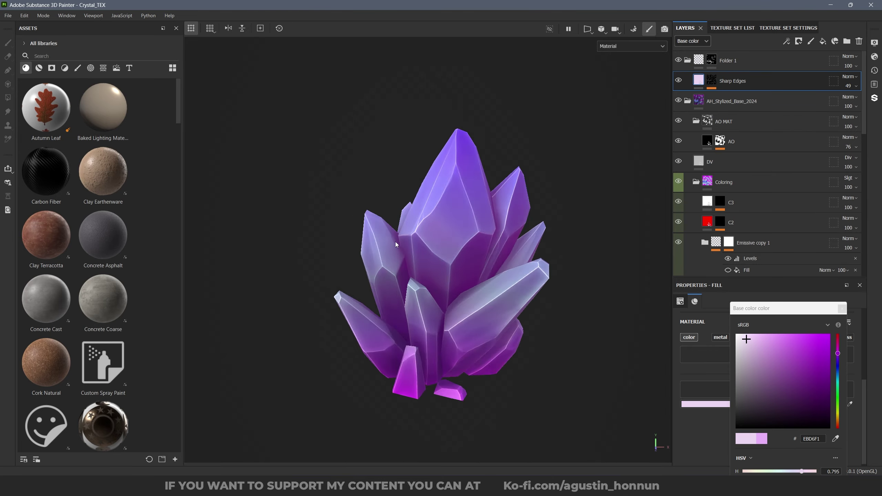
left_click_drag(396, 244, 429, 247, "alt")
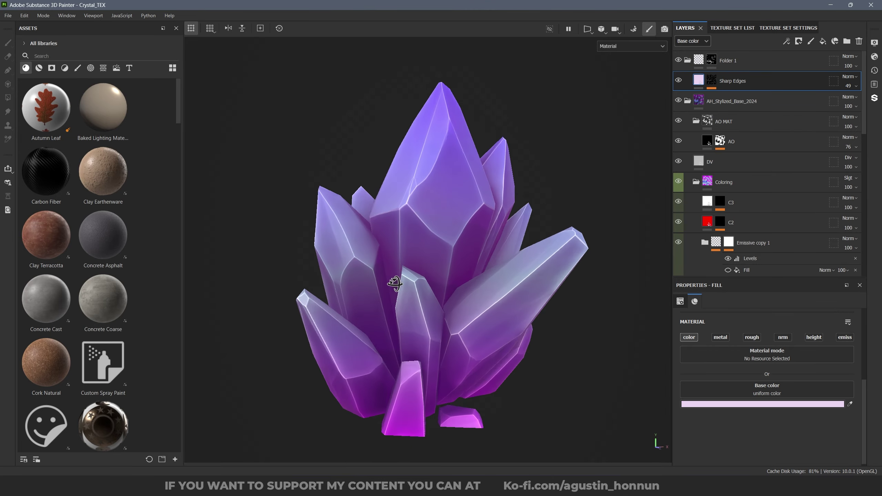
Tint the DV divide layer by setting its base color to muted pink A8779B.
left_click(705, 162)
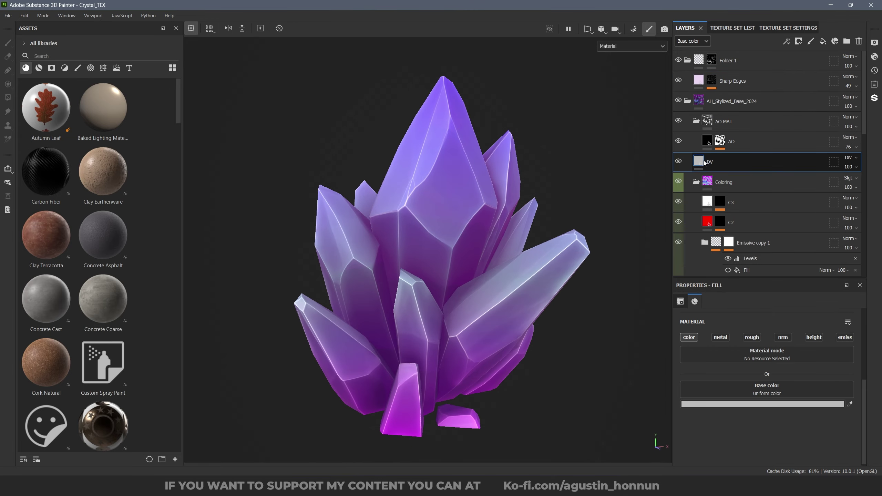
left_click(762, 405)
left_click_drag(733, 353, 715, 374)
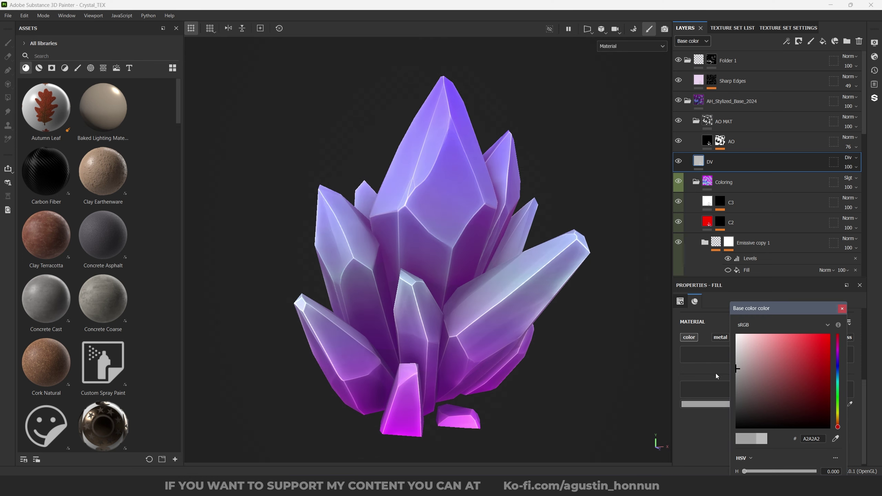
mouse_move(695, 325)
left_mouse_down()
mouse_move(679, 383)
mouse_move(673, 363)
mouse_move(759, 373)
left_mouse_up()
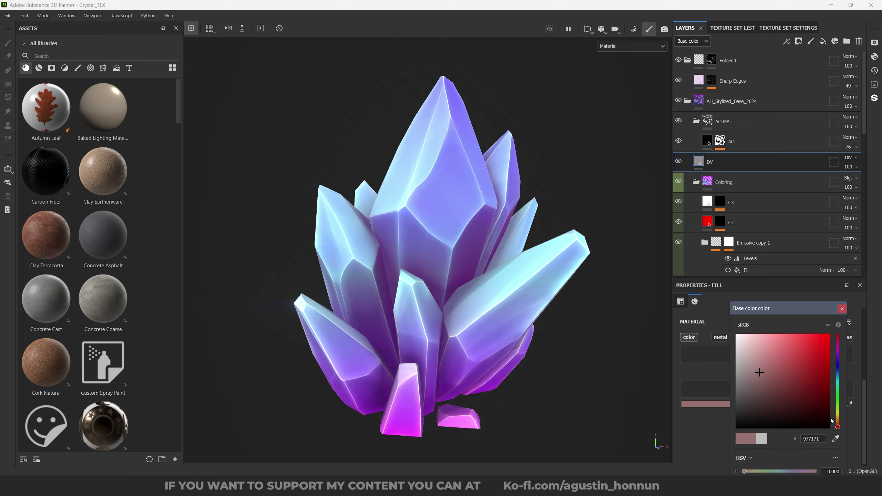
left_click_drag(838, 420, 838, 346)
left_click(718, 161)
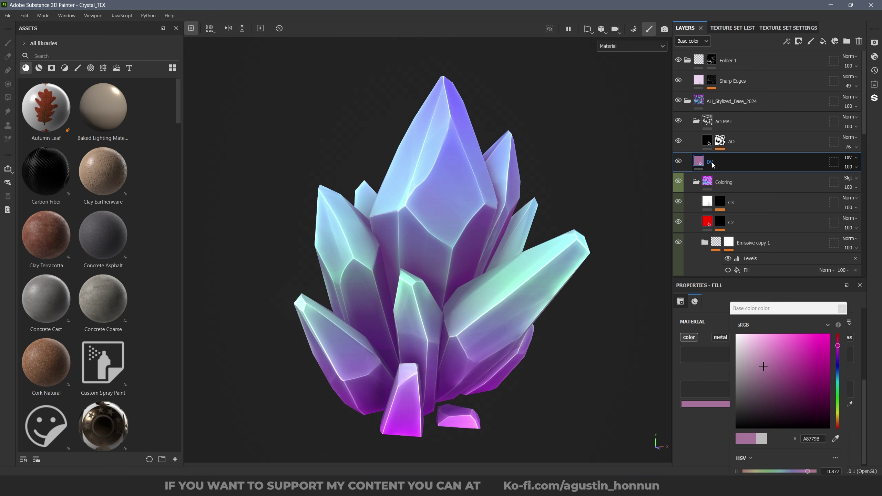
Add a fill layer above Folder 1 and set its blending mode to Divide.
left_click(743, 58)
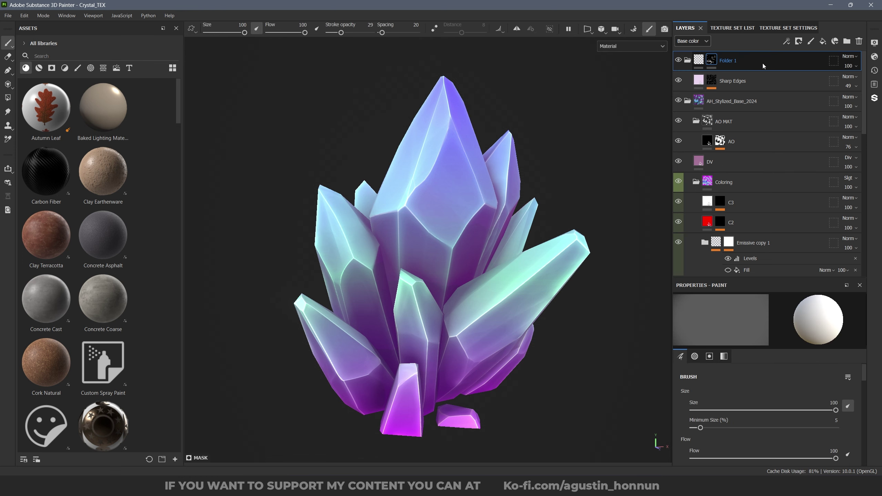
left_click(742, 81)
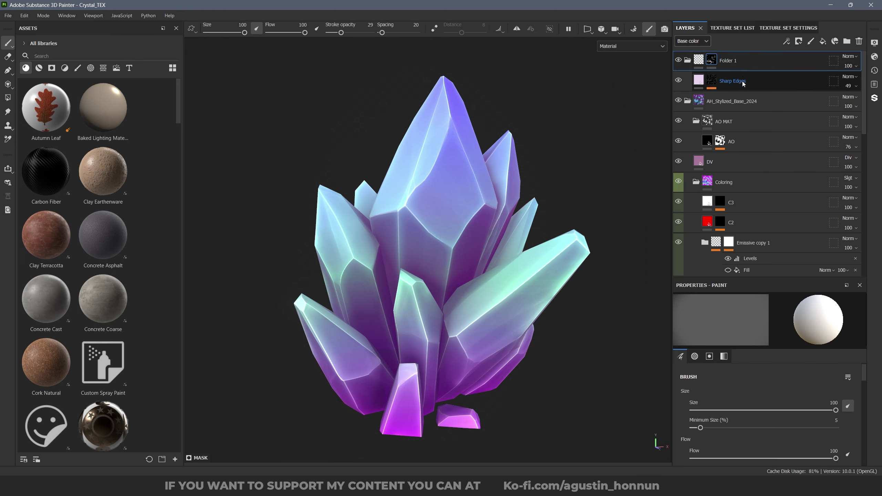
left_click(824, 42)
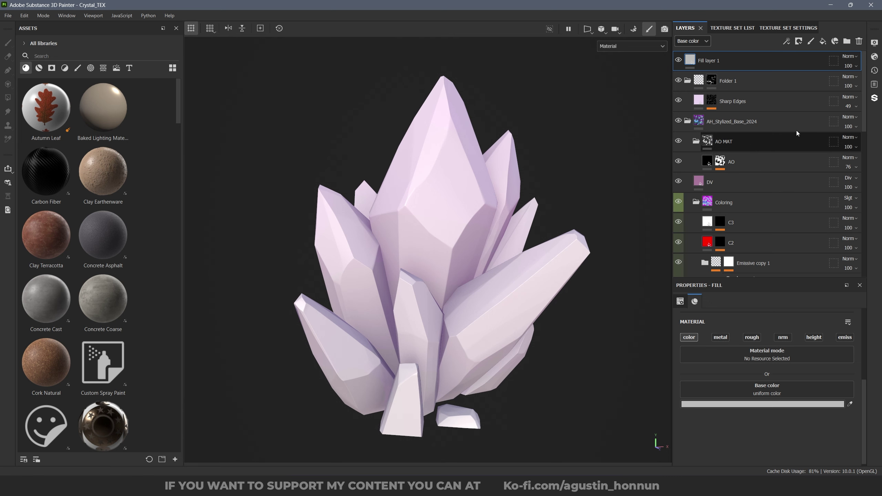
left_click(849, 57)
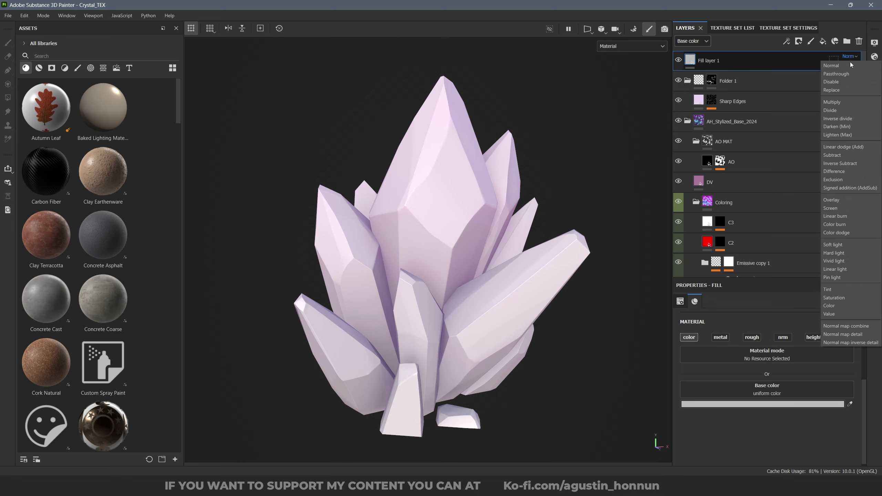
left_click(837, 110)
Try pink E29ED8 as the base color of the new Divide fill layer at the top of the stack.
left_click(763, 404)
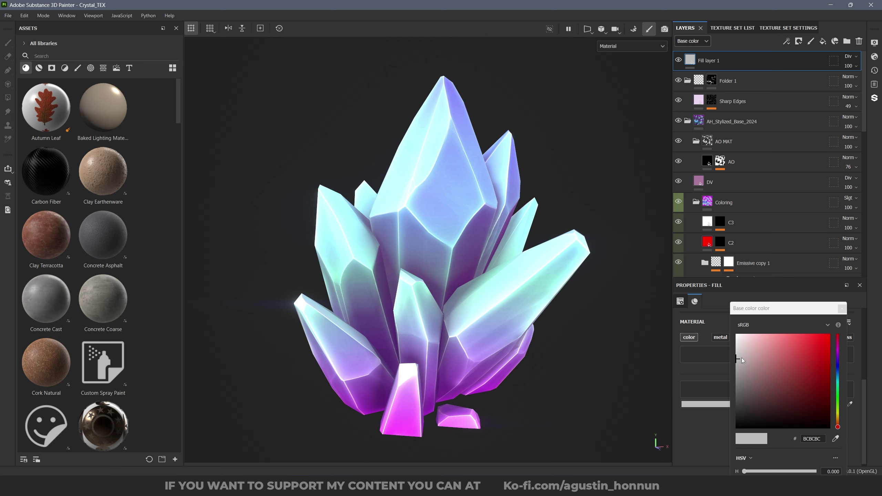
mouse_move(706, 349)
left_mouse_down()
mouse_move(703, 331)
mouse_move(701, 355)
mouse_move(757, 349)
left_mouse_up()
left_click_drag(836, 429, 838, 347)
scroll(538, 285, "down", 5)
left_click_drag(538, 284, 519, 299, "alt")
scroll(523, 292, "up", 2)
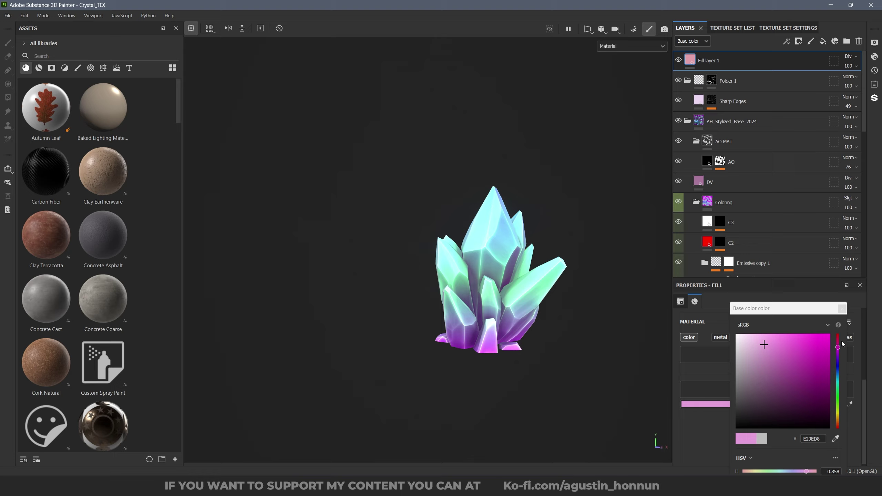
Try another hue on the top Divide fill layer and delete that layer.
left_click_drag(842, 346, 836, 412)
right_click_drag(520, 286, 563, 318, "alt")
left_click_drag(564, 318, 406, 313, "alt")
middle_click_drag(601, 325, 463, 318, "alt")
mouse_move(463, 318)
left_mouse_down("alt")
mouse_move(301, 306)
mouse_move(566, 306)
left_mouse_up("alt")
key("Delete")
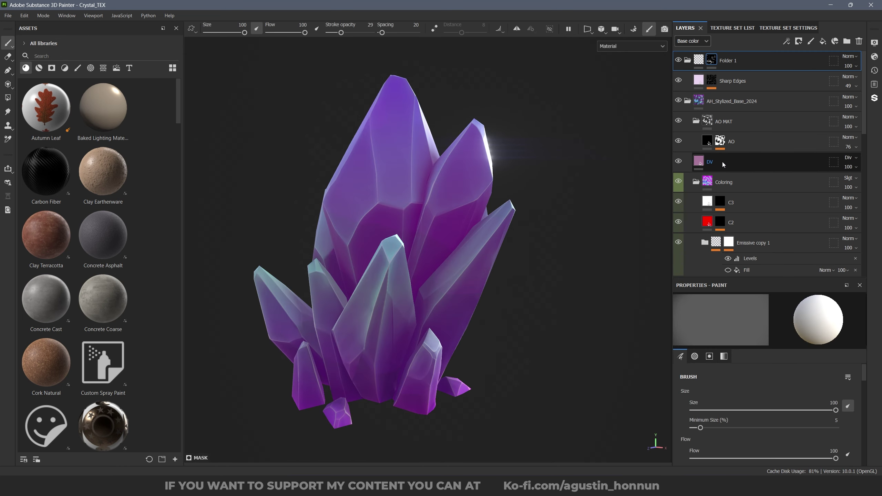
Examine the tinted crystals with the DV layer selected and review the layer stack down to the Base folder.
left_click(723, 163)
left_click_drag(480, 268, 577, 270, "alt")
middle_click_drag(508, 242, 514, 260, "alt")
right_click_drag(515, 260, 475, 279, "alt")
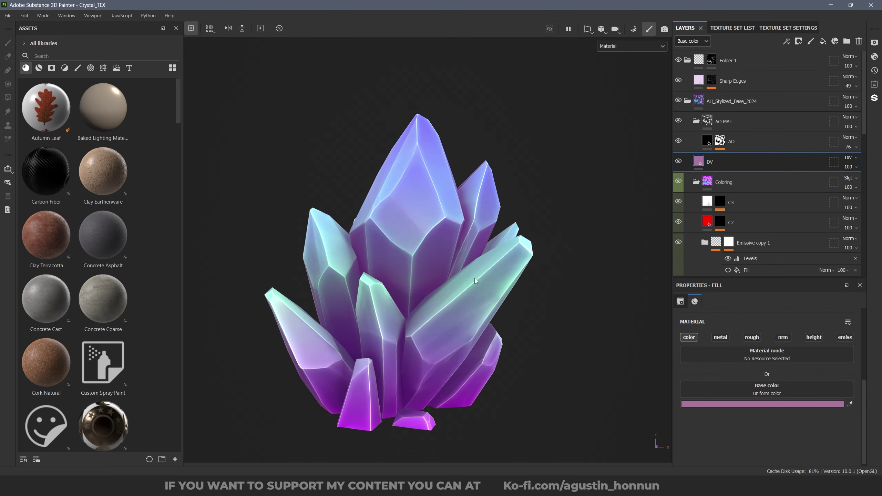
scroll(774, 147, "down", 5)
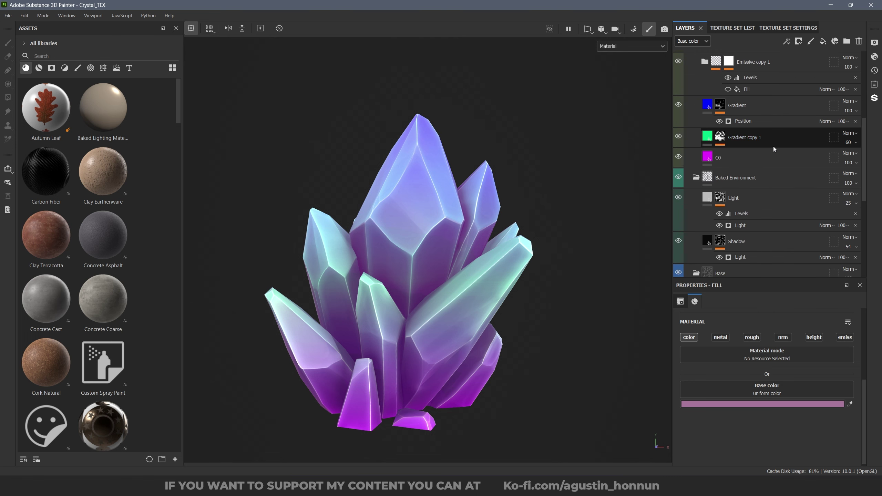
scroll(756, 199, "up", 5)
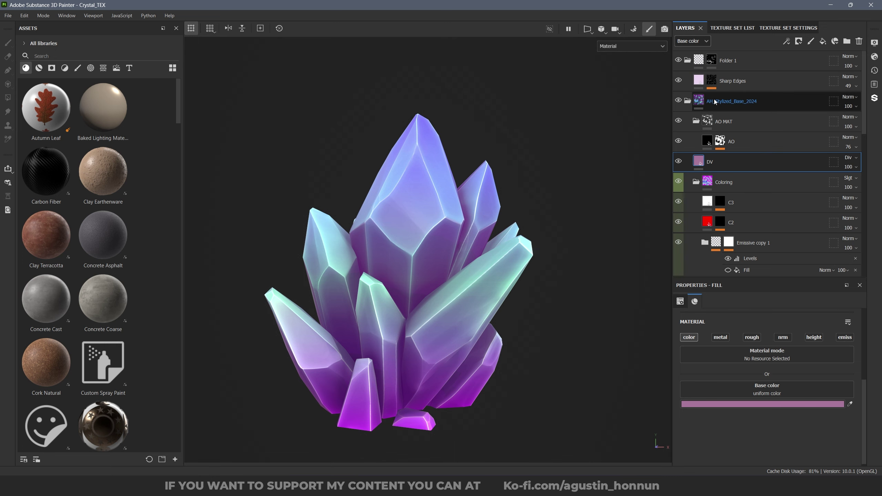
scroll(714, 99, "down", 1)
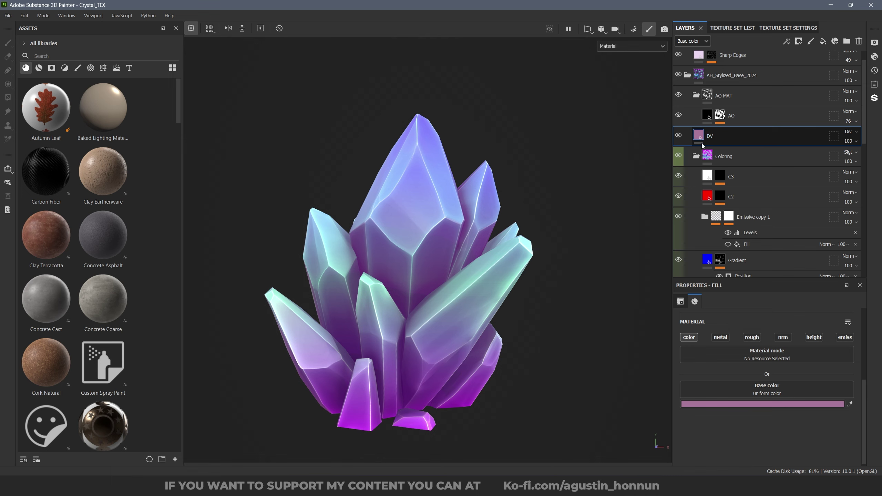
Darken and shift the DV layer's base color to muted violet 75568E.
left_click(729, 82)
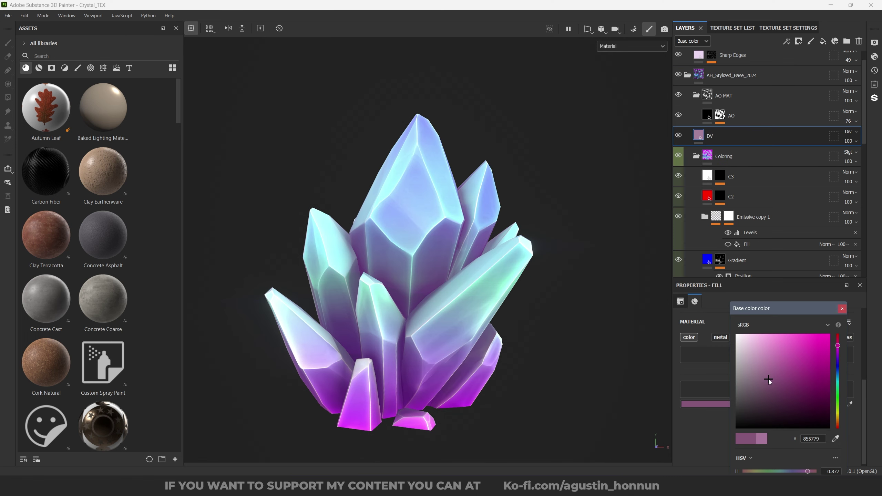
left_click_drag(772, 381, 777, 376)
left_click_drag(839, 421, 830, 447)
right_click_drag(541, 361, 423, 270, "alt")
left_click_drag(423, 270, 462, 325, "alt")
left_click_drag(839, 368, 838, 362)
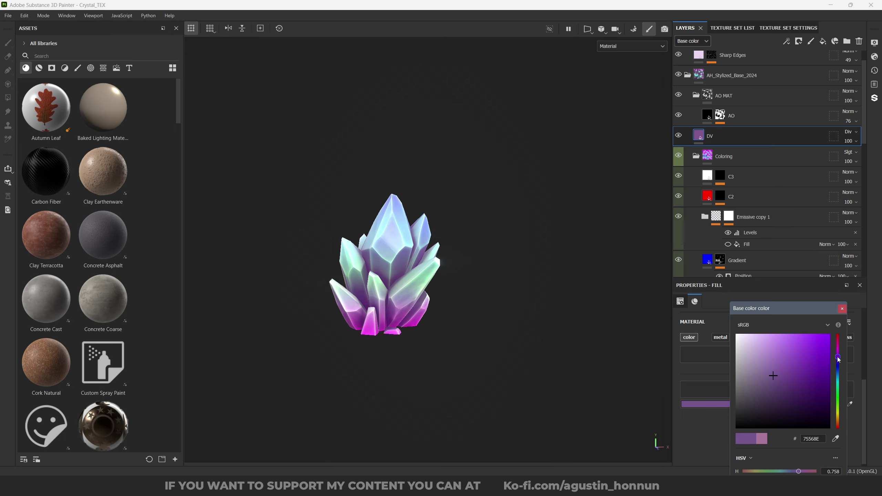
mouse_move(477, 302)
right_mouse_down("alt")
mouse_move(553, 296)
mouse_move(475, 288)
right_mouse_up("alt")
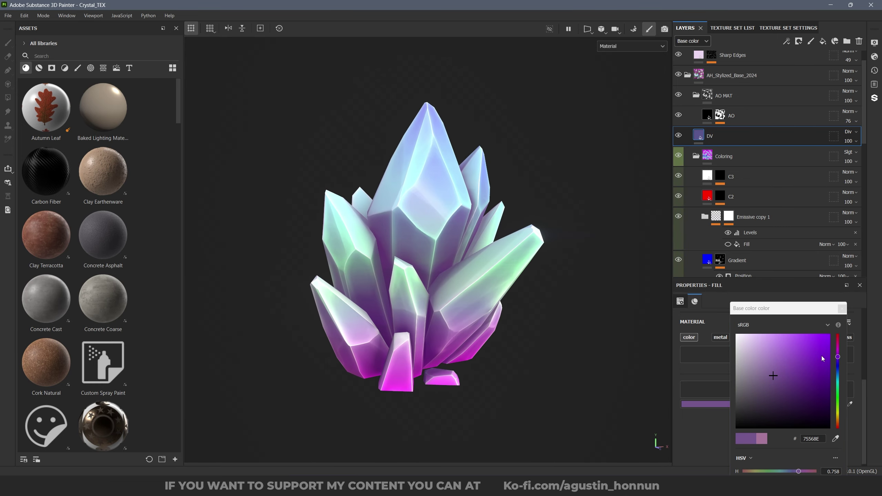
Set the DV layer's base color to muted red 8E5756 and check the crystals under different lighting.
left_click_drag(838, 357, 839, 432)
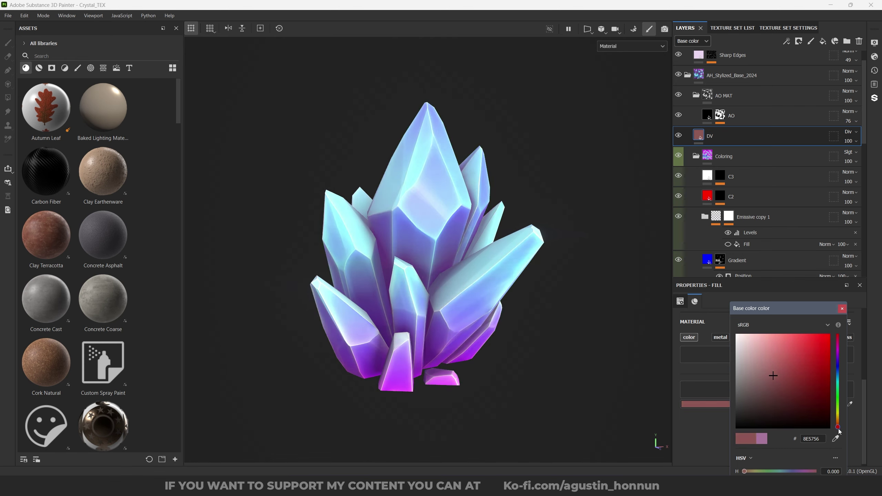
left_click_drag(427, 313, 442, 259, "alt")
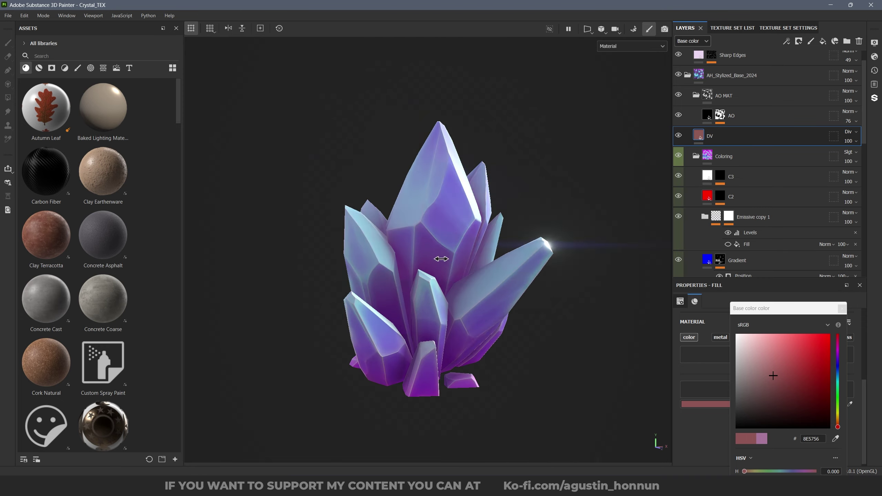
right_click_drag(441, 259, 500, 264, "shift")
scroll(501, 272, "up", 2)
left_click_drag(500, 278, 503, 318, "alt")
left_click(841, 310)
Enable the emissive channel on the DV layer and set its emissive color to dark red 3A1A1A.
left_click(845, 337)
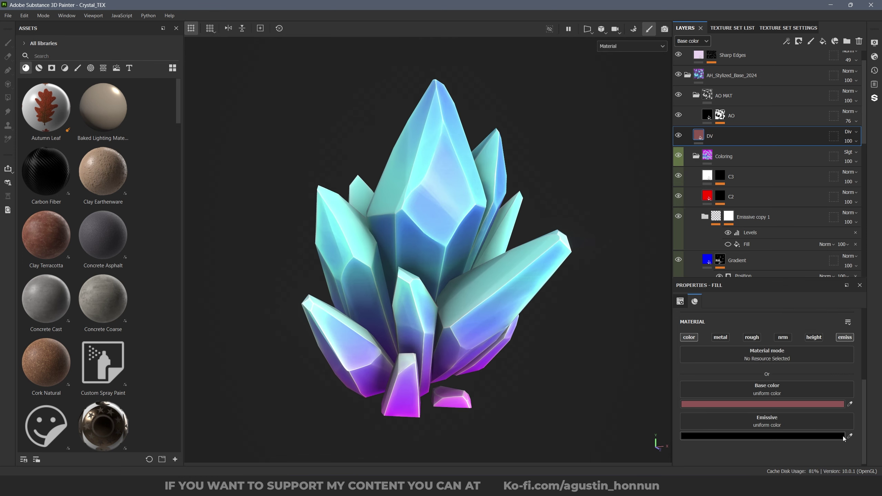
left_click(850, 437)
left_click(829, 405)
left_click(788, 438)
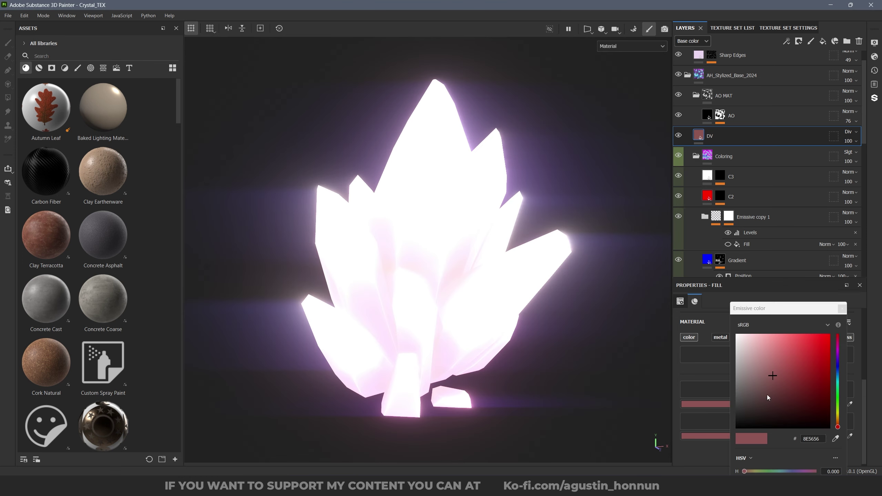
left_click_drag(767, 395, 788, 405)
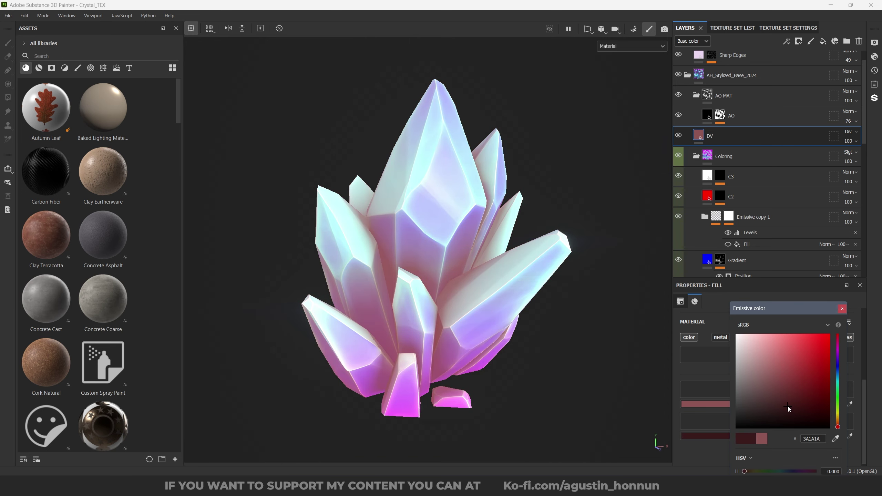
Shift the DV layer's emissive color to deep violet 27004F.
left_click_drag(838, 425, 838, 364)
left_click_drag(805, 421, 814, 398)
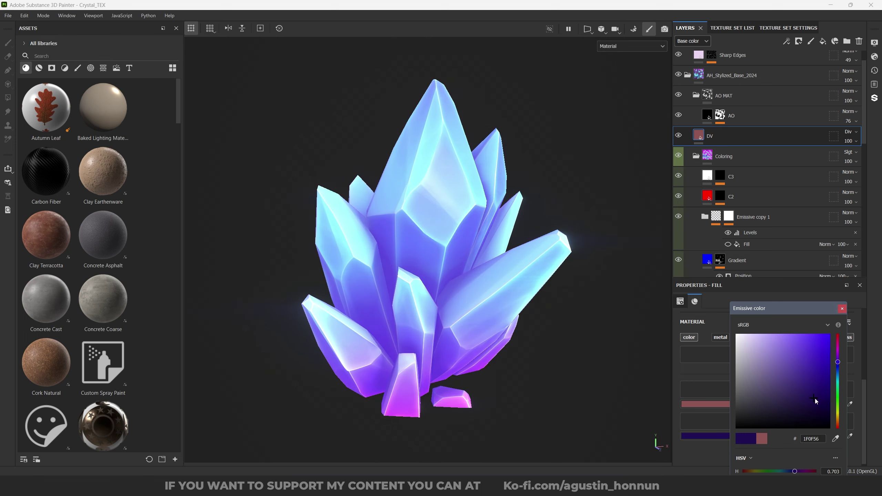
mouse_move(838, 362)
left_mouse_down()
mouse_move(839, 351)
mouse_move(839, 360)
left_mouse_up()
left_click_drag(817, 408, 829, 396)
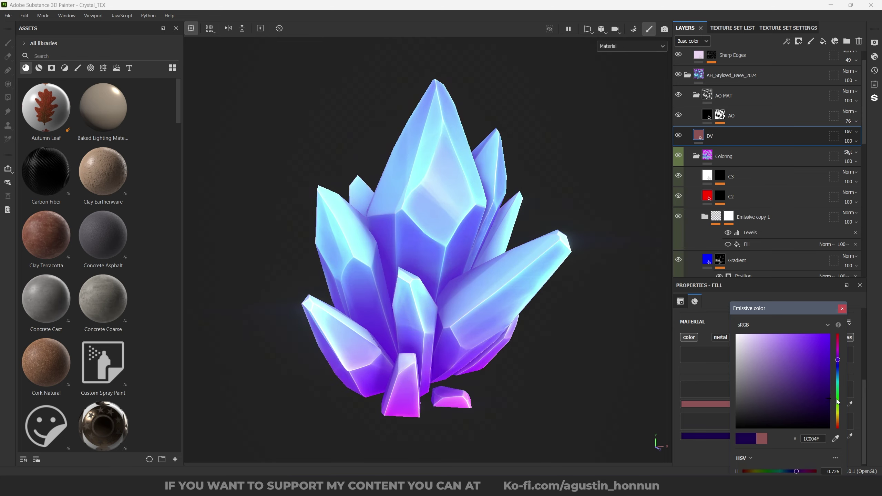
left_click_drag(838, 359, 838, 358)
left_click_drag(826, 395, 834, 391)
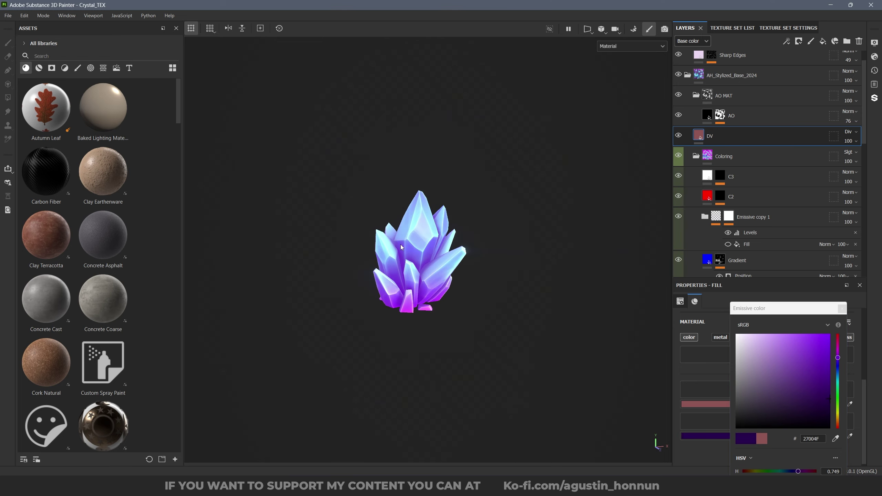
Darken the DV layer's emissive color to purple 1F0030.
left_click_drag(400, 245, 535, 240, "alt")
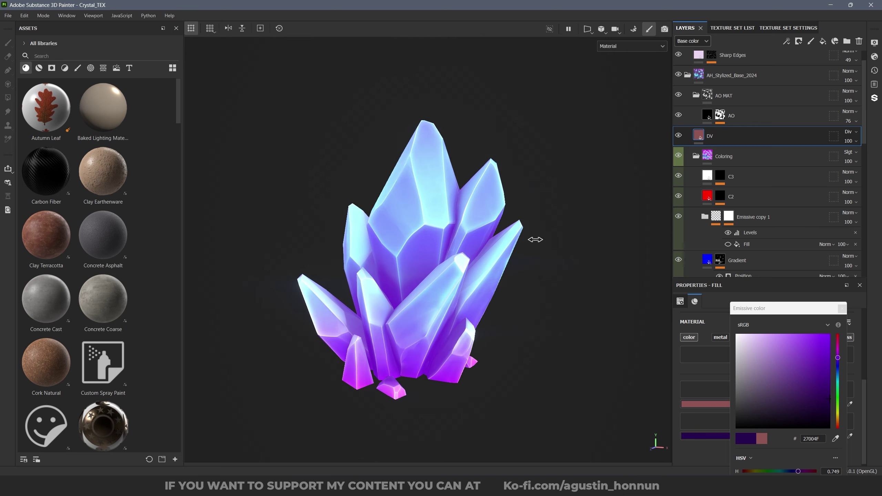
mouse_move(837, 358)
left_mouse_down()
mouse_move(840, 427)
mouse_move(849, 348)
mouse_move(851, 356)
left_mouse_up()
left_click_drag(837, 415, 844, 410)
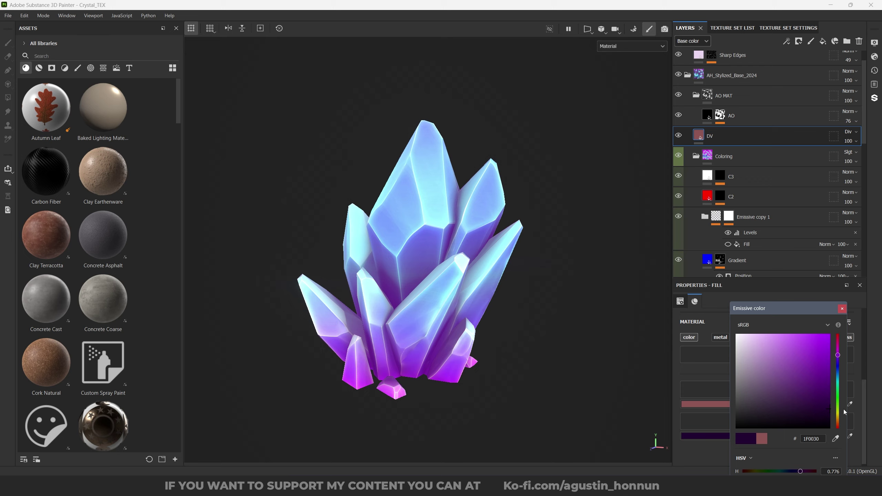
Examine the crystal cluster from several sides to judge the color gradient and emissive glow, including the upper crystal faces.
left_click_drag(602, 363, 624, 334, "alt")
right_click_drag(625, 335, 679, 326, "alt")
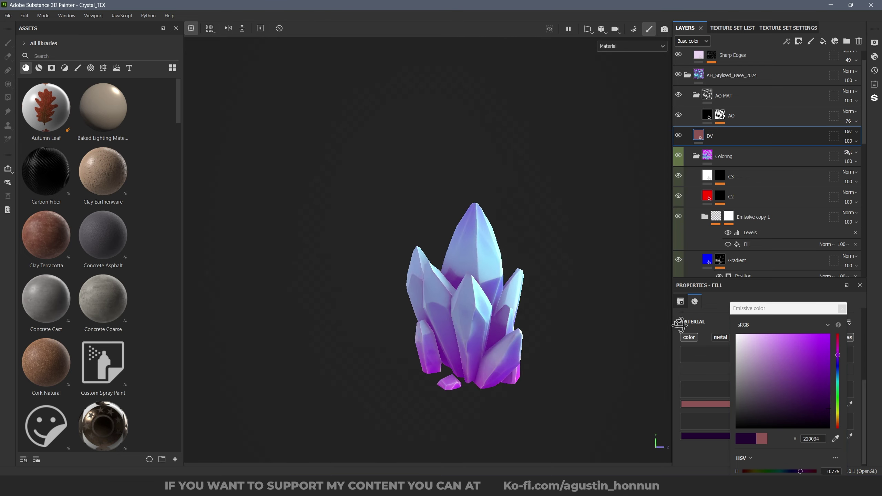
left_click_drag(679, 326, 517, 279, "alt")
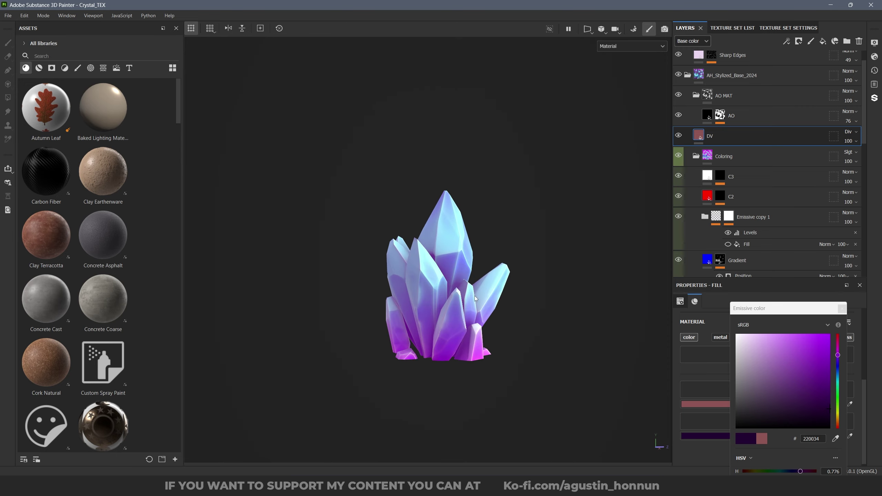
left_click_drag(475, 296, 378, 302, "alt")
scroll(448, 321, "up", 3)
left_click_drag(448, 320, 430, 275, "alt")
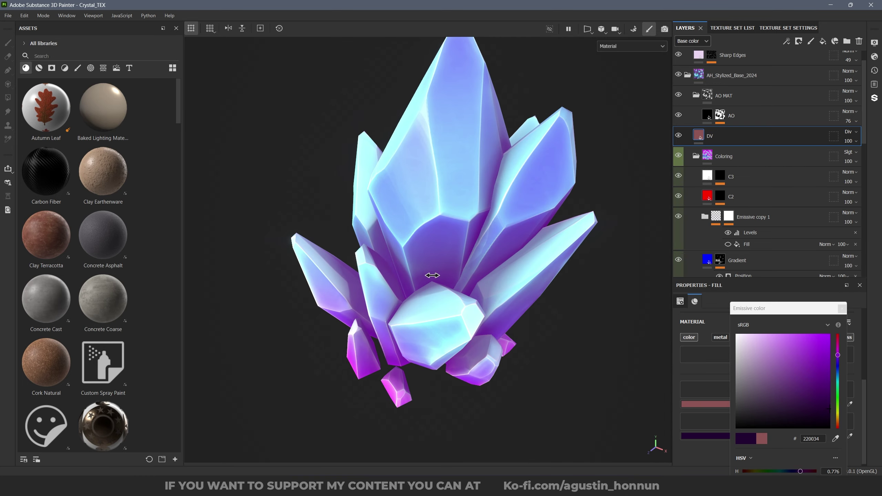
scroll(427, 271, "down", 5)
scroll(427, 271, "up", 5)
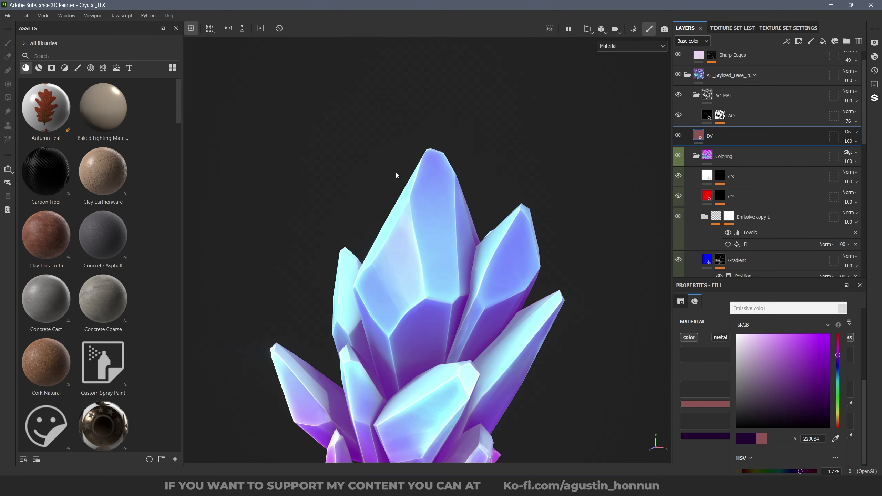
left_click_drag(413, 217, 485, 289, "alt")
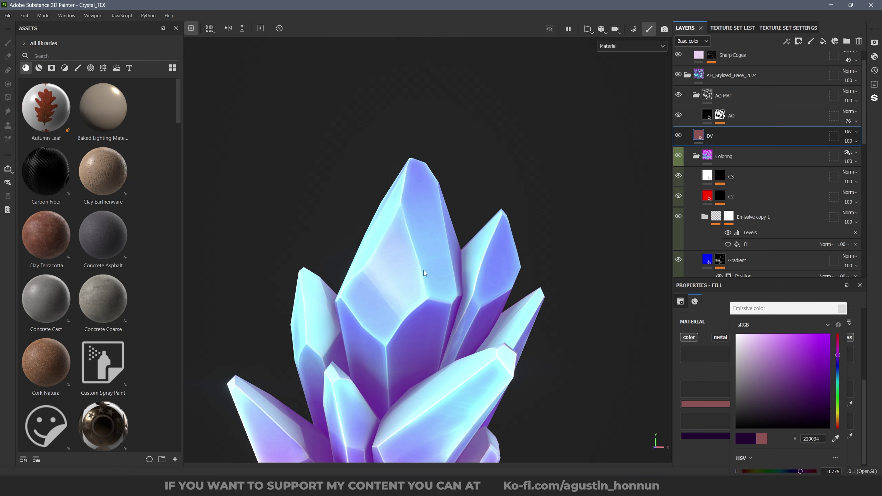
left_click_drag(424, 273, 326, 292, "alt")
Search the texture assets for "Crystal".
left_click(104, 68)
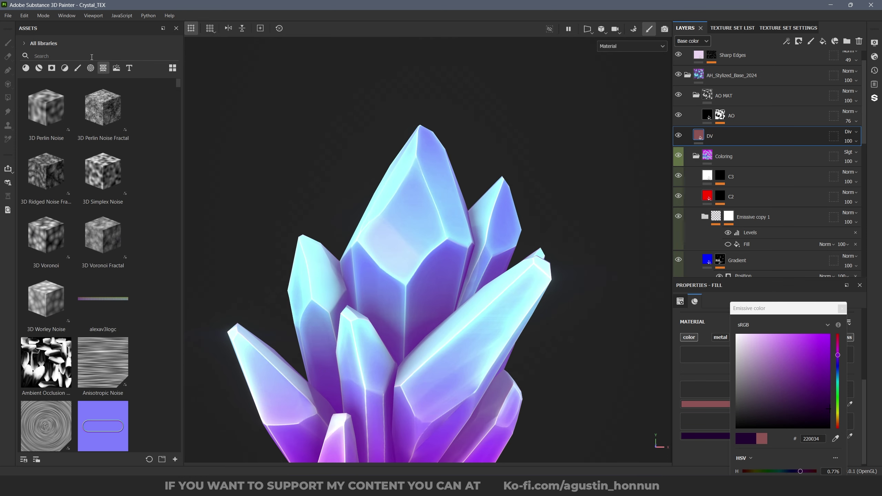
left_click(92, 56)
type("Crystal")
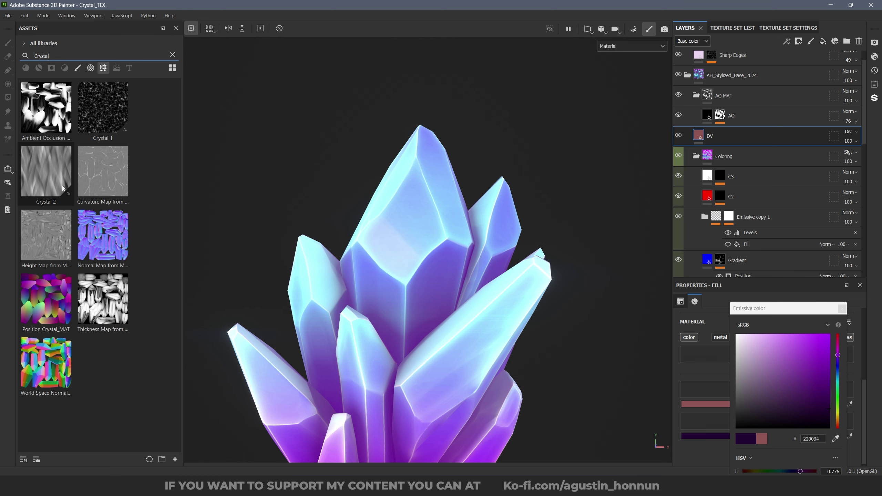
Inspect the finished crystals up close and from a distance, checking the highlights and gradients under rotated environment lighting.
left_click_drag(409, 256, 415, 274, "alt")
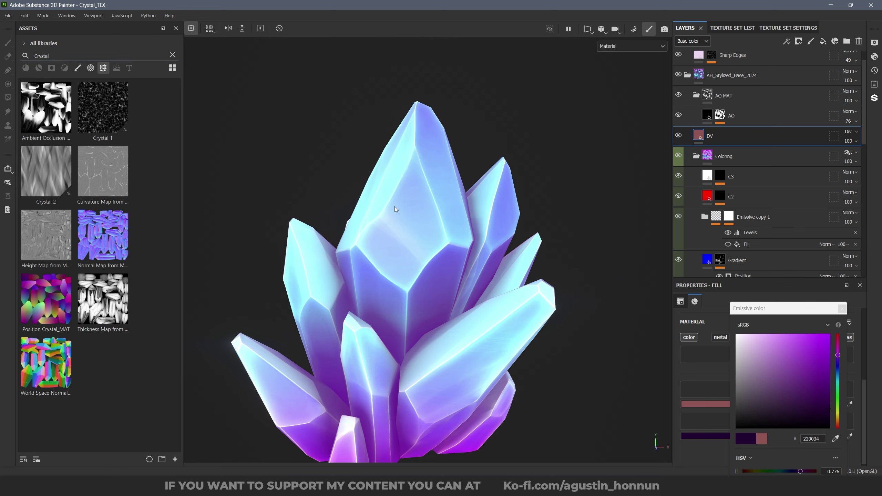
left_click_drag(395, 208, 496, 247, "alt")
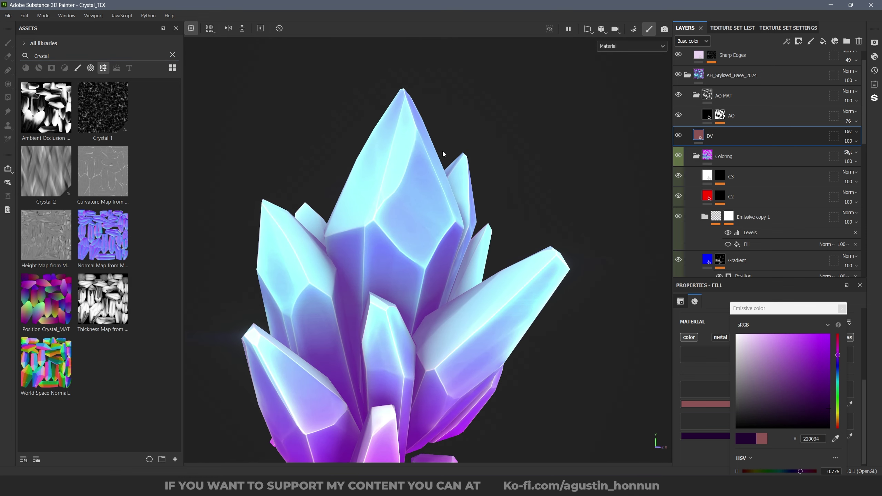
left_click_drag(443, 154, 512, 180, "alt")
left_click_drag(389, 276, 329, 315, "alt")
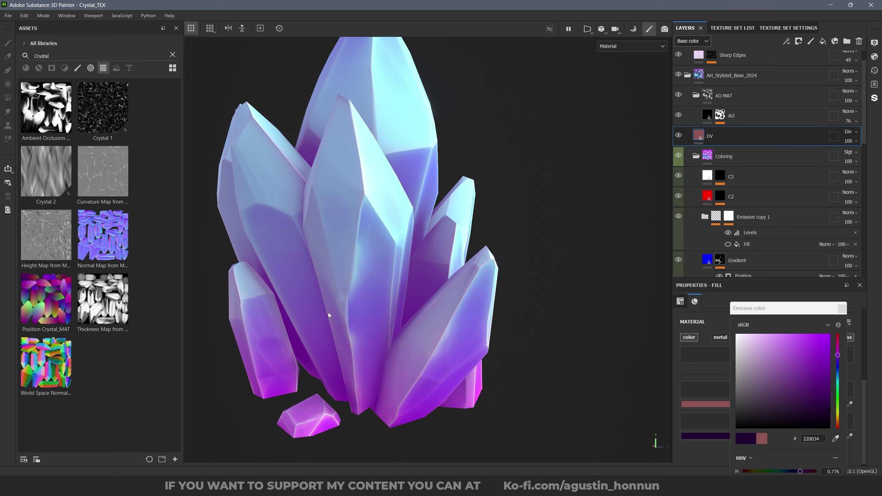
right_click_drag(329, 315, 498, 284, "alt")
middle_click_drag(417, 269, 498, 284, "alt")
left_click_drag(426, 271, 448, 272, "alt")
right_click_drag(448, 272, 296, 273, "shift")
right_click_drag(415, 272, 261, 251, "shift")
middle_click_drag(260, 251, 379, 262, "alt")
left_click_drag(378, 262, 604, 245, "alt")
scroll(447, 256, "down", 4)
right_click_drag(604, 245, 541, 253, "shift")
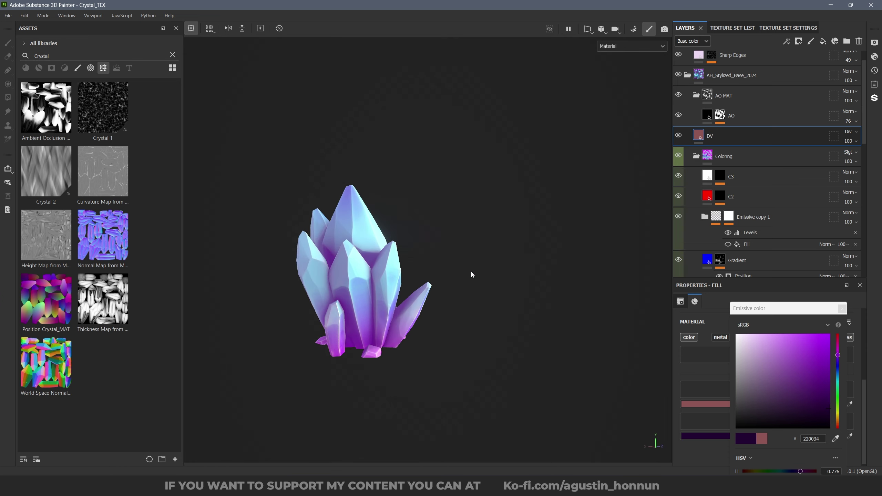
left_click_drag(472, 275, 474, 271, "alt")
mouse_move(333, 271)
left_mouse_down("alt")
mouse_move(482, 264)
mouse_move(454, 263)
mouse_move(448, 242)
mouse_move(498, 281)
mouse_move(512, 267)
mouse_move(406, 206)
mouse_move(583, 215)
mouse_move(543, 345)
mouse_move(510, 408)
mouse_move(518, 277)
mouse_move(472, 294)
left_mouse_up("alt")
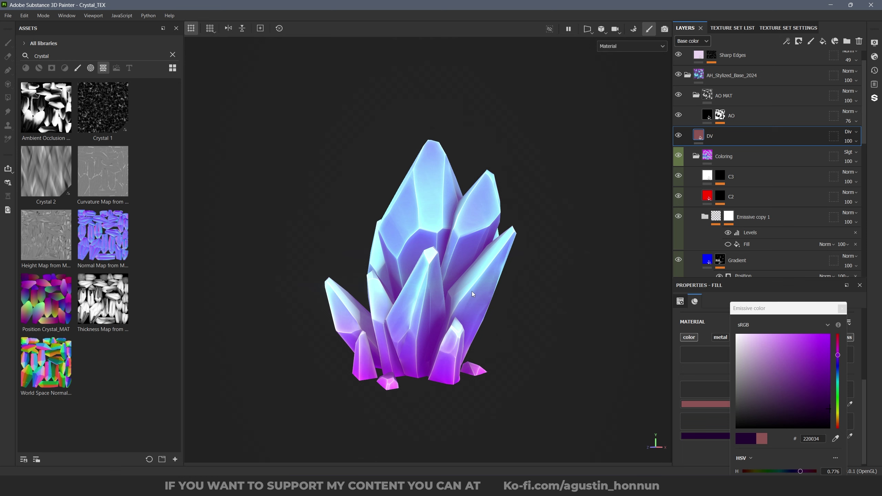
Open the texture export dialog, review the output maps of the "1- BLENDER PBR EXPORT" template, and return to the export settings.
left_click(7, 15)
left_click(42, 150)
left_click(263, 96)
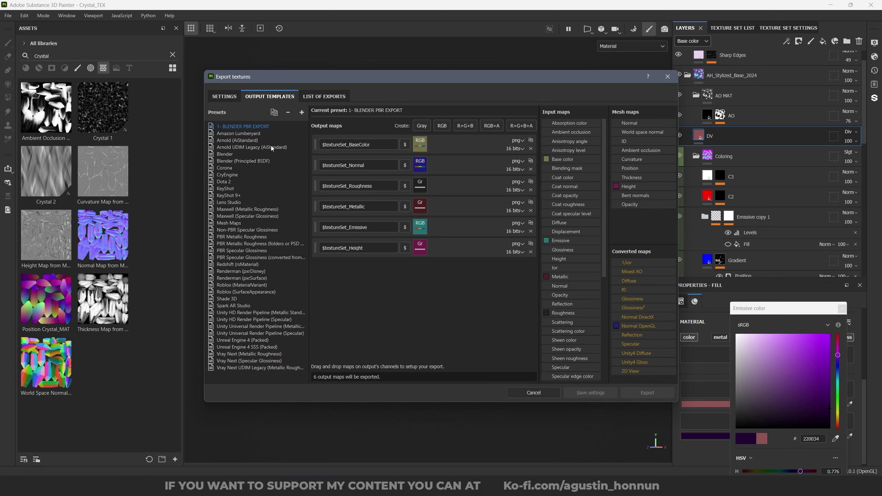
left_click_drag(434, 78, 453, 93)
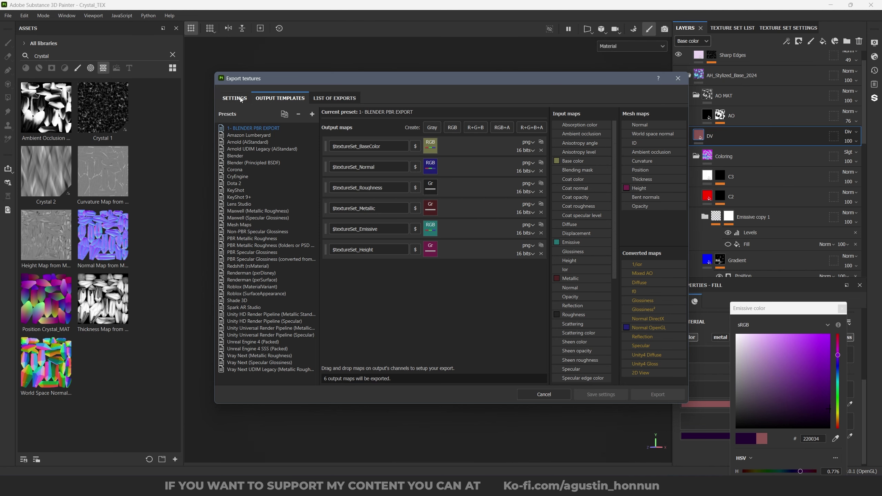
left_click(226, 102)
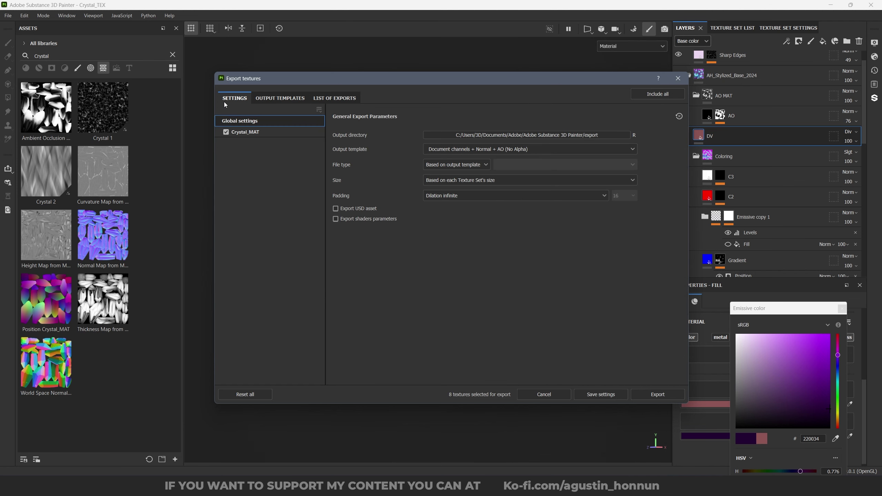
Limit the Crystal_MAT export to the base color, metallic, roughness, normal and emissive maps.
left_click(265, 135)
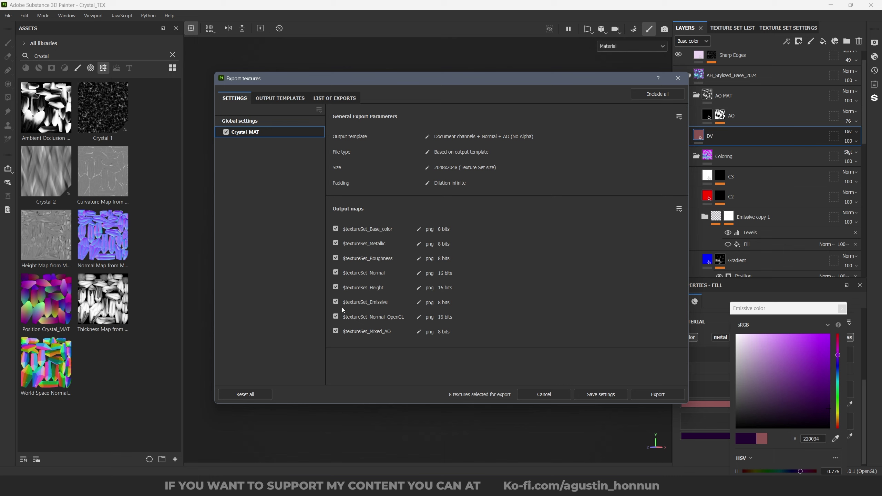
left_click_drag(333, 288, 334, 331)
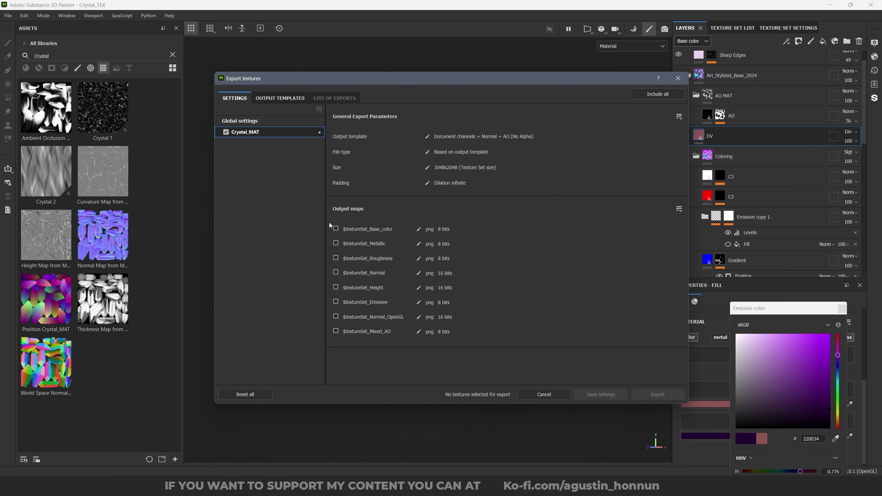
left_click(335, 229)
left_click(335, 243)
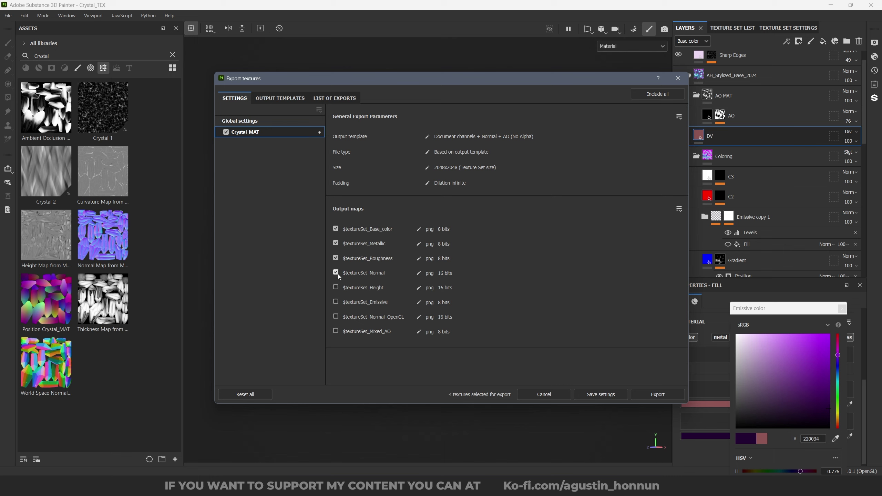
Set the output template to "1- BLENDER PBR EXPORT" in the global settings and check the included Crystal_MAT maps.
left_click(269, 121)
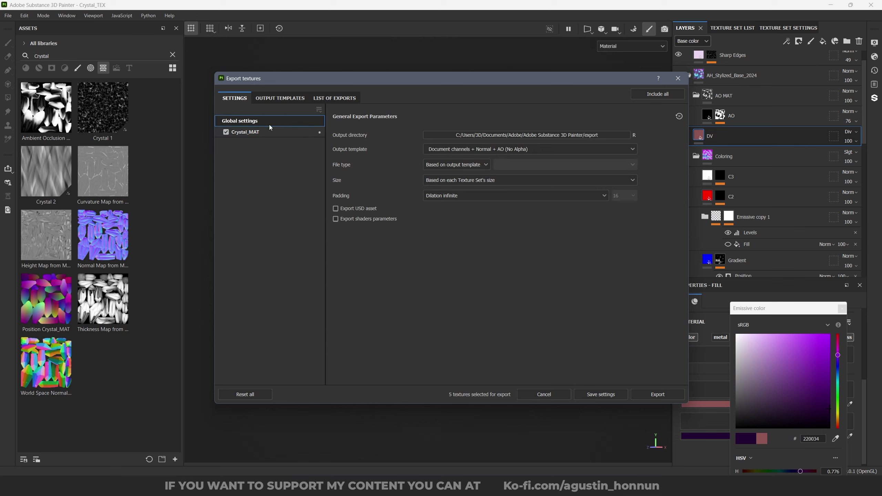
left_click(499, 149)
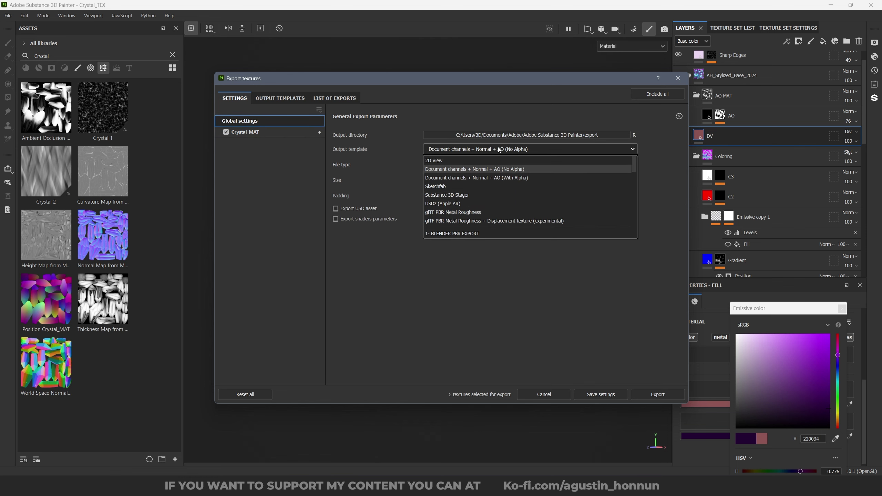
left_click(479, 234)
left_click(245, 132)
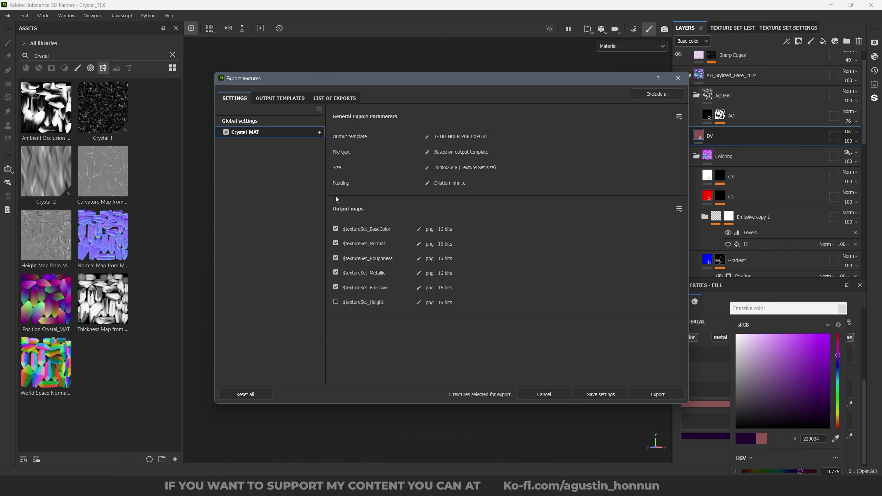
Set the global export file type to png with 8 bits + dithering.
left_click(255, 121)
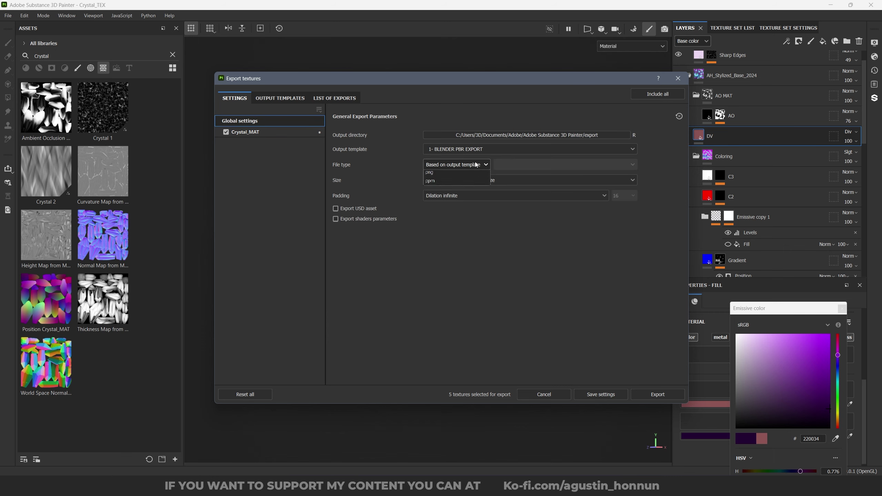
left_click(457, 165)
left_click(431, 240)
left_click(513, 165)
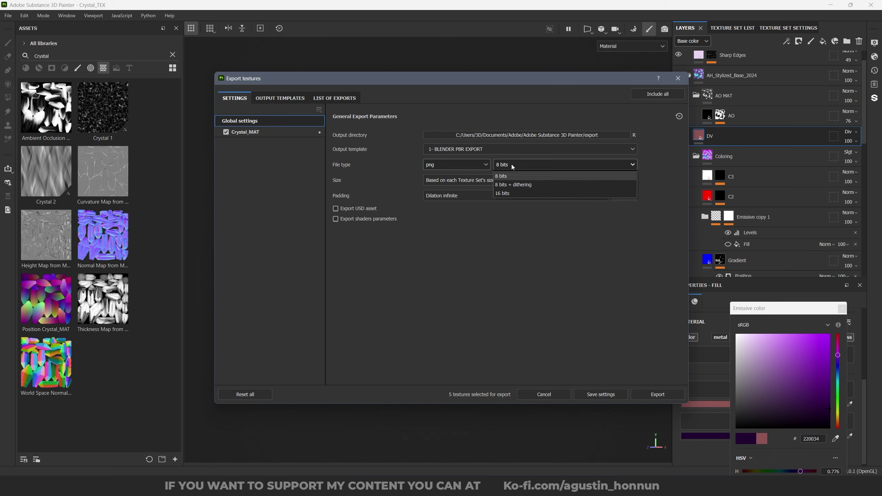
left_click(513, 185)
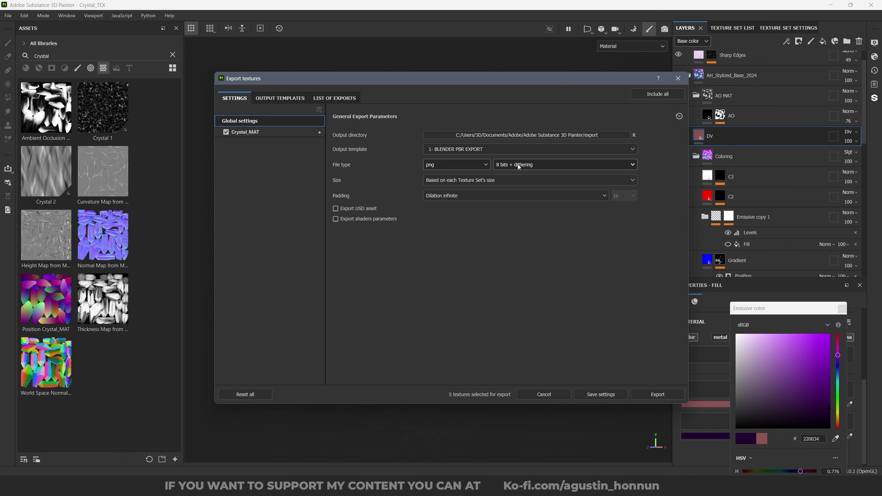
Set the export size to 4096 and choose the padding mode.
left_click(497, 178)
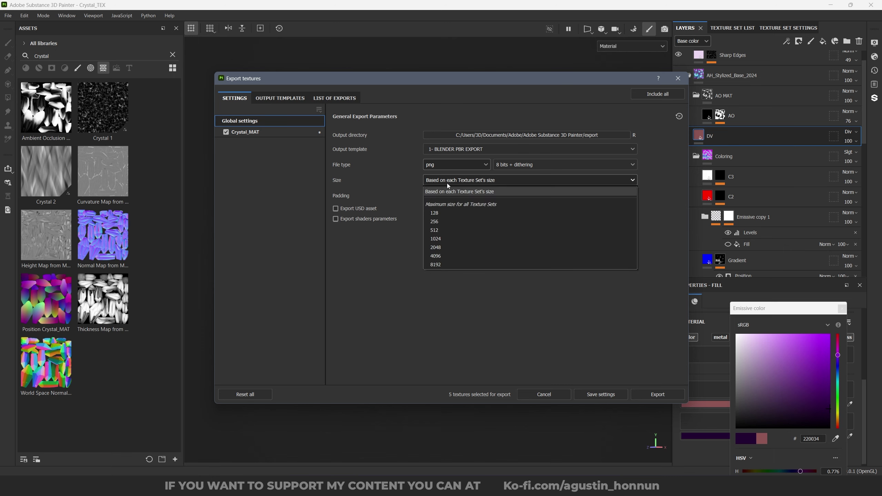
left_click(445, 257)
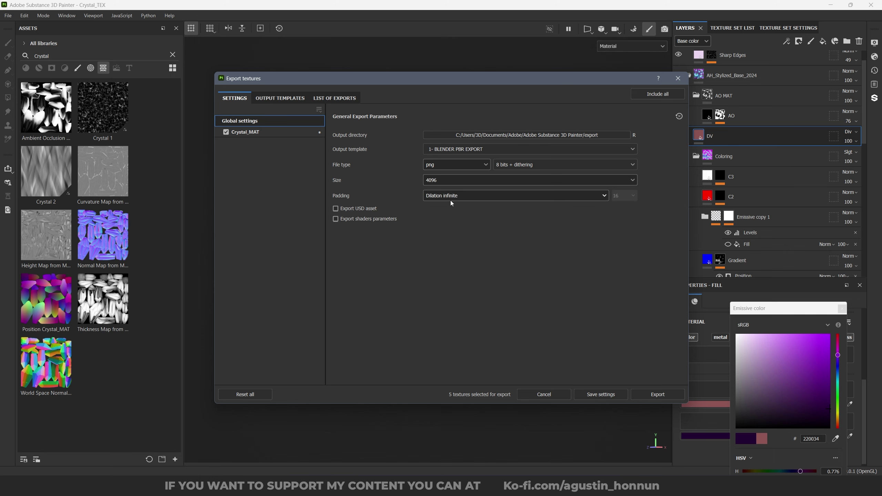
left_click(451, 200)
left_click(466, 217)
Set the output directory to the Textures folder inside 3- Crystals and export the textures.
left_click(552, 140)
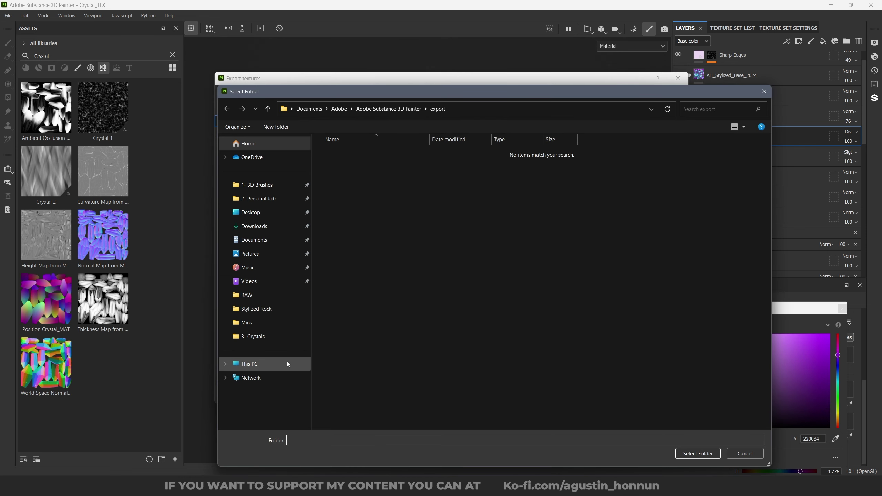
left_click(277, 335)
right_click(429, 260)
double_click(409, 159)
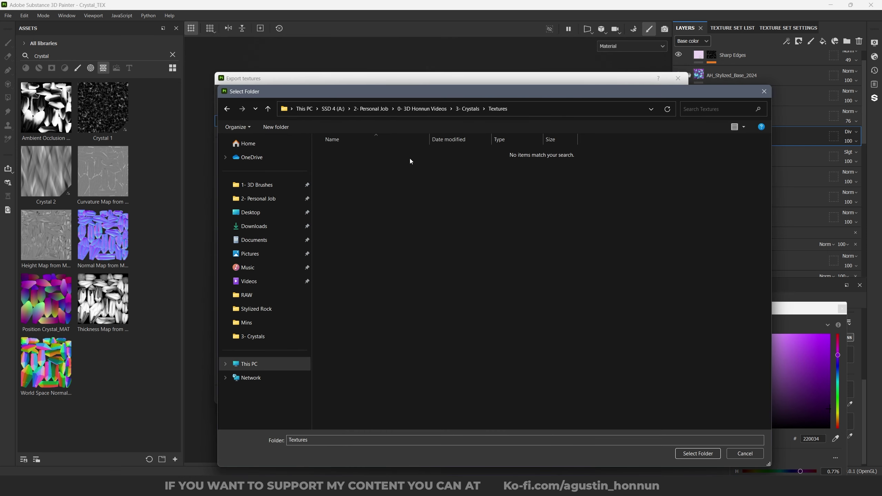
right_click(401, 206)
left_click(434, 319)
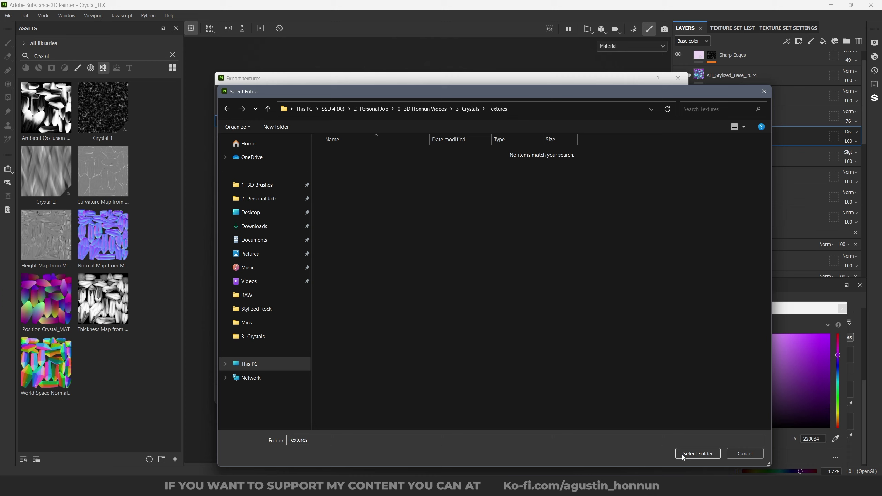
left_click(698, 454)
left_click(657, 395)
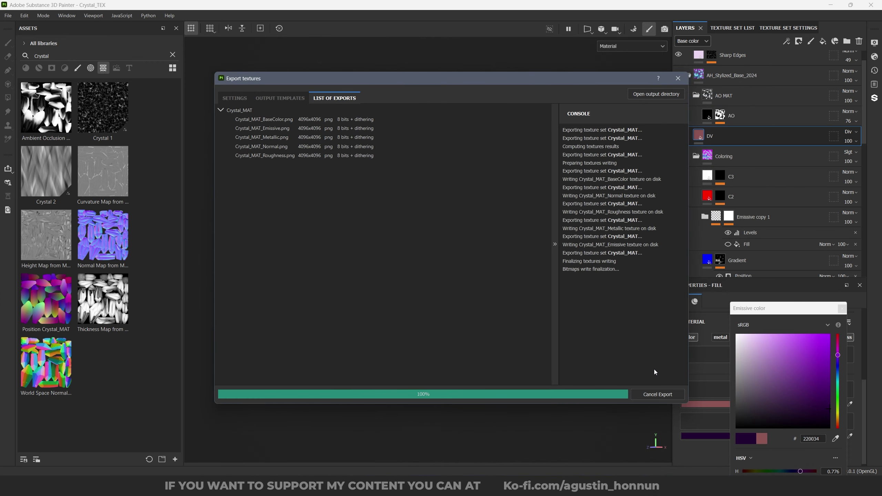
Switch to Blender and exclude the Model_high collection from the view layer.
left_click(658, 448)
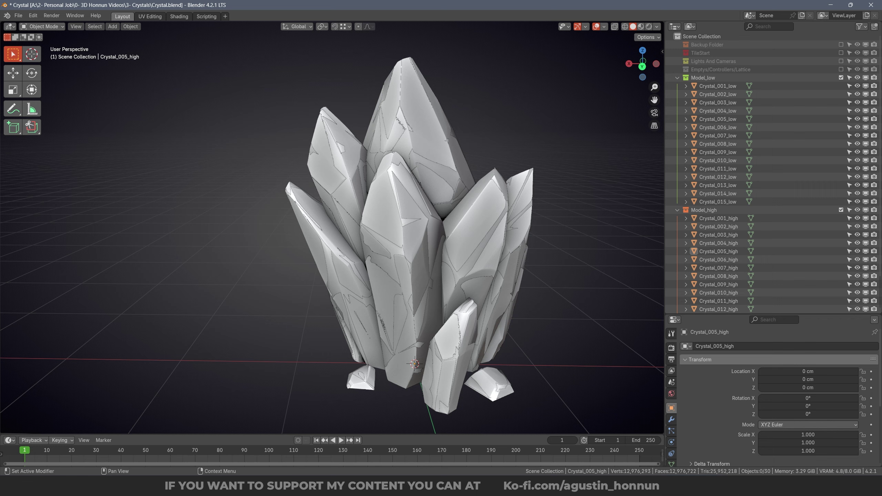
middle_click_drag(434, 198, 515, 196)
left_click(841, 210)
Duplicate all fifteen low-poly crystals in place and move the copies to a new collection named Crystal.
left_click(713, 88)
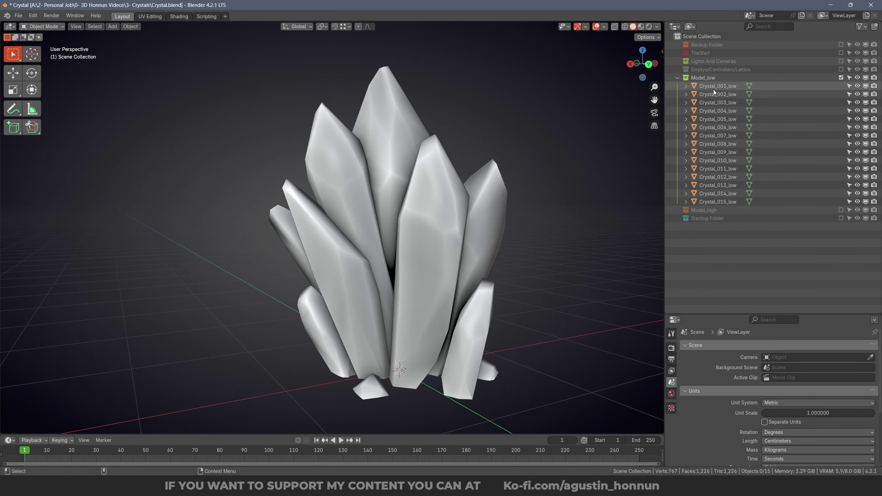
left_click(716, 202, "shift")
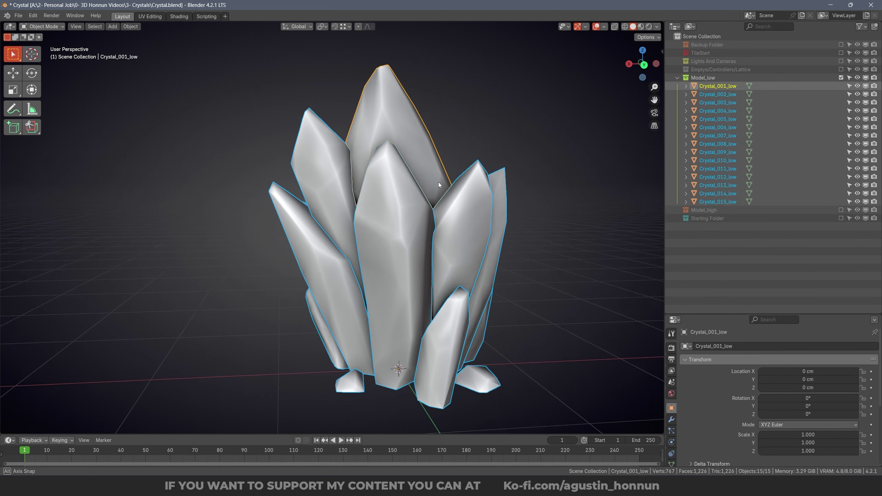
middle_click_drag(439, 182, 575, 157)
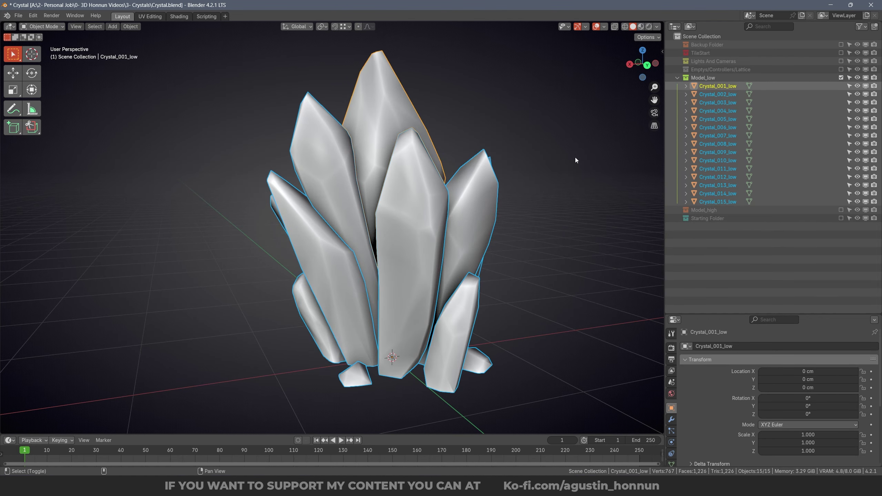
key("shift+d")
right_click(575, 157)
key("m")
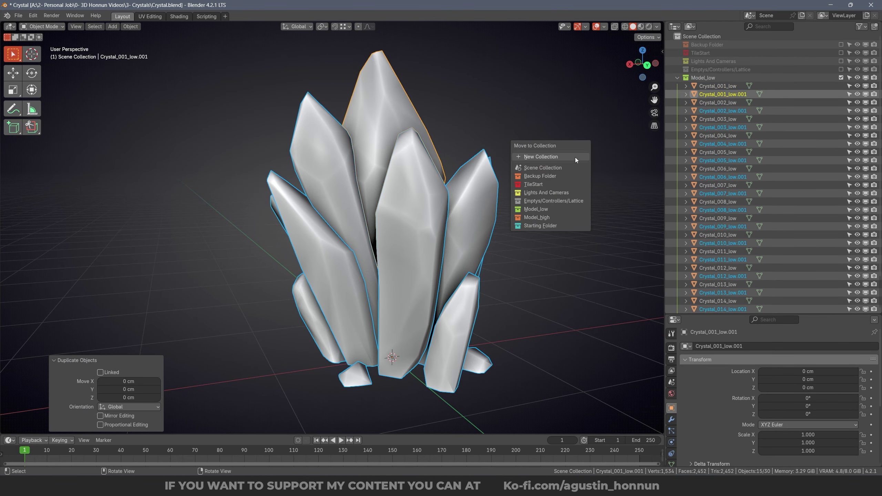
left_click(575, 157)
key("ctrl+a")
type("C")
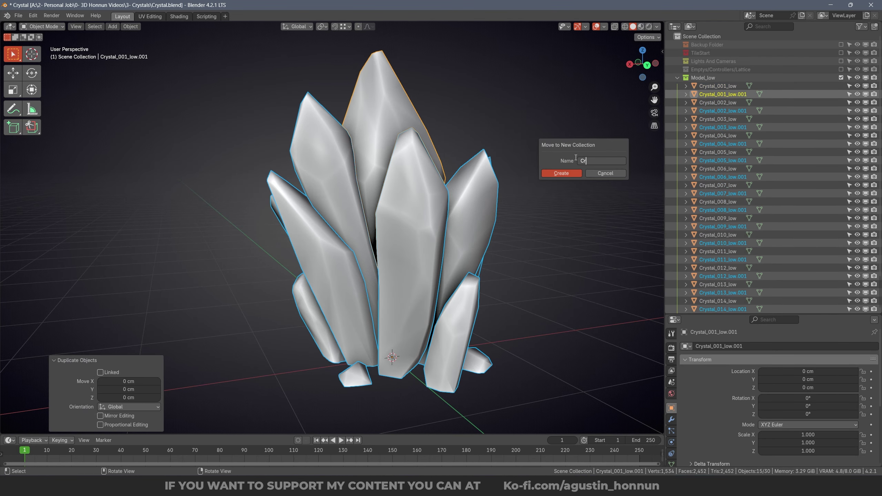
key("Return")
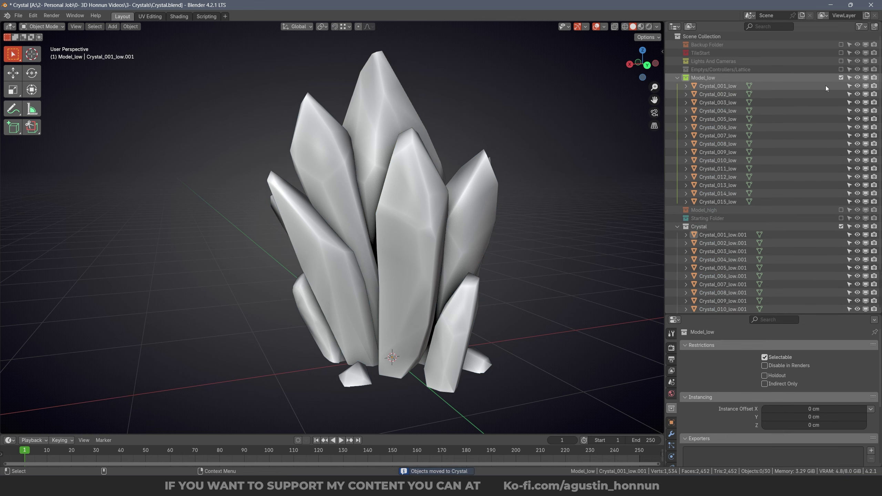
Exclude the Model_low collection from the view layer and join all duplicated crystals in the Crystal collection into one object.
left_click(841, 77)
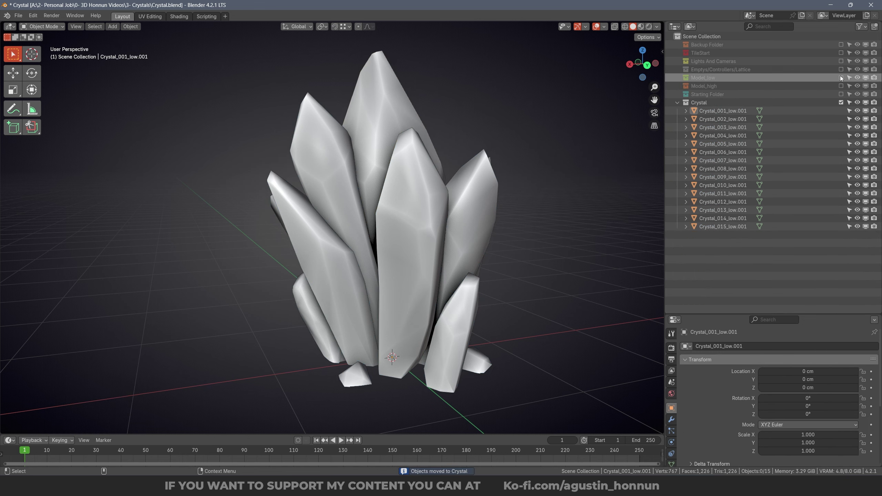
left_click(722, 224, "shift")
middle_click_drag(389, 240, 426, 218)
key("ctrl+j")
key("alt+a")
left_click(441, 217)
Rename the joined object as Crystal and save the file.
double_click(724, 110)
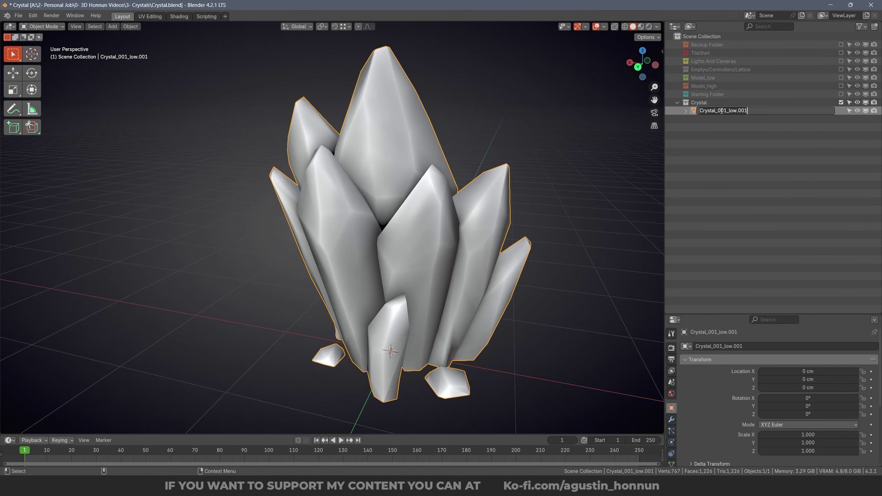
key("BackSpace")
key("Return")
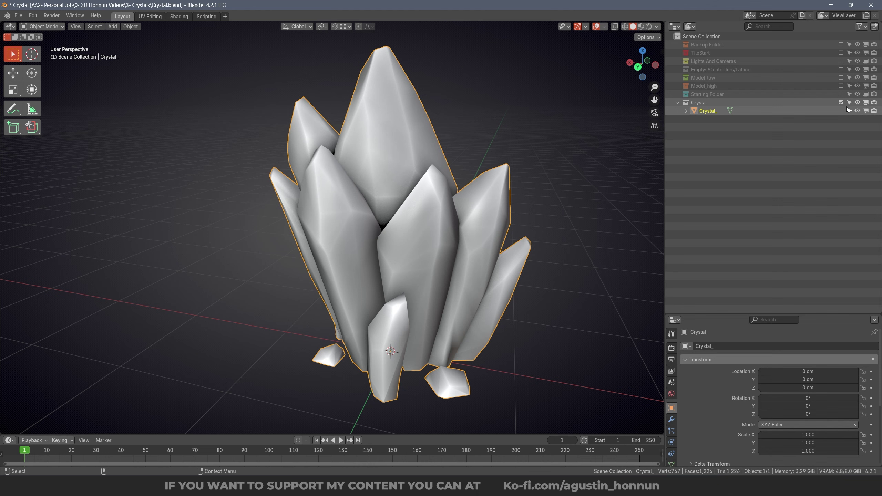
left_click(716, 105)
double_click(717, 111)
key("BackSpace")
key("Return")
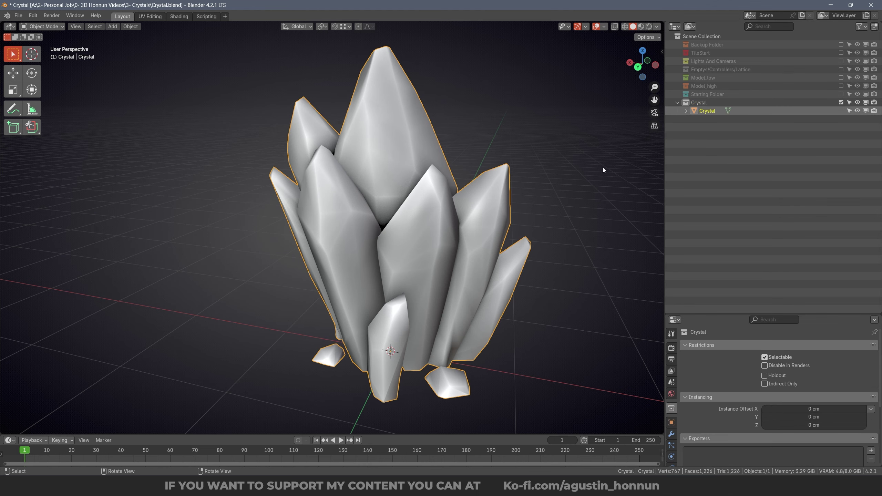
key("ctrl+s")
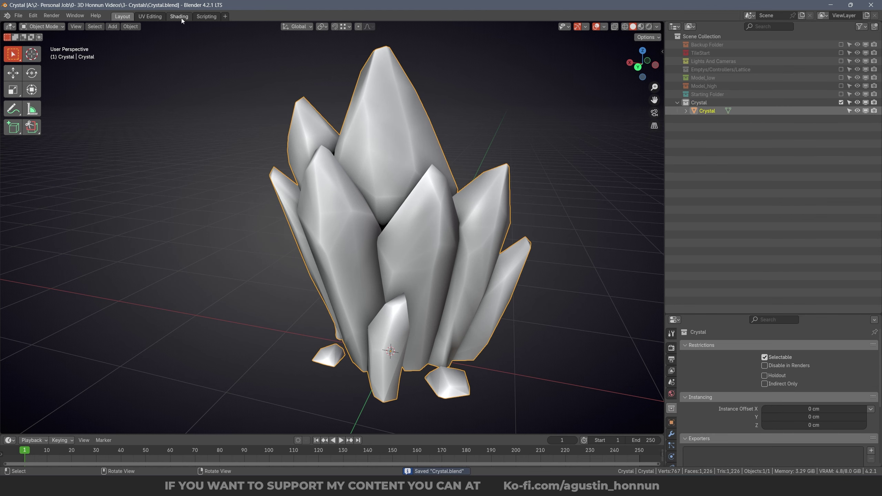
Switch to the Shading workspace and delete the Checker4K_TEX image node from the Crystal_MAT material.
left_click(180, 17)
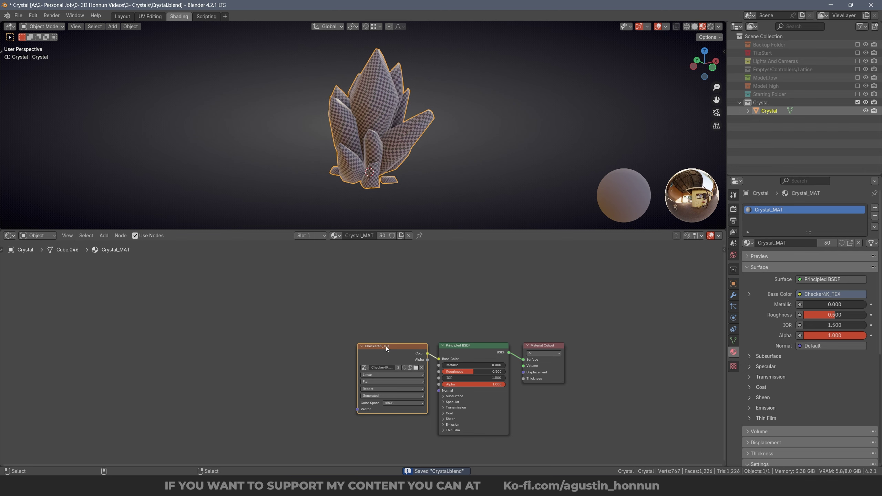
key("x")
left_click(453, 353)
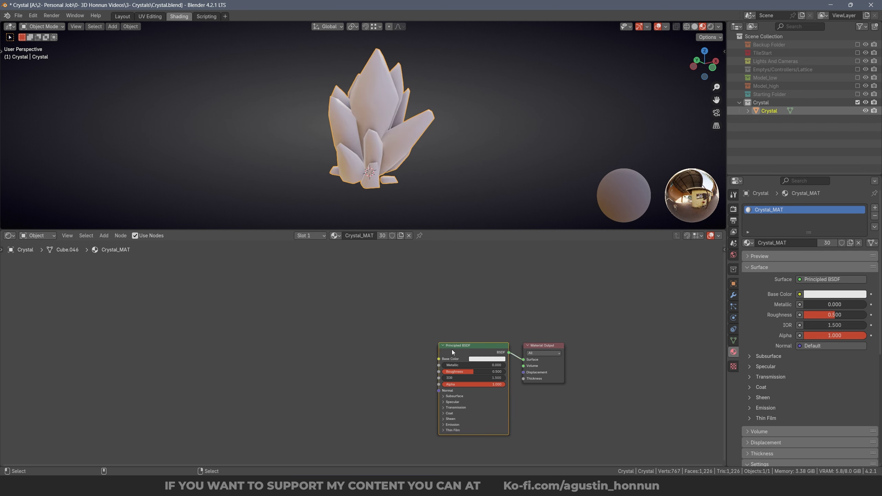
key("ctrl+shift+t")
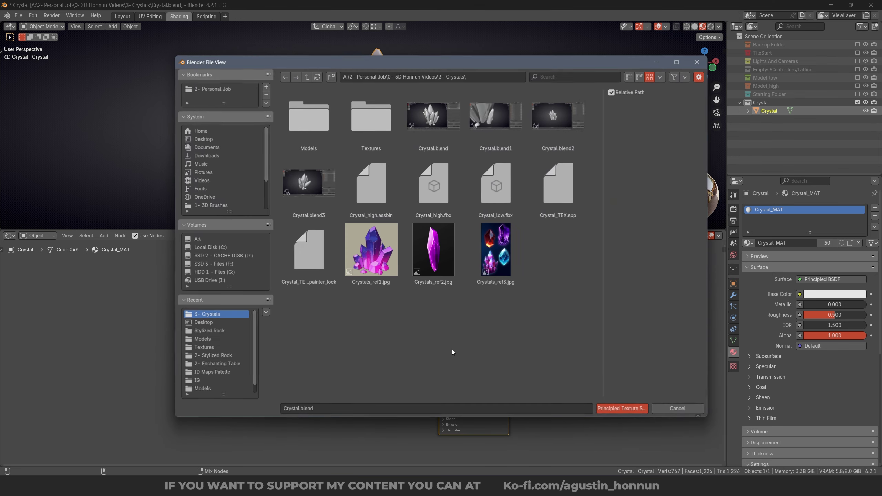
left_click(697, 62)
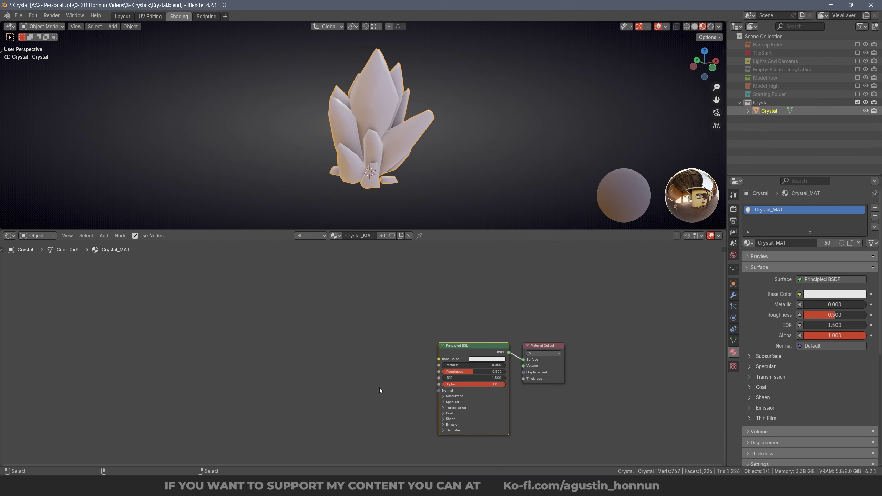
Check in the add-on preferences whether Node Wrangler is enabled and view its details.
left_click(33, 15)
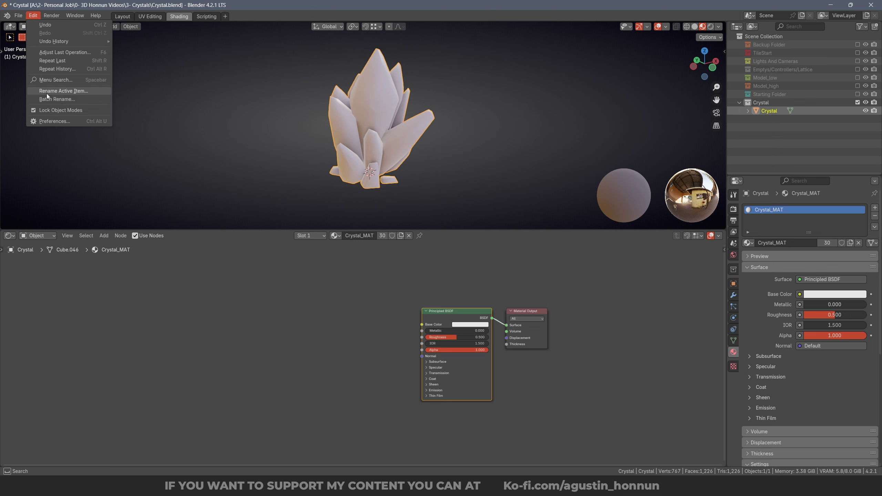
left_click(50, 121)
left_click(26, 91)
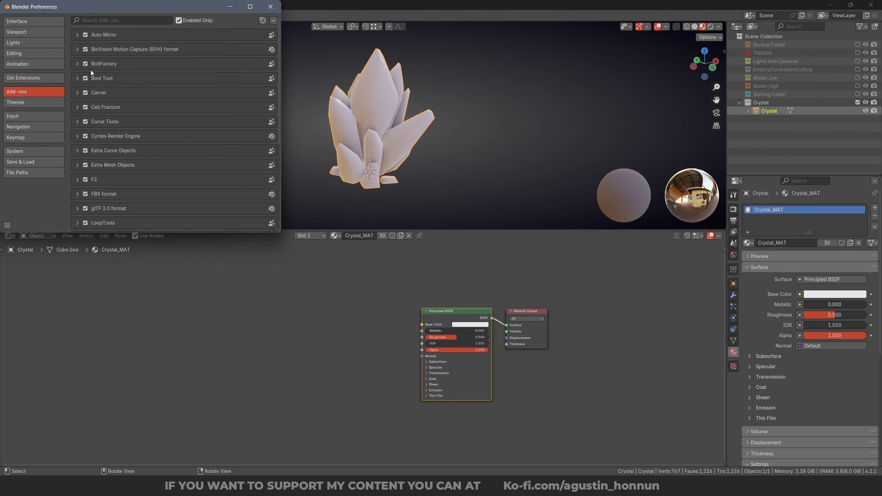
left_click(148, 20)
type("Node")
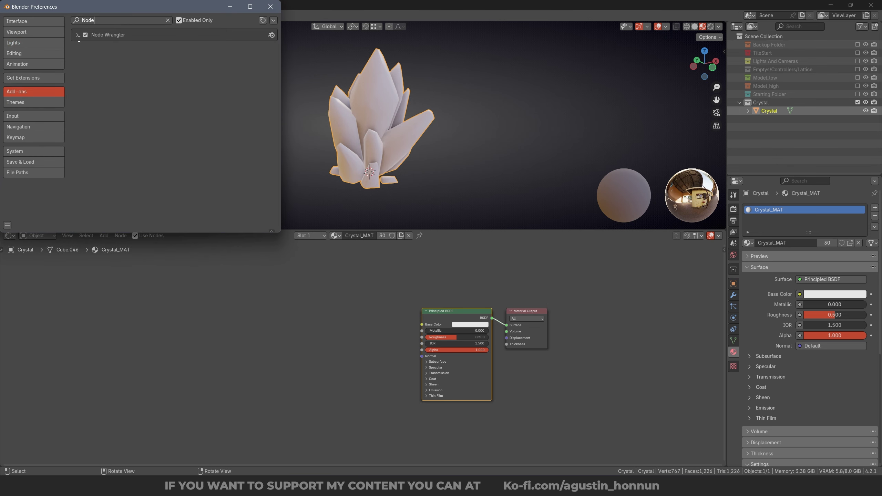
left_click(78, 38)
left_click(78, 36)
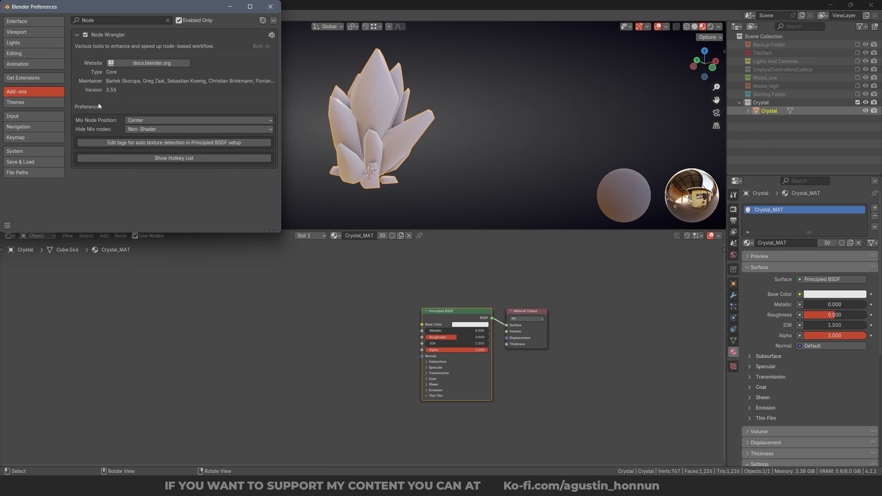
left_click(271, 6)
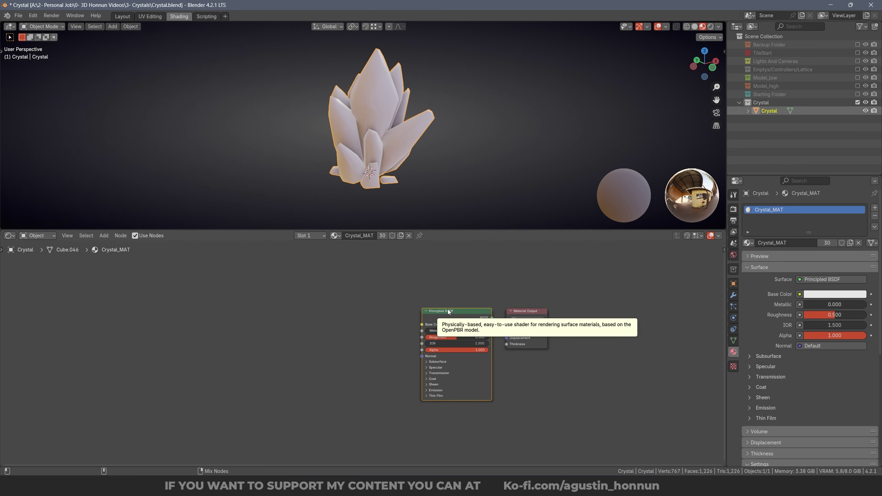
Load all five Crystal_MAT maps from the Textures folder onto the Principled BSDF with Node Wrangler's Principled Texture Setup.
key("ctrl+shift+t")
left_click(379, 146)
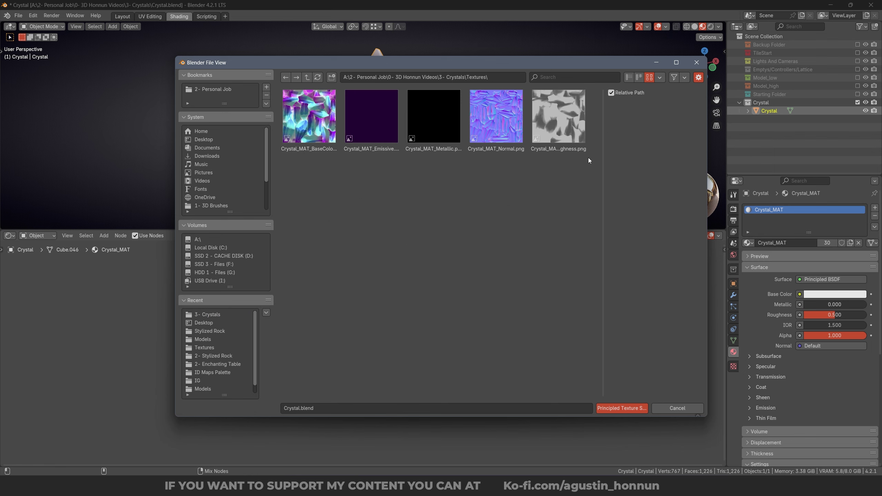
left_click(565, 122)
left_click_drag(527, 64, 456, 319)
key("a")
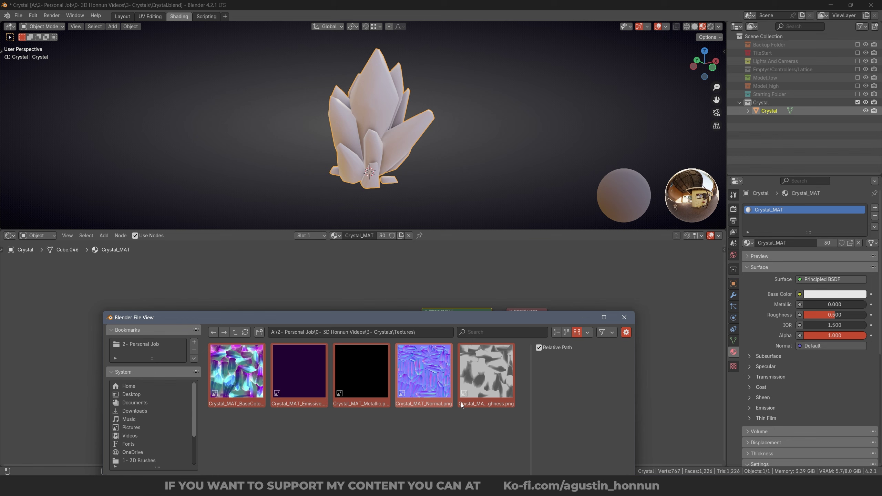
left_click_drag(509, 314, 537, 163)
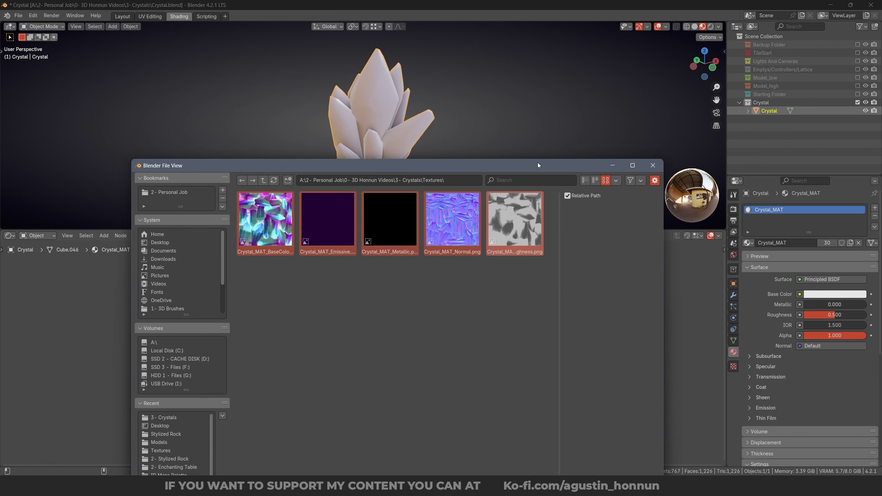
left_click_drag(414, 168, 422, 85)
left_click(586, 435)
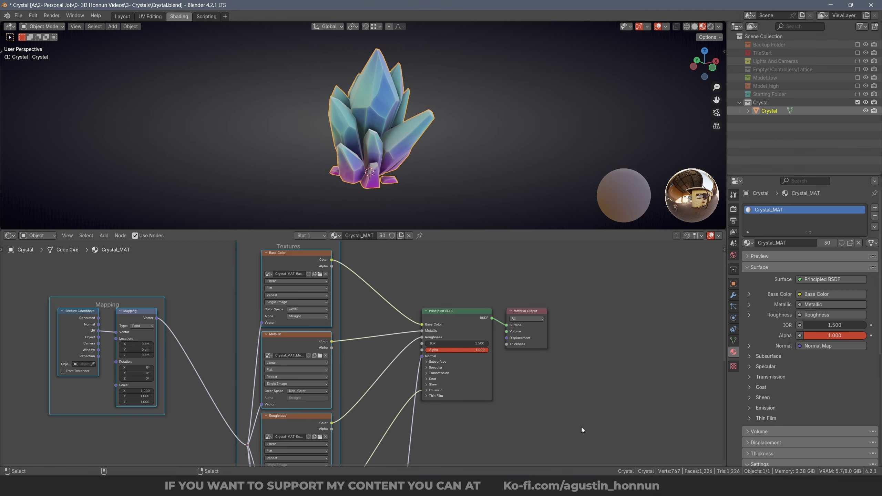
Expand the Principled BSDF's emission settings and set the emission strength to 163.
middle_click_drag(156, 124, 390, 71)
scroll(389, 154, "up", 4)
mouse_move(389, 155)
middle_mouse_down()
mouse_move(273, 180)
mouse_move(380, 163)
middle_mouse_up()
middle_click_drag(394, 424, 412, 310, "shift")
left_click(453, 277)
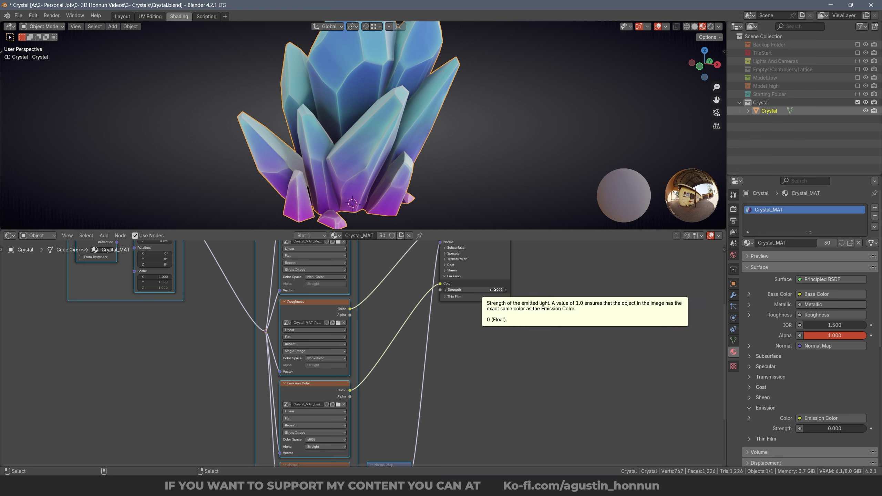
left_click(472, 290)
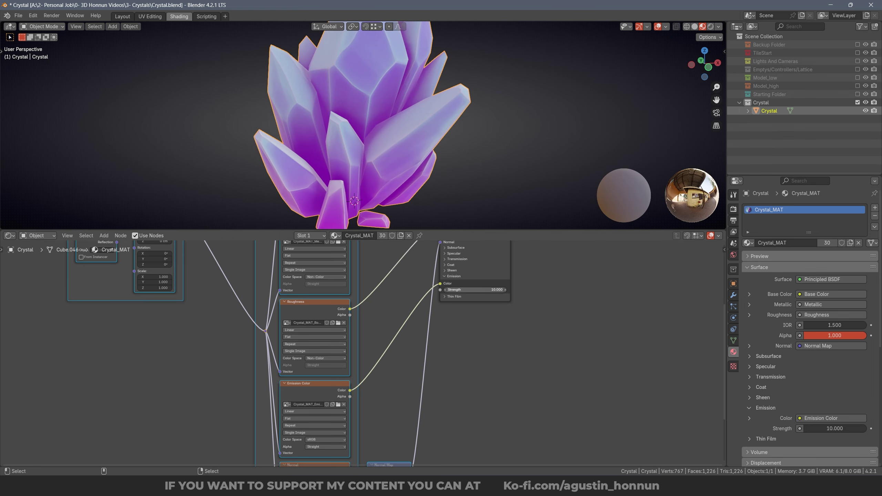
mouse_move(476, 289)
left_mouse_down()
mouse_move(442, 290)
mouse_move(463, 289)
left_mouse_up()
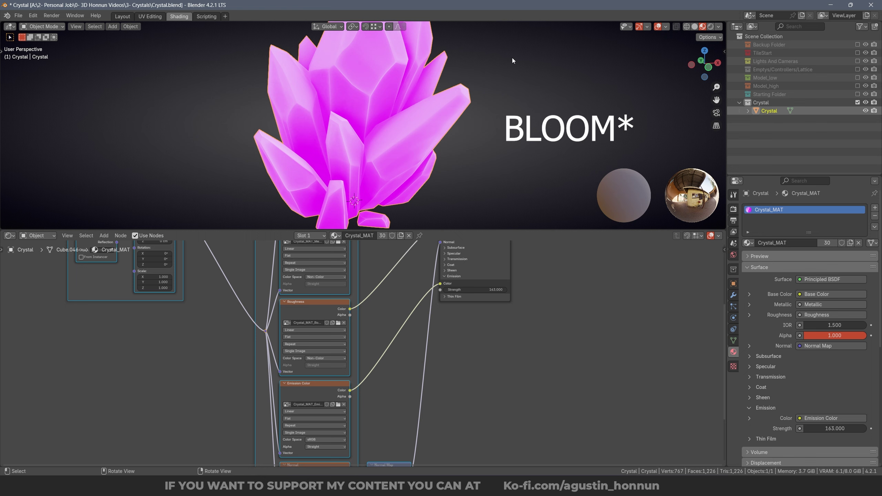
Add a Compositing workspace, enable its nodes, and move the Composite node farther from Render Layers.
left_click(226, 17)
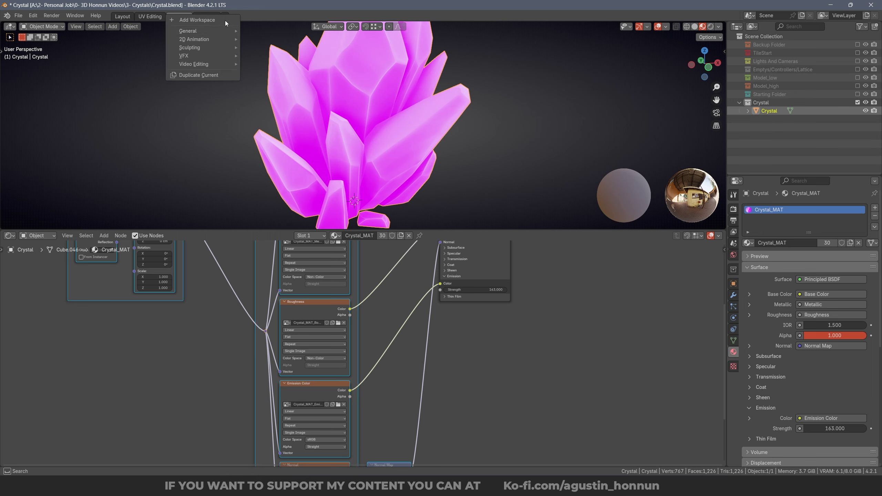
mouse_move(236, 32)
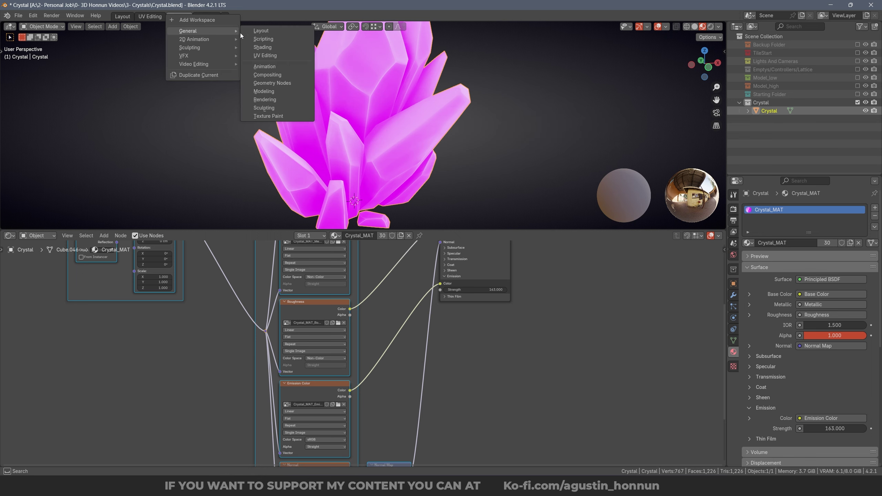
left_click(284, 76)
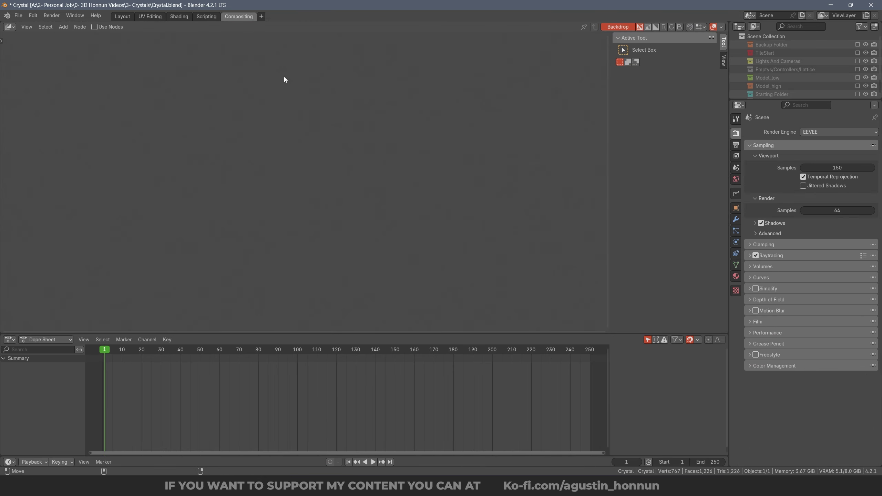
left_click(108, 28)
left_click_drag(336, 181, 542, 181)
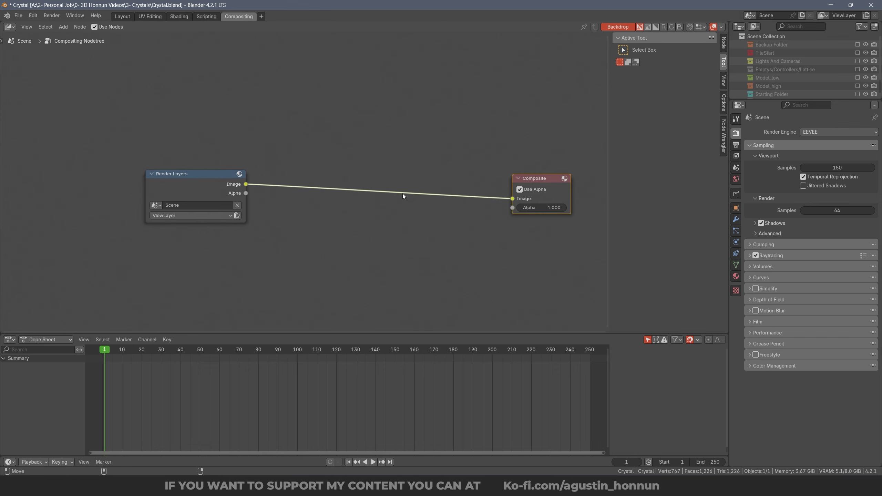
Insert a Glare node between Render Layers and Composite, set its type to Bloom and its mix to -0.9.
key("F3")
type("gla")
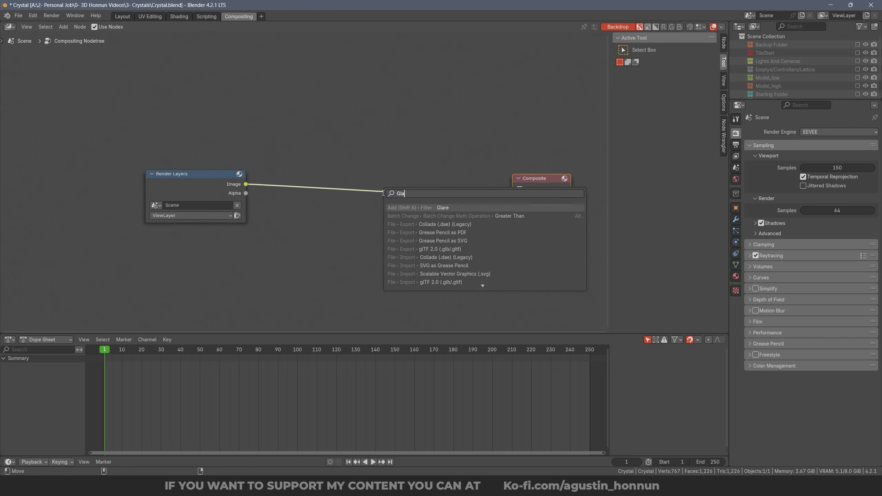
key("Return")
left_click(350, 184)
left_click(370, 207)
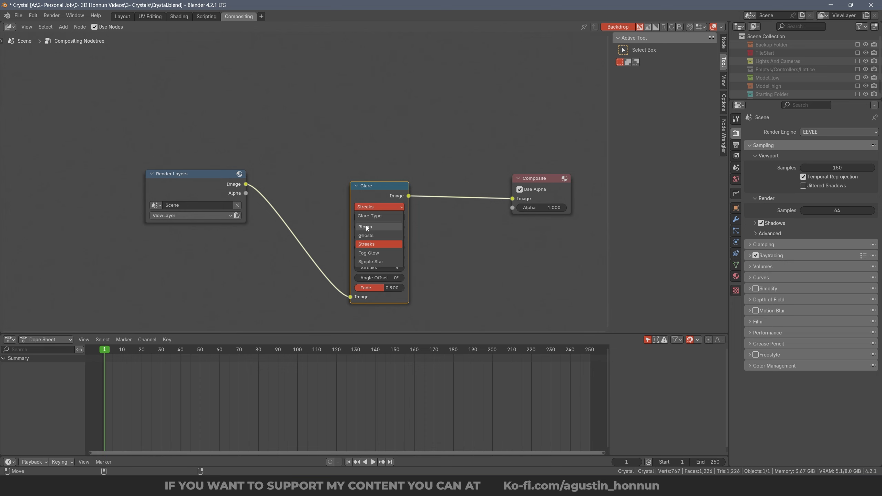
left_click(366, 227)
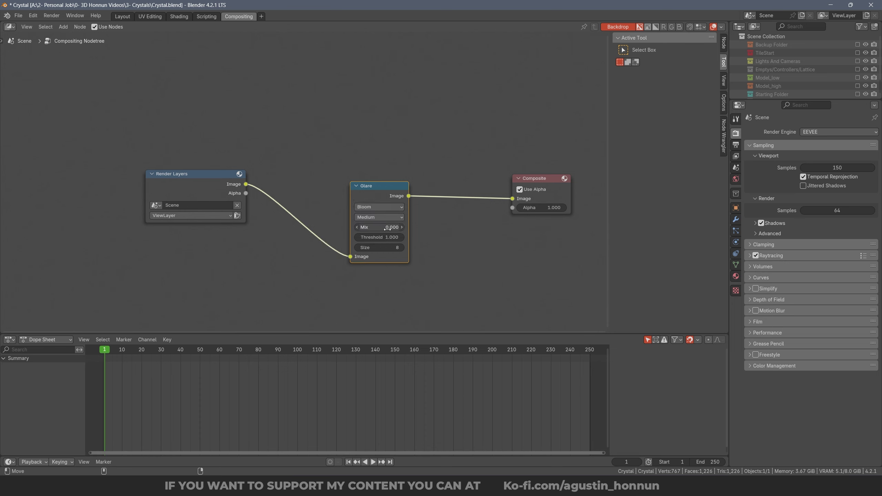
left_click_drag(381, 237, 360, 227)
key("ctrl+z")
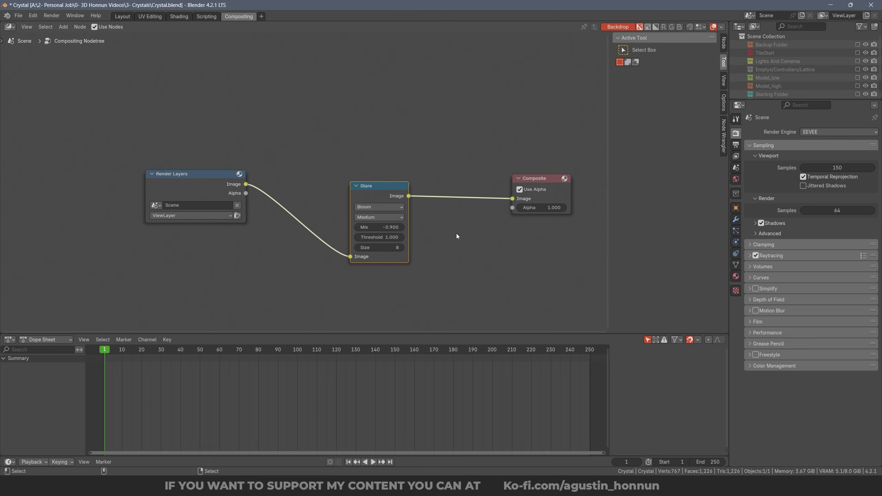
Show the Layout viewport in rendered shading, turn off Scene World, and set the viewport compositor to Always.
left_click(122, 16)
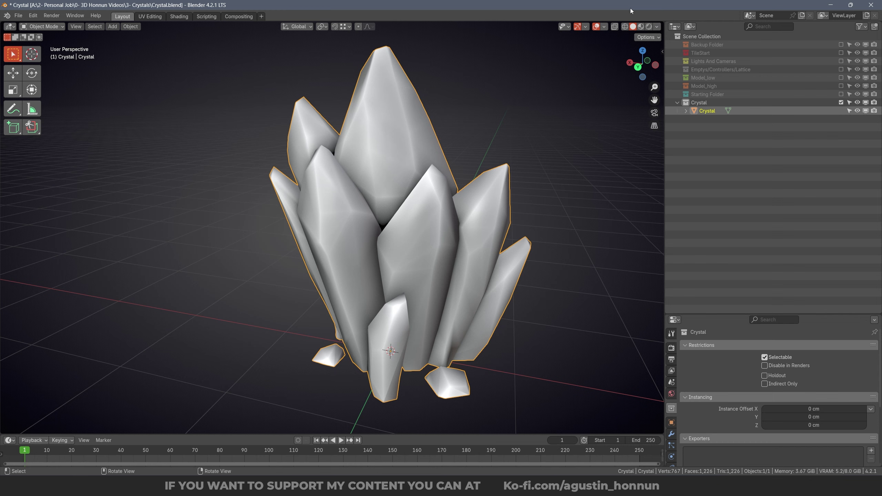
left_click(649, 26)
middle_click_drag(385, 157, 438, 123)
left_click(657, 27)
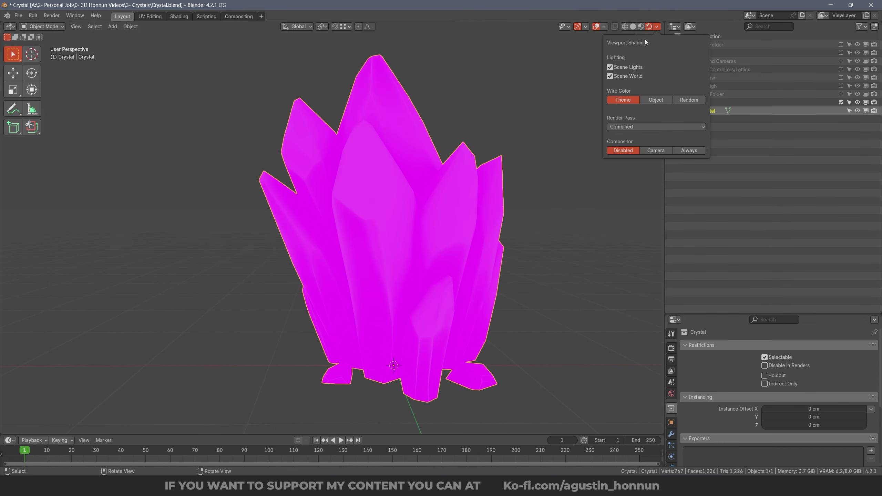
left_click(634, 78)
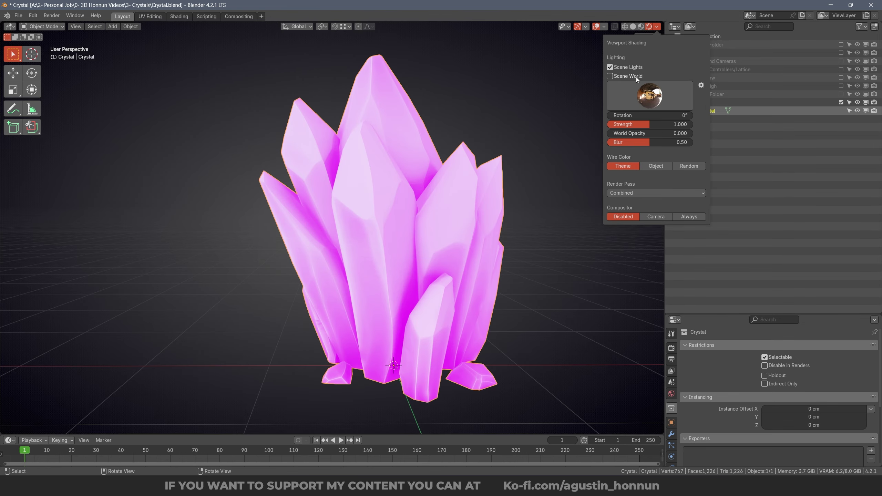
left_click(644, 192)
left_click(644, 192)
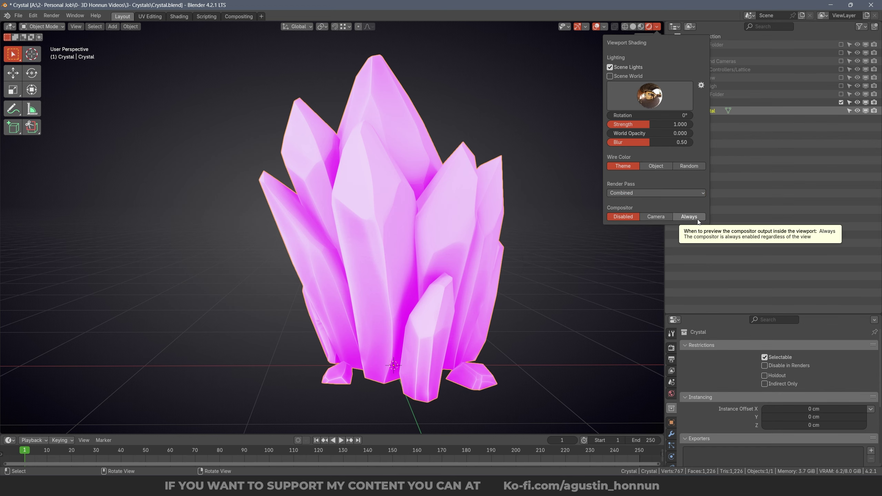
left_click(690, 216)
middle_click_drag(434, 237, 344, 178)
Set the mix of the compositor's Glare node to -0.99.
left_click(206, 16)
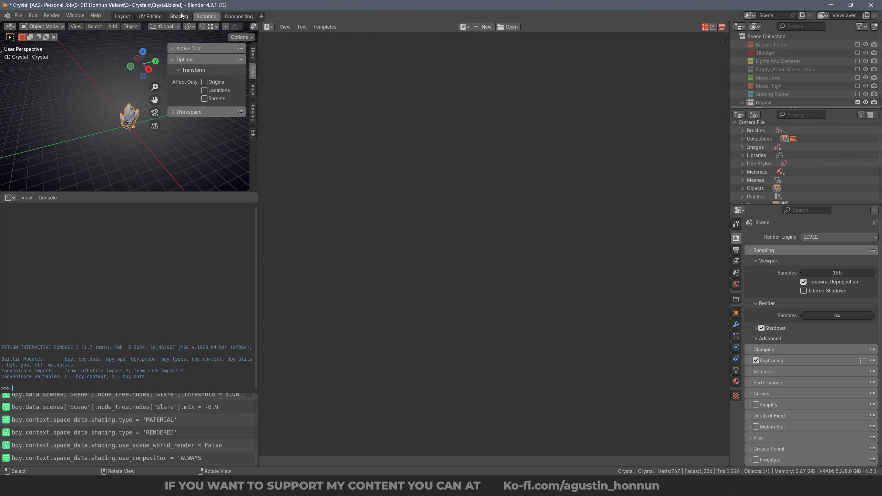
left_click(179, 16)
left_click(239, 16)
scroll(391, 233, "up", 2)
left_click(388, 226)
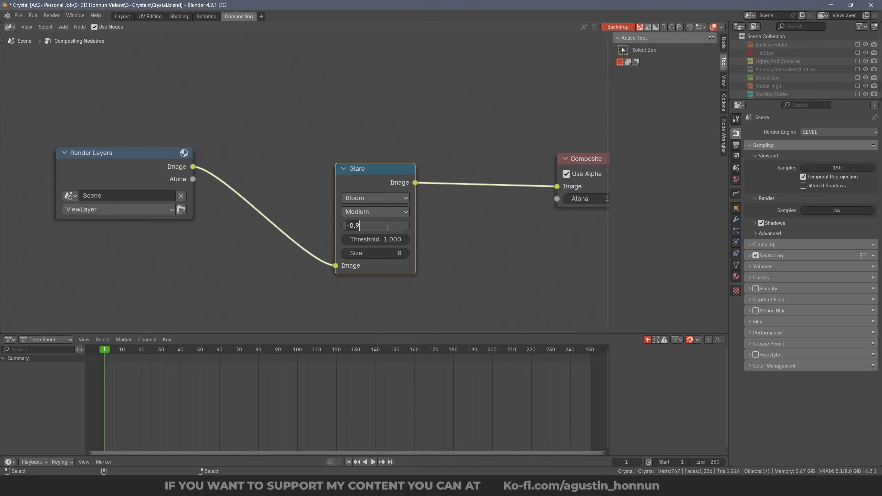
type("-0.9")
key("Return")
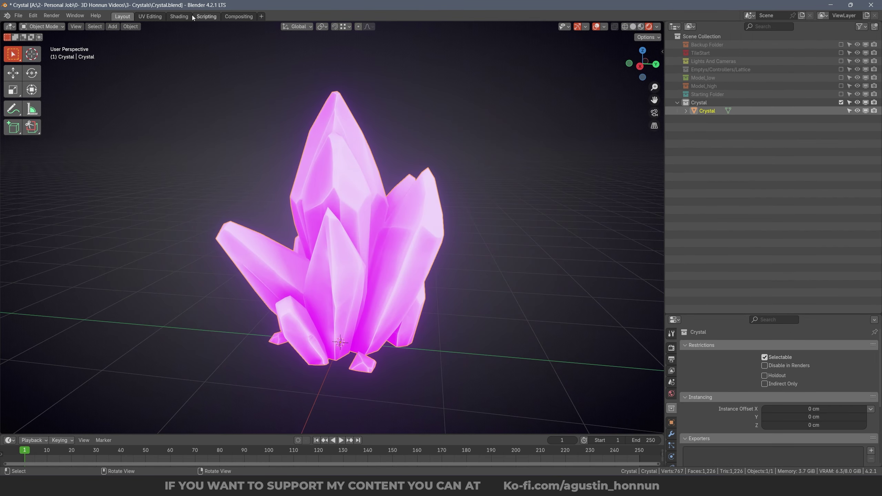
Lower the crystal material's emission strength to 10 and return to the Layout workspace.
left_click(192, 16)
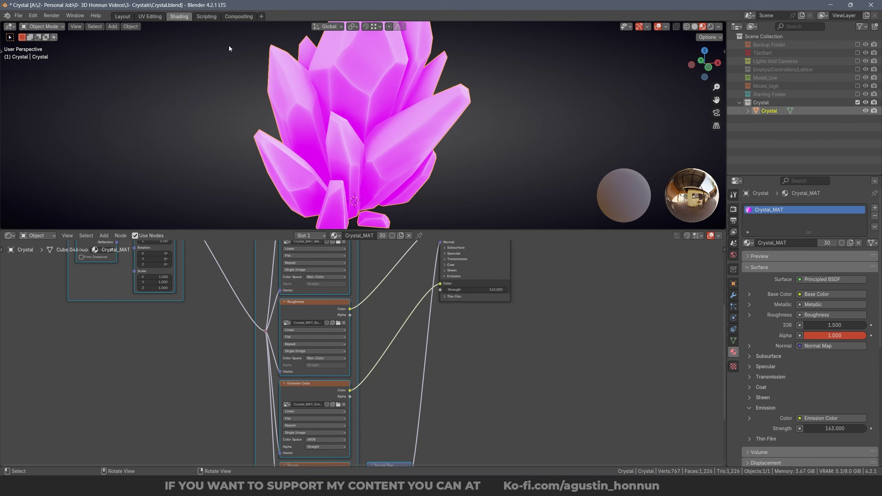
left_click(486, 312)
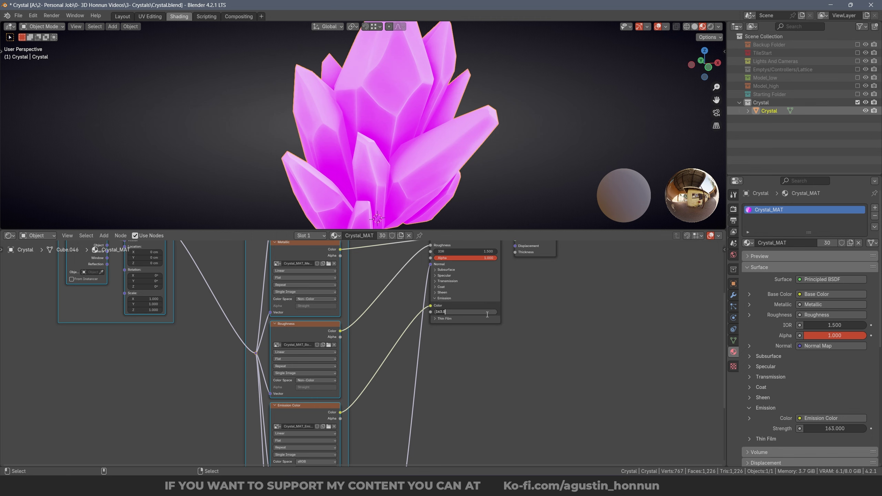
type("10")
key("Return")
left_click(122, 17)
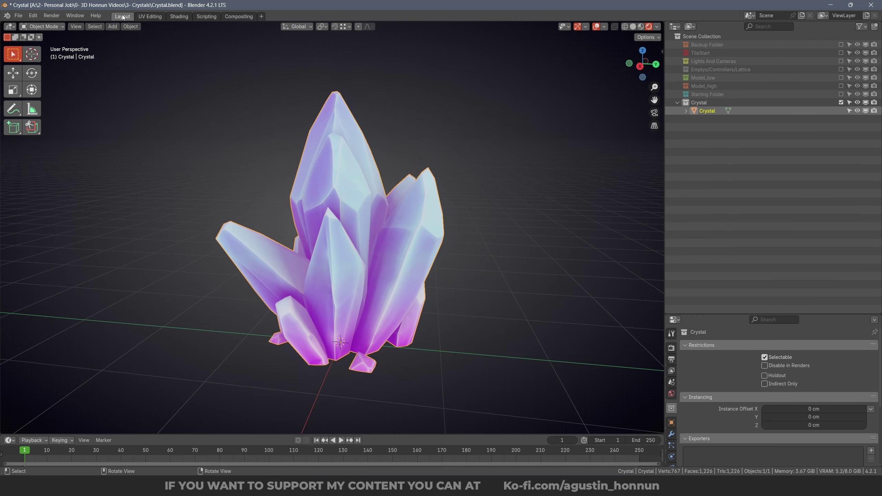
Raise the Glare node's mix to strengthen the bloom and return to the Layout viewport.
left_click(232, 18)
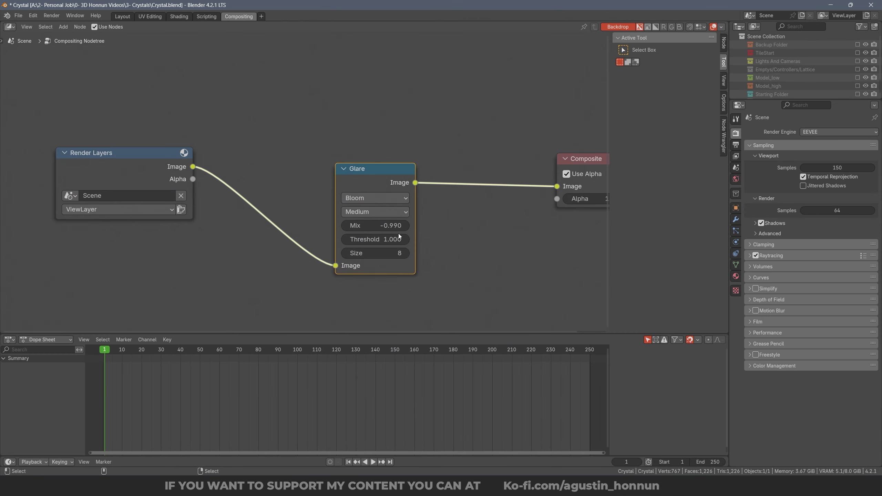
left_click_drag(383, 227, 401, 227)
left_click(123, 16)
mouse_move(393, 215)
middle_mouse_down()
mouse_move(550, 181)
mouse_move(348, 245)
mouse_move(316, 216)
mouse_move(334, 208)
middle_mouse_up()
Rotate the viewport's studio lighting to 94.2°.
left_click(657, 26)
left_click_drag(650, 115, 692, 115)
left_click_drag(655, 115, 625, 116)
mouse_move(265, 261)
middle_mouse_down()
mouse_move(406, 249)
mouse_move(552, 314)
middle_mouse_up()
Expand the render's raytracing, screen tracing and denoising settings and set the raytracing max roughness to 1.
left_click(671, 348)
right_click_drag(494, 303, 507, 308, "alt")
middle_click_drag(506, 308, 518, 313)
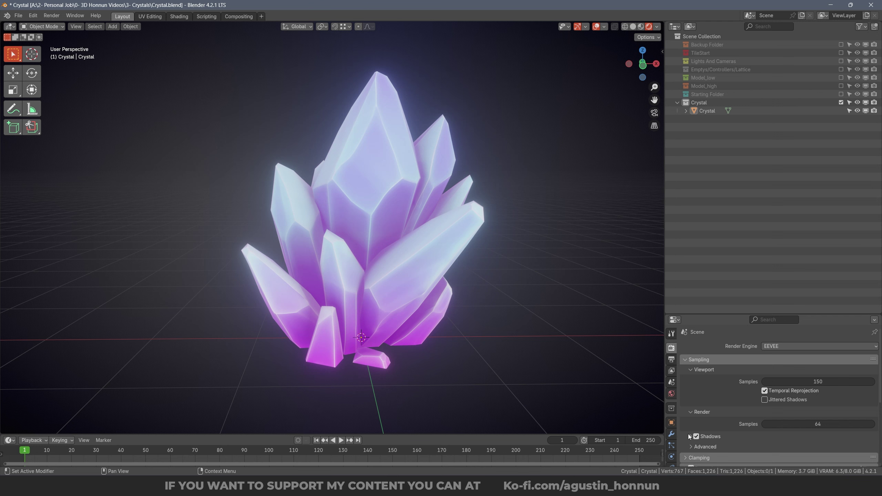
scroll(722, 406, "down", 5)
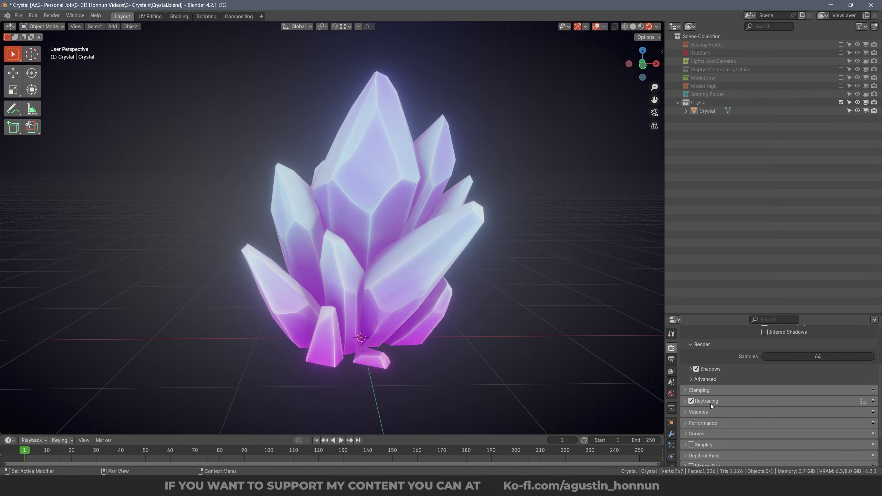
left_click(709, 423)
left_click(709, 402)
scroll(787, 408, "down", 4)
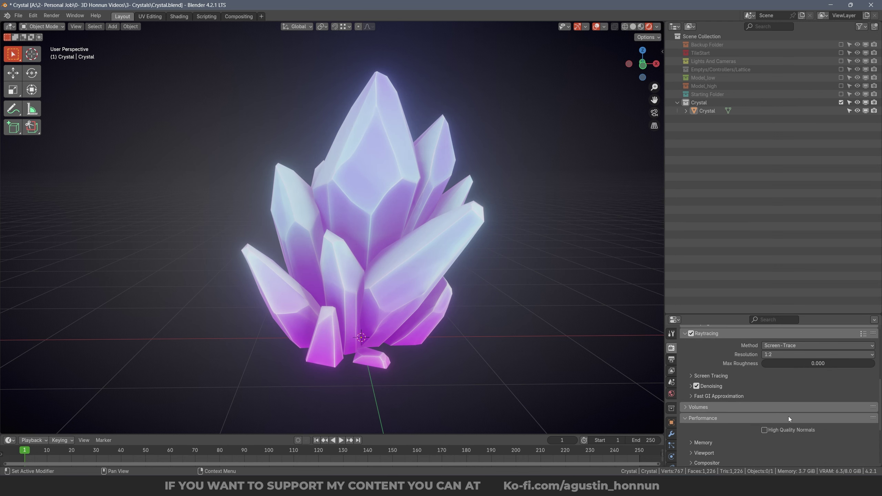
left_click(717, 382)
left_click(717, 378)
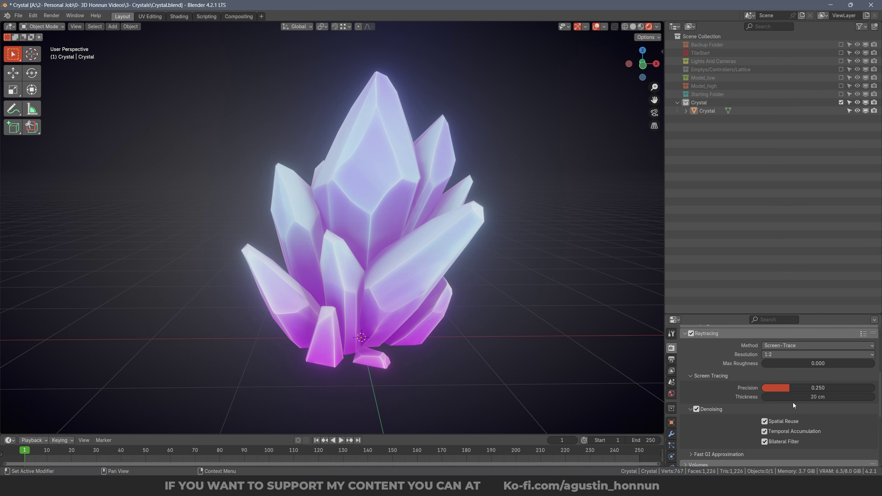
left_click_drag(804, 363, 875, 363)
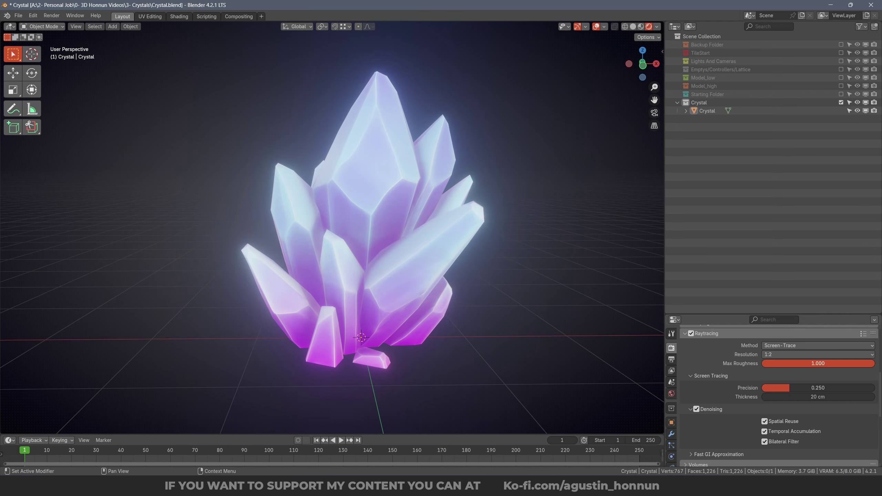
Set the world's sun shadow filter to 1.97 and resolution limit to 0.01 cm, and readjust the studio lighting rotation.
left_click(671, 394)
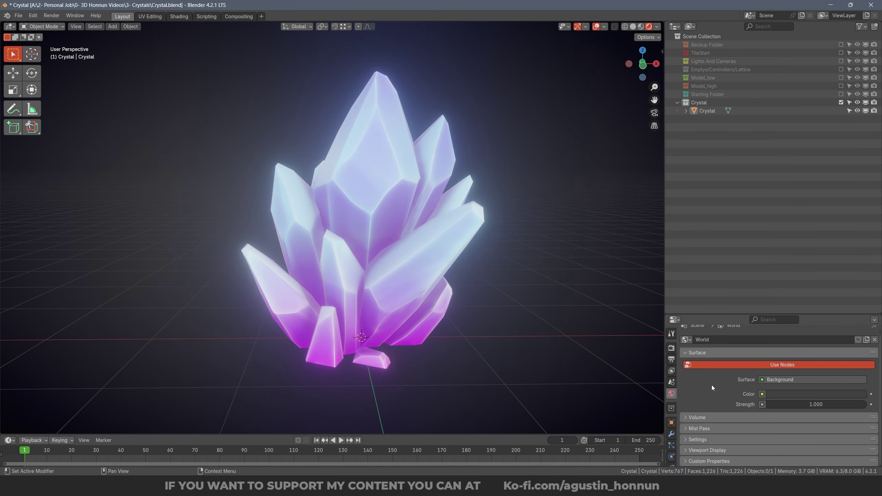
left_click(747, 439)
scroll(757, 434, "down", 5)
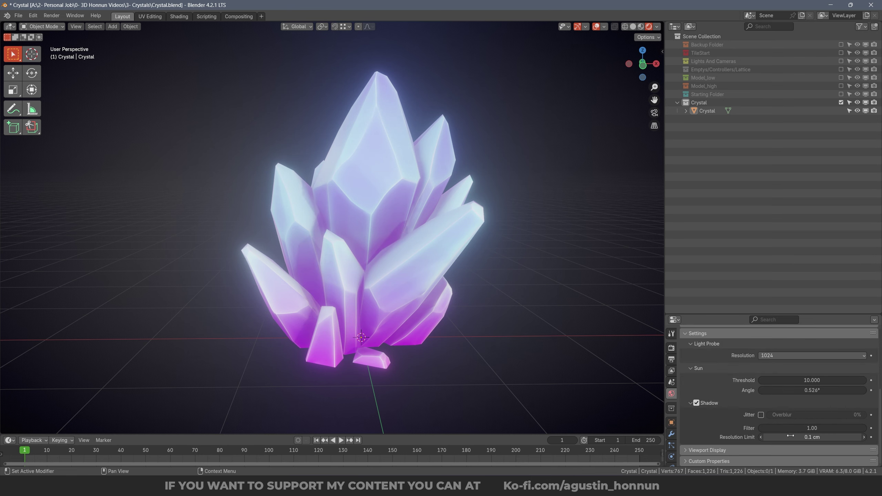
left_click_drag(791, 437, 764, 436)
left_click_drag(791, 428, 825, 428)
left_click(656, 26)
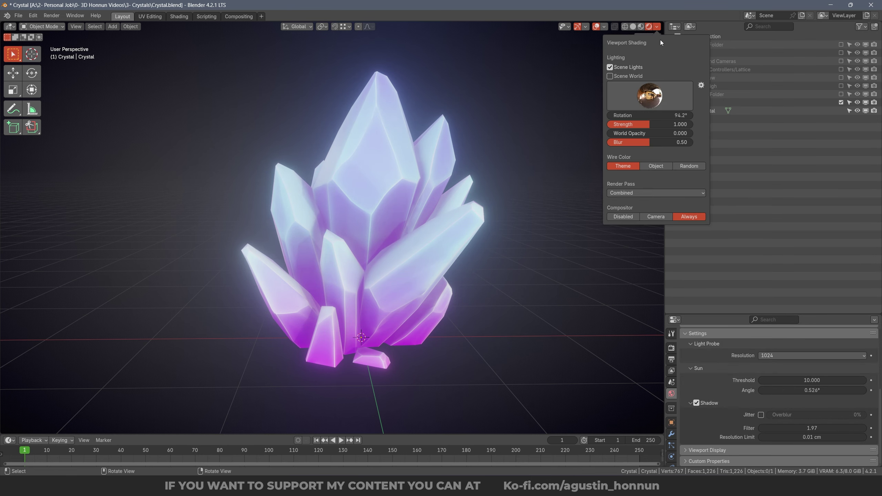
mouse_move(649, 115)
left_mouse_down()
mouse_move(672, 115)
mouse_move(627, 115)
left_mouse_up()
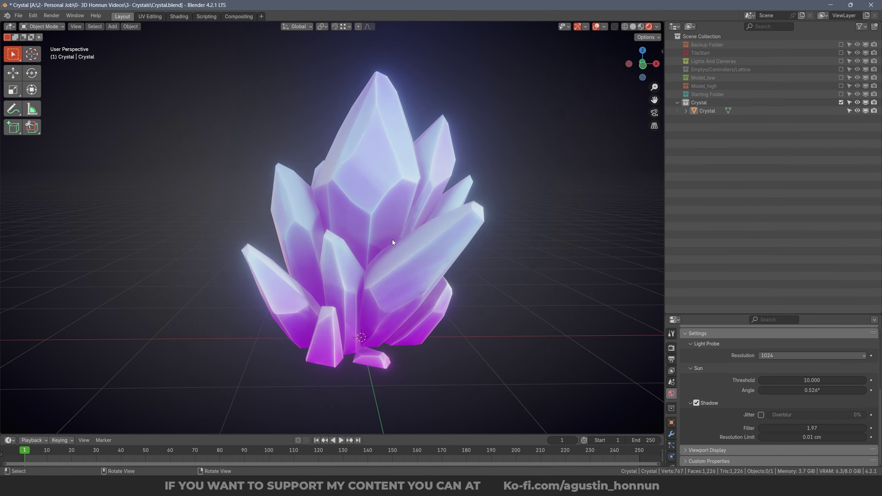
Try colour-management curves on the render by enabling Use Curves and adjusting its black and white levels.
left_click(671, 348)
left_click(690, 462)
scroll(691, 461, "down", 5)
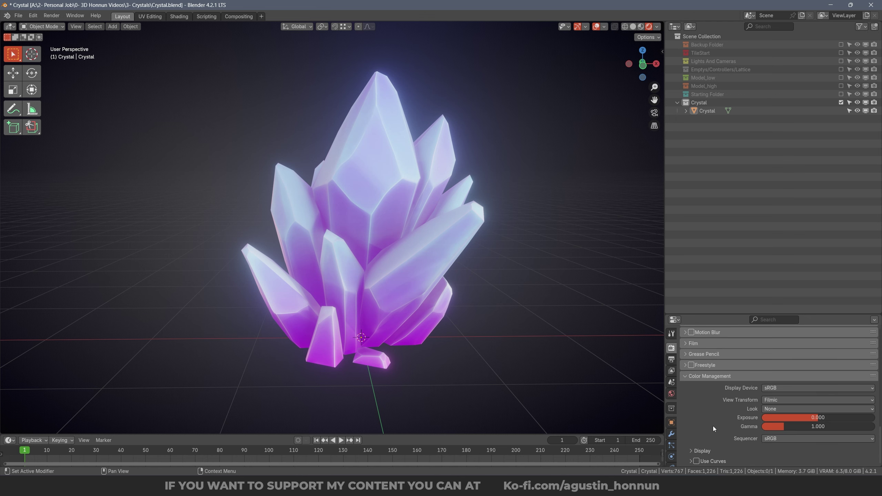
left_click(693, 464)
scroll(693, 463, "down", 6)
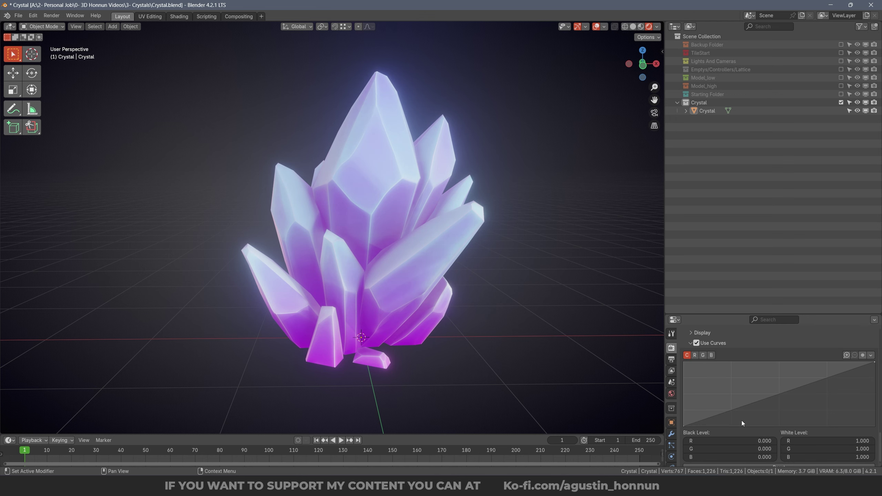
left_click_drag(742, 440, 728, 457)
key("ctrl+z")
mouse_move(805, 441)
left_mouse_down()
mouse_move(817, 441)
mouse_move(805, 441)
left_mouse_up()
scroll(805, 439, "up", 5)
Try the Khronos PBR Neutral view transform with exposure -0.024, gamma 0.968 and the Very High Contrast look.
left_click(798, 367)
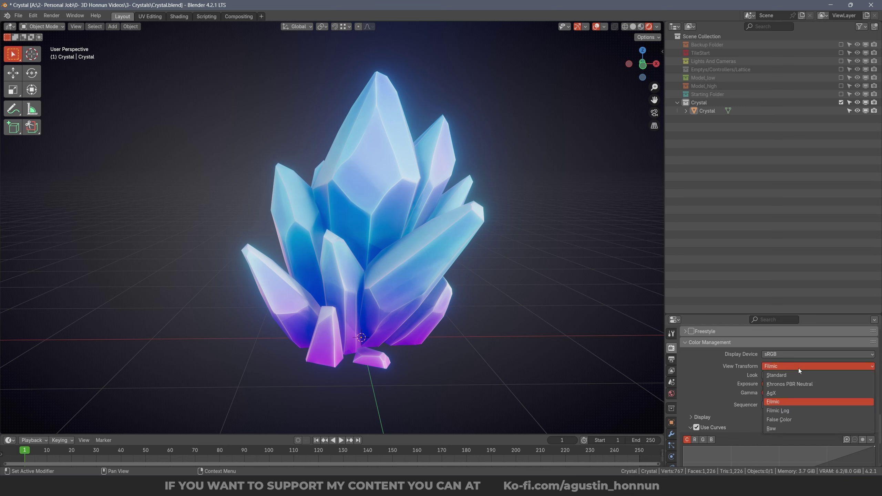
left_click(796, 386)
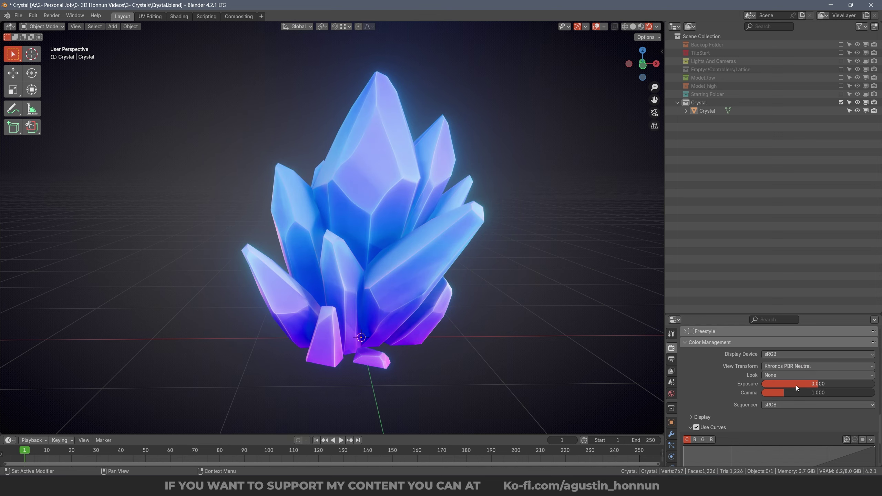
left_click_drag(811, 386, 798, 392)
left_click(790, 375)
left_click(795, 403)
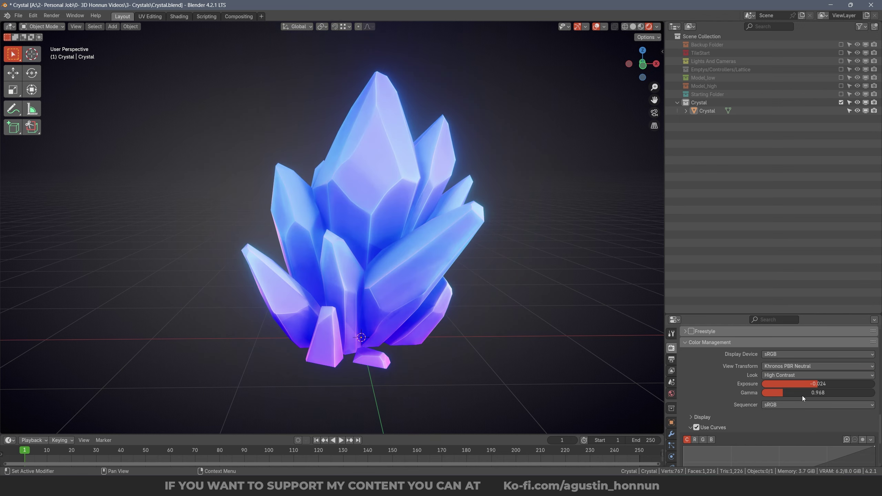
left_click(801, 375)
left_click(801, 394)
middle_click_drag(591, 313, 549, 293)
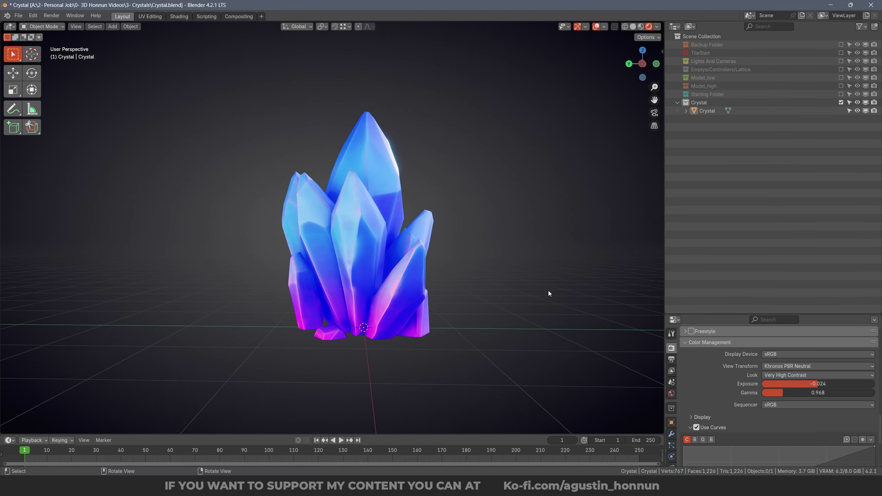
left_click(367, 238)
middle_click_drag(367, 237, 257, 258)
left_click(784, 367)
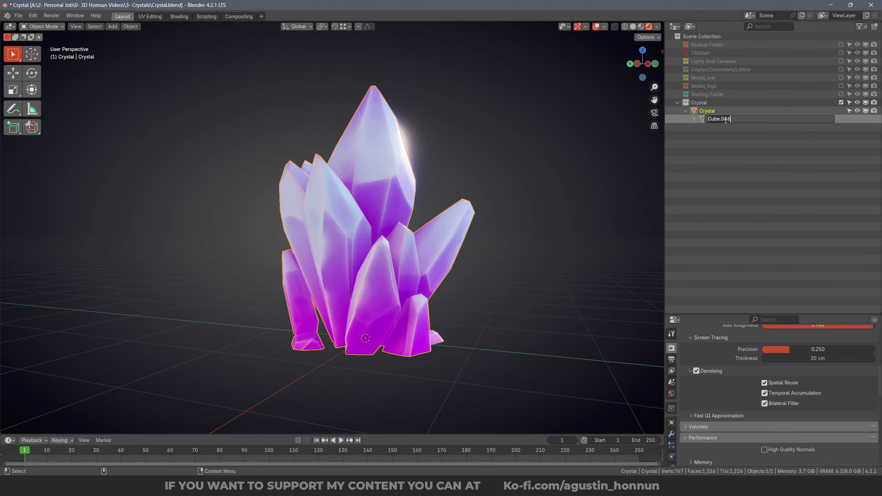
Rename the crystal object's mesh data as Crystal.
type("Crystal")
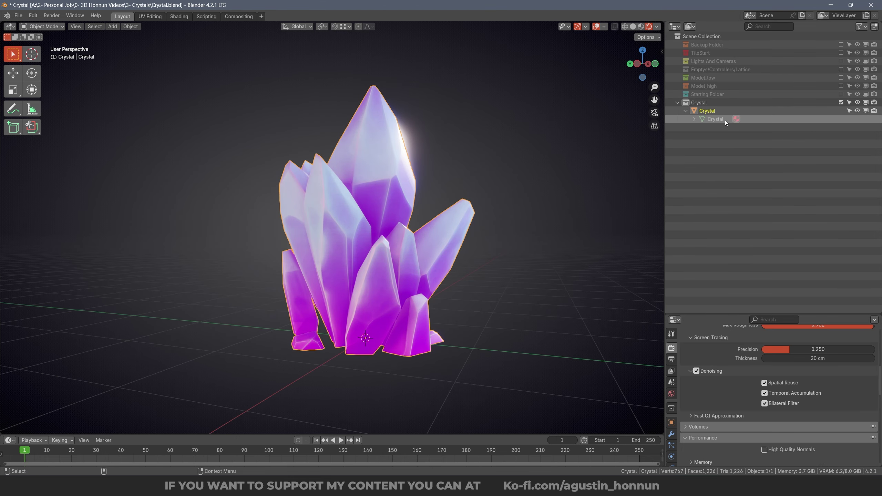
key("Return")
left_click(686, 111)
middle_click_drag(465, 219, 439, 222)
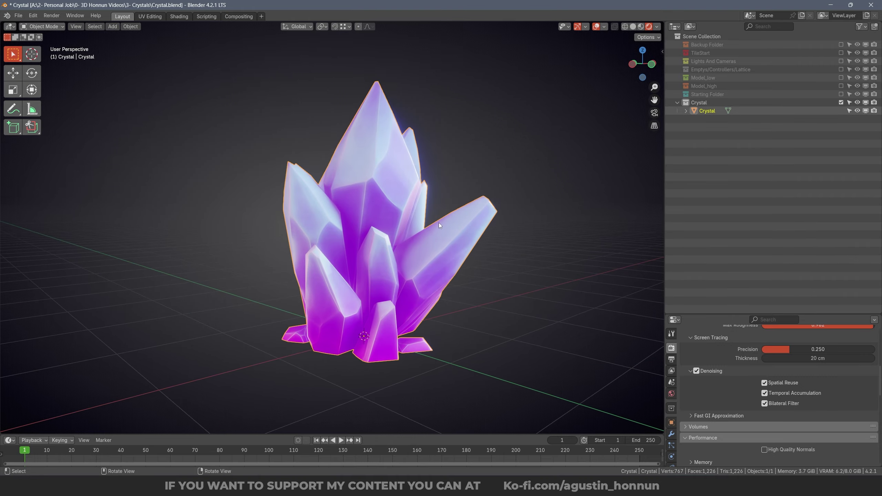
Open the crystal mesh in Edit Mode with edge selection at its base and save Crystal.blend.
left_click(627, 61)
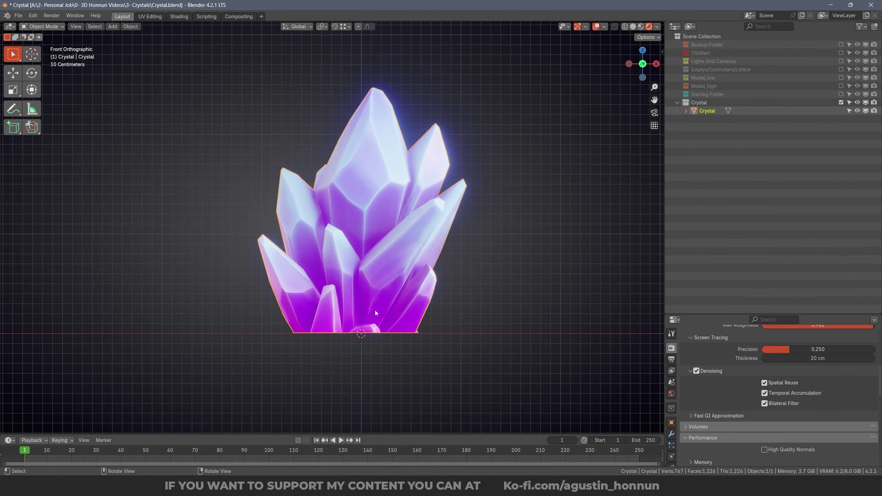
scroll(376, 310, "up", 8)
scroll(403, 202, "up", 3)
scroll(402, 202, "down", 8)
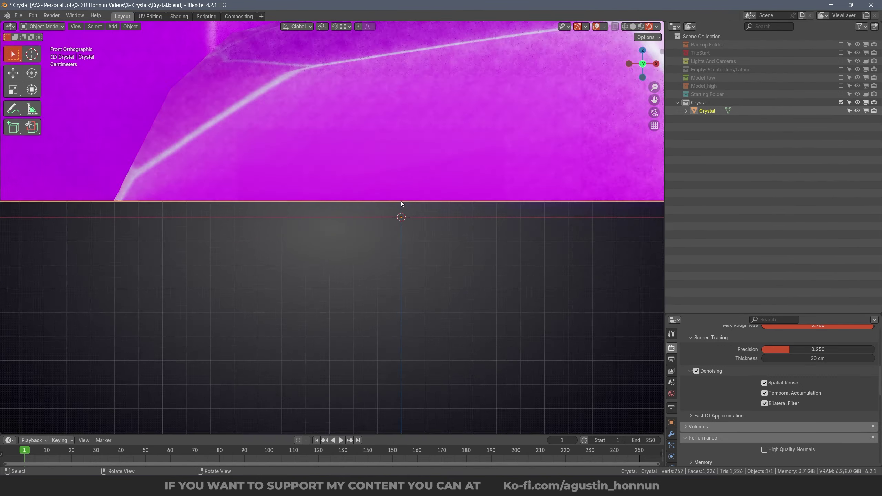
key("Tab")
scroll(421, 200, "up", 3)
key("ctrl+Tab")
left_click(408, 221)
key("a")
middle_click_drag(408, 219, 451, 154)
key("a")
key("a")
key("ctrl+s")
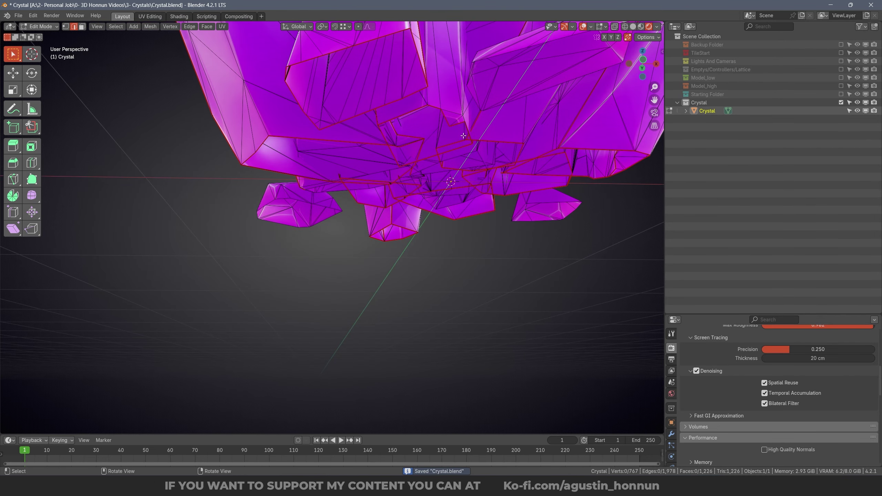
Select the open bottom edge loops of three crystals and snap the 3D cursor to the selection.
scroll(504, 135, "up", 2)
left_click(504, 135, "alt")
left_click(464, 171, "alt+shift")
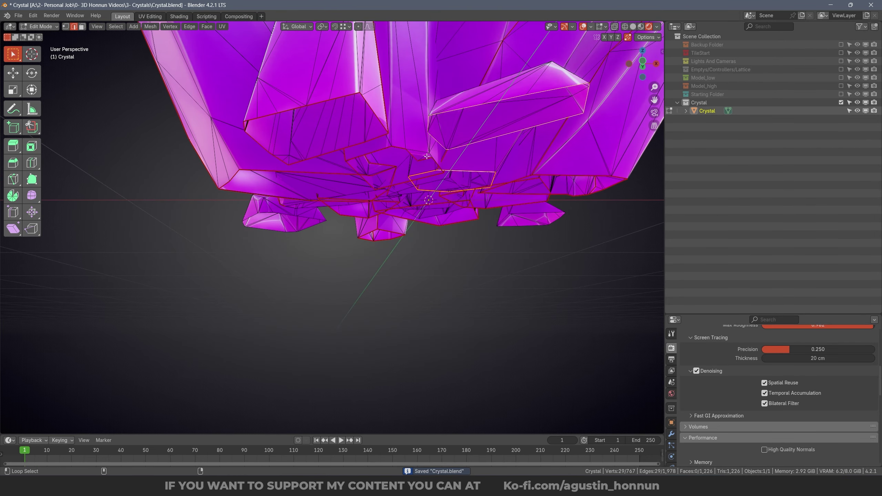
left_click(410, 149, "alt+shift")
key("ctrl+z")
left_click(376, 117, "alt+shift")
middle_click_drag(516, 197, 526, 183)
key("shift+s")
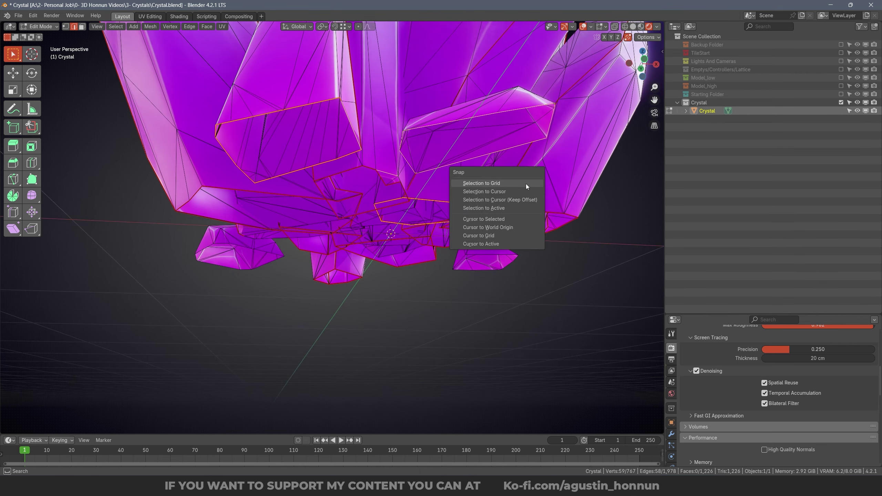
left_click(473, 219)
middle_click_drag(473, 220, 444, 119)
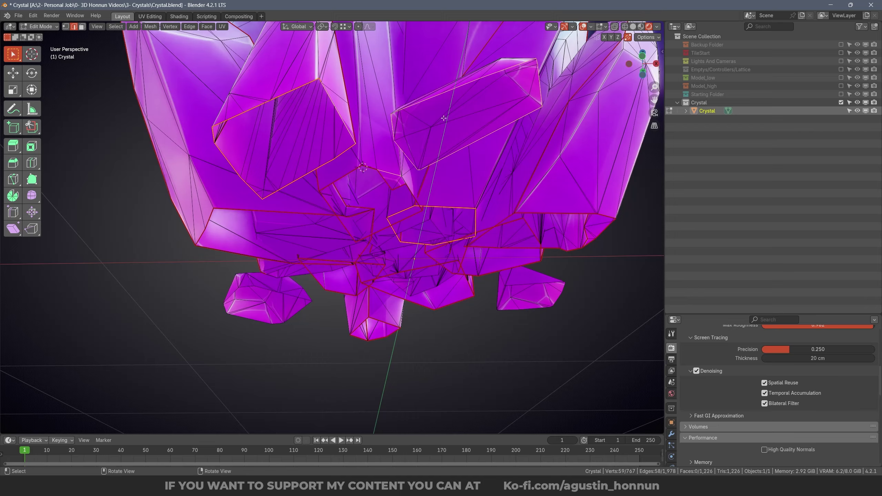
Add the open bottom edge loops of further crystals to the selection, snapping the 3D cursor to the selected edges.
left_click(609, 215, "alt+shift")
key("shift+s")
left_click(610, 214)
middle_click_drag(609, 214, 450, 113)
middle_click_drag(383, 278, 398, 203, "shift")
scroll(397, 203, "up", 3)
left_click(405, 225, "alt+shift")
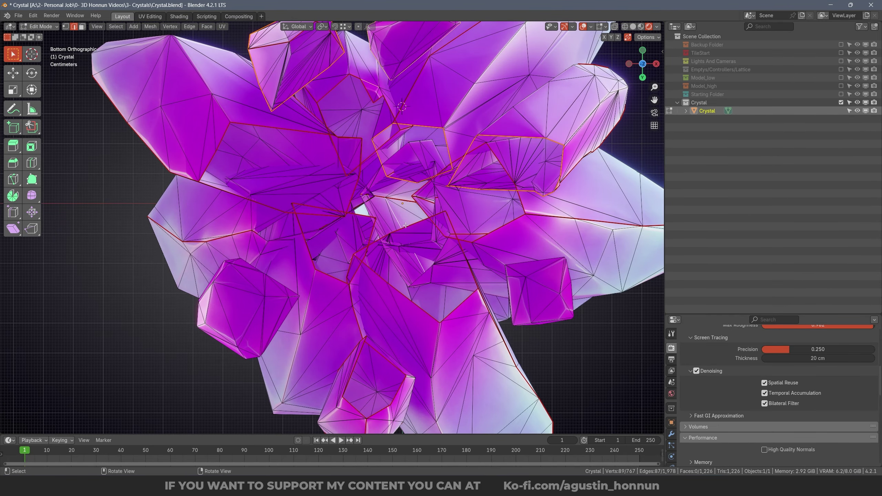
left_click(405, 225, "alt+shift")
key("shift+s")
left_click(567, 229)
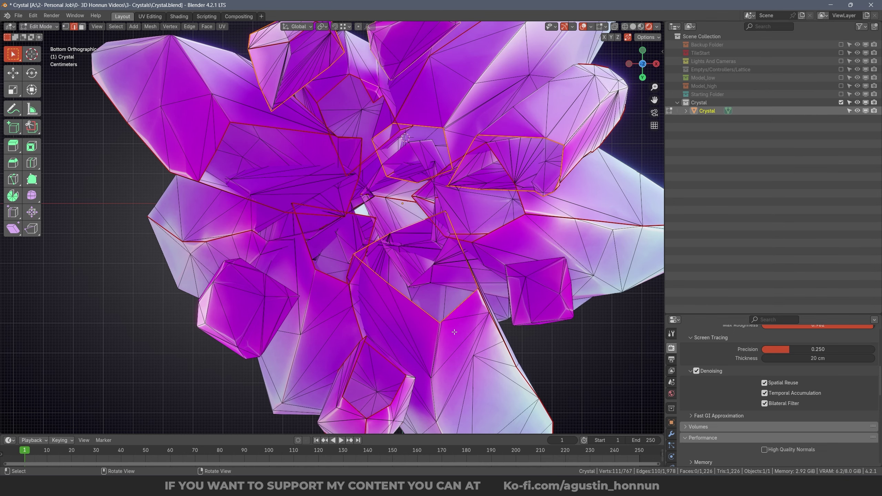
left_click(391, 362, "alt+shift")
middle_click_drag(289, 333, 295, 270, "shift")
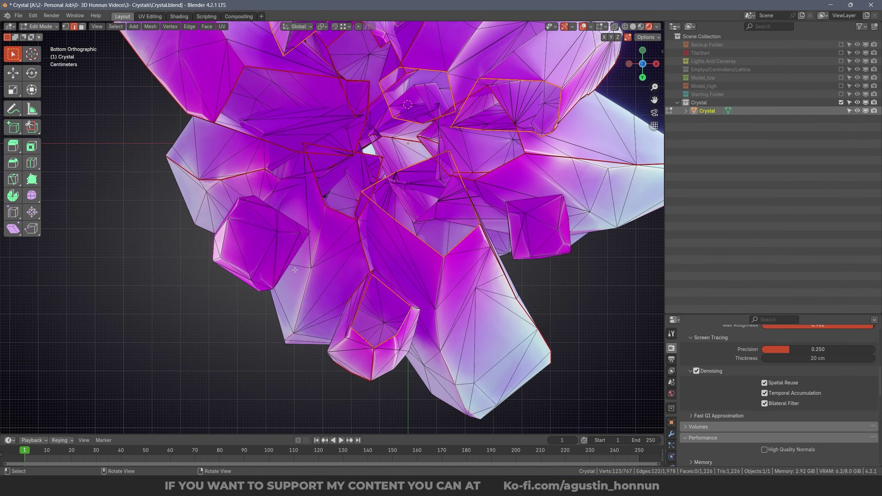
Return to Object Mode and set the crystal's origin to the 3D cursor.
key("Tab")
scroll(438, 173, "down", 5)
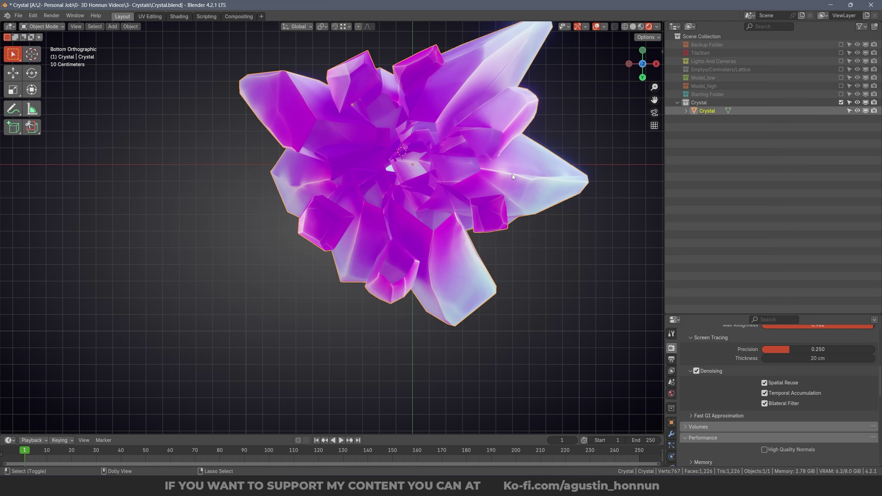
key("ctrl+shift+alt+c")
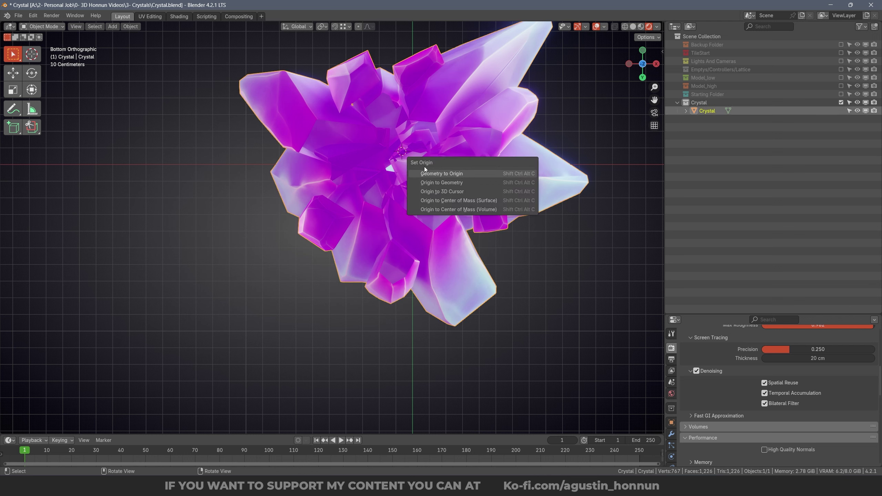
left_click(449, 191)
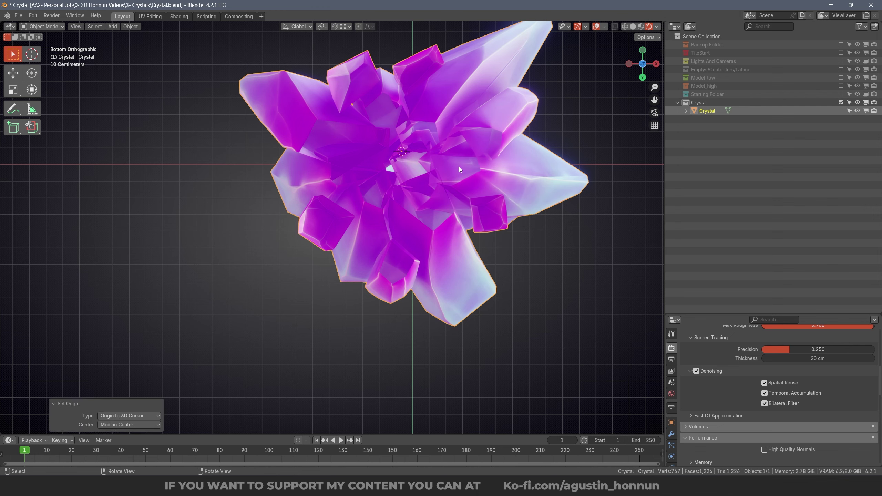
Reset the 3D cursor to the world origin and snap the crystal to the cursor.
middle_click_drag(459, 167, 513, 217)
key("shift+s")
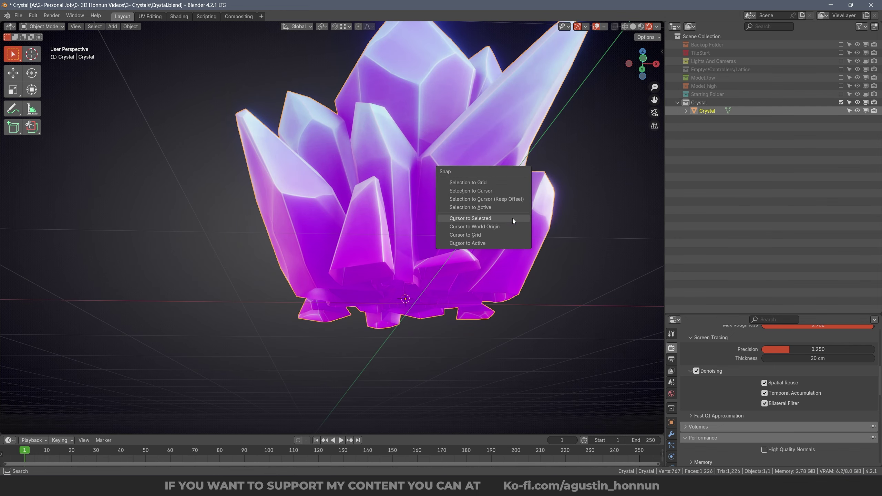
left_click(474, 226)
mouse_move(486, 244)
middle_mouse_down()
mouse_move(482, 271)
mouse_move(458, 266)
mouse_move(469, 247)
middle_mouse_up()
key("shift+s")
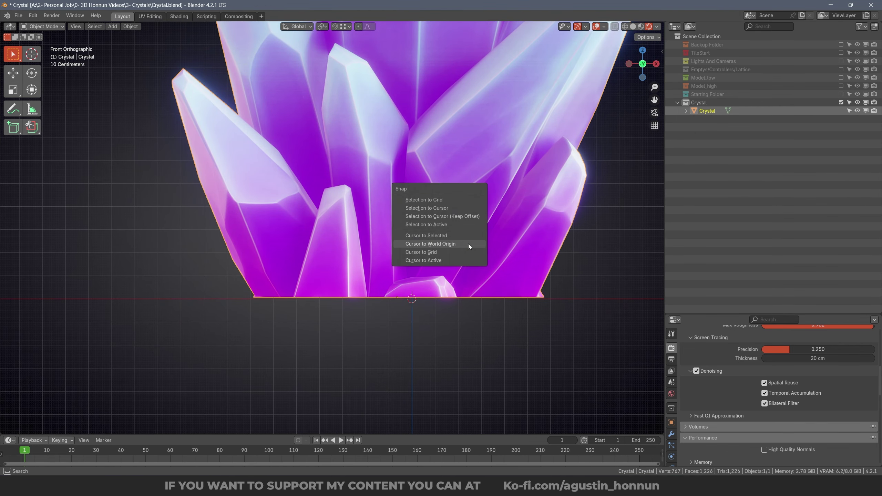
left_click(441, 209)
Deselect the crystal and inspect its base at the world origin up close and from above.
middle_click_drag(410, 304, 423, 274)
scroll(408, 271, "up", 5)
scroll(402, 320, "down", 5)
scroll(396, 304, "down", 3)
left_click(403, 288)
scroll(422, 274, "up", 3)
middle_click_drag(439, 220, 397, 302)
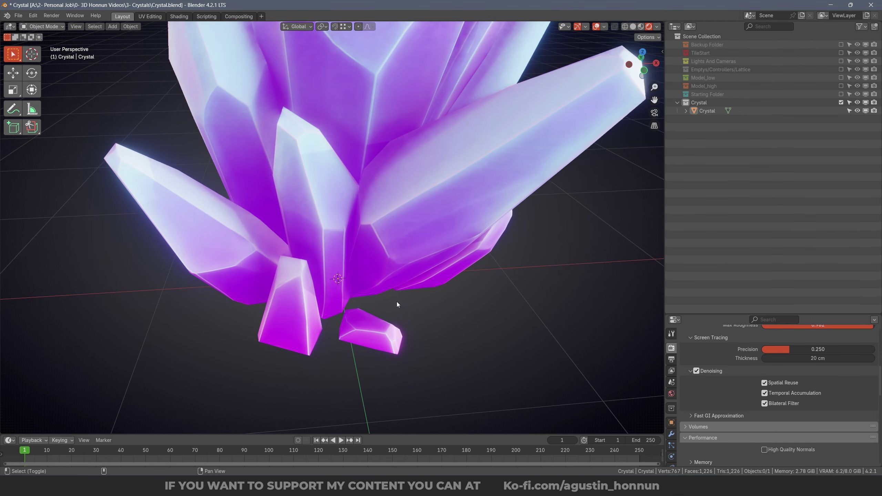
Add a mesh plane at the world origin as a test ground under the crystal.
scroll(416, 230, "down", 5)
left_click(427, 228)
middle_click_drag(427, 228, 289, 232, "shift")
scroll(289, 232, "down", 3)
key("alt+a")
key("shift+a")
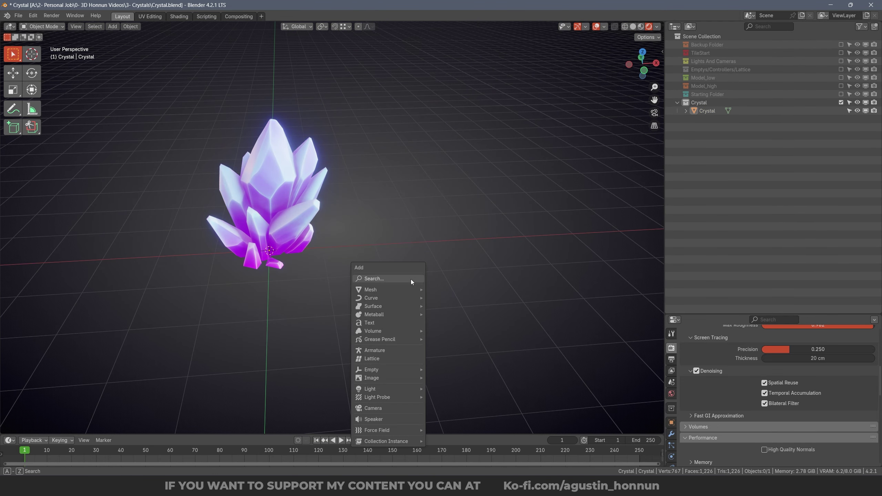
mouse_move(418, 291)
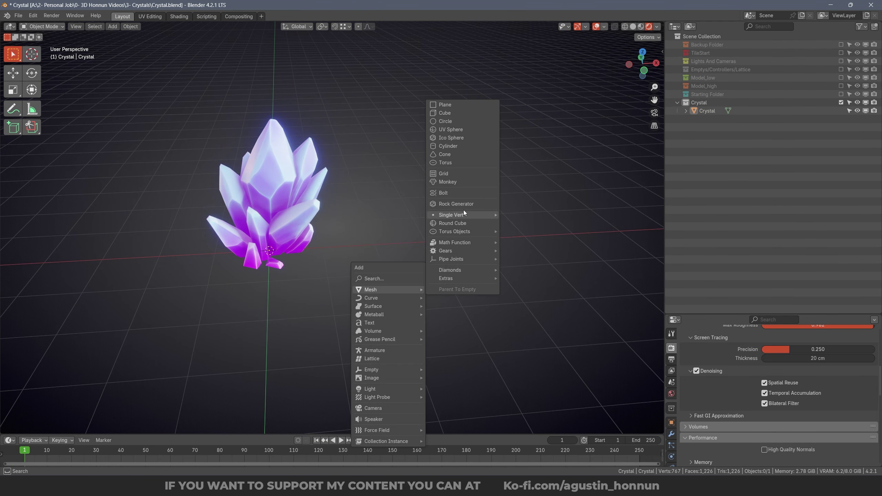
left_click(460, 107)
Select the crystal and set the snapping target to Face.
left_click(308, 176)
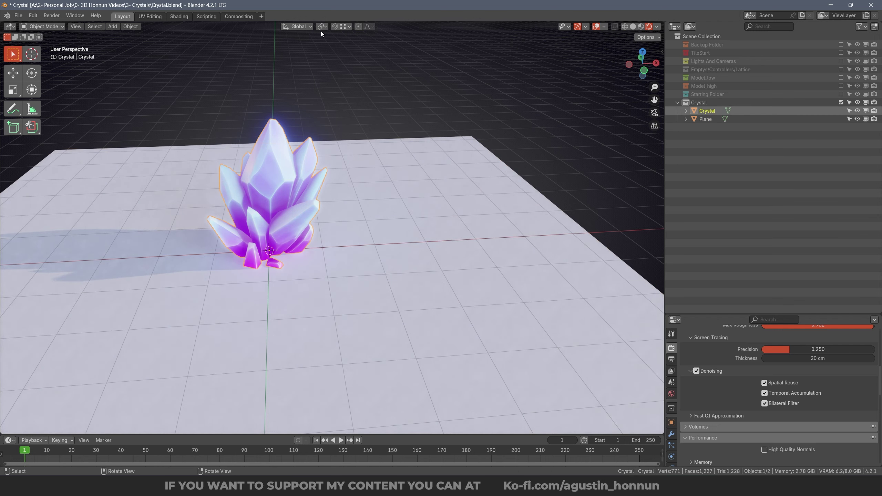
left_click(346, 27)
left_click(325, 102)
Duplicate the crystal onto the plane, moved 360.11 cm in X and -324.69 cm in Y, and rotate the copy about Z.
middle_click_drag(291, 229, 362, 231, "shift")
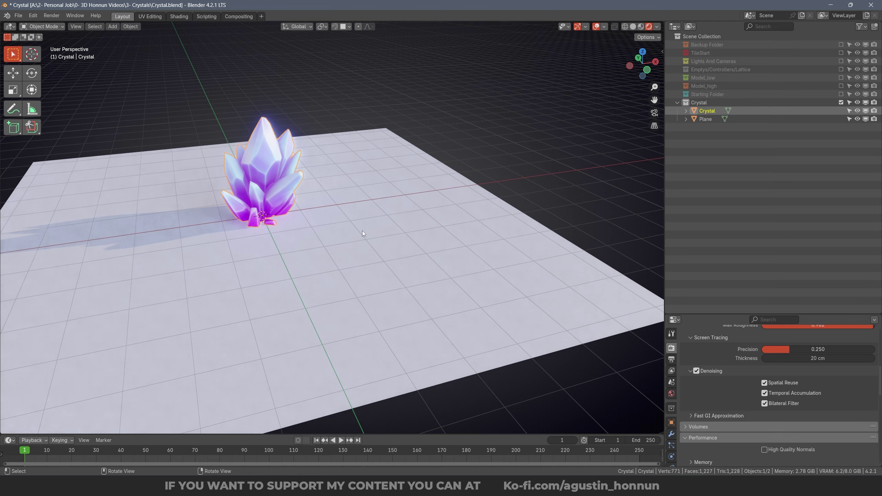
key("shift+d")
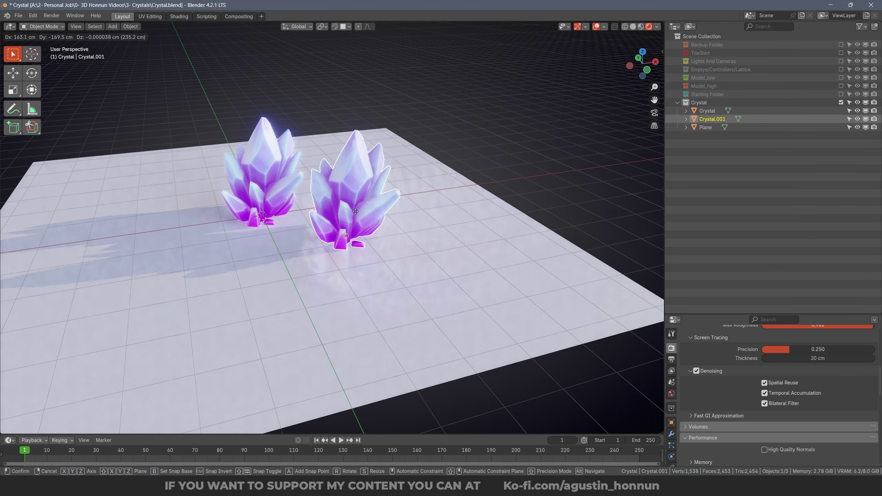
left_click(443, 255, "ctrl")
key("r")
key("z")
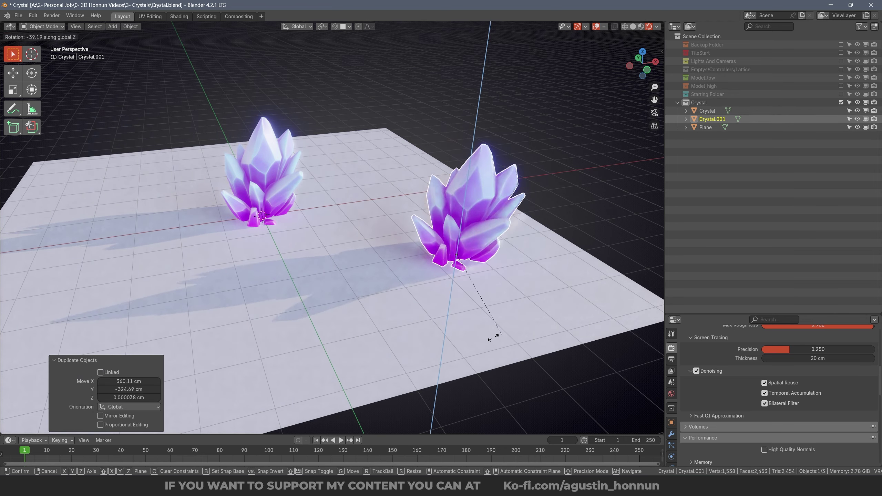
left_click(332, 307)
Duplicate the rotated crystal onto the plane's far corner, moved -770.78 cm in X and 510.44 cm in Y.
key("shift+d")
left_click(81, 205, "ctrl")
middle_click_drag(153, 230, 251, 199, "shift")
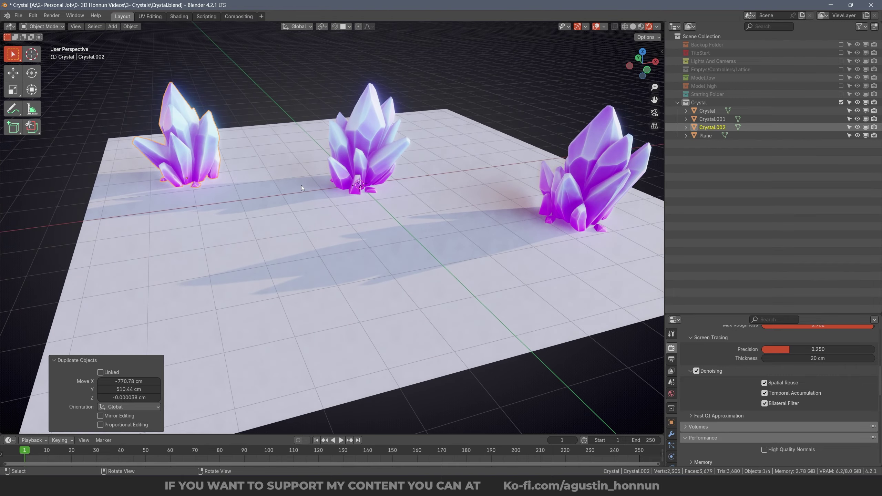
Duplicate the far-corner crystal to the front of the plane and rotate the copy -153° about Z.
key("shift+d")
left_click(315, 295)
key("r")
key("z")
left_click(327, 347)
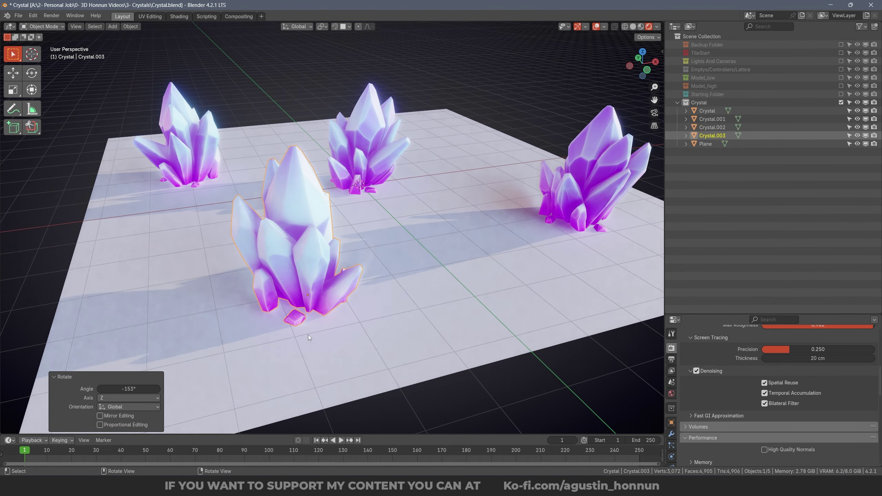
Deselect everything and examine the placed crystals on the plane in walk navigation.
key("alt+a")
key("shift+grave")
key("q")
key("w")
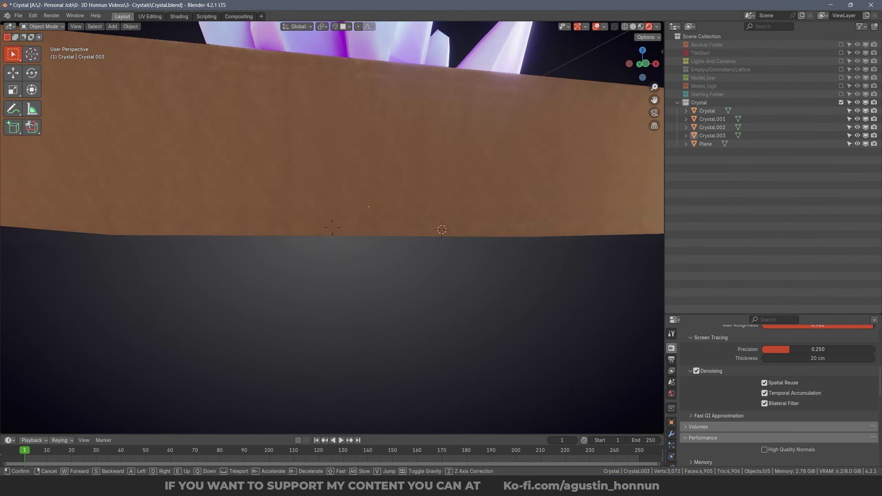
key("e")
key("s")
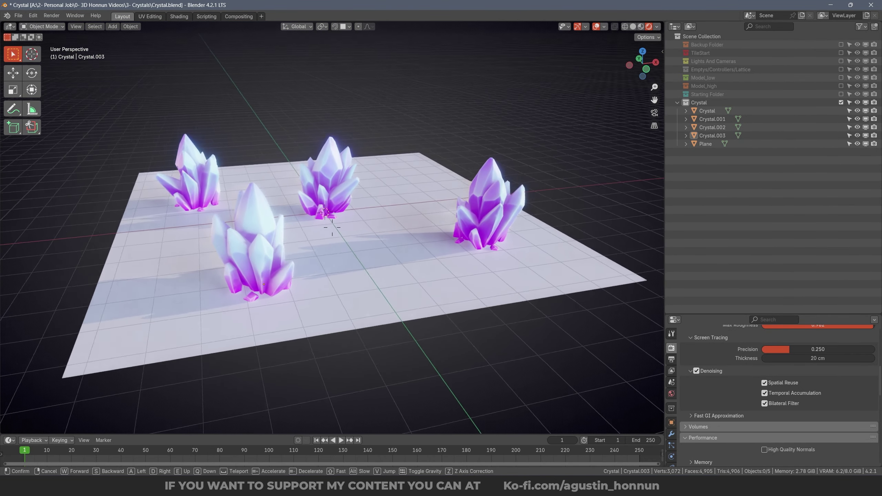
Leave walk navigation and delete the ground plane.
left_click(428, 334)
left_click(428, 334)
middle_click_drag(428, 334, 384, 319)
key("x")
left_click(385, 319)
Delete the three duplicated crystals, keeping only the original at the world origin.
left_click(223, 221)
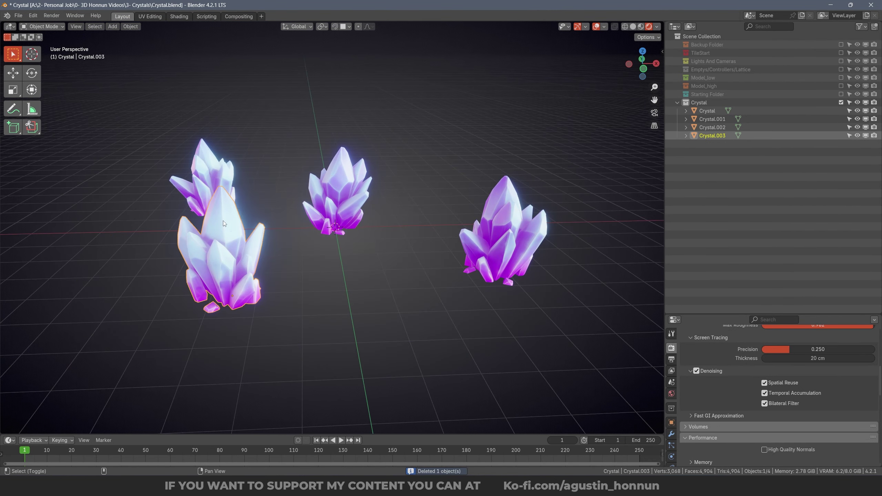
left_click(205, 181, "shift")
left_click(518, 240, "shift")
middle_click_drag(518, 240, 554, 212, "shift")
key("Delete")
Frame the remaining crystal in the view, deselect it and save Crystal.blend.
scroll(346, 232, "up", 6)
middle_click_drag(392, 174, 412, 199, "shift")
left_click(346, 232)
key("KP_Decimal")
left_click(428, 219)
key("ctrl+s")
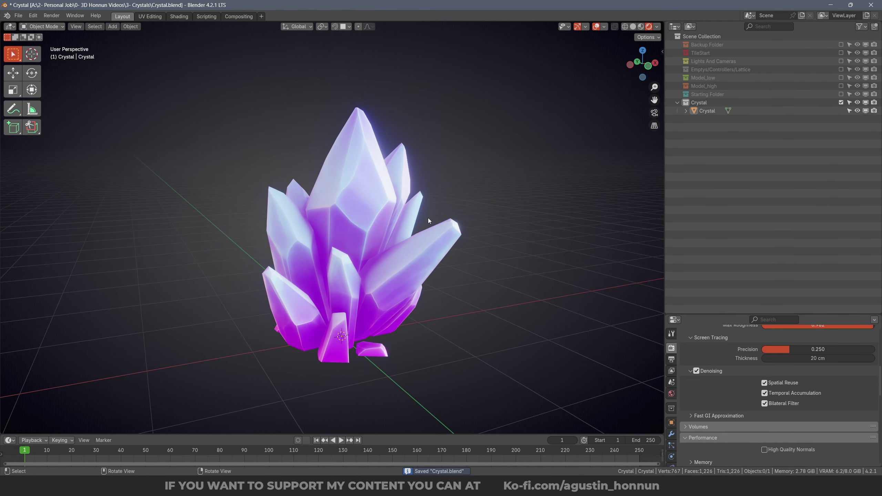